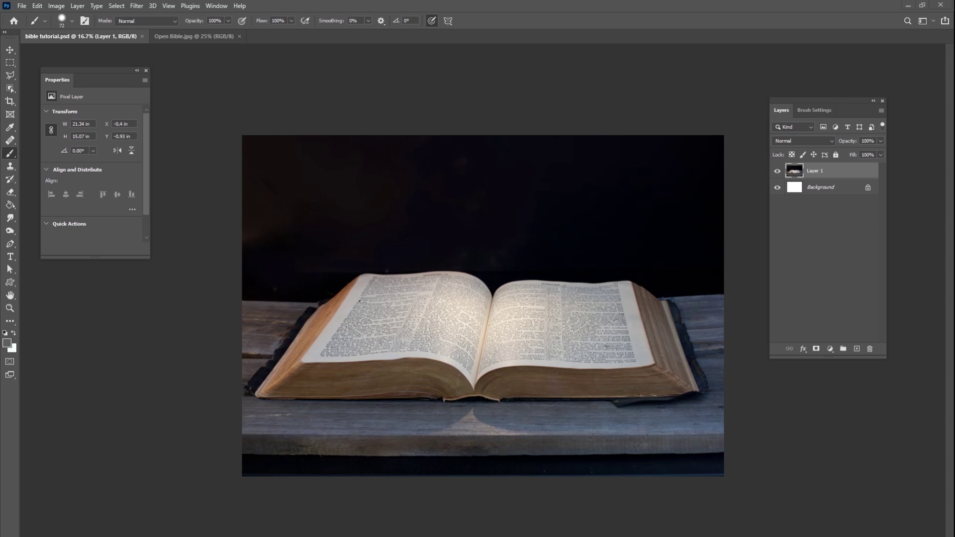
{"action": "left_click_drag", "start_coordinate": [802, 99], "coordinate": [801, 100]}
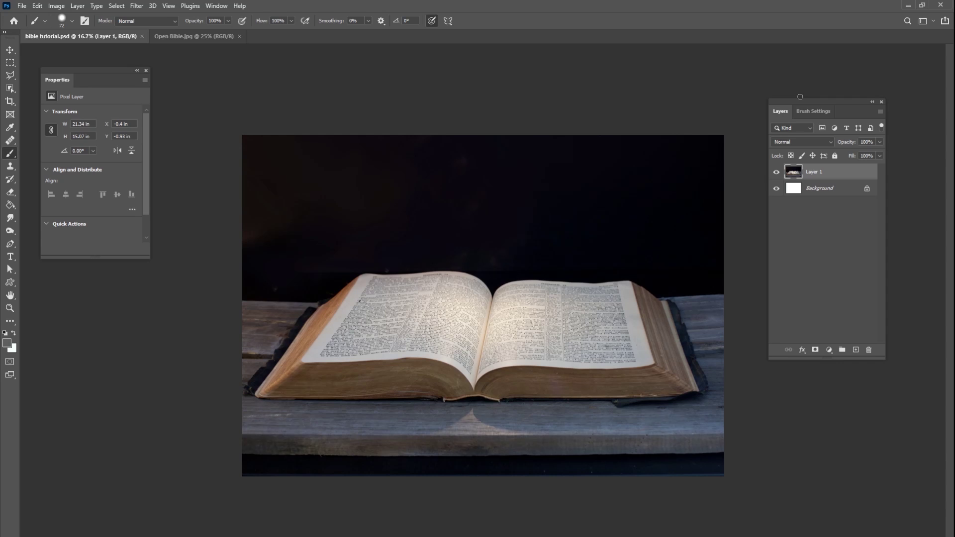
{"action": "key", "text": "ctrl+plus"}
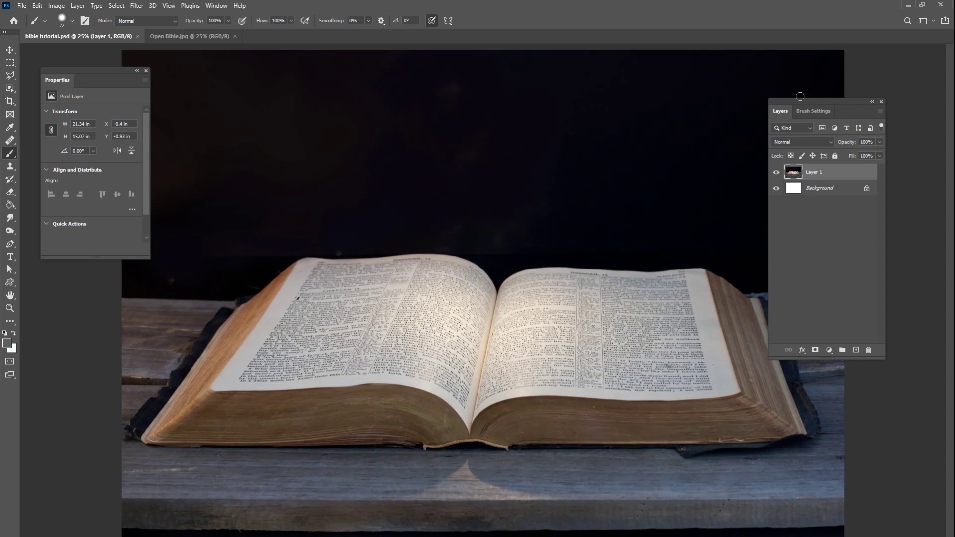
{"action": "key", "text": "ctrl+minus"}
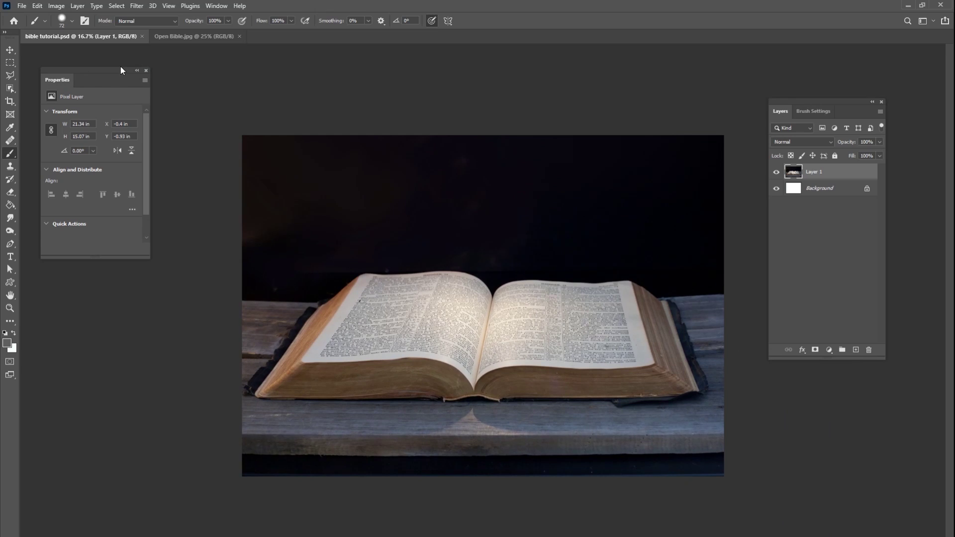
{"action": "left_click_drag", "start_coordinate": [120, 72], "coordinate": [122, 66]}
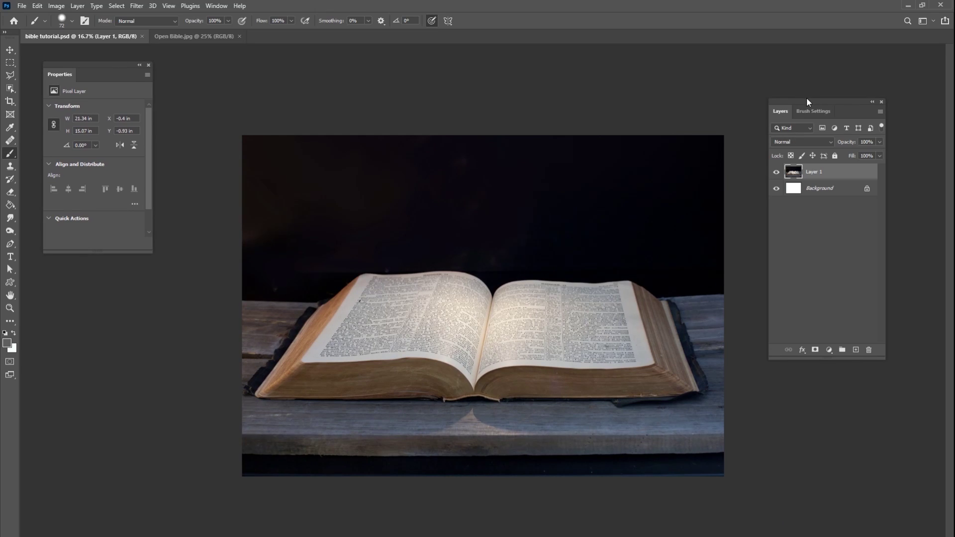
{"action": "left_click_drag", "start_coordinate": [807, 102], "coordinate": [786, 120]}
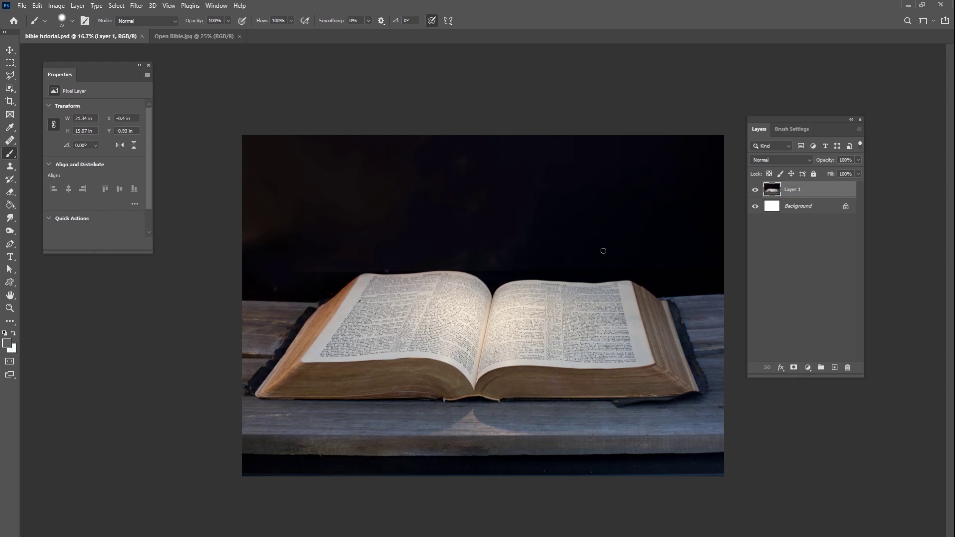
{"action": "left_click_drag", "start_coordinate": [792, 119], "coordinate": [778, 124]}
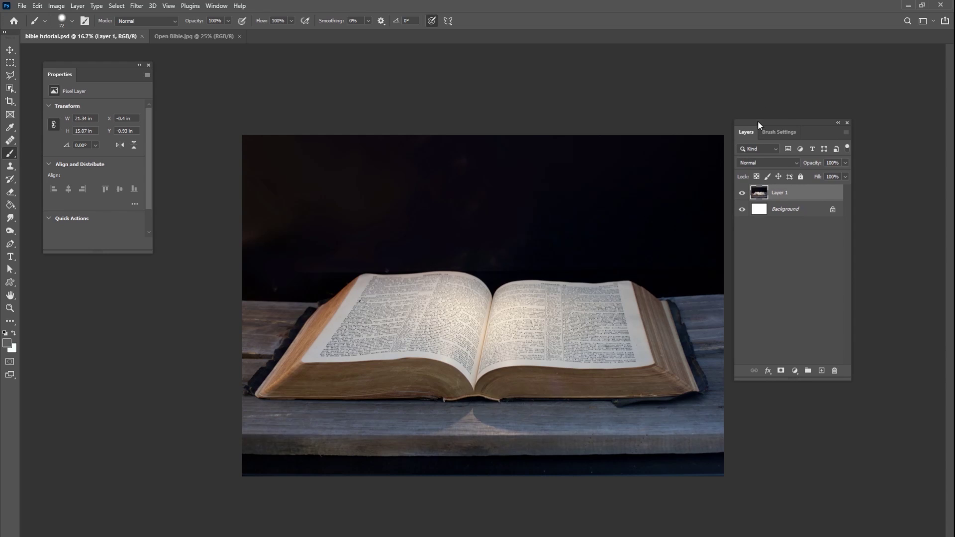
{"action": "left_click_drag", "start_coordinate": [757, 120], "coordinate": [779, 93]}
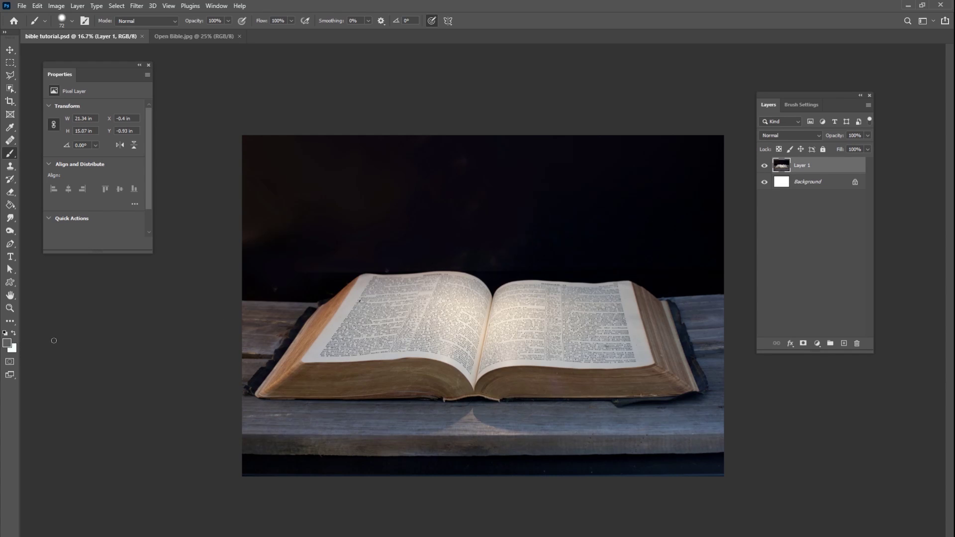
- Add a new layer above the book photo, set the brush size to 62 px and choose a muted green foreground colour
{"action": "left_click", "coordinate": [844, 344]}
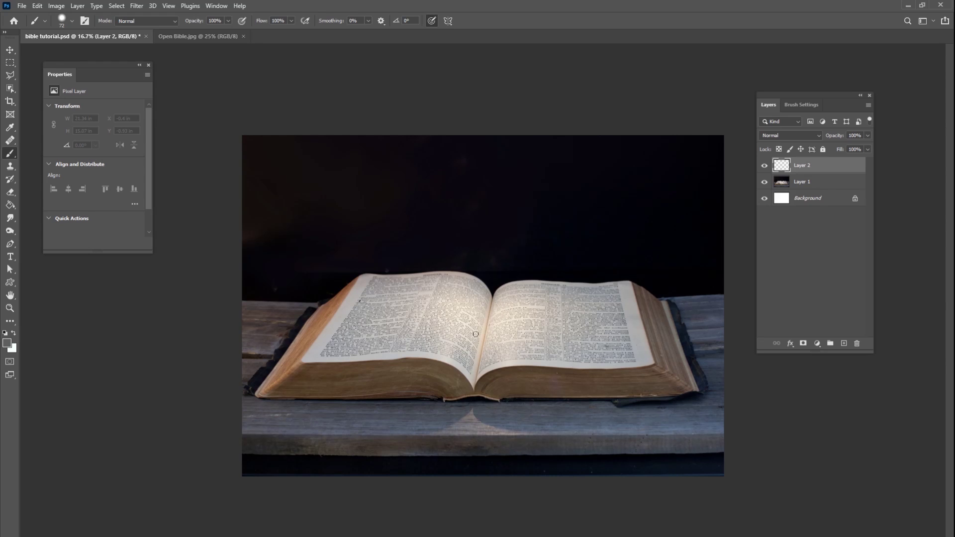
{"action": "right_click", "coordinate": [575, 274]}
{"action": "left_click_drag", "start_coordinate": [630, 276], "coordinate": [614, 277]}
{"action": "key", "text": "Return"}
{"action": "left_click", "coordinate": [7, 343]}
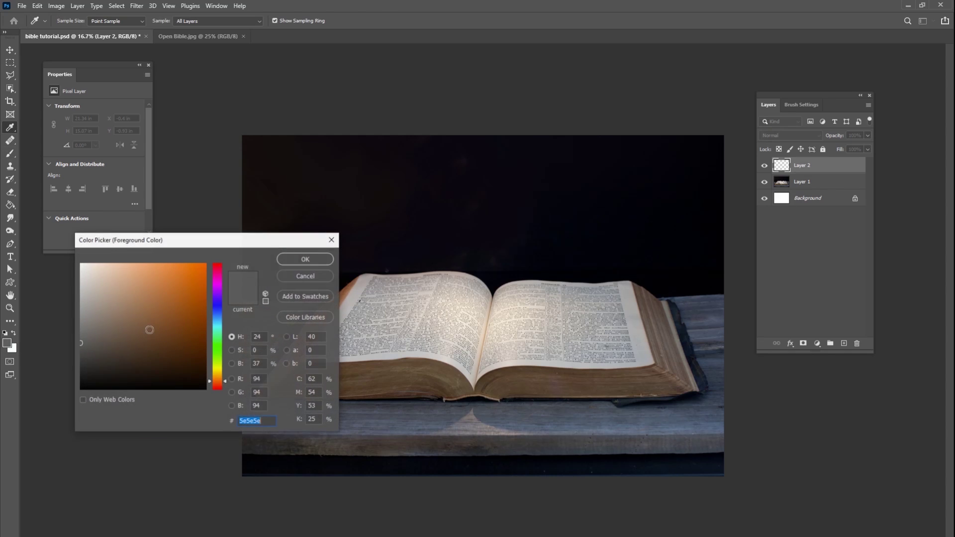
{"action": "left_click", "coordinate": [218, 336]}
{"action": "left_click", "coordinate": [136, 320]}
{"action": "left_click", "coordinate": [306, 261]}
- Paint rough green ground over both open pages of the book with a 322 px brush
{"action": "right_click", "coordinate": [490, 275]}
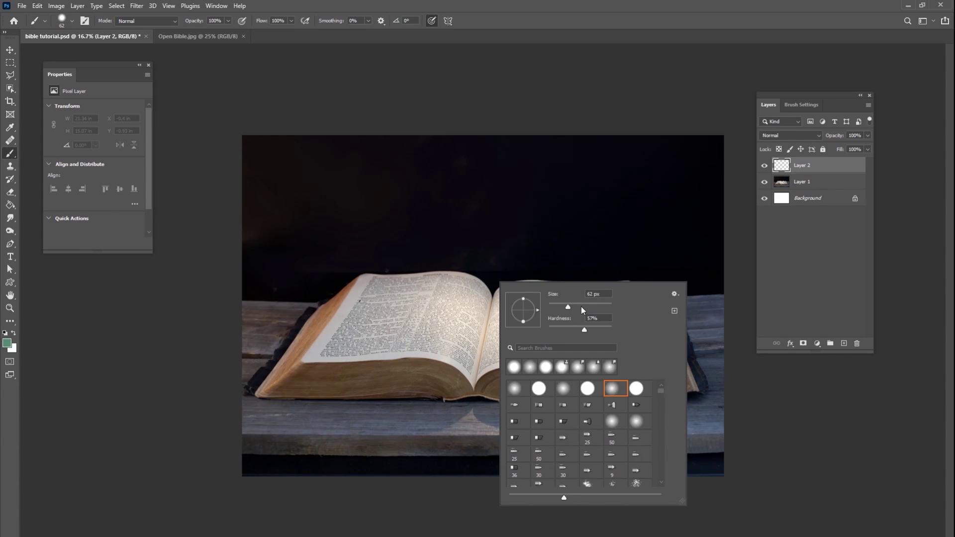
{"action": "left_click", "coordinate": [581, 307]}
{"action": "left_click", "coordinate": [448, 299]}
{"action": "mouse_move", "coordinate": [447, 299]}
{"action": "left_mouse_down"}
{"action": "mouse_move", "coordinate": [406, 286]}
{"action": "mouse_move", "coordinate": [339, 324]}
{"action": "mouse_move", "coordinate": [318, 363]}
{"action": "mouse_move", "coordinate": [415, 318]}
{"action": "mouse_move", "coordinate": [518, 358]}
{"action": "mouse_move", "coordinate": [642, 356]}
{"action": "mouse_move", "coordinate": [604, 299]}
{"action": "mouse_move", "coordinate": [520, 288]}
{"action": "left_mouse_up"}
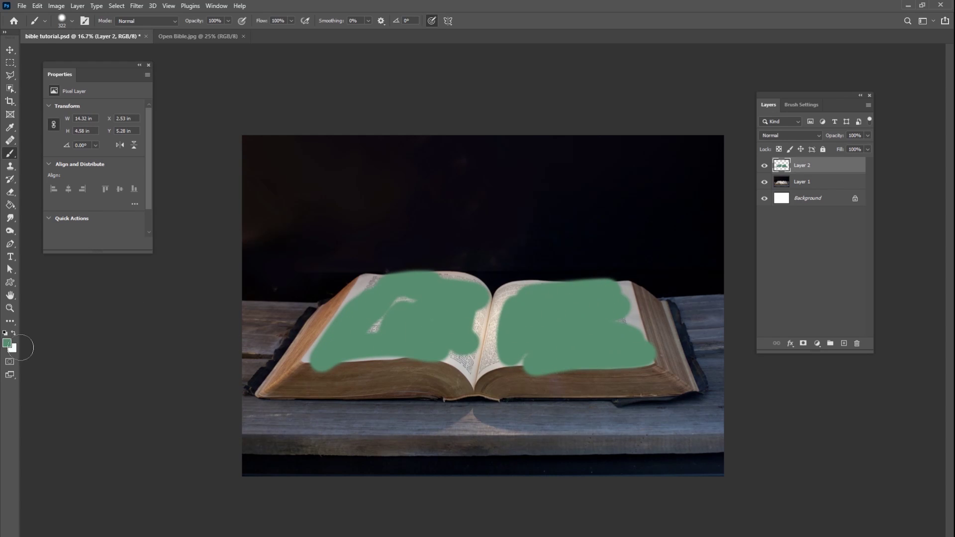
- Set the foreground colour to near-black #181818 and paint an oval hole on the right page with a 102 px brush
{"action": "key", "text": "i"}
{"action": "left_click_drag", "start_coordinate": [114, 354], "coordinate": [69, 377]}
{"action": "left_click", "coordinate": [301, 260]}
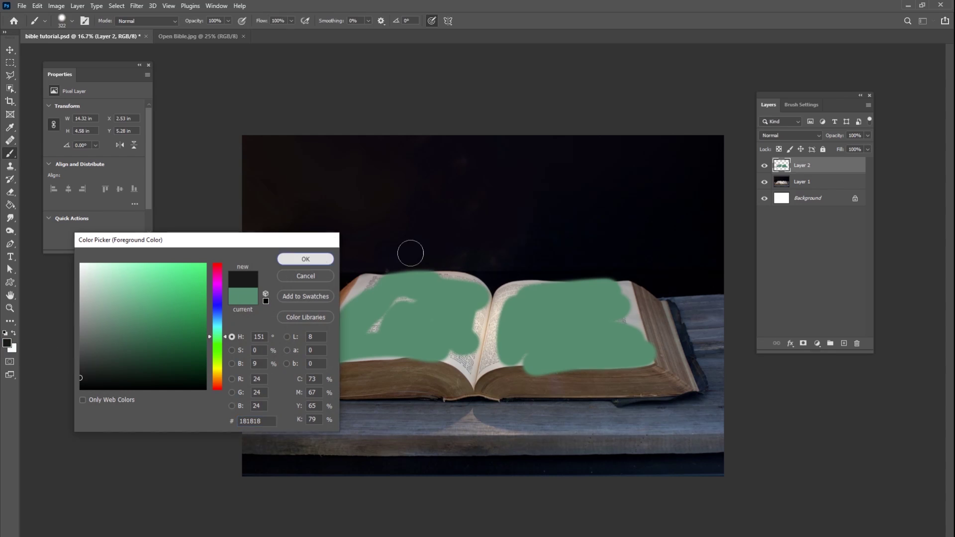
{"action": "right_click", "coordinate": [569, 260]}
{"action": "left_click_drag", "start_coordinate": [668, 287], "coordinate": [634, 287]}
{"action": "mouse_move", "coordinate": [555, 316]}
{"action": "left_mouse_down"}
{"action": "mouse_move", "coordinate": [588, 314]}
{"action": "mouse_move", "coordinate": [571, 315]}
{"action": "left_mouse_up"}
- Choose a grey foreground colour and paint a ladder rising from the dark hole with an 81 px brush
{"action": "right_click", "coordinate": [569, 280]}
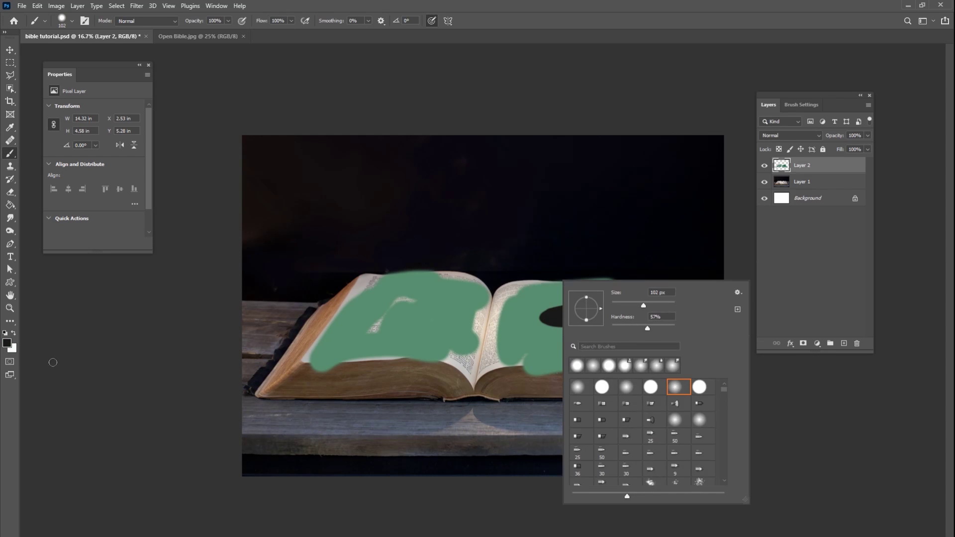
{"action": "left_click", "coordinate": [8, 346]}
{"action": "left_click_drag", "start_coordinate": [98, 325], "coordinate": [73, 320]}
{"action": "left_click", "coordinate": [319, 260]}
{"action": "right_click", "coordinate": [573, 288]}
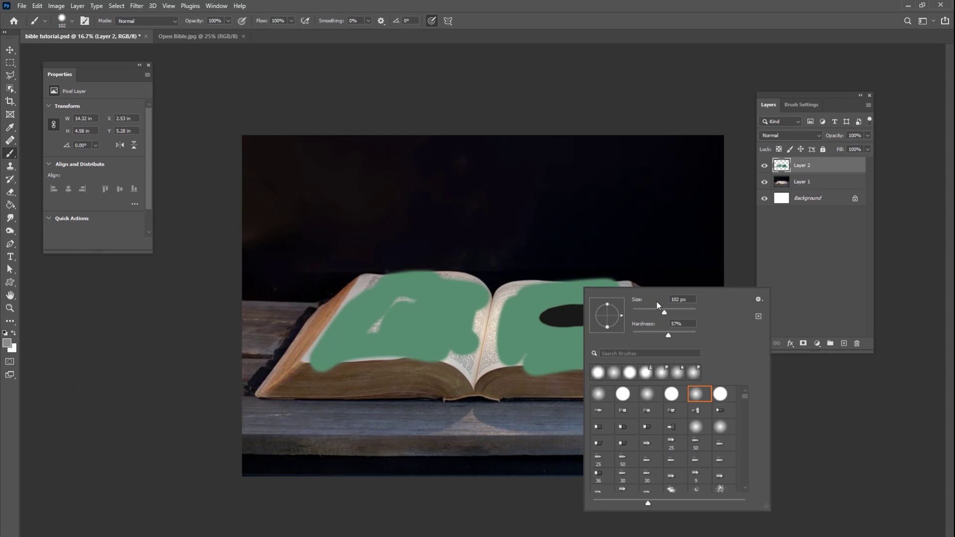
{"action": "left_click_drag", "start_coordinate": [663, 312], "coordinate": [658, 311]}
{"action": "key", "text": "Return"}
{"action": "mouse_move", "coordinate": [564, 321]}
{"action": "left_mouse_down"}
{"action": "mouse_move", "coordinate": [555, 268]}
{"action": "mouse_move", "coordinate": [583, 300]}
{"action": "mouse_move", "coordinate": [576, 263]}
{"action": "mouse_move", "coordinate": [581, 306]}
{"action": "left_mouse_up"}
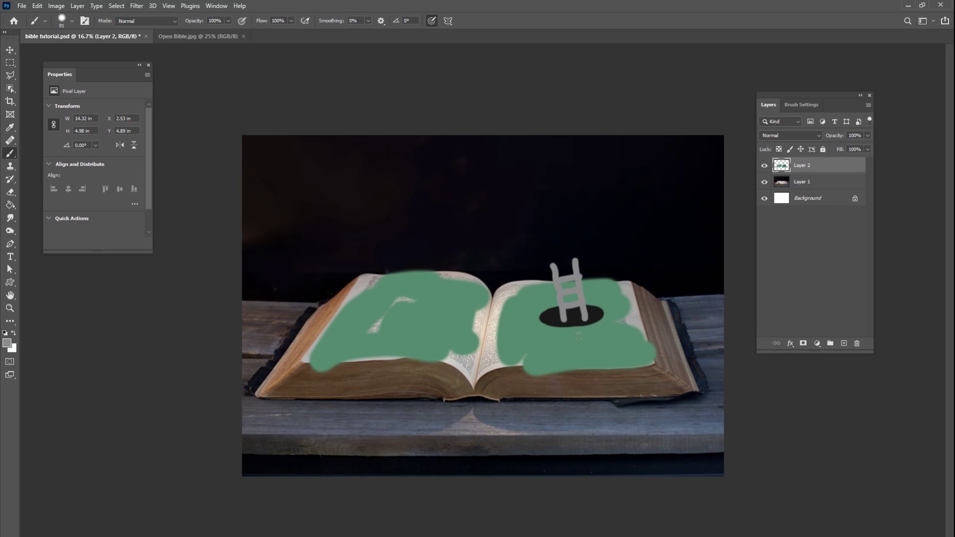
- Paint a grey downward-pointing arrow to the right of the ladder with an 80 px brush
{"action": "right_click", "coordinate": [596, 265]}
{"action": "key", "text": "Return"}
{"action": "left_click_drag", "start_coordinate": [596, 232], "coordinate": [611, 287]}
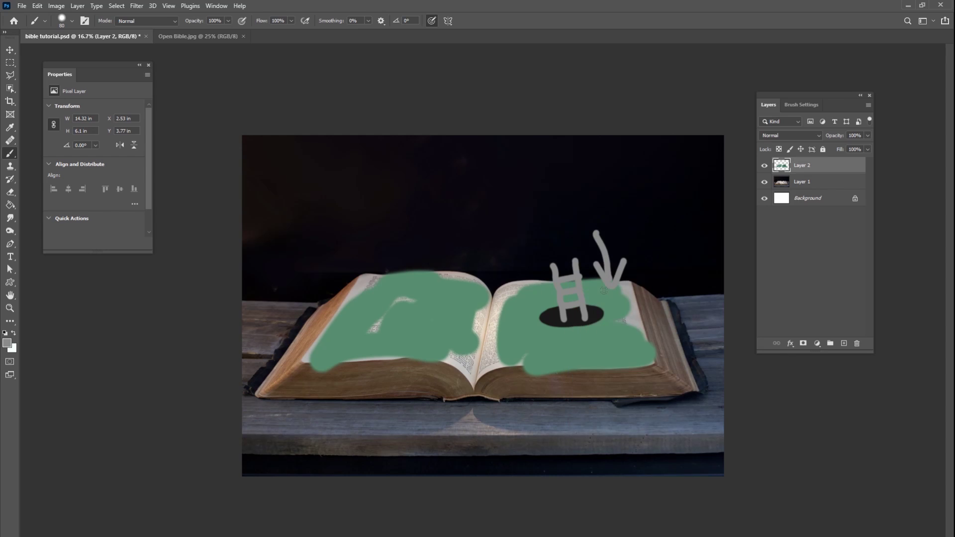
- Set the foreground colour to lighter grey #a6a6a6 and the brush size to 51 px
{"action": "left_click", "coordinate": [7, 343]}
{"action": "left_click", "coordinate": [305, 260]}
{"action": "right_click", "coordinate": [647, 320]}
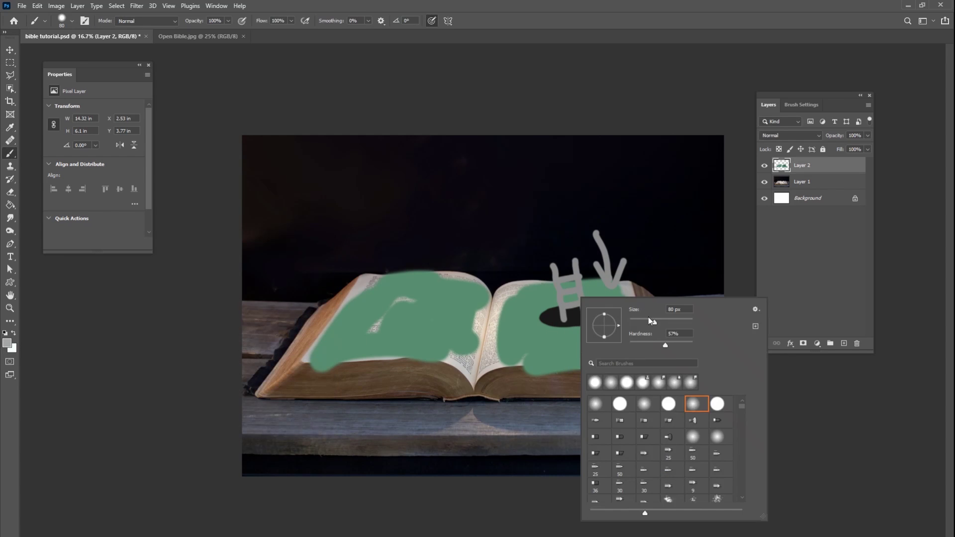
{"action": "key", "text": "Return"}
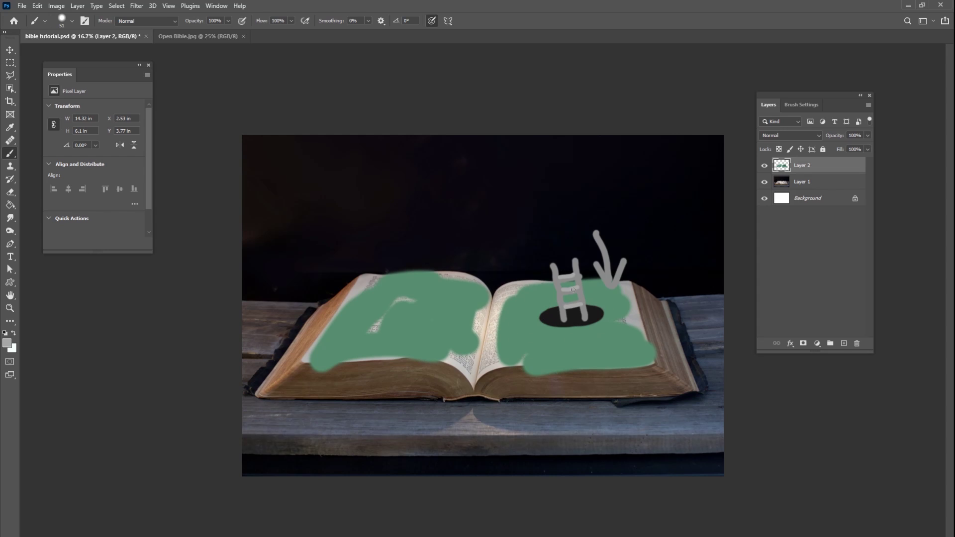
- Set the foreground colour to brown #675a4a
{"action": "left_click", "coordinate": [7, 344]}
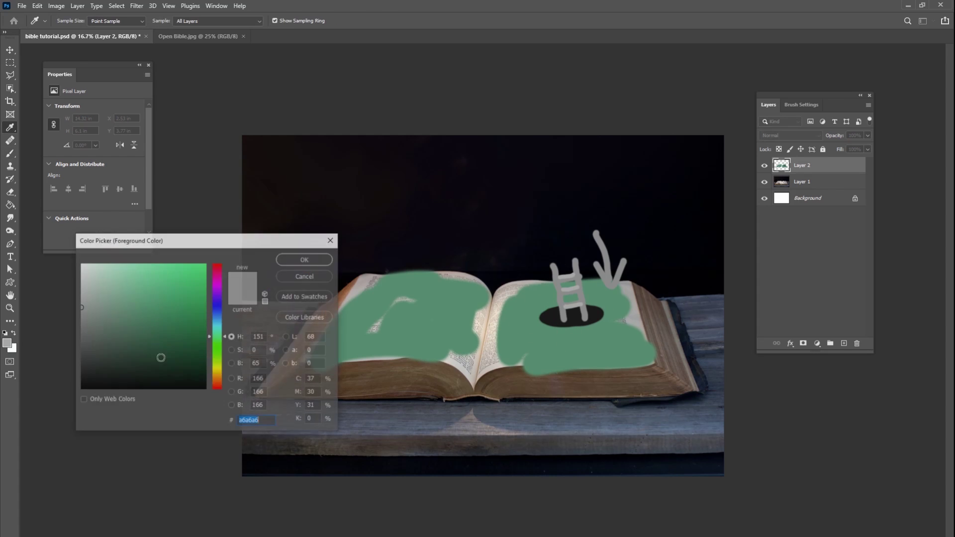
{"action": "left_click_drag", "start_coordinate": [223, 360], "coordinate": [221, 378]}
{"action": "left_click", "coordinate": [116, 339]}
{"action": "left_click", "coordinate": [306, 260]}
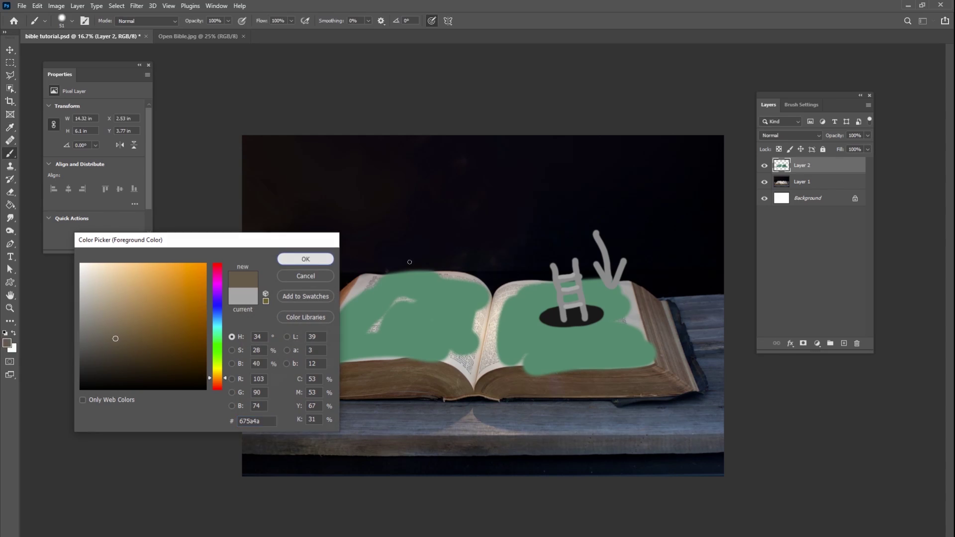
- Dab brown spots across the inner areas of both green pages, using brush sizes up to 130 px
{"action": "right_click", "coordinate": [590, 315]}
{"action": "left_click", "coordinate": [480, 307]}
{"action": "left_click", "coordinate": [517, 314]}
{"action": "right_click", "coordinate": [568, 319]}
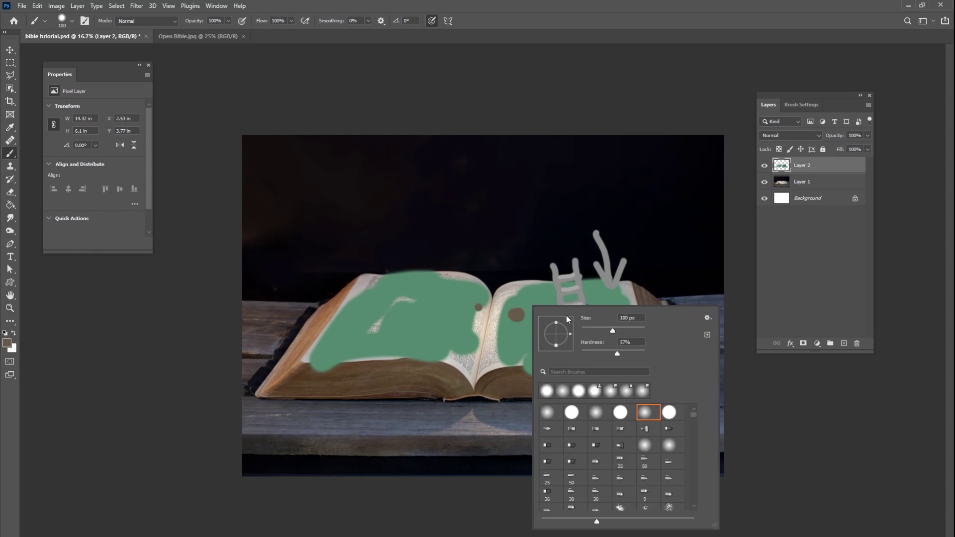
{"action": "left_click", "coordinate": [520, 324]}
{"action": "left_click", "coordinate": [471, 315]}
{"action": "left_click", "coordinate": [456, 308]}
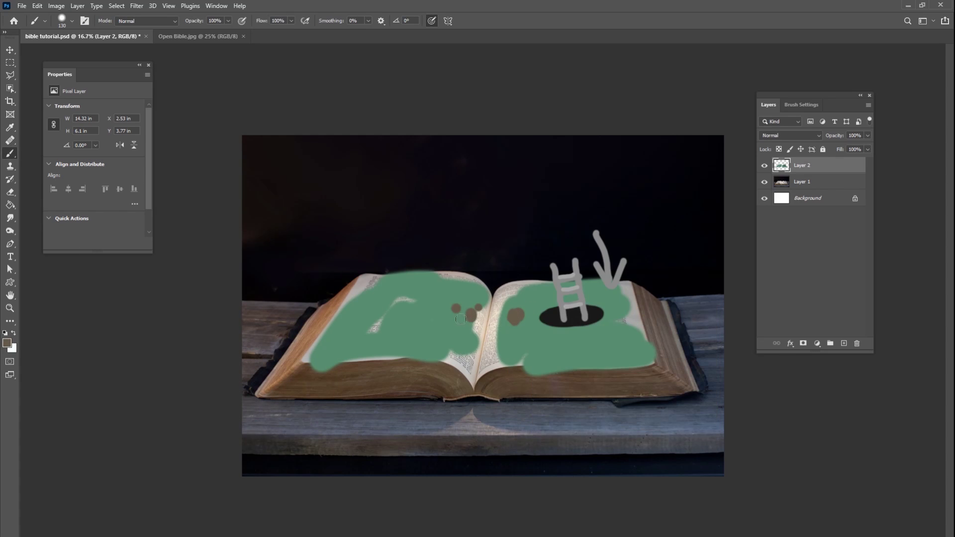
{"action": "left_click", "coordinate": [457, 319]}
{"action": "left_click", "coordinate": [422, 316]}
{"action": "left_click", "coordinate": [434, 316]}
{"action": "left_click", "coordinate": [451, 294]}
{"action": "left_click", "coordinate": [464, 291]}
{"action": "left_click", "coordinate": [509, 317]}
{"action": "left_click", "coordinate": [523, 333]}
{"action": "left_click", "coordinate": [533, 339]}
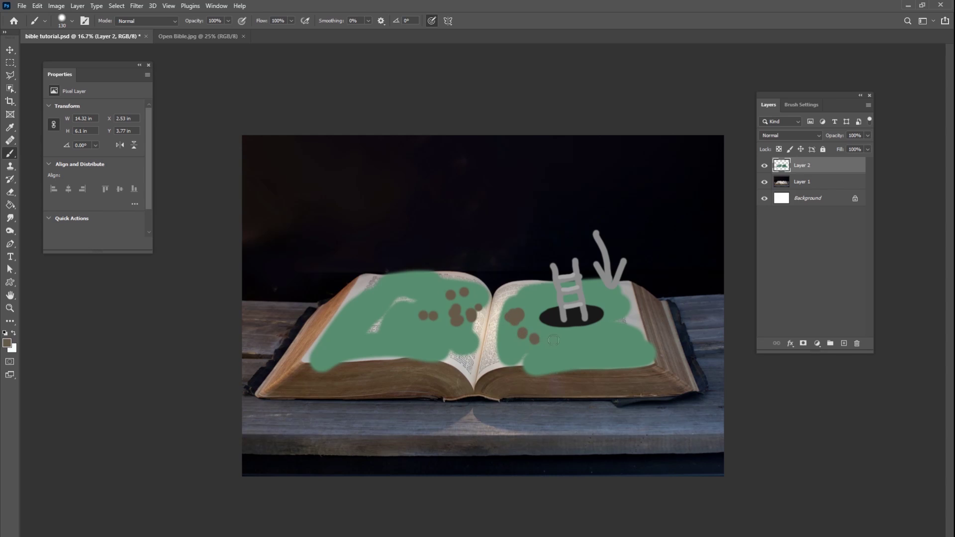
- Paint a tall brown mound over the spots on the left page with a 190 px brush
{"action": "right_click", "coordinate": [471, 300]}
{"action": "left_click_drag", "start_coordinate": [550, 330], "coordinate": [551, 332]}
{"action": "mouse_move", "coordinate": [421, 321]}
{"action": "left_mouse_down"}
{"action": "mouse_move", "coordinate": [445, 295]}
{"action": "mouse_move", "coordinate": [459, 310]}
{"action": "mouse_move", "coordinate": [444, 293]}
{"action": "mouse_move", "coordinate": [464, 277]}
{"action": "mouse_move", "coordinate": [471, 314]}
{"action": "left_mouse_up"}
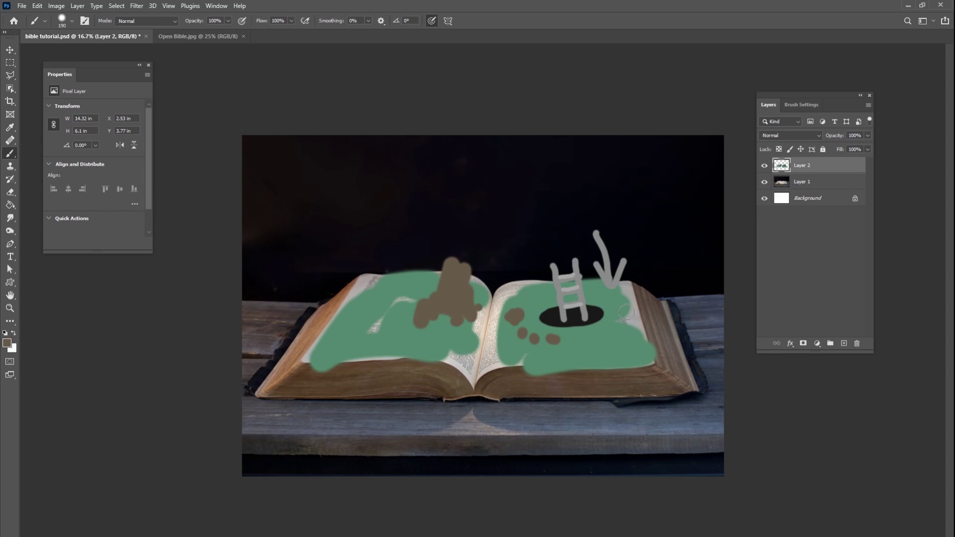
- Handwrite "Sky" in brown on the dark background above the book with a 124 px brush
{"action": "right_click", "coordinate": [557, 273]}
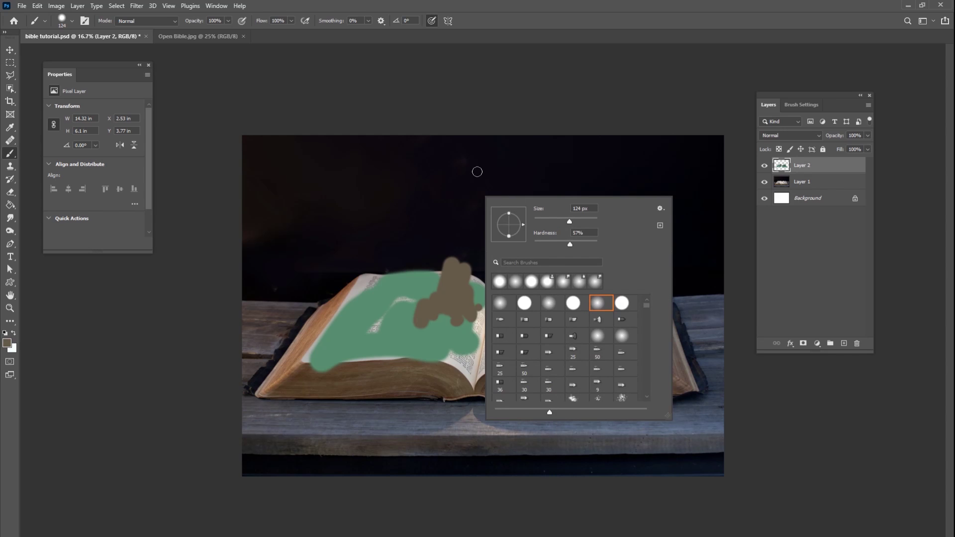
{"action": "left_click", "coordinate": [477, 172]}
{"action": "mouse_move", "coordinate": [482, 173]}
{"action": "left_mouse_down"}
{"action": "mouse_move", "coordinate": [465, 211]}
{"action": "mouse_move", "coordinate": [495, 199]}
{"action": "left_mouse_up"}
{"action": "mouse_move", "coordinate": [517, 176]}
{"action": "left_mouse_down"}
{"action": "mouse_move", "coordinate": [515, 193]}
{"action": "mouse_move", "coordinate": [537, 174]}
{"action": "left_mouse_up"}
{"action": "left_click_drag", "start_coordinate": [540, 171], "coordinate": [550, 206]}
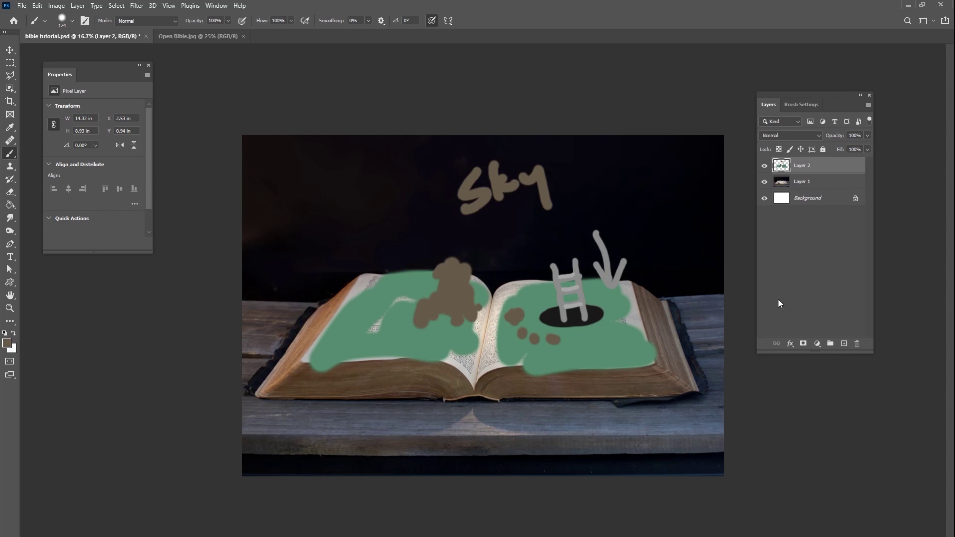
- Delete the sketch layer and add a new empty layer above the book photo
{"action": "left_click", "coordinate": [765, 166]}
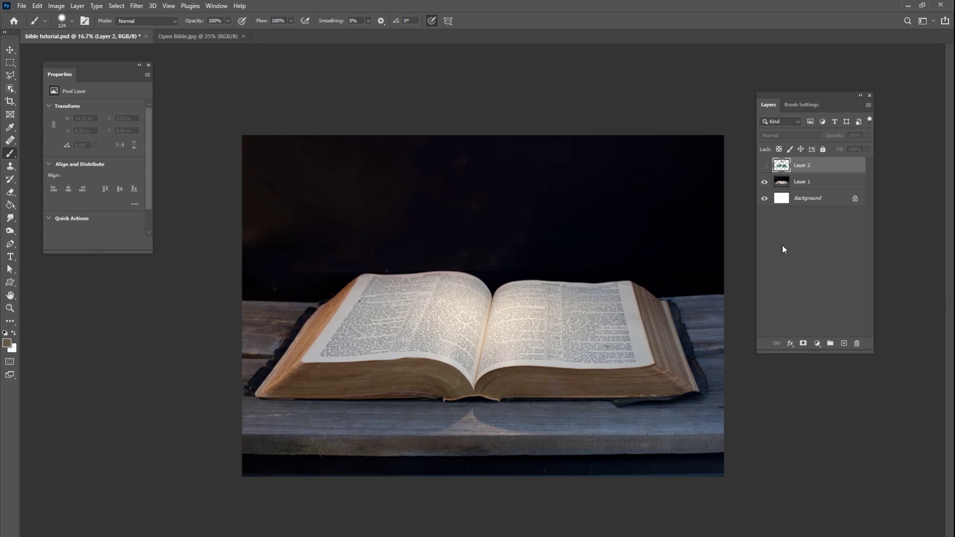
{"action": "key", "text": "Delete"}
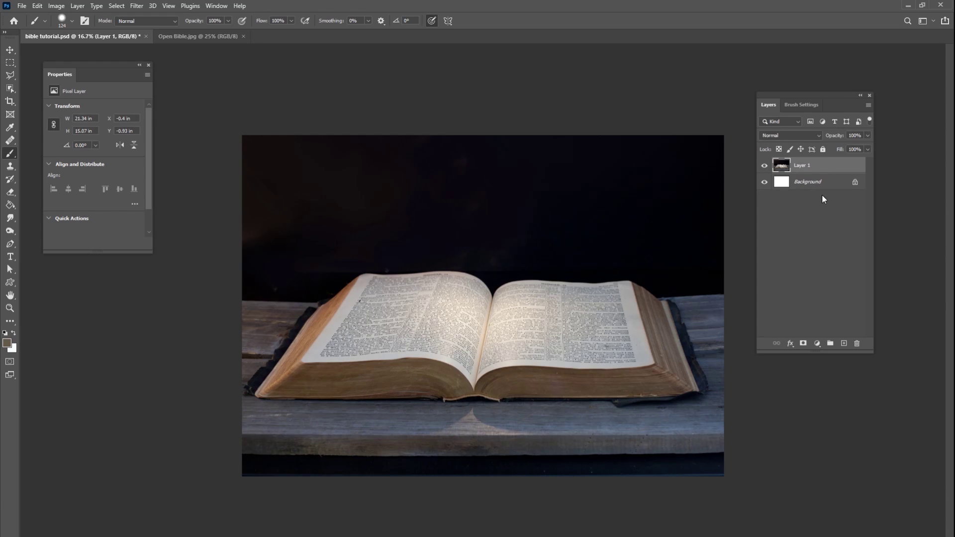
{"action": "left_click", "coordinate": [844, 343]}
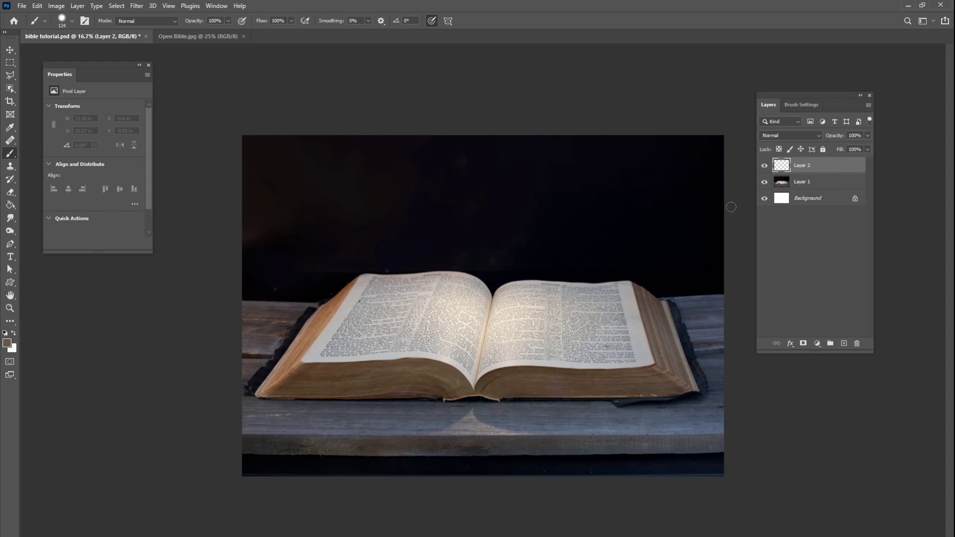
- Move the book photo on Layer 1 down to about X -0.36 in, Y -0.32 in
{"action": "left_click", "coordinate": [815, 181]}
{"action": "left_click", "coordinate": [10, 49]}
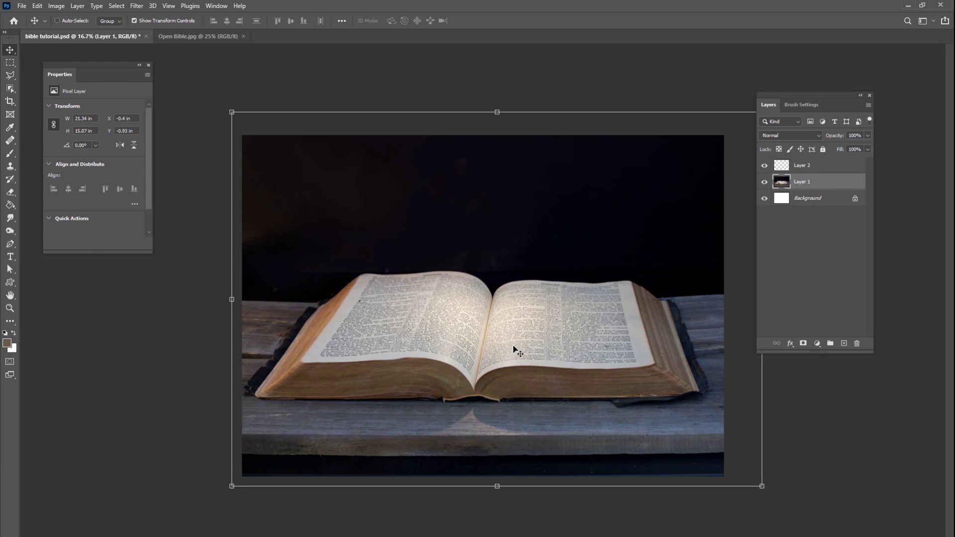
{"action": "left_click_drag", "start_coordinate": [516, 349], "coordinate": [512, 368]}
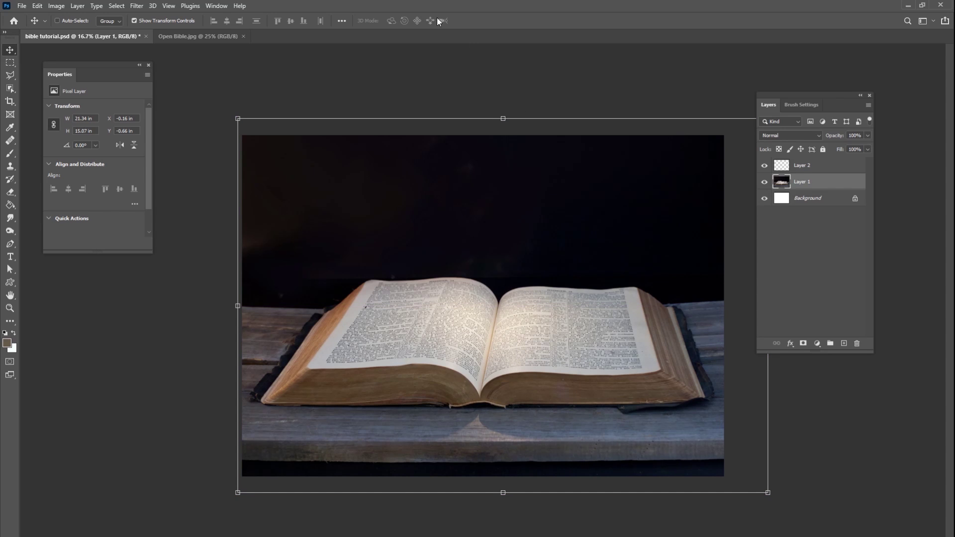
{"action": "mouse_move", "coordinate": [596, 287]}
{"action": "left_mouse_down"}
{"action": "mouse_move", "coordinate": [509, 285]}
{"action": "mouse_move", "coordinate": [608, 294]}
{"action": "mouse_move", "coordinate": [592, 236]}
{"action": "mouse_move", "coordinate": [587, 314]}
{"action": "mouse_move", "coordinate": [589, 298]}
{"action": "left_mouse_up"}
{"action": "left_click_drag", "start_coordinate": [572, 362], "coordinate": [575, 359]}
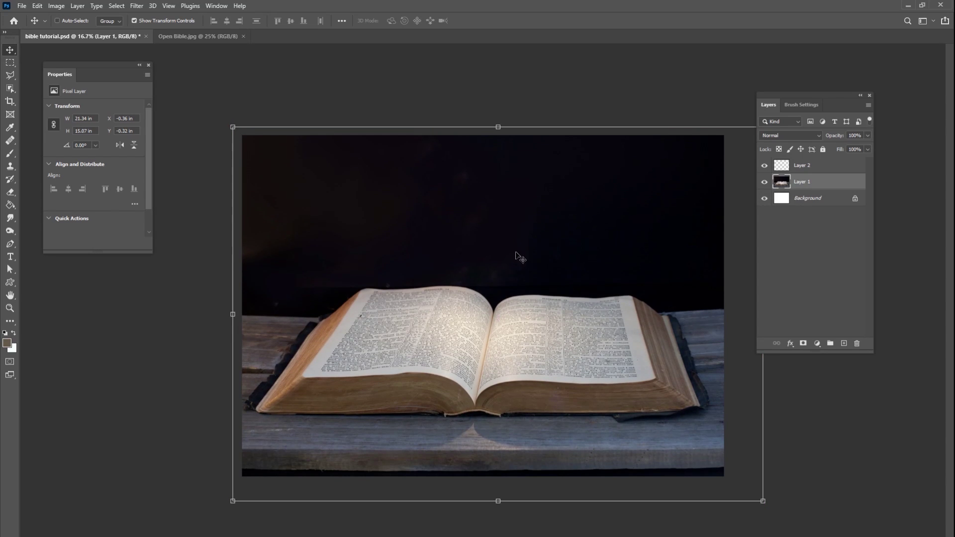
- Make the empty Layer 2 active and switch to the Unsplash home page in the web browser
{"action": "left_click", "coordinate": [821, 199]}
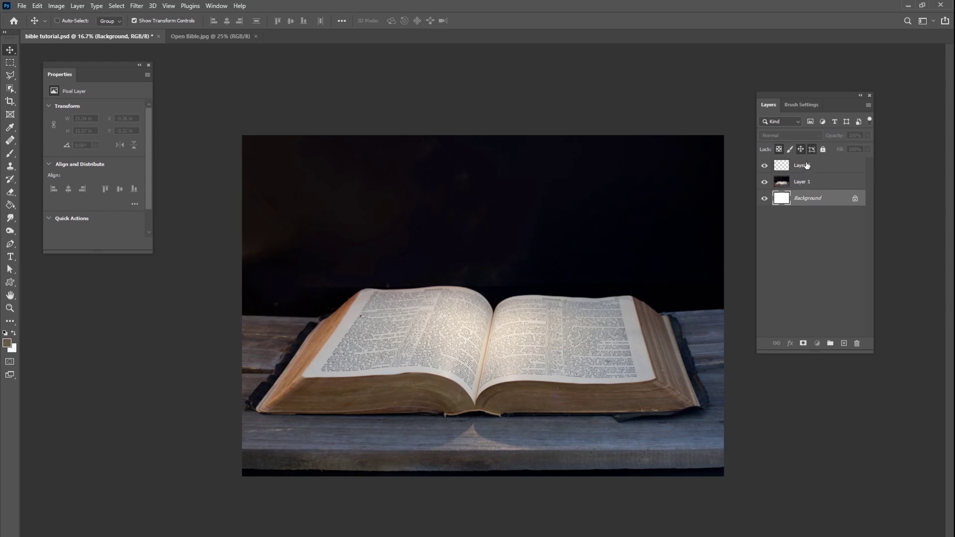
{"action": "left_click", "coordinate": [807, 165]}
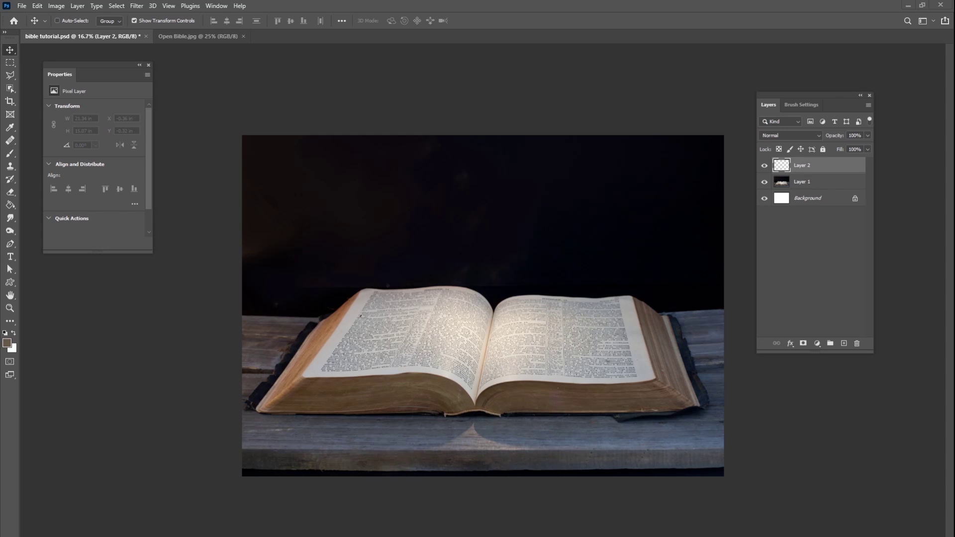
{"action": "left_click_drag", "start_coordinate": [954, 214], "coordinate": [478, 0]}
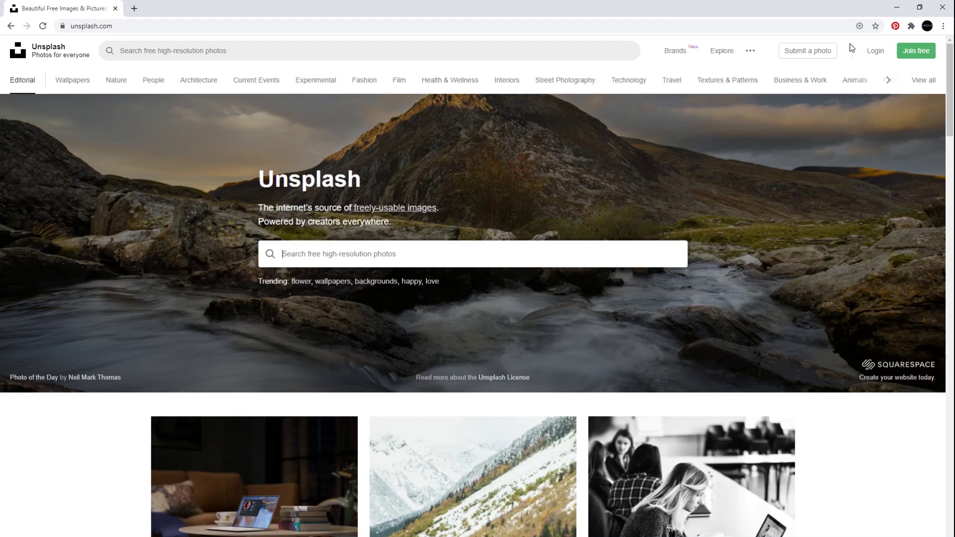
{"action": "left_click", "coordinate": [919, 7]}
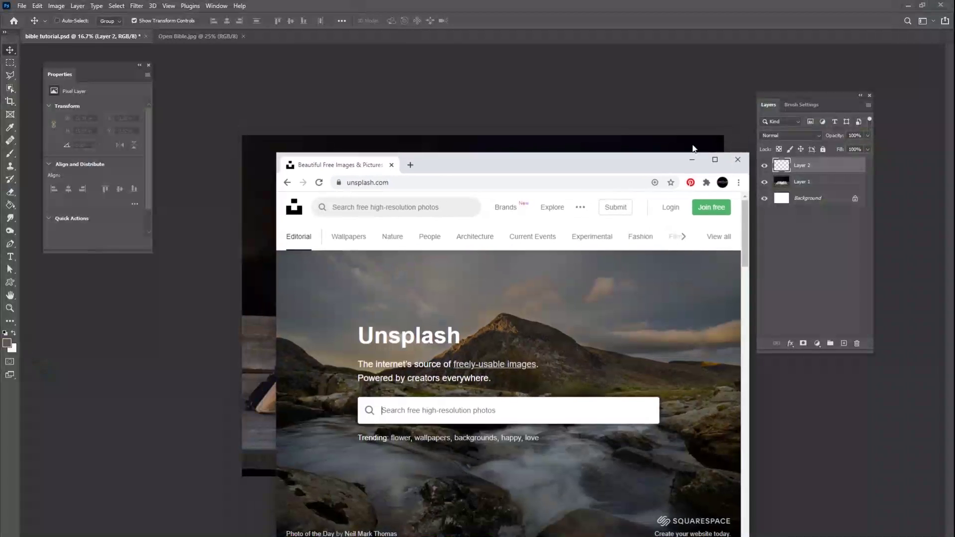
{"action": "mouse_move", "coordinate": [555, 163]}
{"action": "left_mouse_down"}
{"action": "mouse_move", "coordinate": [511, 354]}
{"action": "mouse_move", "coordinate": [518, 349]}
{"action": "mouse_move", "coordinate": [461, 432]}
{"action": "mouse_move", "coordinate": [543, 165]}
{"action": "left_mouse_up"}
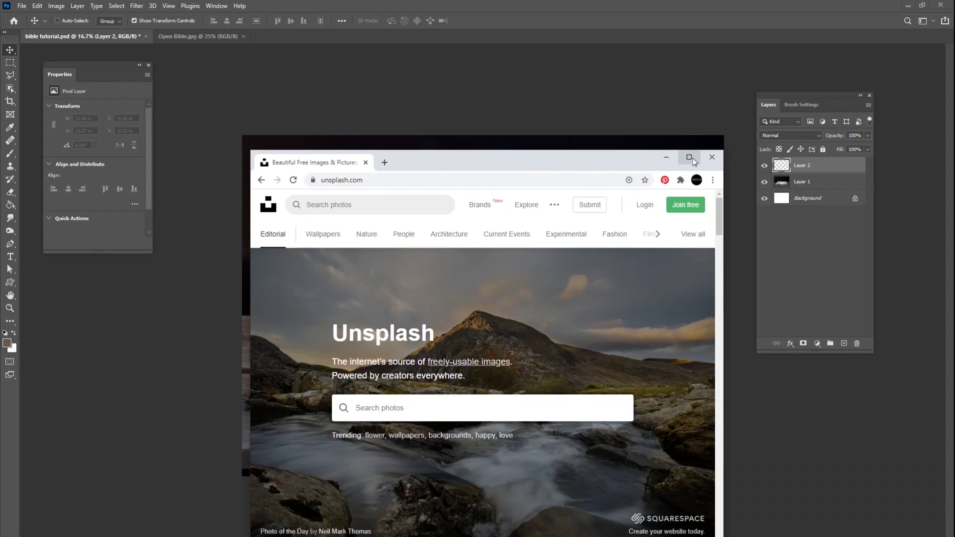
{"action": "left_click_drag", "start_coordinate": [619, 158], "coordinate": [623, 135]}
{"action": "left_click", "coordinate": [694, 129]}
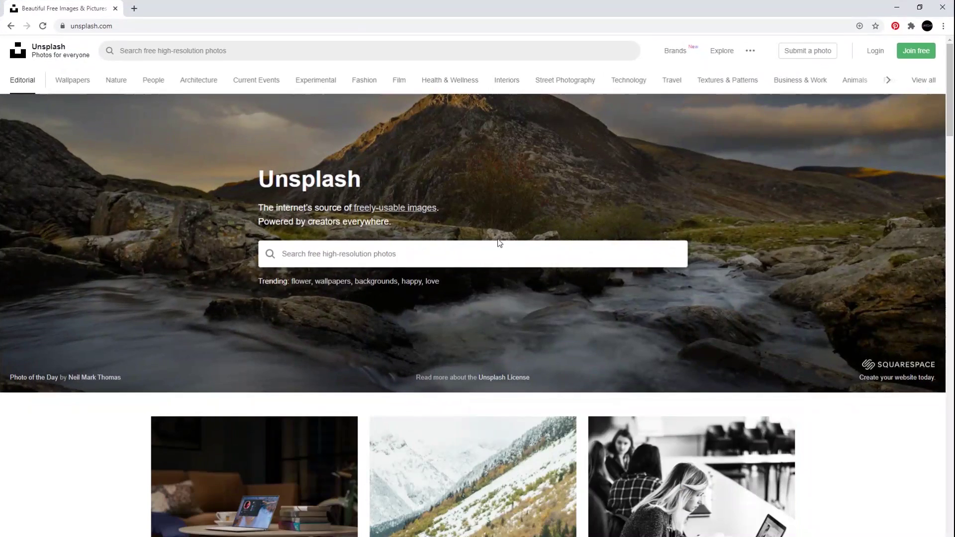
- Search Unsplash for "grass field"
{"action": "type", "text": "grass"}
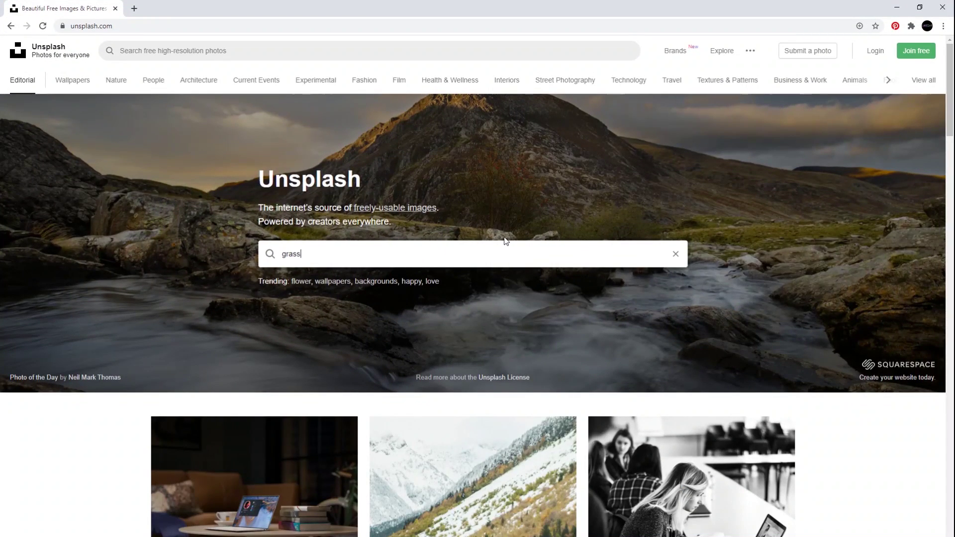
{"action": "type", "text": " field"}
{"action": "key", "text": "Return"}
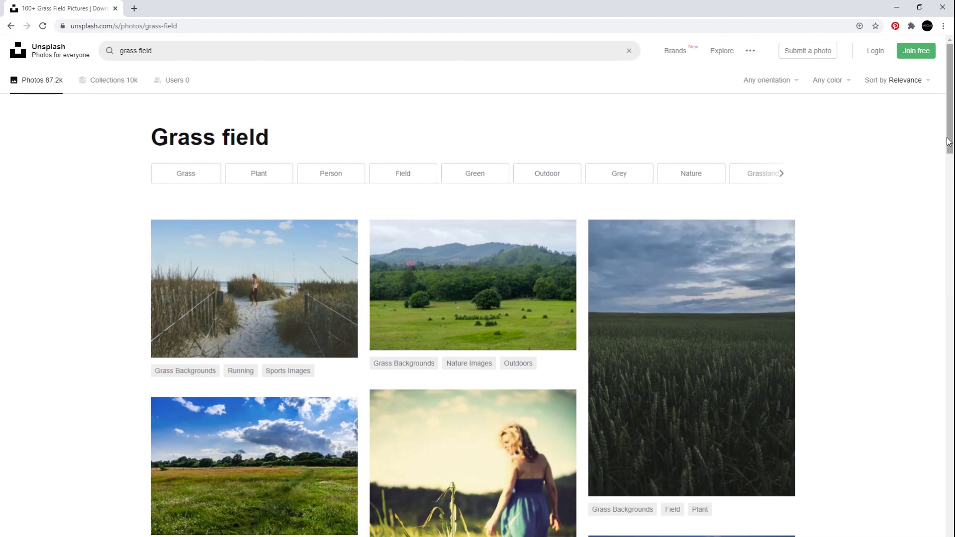
- Find and open the grass field photo of green hills with a dirt path under a blue sky
{"action": "left_click_drag", "start_coordinate": [949, 142], "coordinate": [940, 289]}
{"action": "scroll", "coordinate": [941, 289], "scroll_direction": "down", "scroll_amount": 3}
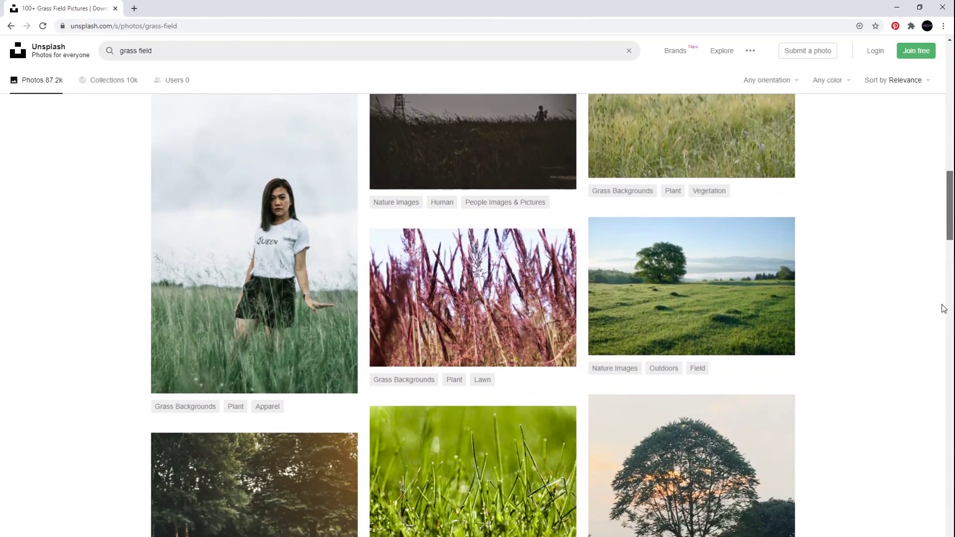
{"action": "left_click_drag", "start_coordinate": [948, 222], "coordinate": [927, 405]}
{"action": "left_click_drag", "start_coordinate": [950, 321], "coordinate": [950, 370]}
{"action": "scroll", "coordinate": [473, 308], "scroll_direction": "down", "scroll_amount": 10}
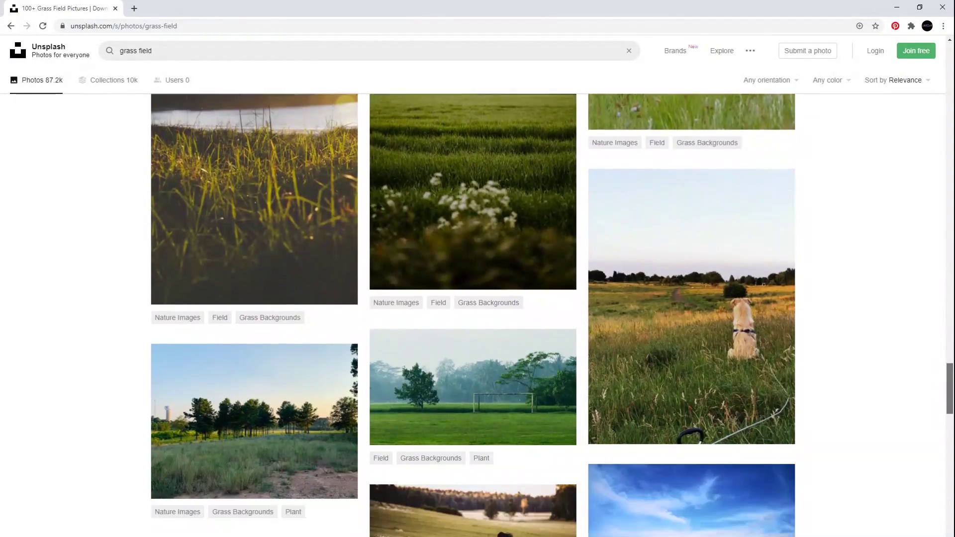
{"action": "scroll", "coordinate": [473, 313], "scroll_direction": "down", "scroll_amount": 2}
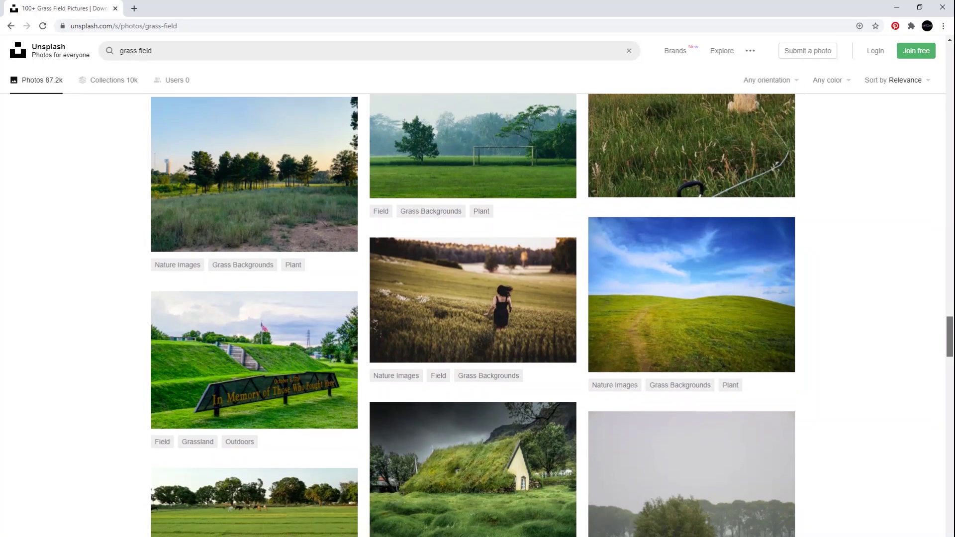
{"action": "scroll", "coordinate": [547, 313], "scroll_direction": "down", "scroll_amount": 3}
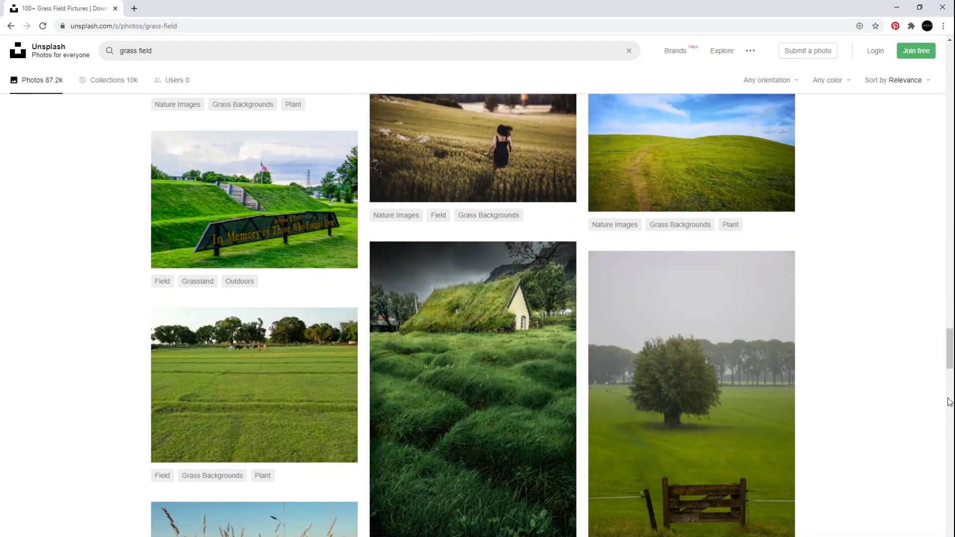
{"action": "left_click_drag", "start_coordinate": [952, 351], "coordinate": [950, 346]}
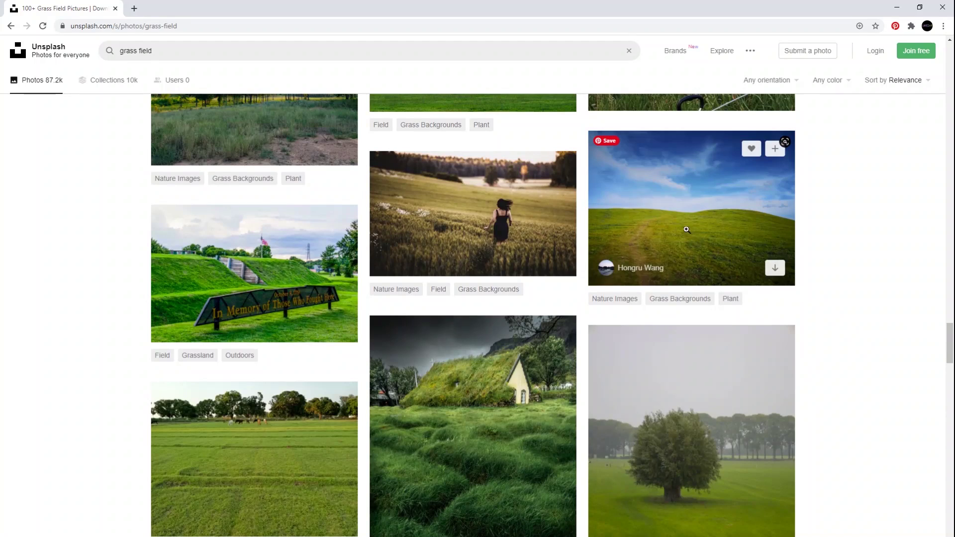
{"action": "left_click", "coordinate": [703, 241]}
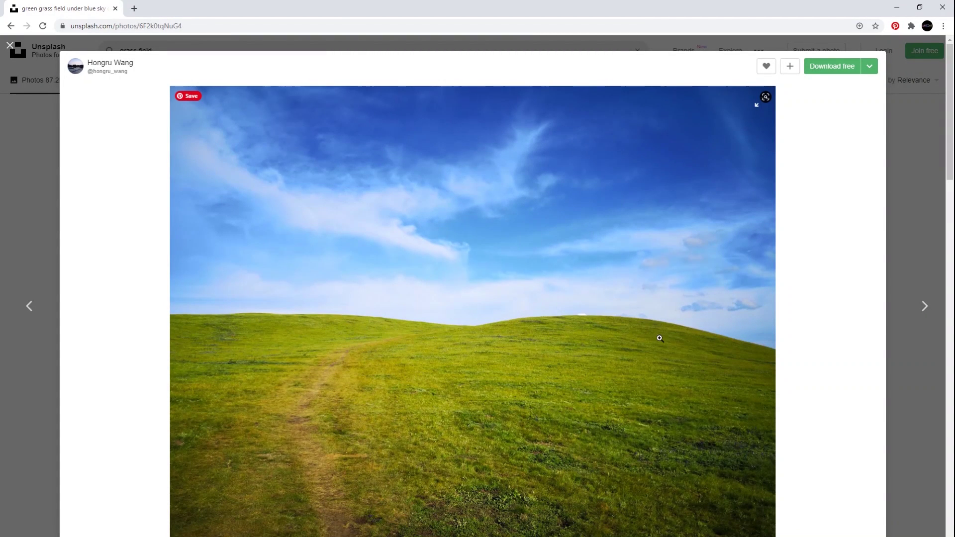
- Inspect the green hills photo enlarged and download it
{"action": "left_click", "coordinate": [398, 428]}
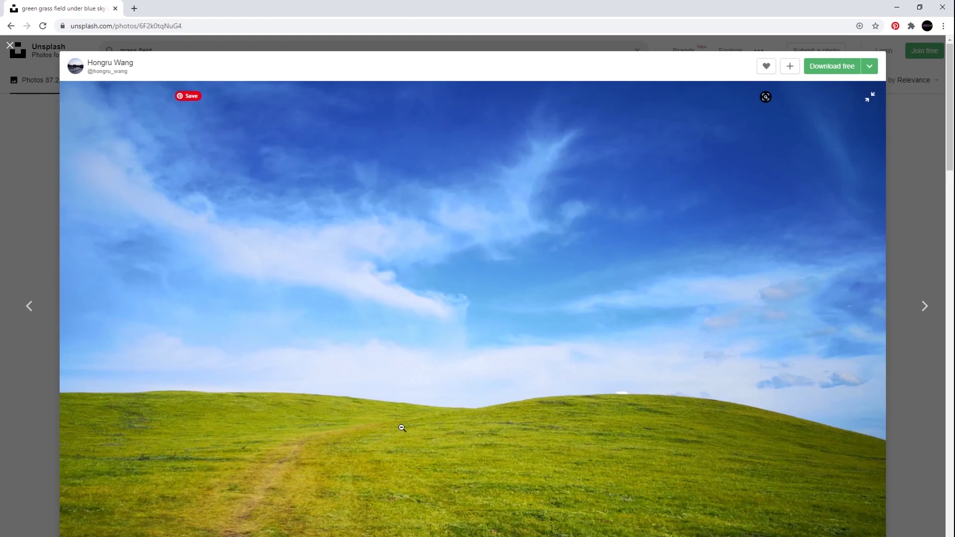
{"action": "left_click_drag", "start_coordinate": [950, 160], "coordinate": [948, 180]}
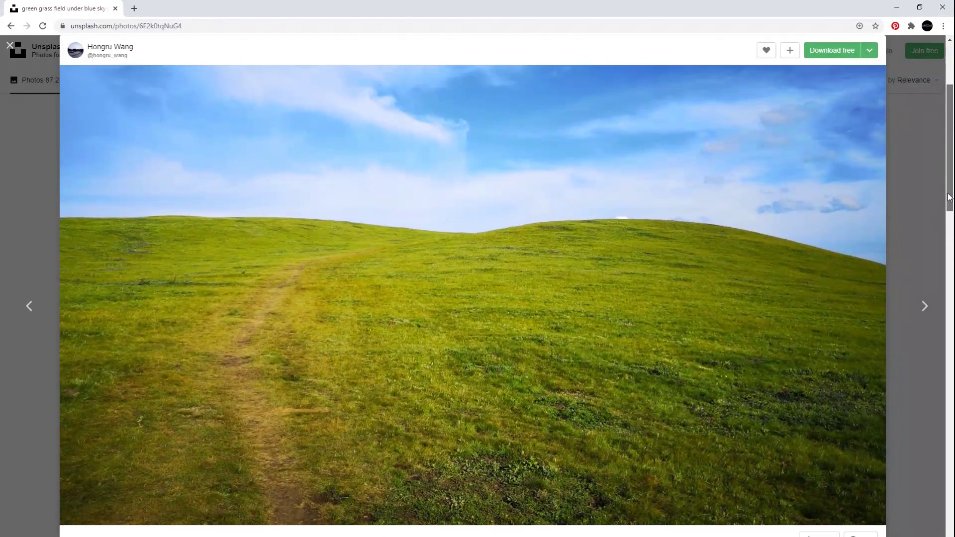
{"action": "left_click", "coordinate": [579, 260]}
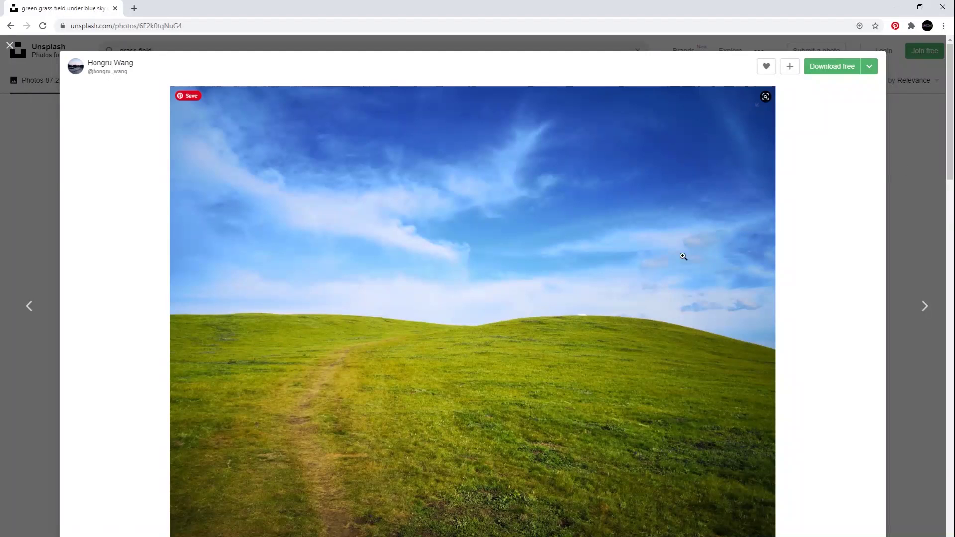
{"action": "left_click", "coordinate": [837, 70]}
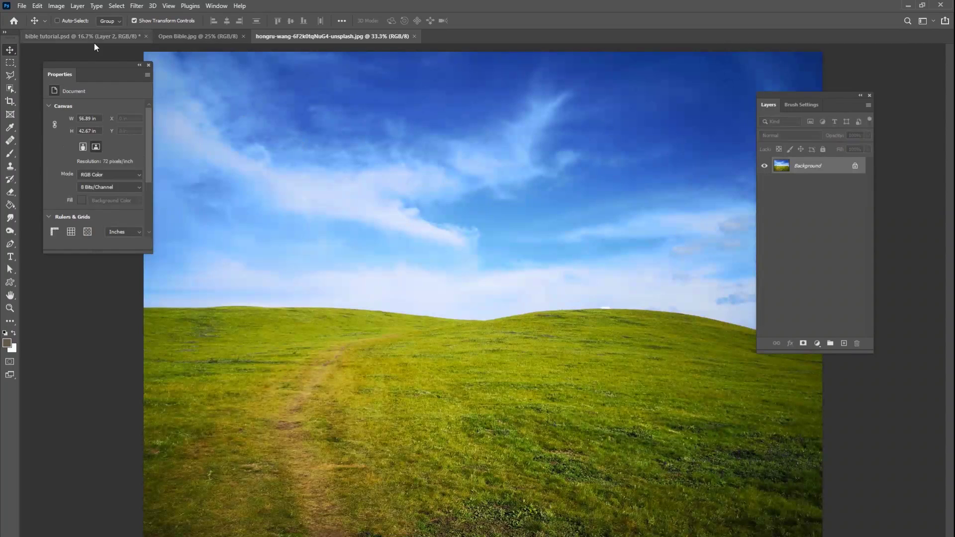
- Copy the whole green hills photo into Layer 2 of bible tutorial.psd and close Open Bible.jpg
{"action": "key", "text": "ctrl+a"}
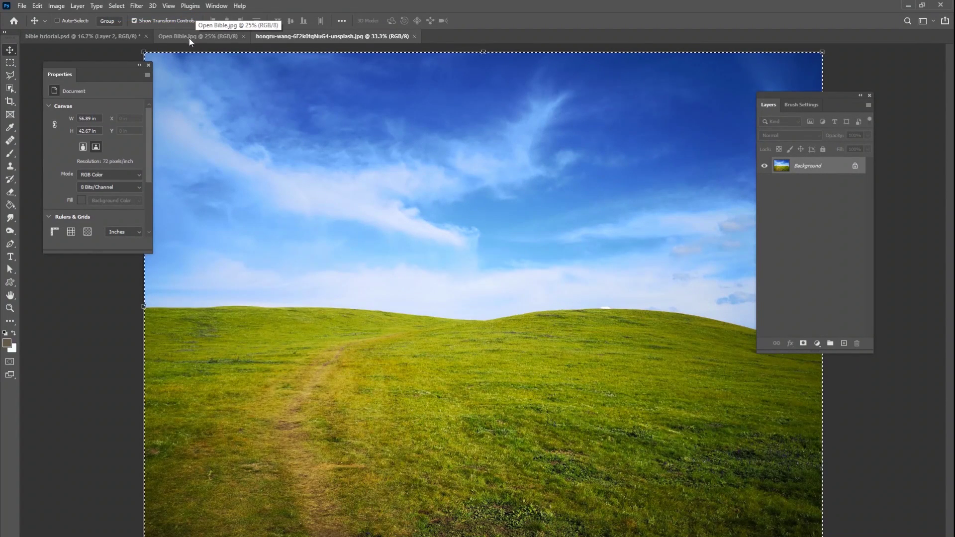
{"action": "left_click", "coordinate": [244, 37]}
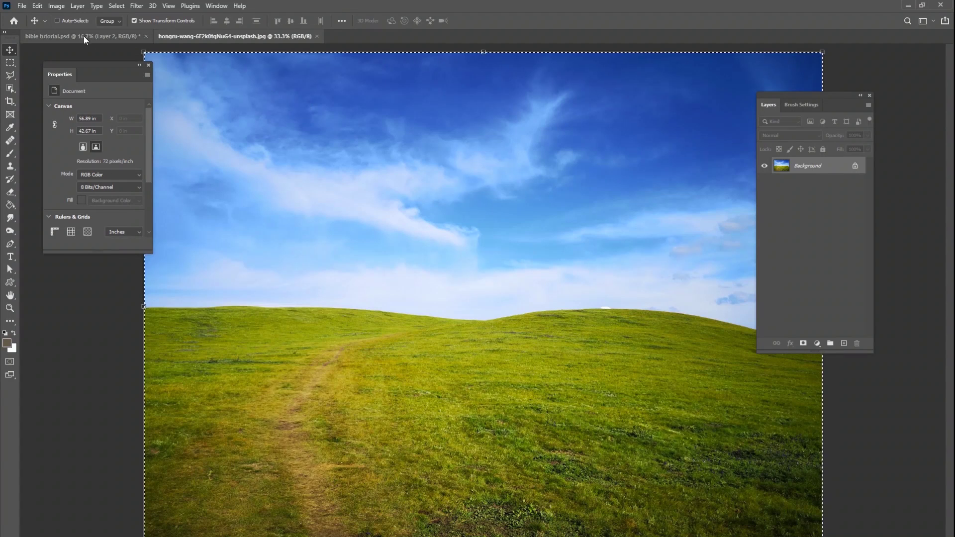
{"action": "left_click", "coordinate": [98, 36]}
{"action": "key", "text": "ctrl+v"}
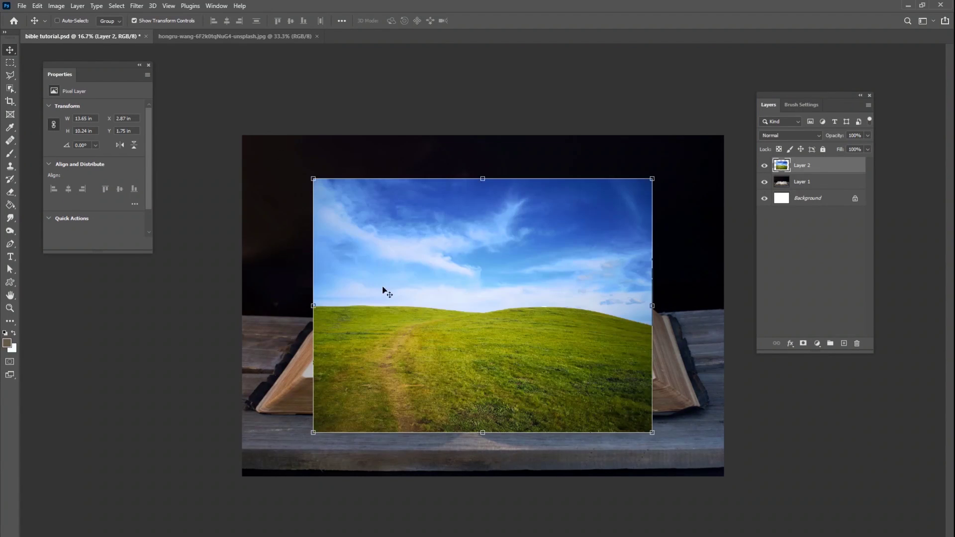
- Move the pasted landscape over the open book to about X 5.11 in, Y 1.15 in
{"action": "left_click_drag", "start_coordinate": [530, 348], "coordinate": [537, 329]}
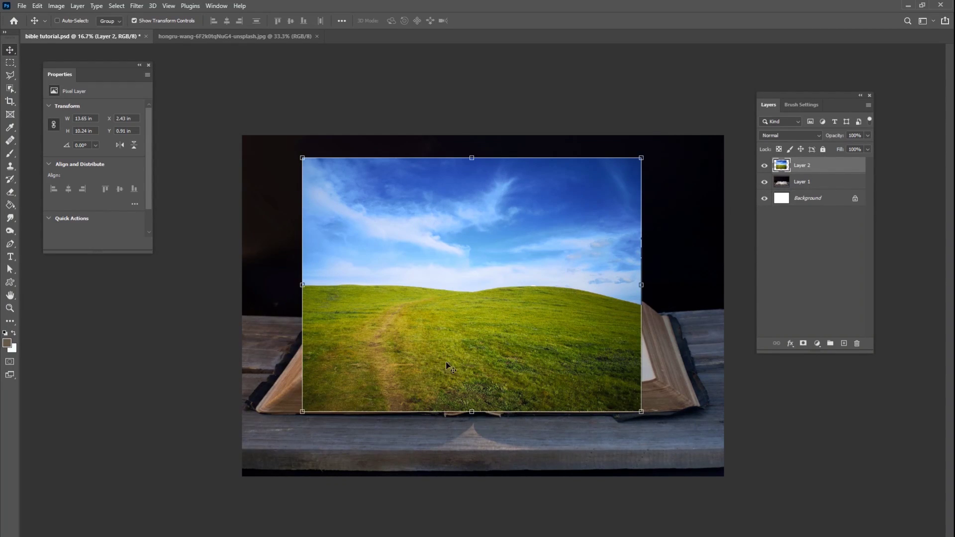
{"action": "left_click_drag", "start_coordinate": [480, 337], "coordinate": [516, 339]}
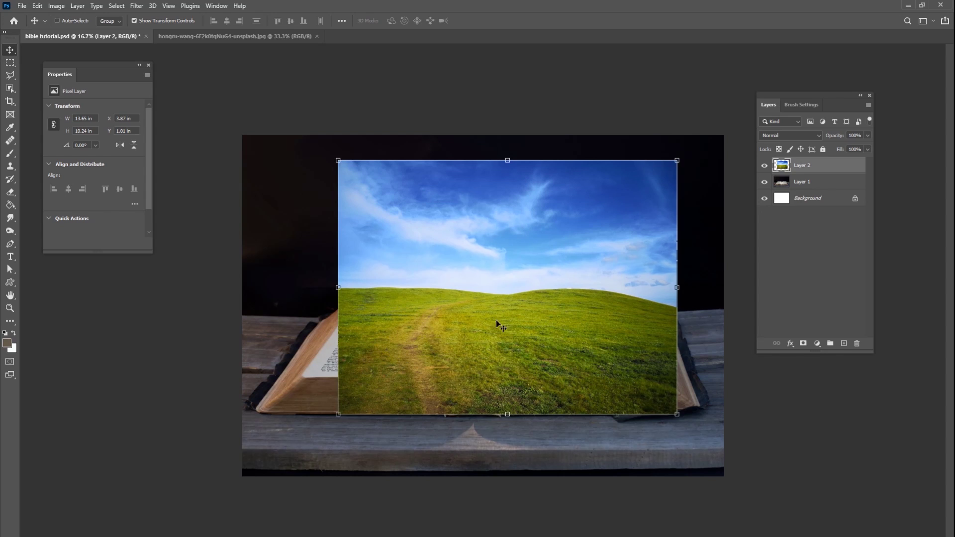
{"action": "mouse_move", "coordinate": [606, 331]}
{"action": "left_mouse_down"}
{"action": "mouse_move", "coordinate": [546, 349]}
{"action": "mouse_move", "coordinate": [563, 334]}
{"action": "mouse_move", "coordinate": [622, 328]}
{"action": "left_mouse_up"}
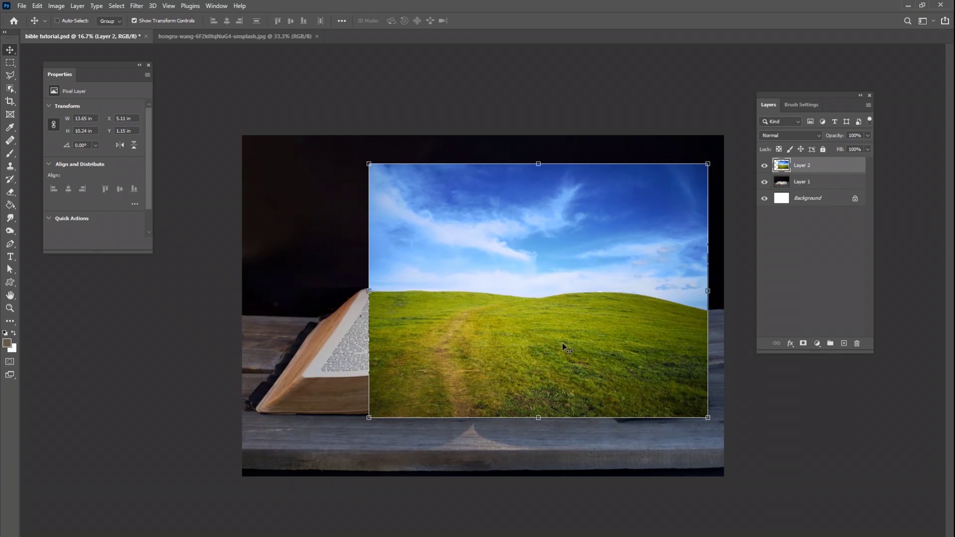
- Hide the landscape on Layer 2 and start a Pen path on Layer 1 around the left page's lower outer corner
{"action": "left_click", "coordinate": [765, 166]}
{"action": "left_click", "coordinate": [811, 181]}
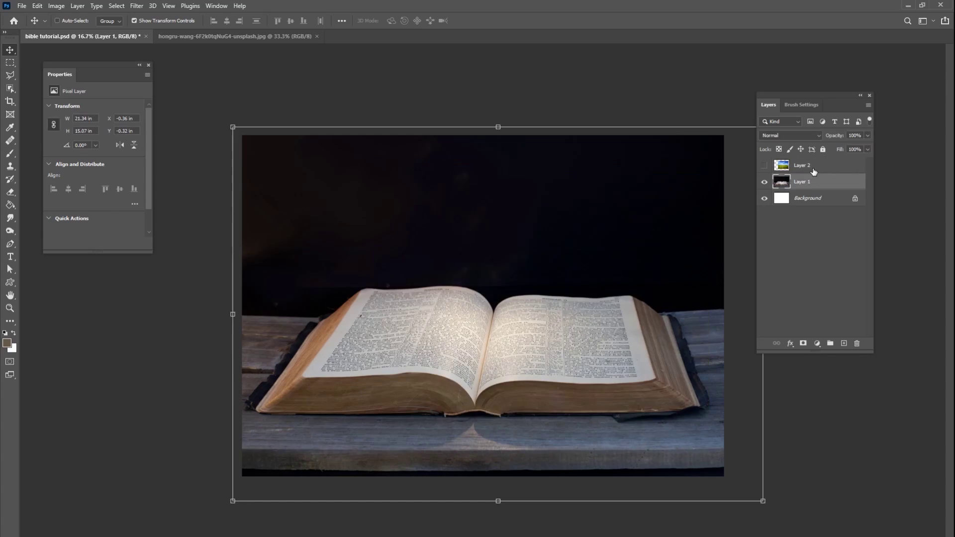
{"action": "key", "text": "ctrl+plus"}
{"action": "key", "text": "ctrl+plus"}
{"action": "key", "text": "ctrl+plus"}
{"action": "key", "text": "ctrl+plus"}
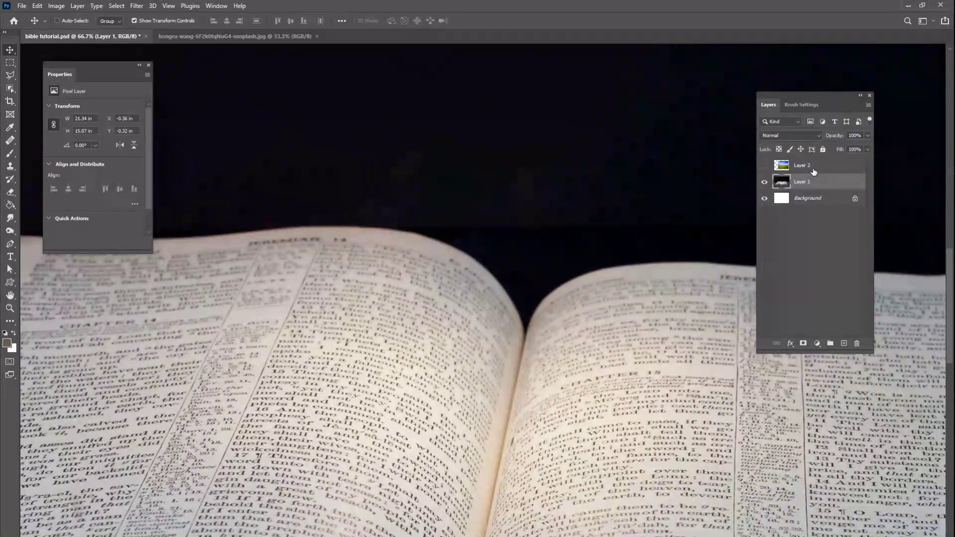
{"action": "left_click_drag", "start_coordinate": [278, 279], "coordinate": [597, 284]}
{"action": "left_click_drag", "start_coordinate": [236, 297], "coordinate": [452, 163]}
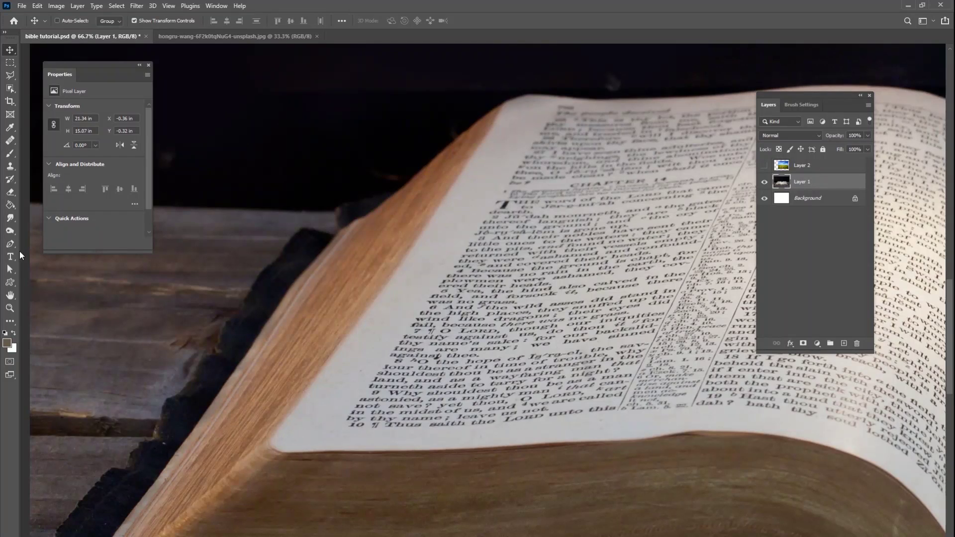
{"action": "left_click_drag", "start_coordinate": [10, 246], "coordinate": [49, 247]}
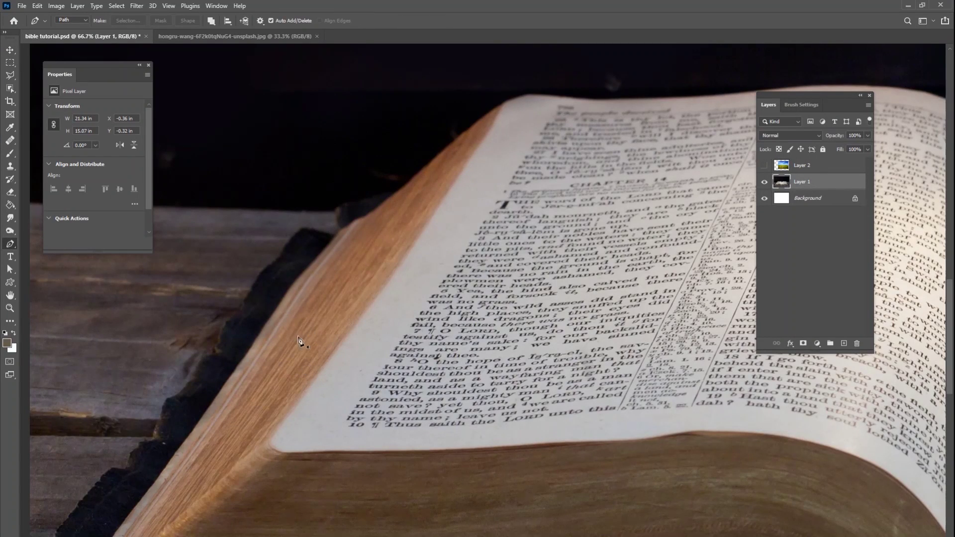
{"action": "left_click", "coordinate": [327, 361]}
{"action": "left_click", "coordinate": [277, 427]}
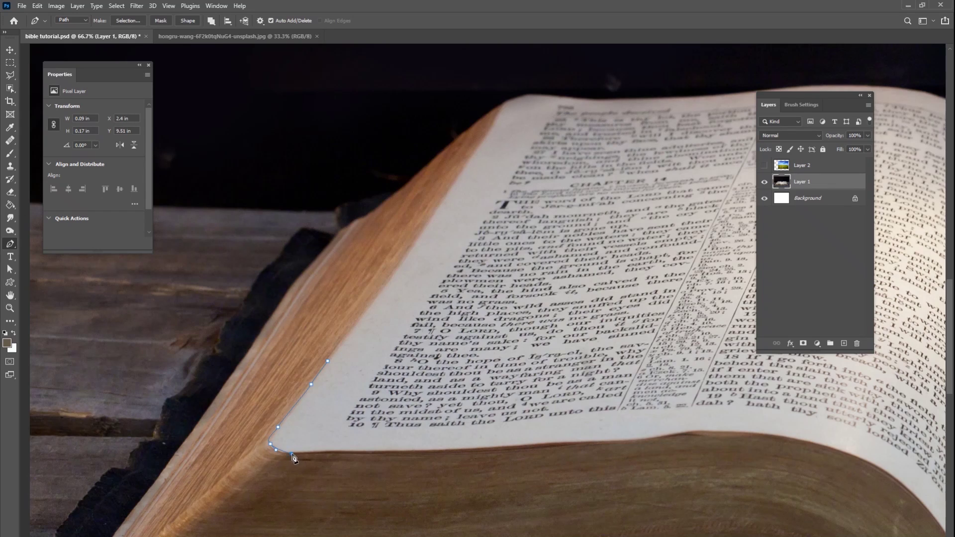
- Extend the Pen path along the straight part of the left page's lower edge to where it begins curving down
{"action": "left_click_drag", "start_coordinate": [391, 453], "coordinate": [398, 453]}
{"action": "left_click_drag", "start_coordinate": [488, 448], "coordinate": [499, 446]}
{"action": "left_click", "coordinate": [560, 442]}
{"action": "left_click", "coordinate": [637, 440]}
{"action": "left_click", "coordinate": [689, 432]}
{"action": "left_click_drag", "start_coordinate": [743, 433], "coordinate": [559, 390]}
{"action": "key", "text": "space"}
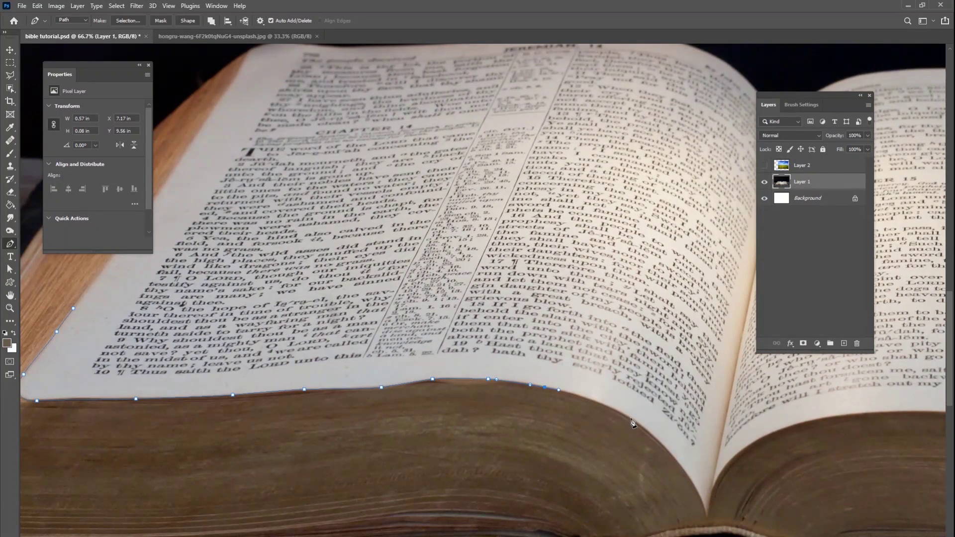
- Trace the left page's curved lower edge down to the book's center fold, undoing and replacing the misplaced anchors
{"action": "left_click_drag", "start_coordinate": [649, 432], "coordinate": [654, 437]}
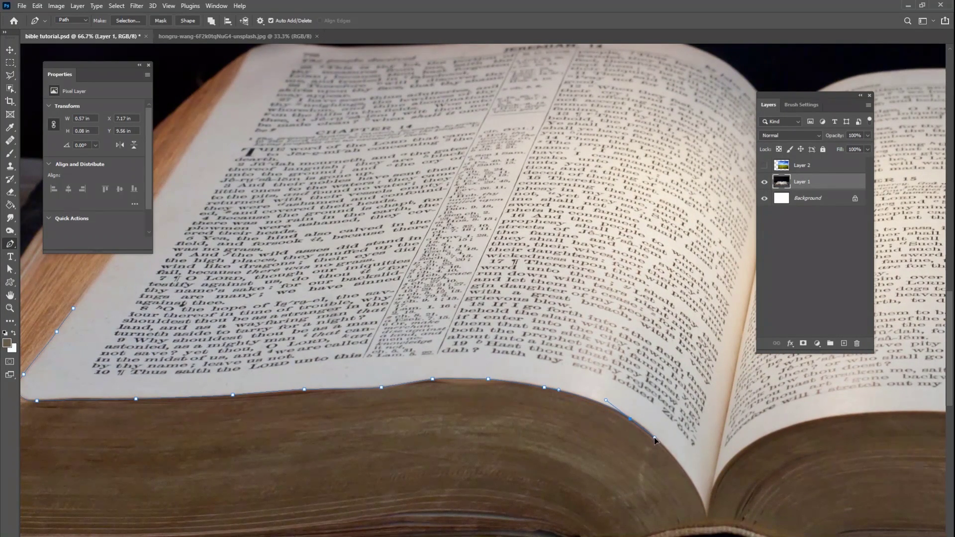
{"action": "left_click", "coordinate": [683, 468]}
{"action": "left_click_drag", "start_coordinate": [690, 476], "coordinate": [691, 477]}
{"action": "scroll", "coordinate": [705, 465], "scroll_direction": "up", "scroll_amount": 5}
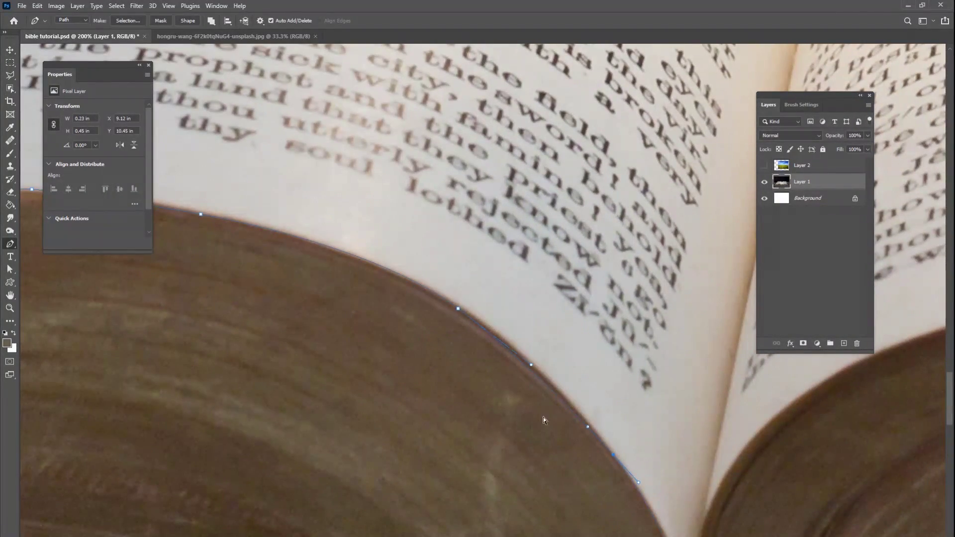
{"action": "key", "text": "ctrl+z"}
{"action": "key", "text": "ctrl+z"}
{"action": "left_click_drag", "start_coordinate": [632, 484], "coordinate": [543, 388]}
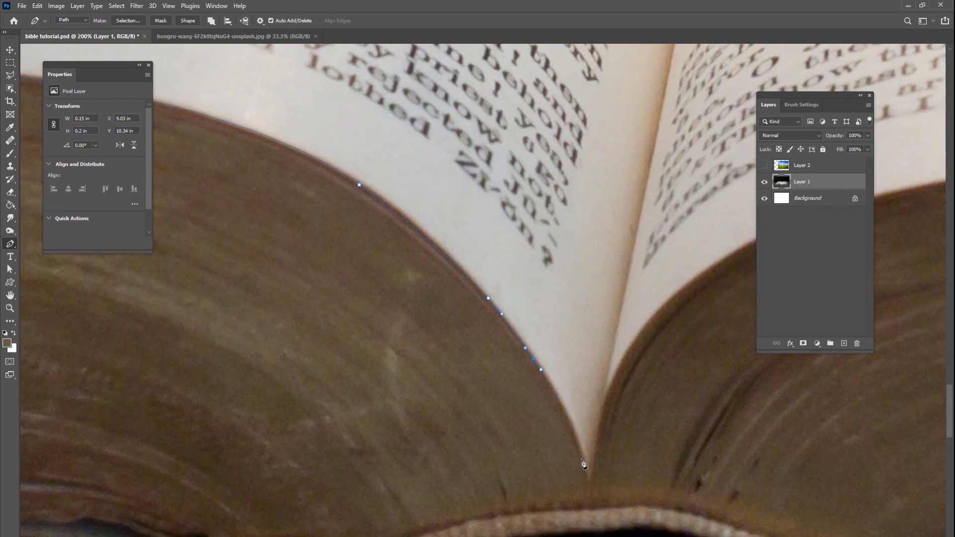
{"action": "left_click", "coordinate": [590, 492]}
- Continue the Pen path from the center fold up the curved lower edge of the right page
{"action": "left_click", "coordinate": [619, 367]}
{"action": "left_click_drag", "start_coordinate": [701, 298], "coordinate": [614, 358]}
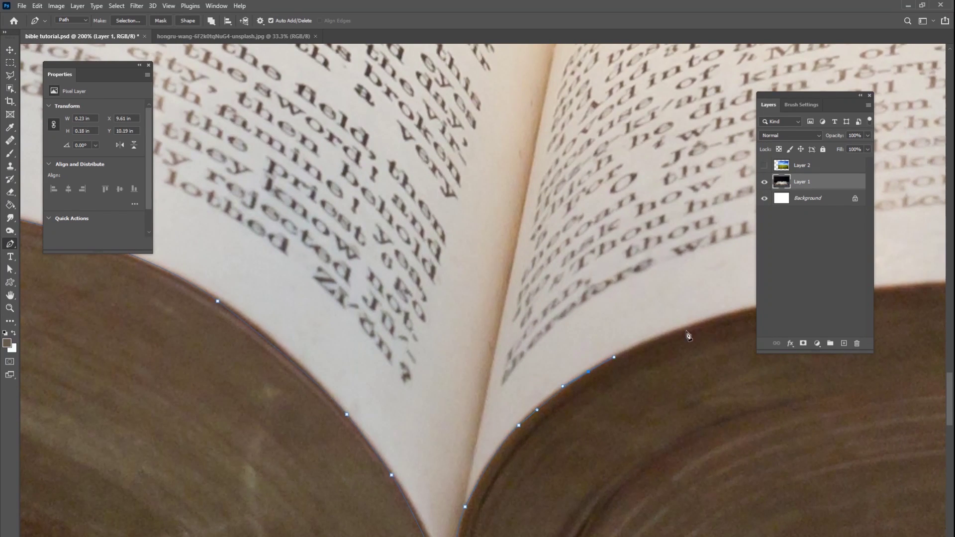
{"action": "left_click_drag", "start_coordinate": [695, 328], "coordinate": [515, 391]}
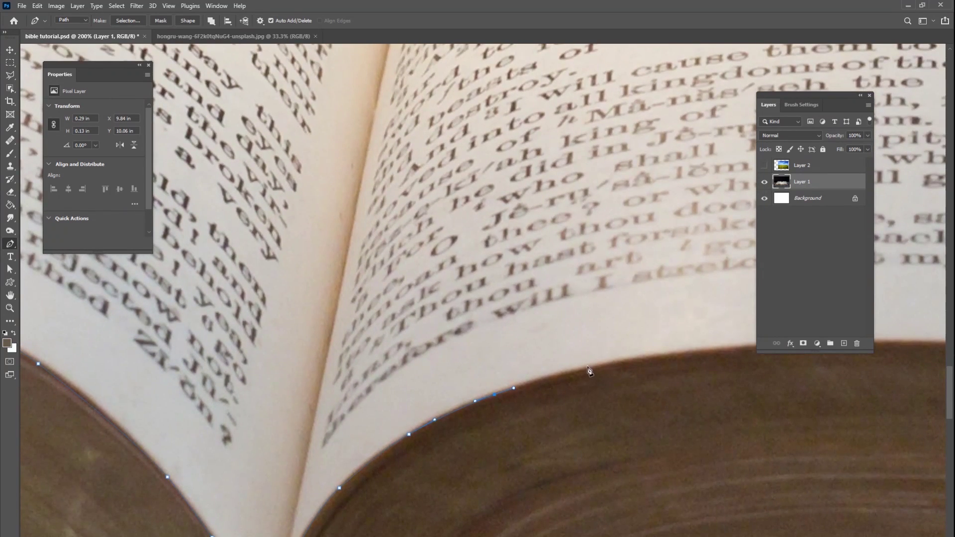
{"action": "left_click_drag", "start_coordinate": [599, 366], "coordinate": [608, 364]}
{"action": "left_click_drag", "start_coordinate": [732, 362], "coordinate": [548, 363]}
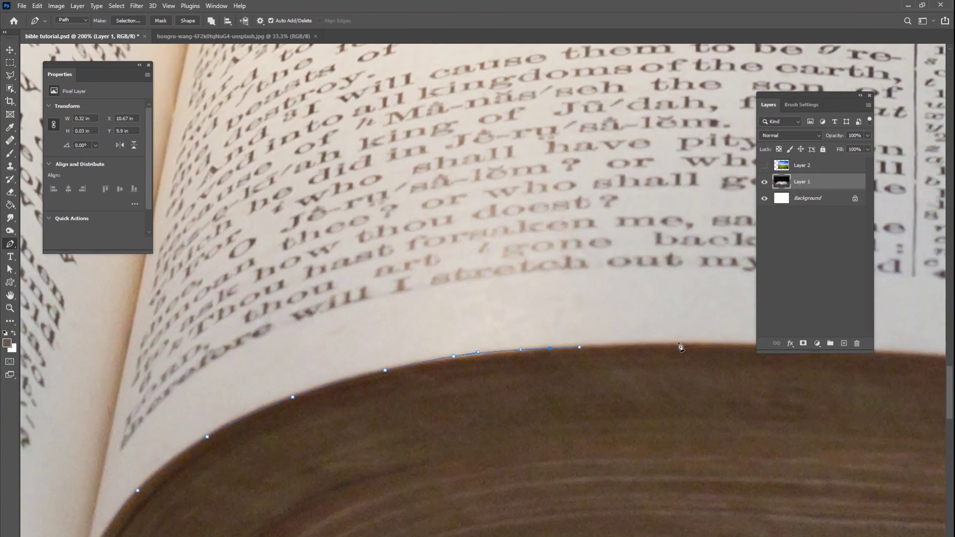
- Extend the Pen path over the crest and along the middle of the right page's lower edge
{"action": "left_click_drag", "start_coordinate": [677, 342], "coordinate": [497, 335]}
{"action": "left_click_drag", "start_coordinate": [641, 340], "coordinate": [643, 339]}
{"action": "left_click_drag", "start_coordinate": [642, 350], "coordinate": [422, 342]}
{"action": "left_click_drag", "start_coordinate": [684, 368], "coordinate": [490, 348]}
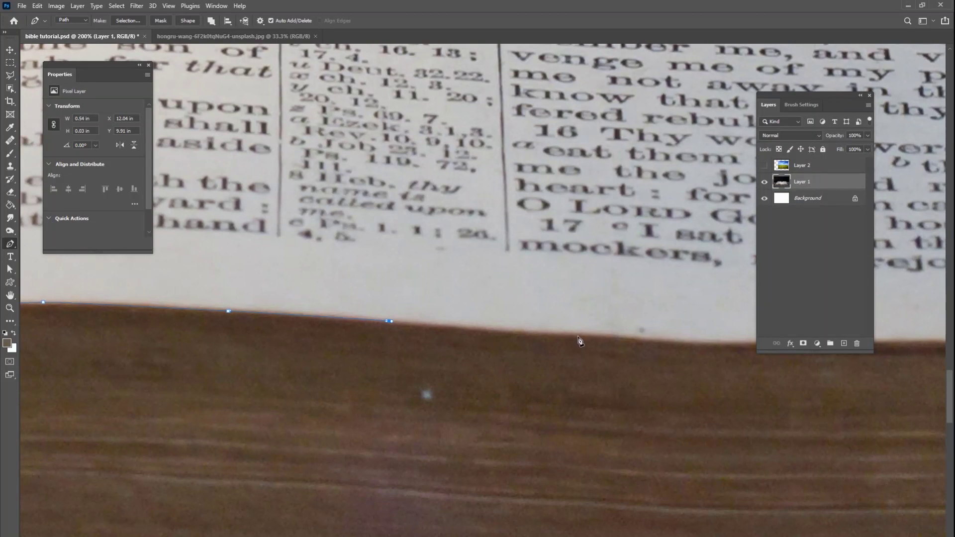
{"action": "left_click_drag", "start_coordinate": [579, 336], "coordinate": [593, 336]}
{"action": "left_click_drag", "start_coordinate": [702, 355], "coordinate": [488, 359]}
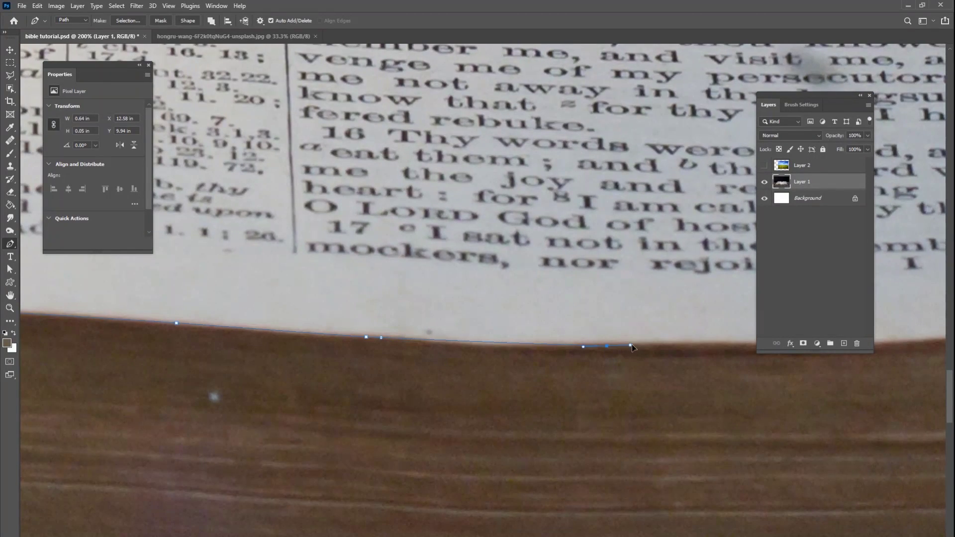
- Continue the Pen path along the rest of the right page's lower edge to just before its outer corner
{"action": "left_click_drag", "start_coordinate": [607, 346], "coordinate": [655, 342]}
{"action": "left_click", "coordinate": [717, 345]}
{"action": "left_click_drag", "start_coordinate": [721, 348], "coordinate": [432, 370]}
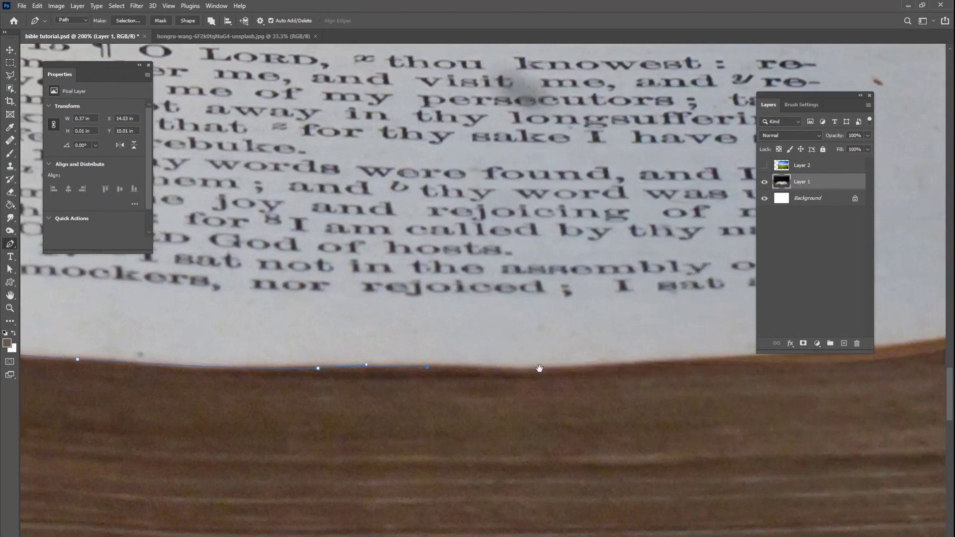
{"action": "left_click_drag", "start_coordinate": [641, 366], "coordinate": [683, 362]}
{"action": "left_click", "coordinate": [714, 361]}
{"action": "left_click_drag", "start_coordinate": [814, 374], "coordinate": [460, 401]}
{"action": "left_click", "coordinate": [725, 334]}
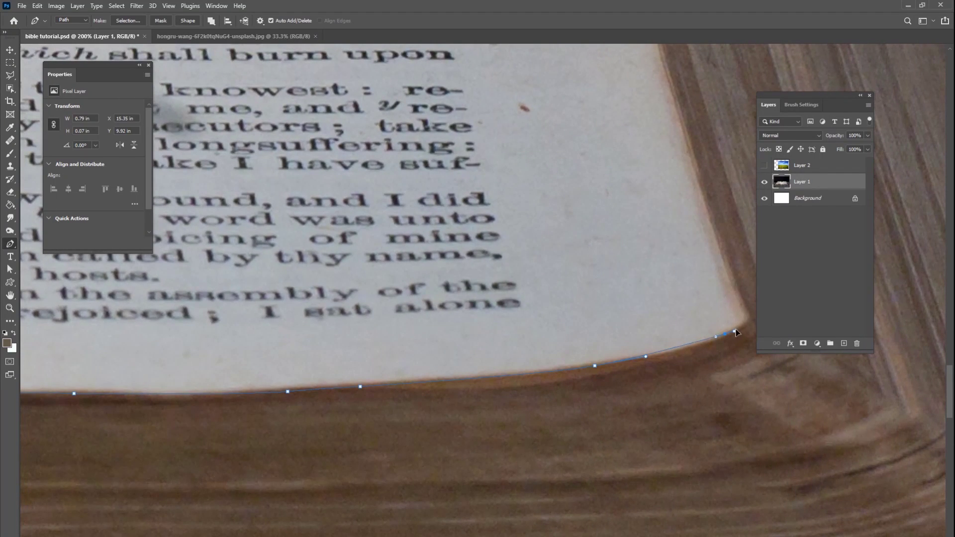
- Take the Pen path around the right page's lower outer corner and start it up the outer edge
{"action": "left_click_drag", "start_coordinate": [746, 320], "coordinate": [752, 312]}
{"action": "left_click", "coordinate": [746, 320], "text": "alt"}
{"action": "left_click_drag", "start_coordinate": [671, 334], "coordinate": [573, 484]}
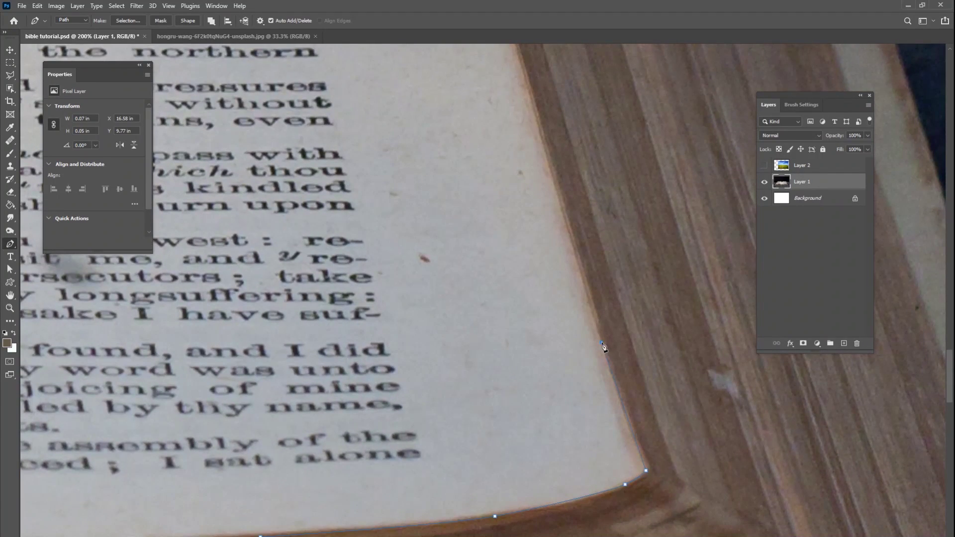
{"action": "left_click", "coordinate": [602, 343]}
{"action": "left_click", "coordinate": [557, 183]}
{"action": "left_click_drag", "start_coordinate": [558, 166], "coordinate": [590, 410]}
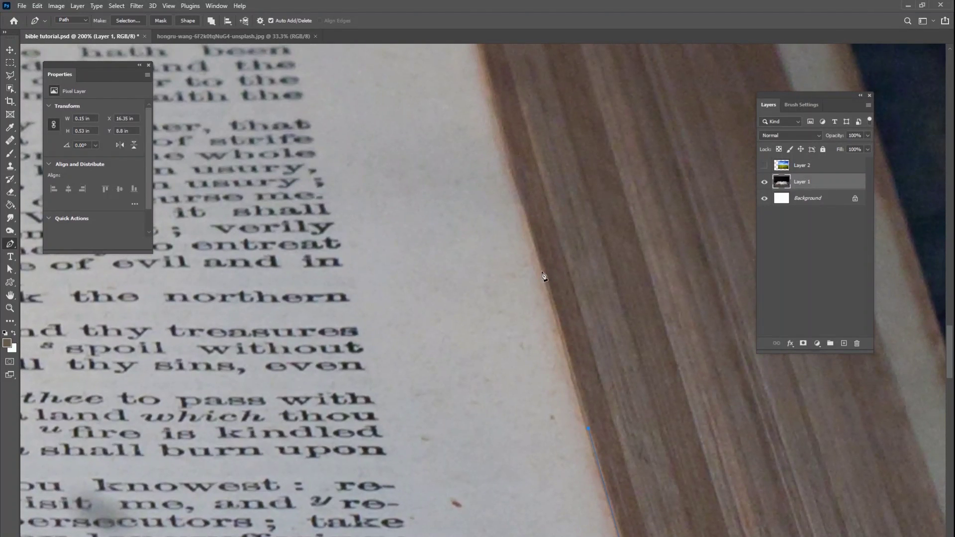
- Trace the remaining outer edge of the right page up to just below its upper corner
{"action": "left_click", "coordinate": [541, 268]}
{"action": "left_click_drag", "start_coordinate": [469, 126], "coordinate": [538, 367]}
{"action": "left_click", "coordinate": [550, 303]}
{"action": "left_click_drag", "start_coordinate": [531, 238], "coordinate": [571, 459]}
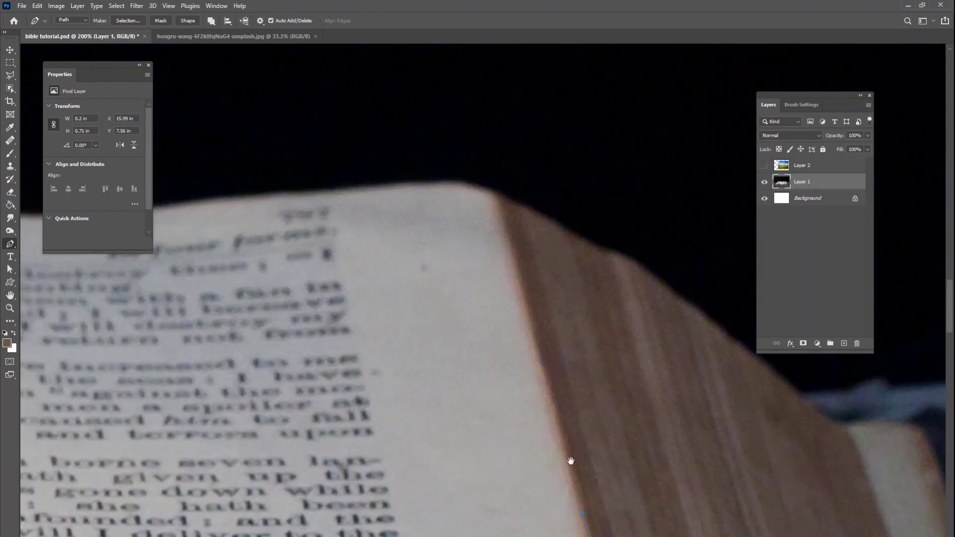
{"action": "left_click", "coordinate": [530, 322]}
{"action": "left_click", "coordinate": [502, 222]}
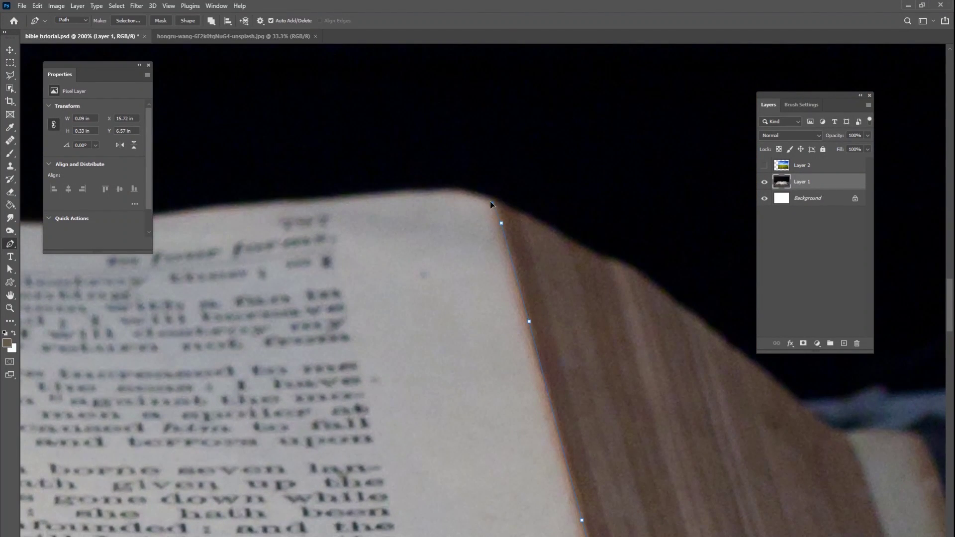
- Take the Pen path around the right page's upper outer corner and inward along the wavy upper edge
{"action": "left_click_drag", "start_coordinate": [450, 190], "coordinate": [444, 189]}
{"action": "left_click_drag", "start_coordinate": [457, 206], "coordinate": [725, 217]}
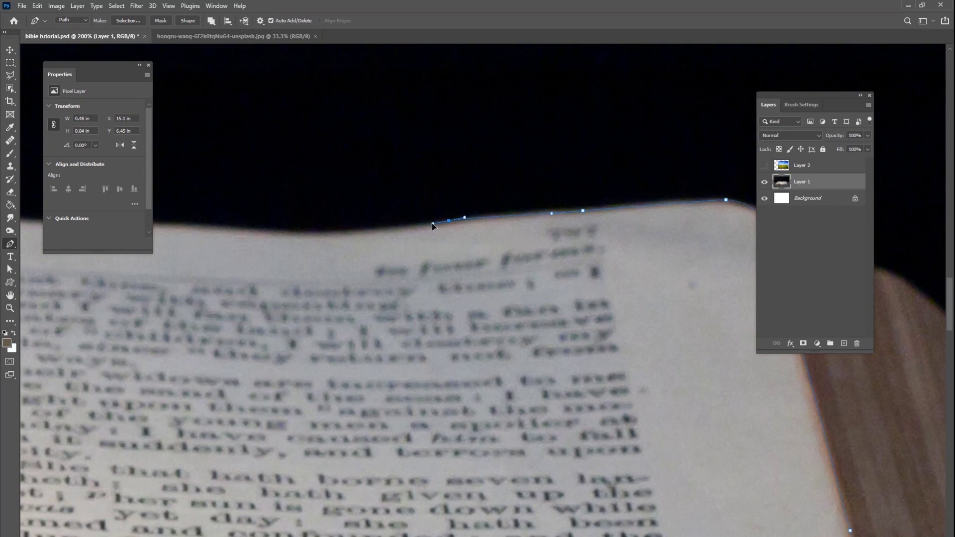
{"action": "left_click_drag", "start_coordinate": [432, 223], "coordinate": [582, 233]}
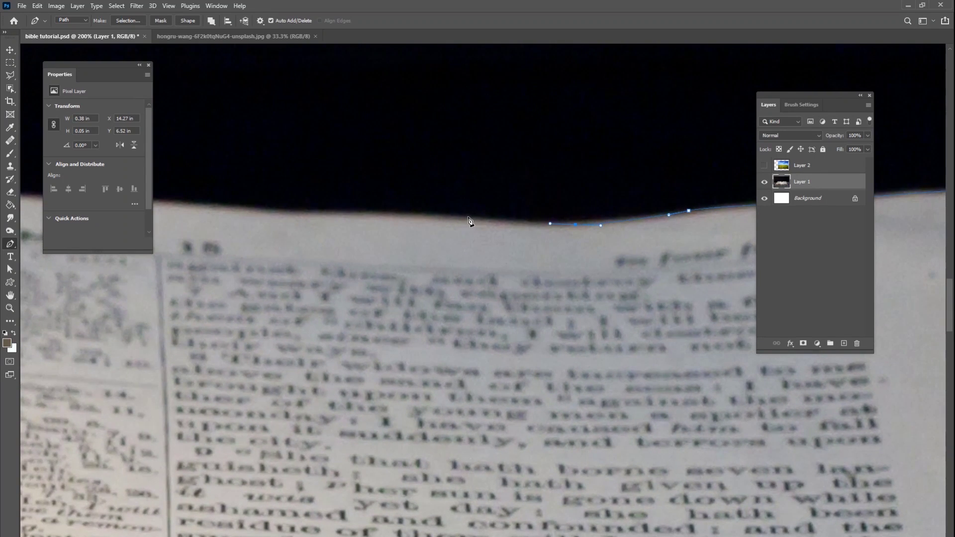
{"action": "left_click_drag", "start_coordinate": [398, 219], "coordinate": [622, 230]}
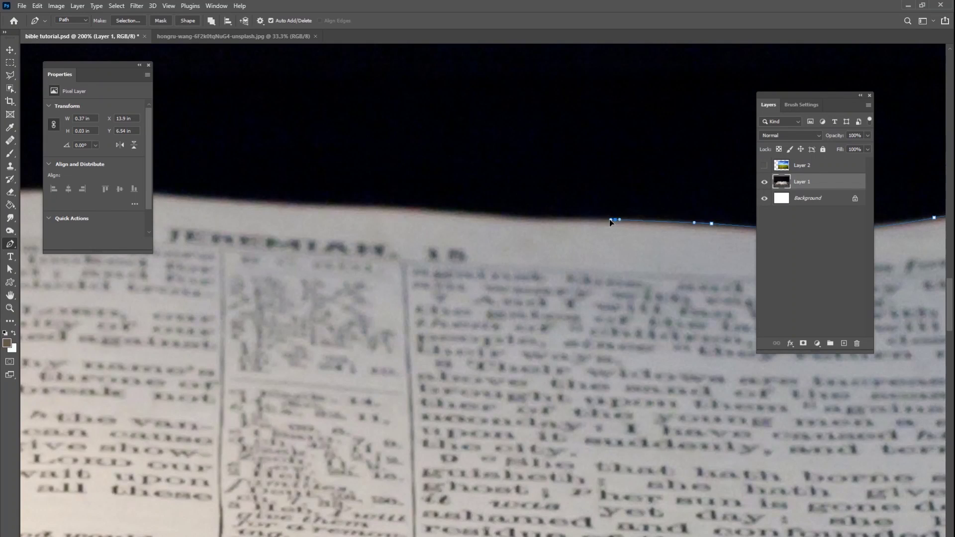
{"action": "left_click", "coordinate": [486, 215]}
{"action": "left_click_drag", "start_coordinate": [428, 215], "coordinate": [631, 247]}
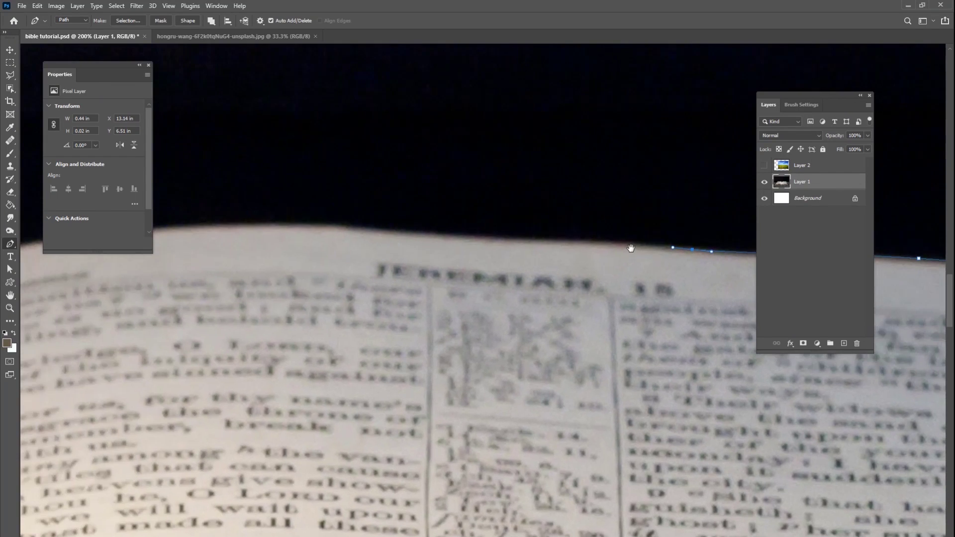
- Trace the right page's upper edge above the JEREMIAH heading and on to its curve toward the center fold
{"action": "left_click", "coordinate": [548, 240]}
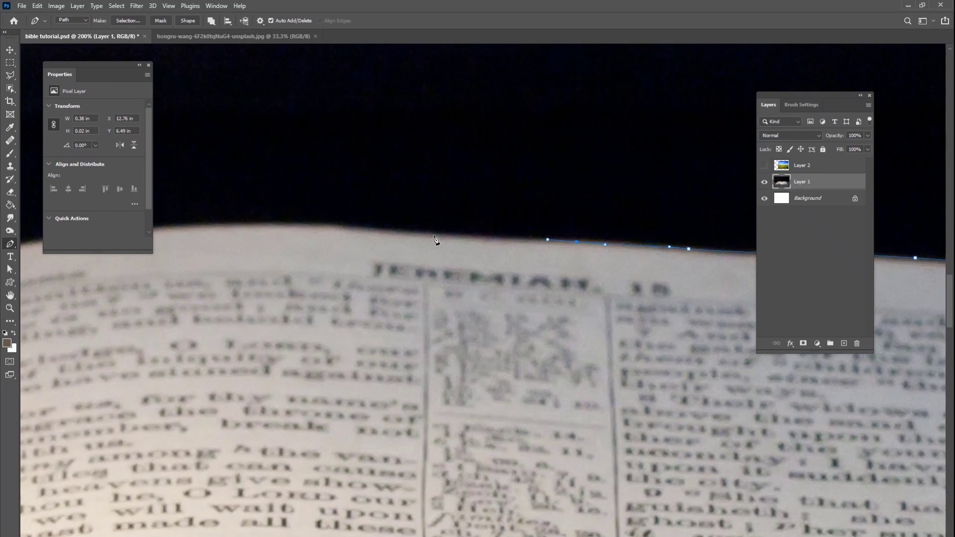
{"action": "left_click_drag", "start_coordinate": [427, 235], "coordinate": [559, 237]}
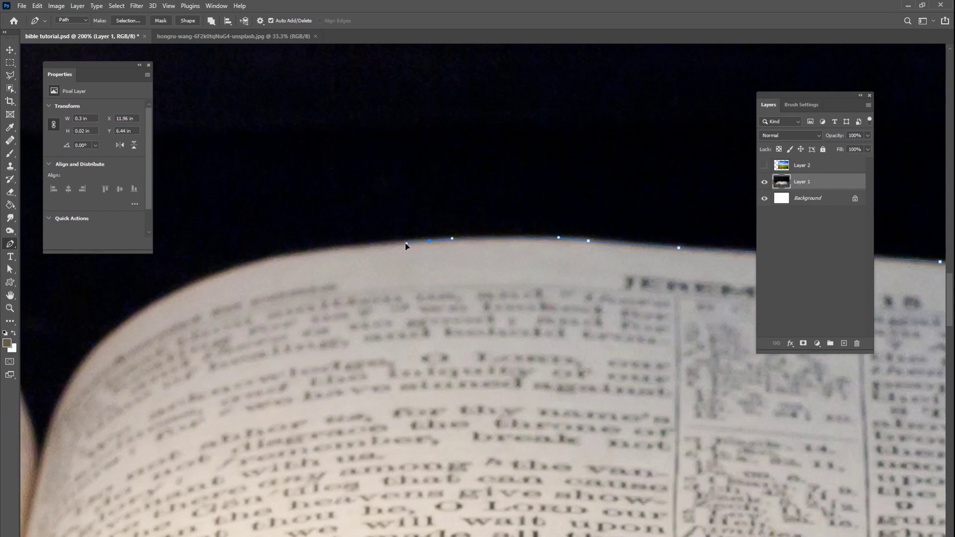
{"action": "left_click_drag", "start_coordinate": [420, 249], "coordinate": [577, 226]}
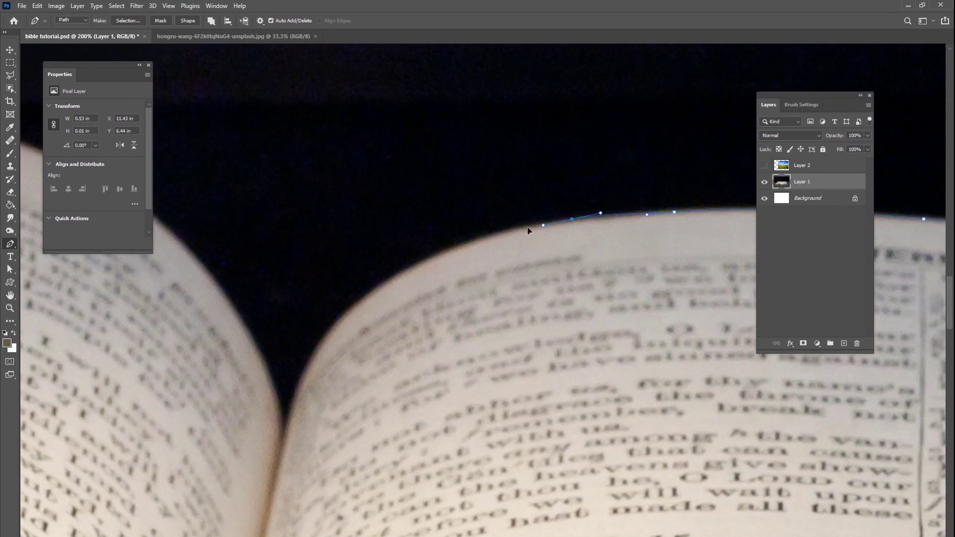
{"action": "left_click_drag", "start_coordinate": [427, 271], "coordinate": [535, 231]}
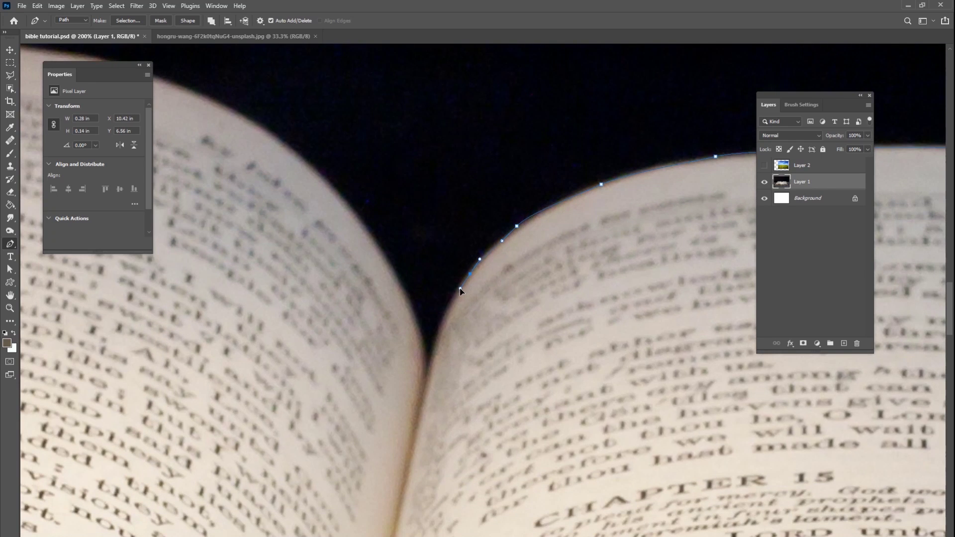
- Undo the last anchor and trace the right page's upper curve down into the center fold
{"action": "key", "text": "ctrl+z"}
{"action": "left_click_drag", "start_coordinate": [451, 297], "coordinate": [507, 384]}
{"action": "left_click", "coordinate": [432, 364]}
{"action": "left_click", "coordinate": [427, 380]}
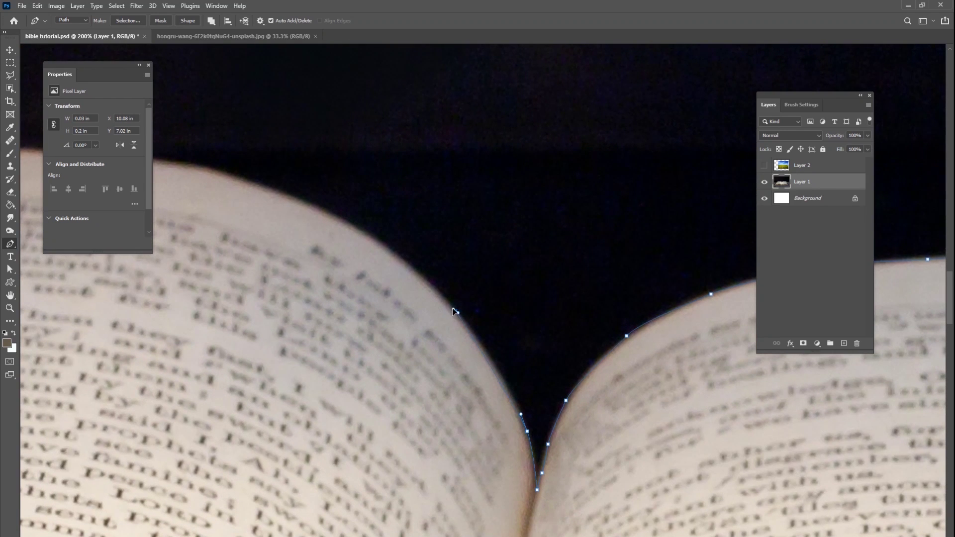
- Trace the left page's upper edge from the center fold over its crest and outward past the JEREMIAH heading
{"action": "left_click_drag", "start_coordinate": [412, 259], "coordinate": [581, 326]}
{"action": "left_click_drag", "start_coordinate": [491, 280], "coordinate": [686, 314]}
{"action": "left_click_drag", "start_coordinate": [479, 272], "coordinate": [419, 270]}
{"action": "left_click_drag", "start_coordinate": [376, 300], "coordinate": [629, 273]}
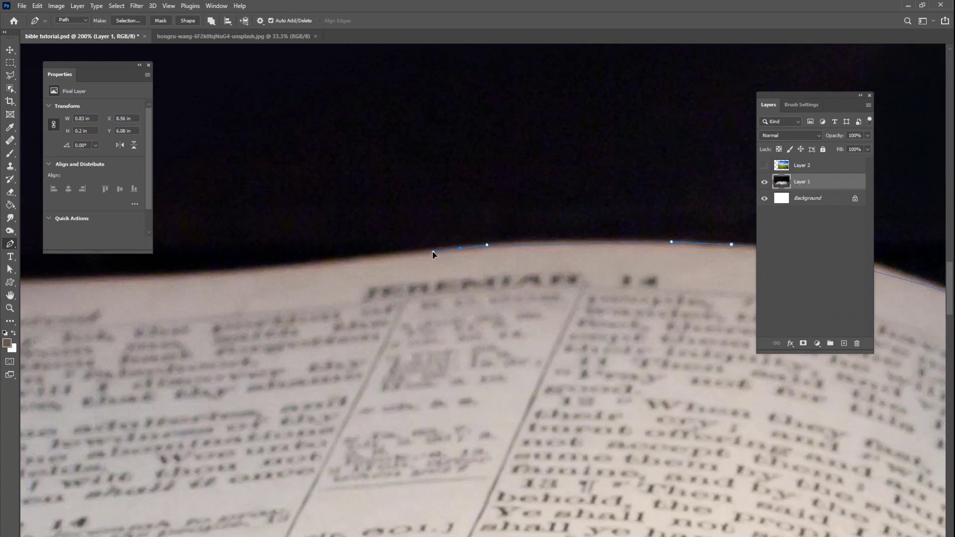
{"action": "left_click_drag", "start_coordinate": [433, 252], "coordinate": [426, 253]}
{"action": "left_click_drag", "start_coordinate": [469, 253], "coordinate": [737, 228]}
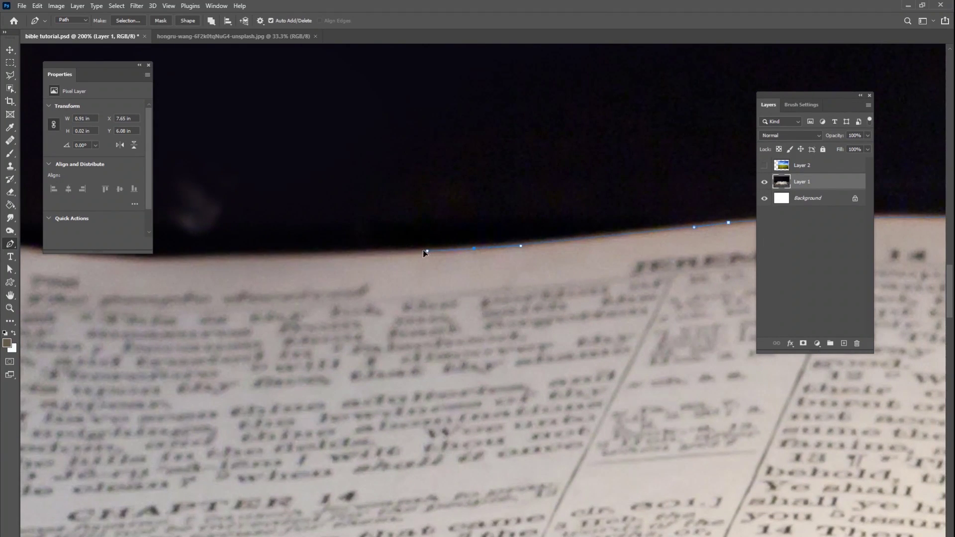
- Continue the Pen path to the left page's upper outer corner and around it onto the outer edge
{"action": "scroll", "coordinate": [423, 251], "scroll_direction": "left", "scroll_amount": 5}
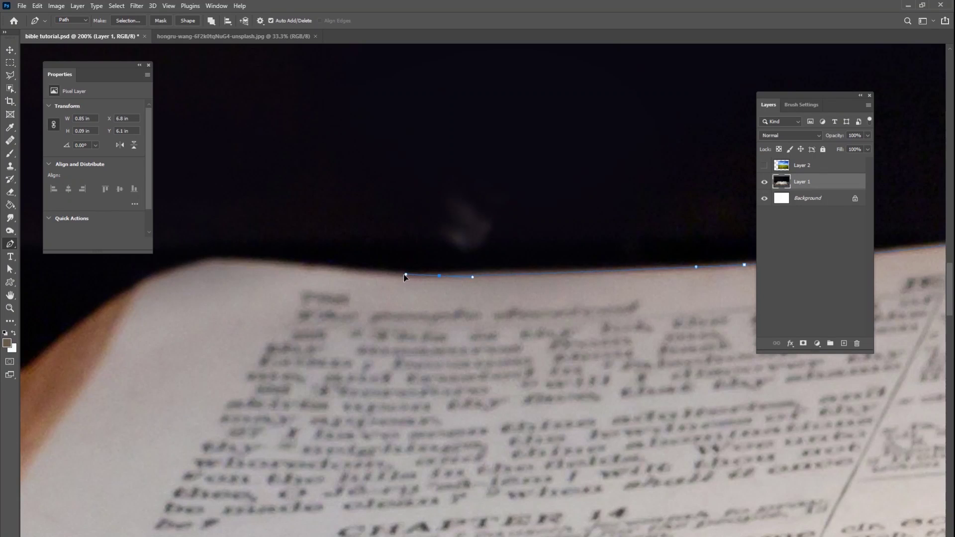
{"action": "scroll", "coordinate": [404, 276], "scroll_direction": "left", "scroll_amount": 4}
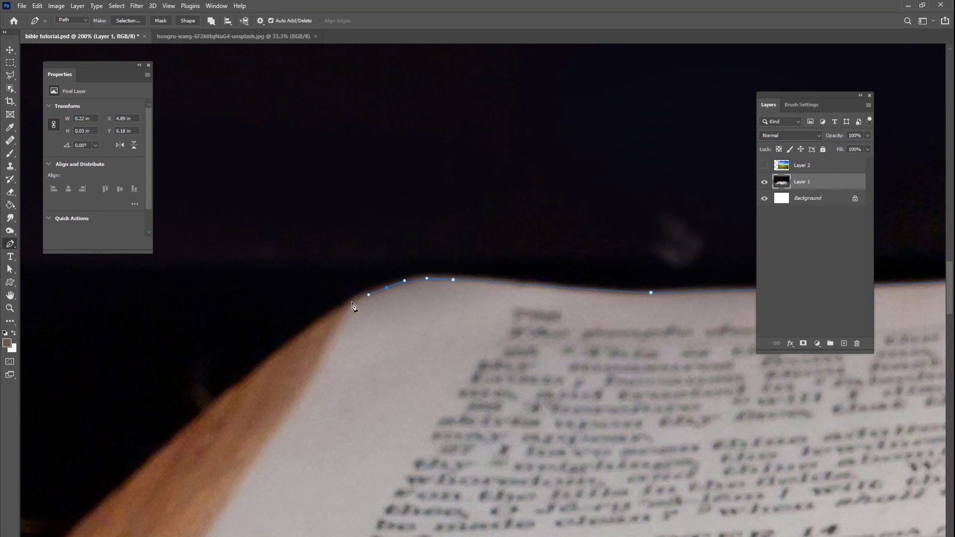
{"action": "scroll", "coordinate": [319, 369], "scroll_direction": "down", "scroll_amount": 3}
{"action": "scroll", "coordinate": [319, 368], "scroll_direction": "left", "scroll_amount": 2}
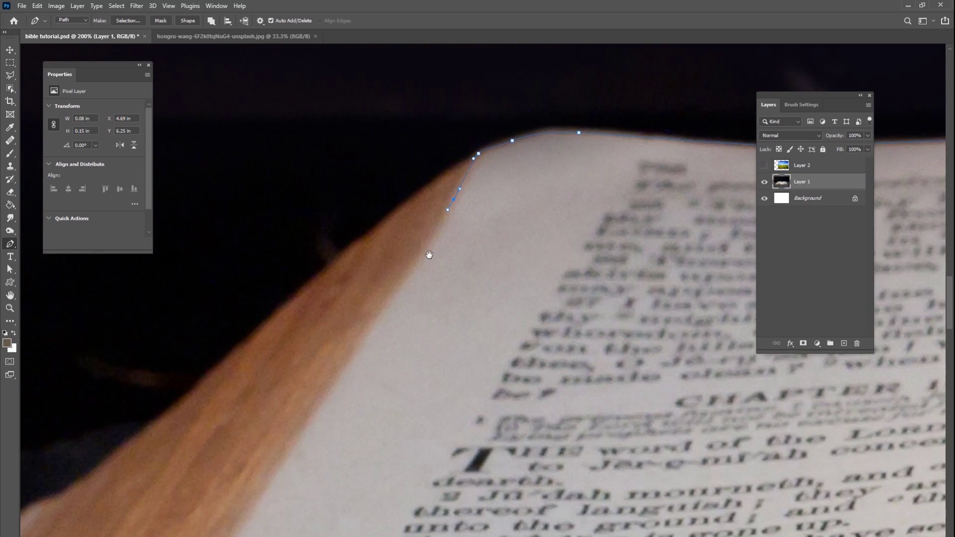
{"action": "scroll", "coordinate": [453, 277], "scroll_direction": "down", "scroll_amount": 2}
{"action": "scroll", "coordinate": [453, 277], "scroll_direction": "left", "scroll_amount": 1}
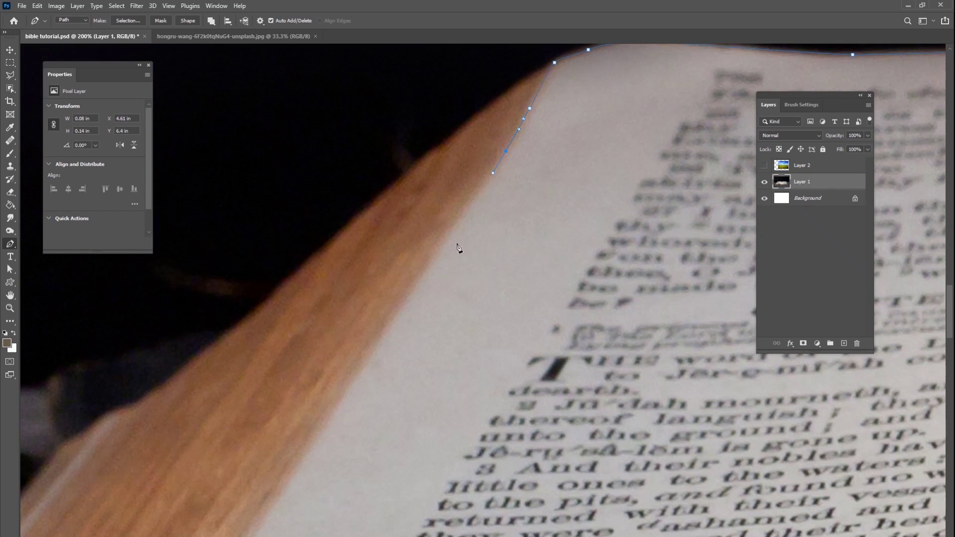
- Trace the upper half of the left page's slanted outer edge with Pen anchors
{"action": "left_click", "coordinate": [410, 306]}
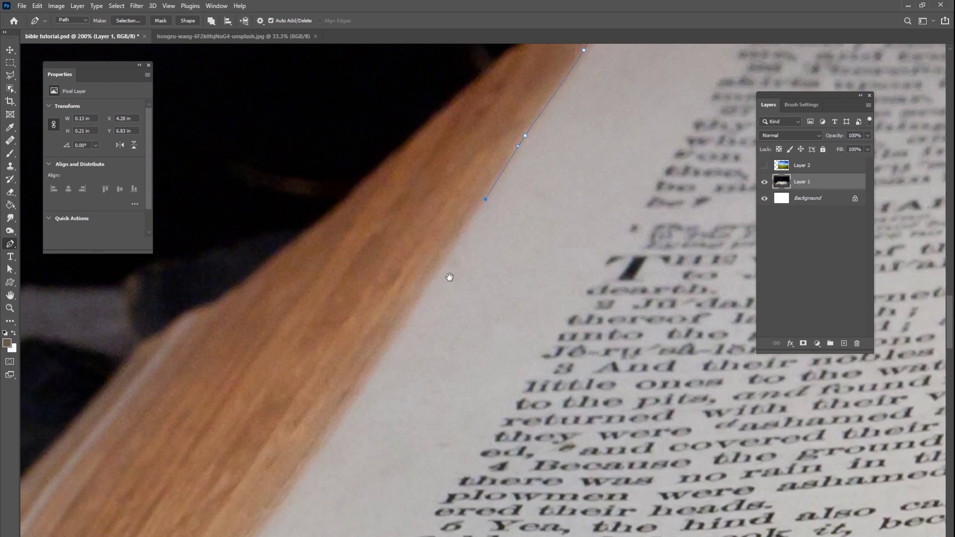
{"action": "scroll", "coordinate": [438, 288], "scroll_direction": "down", "scroll_amount": 2}
{"action": "scroll", "coordinate": [437, 289], "scroll_direction": "left", "scroll_amount": 1}
{"action": "left_click", "coordinate": [444, 258]}
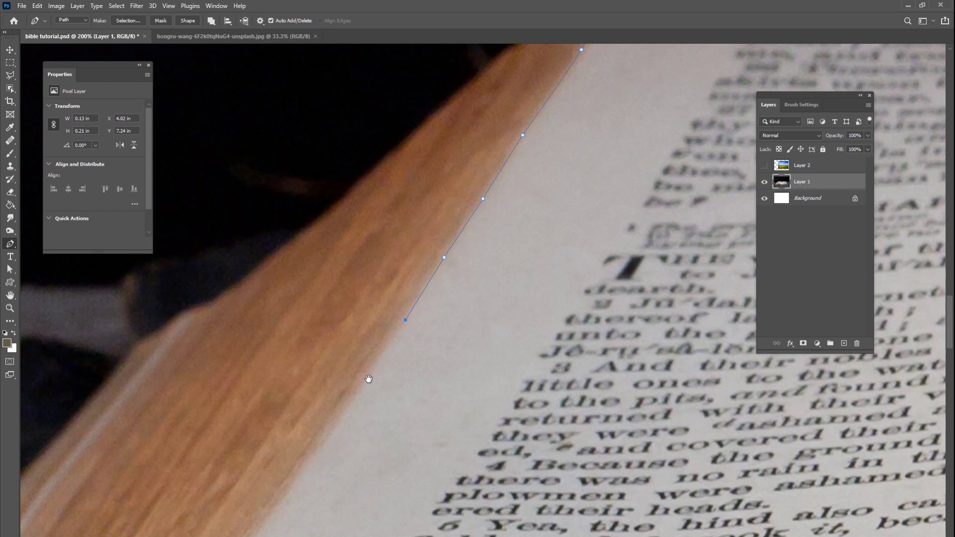
{"action": "scroll", "coordinate": [416, 317], "scroll_direction": "down", "scroll_amount": 1}
{"action": "scroll", "coordinate": [417, 317], "scroll_direction": "left", "scroll_amount": 1}
{"action": "left_click", "coordinate": [417, 314]}
{"action": "scroll", "coordinate": [441, 281], "scroll_direction": "down", "scroll_amount": 3}
{"action": "scroll", "coordinate": [441, 281], "scroll_direction": "left", "scroll_amount": 2}
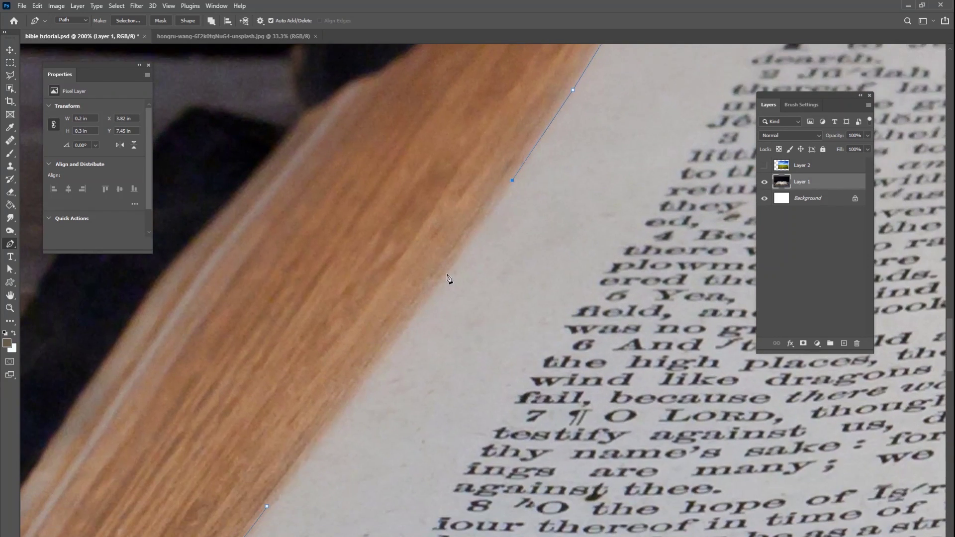
- Finish tracing the left page's outer edge down to the path's starting point
{"action": "left_click", "coordinate": [444, 284]}
{"action": "scroll", "coordinate": [498, 224], "scroll_direction": "down", "scroll_amount": 3}
{"action": "scroll", "coordinate": [497, 224], "scroll_direction": "left", "scroll_amount": 2}
{"action": "left_click_drag", "start_coordinate": [502, 220], "coordinate": [499, 221]}
{"action": "left_click", "coordinate": [462, 266]}
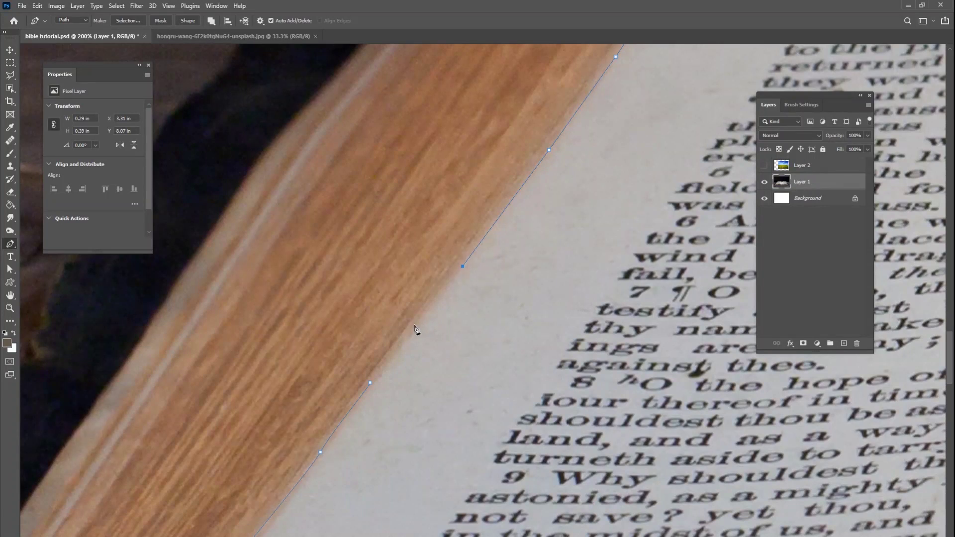
{"action": "left_click", "coordinate": [421, 317]}
{"action": "left_click", "coordinate": [383, 365]}
- Make a new anti-aliased selection from the path with a 0-pixel feather and copy the selected pages onto a new layer
{"action": "right_click", "coordinate": [424, 342]}
{"action": "left_click", "coordinate": [468, 384]}
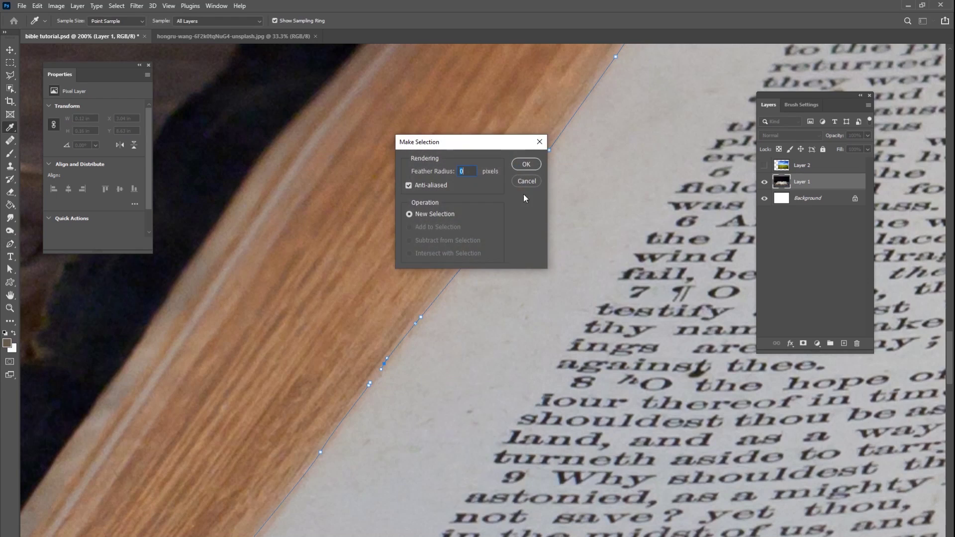
{"action": "key", "text": "Return"}
{"action": "key", "text": "ctrl+0"}
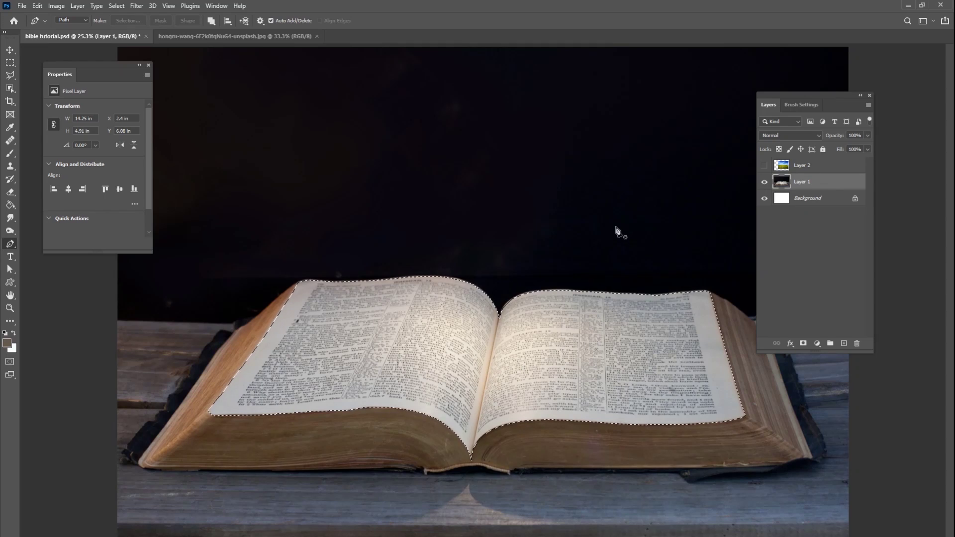
{"action": "key", "text": "ctrl+j"}
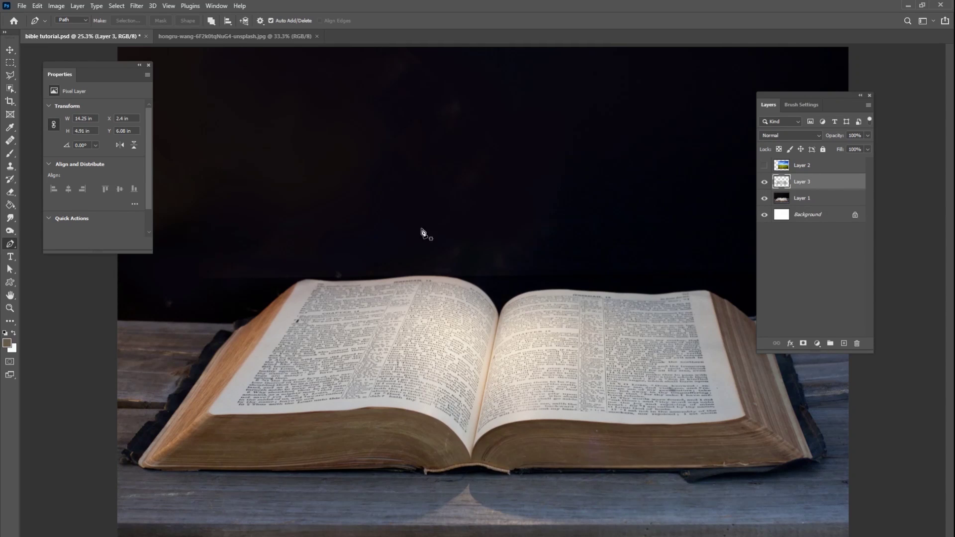
- Test the page cutout by moving it upward off the book, and undo the move
{"action": "left_click", "coordinate": [10, 50]}
{"action": "left_click_drag", "start_coordinate": [553, 345], "coordinate": [554, 247]}
{"action": "key", "text": "ctrl+z"}
- Rename the layer with the copied pages "top pages" and save the document
{"action": "double_click", "coordinate": [802, 181]}
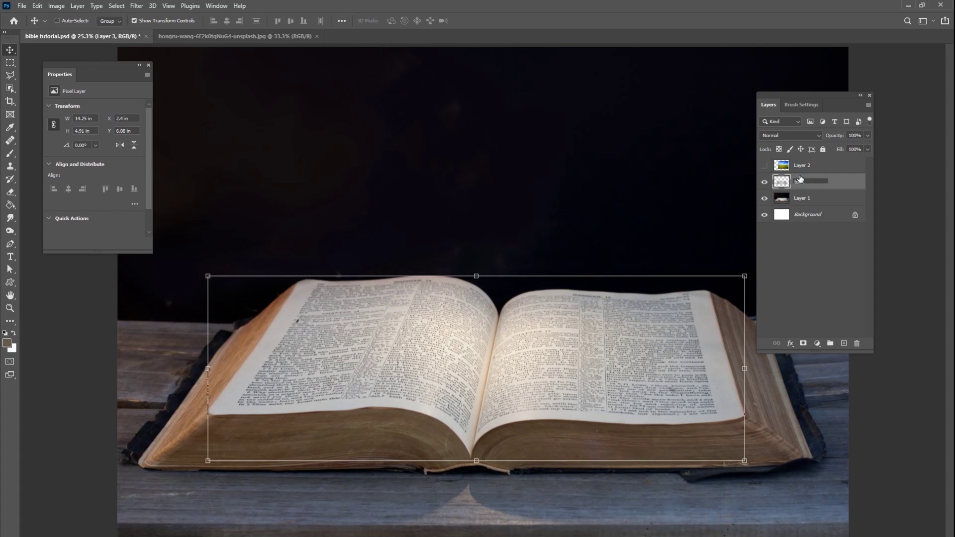
{"action": "type", "text": "top pages"}
{"action": "key", "text": "Return"}
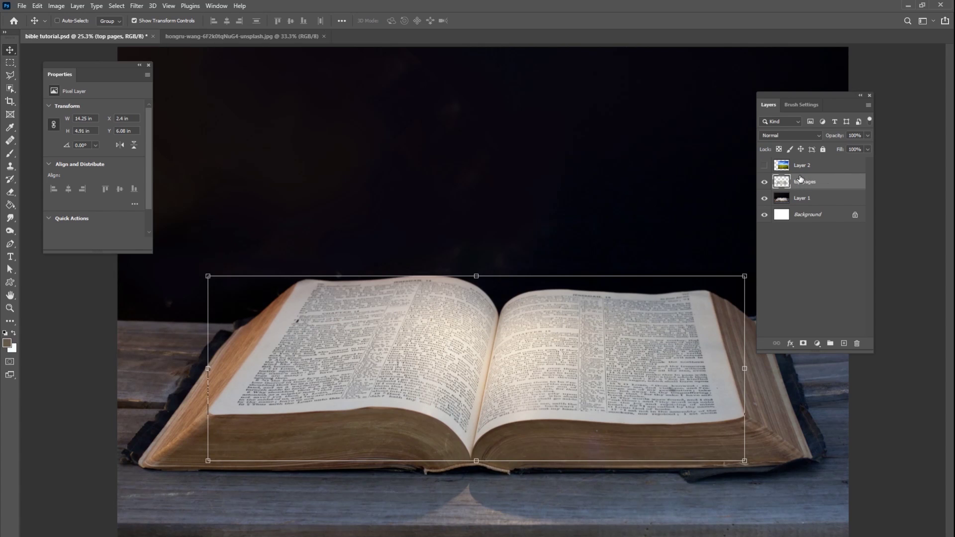
{"action": "left_click", "coordinate": [22, 6]}
{"action": "left_click", "coordinate": [22, 117]}
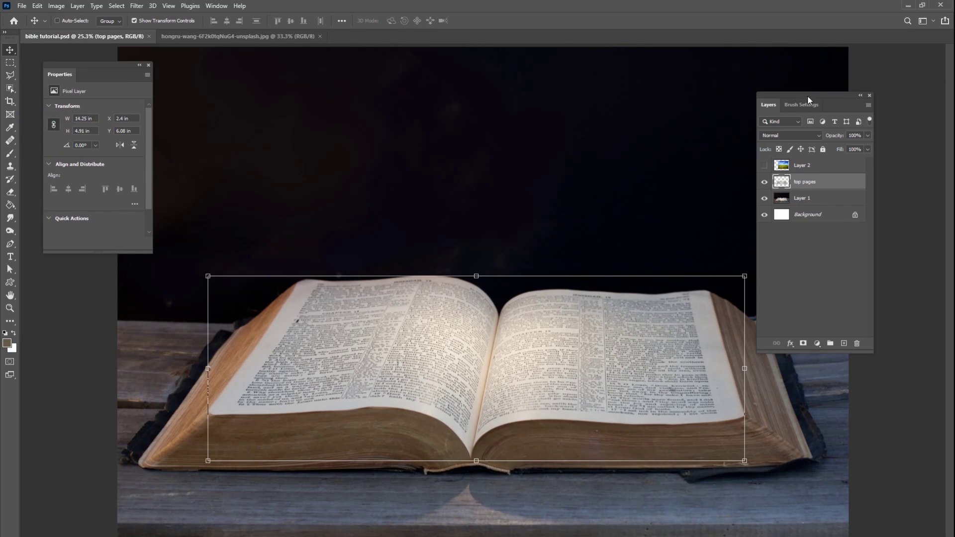
- Make the hidden field photo layer visible and rename it "grass"
{"action": "left_click_drag", "start_coordinate": [808, 99], "coordinate": [850, 164]}
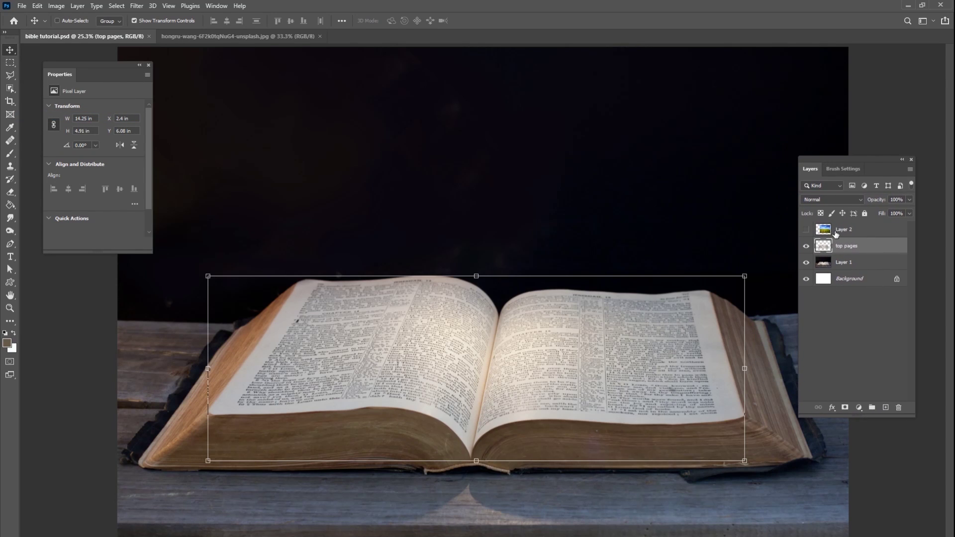
{"action": "left_click", "coordinate": [807, 230]}
{"action": "left_click", "coordinate": [844, 231]}
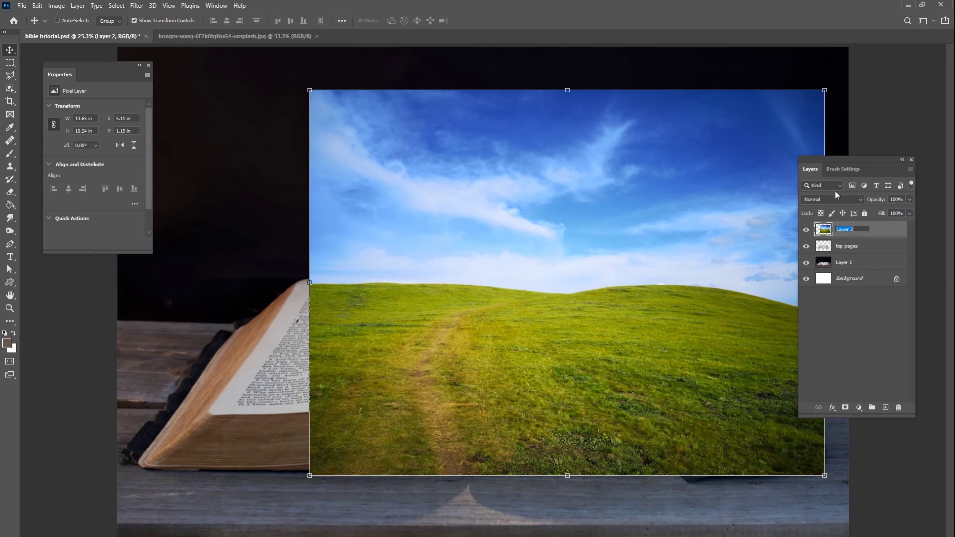
{"action": "type", "text": "grass"}
{"action": "key", "text": "Return"}
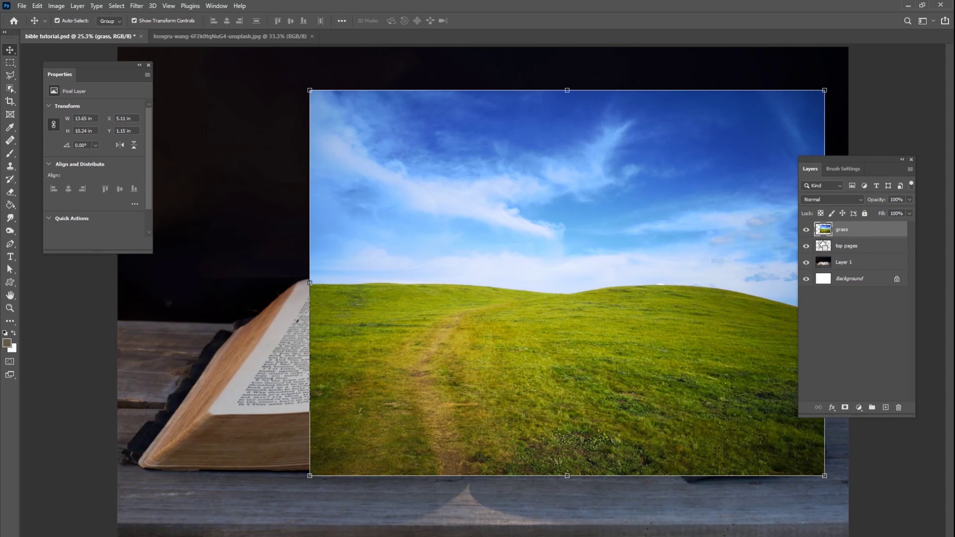
- Clip the grass layer to the top pages layer and reposition it so the field covers most of both pages
{"action": "key", "text": "ctrl+alt+g"}
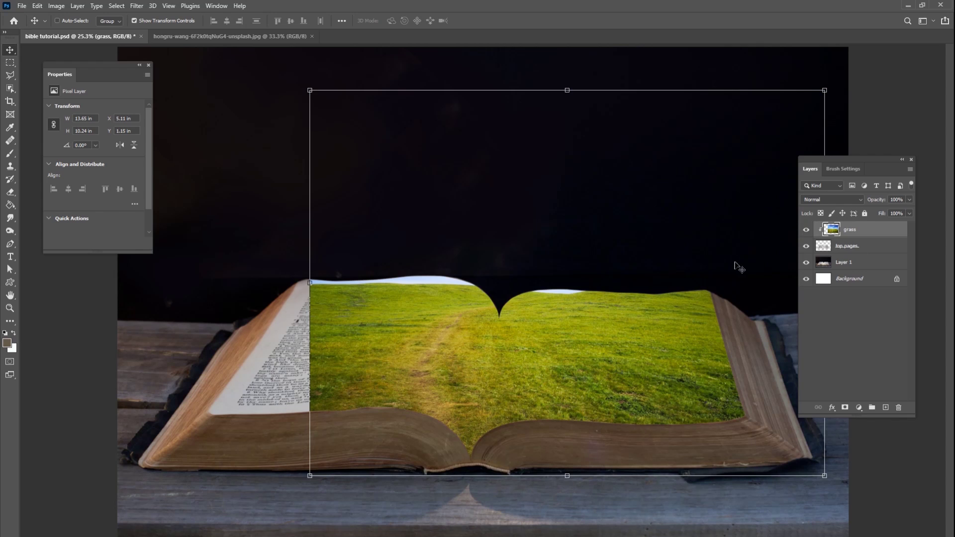
{"action": "left_click_drag", "start_coordinate": [602, 328], "coordinate": [548, 312]}
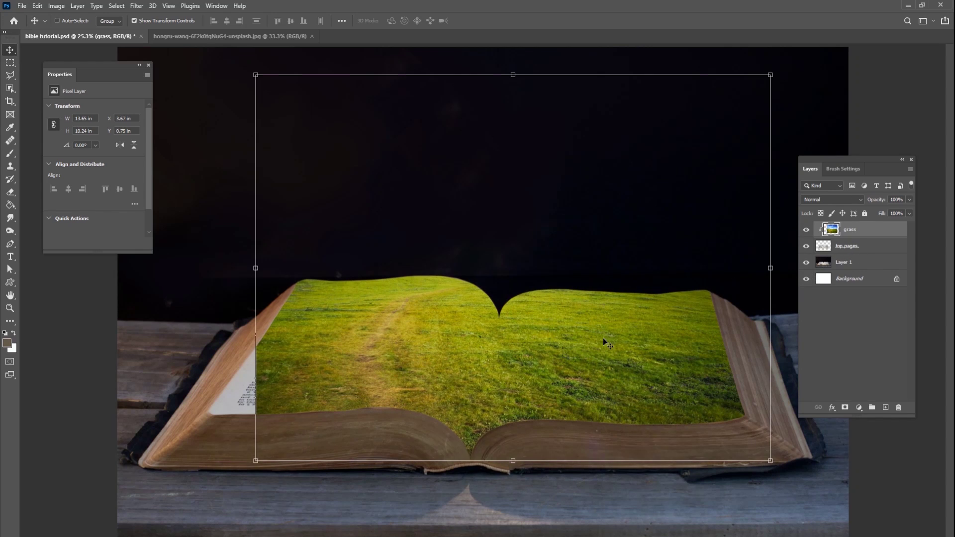
{"action": "mouse_move", "coordinate": [603, 339]}
{"action": "left_mouse_down"}
{"action": "mouse_move", "coordinate": [561, 334]}
{"action": "mouse_move", "coordinate": [612, 345]}
{"action": "mouse_move", "coordinate": [604, 325]}
{"action": "mouse_move", "coordinate": [593, 355]}
{"action": "left_mouse_up"}
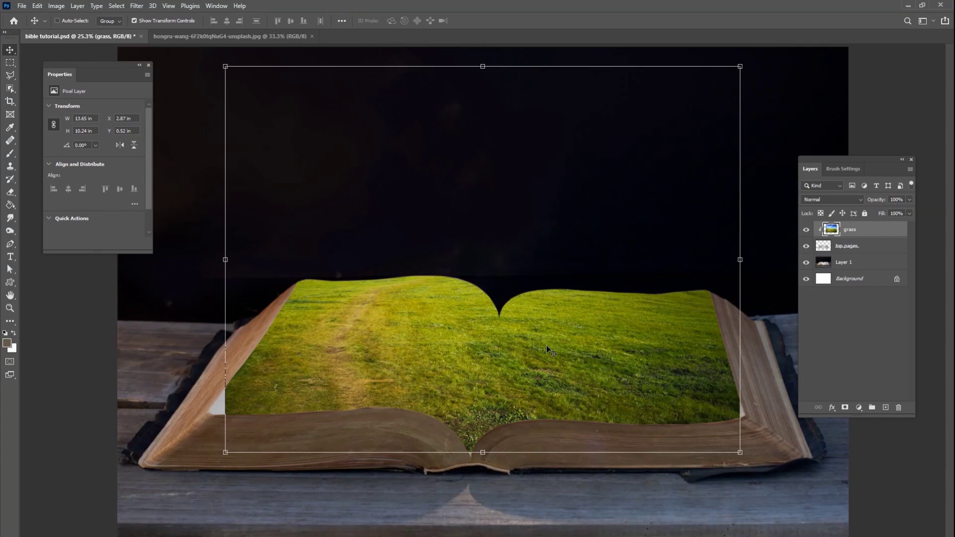
{"action": "left_click", "coordinate": [807, 229]}
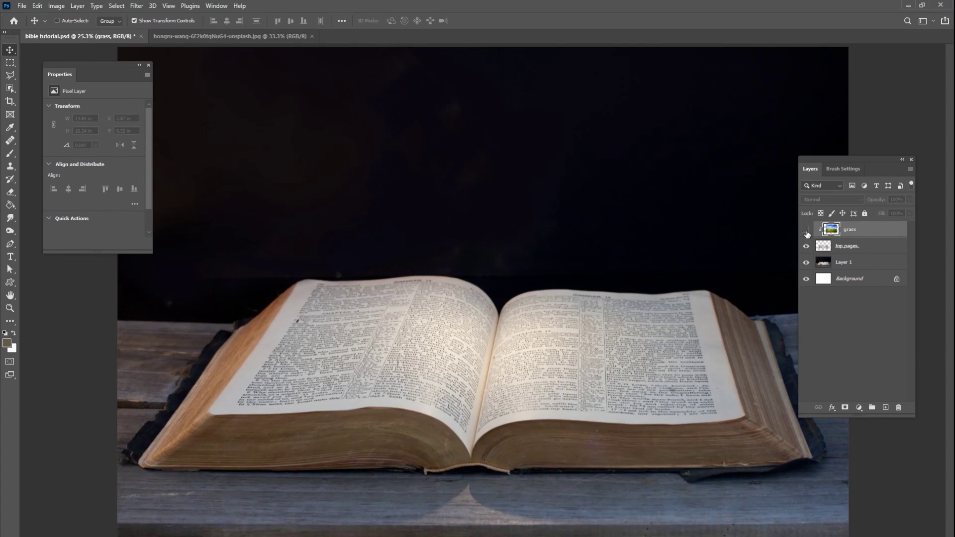
{"action": "left_click", "coordinate": [807, 230]}
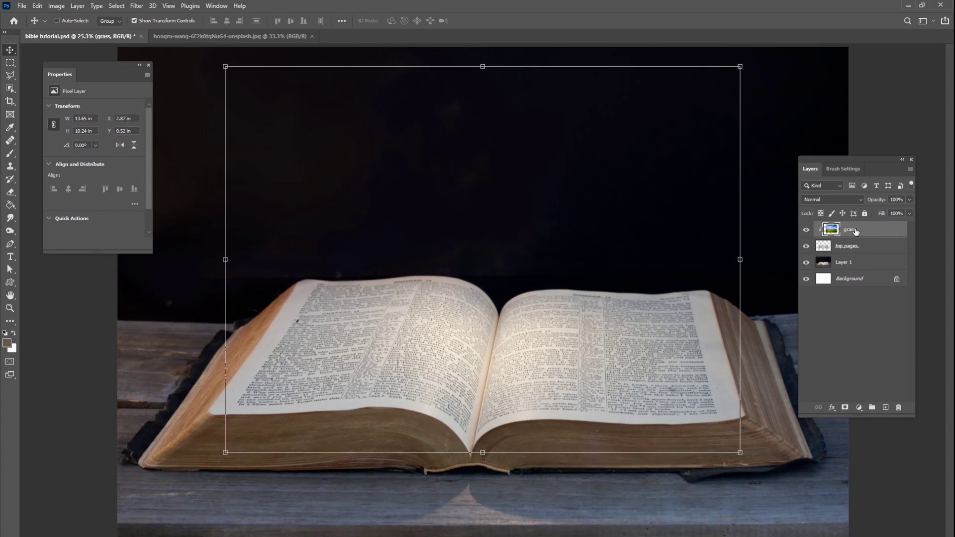
- Flip the grass layer horizontally, rotate it about 1.27° and scale it to about 105.48% so it covers both pages
{"action": "left_click", "coordinate": [37, 6]}
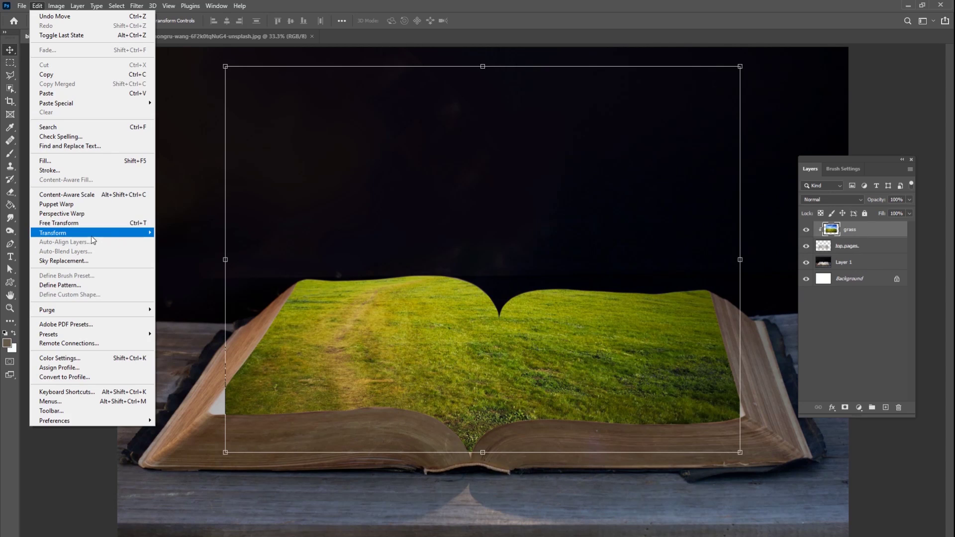
{"action": "mouse_move", "coordinate": [93, 234]}
{"action": "left_click", "coordinate": [187, 386]}
{"action": "left_click_drag", "start_coordinate": [574, 387], "coordinate": [588, 388]}
{"action": "mouse_move", "coordinate": [750, 259]}
{"action": "left_mouse_down"}
{"action": "mouse_move", "coordinate": [743, 268]}
{"action": "mouse_move", "coordinate": [753, 267]}
{"action": "left_mouse_up"}
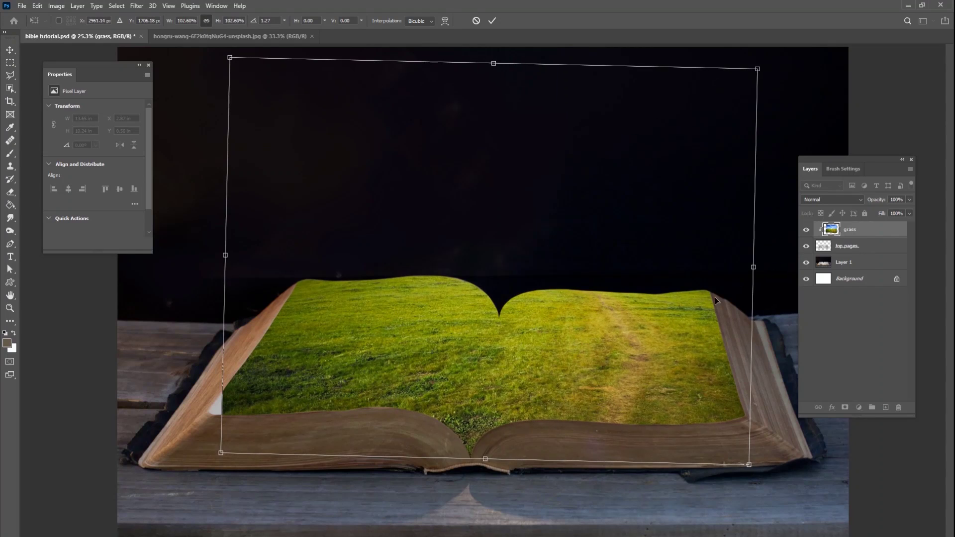
{"action": "left_click_drag", "start_coordinate": [666, 366], "coordinate": [652, 363]}
{"action": "left_click_drag", "start_coordinate": [741, 262], "coordinate": [753, 263]}
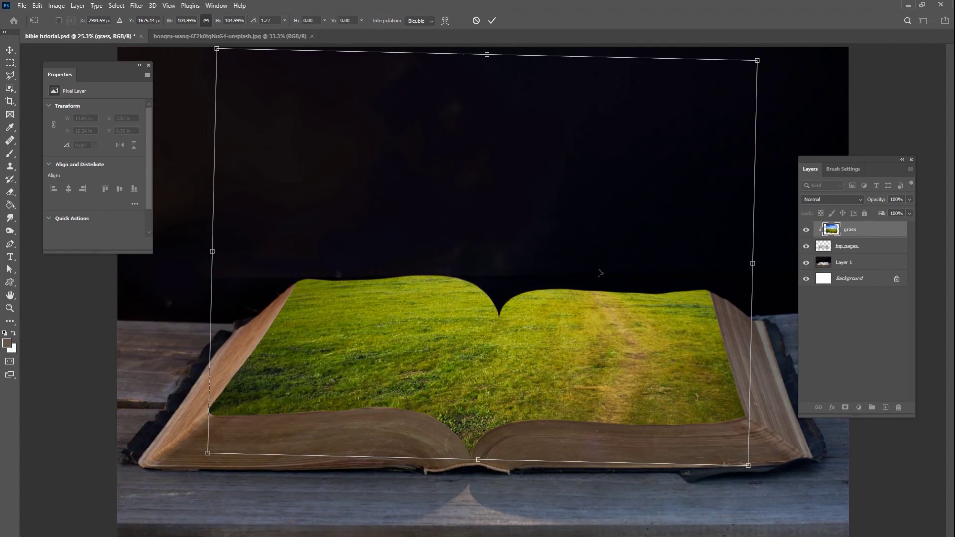
{"action": "left_click_drag", "start_coordinate": [752, 262], "coordinate": [755, 264]}
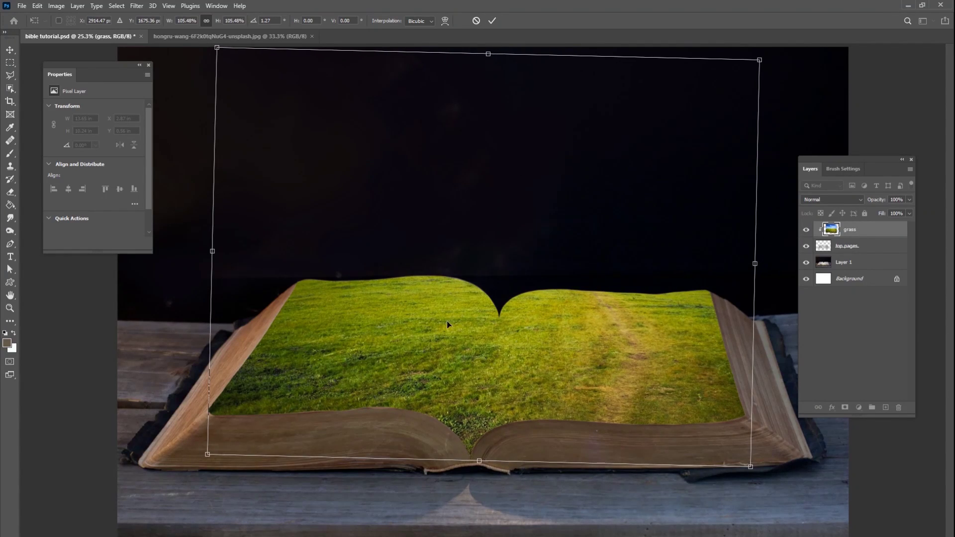
{"action": "left_click", "coordinate": [491, 22]}
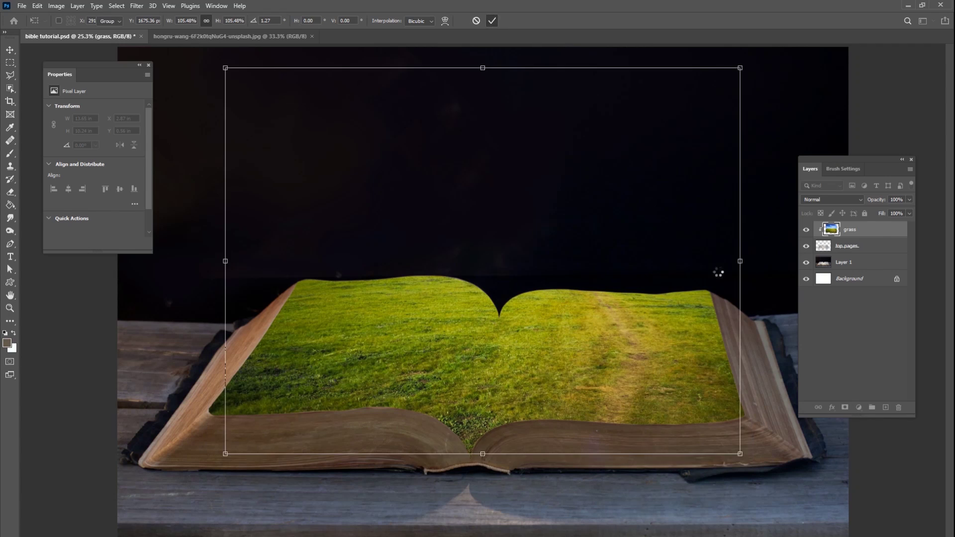
{"action": "left_click", "coordinate": [806, 231]}
{"action": "left_click", "coordinate": [806, 230]}
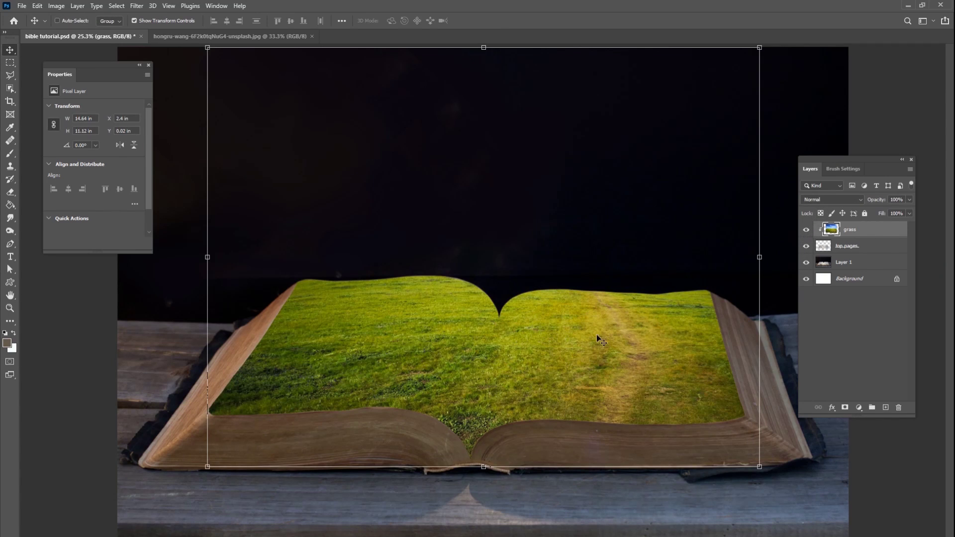
{"action": "left_click", "coordinate": [807, 229]}
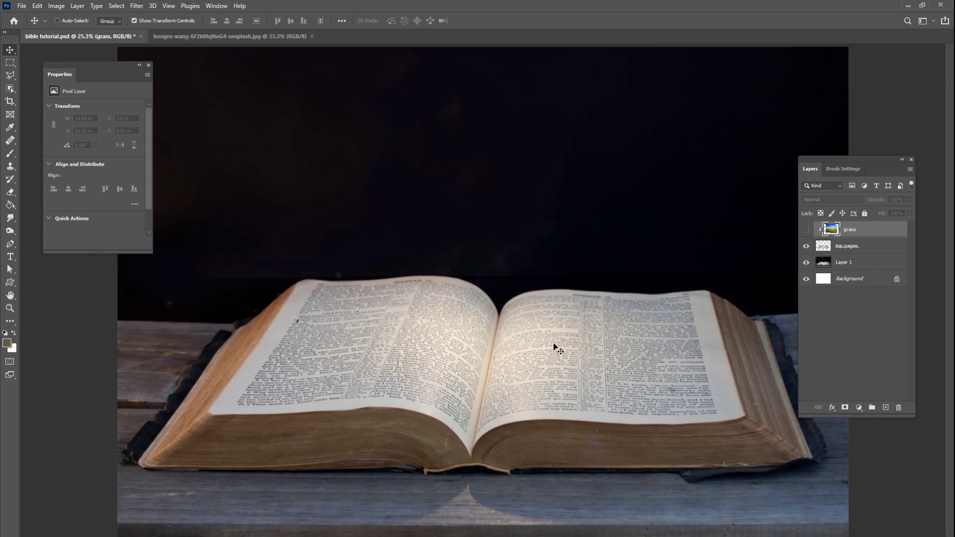
{"action": "left_click", "coordinate": [806, 229]}
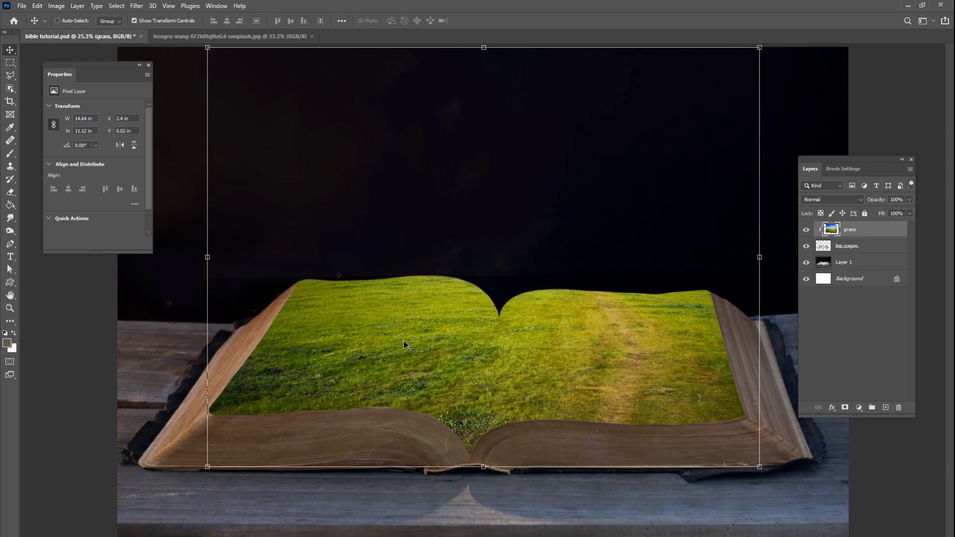
- Try to warp the whole grass layer towards the book's centre fold
{"action": "left_click", "coordinate": [10, 62]}
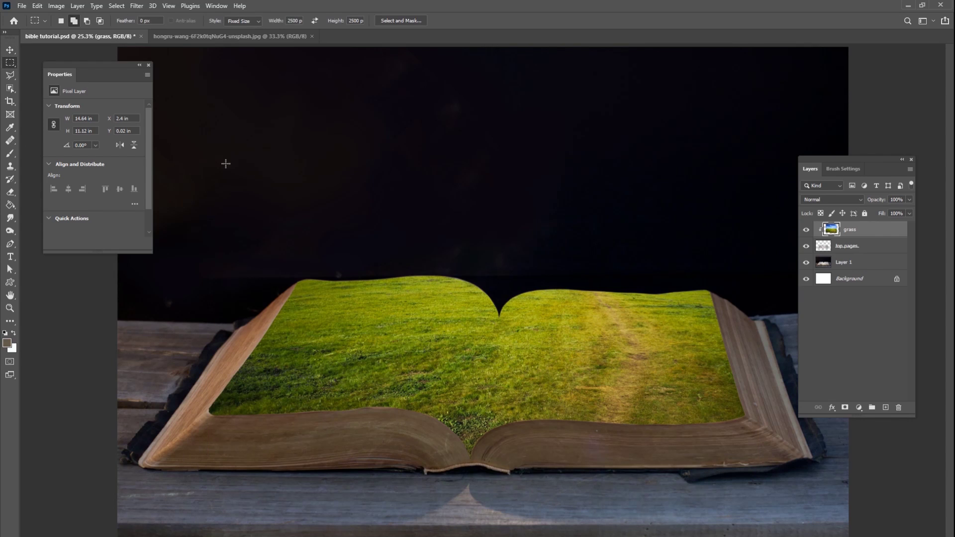
{"action": "left_click", "coordinate": [37, 6]}
{"action": "mouse_move", "coordinate": [69, 232]}
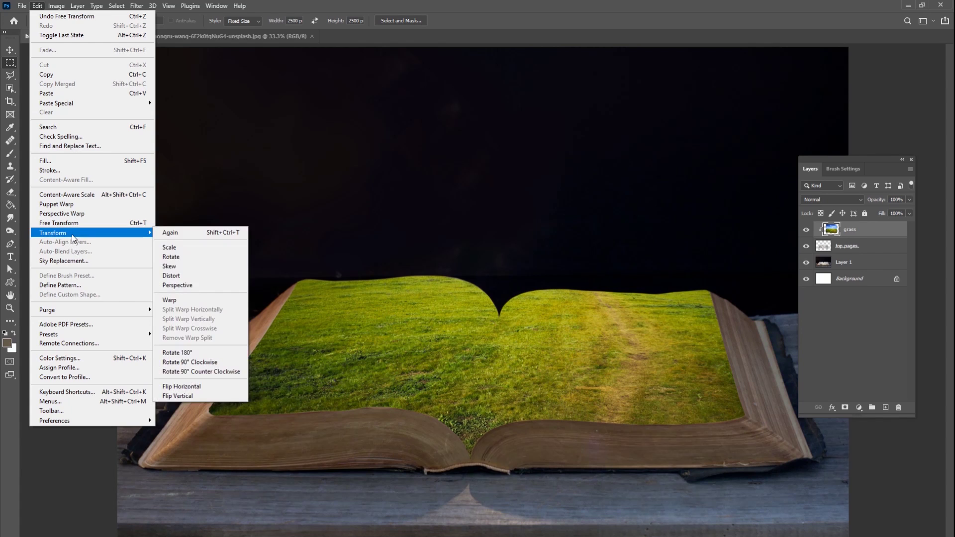
{"action": "left_click", "coordinate": [170, 300]}
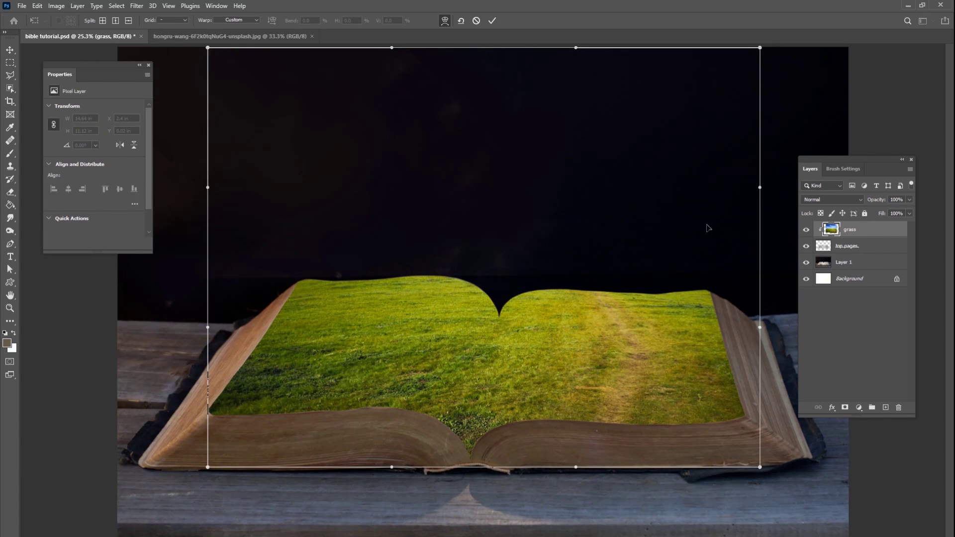
{"action": "left_click_drag", "start_coordinate": [519, 342], "coordinate": [453, 329]}
{"action": "left_click", "coordinate": [492, 20]}
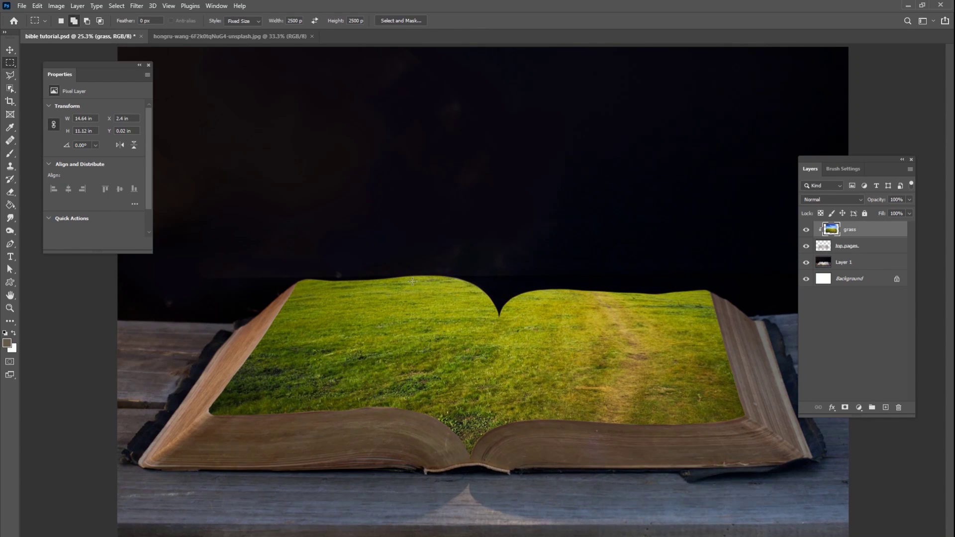
- Set the Rectangular Marquee style to Normal and select an area about 4.73 by 7.13 in around the centre fold
{"action": "left_click_drag", "start_coordinate": [413, 282], "coordinate": [497, 251]}
{"action": "left_click", "coordinate": [243, 21]}
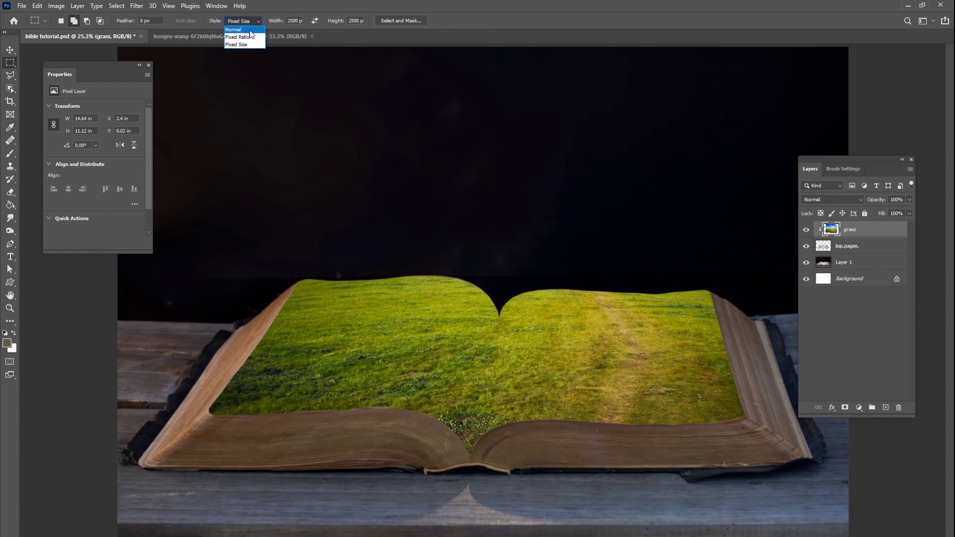
{"action": "left_click", "coordinate": [250, 30]}
{"action": "left_click_drag", "start_coordinate": [409, 225], "coordinate": [574, 493]}
- Try to warp the selected grass around the centre fold, cancel the warp and clear the selection
{"action": "left_click", "coordinate": [57, 6]}
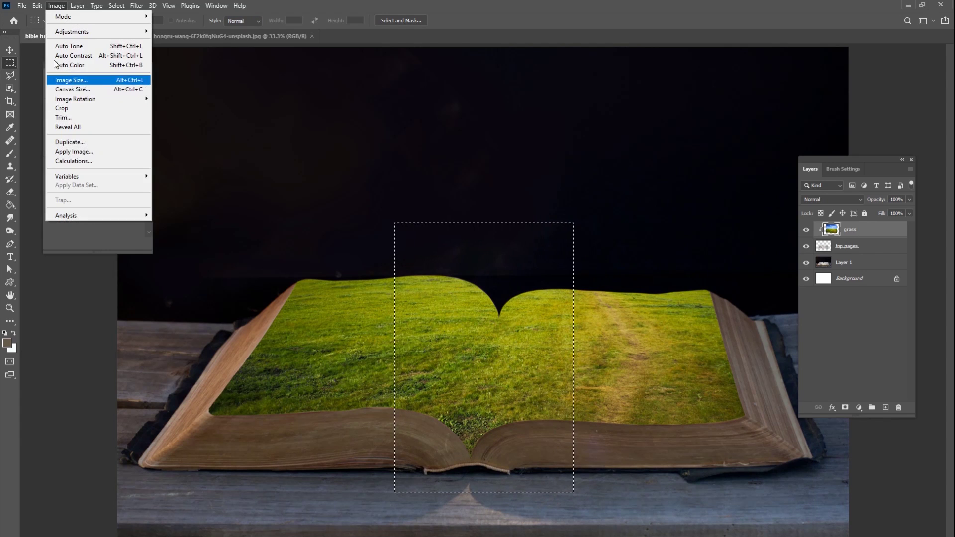
{"action": "mouse_move", "coordinate": [37, 6]}
{"action": "mouse_move", "coordinate": [100, 234]}
{"action": "left_click", "coordinate": [186, 300]}
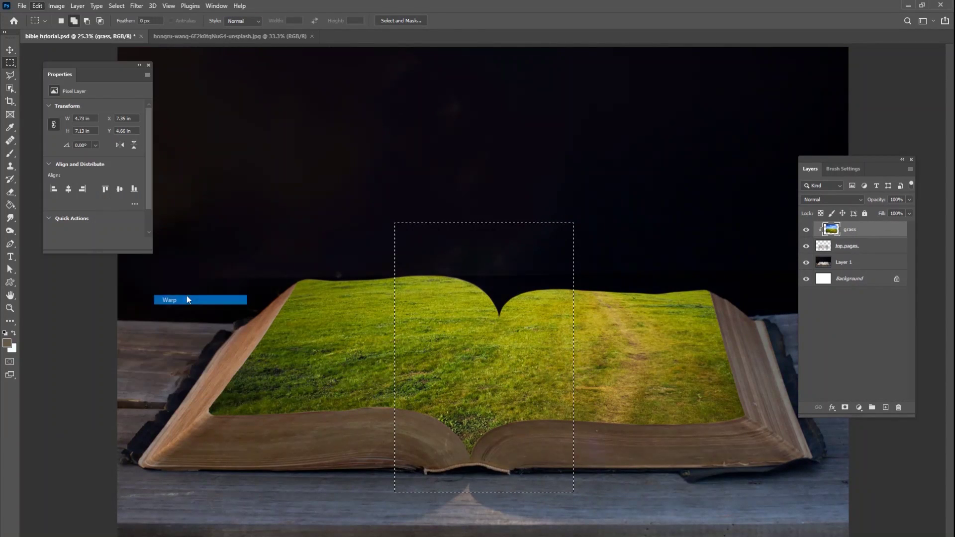
{"action": "left_click_drag", "start_coordinate": [544, 345], "coordinate": [538, 348]}
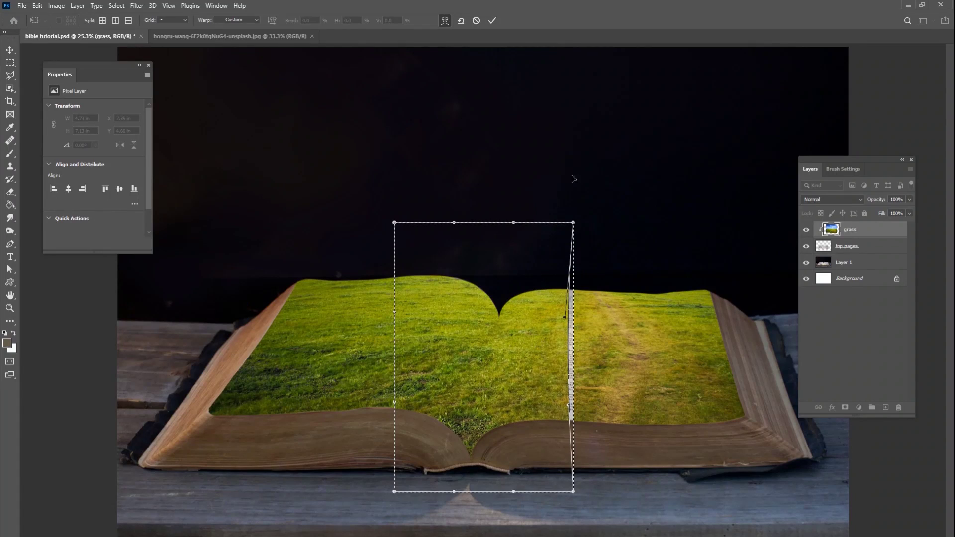
{"action": "left_click", "coordinate": [462, 20]}
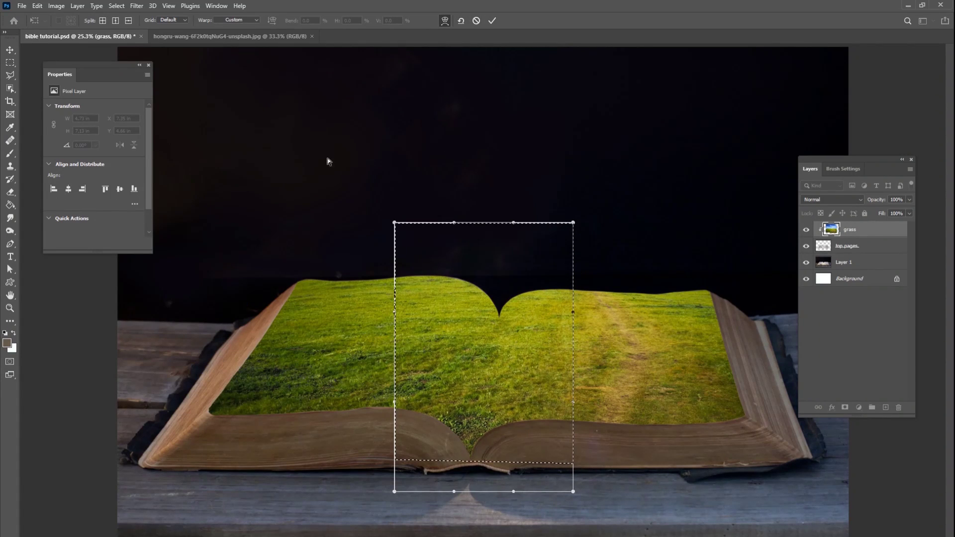
{"action": "left_click", "coordinate": [137, 6]}
{"action": "mouse_move", "coordinate": [116, 5]}
{"action": "left_click", "coordinate": [474, 20]}
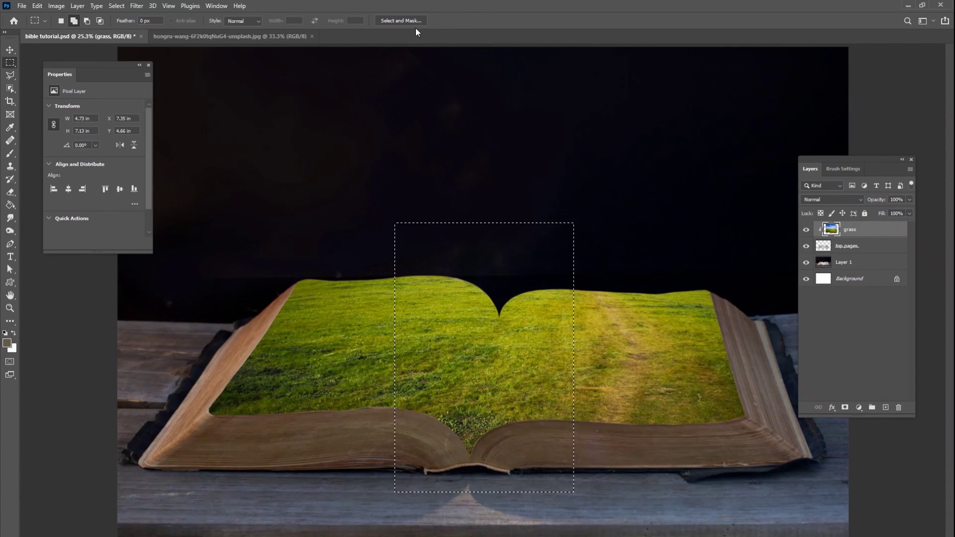
{"action": "left_click", "coordinate": [117, 6]}
{"action": "left_click", "coordinate": [126, 26]}
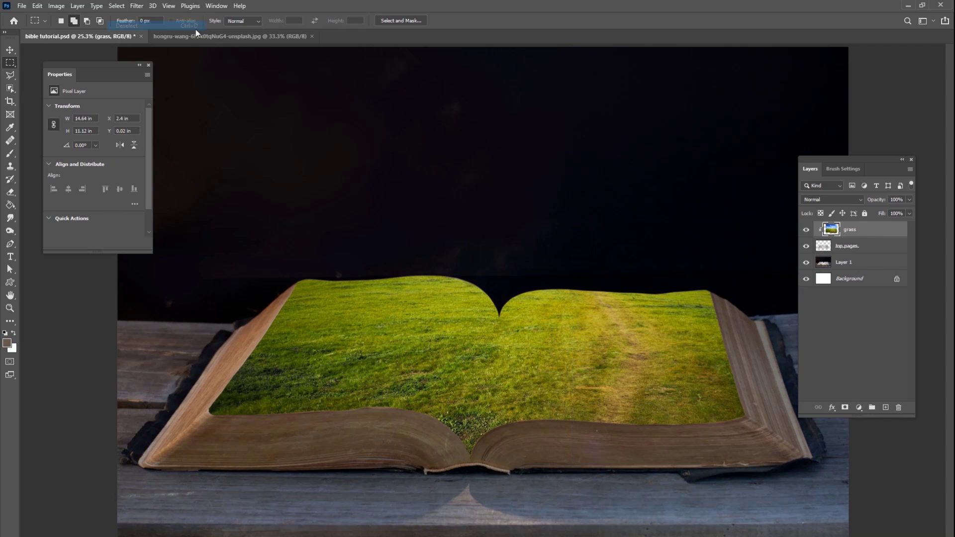
- Start the Liquify filter on the grass layer and show all layers as a backdrop in front
{"action": "left_click", "coordinate": [153, 5]}
{"action": "mouse_move", "coordinate": [136, 6]}
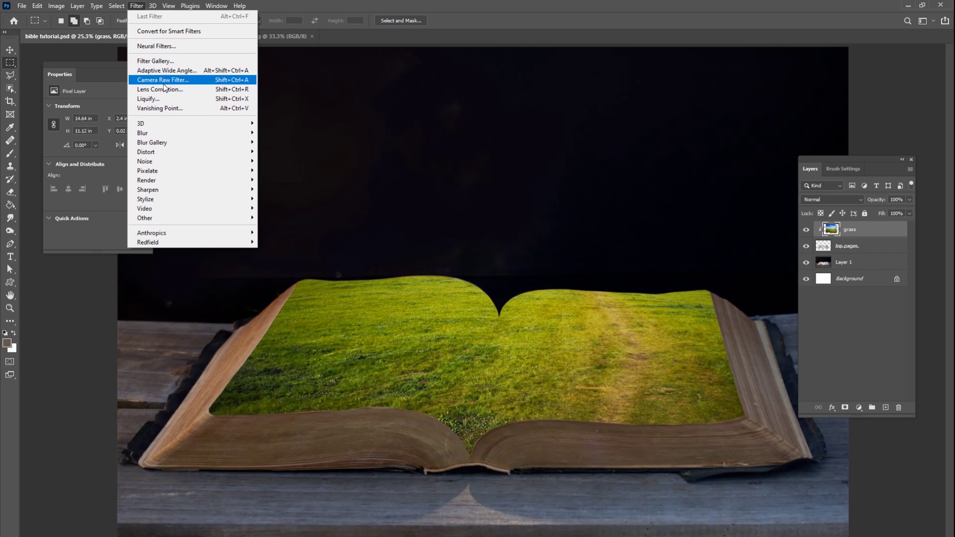
{"action": "left_click", "coordinate": [149, 99]}
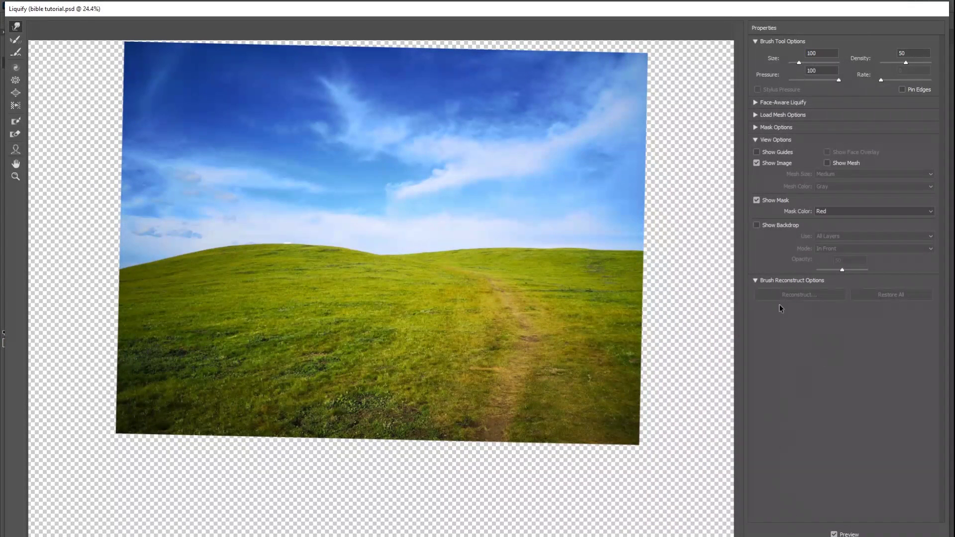
{"action": "left_click", "coordinate": [763, 226]}
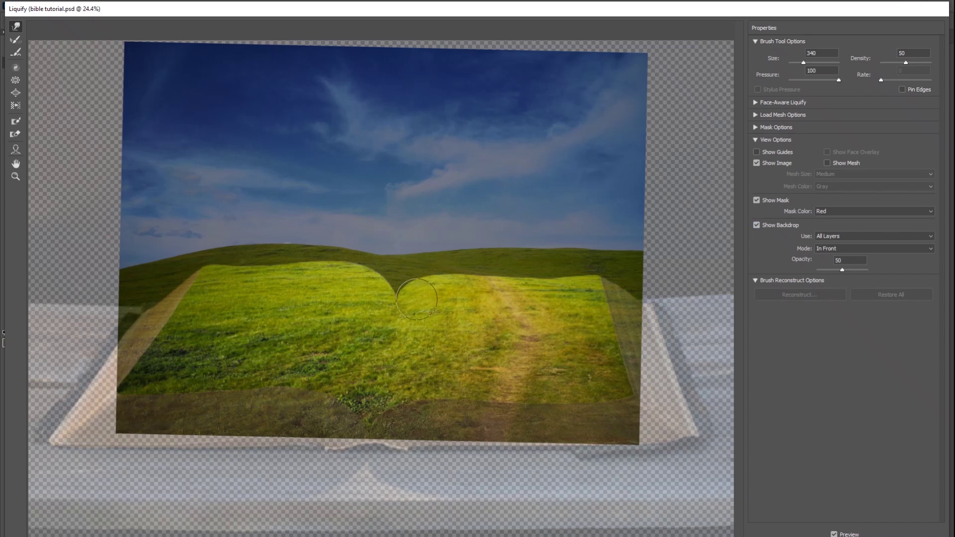
- Push the grass along the book's centre fold with the Forward Warp tool at brush size 340 to follow the page curve
{"action": "left_click_drag", "start_coordinate": [421, 299], "coordinate": [414, 304]}
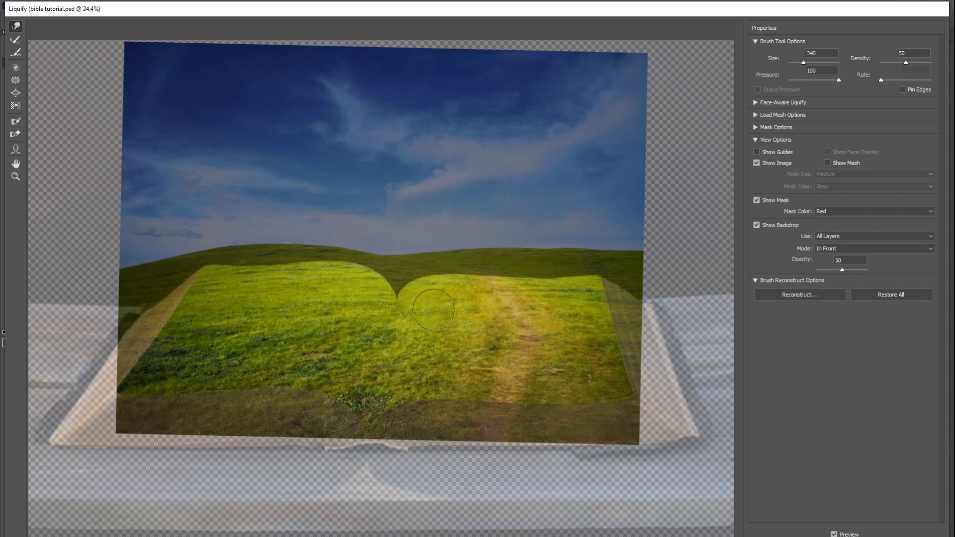
{"action": "mouse_move", "coordinate": [422, 328]}
{"action": "left_mouse_down"}
{"action": "mouse_move", "coordinate": [425, 349]}
{"action": "mouse_move", "coordinate": [407, 379]}
{"action": "left_mouse_up"}
{"action": "mouse_move", "coordinate": [356, 371]}
{"action": "left_mouse_down"}
{"action": "mouse_move", "coordinate": [362, 396]}
{"action": "mouse_move", "coordinate": [400, 386]}
{"action": "mouse_move", "coordinate": [393, 392]}
{"action": "mouse_move", "coordinate": [386, 373]}
{"action": "mouse_move", "coordinate": [416, 299]}
{"action": "left_mouse_up"}
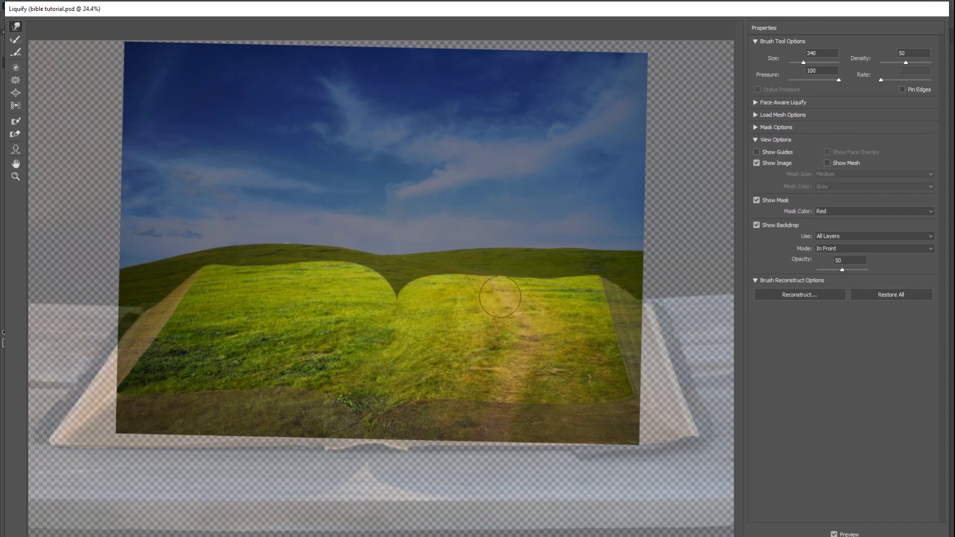
- Bend the left page's grass and the fold's lower end at brush size 664, and set the backdrop opacity to 63
{"action": "left_click", "coordinate": [757, 226]}
{"action": "left_click", "coordinate": [757, 226]}
{"action": "left_click_drag", "start_coordinate": [805, 62], "coordinate": [807, 63]}
{"action": "mouse_move", "coordinate": [333, 340]}
{"action": "left_mouse_down"}
{"action": "mouse_move", "coordinate": [350, 357]}
{"action": "mouse_move", "coordinate": [327, 369]}
{"action": "mouse_move", "coordinate": [293, 365]}
{"action": "mouse_move", "coordinate": [318, 356]}
{"action": "left_mouse_up"}
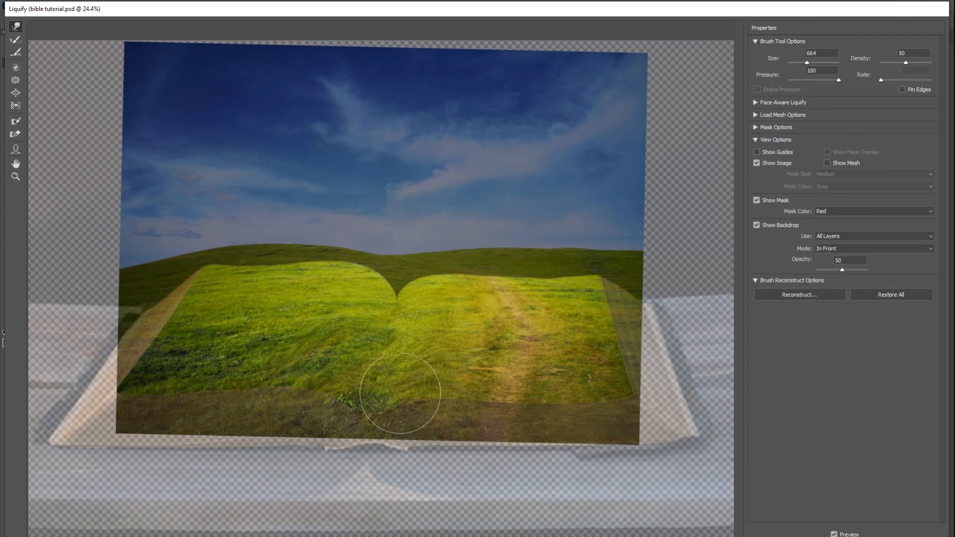
{"action": "left_click_drag", "start_coordinate": [353, 401], "coordinate": [391, 390]}
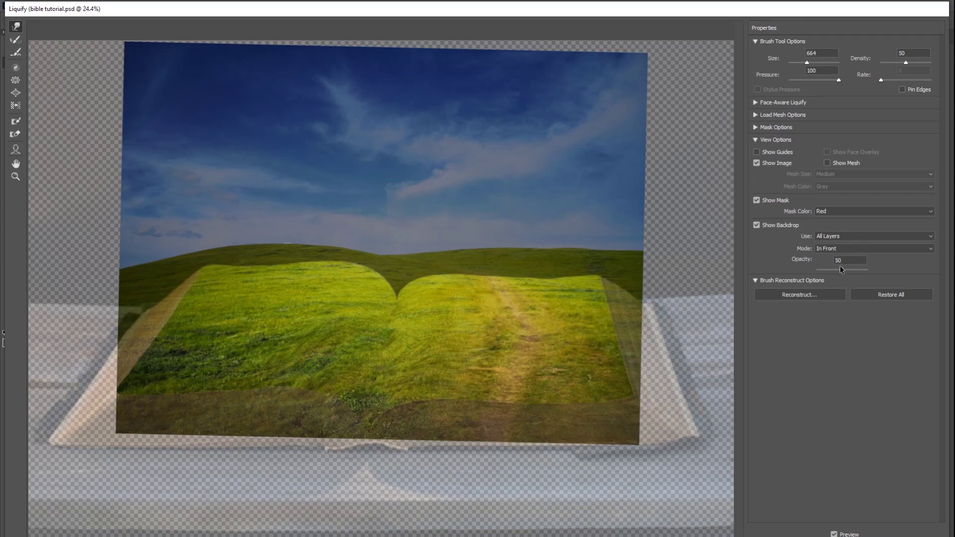
{"action": "mouse_move", "coordinate": [840, 269]}
{"action": "left_mouse_down"}
{"action": "mouse_move", "coordinate": [870, 270]}
{"action": "mouse_move", "coordinate": [809, 276]}
{"action": "mouse_move", "coordinate": [849, 277]}
{"action": "left_mouse_up"}
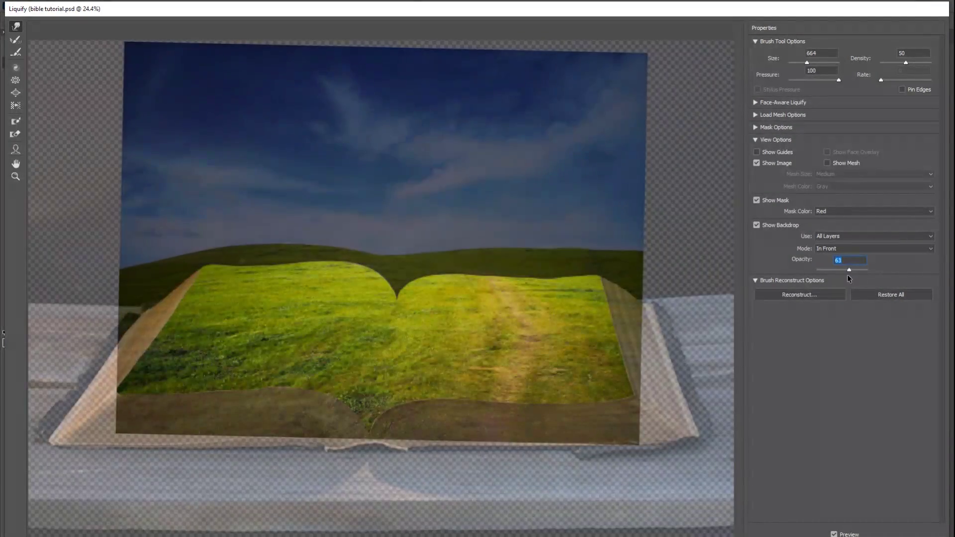
- Place the Liquify backdrop behind the grass at opacity 55, and push the grass along the centre fold with brush size 189
{"action": "left_click", "coordinate": [845, 248]}
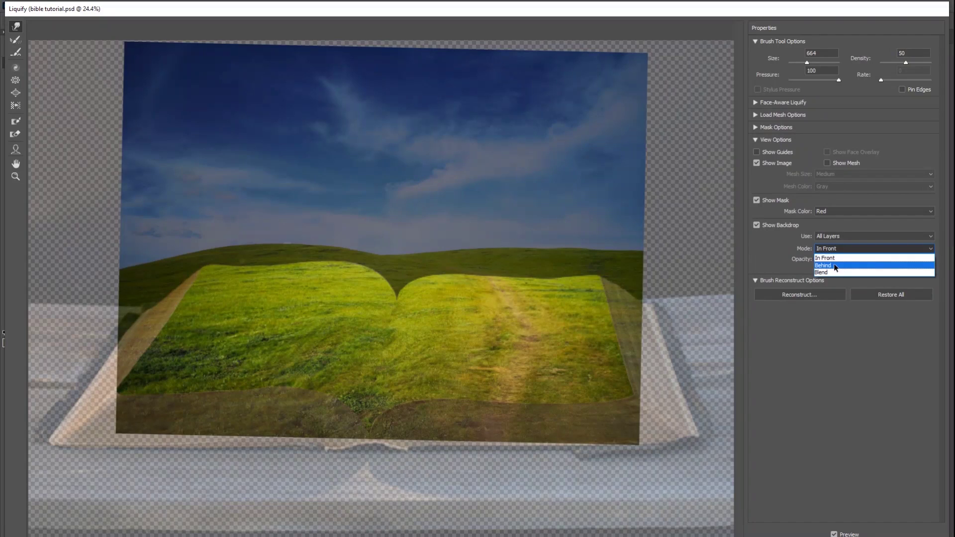
{"action": "left_click", "coordinate": [836, 266]}
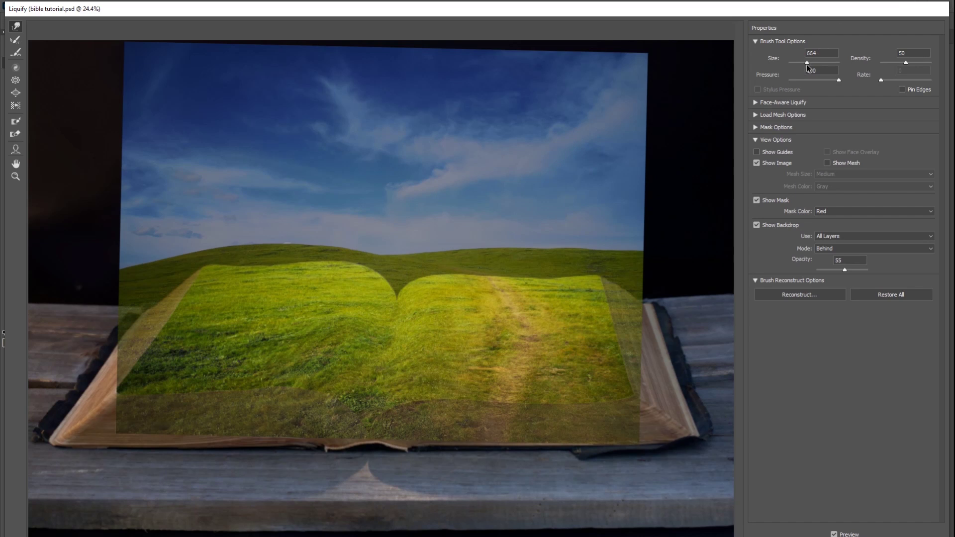
{"action": "left_click_drag", "start_coordinate": [803, 63], "coordinate": [801, 64]}
{"action": "mouse_move", "coordinate": [414, 317]}
{"action": "left_mouse_down"}
{"action": "mouse_move", "coordinate": [407, 315]}
{"action": "mouse_move", "coordinate": [398, 364]}
{"action": "left_mouse_up"}
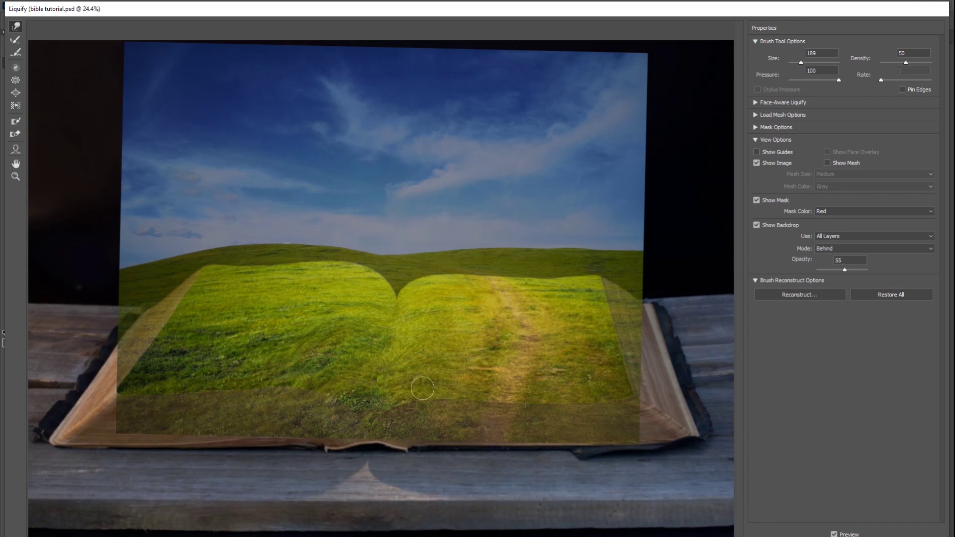
- Apply the Liquify filter to the grass layer and clear the rectangular selection around the fold
{"action": "left_click", "coordinate": [888, 533]}
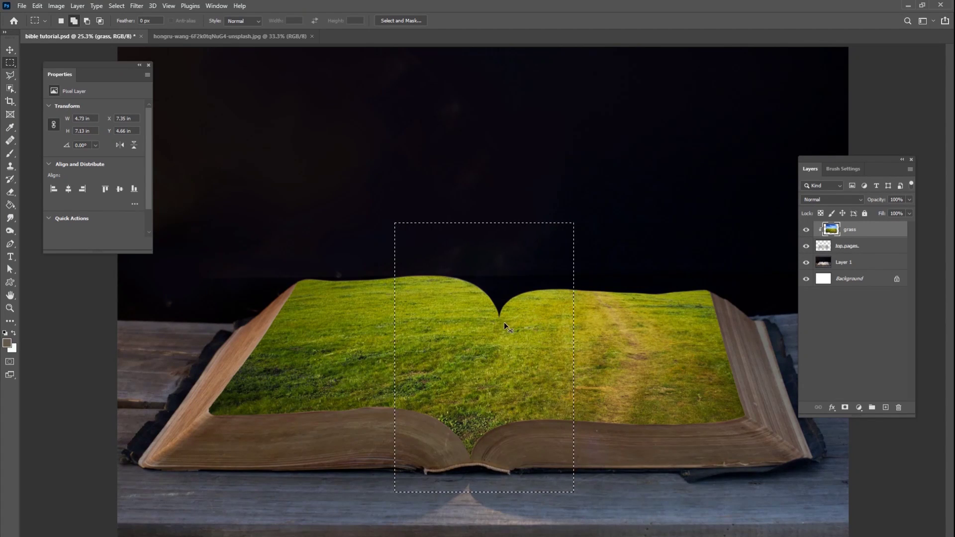
{"action": "key", "text": "ctrl+d"}
{"action": "key", "text": "ctrl+shift+z"}
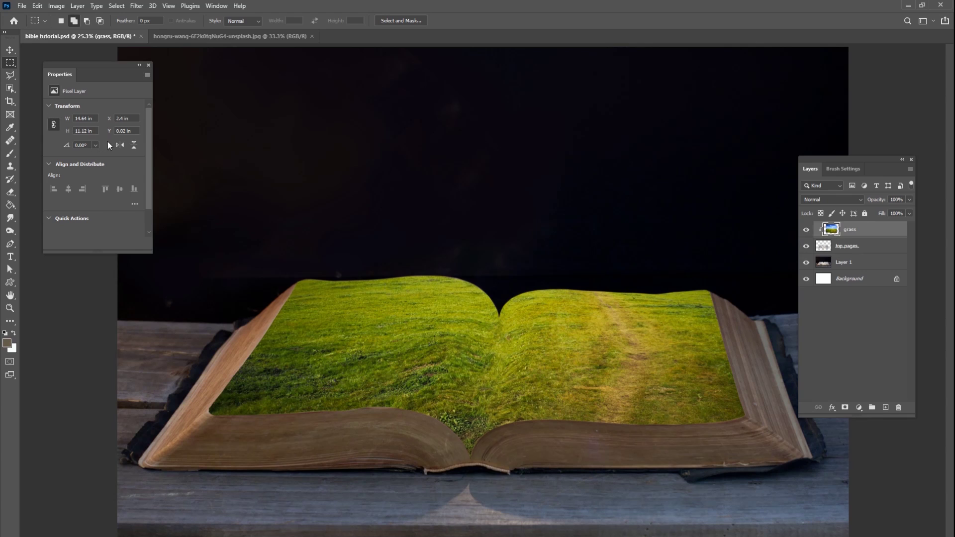
- Warp the grass layer to shift the dirt path slightly towards the fold and fit the grass to both pages
{"action": "left_click", "coordinate": [37, 5]}
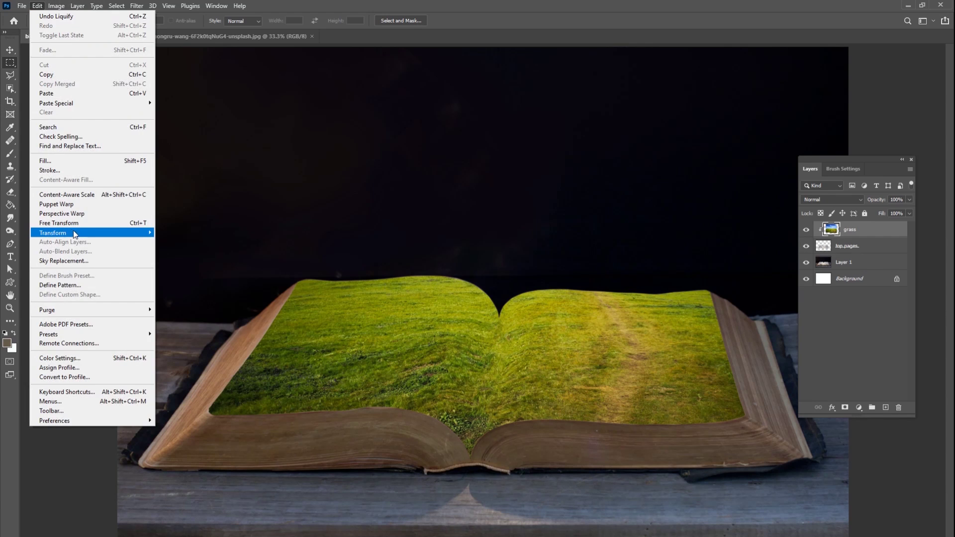
{"action": "mouse_move", "coordinate": [74, 232]}
{"action": "left_click", "coordinate": [170, 300]}
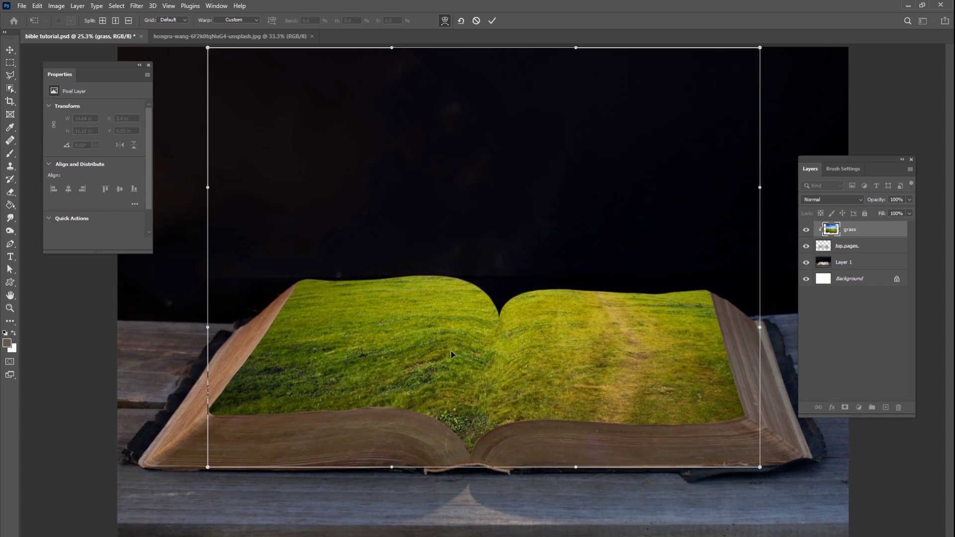
{"action": "left_click_drag", "start_coordinate": [451, 351], "coordinate": [450, 349]}
{"action": "left_click_drag", "start_coordinate": [627, 294], "coordinate": [622, 295]}
{"action": "left_click_drag", "start_coordinate": [455, 290], "coordinate": [464, 371]}
{"action": "left_click_drag", "start_coordinate": [672, 337], "coordinate": [660, 335]}
{"action": "left_click_drag", "start_coordinate": [589, 356], "coordinate": [594, 357]}
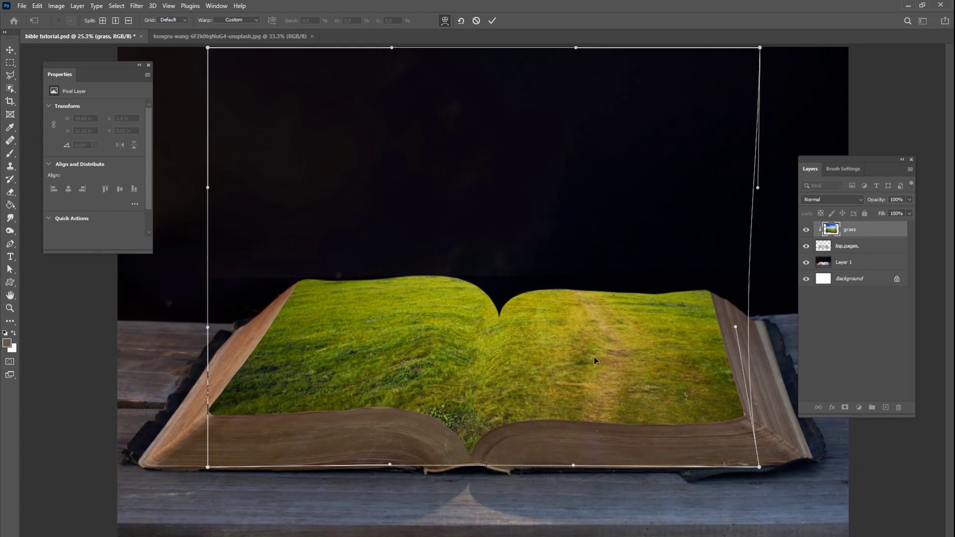
{"action": "left_click_drag", "start_coordinate": [328, 356], "coordinate": [332, 355]}
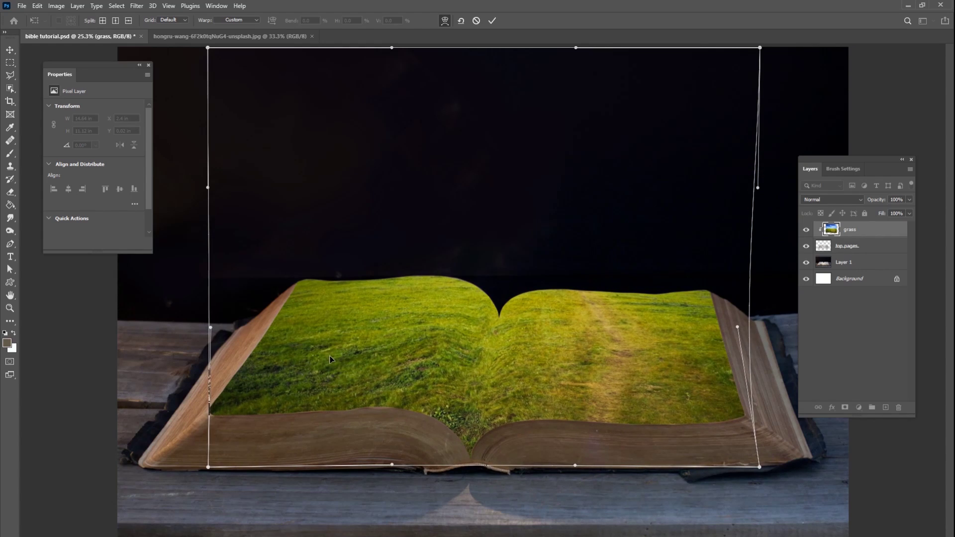
{"action": "left_click", "coordinate": [493, 20]}
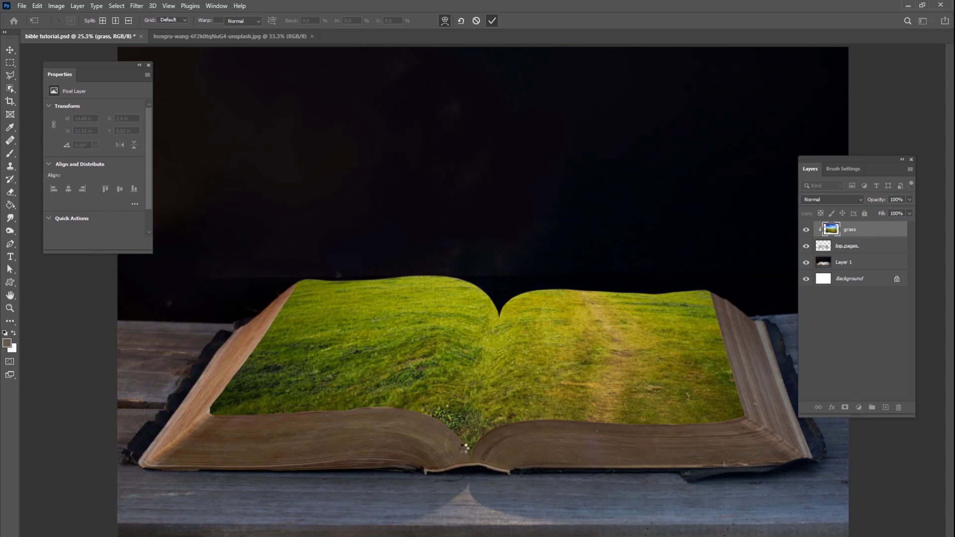
{"action": "key", "text": "m"}
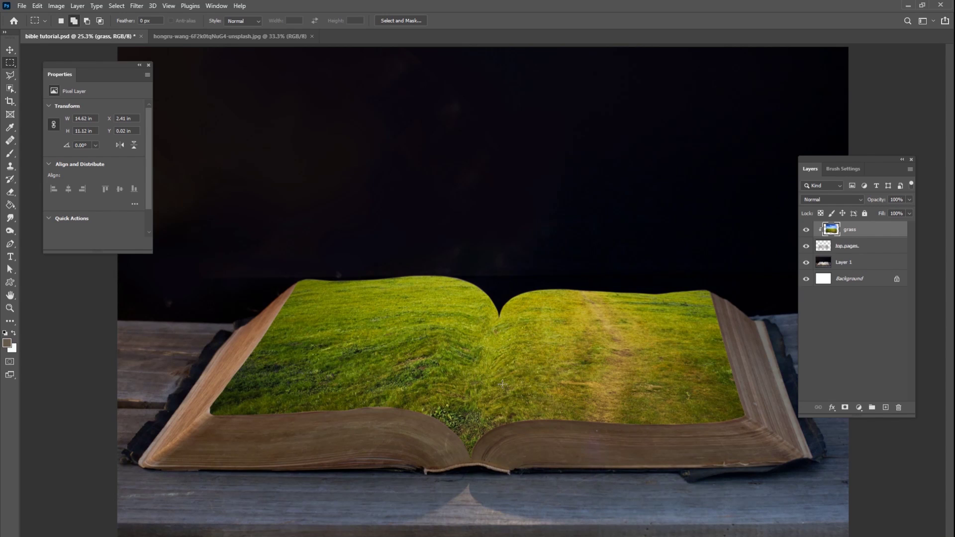
{"action": "right_click", "coordinate": [10, 218]}
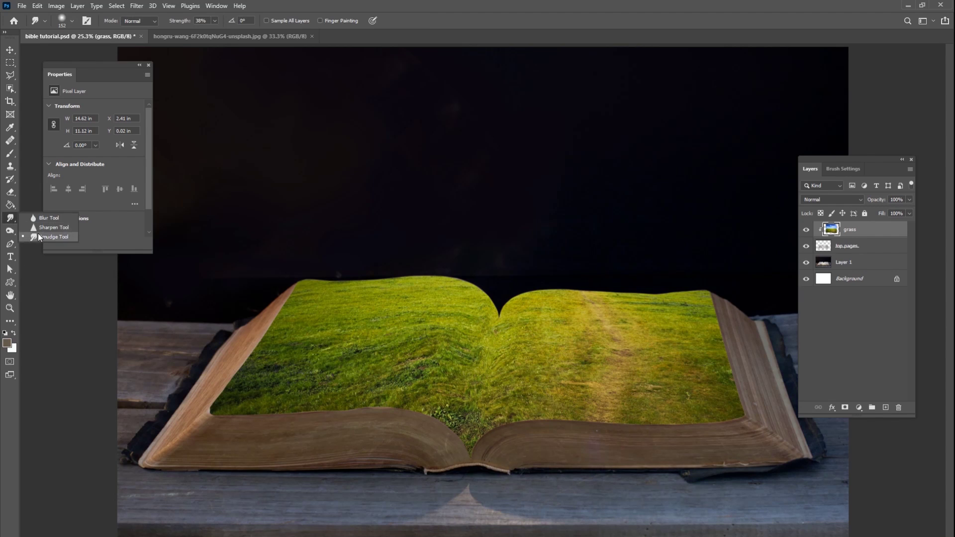
{"action": "left_click", "coordinate": [37, 237]}
{"action": "right_click", "coordinate": [10, 218]}
{"action": "left_click", "coordinate": [166, 8]}
{"action": "left_click", "coordinate": [136, 6]}
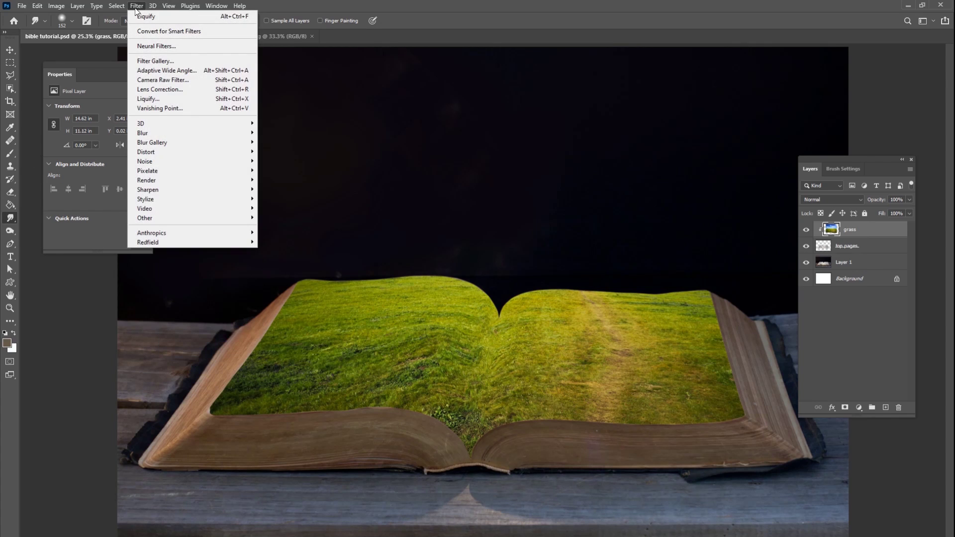
{"action": "left_click", "coordinate": [849, 230]}
- Check the printed pages' fold beneath the grass layer, and add a new layer above the grass
{"action": "left_click", "coordinate": [806, 230]}
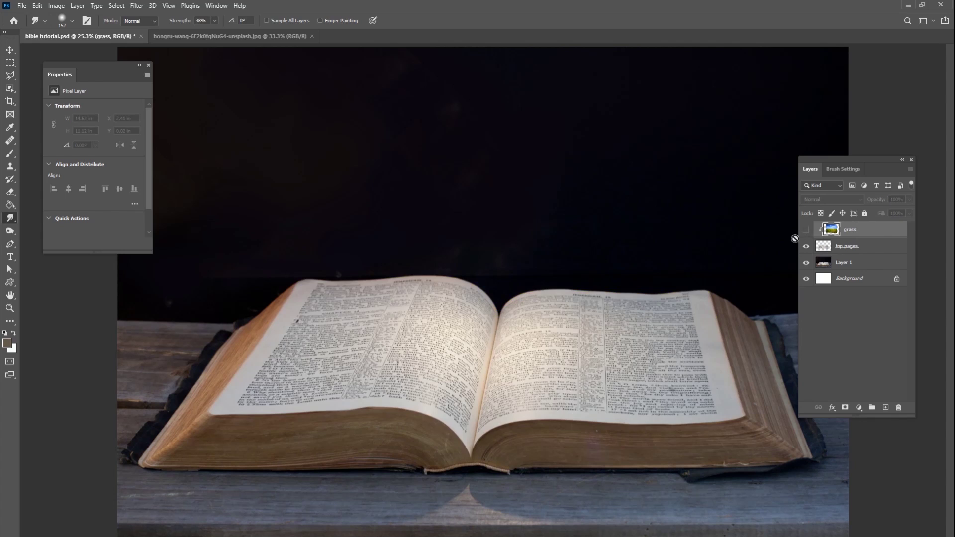
{"action": "left_click", "coordinate": [807, 230]}
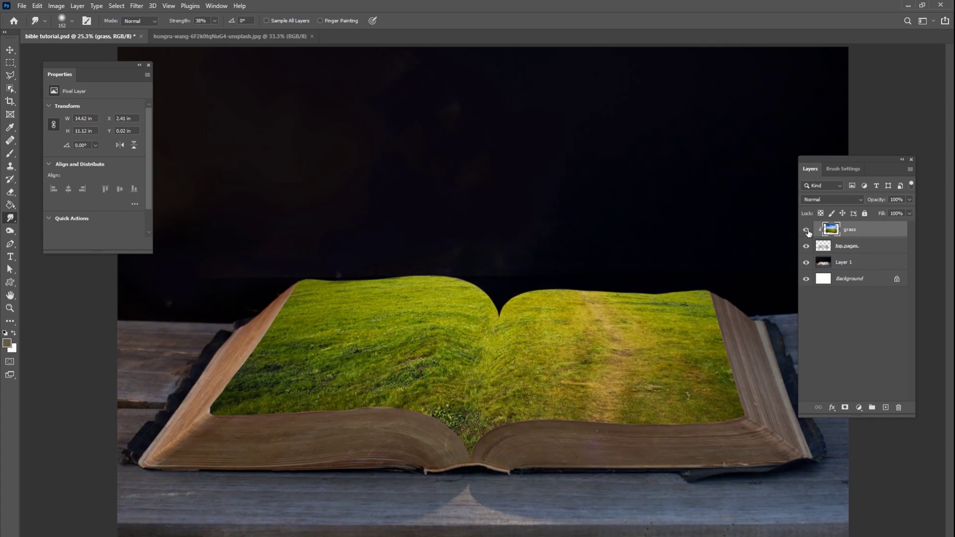
{"action": "left_click", "coordinate": [807, 230]}
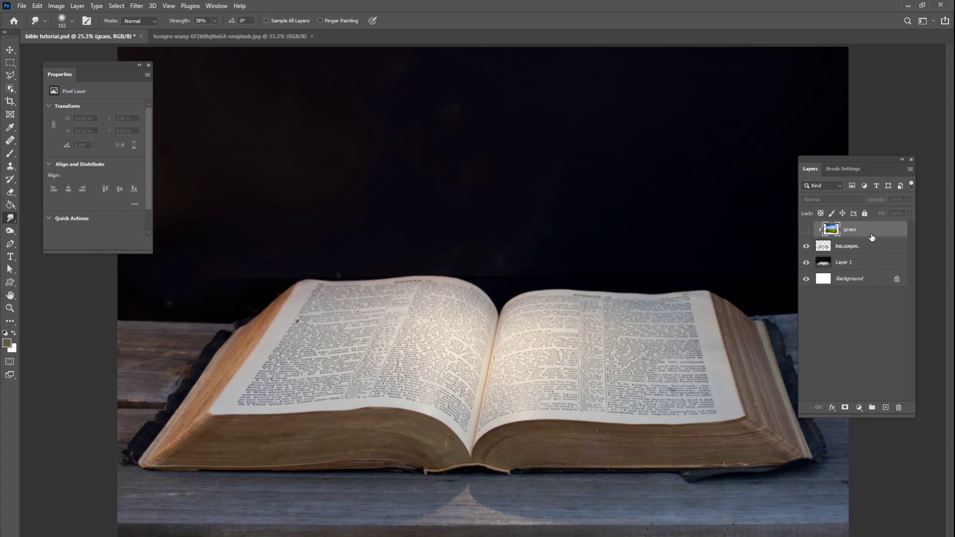
{"action": "left_click", "coordinate": [886, 408]}
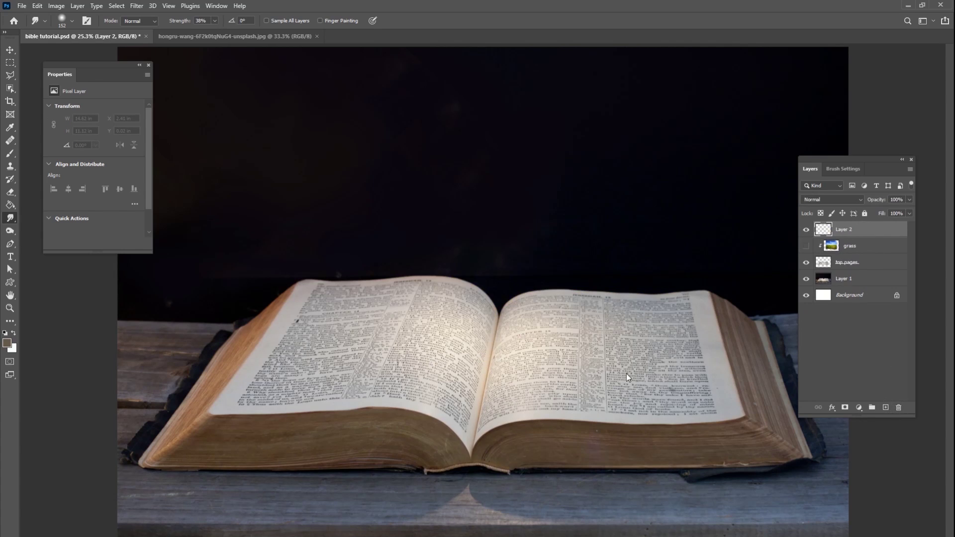
{"action": "left_click", "coordinate": [806, 246]}
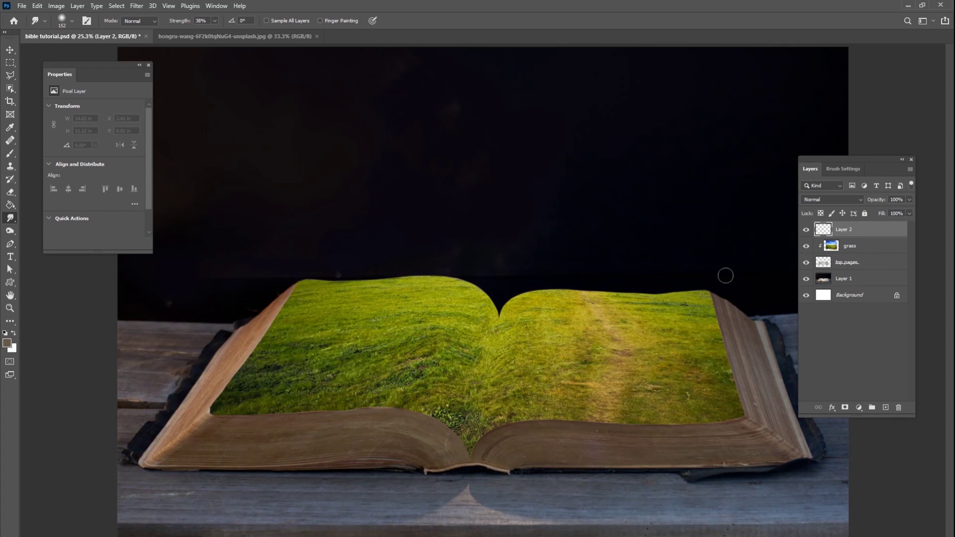
- Clip the new layer to the grass layer and rename it "seam shadow"
{"action": "key", "text": "ctrl+alt+g"}
{"action": "double_click", "coordinate": [852, 229]}
{"action": "type", "text": "sea"}
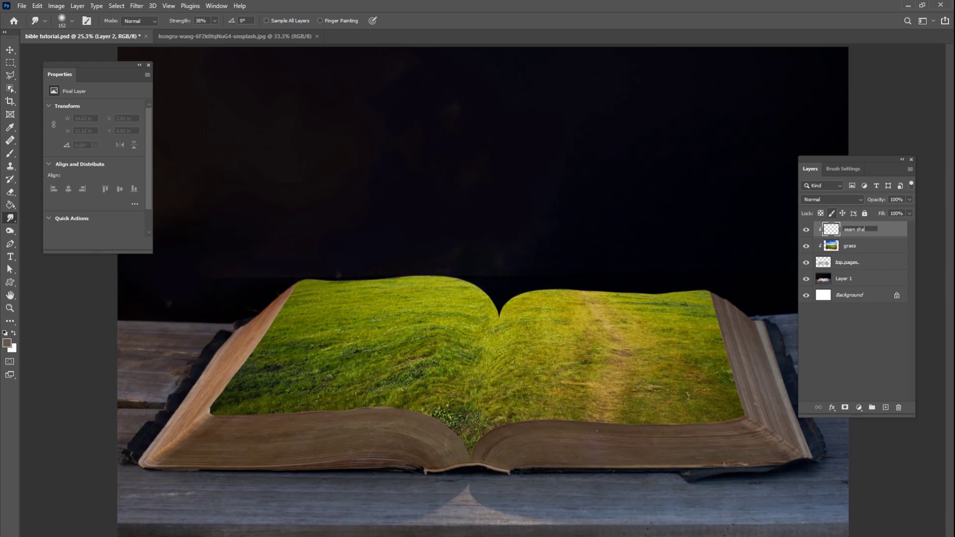
{"action": "type", "text": "m shadow"}
{"action": "key", "text": "Return"}
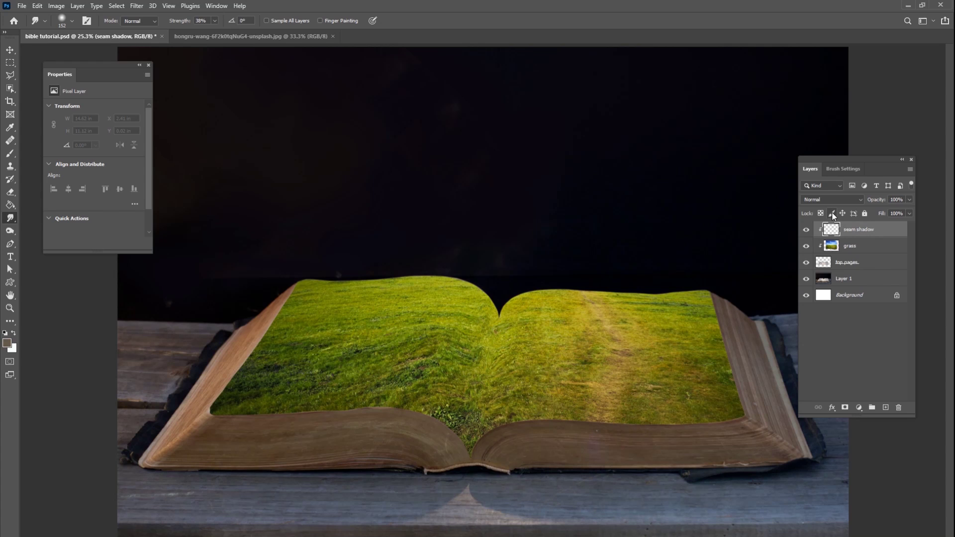
- Set the foreground colour to dark grey 303030 and the seam shadow layer's blend mode to Multiply
{"action": "left_click", "coordinate": [6, 343]}
{"action": "left_click", "coordinate": [81, 364]}
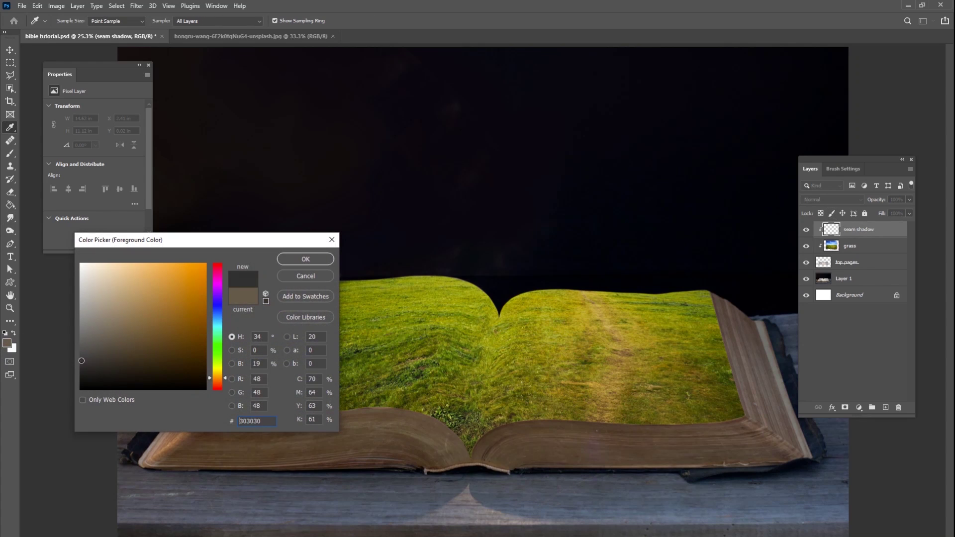
{"action": "left_click", "coordinate": [329, 258]}
{"action": "left_click", "coordinate": [832, 199]}
{"action": "left_click", "coordinate": [821, 235]}
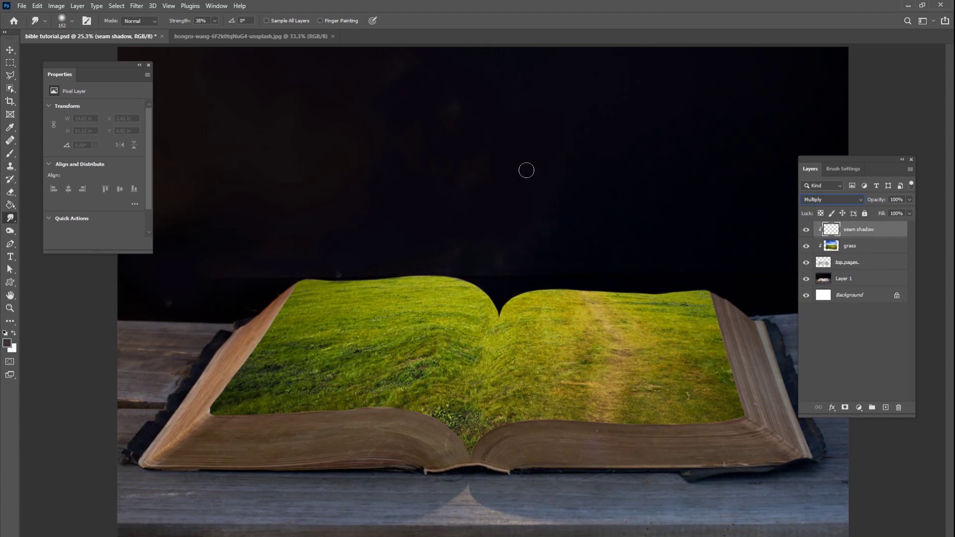
- Paint straight shadow strokes down and back up the centre fold with the Brush tool at 124 px and 6% flow
{"action": "left_click", "coordinate": [9, 153]}
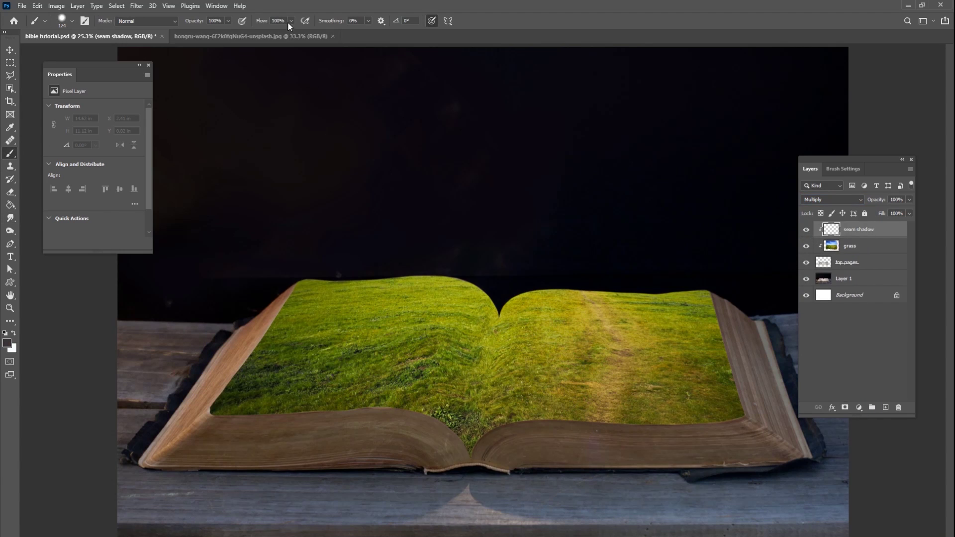
{"action": "left_click_drag", "start_coordinate": [290, 21], "coordinate": [248, 33]}
{"action": "left_click", "coordinate": [807, 247]}
{"action": "left_click", "coordinate": [807, 247]}
{"action": "left_click", "coordinate": [497, 300]}
{"action": "left_click", "coordinate": [467, 461], "text": "shift"}
{"action": "left_click", "coordinate": [501, 287], "text": "shift"}
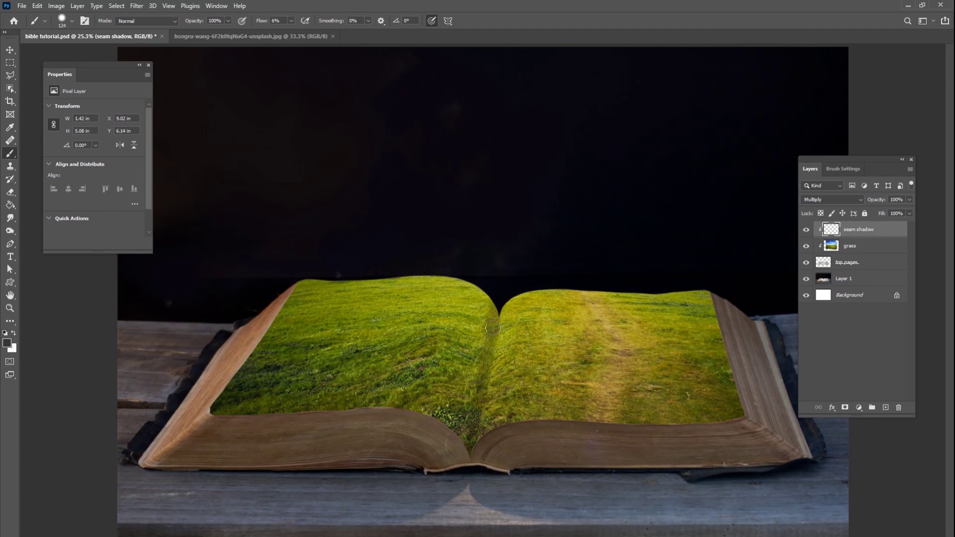
- Reduce the brush to 100 px with 43% hardness, and compare the painted seam with the printed pages' fold
{"action": "right_click", "coordinate": [518, 332]}
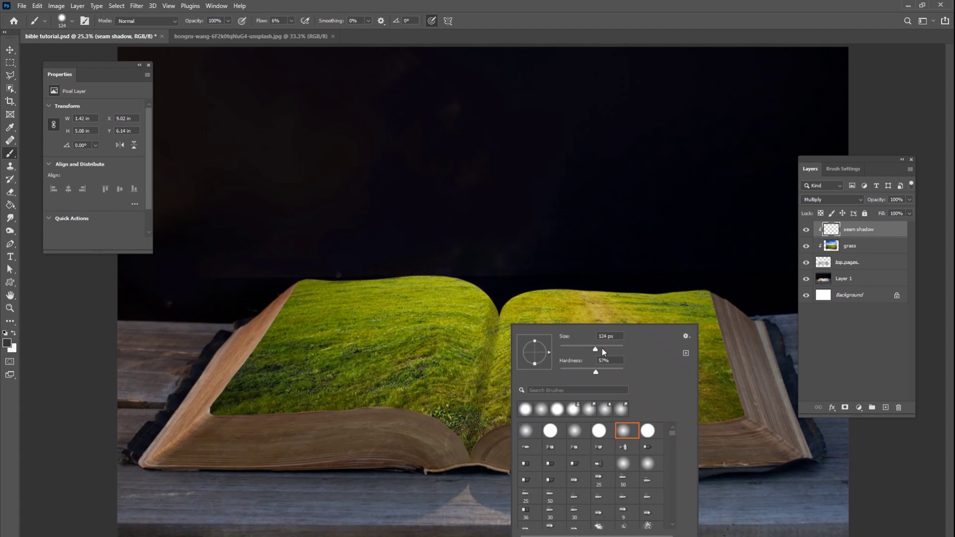
{"action": "left_click_drag", "start_coordinate": [596, 350], "coordinate": [587, 372]}
{"action": "left_click", "coordinate": [808, 244]}
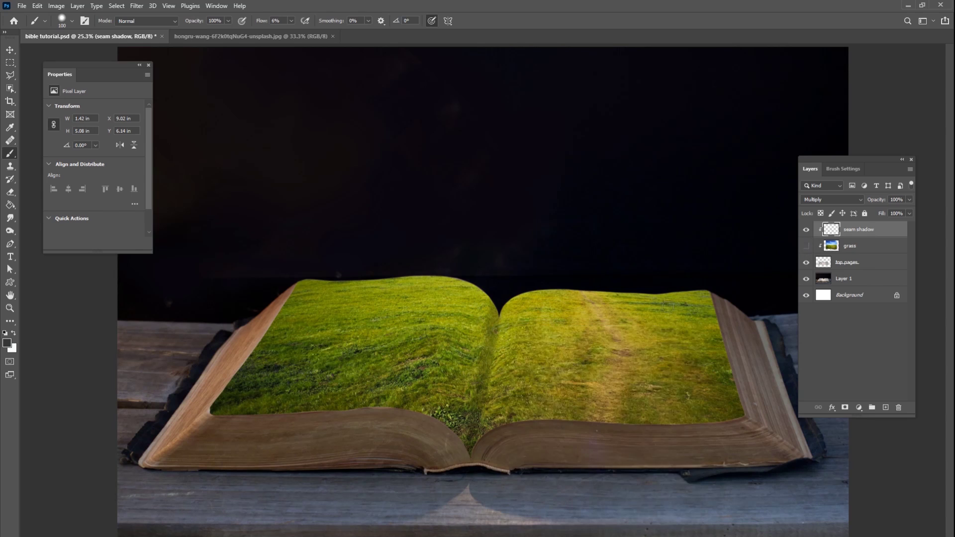
{"action": "left_click", "coordinate": [807, 246]}
{"action": "left_click", "coordinate": [807, 229]}
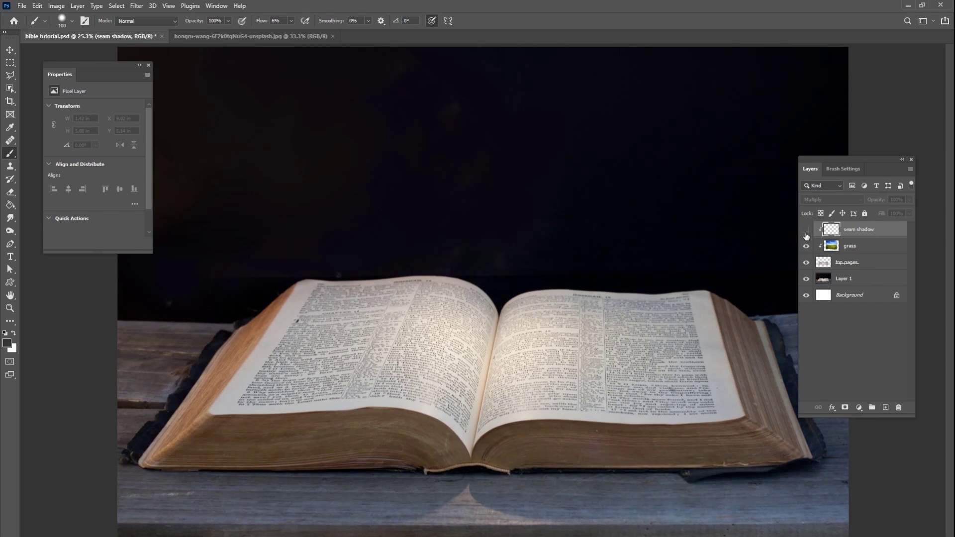
{"action": "left_click", "coordinate": [807, 246]}
{"action": "left_click", "coordinate": [807, 230]}
- Deepen the seam shadow near the upper end of the centre fold with a 39 px brush
{"action": "right_click", "coordinate": [520, 319]}
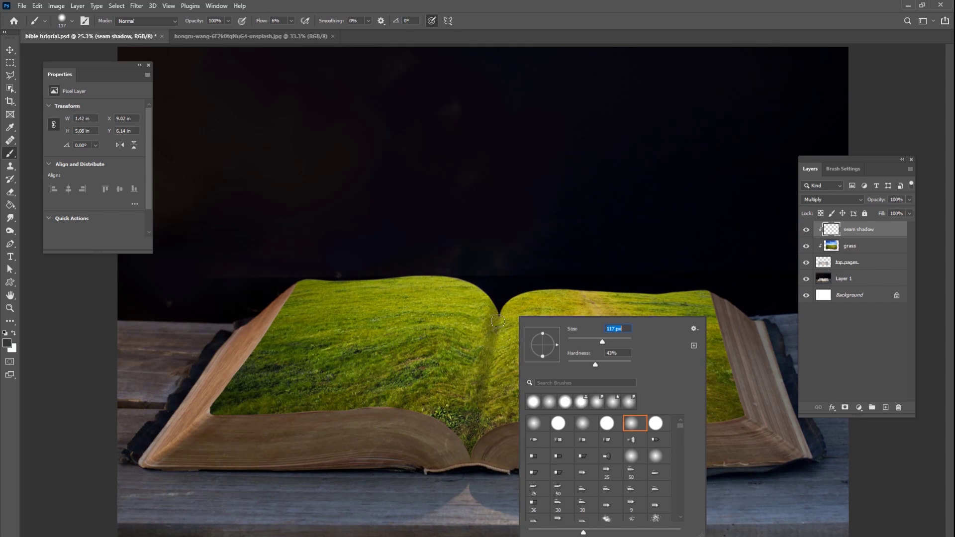
{"action": "left_click_drag", "start_coordinate": [602, 342], "coordinate": [591, 341]}
{"action": "key", "text": "Return"}
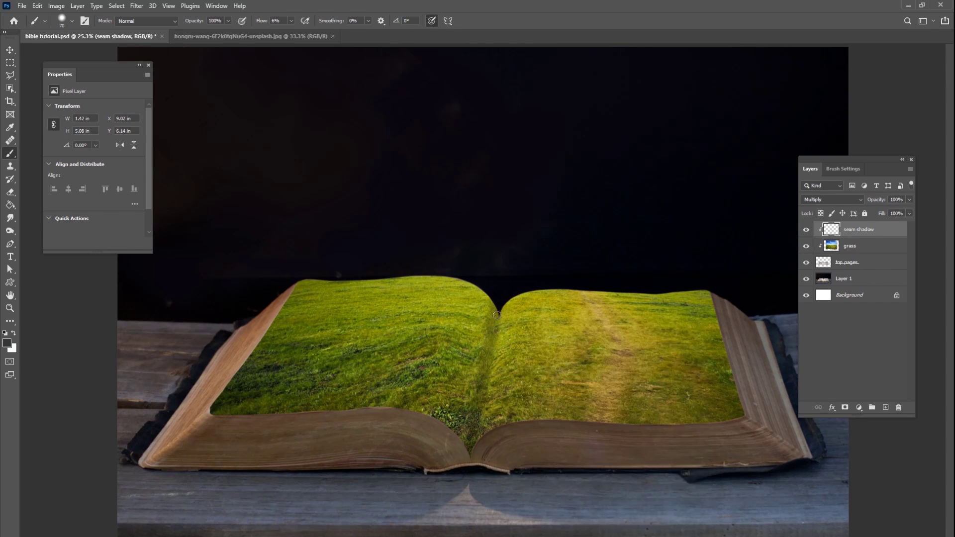
{"action": "right_click", "coordinate": [532, 332]}
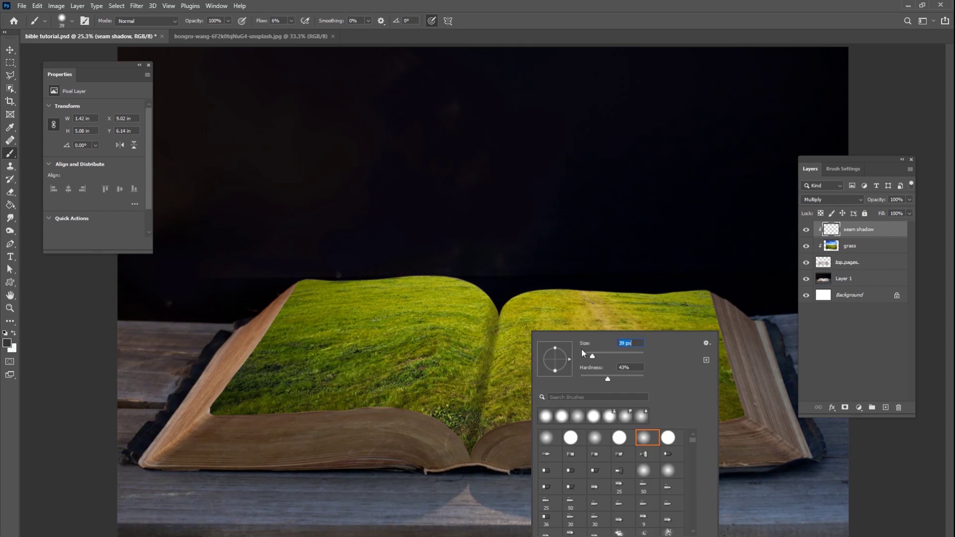
{"action": "key", "text": "Return"}
{"action": "left_click_drag", "start_coordinate": [499, 328], "coordinate": [500, 337]}
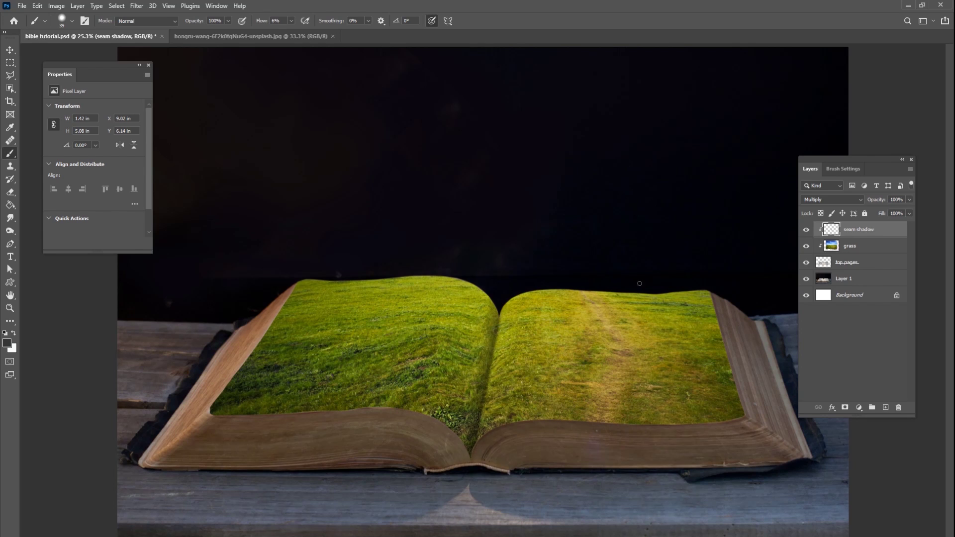
- Paint a broad soft shadow down the centre fold on the seam shadow layer with a 322 px brush at 13% hardness
{"action": "right_click", "coordinate": [602, 337]}
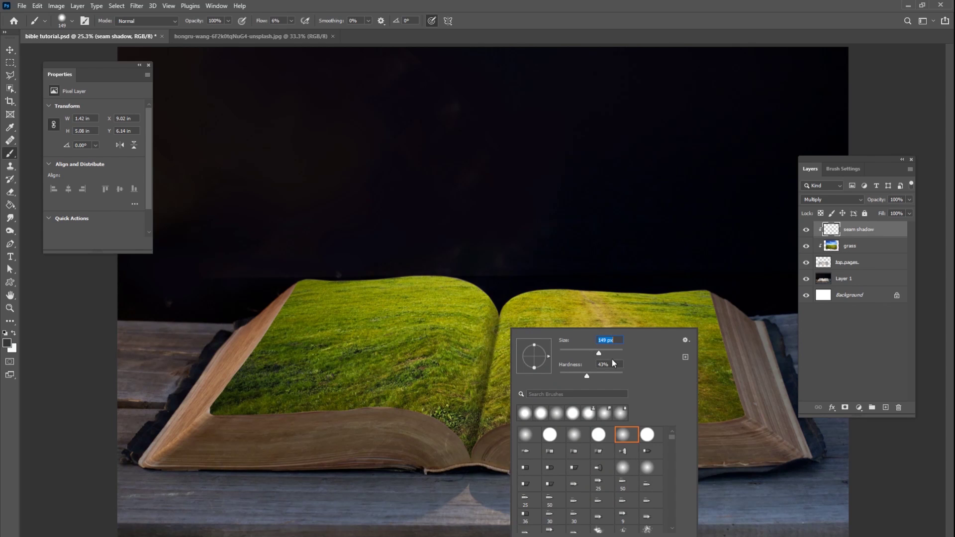
{"action": "left_click_drag", "start_coordinate": [611, 354], "coordinate": [609, 354]}
{"action": "key", "text": "Return"}
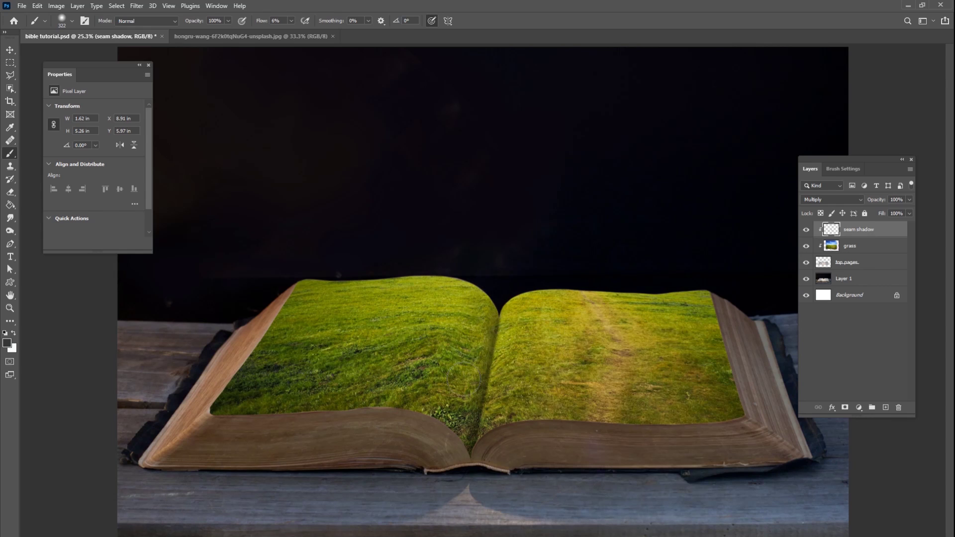
{"action": "mouse_move", "coordinate": [484, 291]}
{"action": "left_mouse_down"}
{"action": "mouse_move", "coordinate": [429, 389]}
{"action": "mouse_move", "coordinate": [462, 343]}
{"action": "mouse_move", "coordinate": [477, 405]}
{"action": "left_mouse_up"}
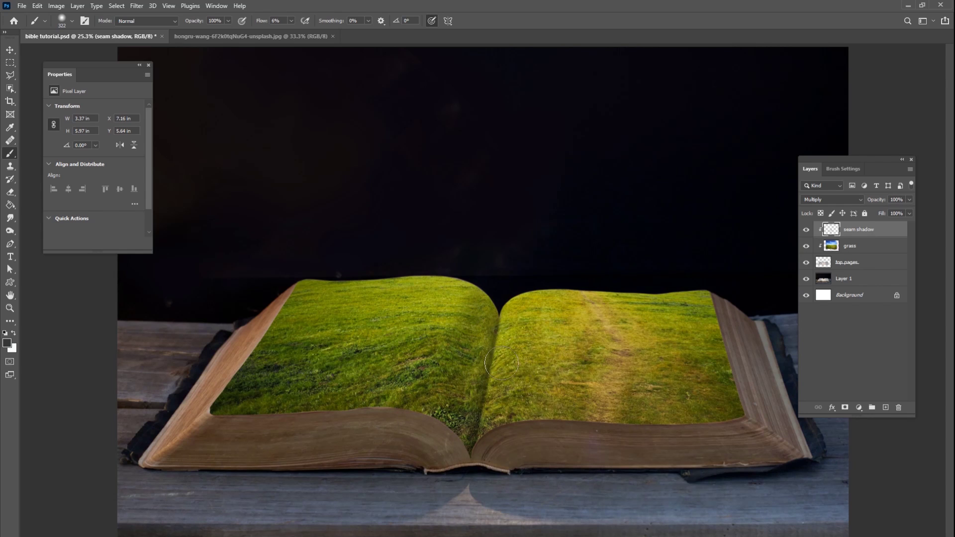
- Darken the narrow core of the centre fold with a 48 px brush at 13% hardness, and reduce the brush size further
{"action": "right_click", "coordinate": [501, 353]}
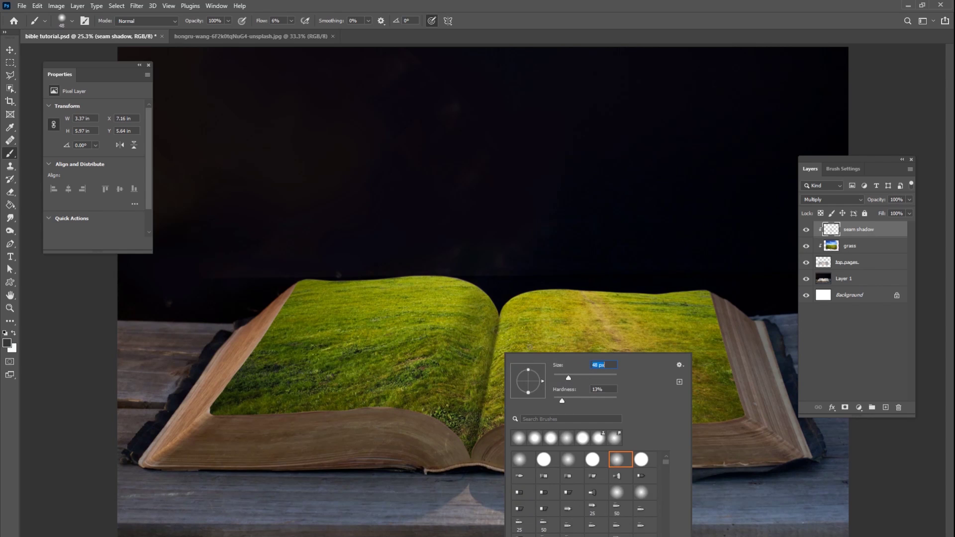
{"action": "key", "text": "Return"}
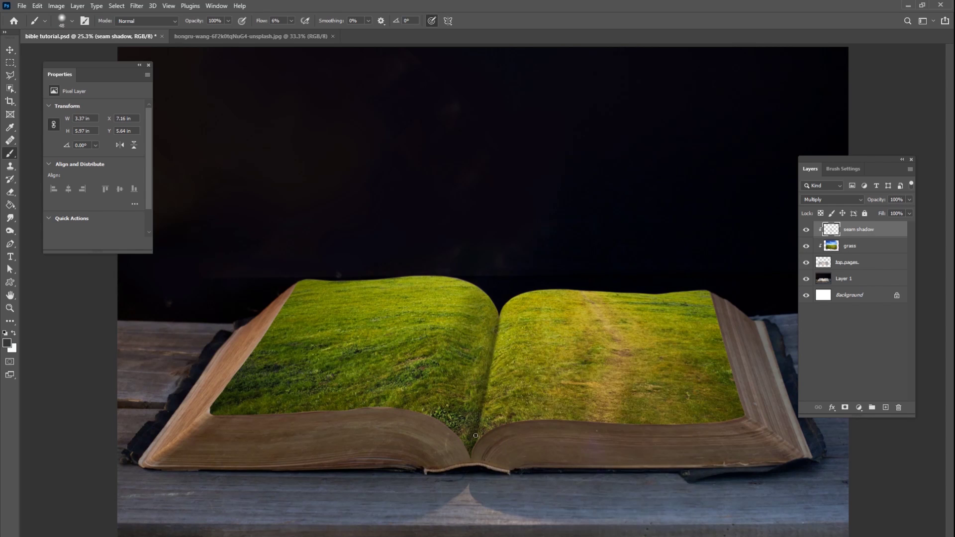
{"action": "right_click", "coordinate": [504, 360]}
{"action": "left_click_drag", "start_coordinate": [568, 378], "coordinate": [559, 377]}
{"action": "key", "text": "Return"}
- Compare the pages with and without the seam shadow and grass layers, and save the document
{"action": "left_click", "coordinate": [807, 229]}
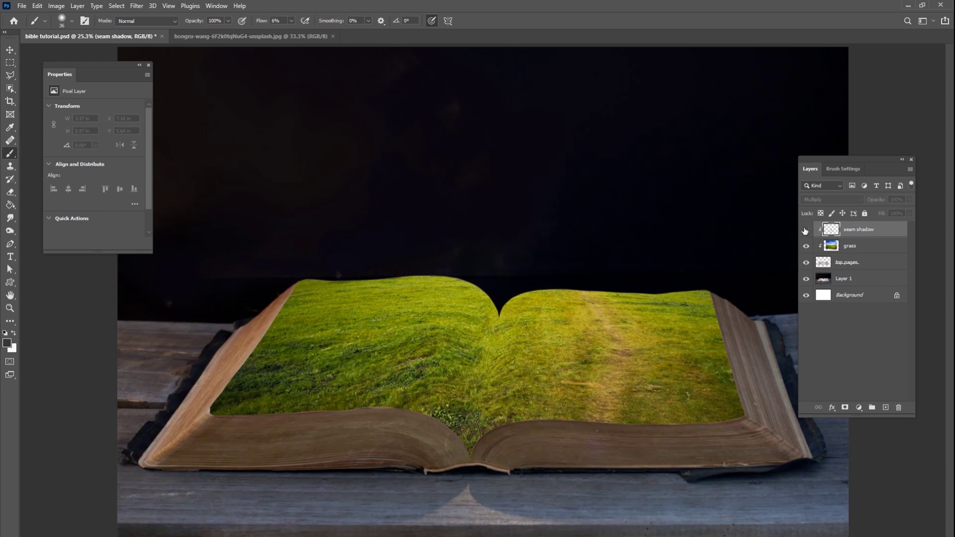
{"action": "left_click", "coordinate": [807, 229]}
{"action": "left_click", "coordinate": [806, 230]}
{"action": "left_click", "coordinate": [806, 230]}
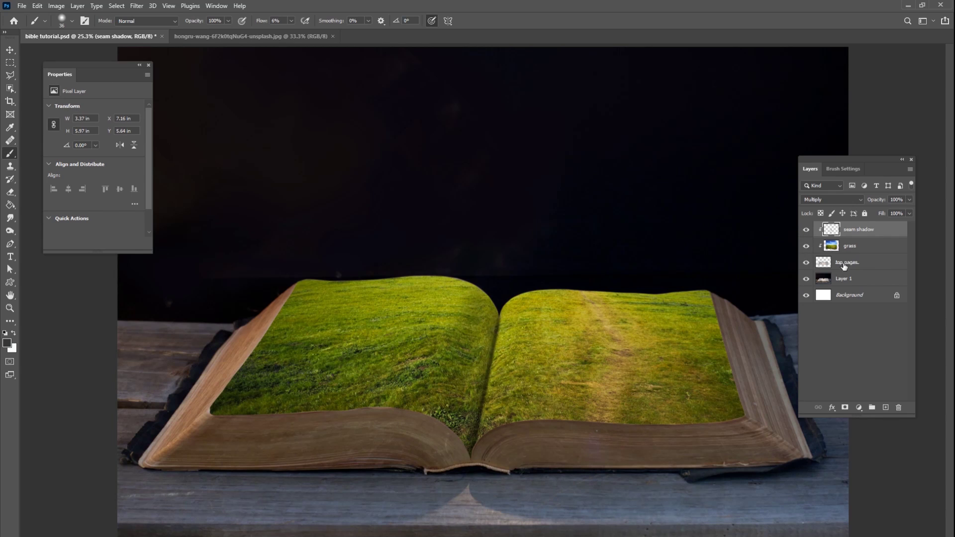
{"action": "left_click", "coordinate": [806, 246]}
{"action": "left_click", "coordinate": [806, 246]}
{"action": "left_click", "coordinate": [22, 6]}
{"action": "left_click", "coordinate": [55, 117]}
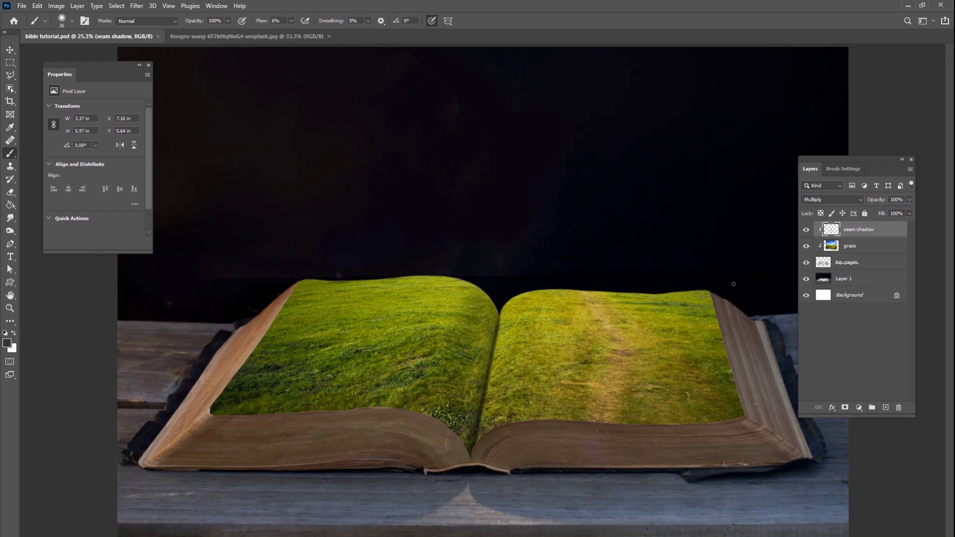
- Sketch a white sun circle with four downward rays above the book on a new layer, using the Brush at 100% flow
{"action": "left_click", "coordinate": [886, 407]}
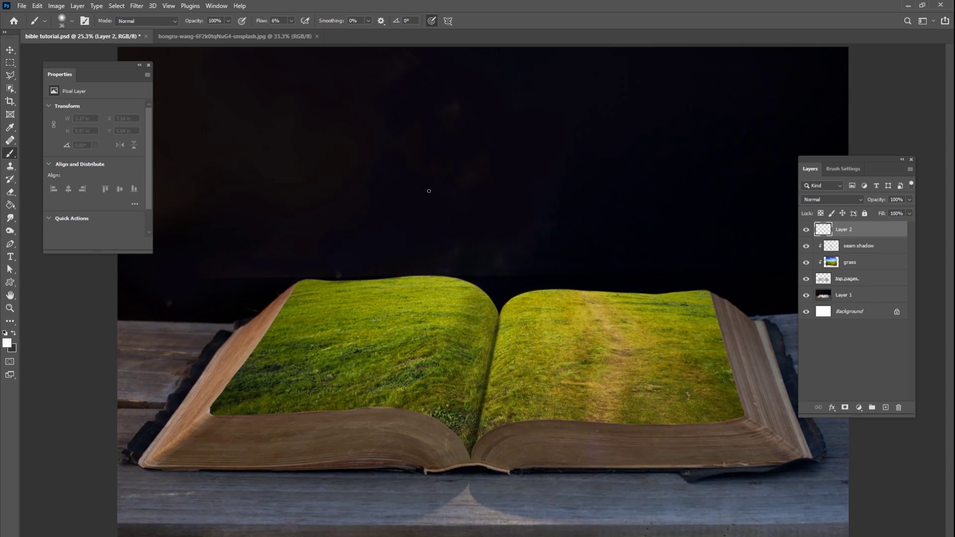
{"action": "mouse_move", "coordinate": [468, 134]}
{"action": "left_mouse_down"}
{"action": "mouse_move", "coordinate": [472, 172]}
{"action": "mouse_move", "coordinate": [470, 132]}
{"action": "left_mouse_up"}
{"action": "left_click", "coordinate": [291, 21]}
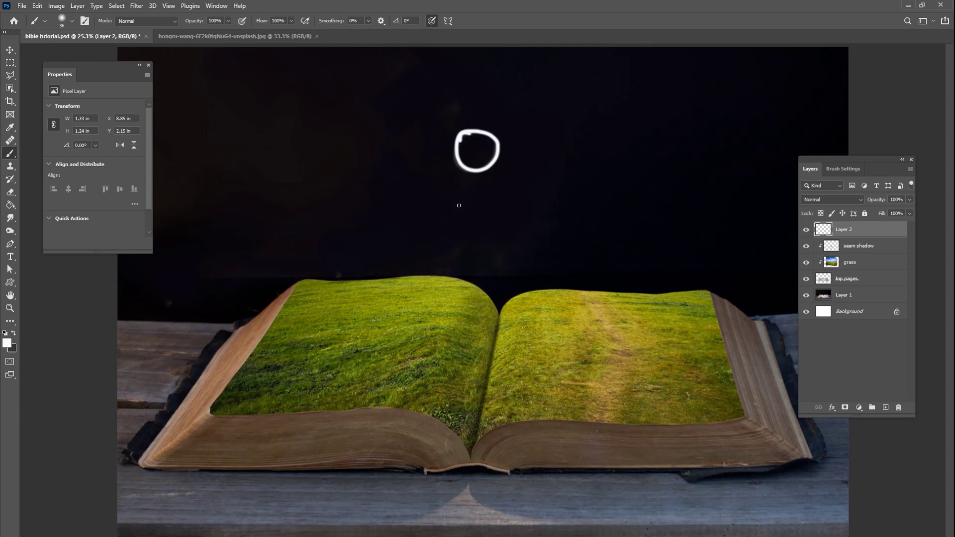
{"action": "mouse_move", "coordinate": [457, 189]}
{"action": "left_mouse_down"}
{"action": "mouse_move", "coordinate": [447, 214]}
{"action": "mouse_move", "coordinate": [481, 210]}
{"action": "left_mouse_up"}
{"action": "left_click_drag", "start_coordinate": [491, 190], "coordinate": [497, 197]}
{"action": "left_click_drag", "start_coordinate": [502, 174], "coordinate": [520, 192]}
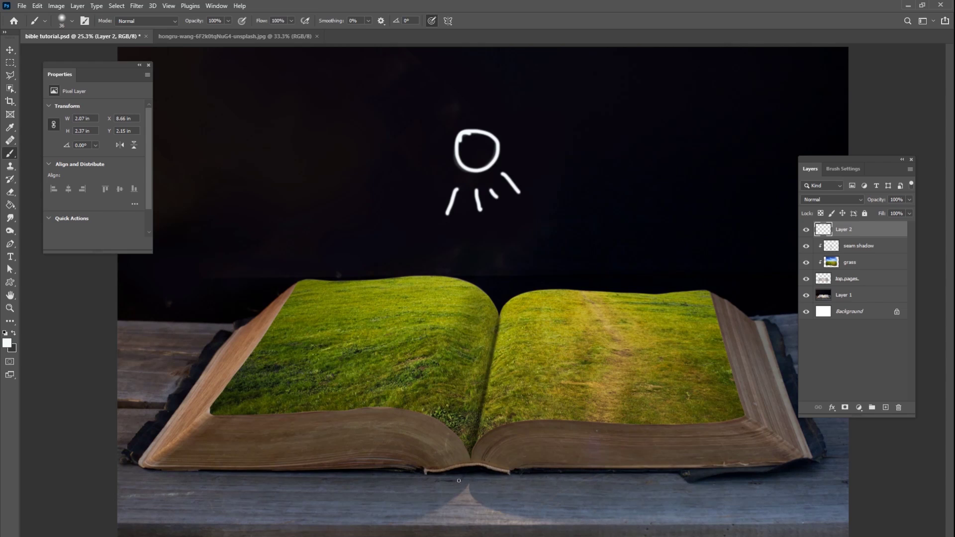
- Mark the light patch on the table and the downward light direction beside the sun in white, and hide the sketch layer
{"action": "mouse_move", "coordinate": [458, 481]}
{"action": "left_mouse_down"}
{"action": "mouse_move", "coordinate": [439, 485]}
{"action": "mouse_move", "coordinate": [527, 529]}
{"action": "mouse_move", "coordinate": [430, 473]}
{"action": "left_mouse_up"}
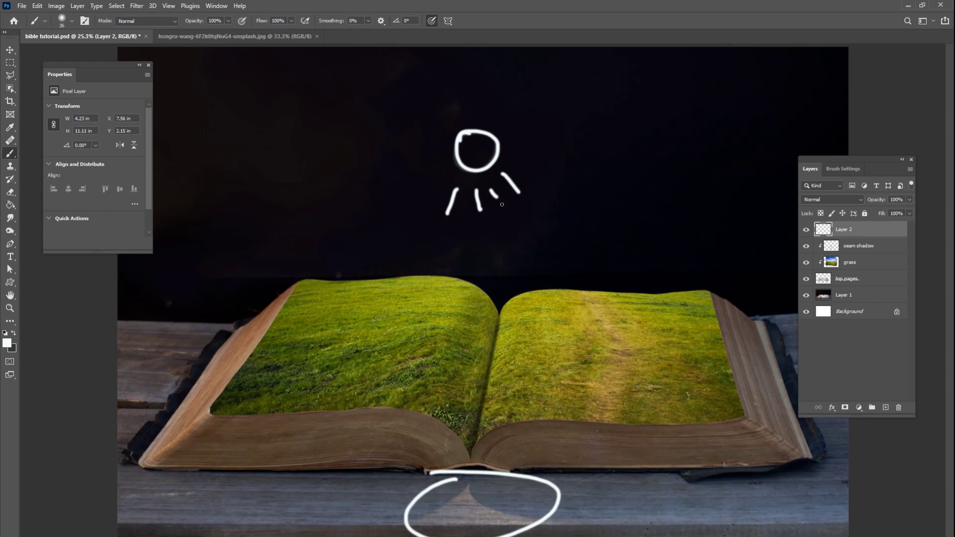
{"action": "left_click_drag", "start_coordinate": [561, 103], "coordinate": [542, 165]}
{"action": "mouse_move", "coordinate": [536, 129]}
{"action": "left_mouse_down"}
{"action": "mouse_move", "coordinate": [537, 147]}
{"action": "mouse_move", "coordinate": [580, 142]}
{"action": "left_mouse_up"}
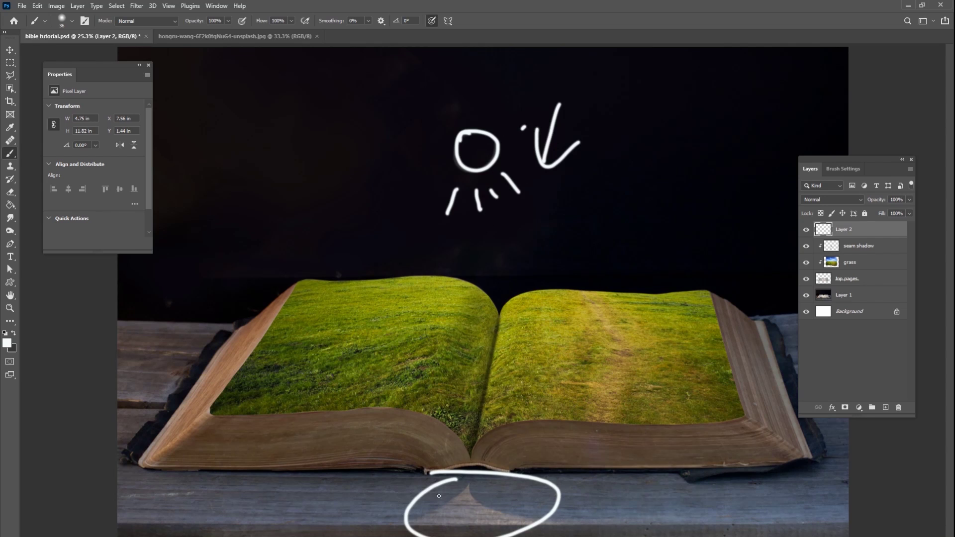
{"action": "mouse_move", "coordinate": [462, 482]}
{"action": "left_mouse_down"}
{"action": "mouse_move", "coordinate": [498, 496]}
{"action": "mouse_move", "coordinate": [480, 505]}
{"action": "left_mouse_up"}
{"action": "left_click", "coordinate": [807, 229]}
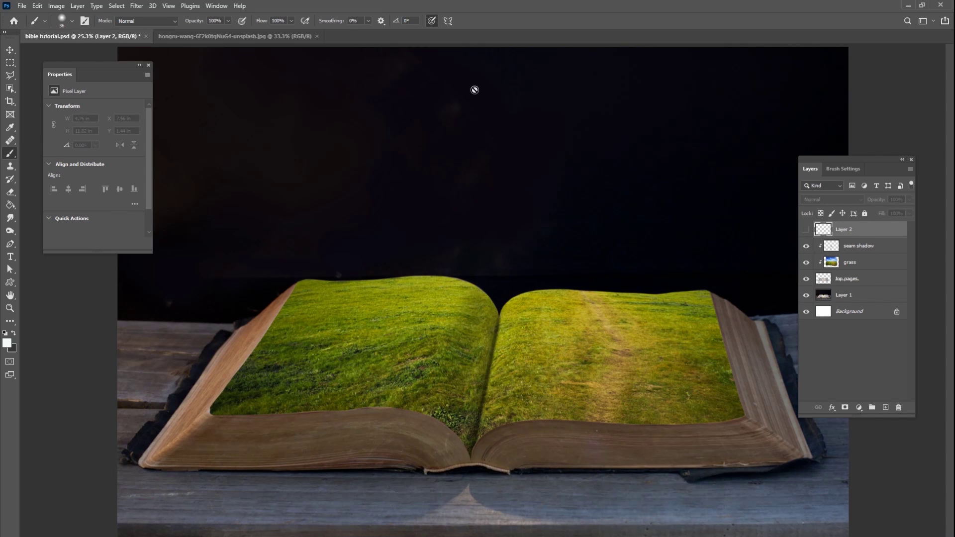
- Mark a spot low in the landscape photo's sky with a white dot, deselect its selection, and return to bible tutorial.psd
{"action": "left_click", "coordinate": [234, 36]}
{"action": "left_click", "coordinate": [523, 263]}
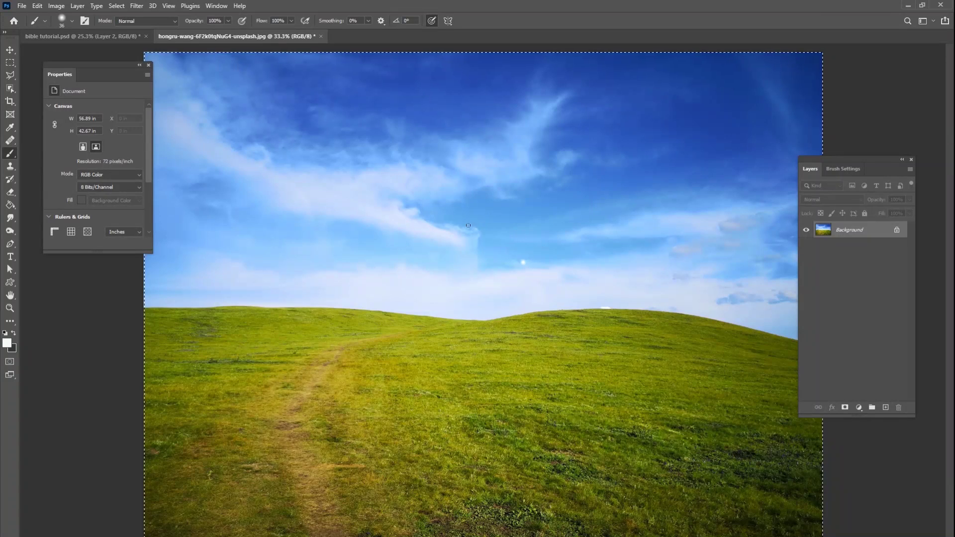
{"action": "left_click", "coordinate": [117, 5]}
{"action": "left_click", "coordinate": [125, 28]}
{"action": "left_click", "coordinate": [106, 36]}
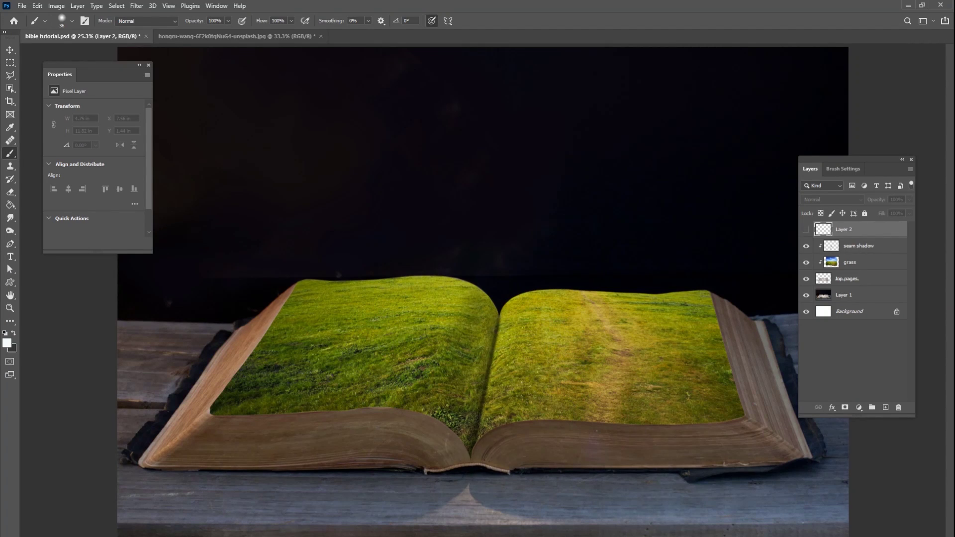
- Switch to Chrome, search Unsplash for "sunset" photos, and look through the results for a suitable sky
{"action": "mouse_move", "coordinate": [378, 536]}
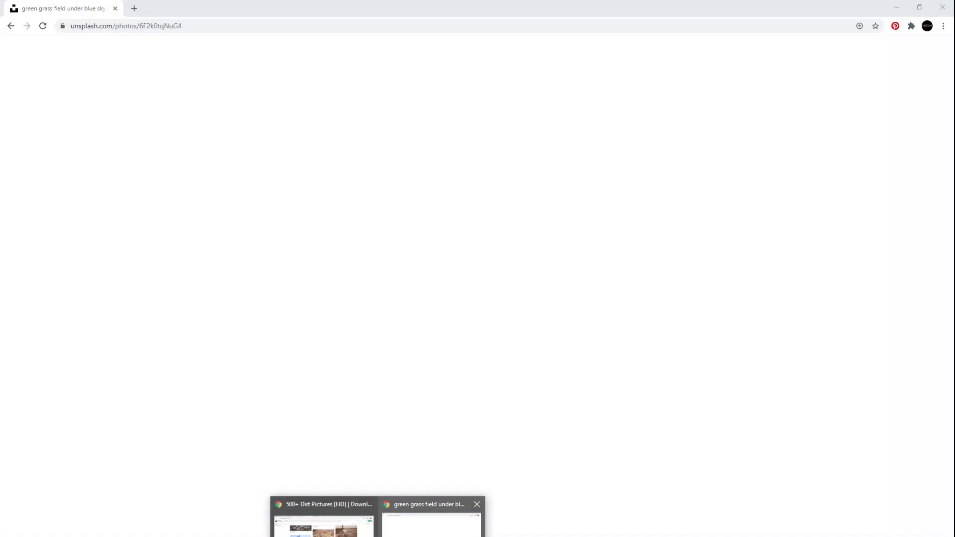
{"action": "left_click", "coordinate": [431, 522]}
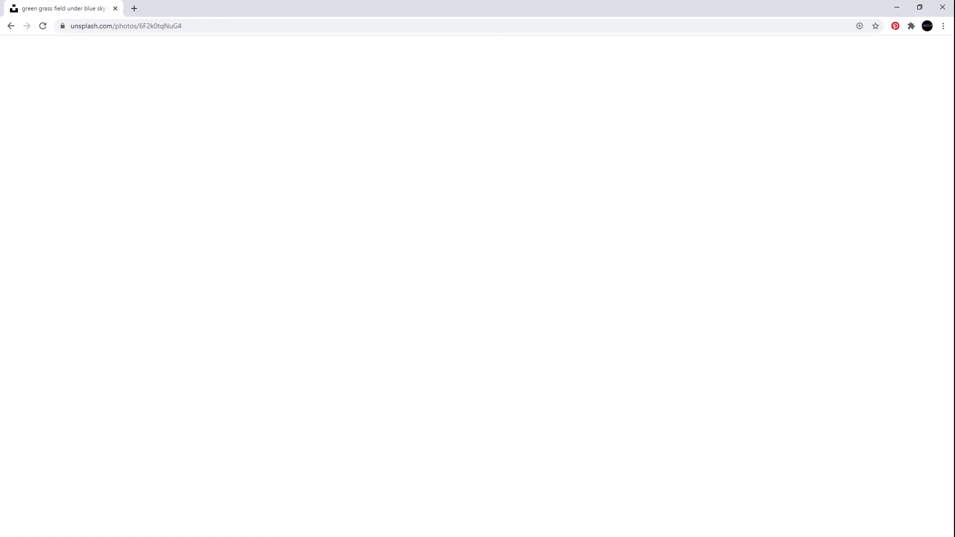
{"action": "left_click", "coordinate": [178, 54]}
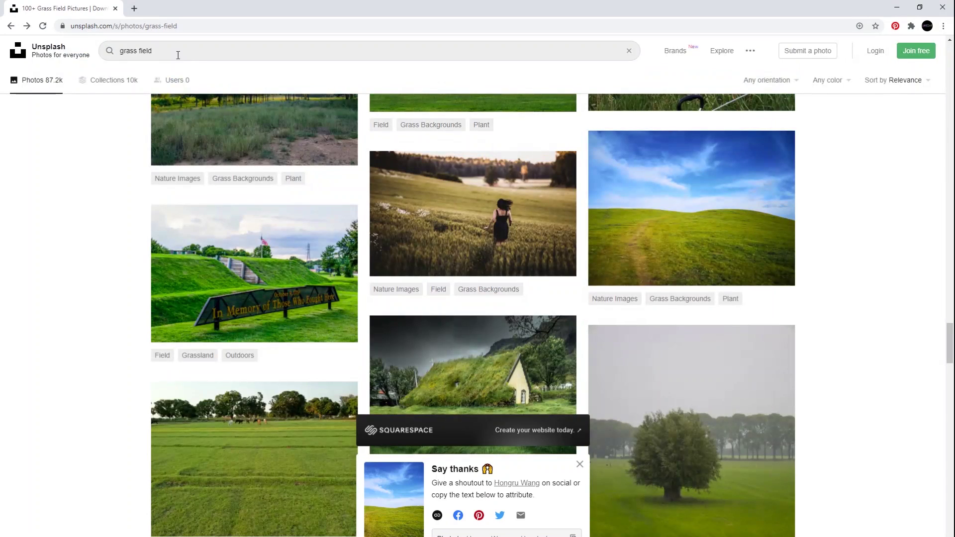
{"action": "left_click", "coordinate": [178, 54]}
{"action": "type", "text": "suns"}
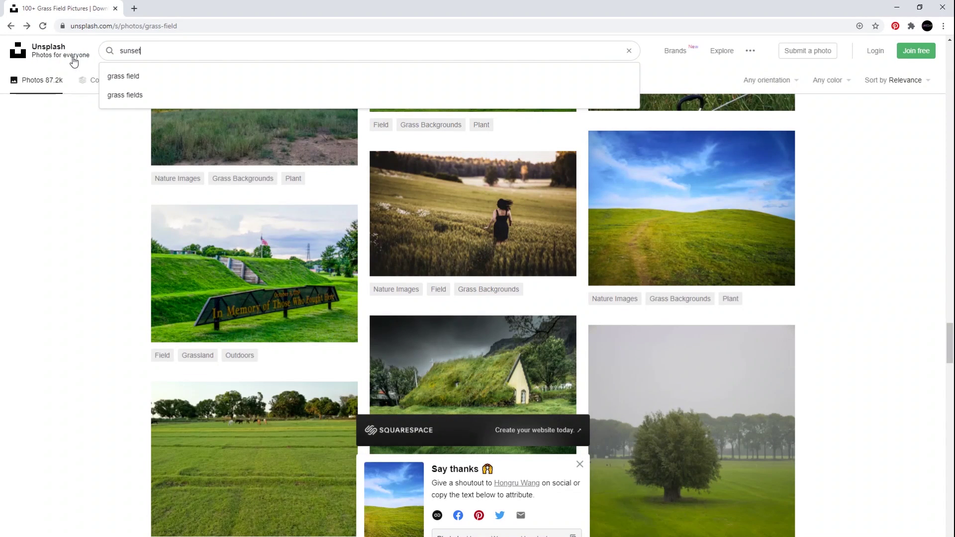
{"action": "type", "text": "et"}
{"action": "key", "text": "Return"}
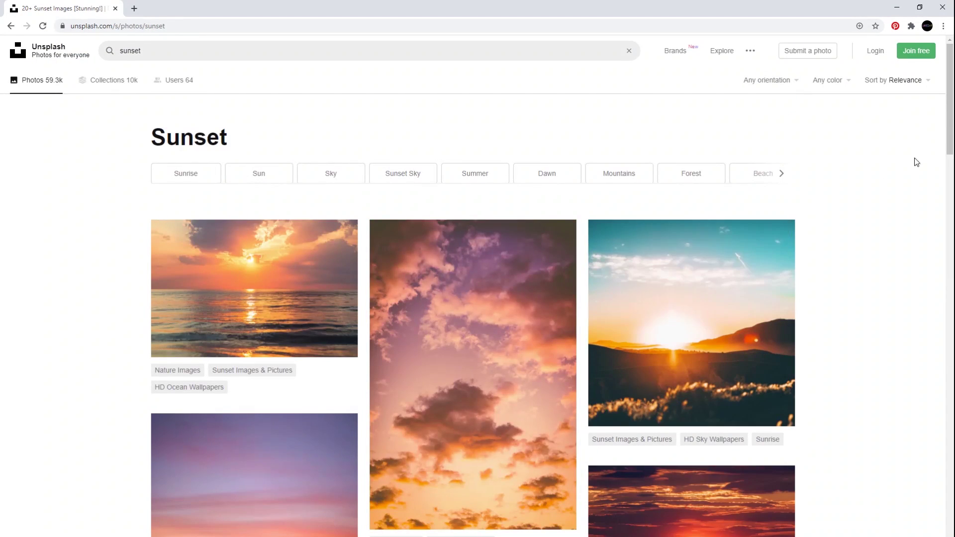
{"action": "scroll", "coordinate": [954, 130], "scroll_direction": "down", "scroll_amount": 10}
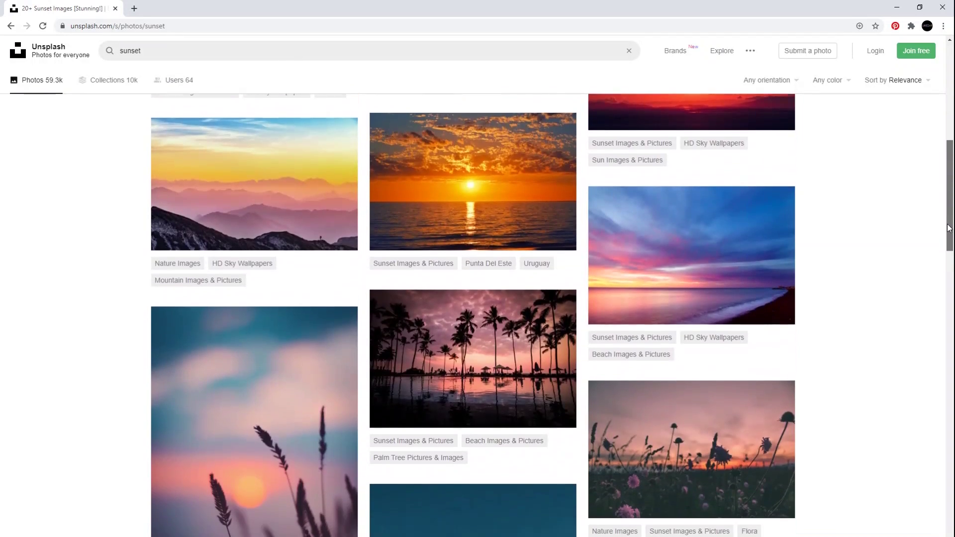
{"action": "scroll", "coordinate": [946, 288], "scroll_direction": "down", "scroll_amount": 15}
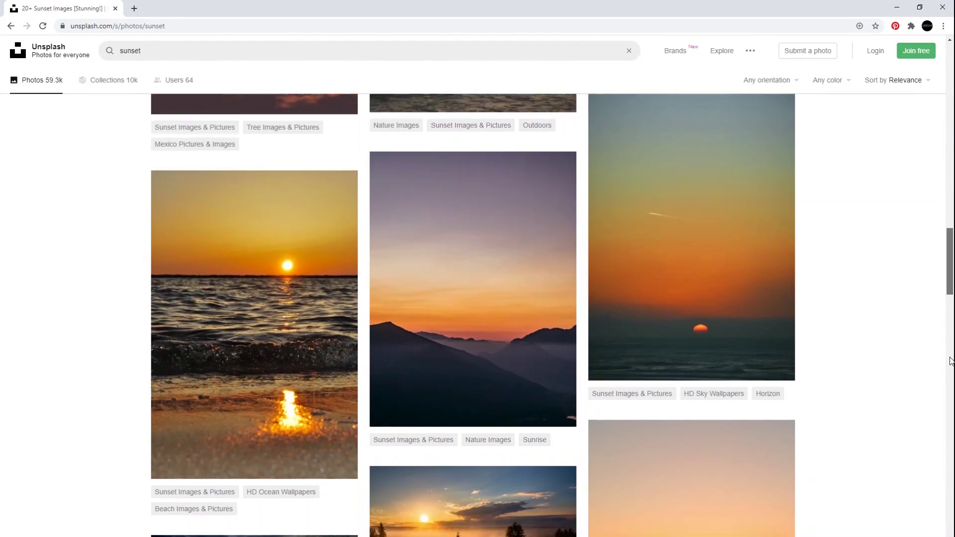
{"action": "scroll", "coordinate": [869, 406], "scroll_direction": "down", "scroll_amount": 5}
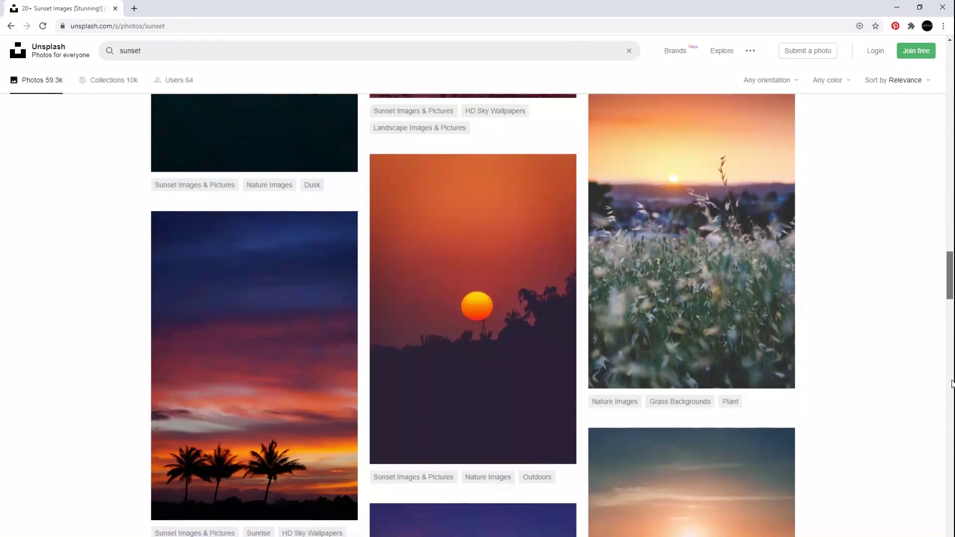
{"action": "left_click_drag", "start_coordinate": [953, 384], "coordinate": [935, 128]}
- Search Unsplash for "dusk" and look through the photos for a suitable sky
{"action": "left_click_drag", "start_coordinate": [160, 52], "coordinate": [83, 64]}
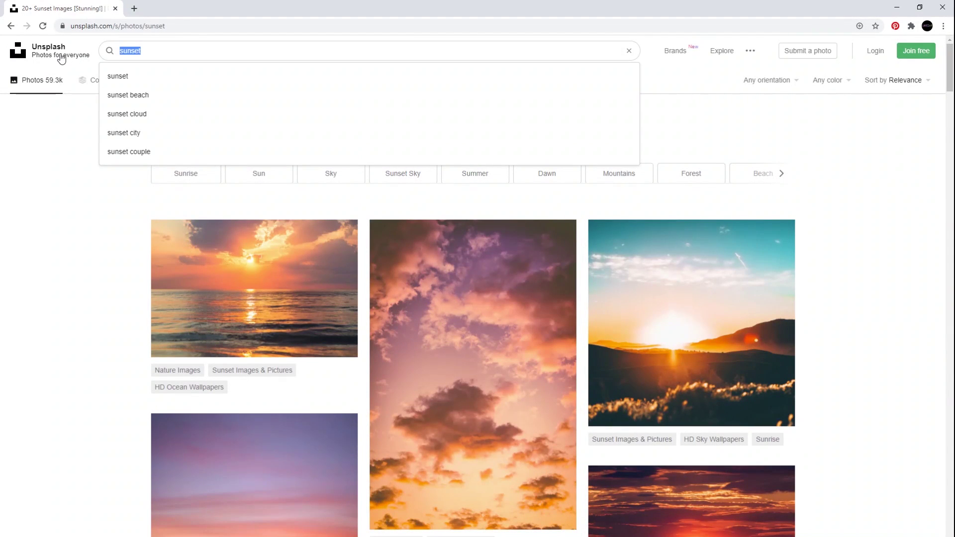
{"action": "key", "text": "Return"}
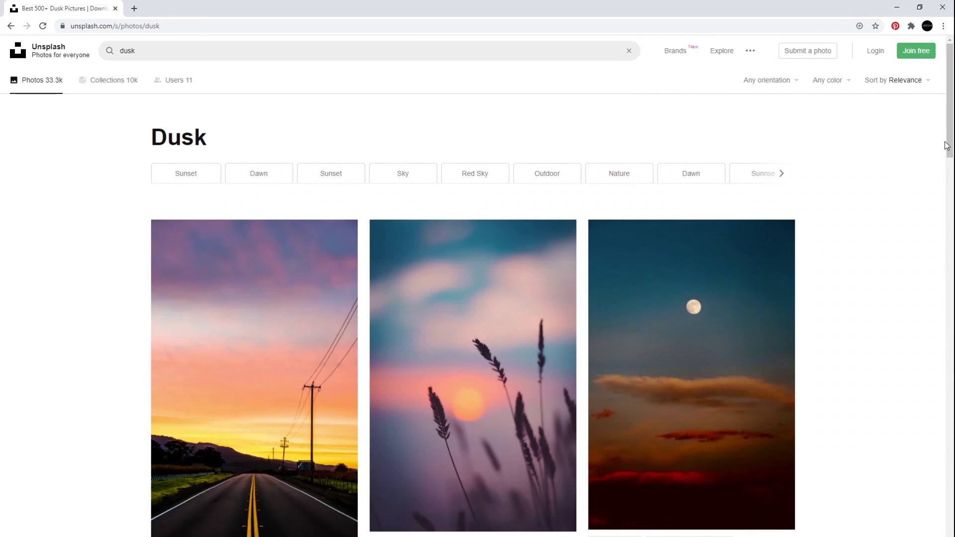
{"action": "scroll", "coordinate": [947, 145], "scroll_direction": "down", "scroll_amount": 8}
{"action": "scroll", "coordinate": [947, 245], "scroll_direction": "down", "scroll_amount": 9}
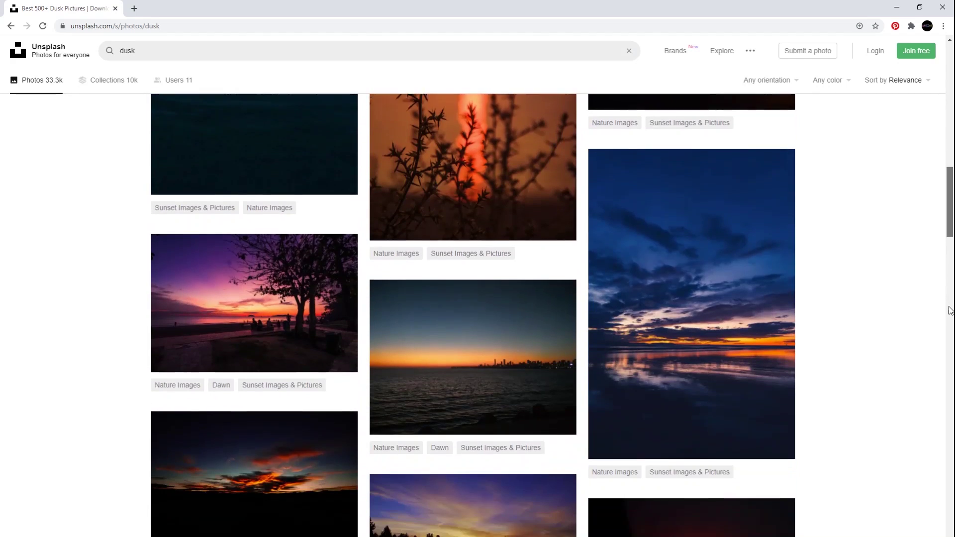
{"action": "scroll", "coordinate": [950, 311], "scroll_direction": "down", "scroll_amount": 15}
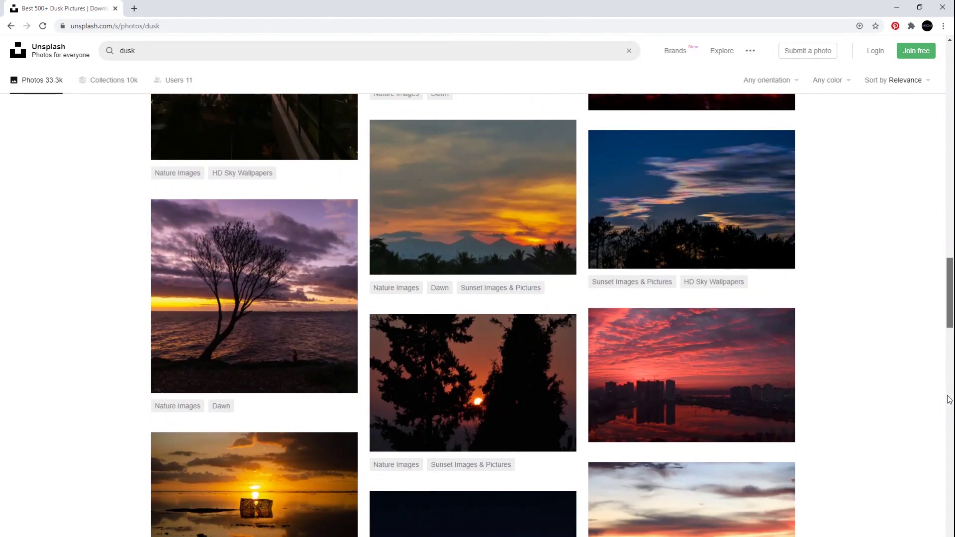
{"action": "left_click_drag", "start_coordinate": [950, 400], "coordinate": [940, 145]}
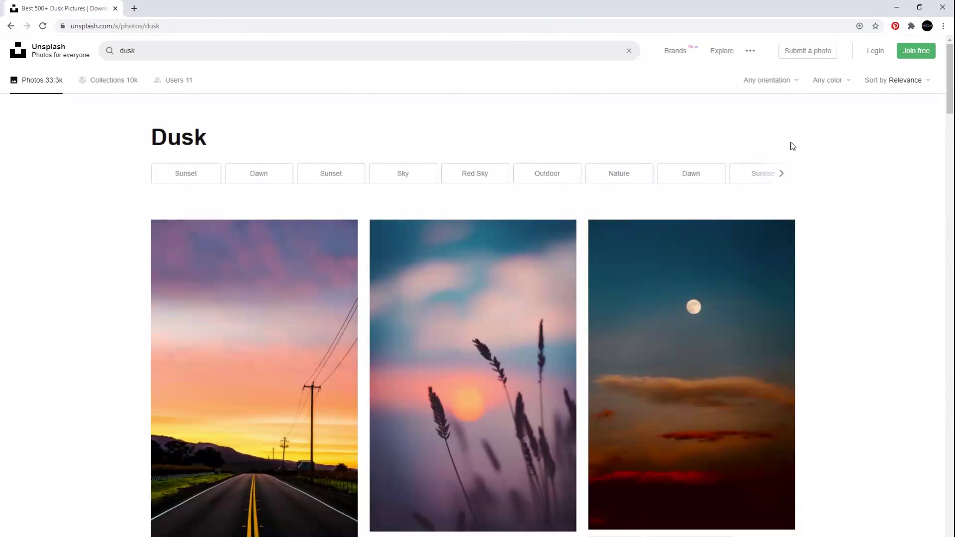
- Search Unsplash for "sky" and open the portrait photo of a low sun over a dark rocky landscape
{"action": "left_click", "coordinate": [154, 55]}
{"action": "type", "text": "sky"}
{"action": "key", "text": "Return"}
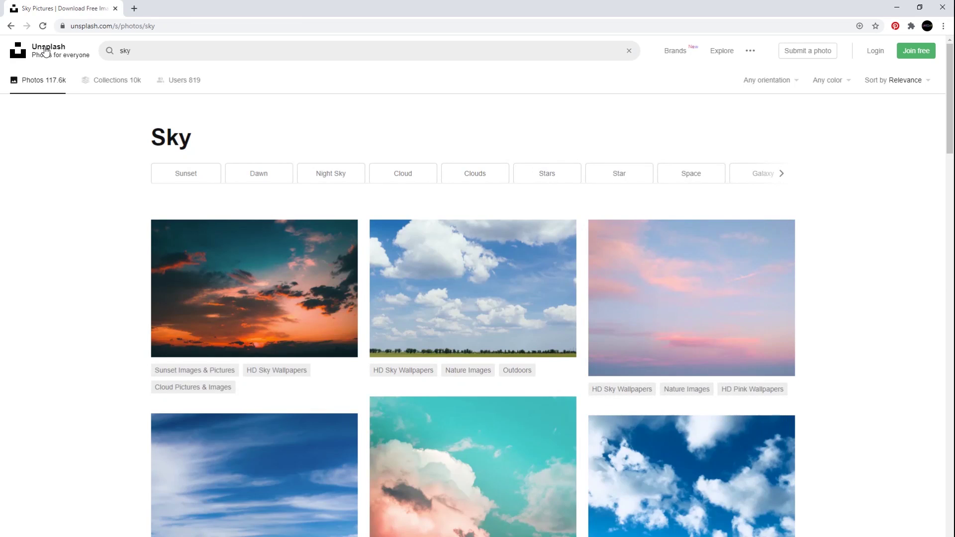
{"action": "scroll", "coordinate": [940, 222], "scroll_direction": "down", "scroll_amount": 15}
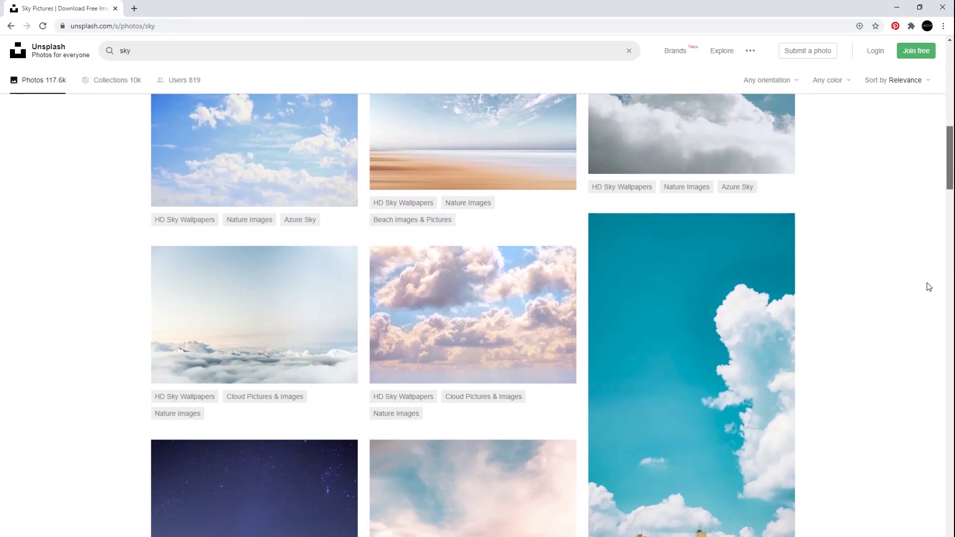
{"action": "scroll", "coordinate": [932, 323], "scroll_direction": "down", "scroll_amount": 15}
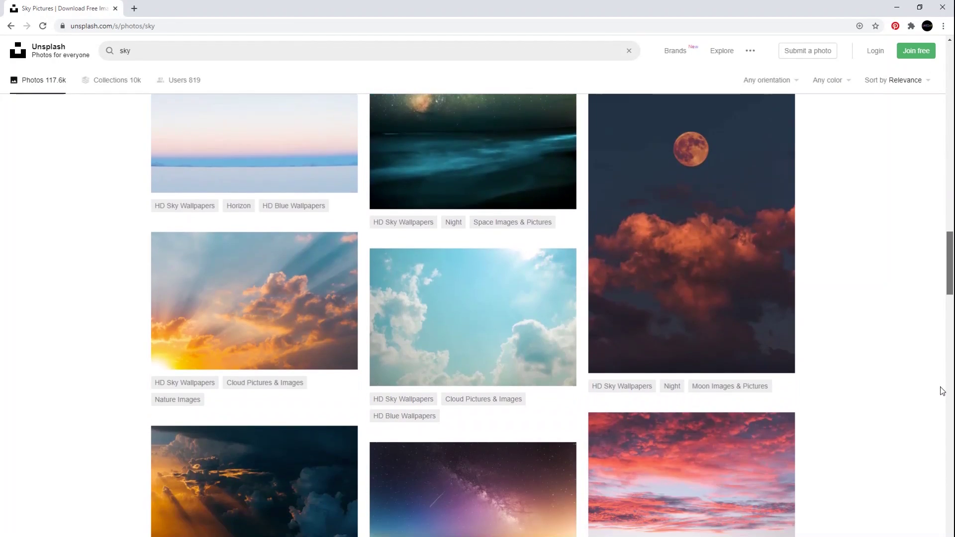
{"action": "scroll", "coordinate": [946, 409], "scroll_direction": "down", "scroll_amount": 15}
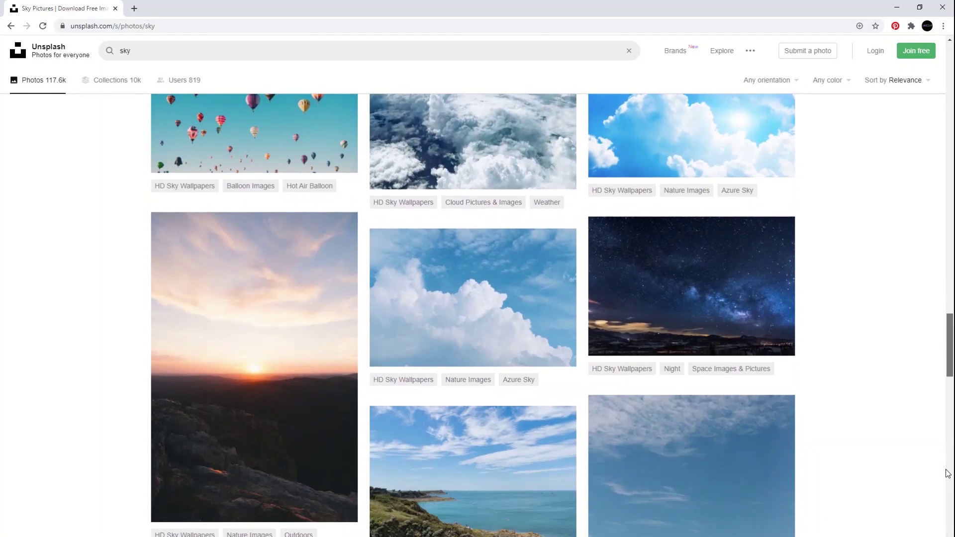
{"action": "scroll", "coordinate": [948, 476], "scroll_direction": "down", "scroll_amount": 2}
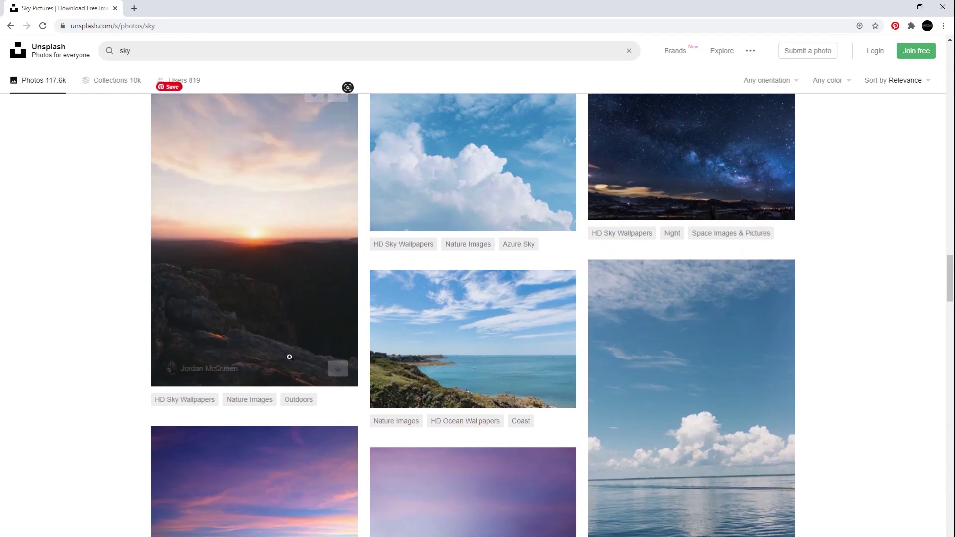
{"action": "left_click", "coordinate": [287, 332]}
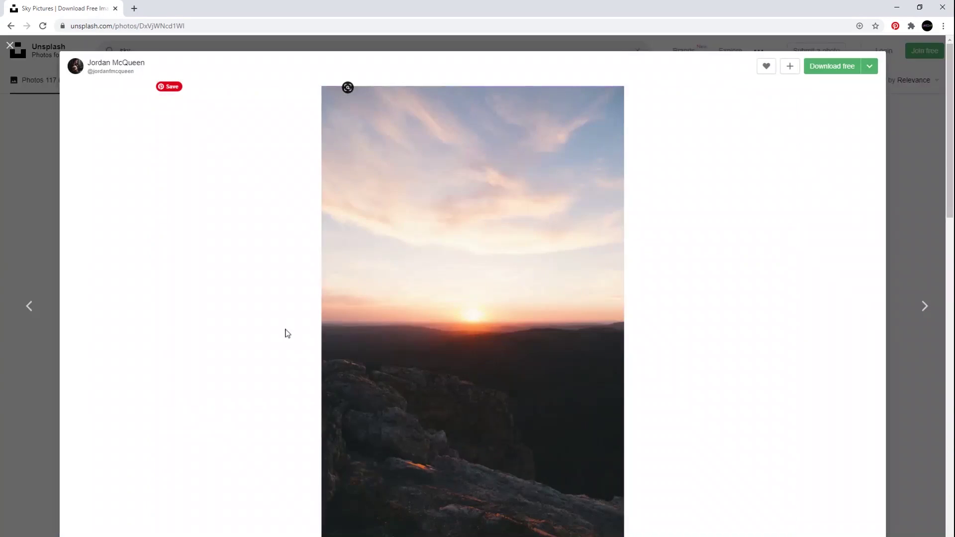
- Download the low-sun sky photo, copy the whole image in Photoshop, and paste it into bible tutorial.psd as a new layer
{"action": "left_click", "coordinate": [841, 71]}
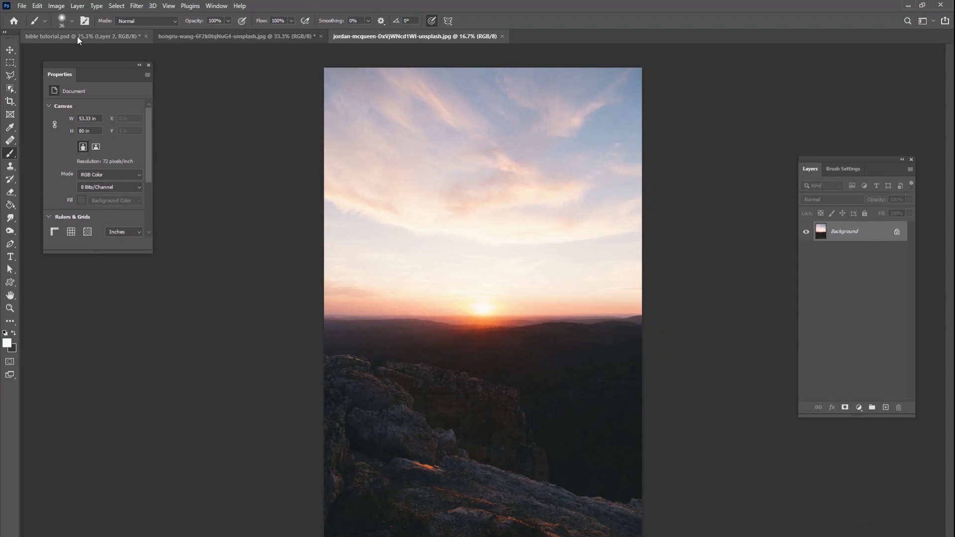
{"action": "left_click", "coordinate": [119, 6]}
{"action": "left_click", "coordinate": [125, 19]}
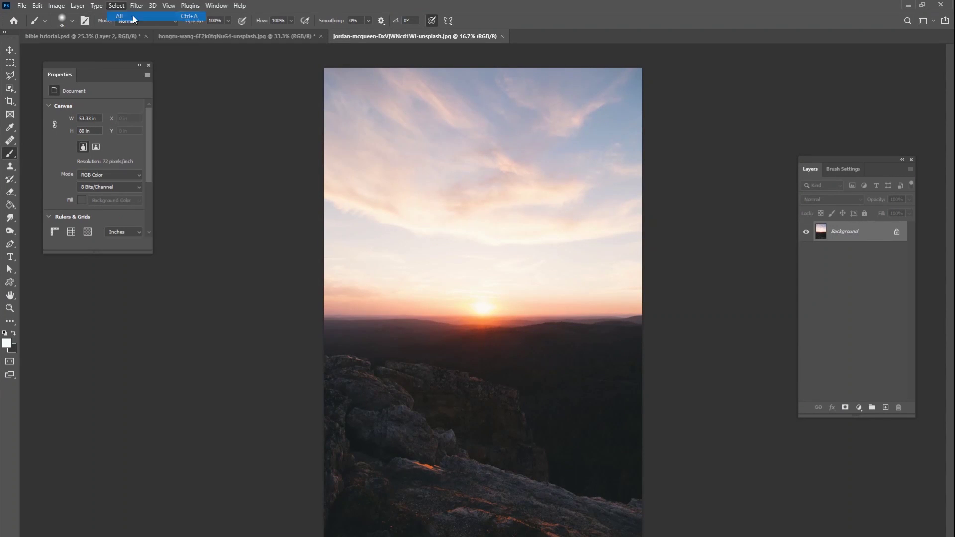
{"action": "left_click", "coordinate": [91, 38]}
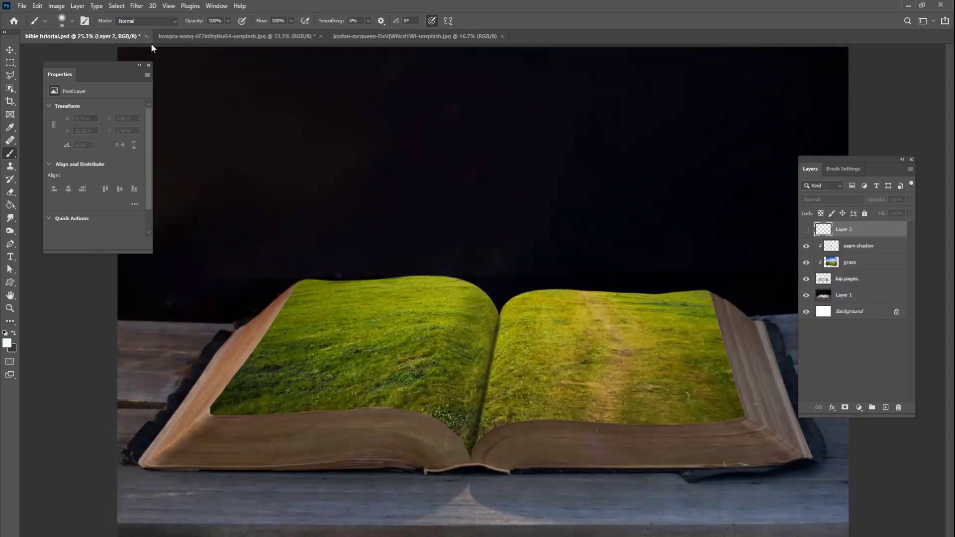
{"action": "key", "text": "ctrl+minus"}
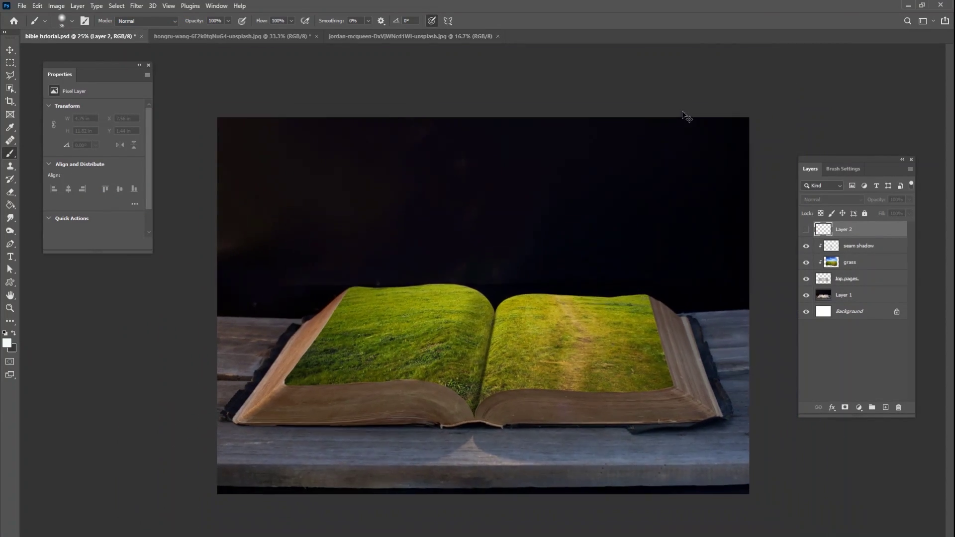
{"action": "key", "text": "ctrl+v"}
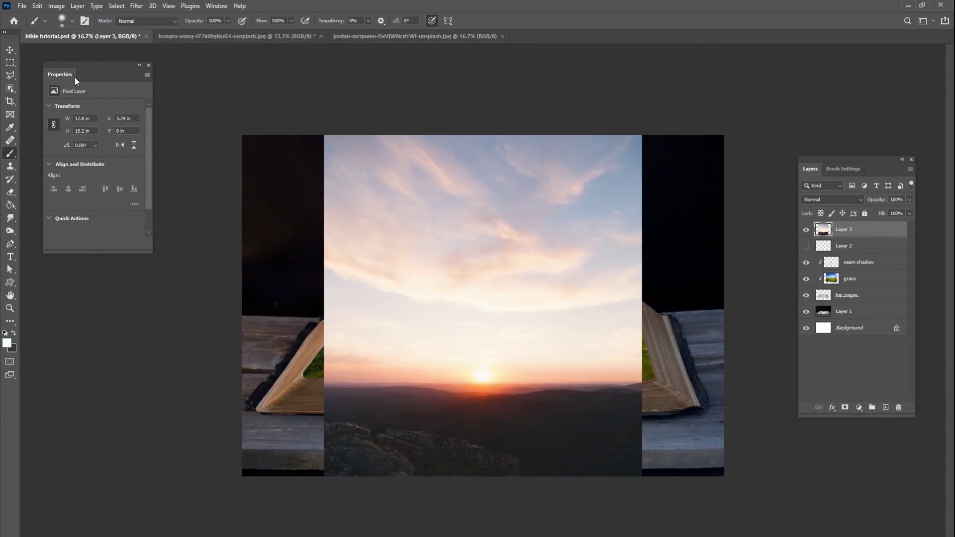
- Move and stretch the pasted sky photo to about 19.3 by 20.4 in so it covers the width of the book scene
{"action": "left_click", "coordinate": [9, 50]}
{"action": "left_click_drag", "start_coordinate": [533, 363], "coordinate": [512, 335]}
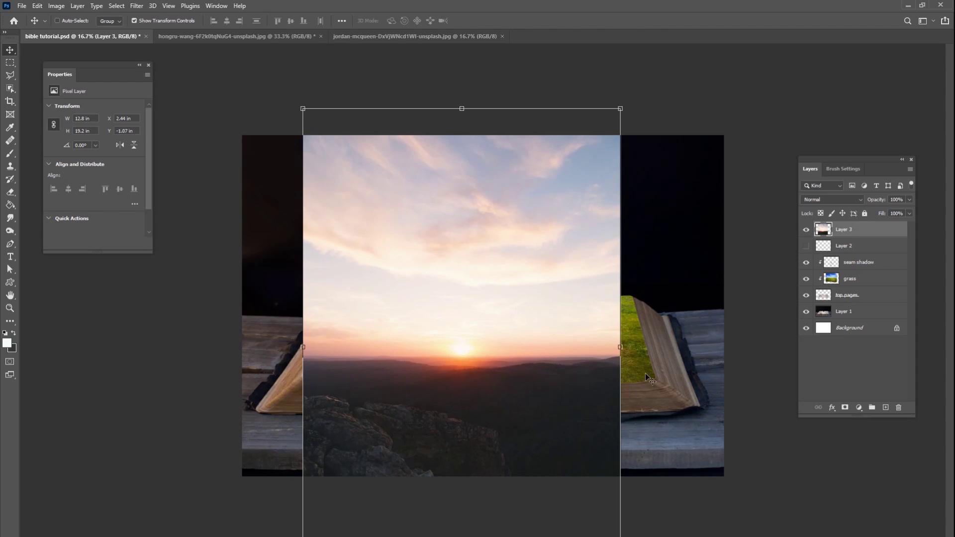
{"action": "left_click_drag", "start_coordinate": [622, 348], "coordinate": [641, 348]}
{"action": "left_click_drag", "start_coordinate": [641, 346], "coordinate": [649, 326]}
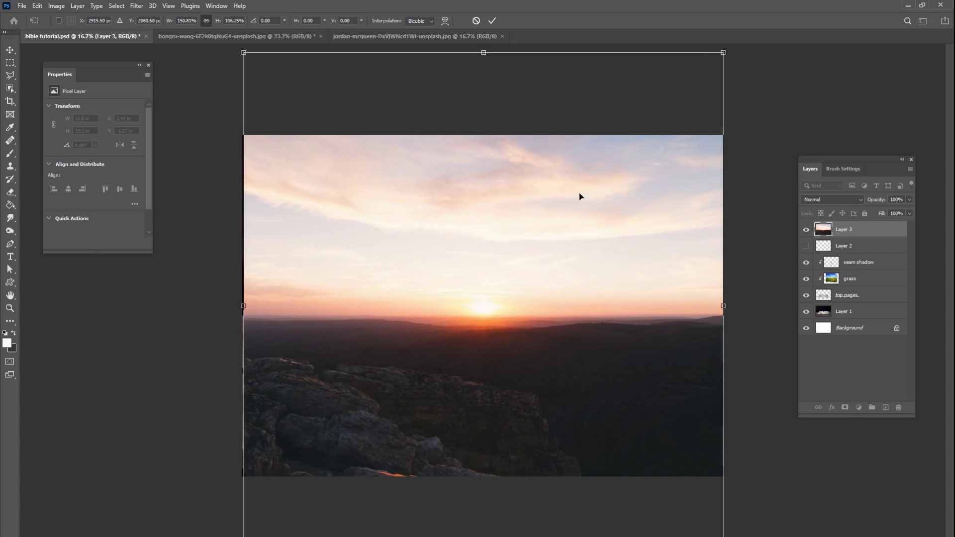
{"action": "left_click", "coordinate": [492, 20]}
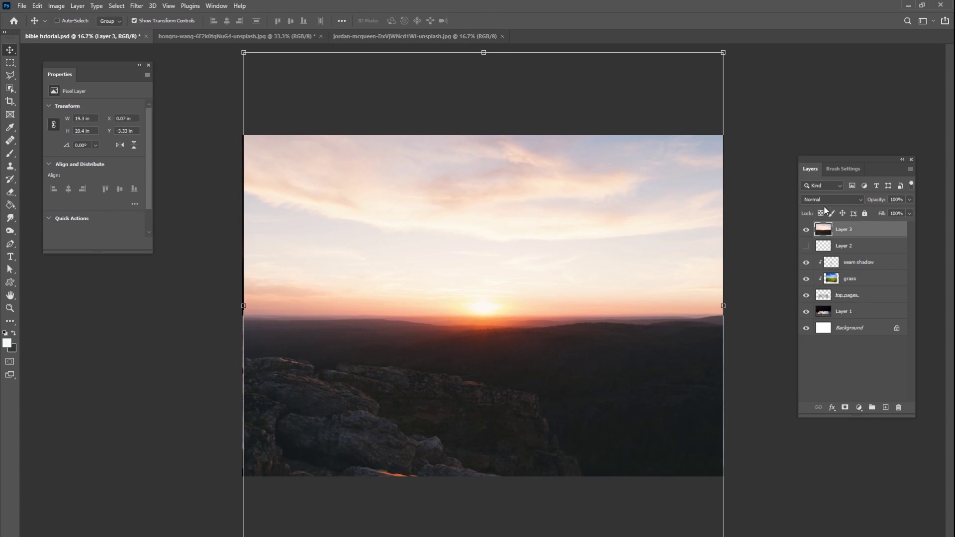
- Set the sky layer's blend mode to Screen and move it up so its horizon lies just above the book
{"action": "left_click", "coordinate": [826, 200]}
{"action": "left_click", "coordinate": [808, 278]}
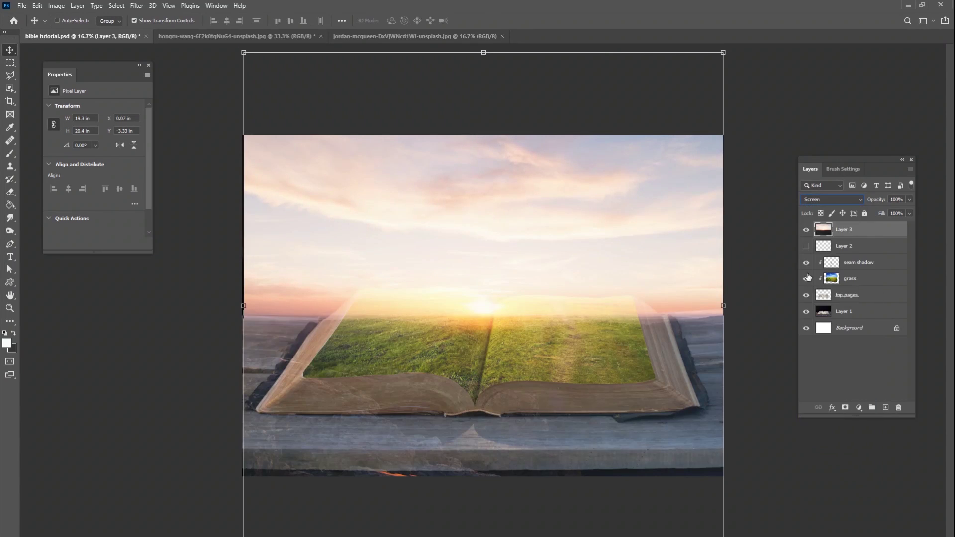
{"action": "left_click_drag", "start_coordinate": [574, 371], "coordinate": [573, 340]}
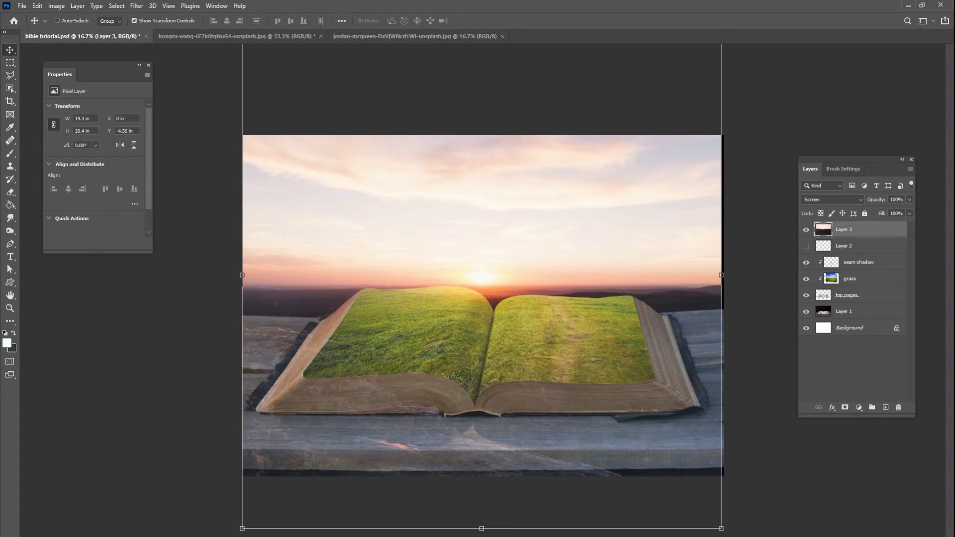
- Stretch the sky layer to about 19.51 by 26.69 in and shift it down to bring more clouds into the canvas
{"action": "left_click_drag", "start_coordinate": [482, 529], "coordinate": [482, 536]}
{"action": "left_click_drag", "start_coordinate": [516, 476], "coordinate": [513, 454]}
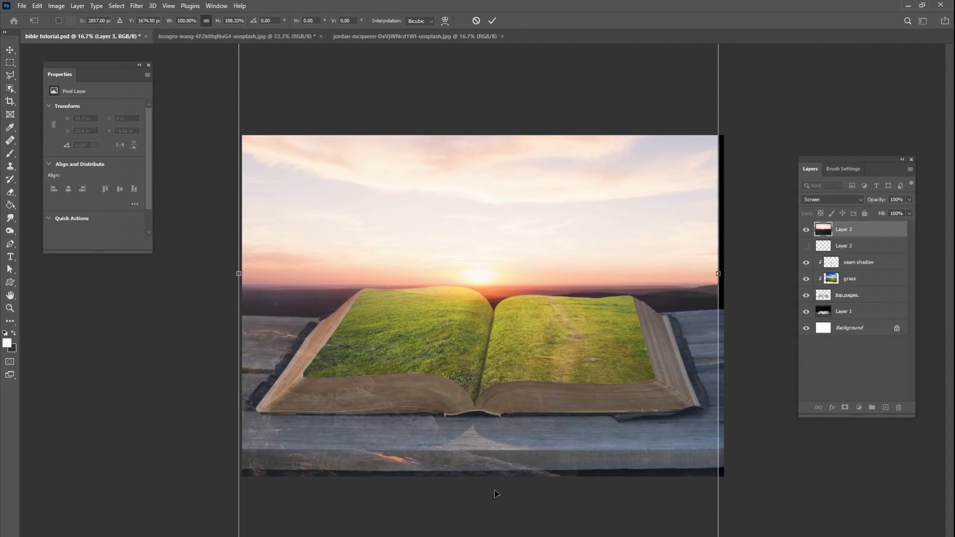
{"action": "left_click_drag", "start_coordinate": [496, 494], "coordinate": [496, 385]}
{"action": "left_click_drag", "start_coordinate": [481, 439], "coordinate": [482, 536]}
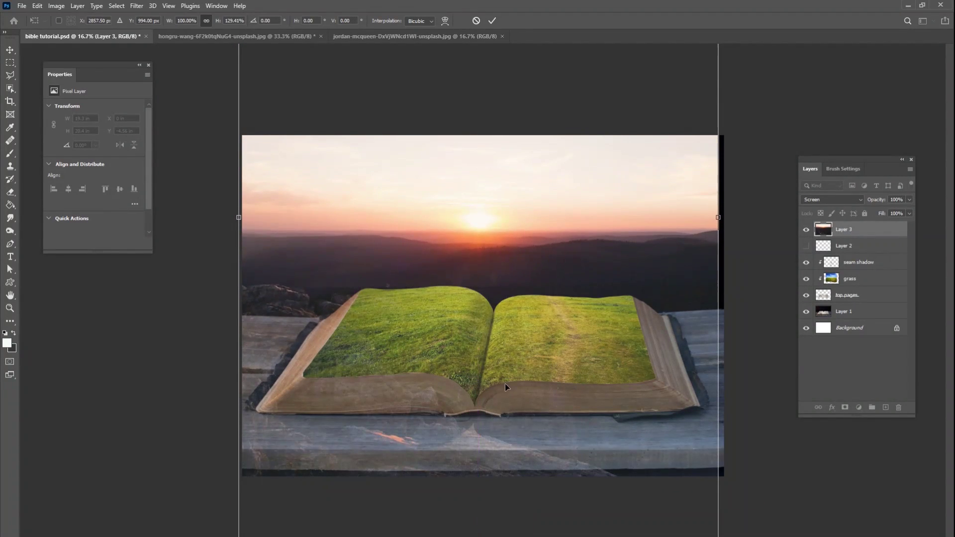
{"action": "left_click_drag", "start_coordinate": [505, 387], "coordinate": [531, 442]}
{"action": "left_click_drag", "start_coordinate": [719, 291], "coordinate": [722, 275]}
{"action": "left_click", "coordinate": [492, 20]}
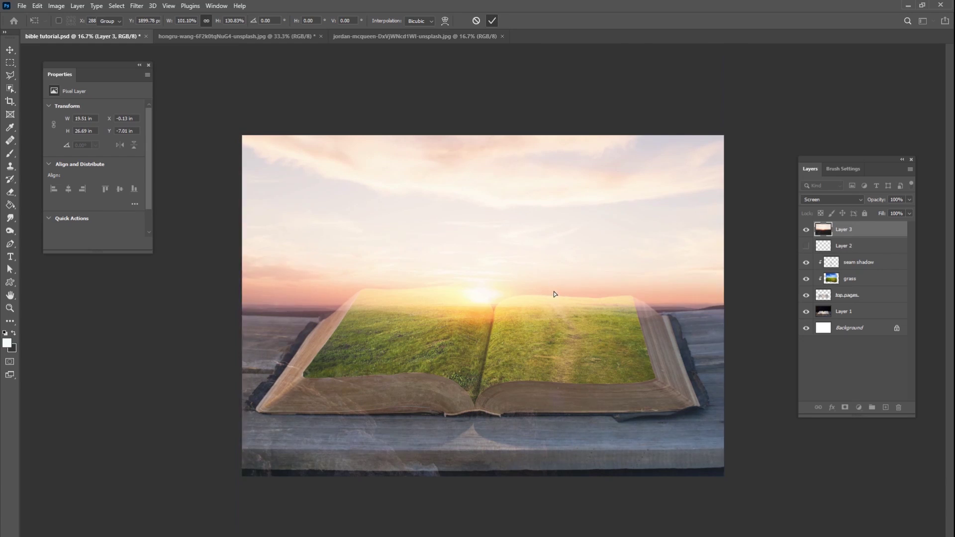
{"action": "left_click_drag", "start_coordinate": [550, 299], "coordinate": [535, 172]}
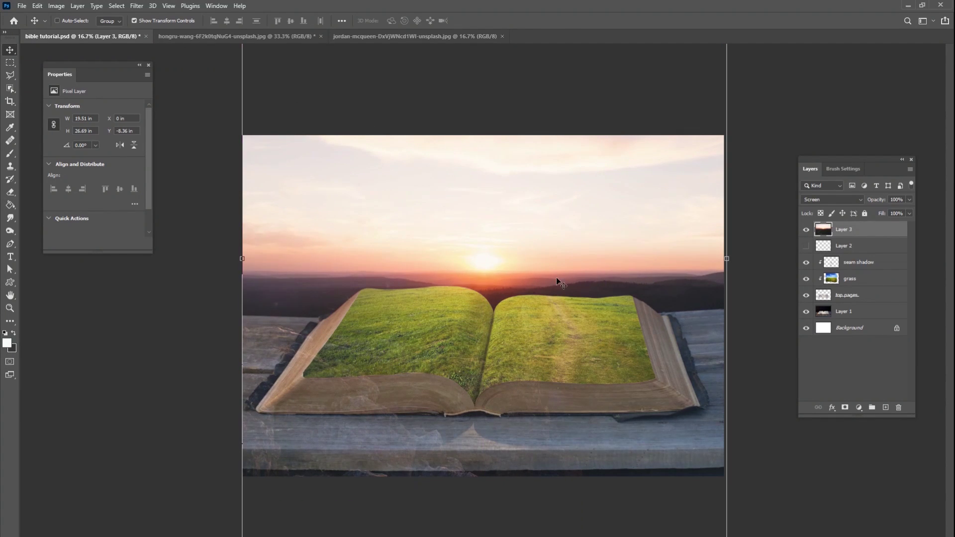
{"action": "left_click_drag", "start_coordinate": [559, 262], "coordinate": [557, 354]}
- Apply Shadows/Highlights to the sky layer with a Shadows amount of 0% and a Highlights amount of 15%
{"action": "left_click", "coordinate": [59, 6]}
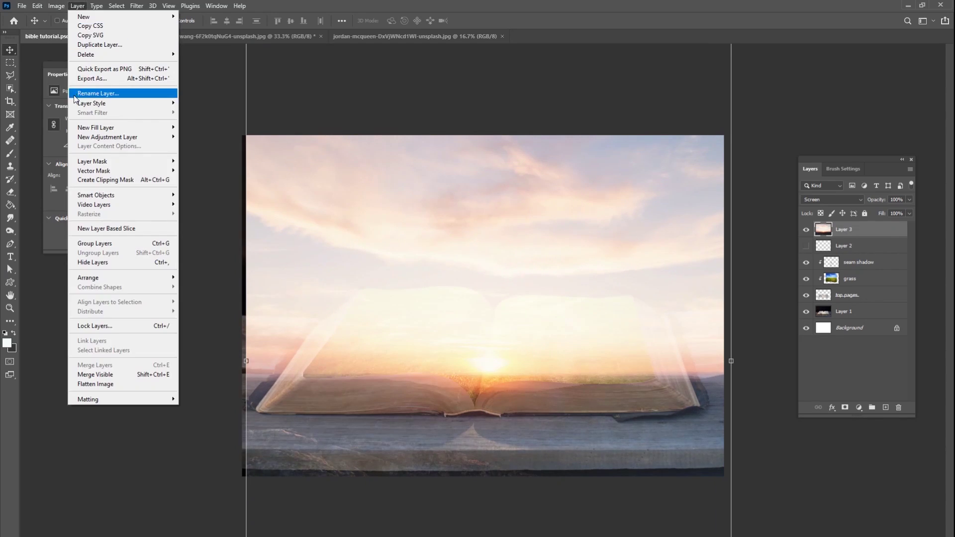
{"action": "mouse_move", "coordinate": [104, 35]}
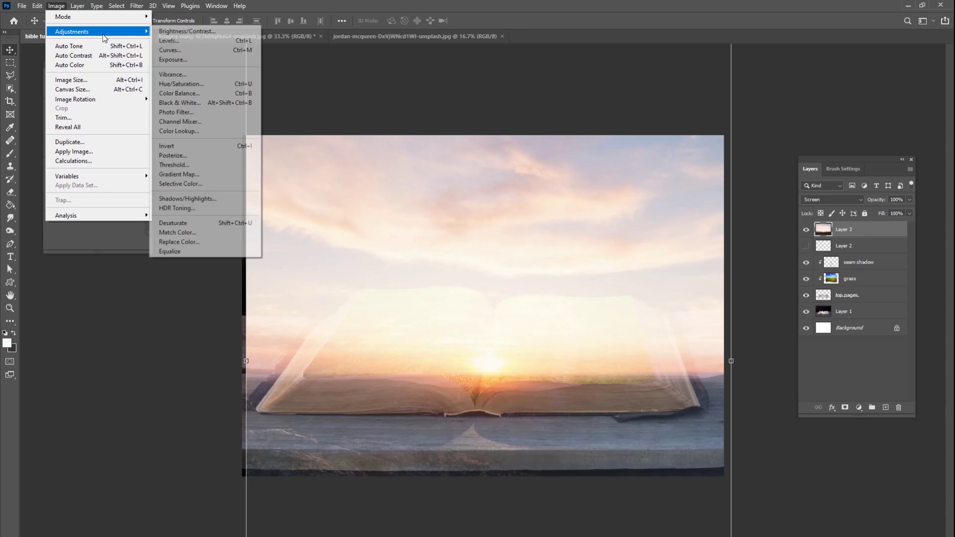
{"action": "left_click", "coordinate": [188, 198]}
{"action": "left_click_drag", "start_coordinate": [619, 256], "coordinate": [635, 256]}
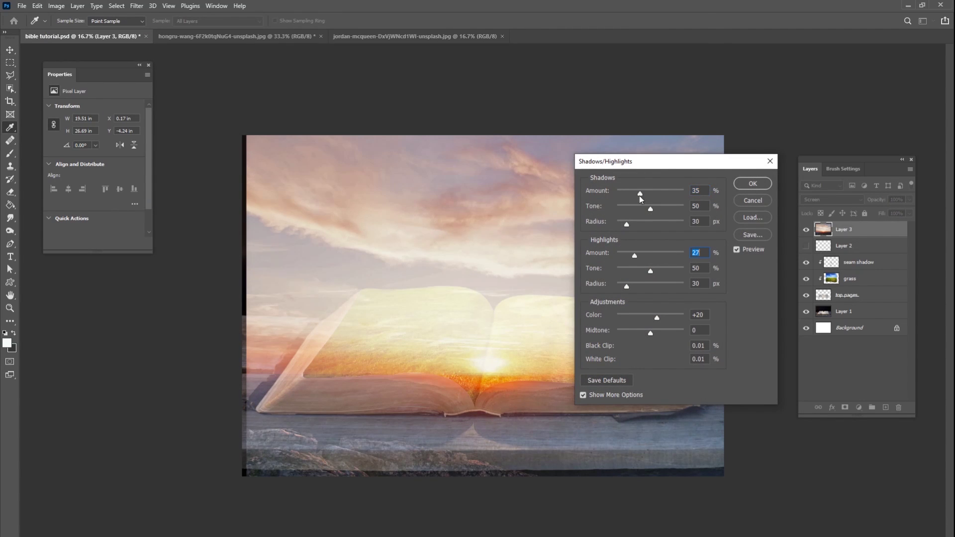
{"action": "left_click_drag", "start_coordinate": [592, 199], "coordinate": [592, 198]}
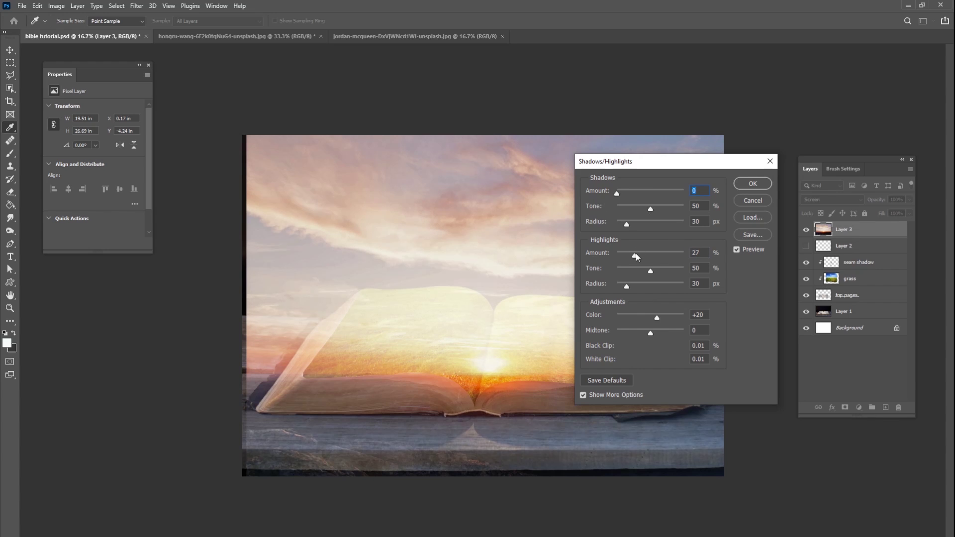
{"action": "left_click_drag", "start_coordinate": [635, 255], "coordinate": [627, 255]}
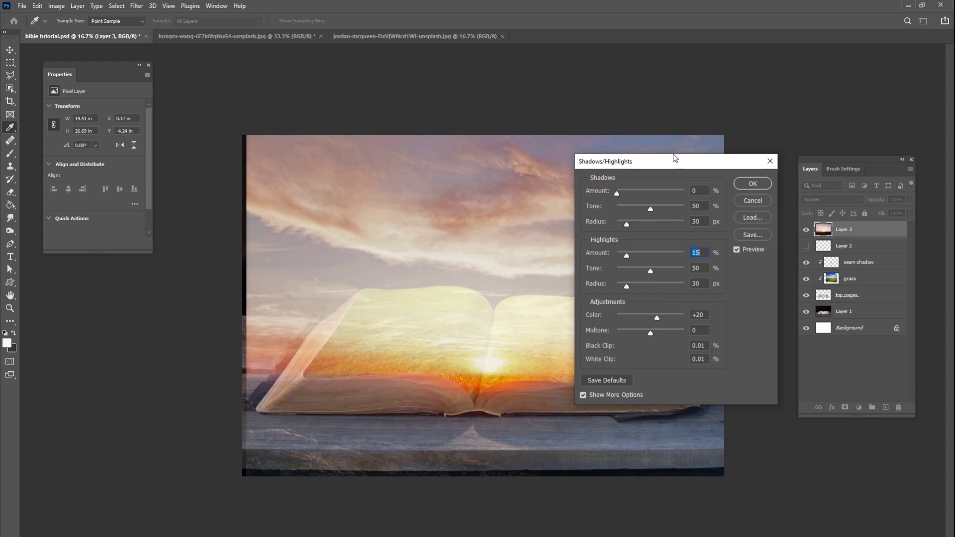
{"action": "left_click_drag", "start_coordinate": [675, 159], "coordinate": [699, 172]}
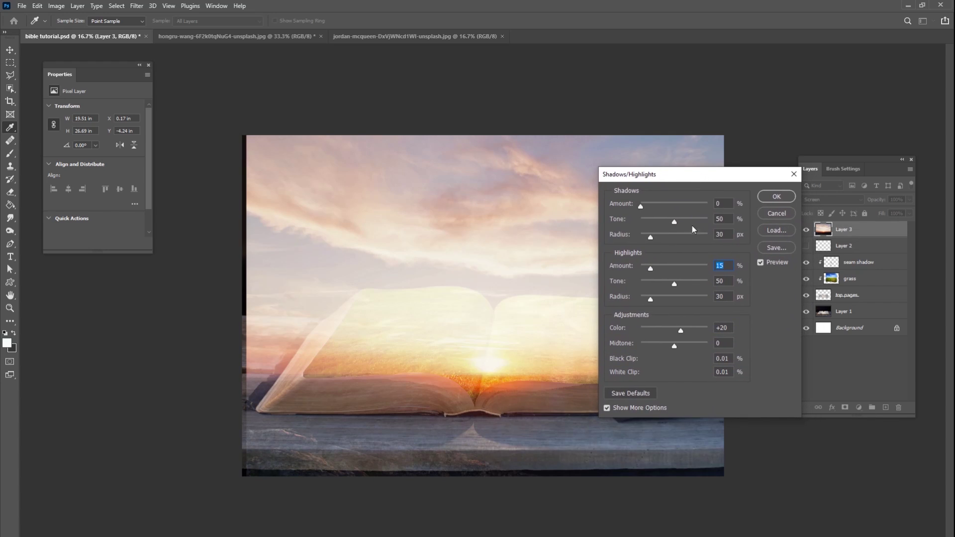
{"action": "left_click", "coordinate": [780, 197]}
- Move the sky layer up so the sun and horizon sit just above the book, and compare the scene without it
{"action": "left_click_drag", "start_coordinate": [499, 379], "coordinate": [602, 299]}
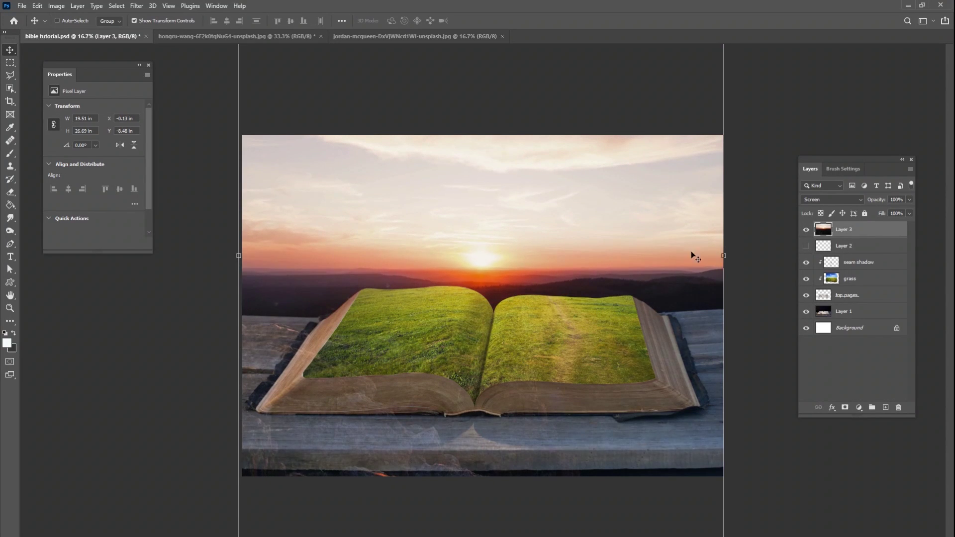
{"action": "left_click", "coordinate": [809, 233]}
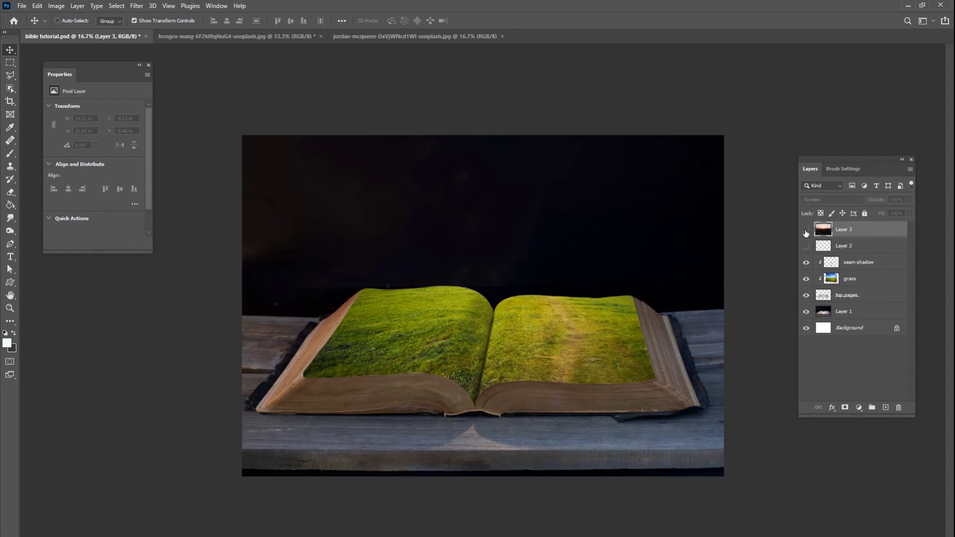
{"action": "left_click", "coordinate": [808, 232]}
{"action": "left_click", "coordinate": [805, 231]}
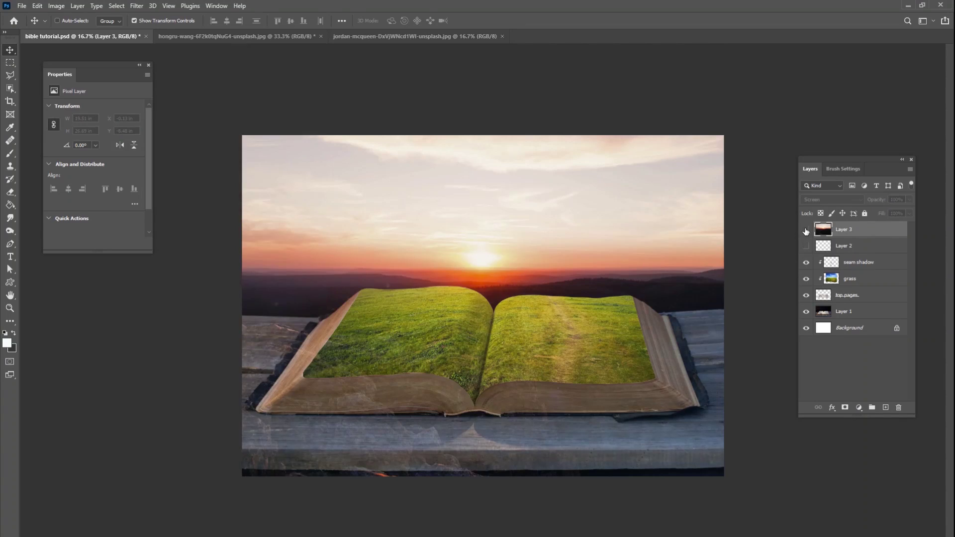
{"action": "left_click", "coordinate": [805, 231]}
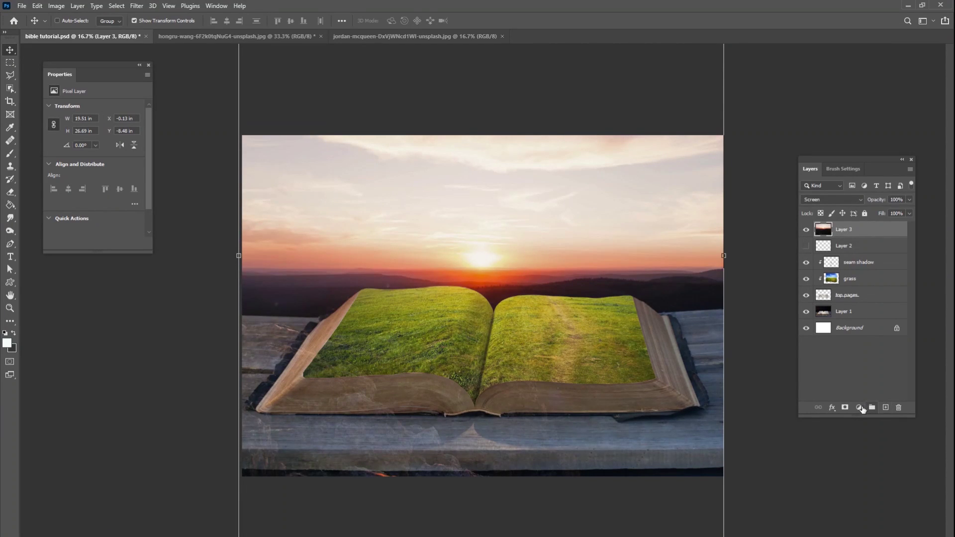
- Add a Levels adjustment clipped to the sky layer with midtones 0.93 and output black 55, and compare it on and off
{"action": "left_click", "coordinate": [860, 408]}
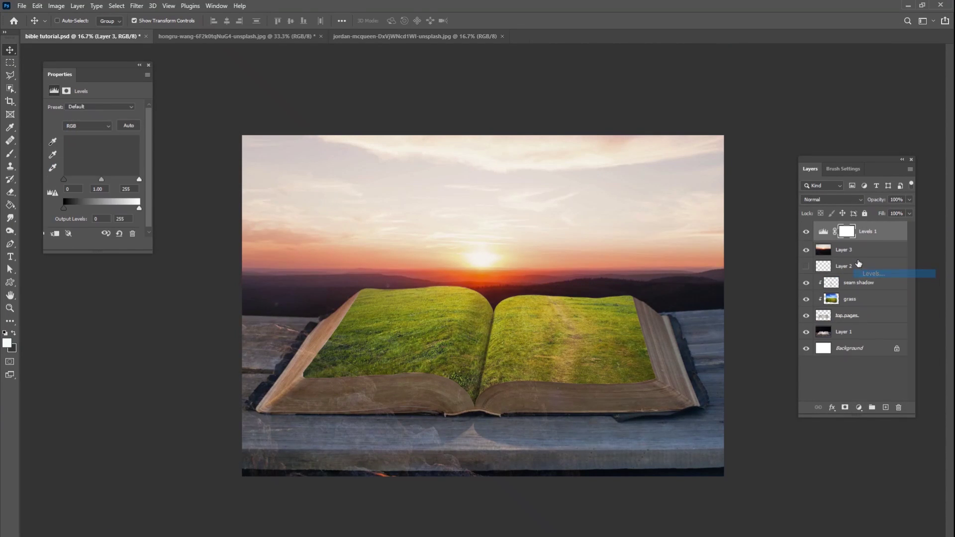
{"action": "left_click", "coordinate": [870, 274]}
{"action": "left_click_drag", "start_coordinate": [64, 208], "coordinate": [79, 201]}
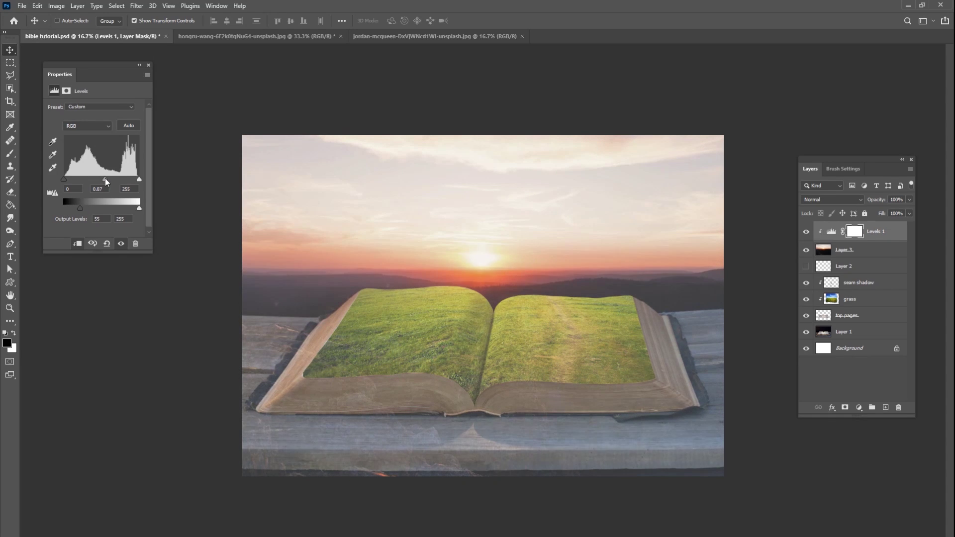
{"action": "left_click", "coordinate": [806, 232]}
{"action": "left_click", "coordinate": [806, 231]}
{"action": "left_click", "coordinate": [806, 253]}
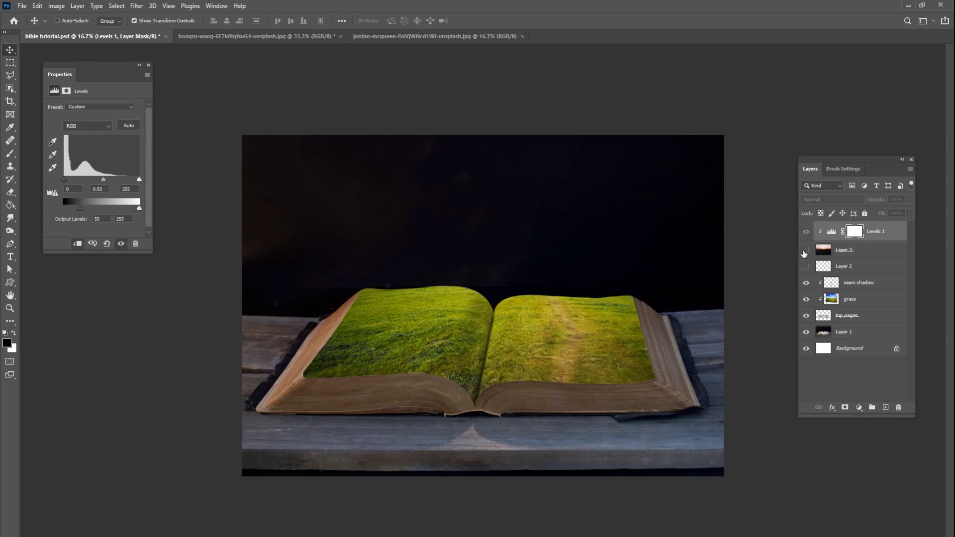
{"action": "left_click", "coordinate": [806, 254]}
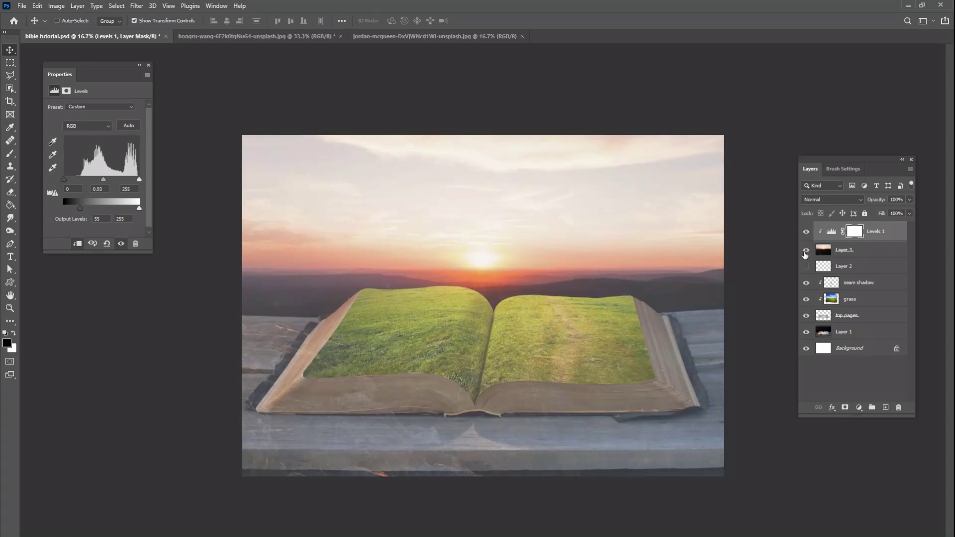
- Add a mask to the sky layer and draw a vertical black gradient from the canvas's lower edge up to the sun
{"action": "left_click", "coordinate": [860, 253]}
{"action": "left_click", "coordinate": [845, 408]}
{"action": "left_click", "coordinate": [10, 205]}
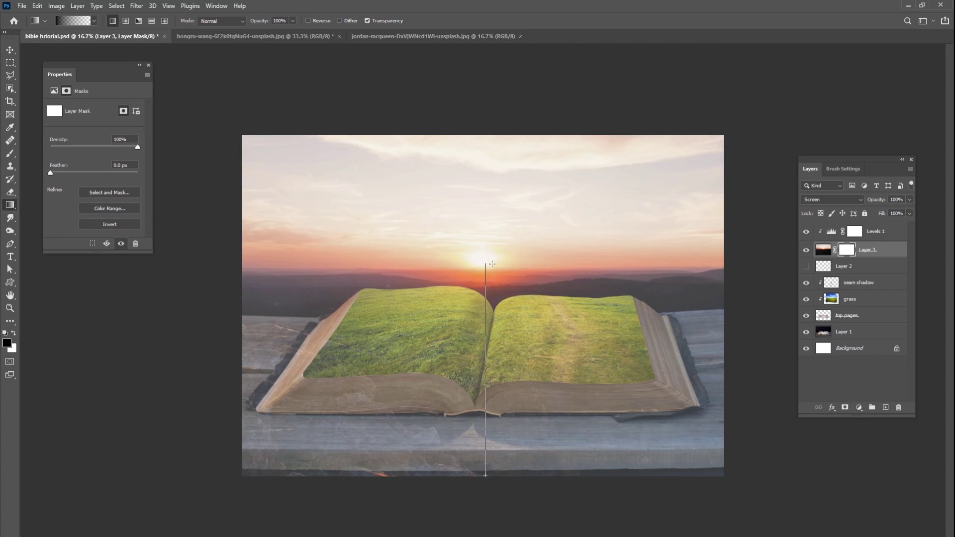
{"action": "left_click_drag", "start_coordinate": [492, 264], "coordinate": [494, 271]}
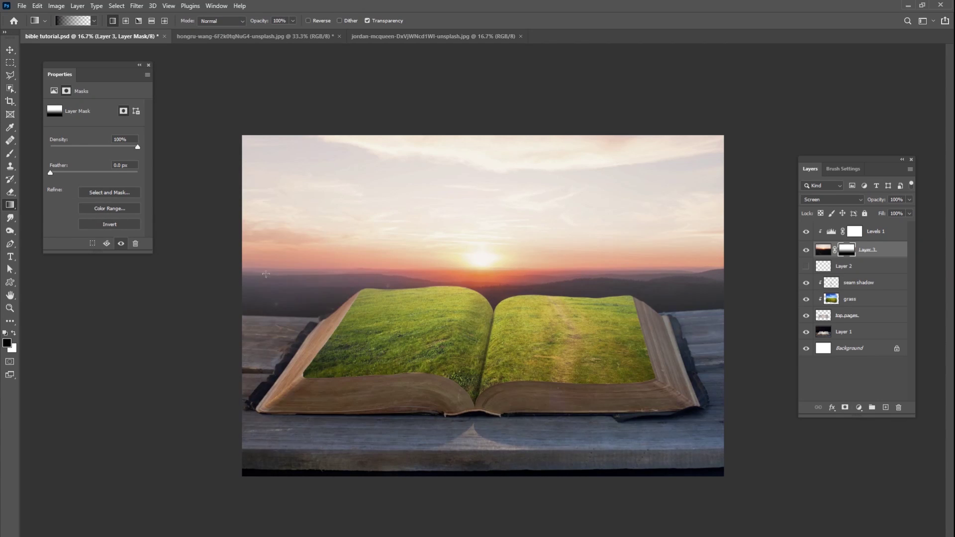
- Set the soft brush to 417 px for the sky layer's mask and compare the scene with the sky hidden and shown
{"action": "key", "text": "b"}
{"action": "right_click", "coordinate": [553, 297]}
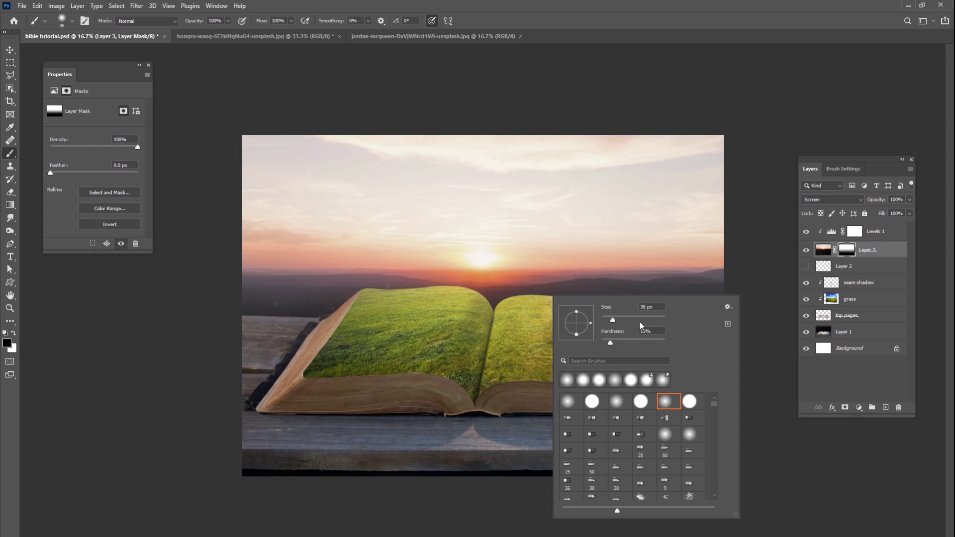
{"action": "left_click", "coordinate": [487, 405]}
{"action": "right_click", "coordinate": [499, 398]}
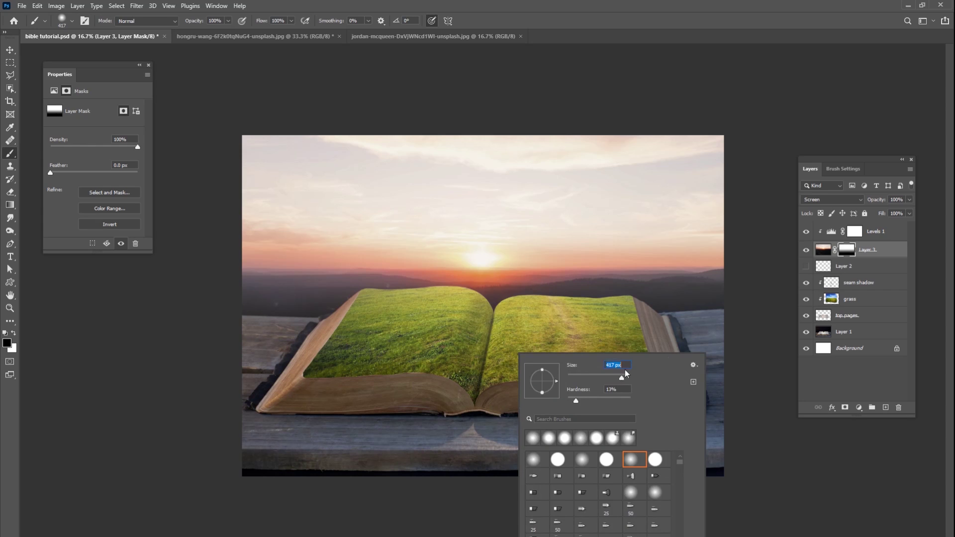
{"action": "left_click", "coordinate": [807, 250]}
{"action": "left_click", "coordinate": [807, 250]}
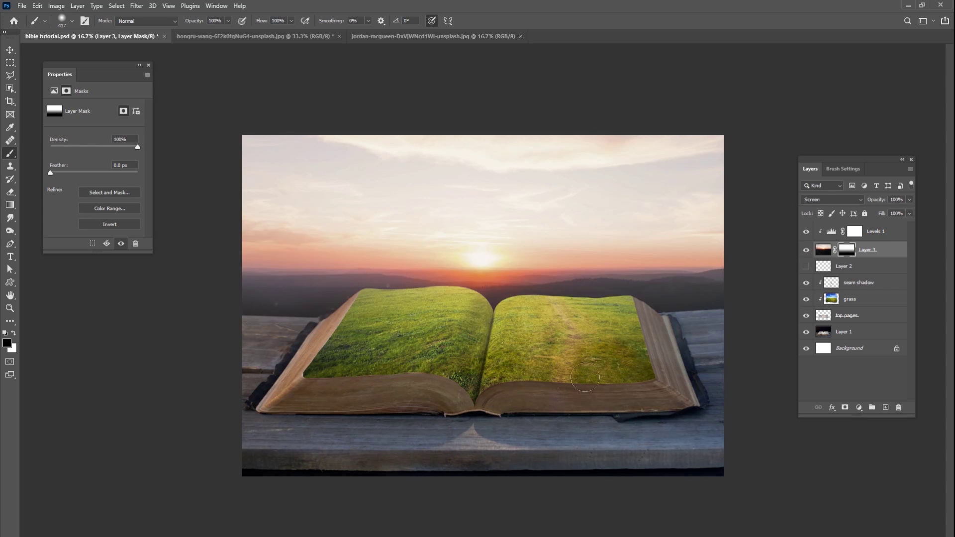
{"action": "right_click", "coordinate": [674, 364]}
- Try the Lighten blend mode on the sky layer and set it back to Screen
{"action": "left_click", "coordinate": [822, 250]}
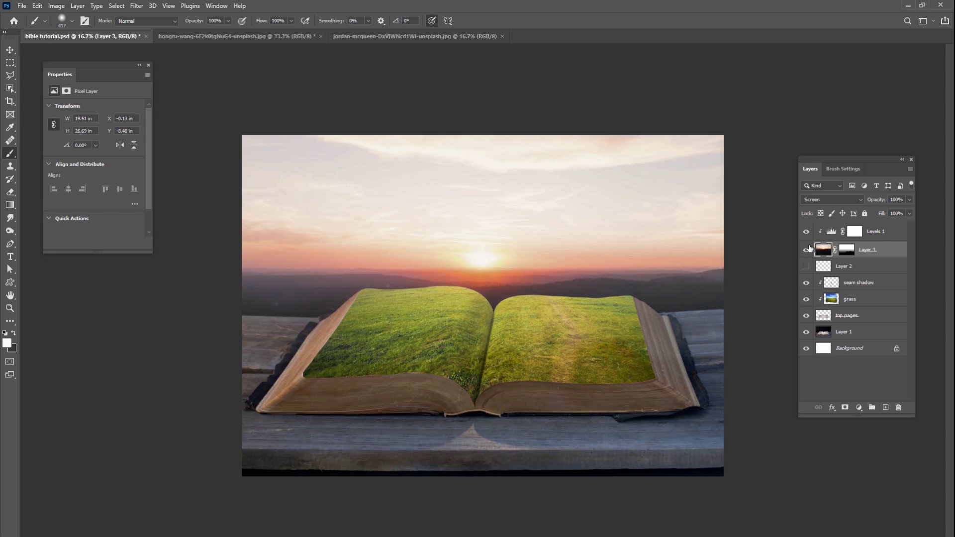
{"action": "left_click", "coordinate": [828, 199]}
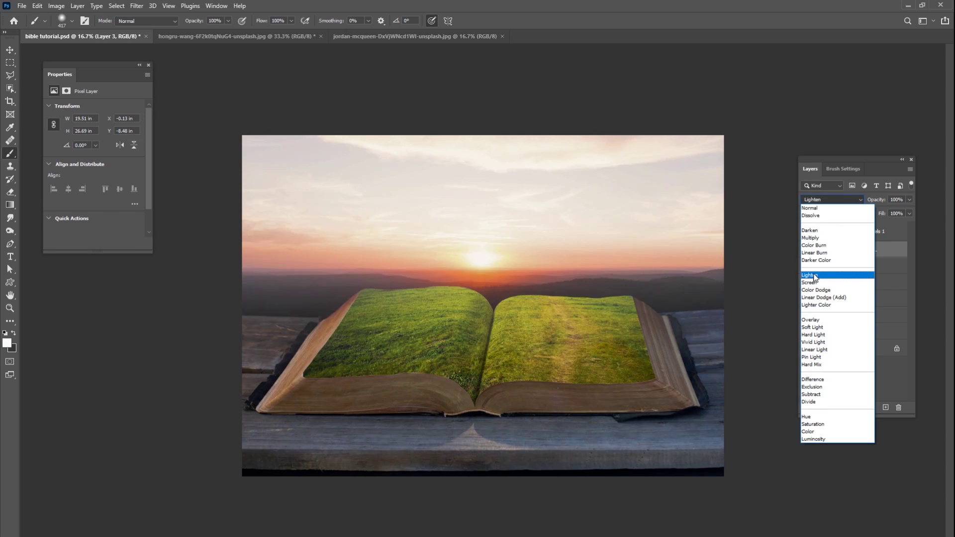
{"action": "left_click", "coordinate": [816, 277]}
{"action": "left_click", "coordinate": [818, 200]}
{"action": "left_click", "coordinate": [815, 283]}
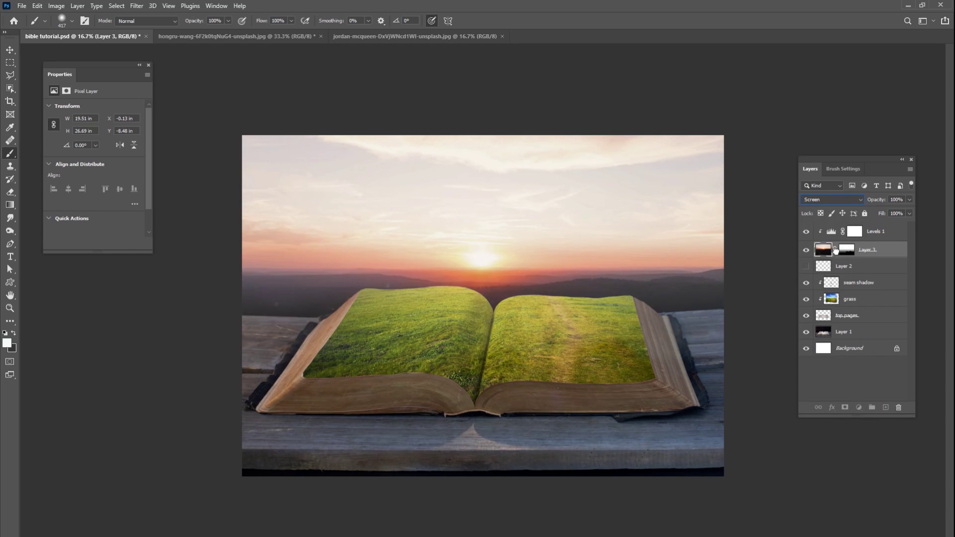
- Dab black on the sky layer's mask over the book's lower-left page edges with a soft brush
{"action": "left_click", "coordinate": [846, 250]}
{"action": "key", "text": "x"}
{"action": "right_click", "coordinate": [557, 407]}
{"action": "left_click", "coordinate": [285, 389]}
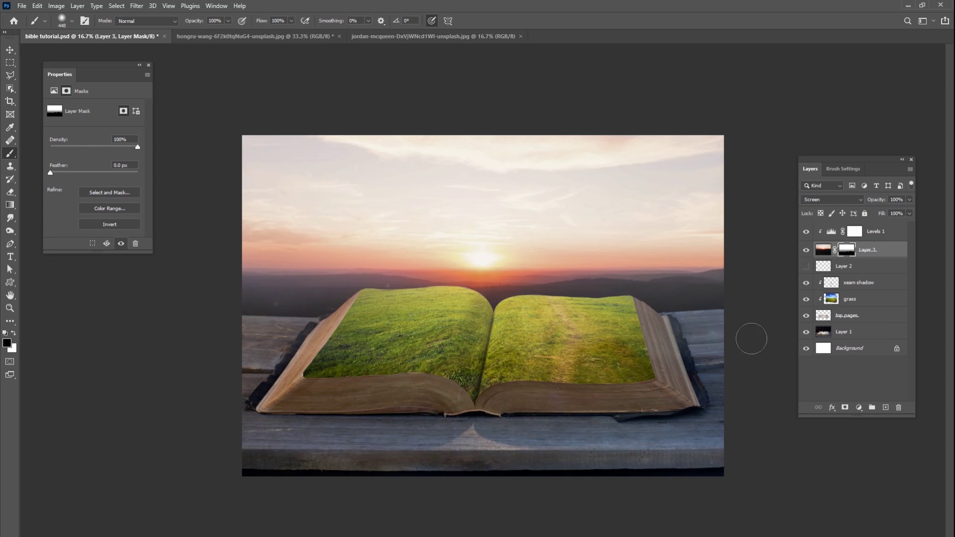
{"action": "left_click", "coordinate": [806, 249]}
{"action": "left_click", "coordinate": [22, 6]}
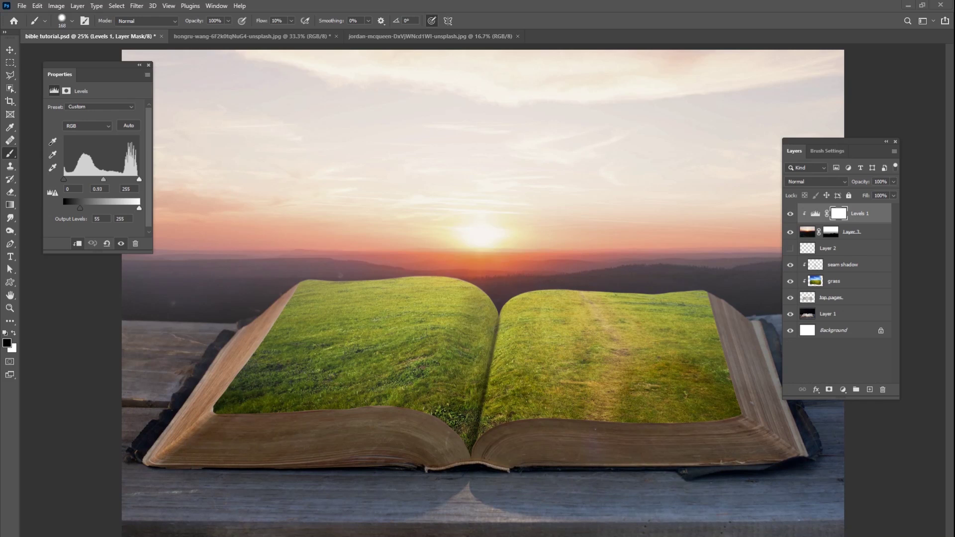
- Add a new layer above the Levels adjustment and choose a dark brownish-gray foreground colour
{"action": "left_click_drag", "start_coordinate": [812, 142], "coordinate": [811, 139]}
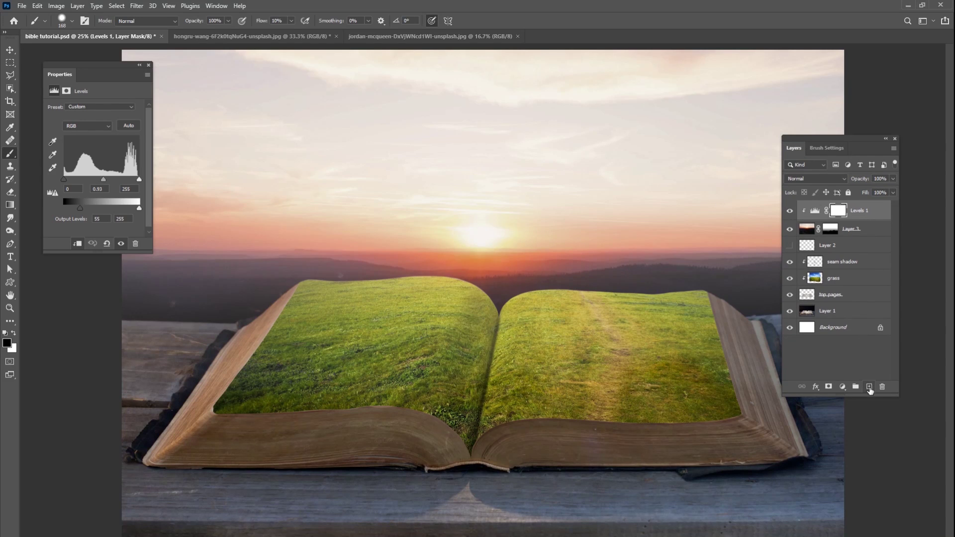
{"action": "left_click", "coordinate": [870, 387]}
{"action": "right_click", "coordinate": [623, 314]}
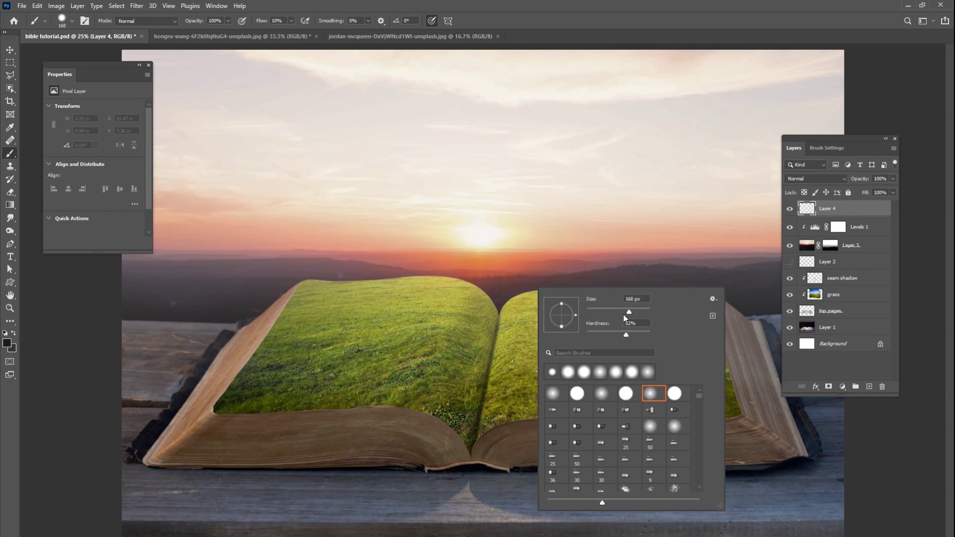
{"action": "left_click", "coordinate": [7, 344]}
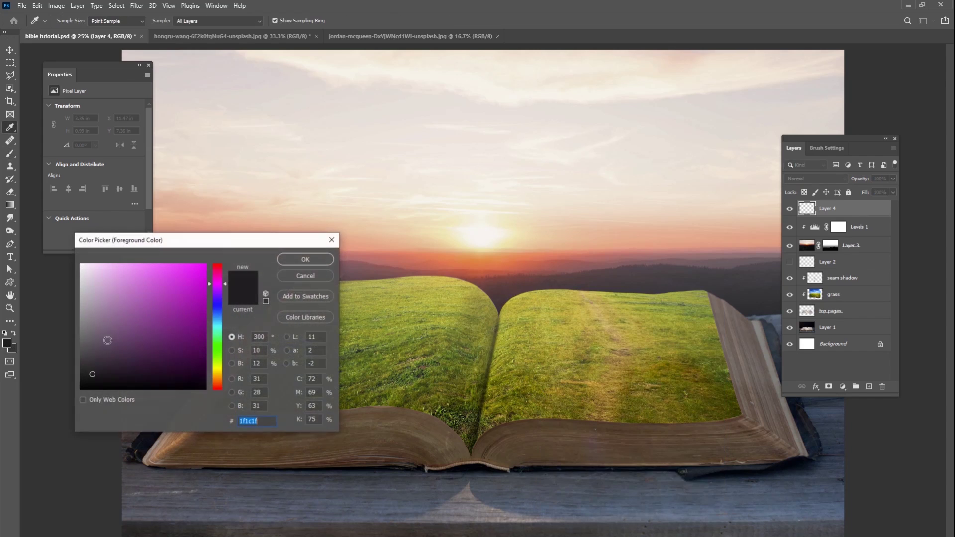
{"action": "left_click", "coordinate": [222, 377]}
{"action": "left_click_drag", "start_coordinate": [147, 348], "coordinate": [105, 353]}
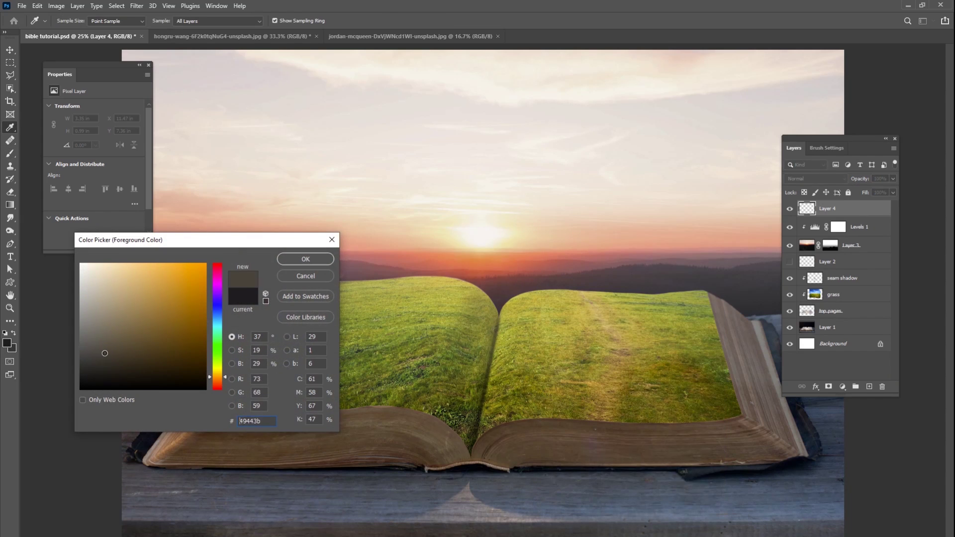
{"action": "left_click", "coordinate": [320, 260]}
- Paint an oval hole about 3.5 in wide and 0.8 in high on the right page with a 69 px brush at 53% flow
{"action": "right_click", "coordinate": [683, 366]}
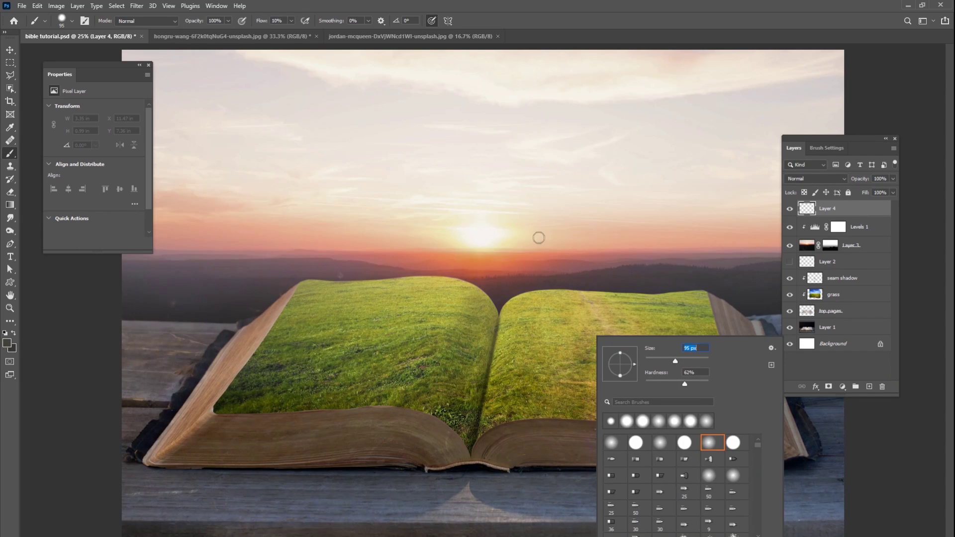
{"action": "left_click_drag", "start_coordinate": [292, 21], "coordinate": [300, 31]}
{"action": "right_click", "coordinate": [670, 351]}
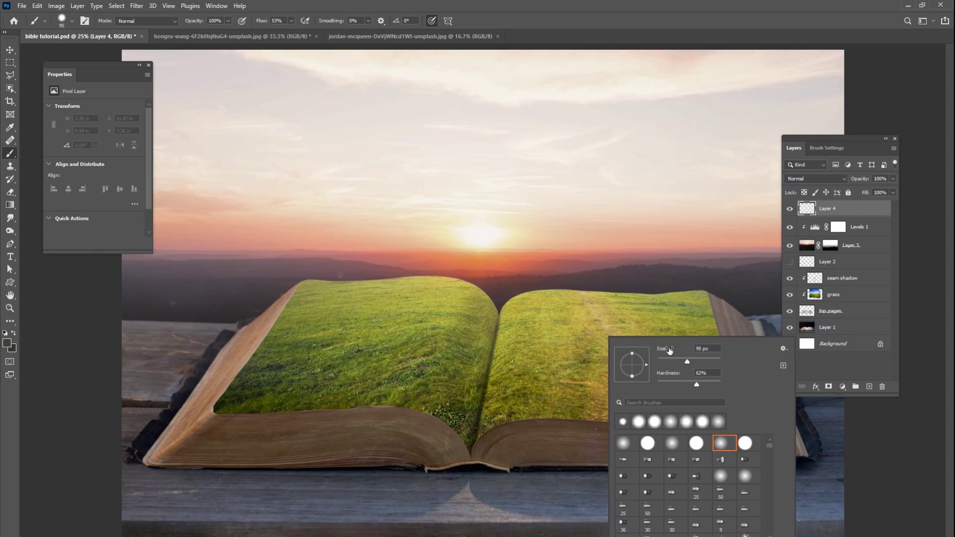
{"action": "key", "text": "Return"}
{"action": "left_click_drag", "start_coordinate": [572, 347], "coordinate": [614, 346]}
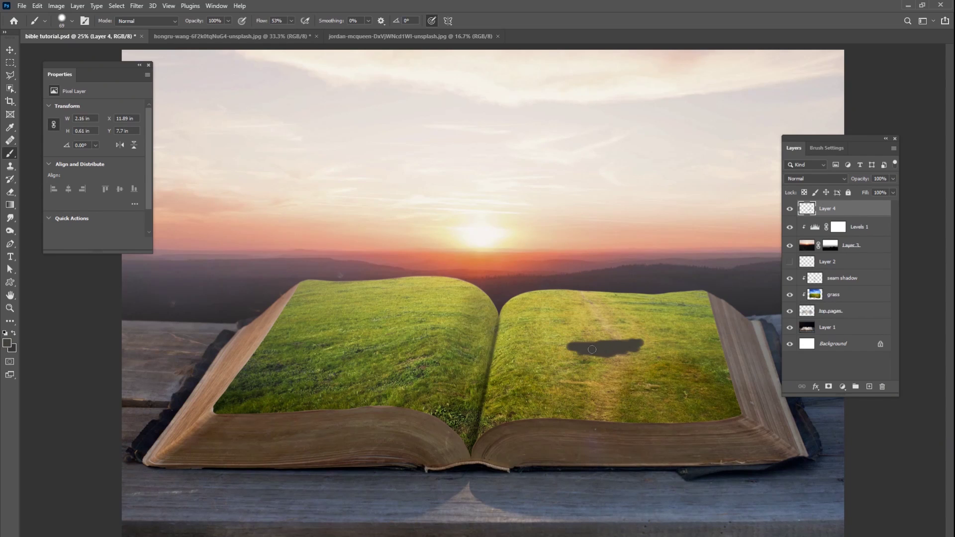
{"action": "mouse_move", "coordinate": [595, 352]}
{"action": "left_mouse_down"}
{"action": "mouse_move", "coordinate": [647, 348]}
{"action": "mouse_move", "coordinate": [573, 346]}
{"action": "mouse_move", "coordinate": [603, 355]}
{"action": "mouse_move", "coordinate": [654, 343]}
{"action": "mouse_move", "coordinate": [621, 355]}
{"action": "mouse_move", "coordinate": [665, 343]}
{"action": "mouse_move", "coordinate": [566, 344]}
{"action": "mouse_move", "coordinate": [668, 341]}
{"action": "mouse_move", "coordinate": [559, 341]}
{"action": "mouse_move", "coordinate": [661, 347]}
{"action": "mouse_move", "coordinate": [648, 350]}
{"action": "mouse_move", "coordinate": [675, 342]}
{"action": "mouse_move", "coordinate": [617, 350]}
{"action": "left_mouse_up"}
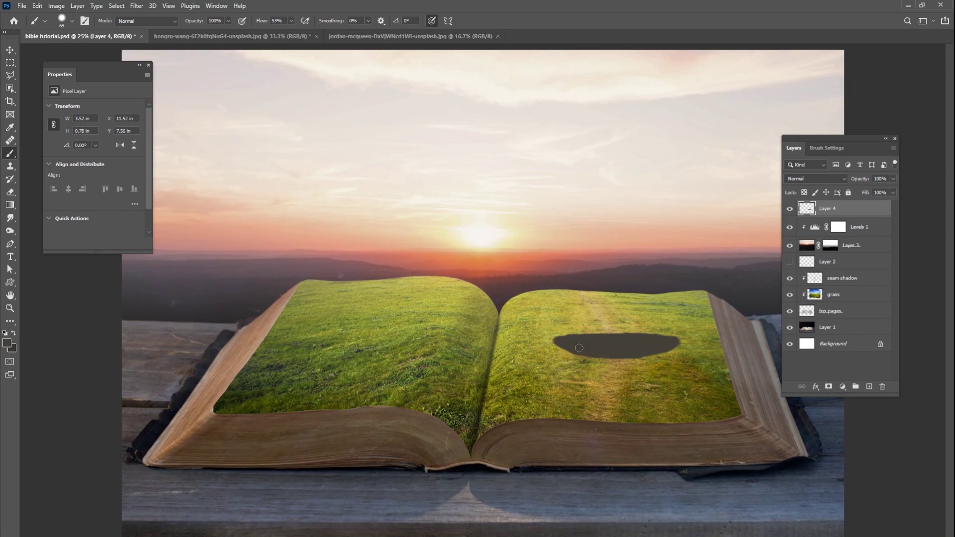
{"action": "mouse_move", "coordinate": [565, 340]}
{"action": "left_mouse_down"}
{"action": "mouse_move", "coordinate": [677, 339]}
{"action": "mouse_move", "coordinate": [569, 339]}
{"action": "mouse_move", "coordinate": [667, 340]}
{"action": "mouse_move", "coordinate": [562, 337]}
{"action": "left_mouse_up"}
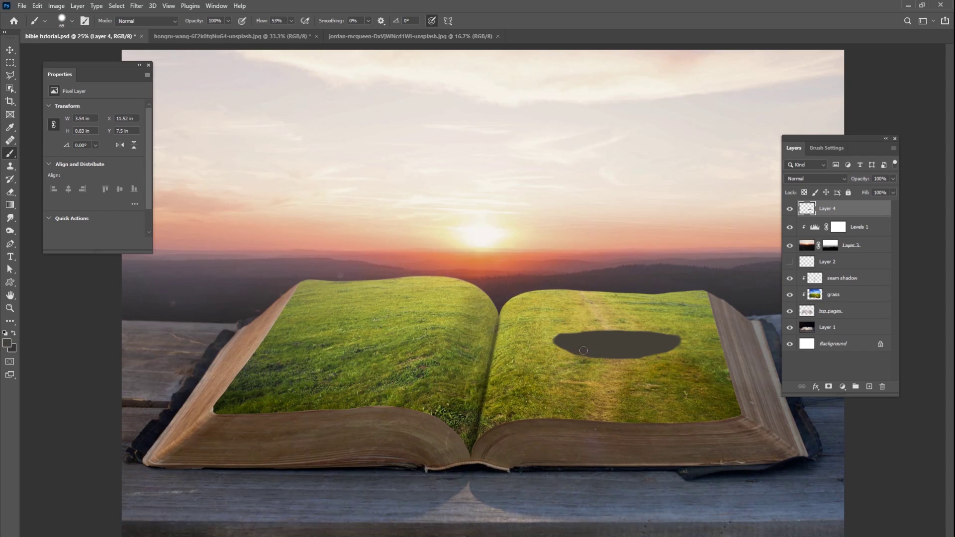
- Rename the layer with the painted oval as hole
{"action": "double_click", "coordinate": [836, 207]}
{"action": "type", "text": "hole"}
{"action": "key", "text": "Return"}
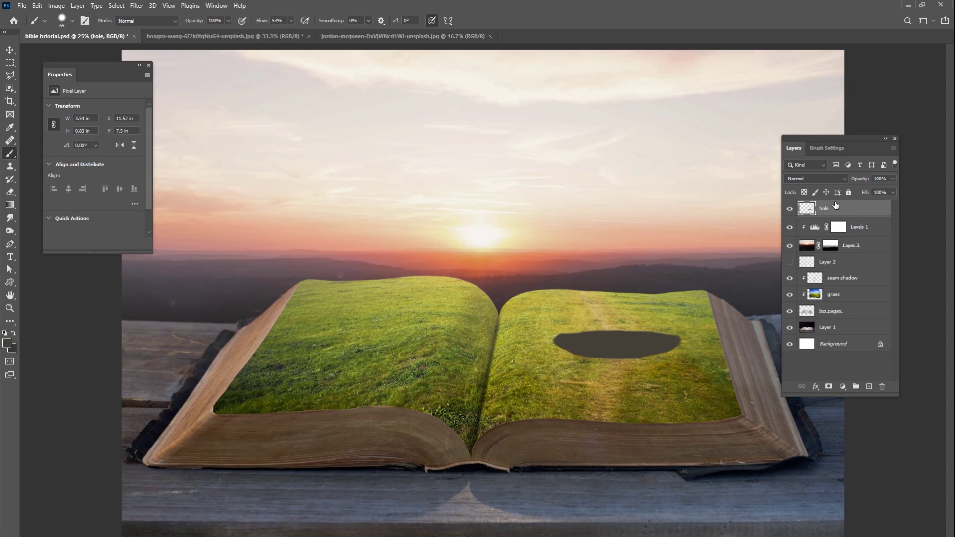
- On a new layer, paint two upright dark-gray ladder rails about 3 in tall rising from the hole, using a 47 px brush at 70% flow
{"action": "left_click", "coordinate": [869, 386]}
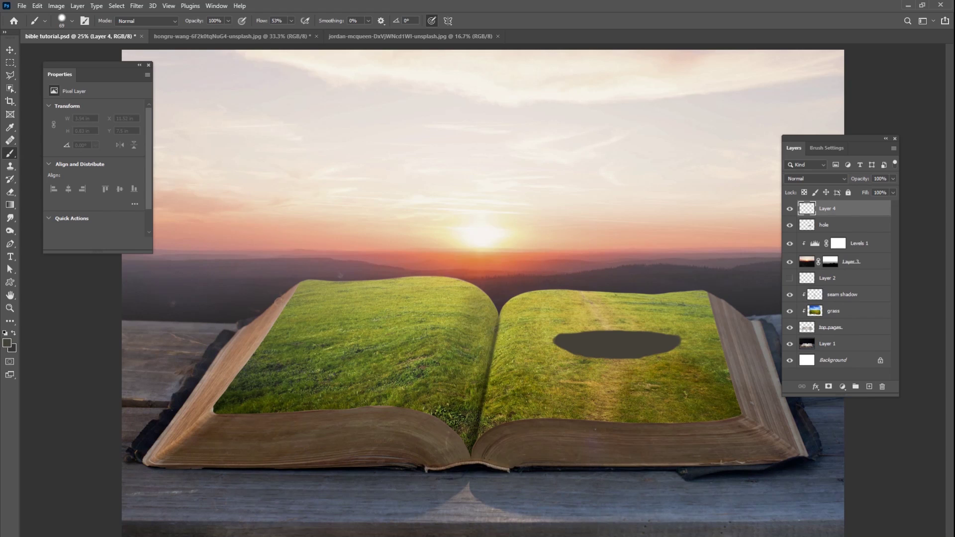
{"action": "left_click", "coordinate": [8, 343]}
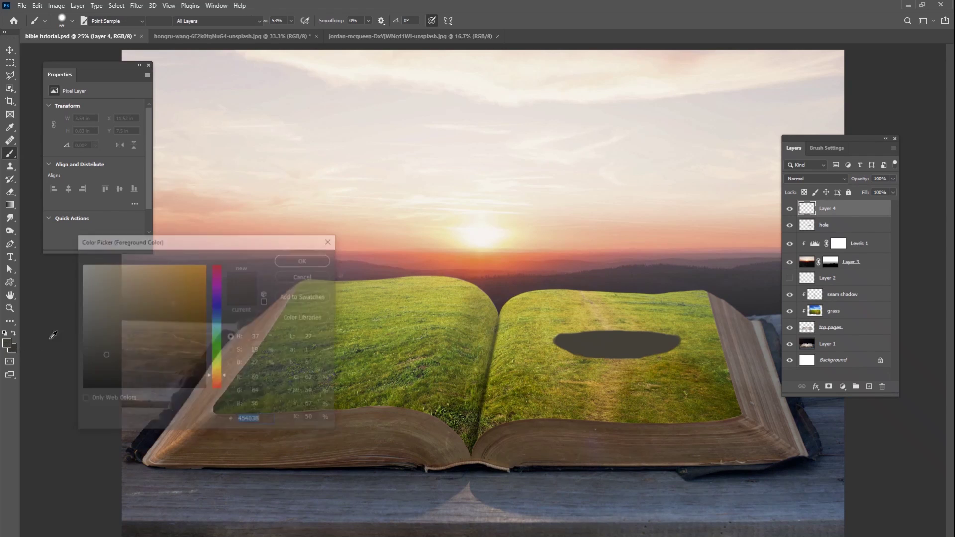
{"action": "left_click", "coordinate": [305, 259]}
{"action": "right_click", "coordinate": [689, 296]}
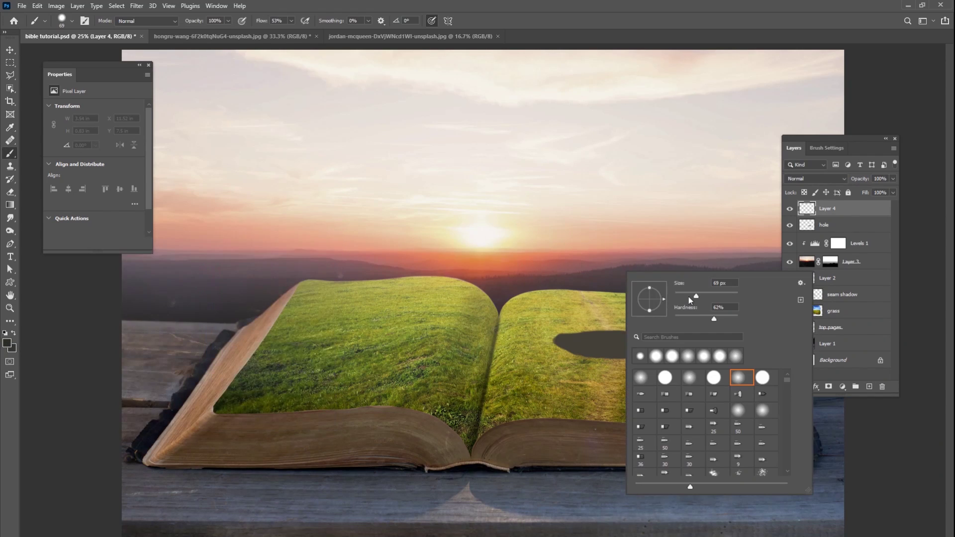
{"action": "left_click", "coordinate": [291, 21]}
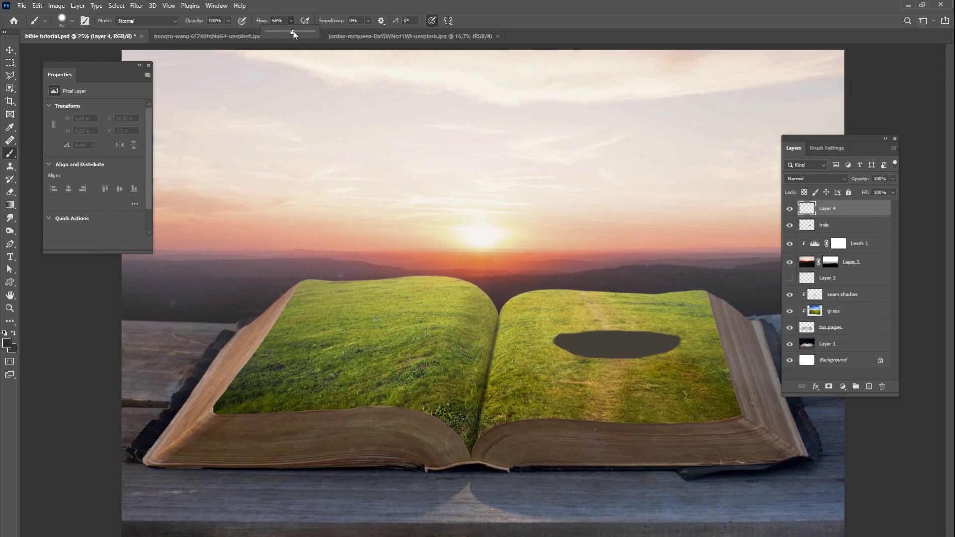
{"action": "left_click_drag", "start_coordinate": [293, 32], "coordinate": [298, 32]}
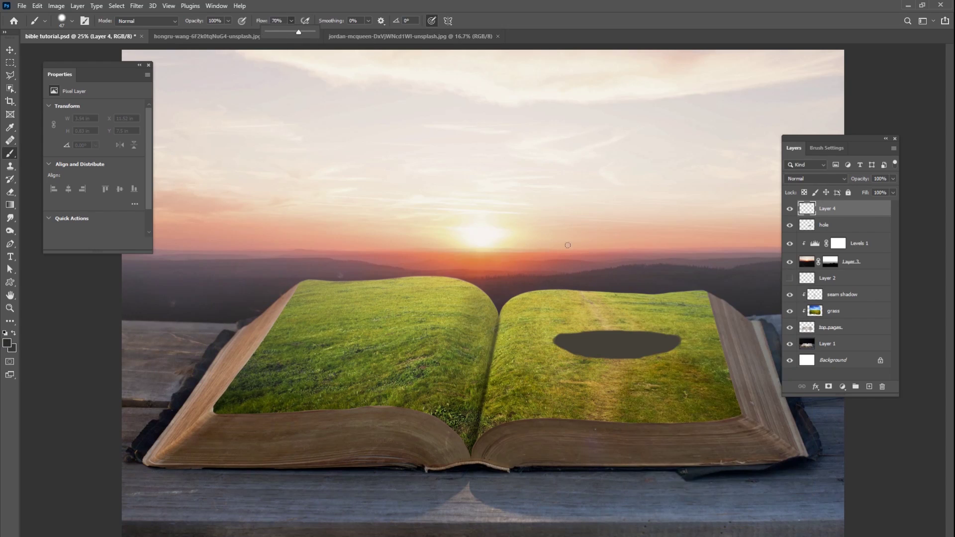
{"action": "left_click", "coordinate": [598, 357]}
{"action": "left_click", "coordinate": [590, 258], "text": "shift"}
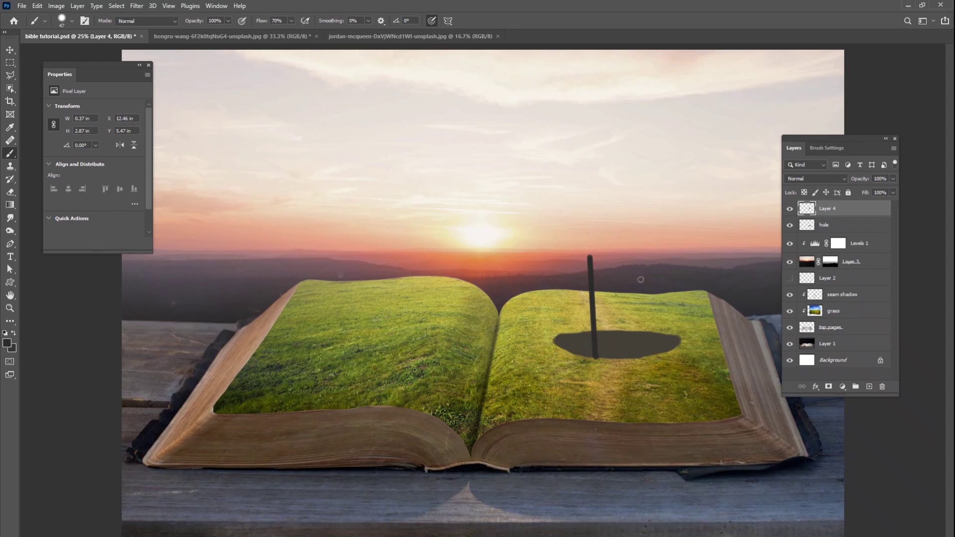
{"action": "left_click", "coordinate": [633, 358]}
{"action": "left_click", "coordinate": [627, 254], "text": "shift"}
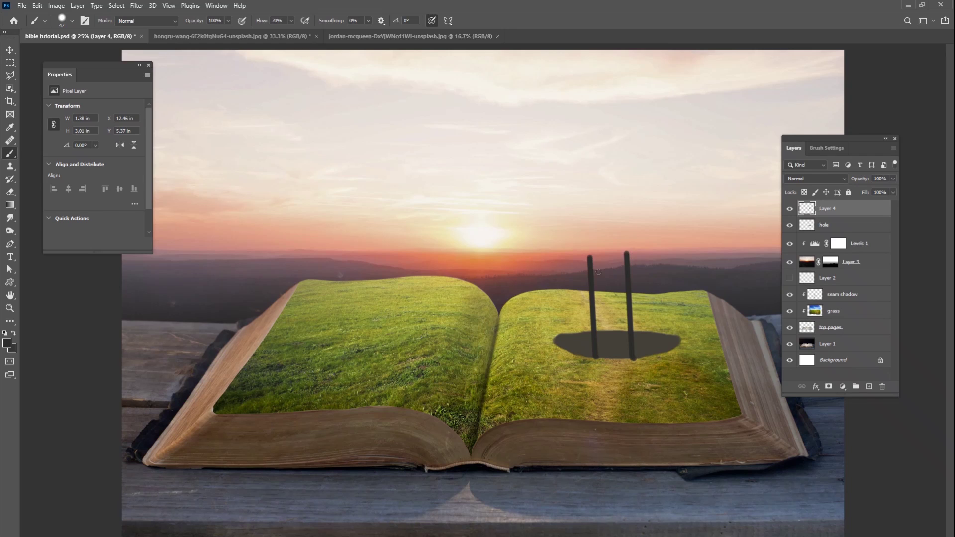
- Paint five straight rungs between the two ladder rails, spaced evenly from near their tops down into the hole
{"action": "left_click", "coordinate": [627, 269]}
{"action": "left_click", "coordinate": [592, 271], "text": "shift"}
{"action": "left_click", "coordinate": [592, 293]}
{"action": "left_click", "coordinate": [628, 291], "text": "shift"}
{"action": "left_click", "coordinate": [592, 310]}
{"action": "left_click", "coordinate": [625, 309], "text": "shift"}
{"action": "left_click", "coordinate": [631, 328]}
{"action": "left_click", "coordinate": [596, 330], "text": "shift"}
{"action": "left_click", "coordinate": [632, 347]}
{"action": "left_click", "coordinate": [597, 348], "text": "shift"}
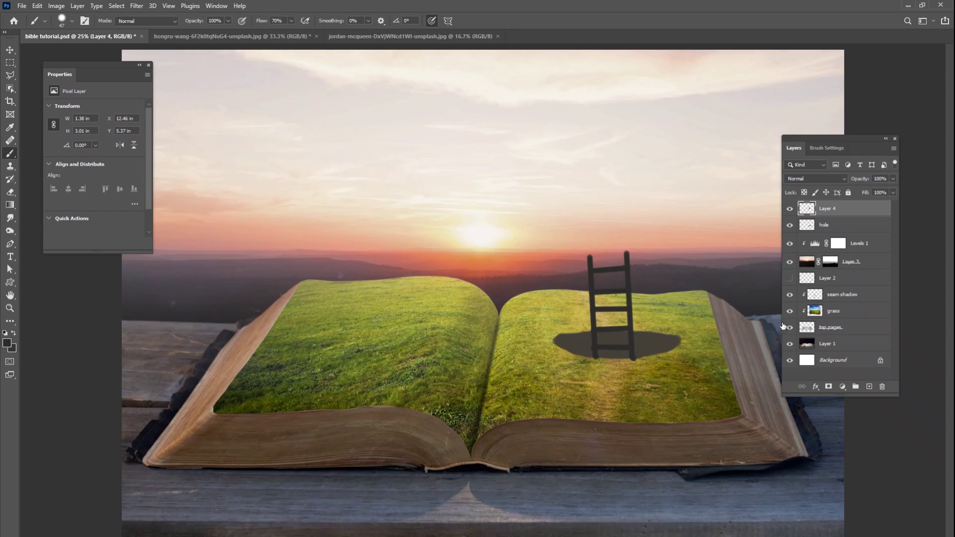
- Rename the layer with the rails and rungs as ladder
{"action": "double_click", "coordinate": [832, 210]}
{"action": "type", "text": "ladeer"}
{"action": "key", "text": "Return"}
- Mask out the ladder's feet where they overlap the hole's front edge, and apply the mask to the ladder layer
{"action": "left_click", "coordinate": [829, 387]}
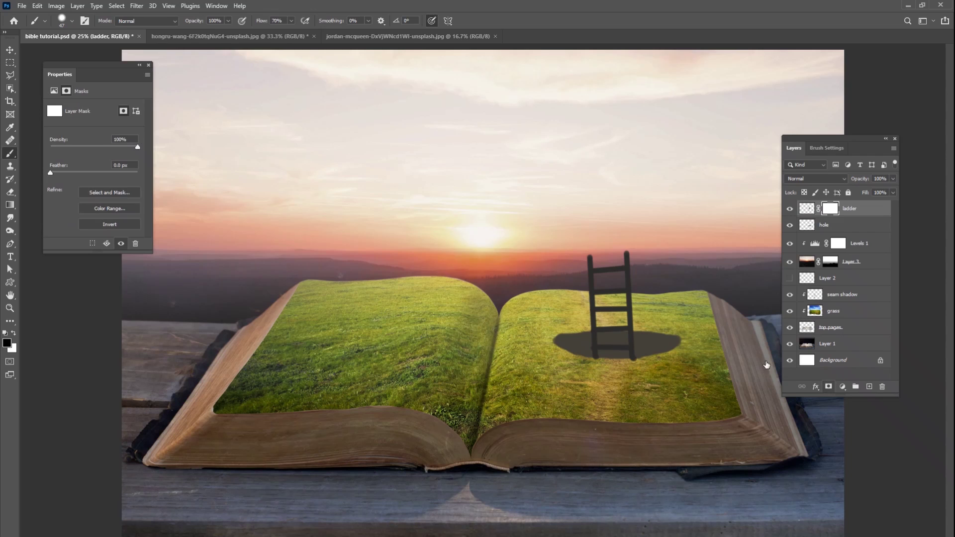
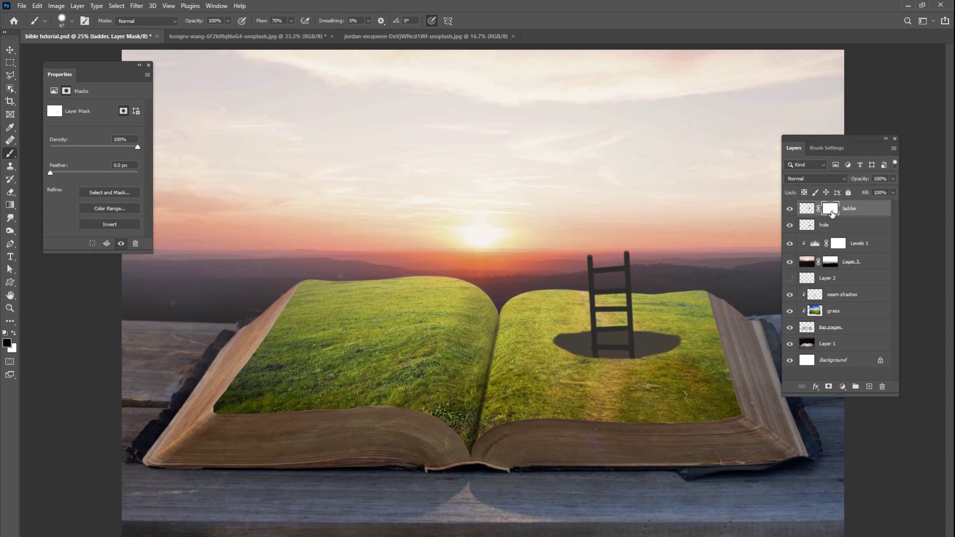
{"action": "right_click", "coordinate": [830, 211]}
{"action": "left_click", "coordinate": [836, 228]}
- On a new layer clipped to the hole layer, darken the inside of the hole using a 177 px brush at 0% hardness and 6% flow
{"action": "left_click", "coordinate": [869, 387], "text": "ctrl"}
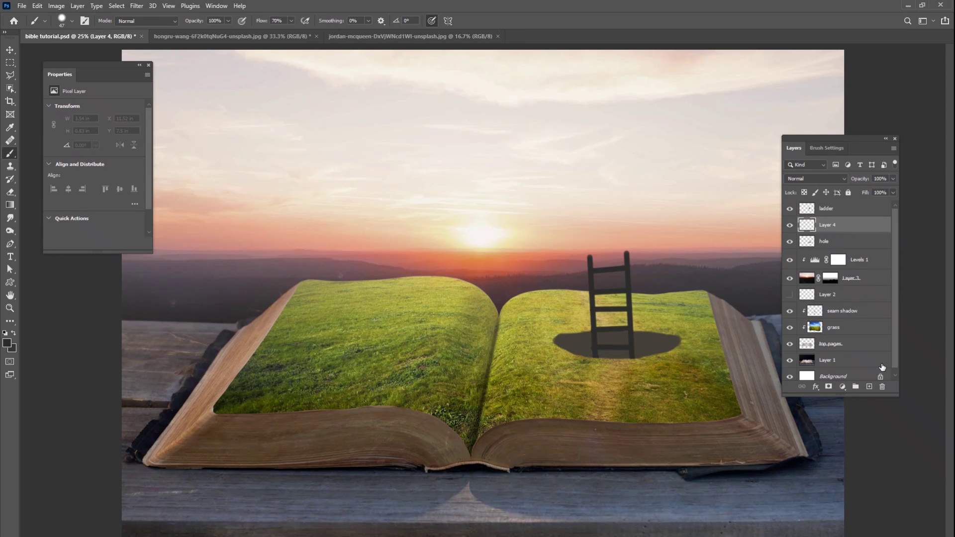
{"action": "key", "text": "ctrl+alt+g"}
{"action": "right_click", "coordinate": [538, 298]}
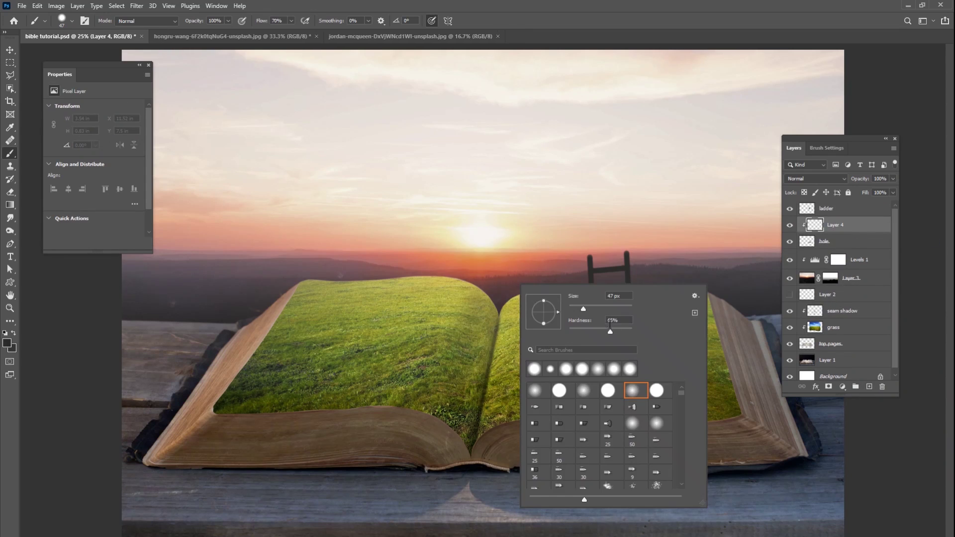
{"action": "mouse_move", "coordinate": [610, 332]}
{"action": "left_mouse_down"}
{"action": "mouse_move", "coordinate": [568, 334]}
{"action": "mouse_move", "coordinate": [592, 309]}
{"action": "left_mouse_up"}
{"action": "left_click", "coordinate": [292, 21]}
{"action": "left_click_drag", "start_coordinate": [294, 32], "coordinate": [261, 31]}
{"action": "right_click", "coordinate": [596, 291]}
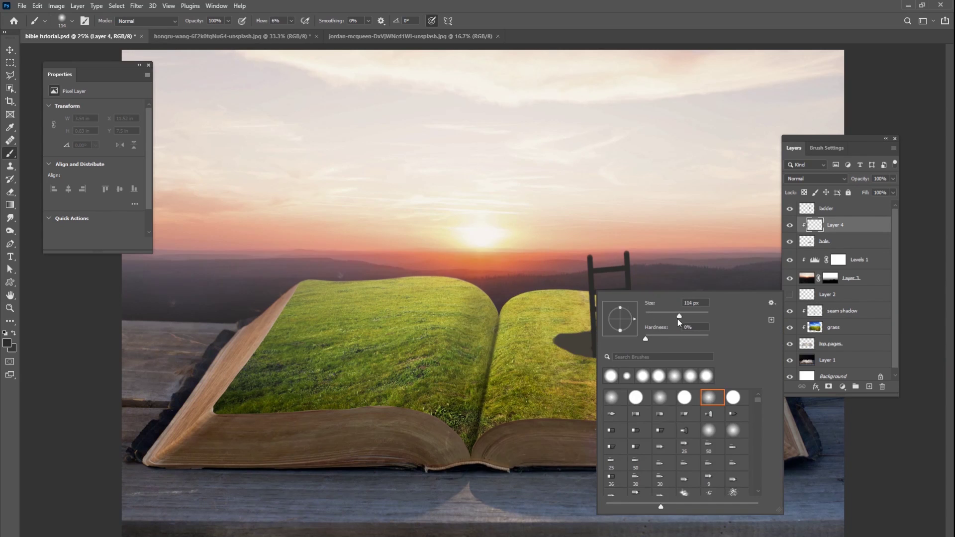
{"action": "left_click_drag", "start_coordinate": [572, 333], "coordinate": [578, 335]}
{"action": "right_click", "coordinate": [580, 324]}
{"action": "left_click_drag", "start_coordinate": [664, 349], "coordinate": [674, 349]}
{"action": "mouse_move", "coordinate": [577, 328]}
{"action": "left_mouse_down"}
{"action": "mouse_move", "coordinate": [676, 337]}
{"action": "mouse_move", "coordinate": [639, 334]}
{"action": "mouse_move", "coordinate": [580, 351]}
{"action": "mouse_move", "coordinate": [564, 341]}
{"action": "mouse_move", "coordinate": [567, 357]}
{"action": "mouse_move", "coordinate": [612, 334]}
{"action": "mouse_move", "coordinate": [639, 347]}
{"action": "mouse_move", "coordinate": [612, 341]}
{"action": "mouse_move", "coordinate": [678, 343]}
{"action": "mouse_move", "coordinate": [650, 350]}
{"action": "mouse_move", "coordinate": [682, 338]}
{"action": "mouse_move", "coordinate": [552, 335]}
{"action": "mouse_move", "coordinate": [568, 353]}
{"action": "mouse_move", "coordinate": [654, 328]}
{"action": "mouse_move", "coordinate": [636, 326]}
{"action": "mouse_move", "coordinate": [654, 334]}
{"action": "mouse_move", "coordinate": [584, 349]}
{"action": "mouse_move", "coordinate": [639, 347]}
{"action": "left_mouse_up"}
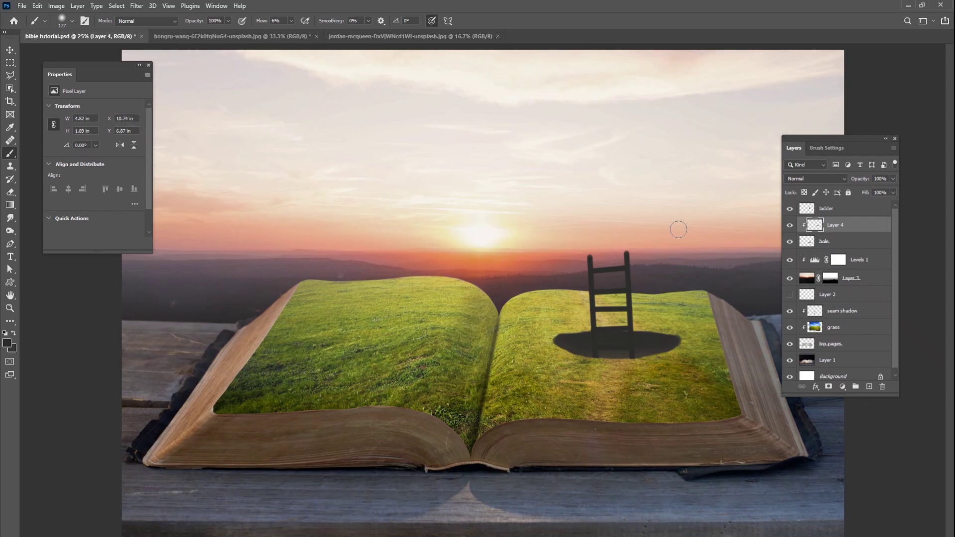
- On a new layer clipped to the ladder, highlight the rungs with a sampled peach sky tone, using a 44 px brush at 24% flow
{"action": "left_click", "coordinate": [861, 208]}
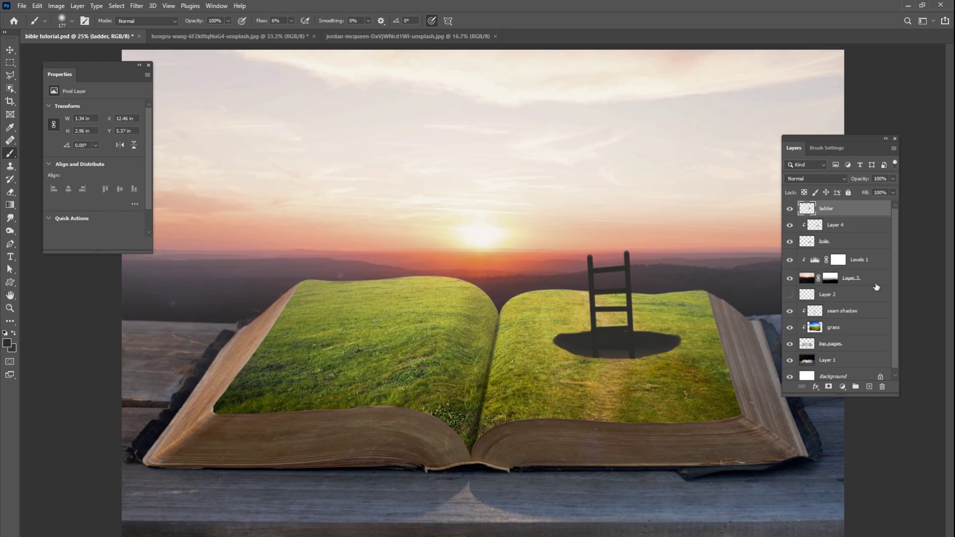
{"action": "left_click", "coordinate": [868, 384]}
{"action": "key", "text": "ctrl+alt+g"}
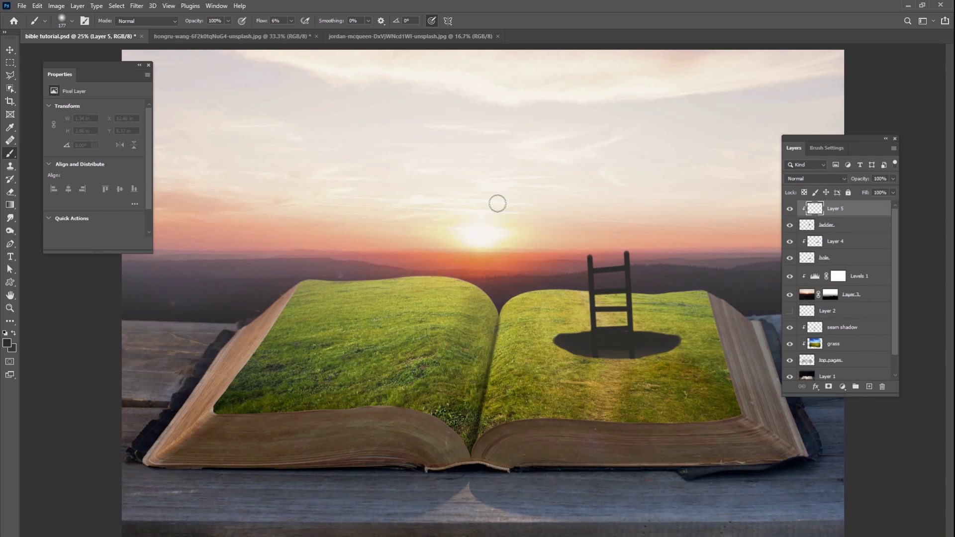
{"action": "right_click", "coordinate": [590, 230]}
{"action": "left_click_drag", "start_coordinate": [662, 259], "coordinate": [621, 265]}
{"action": "left_click", "coordinate": [607, 270], "text": "alt"}
{"action": "left_click", "coordinate": [291, 21]}
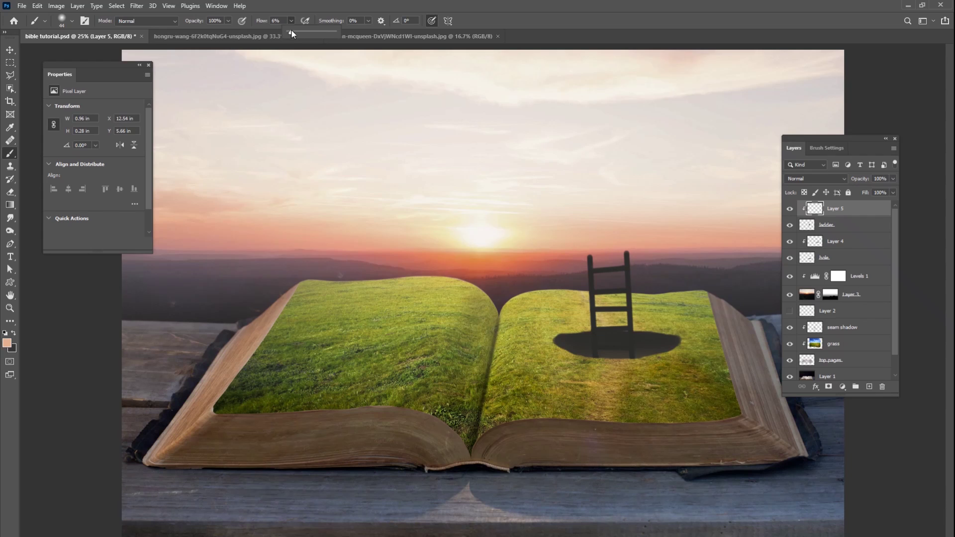
{"action": "left_click_drag", "start_coordinate": [289, 32], "coordinate": [299, 32]}
{"action": "mouse_move", "coordinate": [594, 268]}
{"action": "left_mouse_down"}
{"action": "mouse_move", "coordinate": [625, 265]}
{"action": "mouse_move", "coordinate": [598, 269]}
{"action": "mouse_move", "coordinate": [595, 291]}
{"action": "mouse_move", "coordinate": [597, 308]}
{"action": "mouse_move", "coordinate": [624, 305]}
{"action": "left_mouse_up"}
- Sample a pale cream from the sky and paint highlights along both ladder rails
{"action": "left_click", "coordinate": [600, 196], "text": "alt"}
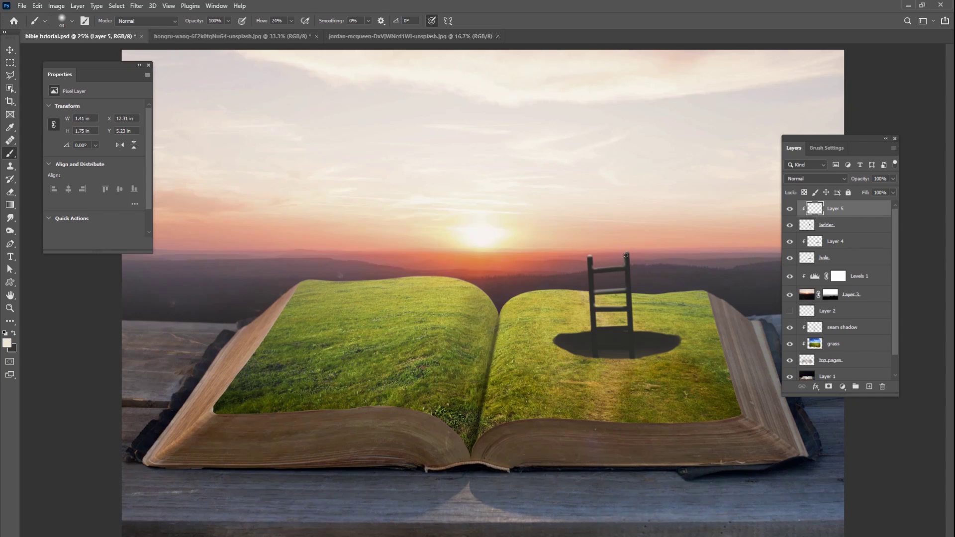
{"action": "mouse_move", "coordinate": [626, 287]}
{"action": "left_mouse_down"}
{"action": "mouse_move", "coordinate": [625, 270]}
{"action": "mouse_move", "coordinate": [626, 289]}
{"action": "left_mouse_up"}
{"action": "left_click_drag", "start_coordinate": [628, 328], "coordinate": [627, 314]}
{"action": "left_click_drag", "start_coordinate": [592, 351], "coordinate": [594, 263]}
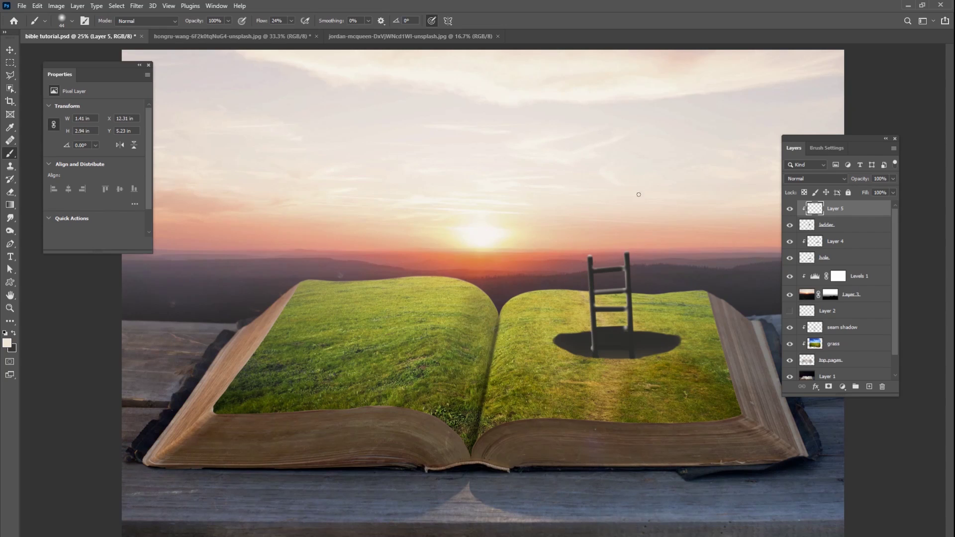
- Compare the ladder with its highlight layer hidden and shown, and reduce that layer's opacity to 66%
{"action": "left_click", "coordinate": [792, 209]}
{"action": "left_click", "coordinate": [792, 209]}
{"action": "left_click", "coordinate": [893, 179]}
{"action": "left_click_drag", "start_coordinate": [894, 190], "coordinate": [822, 215]}
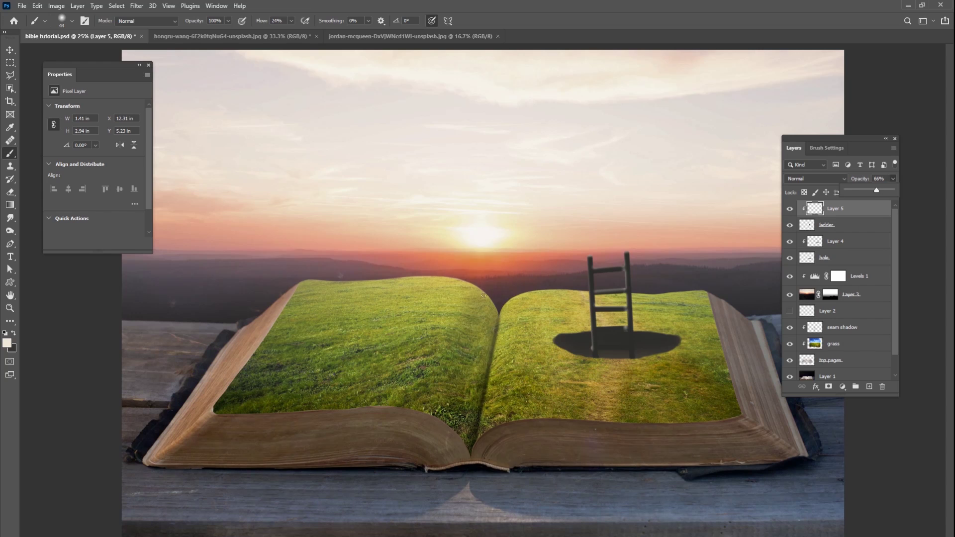
- On a new layer, dab dark brown clods of dirt around the hole using a 95 px brush at 100% flow
{"action": "left_click", "coordinate": [869, 387]}
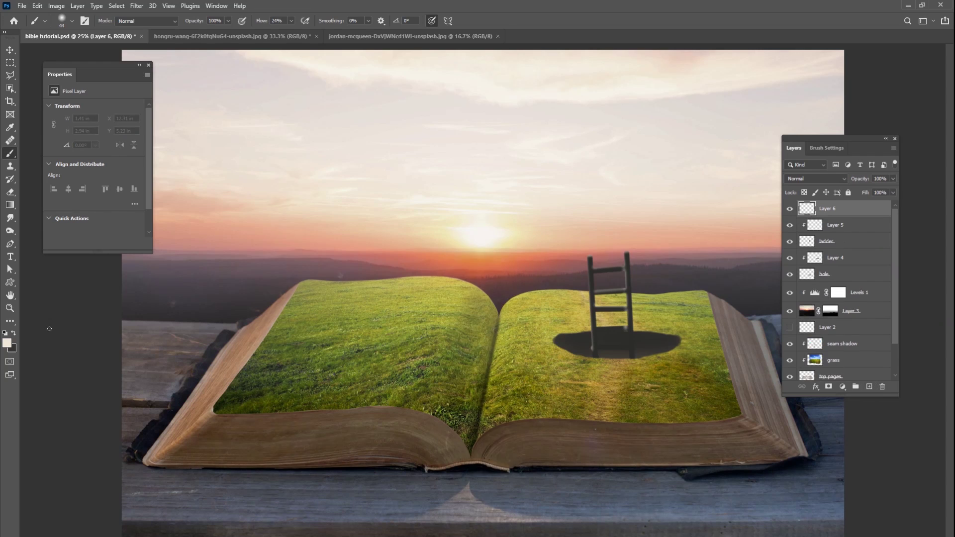
{"action": "left_click", "coordinate": [8, 342]}
{"action": "left_click", "coordinate": [130, 349]}
{"action": "left_click", "coordinate": [305, 256]}
{"action": "right_click", "coordinate": [413, 244]}
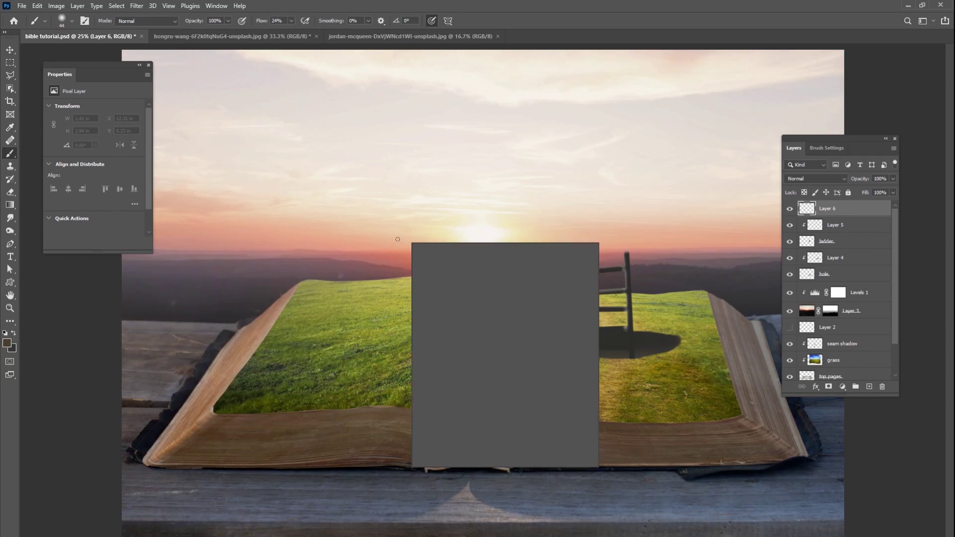
{"action": "left_click", "coordinate": [481, 268]}
{"action": "key", "text": "Return"}
{"action": "left_click", "coordinate": [535, 350]}
{"action": "left_click", "coordinate": [536, 350]}
{"action": "left_click", "coordinate": [570, 367]}
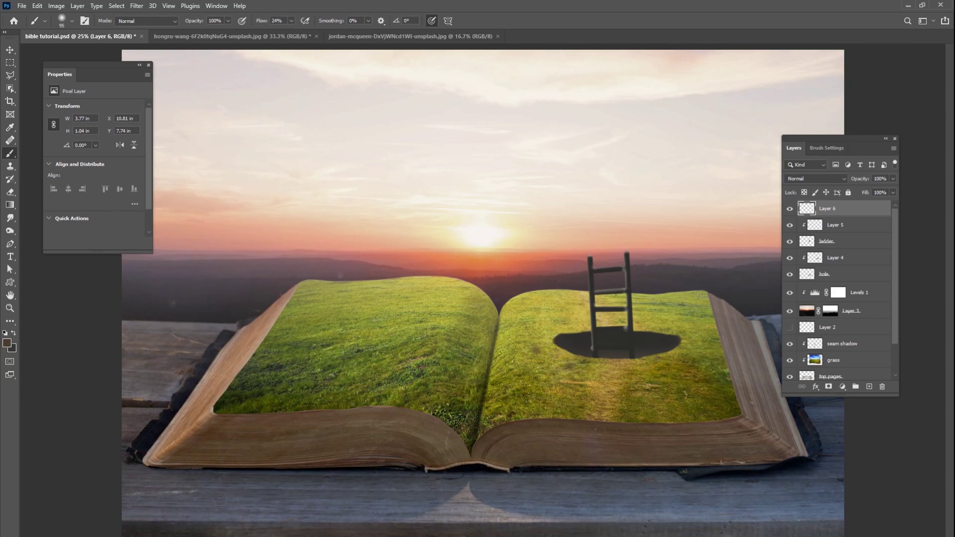
{"action": "left_click_drag", "start_coordinate": [291, 21], "coordinate": [334, 36]}
{"action": "mouse_move", "coordinate": [538, 343]}
{"action": "left_mouse_down"}
{"action": "mouse_move", "coordinate": [571, 367]}
{"action": "mouse_move", "coordinate": [684, 374]}
{"action": "mouse_move", "coordinate": [686, 318]}
{"action": "mouse_move", "coordinate": [568, 326]}
{"action": "mouse_move", "coordinate": [600, 311]}
{"action": "left_mouse_up"}
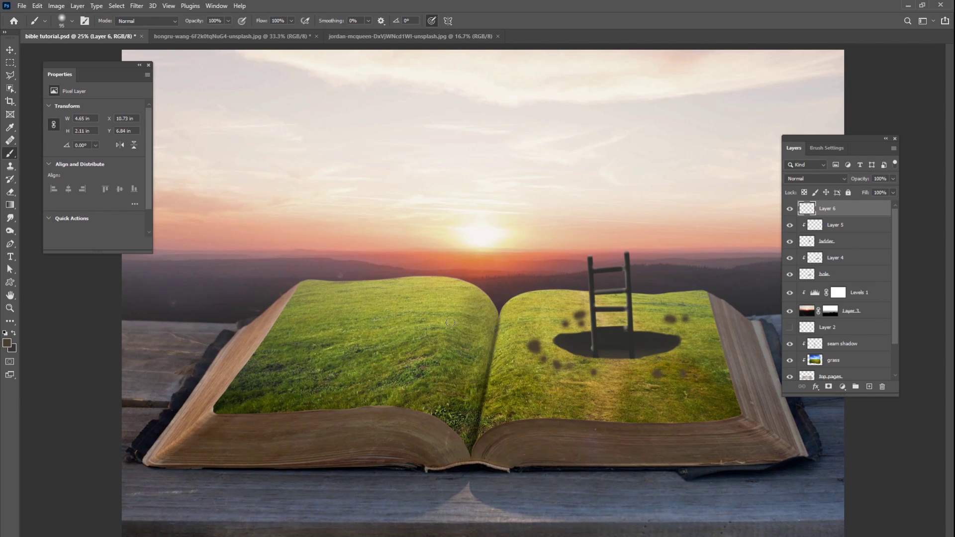
- Dab a few brown spots on the left page and sketch a tall mound outline rising above it
{"action": "left_click", "coordinate": [372, 329]}
{"action": "left_click", "coordinate": [354, 323]}
{"action": "left_click", "coordinate": [339, 318]}
{"action": "mouse_move", "coordinate": [322, 346]}
{"action": "left_mouse_down"}
{"action": "mouse_move", "coordinate": [407, 226]}
{"action": "mouse_move", "coordinate": [470, 350]}
{"action": "left_mouse_up"}
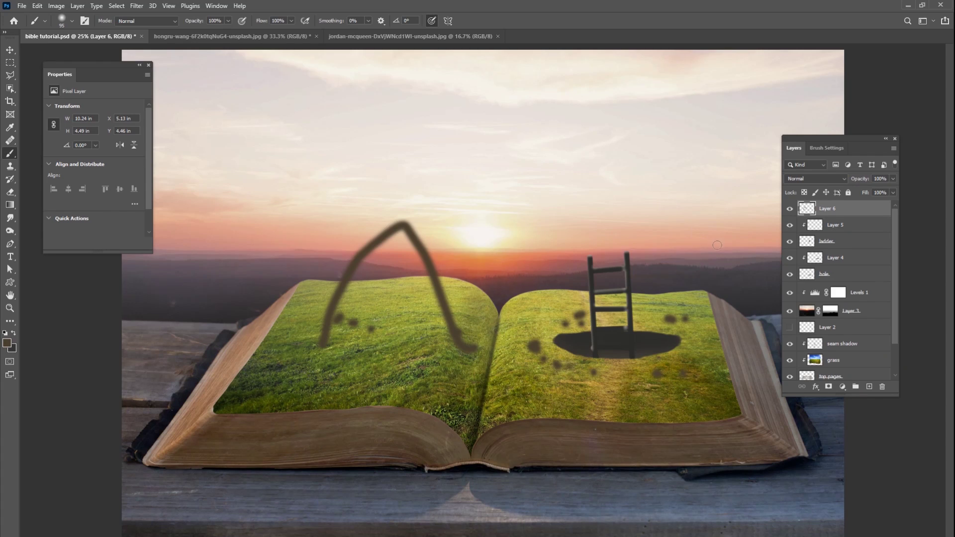
- Open the dirtpile image from the Bible Dirt folder
{"action": "left_click", "coordinate": [22, 6]}
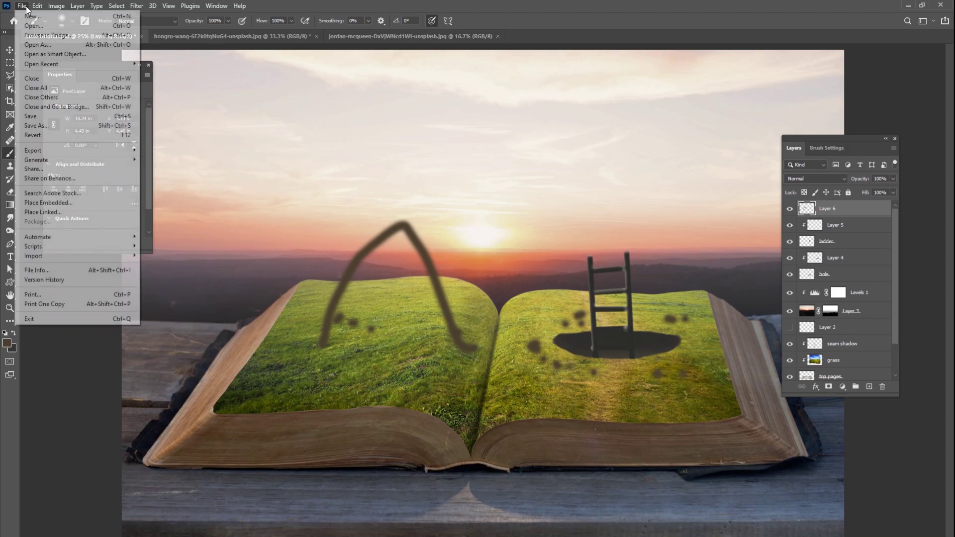
{"action": "left_click", "coordinate": [27, 26]}
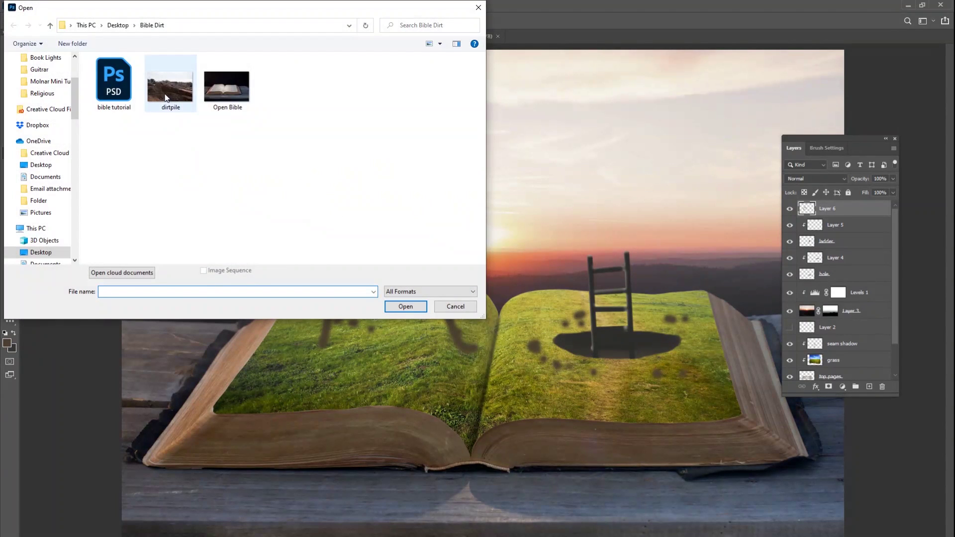
{"action": "left_click", "coordinate": [171, 100]}
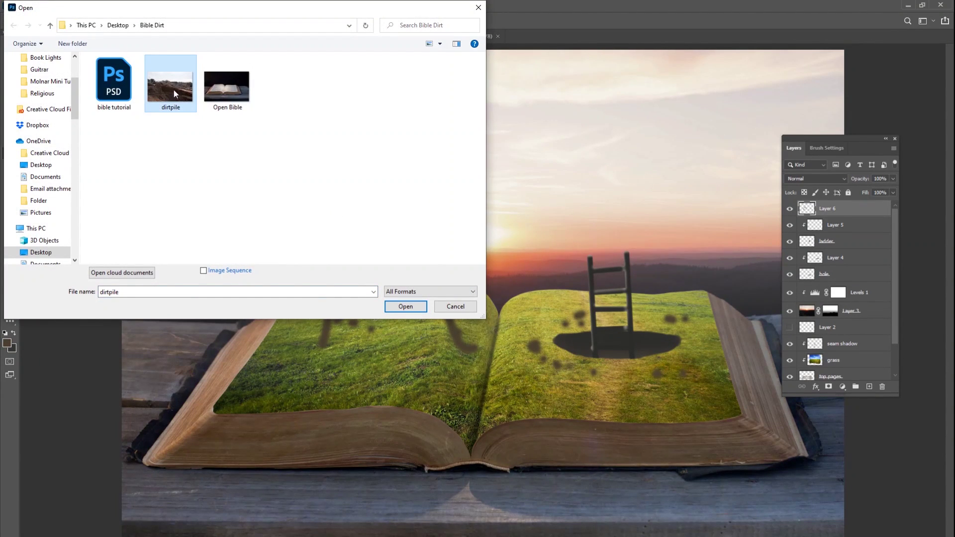
{"action": "double_click", "coordinate": [174, 91]}
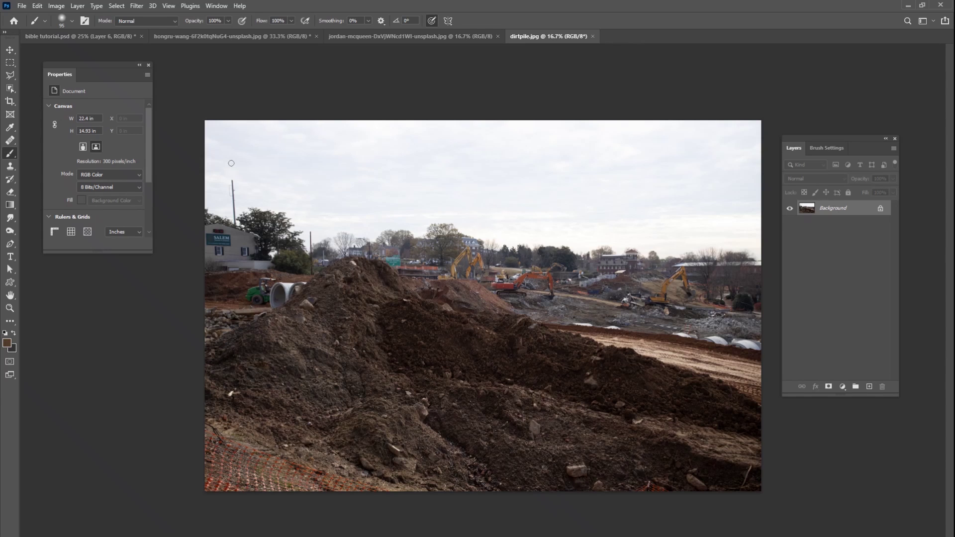
- Copy the entire dirtpile image into bible tutorial.psd as a new layer and shift it up and to the left
{"action": "left_click", "coordinate": [116, 6]}
{"action": "left_click", "coordinate": [130, 16]}
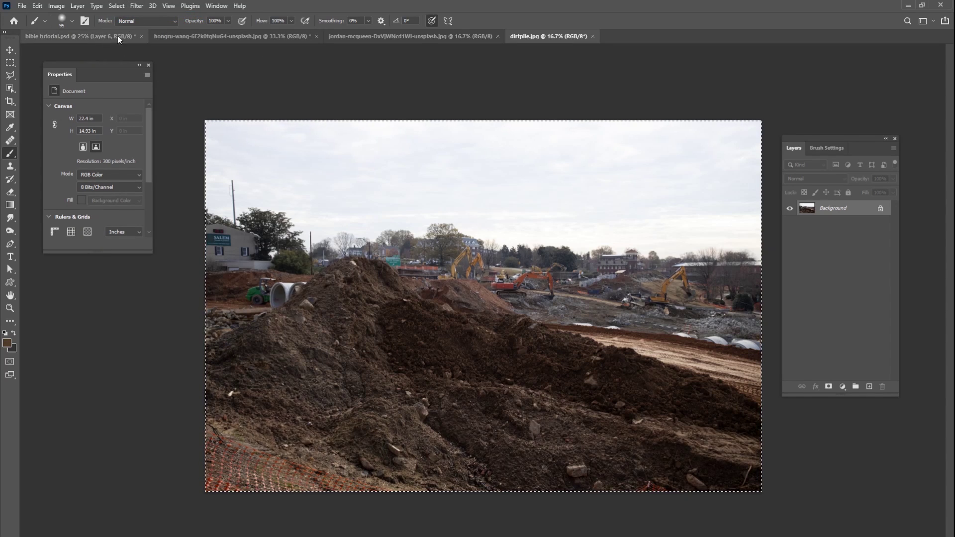
{"action": "left_click", "coordinate": [101, 34]}
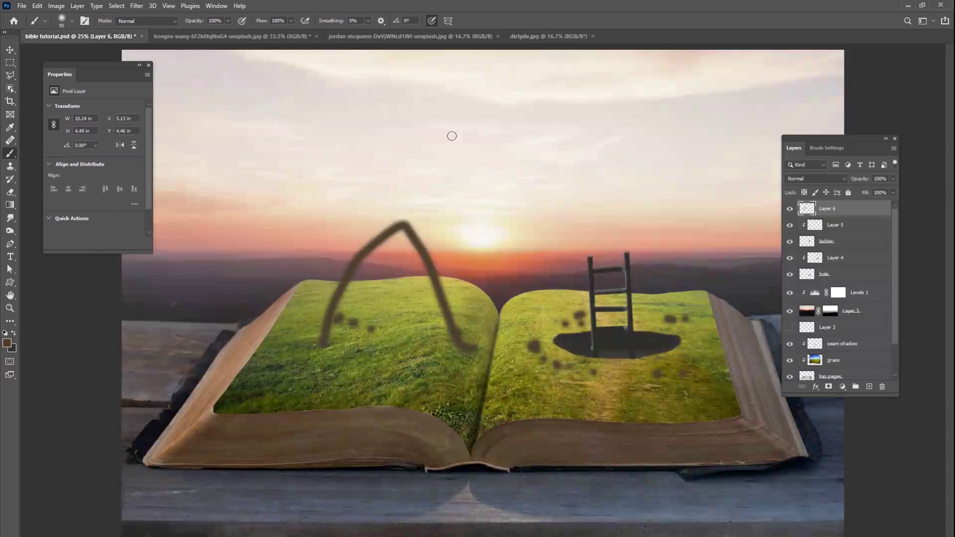
{"action": "key", "text": "ctrl+v"}
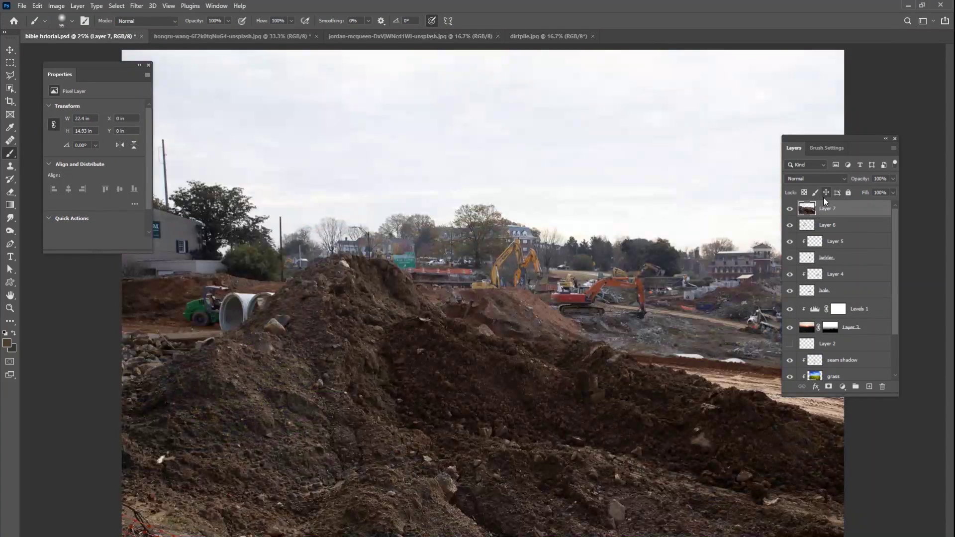
{"action": "left_click", "coordinate": [10, 50]}
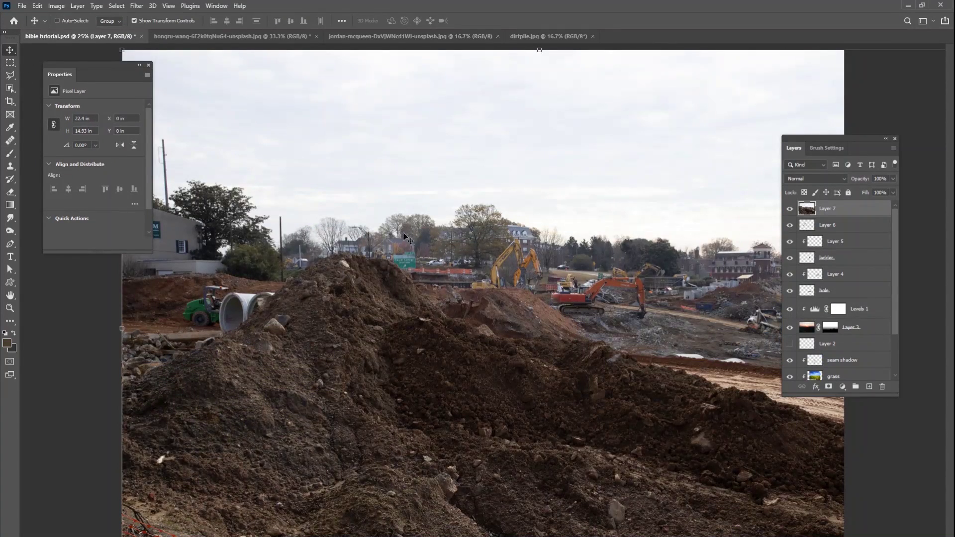
{"action": "left_click_drag", "start_coordinate": [543, 351], "coordinate": [514, 306]}
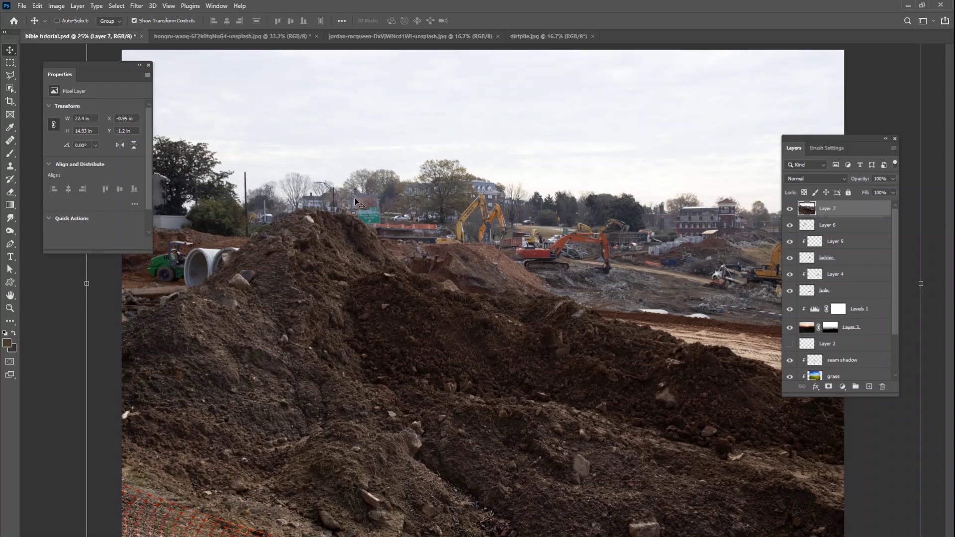
- Add a layer mask to the dirt layer and paint out the sky and construction site above the pile in black
{"action": "left_click", "coordinate": [829, 388]}
{"action": "key", "text": "ctrl+minus"}
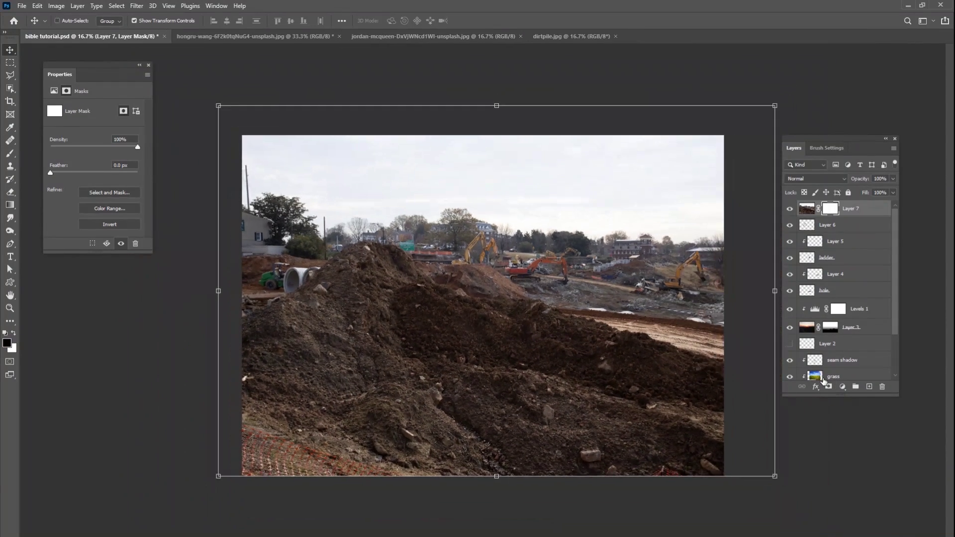
{"action": "left_click", "coordinate": [10, 154]}
{"action": "right_click", "coordinate": [519, 264]}
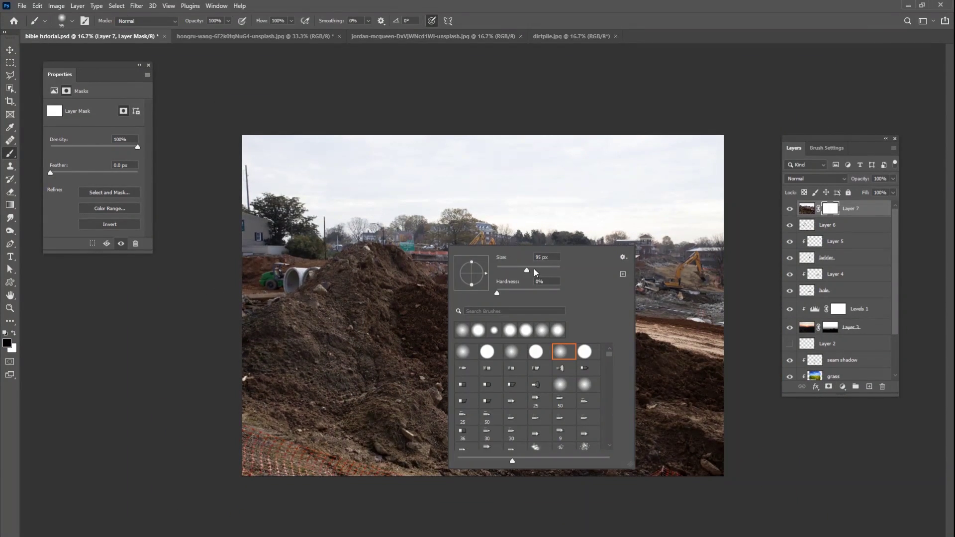
{"action": "left_click_drag", "start_coordinate": [547, 192], "coordinate": [582, 203]}
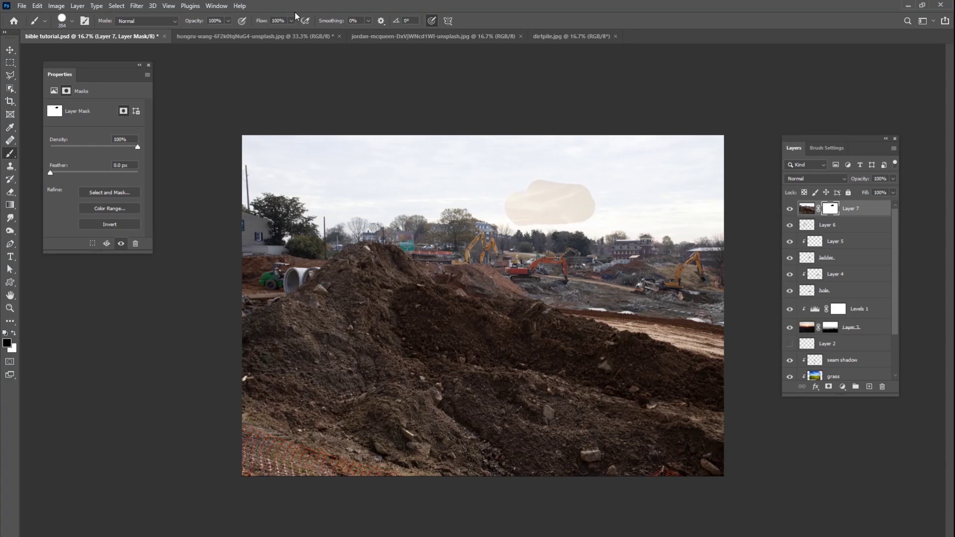
{"action": "mouse_move", "coordinate": [467, 173]}
{"action": "left_mouse_down"}
{"action": "mouse_move", "coordinate": [378, 176]}
{"action": "mouse_move", "coordinate": [339, 202]}
{"action": "mouse_move", "coordinate": [334, 141]}
{"action": "mouse_move", "coordinate": [261, 164]}
{"action": "mouse_move", "coordinate": [271, 230]}
{"action": "mouse_move", "coordinate": [320, 214]}
{"action": "mouse_move", "coordinate": [315, 247]}
{"action": "mouse_move", "coordinate": [251, 289]}
{"action": "mouse_move", "coordinate": [311, 211]}
{"action": "mouse_move", "coordinate": [340, 209]}
{"action": "mouse_move", "coordinate": [345, 225]}
{"action": "mouse_move", "coordinate": [399, 224]}
{"action": "mouse_move", "coordinate": [443, 254]}
{"action": "mouse_move", "coordinate": [686, 331]}
{"action": "mouse_move", "coordinate": [729, 319]}
{"action": "mouse_move", "coordinate": [413, 237]}
{"action": "mouse_move", "coordinate": [746, 269]}
{"action": "mouse_move", "coordinate": [552, 221]}
{"action": "mouse_move", "coordinate": [441, 208]}
{"action": "mouse_move", "coordinate": [557, 201]}
{"action": "mouse_move", "coordinate": [458, 168]}
{"action": "mouse_move", "coordinate": [309, 156]}
{"action": "left_mouse_up"}
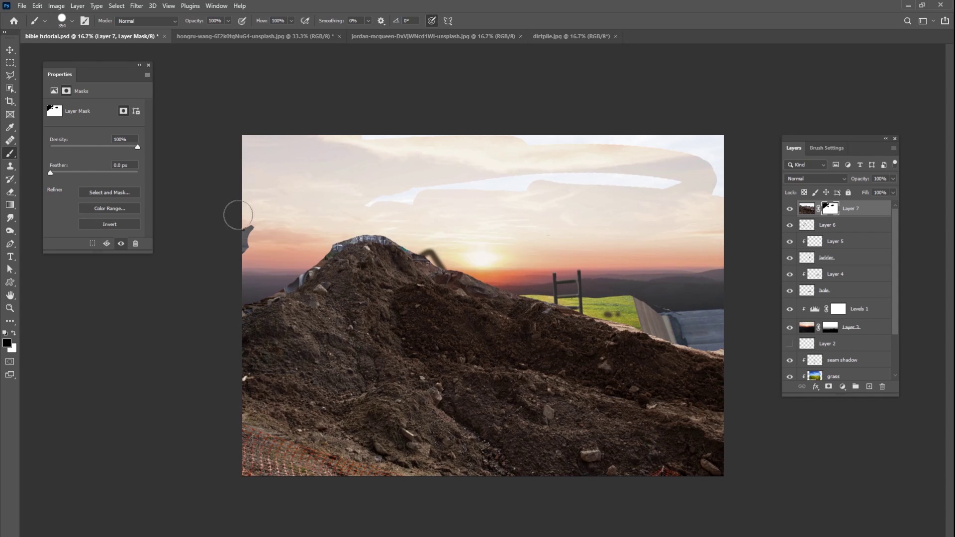
{"action": "mouse_move", "coordinate": [271, 212]}
{"action": "left_mouse_down"}
{"action": "mouse_move", "coordinate": [398, 159]}
{"action": "mouse_move", "coordinate": [366, 152]}
{"action": "mouse_move", "coordinate": [338, 125]}
{"action": "mouse_move", "coordinate": [698, 161]}
{"action": "mouse_move", "coordinate": [685, 172]}
{"action": "mouse_move", "coordinate": [567, 181]}
{"action": "mouse_move", "coordinate": [753, 132]}
{"action": "left_mouse_up"}
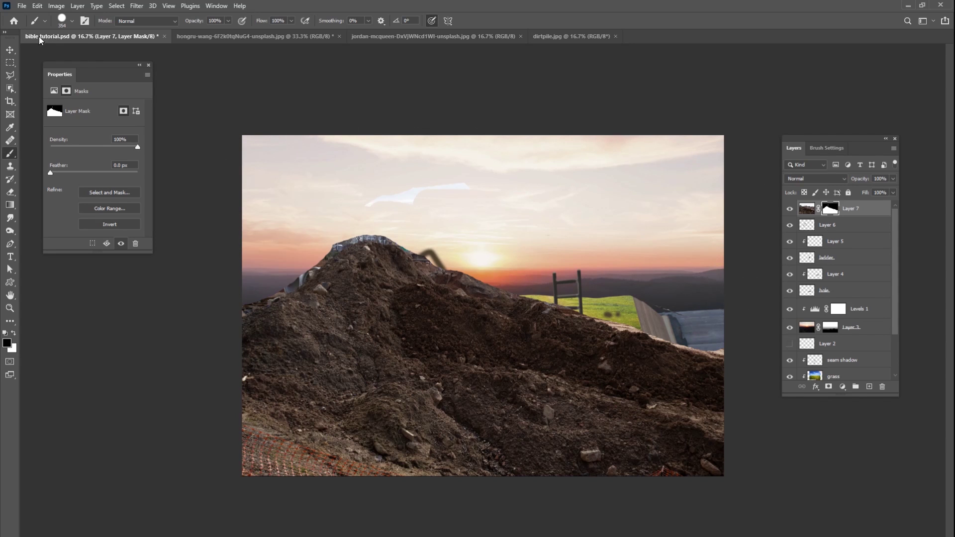
- Scale the dirt layer down to 69.67% and position its pile over the lower part of the book
{"action": "key", "text": "v"}
{"action": "mouse_move", "coordinate": [499, 269]}
{"action": "left_mouse_down"}
{"action": "mouse_move", "coordinate": [453, 297]}
{"action": "mouse_move", "coordinate": [501, 284]}
{"action": "left_mouse_up"}
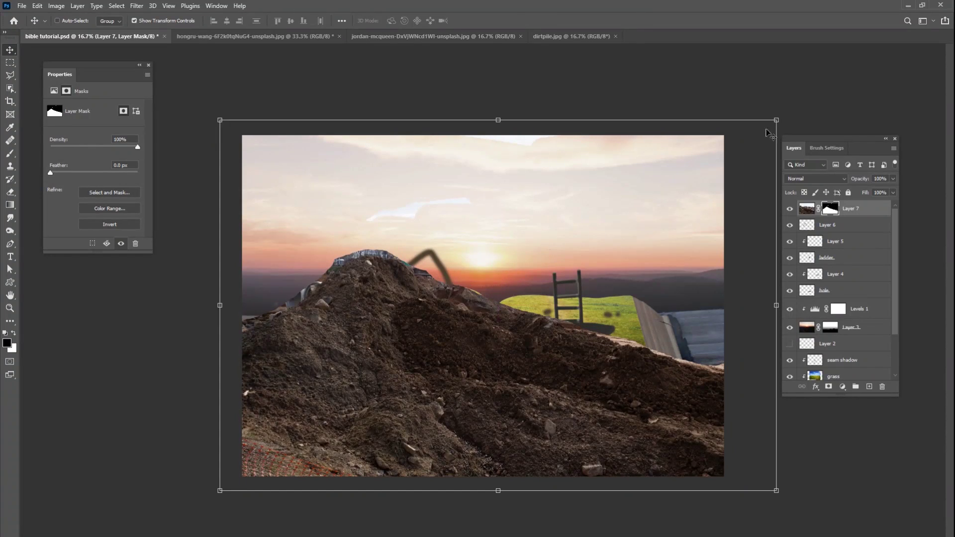
{"action": "left_click_drag", "start_coordinate": [779, 123], "coordinate": [606, 231]}
{"action": "left_click_drag", "start_coordinate": [530, 292], "coordinate": [584, 234]}
{"action": "left_click_drag", "start_coordinate": [429, 278], "coordinate": [410, 342]}
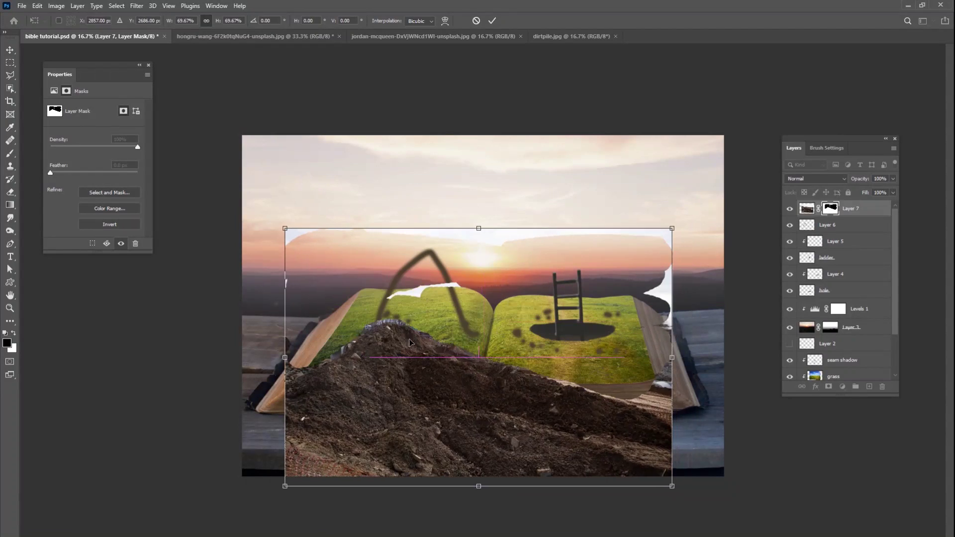
{"action": "left_click_drag", "start_coordinate": [482, 313], "coordinate": [475, 285]}
{"action": "left_click", "coordinate": [492, 21]}
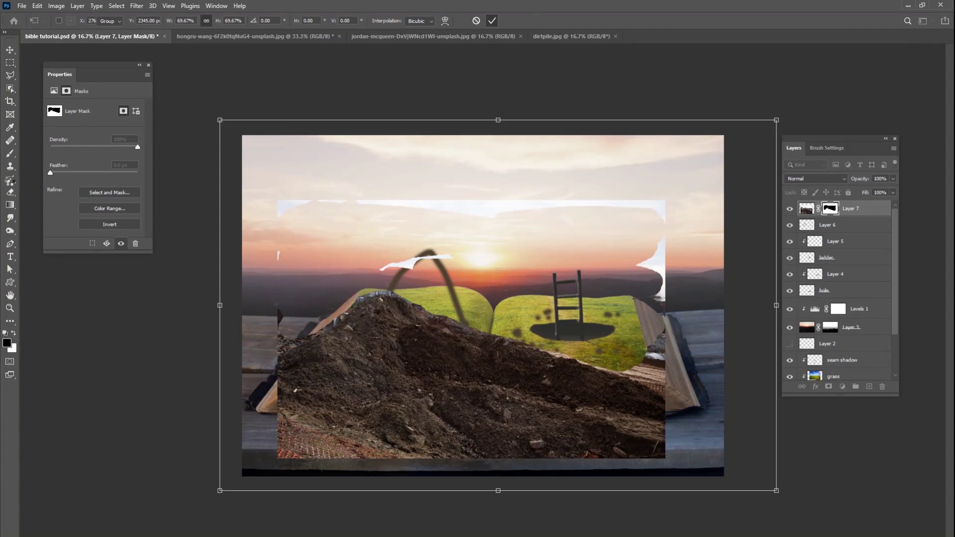
- Mask out the leftover white sky patches and edge fragments around the scaled dirt pile
{"action": "left_click", "coordinate": [10, 153]}
{"action": "mouse_move", "coordinate": [431, 249]}
{"action": "left_mouse_down"}
{"action": "mouse_move", "coordinate": [381, 210]}
{"action": "mouse_move", "coordinate": [300, 204]}
{"action": "mouse_move", "coordinate": [587, 206]}
{"action": "mouse_move", "coordinate": [666, 226]}
{"action": "mouse_move", "coordinate": [648, 288]}
{"action": "mouse_move", "coordinate": [657, 255]}
{"action": "mouse_move", "coordinate": [655, 337]}
{"action": "mouse_move", "coordinate": [621, 351]}
{"action": "mouse_move", "coordinate": [667, 363]}
{"action": "left_mouse_up"}
{"action": "mouse_move", "coordinate": [273, 292]}
{"action": "left_mouse_down"}
{"action": "mouse_move", "coordinate": [291, 304]}
{"action": "mouse_move", "coordinate": [275, 327]}
{"action": "left_mouse_up"}
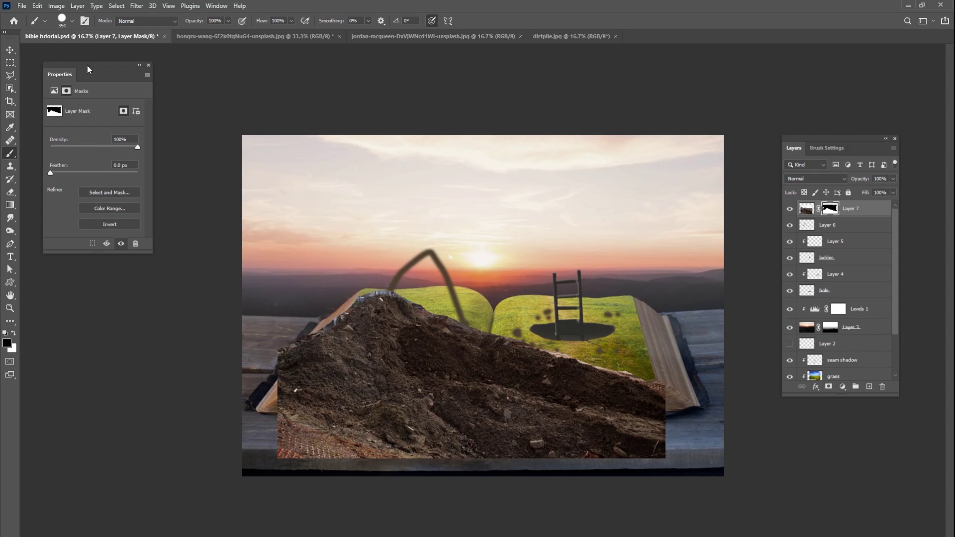
- Scale the dirt layer by a further 84.48% and center the pile over the book's pages, its peak near the sketched mound
{"action": "key", "text": "v"}
{"action": "mouse_move", "coordinate": [502, 367]}
{"action": "left_mouse_down"}
{"action": "mouse_move", "coordinate": [556, 381]}
{"action": "mouse_move", "coordinate": [557, 336]}
{"action": "mouse_move", "coordinate": [537, 300]}
{"action": "left_mouse_up"}
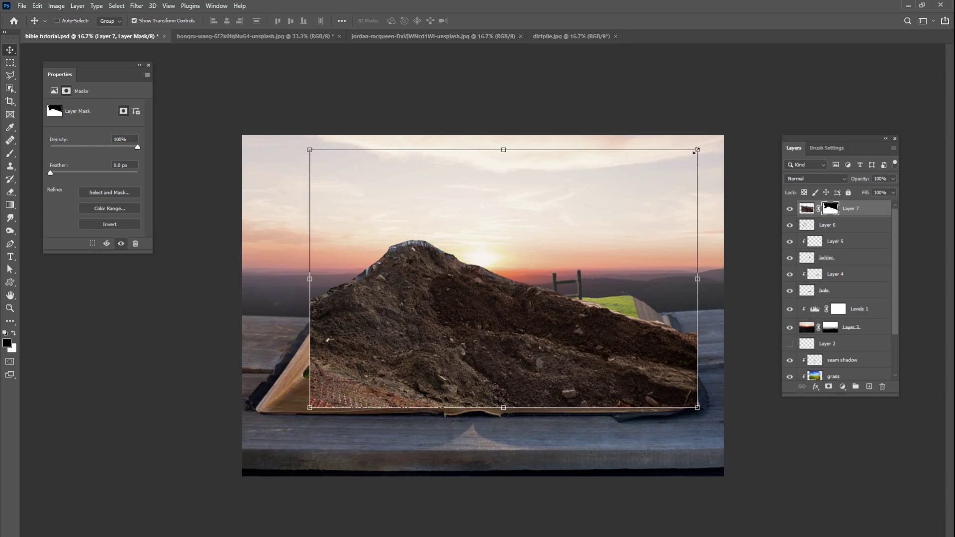
{"action": "left_click_drag", "start_coordinate": [698, 151], "coordinate": [642, 188]}
{"action": "left_click_drag", "start_coordinate": [544, 286], "coordinate": [396, 387]}
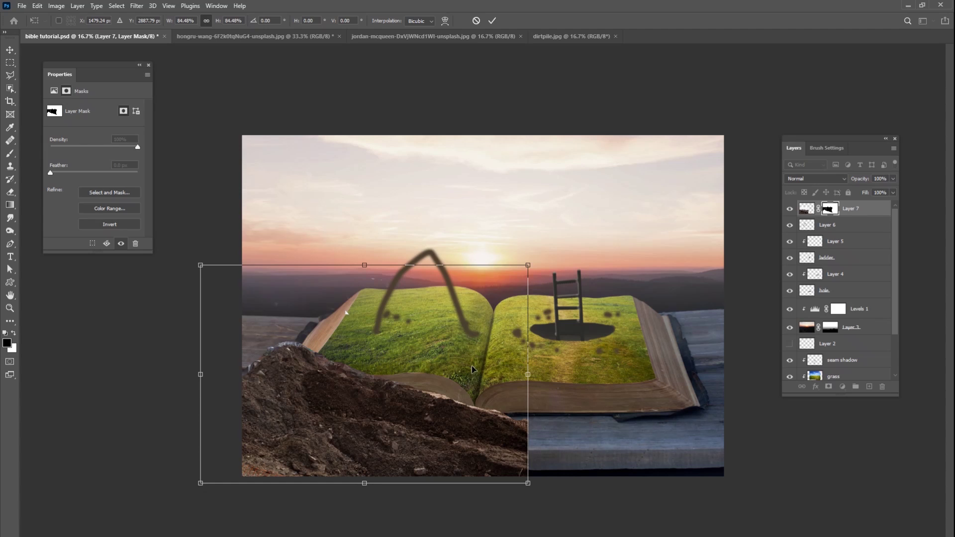
{"action": "left_click_drag", "start_coordinate": [418, 422], "coordinate": [526, 303]}
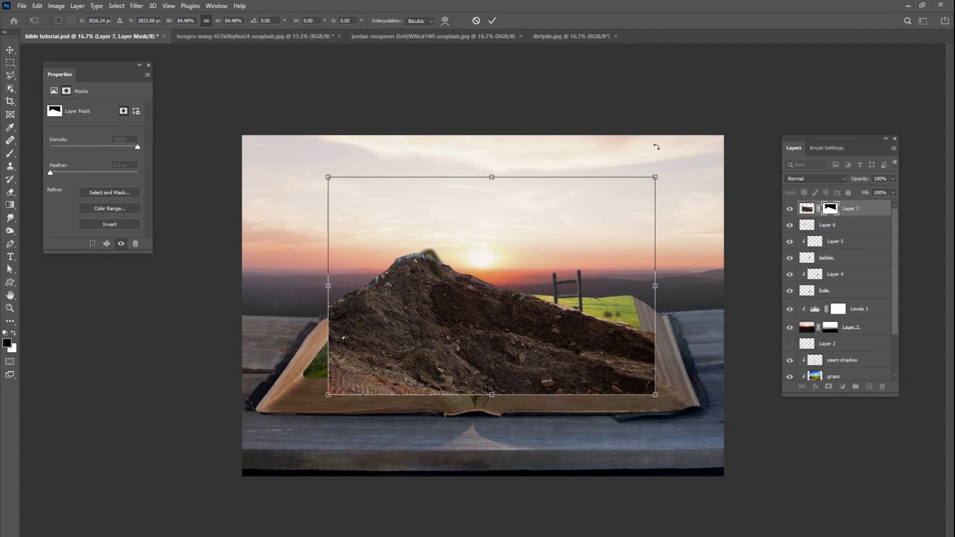
{"action": "left_click_drag", "start_coordinate": [658, 176], "coordinate": [655, 177]}
{"action": "left_click", "coordinate": [491, 21]}
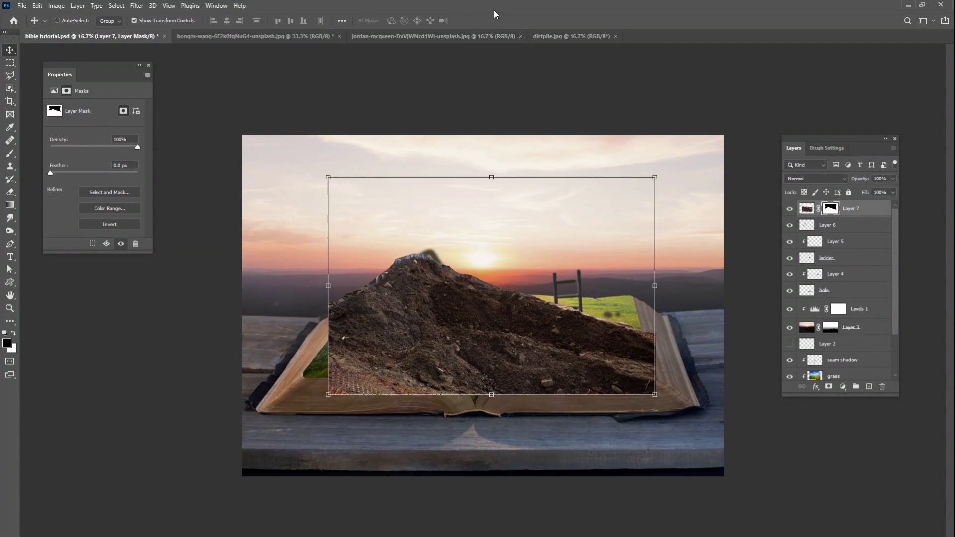
- With a harder 99 px brush, mask out background remnants along the upper left slope of the dirt pile
{"action": "key", "text": "ctrl+plus"}
{"action": "key", "text": "ctrl+plus"}
{"action": "key", "text": "ctrl+plus"}
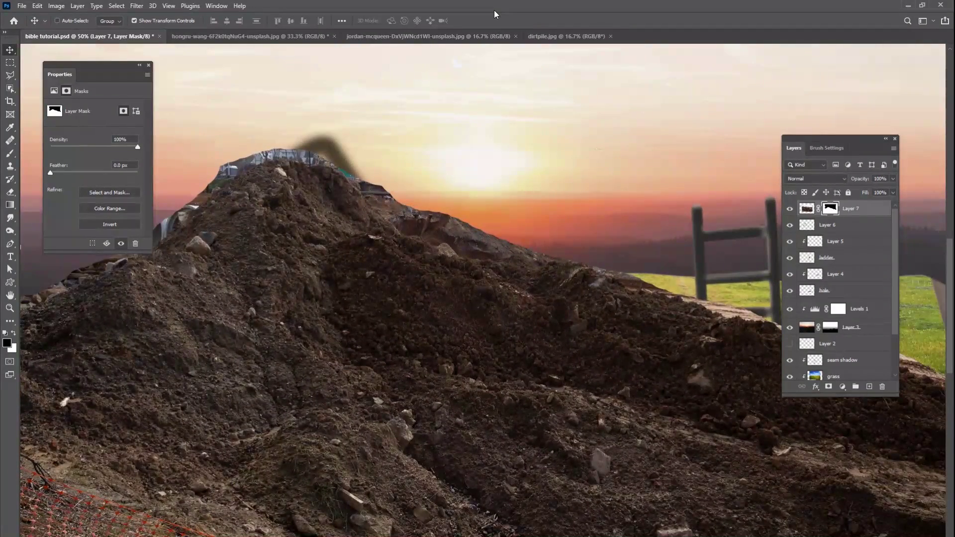
{"action": "left_click_drag", "start_coordinate": [364, 326], "coordinate": [660, 376]}
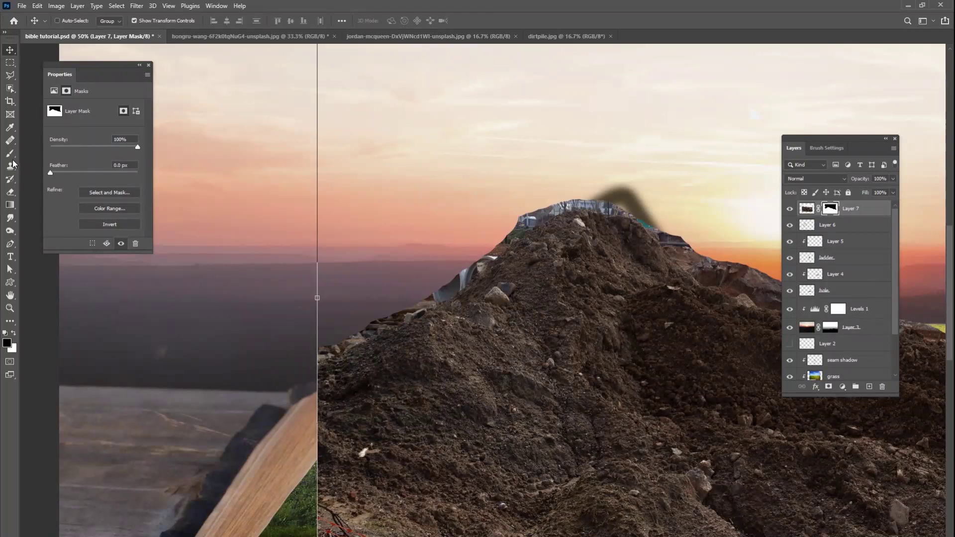
{"action": "key", "text": "b"}
{"action": "right_click", "coordinate": [441, 202]}
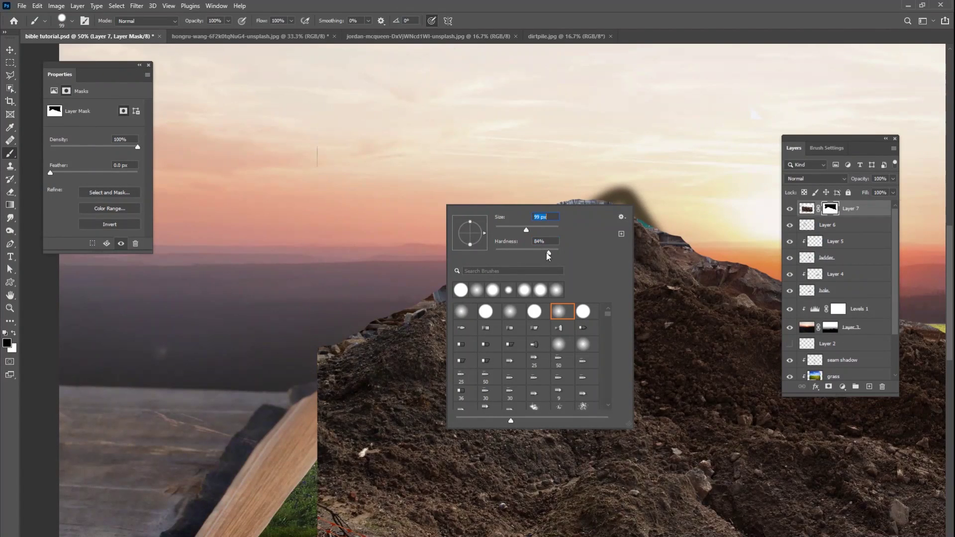
{"action": "left_click_drag", "start_coordinate": [549, 253], "coordinate": [554, 253]}
{"action": "left_click", "coordinate": [527, 229]}
{"action": "left_click", "coordinate": [317, 157]}
{"action": "mouse_move", "coordinate": [478, 249]}
{"action": "left_mouse_down"}
{"action": "mouse_move", "coordinate": [500, 246]}
{"action": "mouse_move", "coordinate": [459, 281]}
{"action": "left_mouse_up"}
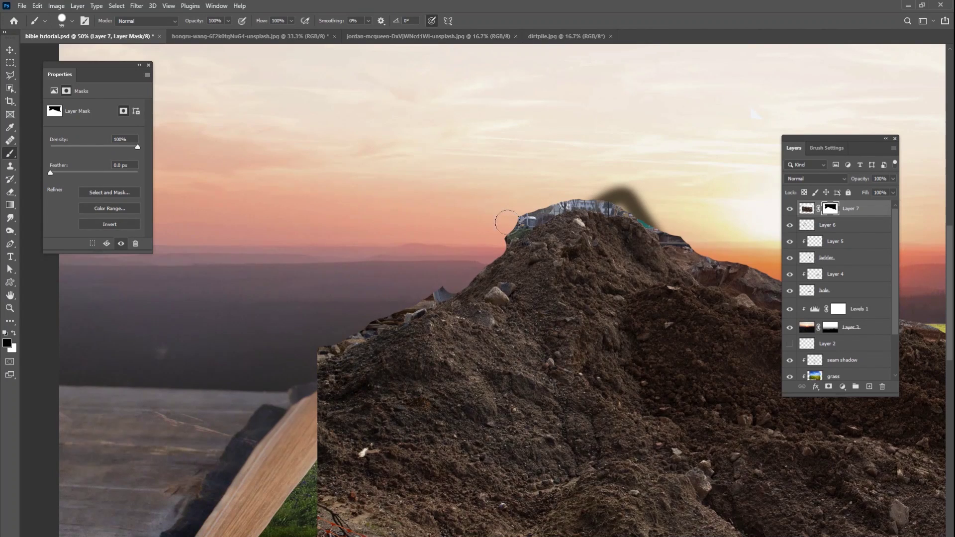
- Reduce the brush to 75 px and mask out the remnants over the pile's peak and down its lower left slope
{"action": "right_click", "coordinate": [506, 222]}
{"action": "left_click_drag", "start_coordinate": [587, 242], "coordinate": [585, 242]}
{"action": "left_click", "coordinate": [504, 235]}
{"action": "mouse_move", "coordinate": [505, 241]}
{"action": "left_mouse_down"}
{"action": "mouse_move", "coordinate": [537, 215]}
{"action": "mouse_move", "coordinate": [580, 202]}
{"action": "mouse_move", "coordinate": [624, 208]}
{"action": "mouse_move", "coordinate": [658, 228]}
{"action": "left_mouse_up"}
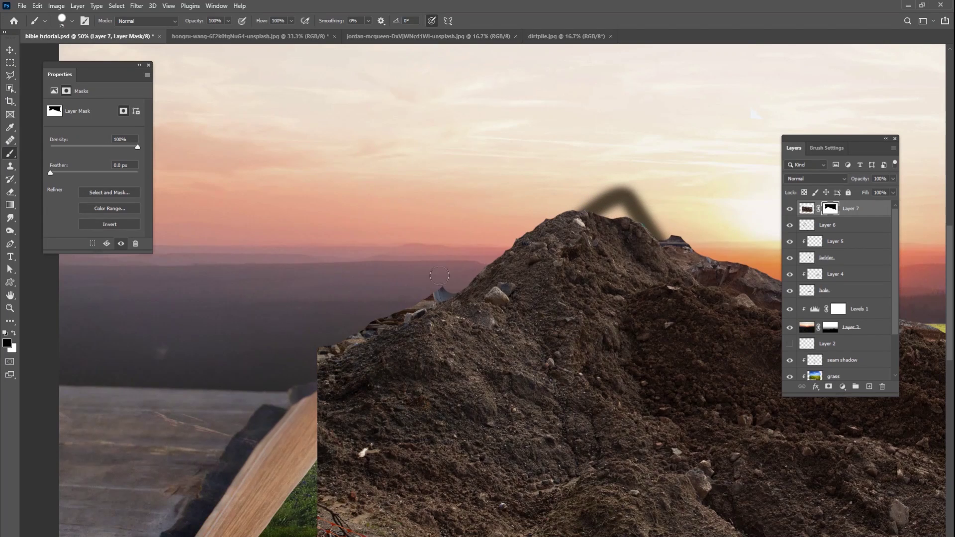
{"action": "mouse_move", "coordinate": [439, 276]}
{"action": "left_mouse_down"}
{"action": "mouse_move", "coordinate": [446, 292]}
{"action": "mouse_move", "coordinate": [353, 335]}
{"action": "left_mouse_up"}
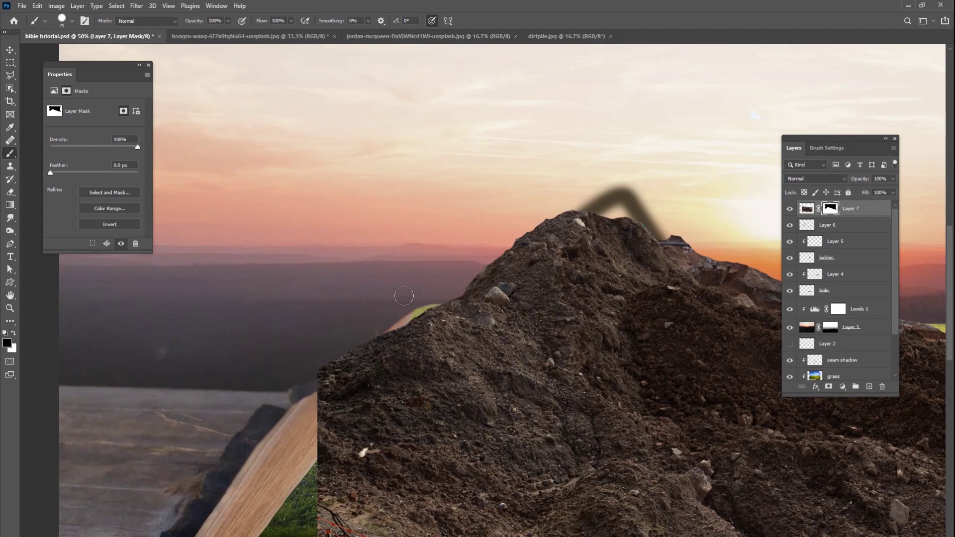
- Mask out the background remnants from the dirt pile's peak down its right slope to the grass with the 75 px brush
{"action": "scroll", "coordinate": [411, 314], "scroll_direction": "right", "scroll_amount": 5}
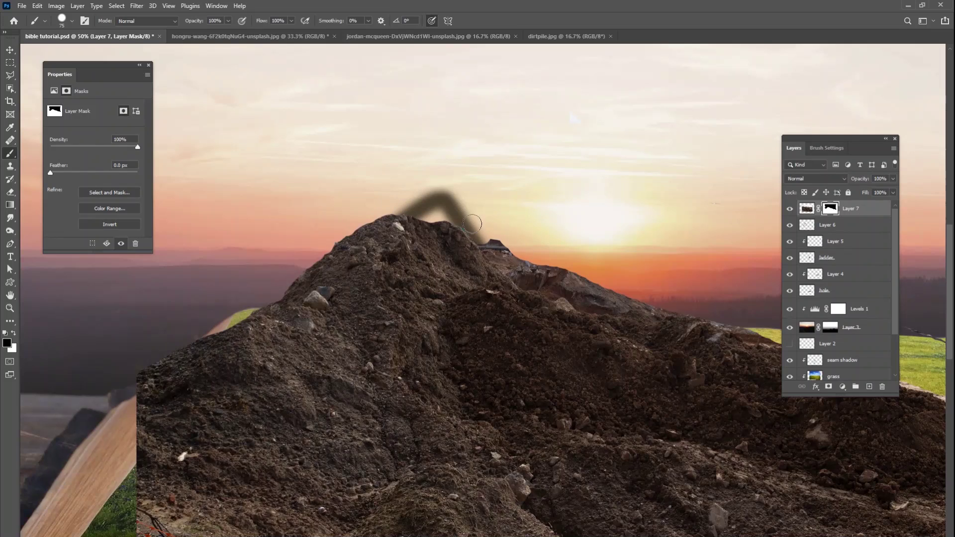
{"action": "mouse_move", "coordinate": [470, 224]}
{"action": "left_mouse_down"}
{"action": "mouse_move", "coordinate": [525, 284]}
{"action": "mouse_move", "coordinate": [604, 306]}
{"action": "mouse_move", "coordinate": [526, 271]}
{"action": "mouse_move", "coordinate": [507, 247]}
{"action": "mouse_move", "coordinate": [564, 264]}
{"action": "mouse_move", "coordinate": [581, 288]}
{"action": "mouse_move", "coordinate": [617, 299]}
{"action": "mouse_move", "coordinate": [473, 219]}
{"action": "mouse_move", "coordinate": [496, 204]}
{"action": "left_mouse_up"}
{"action": "left_click_drag", "start_coordinate": [571, 209], "coordinate": [651, 240]}
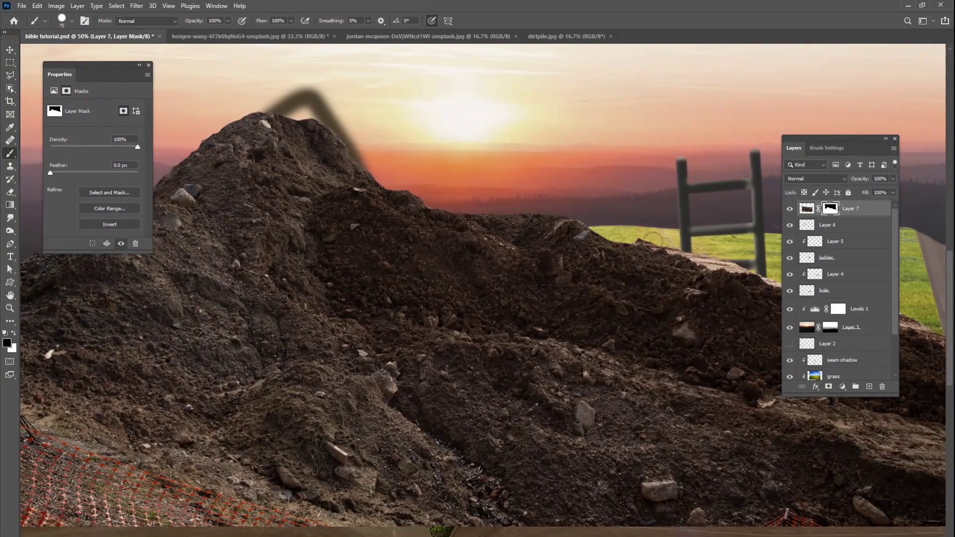
{"action": "left_click_drag", "start_coordinate": [483, 292], "coordinate": [662, 325]}
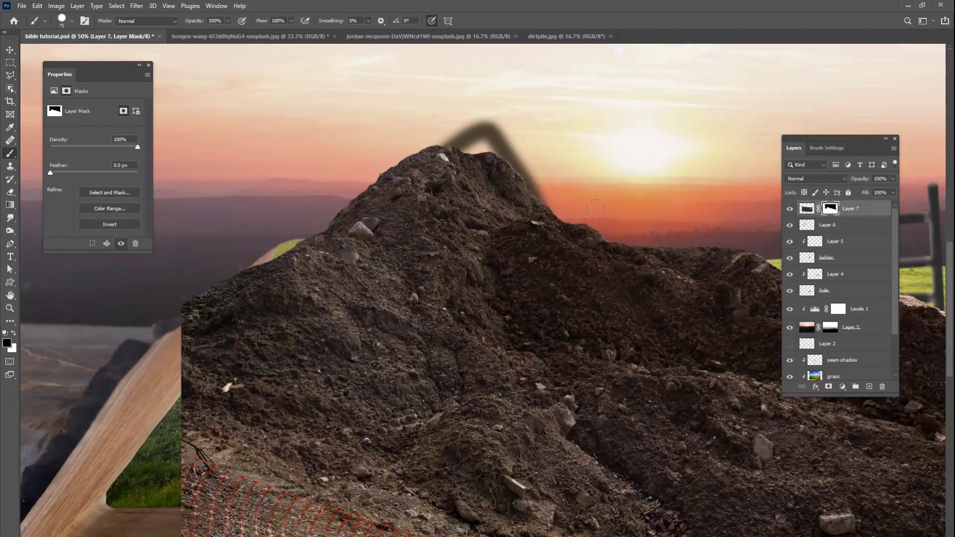
{"action": "left_click_drag", "start_coordinate": [408, 355], "coordinate": [254, 315]}
- Enlarge the brush to 199 px and start masking away the dirt at the far end of the pile's right shoulder, exposing the grass
{"action": "key", "text": "ctrl+minus"}
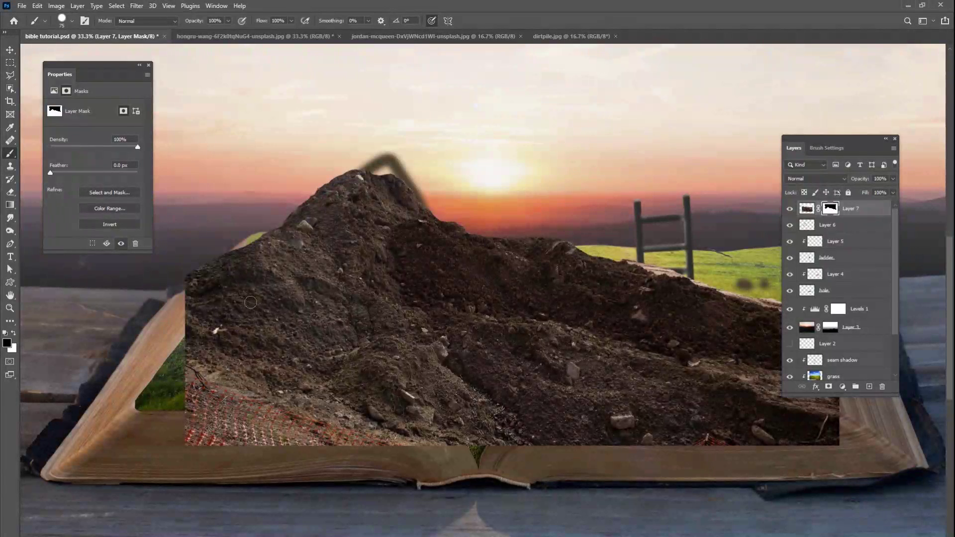
{"action": "scroll", "coordinate": [251, 306], "scroll_direction": "down", "scroll_amount": 2}
{"action": "right_click", "coordinate": [447, 298]}
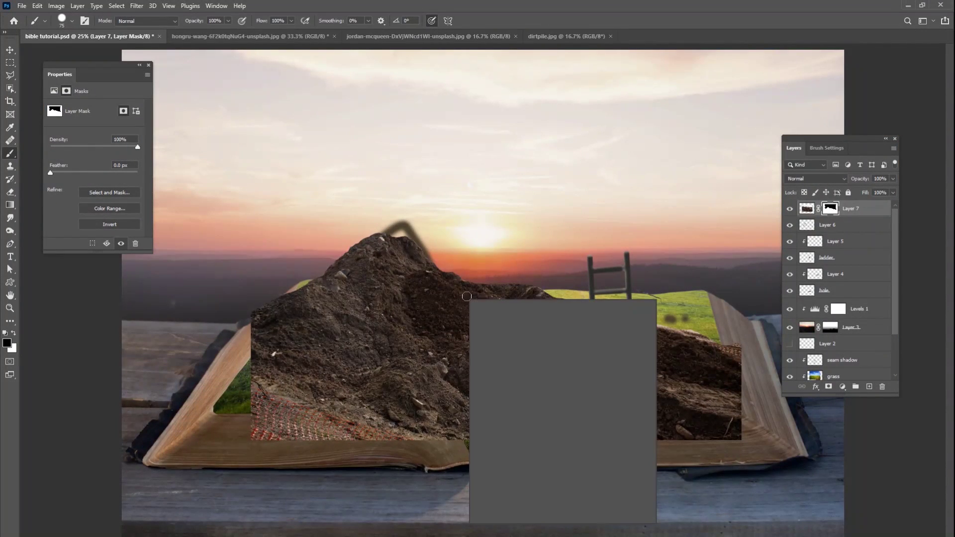
{"action": "left_click_drag", "start_coordinate": [554, 324], "coordinate": [564, 324]}
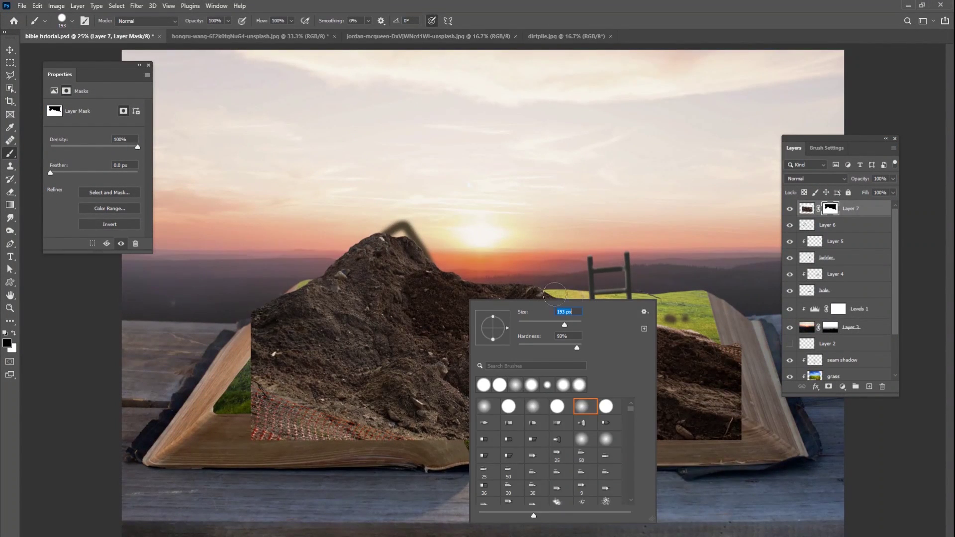
{"action": "mouse_move", "coordinate": [553, 265]}
{"action": "left_mouse_down"}
{"action": "mouse_move", "coordinate": [550, 307]}
{"action": "mouse_move", "coordinate": [510, 287]}
{"action": "mouse_move", "coordinate": [519, 293]}
{"action": "left_mouse_up"}
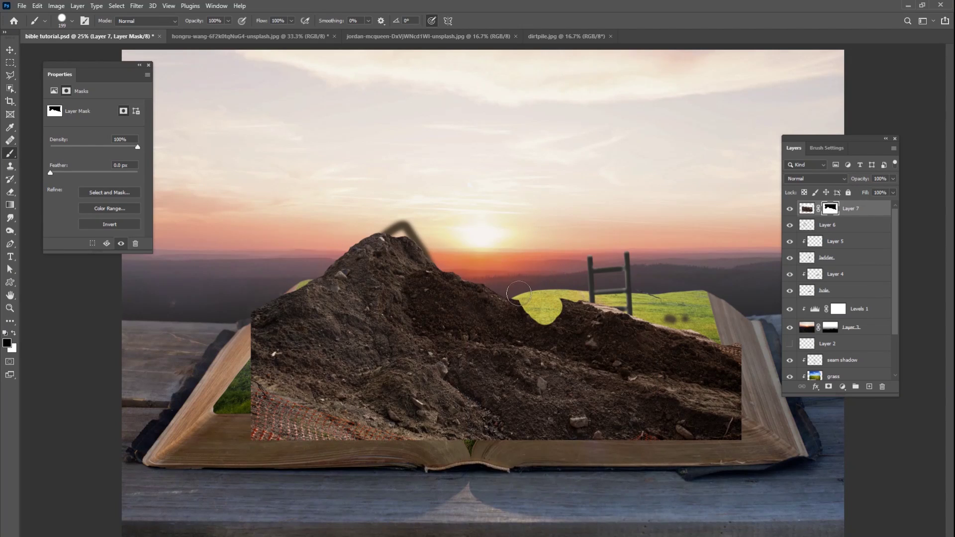
- With a 495 px brush, mask out the dirt covering the hole, the ladder's base, the right page and the front edge of the book
{"action": "right_click", "coordinate": [593, 319]}
{"action": "left_click_drag", "start_coordinate": [695, 343], "coordinate": [708, 344]}
{"action": "mouse_move", "coordinate": [603, 314]}
{"action": "left_mouse_down"}
{"action": "mouse_move", "coordinate": [578, 356]}
{"action": "mouse_move", "coordinate": [558, 349]}
{"action": "mouse_move", "coordinate": [555, 297]}
{"action": "mouse_move", "coordinate": [649, 359]}
{"action": "mouse_move", "coordinate": [592, 380]}
{"action": "mouse_move", "coordinate": [562, 418]}
{"action": "mouse_move", "coordinate": [520, 432]}
{"action": "mouse_move", "coordinate": [382, 440]}
{"action": "mouse_move", "coordinate": [275, 425]}
{"action": "mouse_move", "coordinate": [246, 399]}
{"action": "mouse_move", "coordinate": [448, 447]}
{"action": "mouse_move", "coordinate": [592, 450]}
{"action": "mouse_move", "coordinate": [698, 415]}
{"action": "mouse_move", "coordinate": [715, 398]}
{"action": "mouse_move", "coordinate": [680, 452]}
{"action": "left_mouse_up"}
{"action": "key", "text": "ctrl+z"}
{"action": "right_click", "coordinate": [600, 298]}
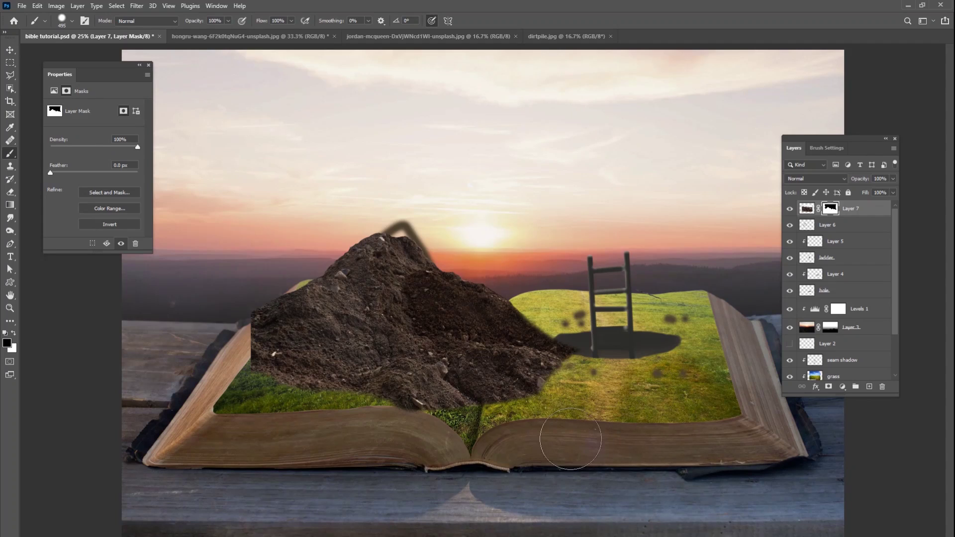
- Trim the pile's right foot with a 136 px brush and refine its right slope with a 40 px brush
{"action": "right_click", "coordinate": [606, 312]}
{"action": "key", "text": "Return"}
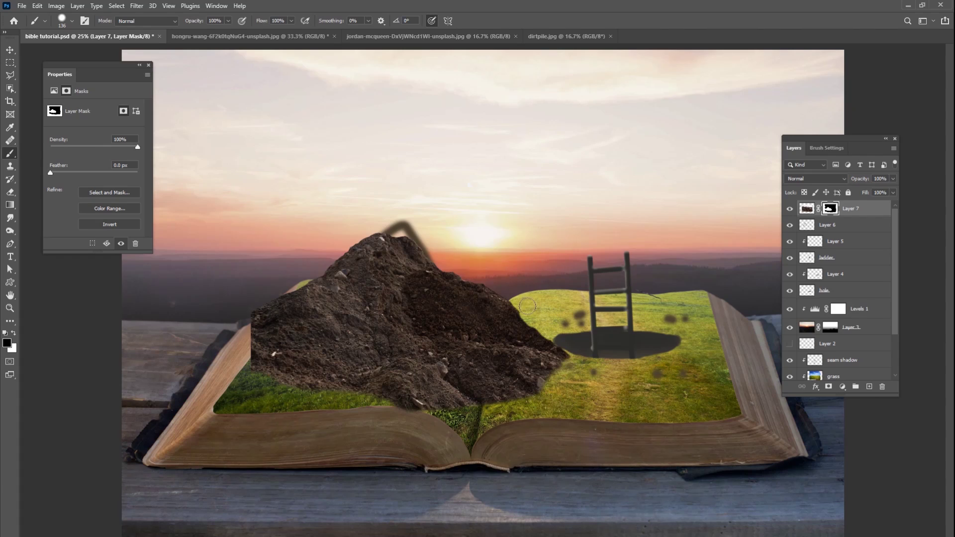
{"action": "scroll", "coordinate": [550, 269], "scroll_direction": "up", "scroll_amount": 3}
{"action": "right_click", "coordinate": [551, 270]}
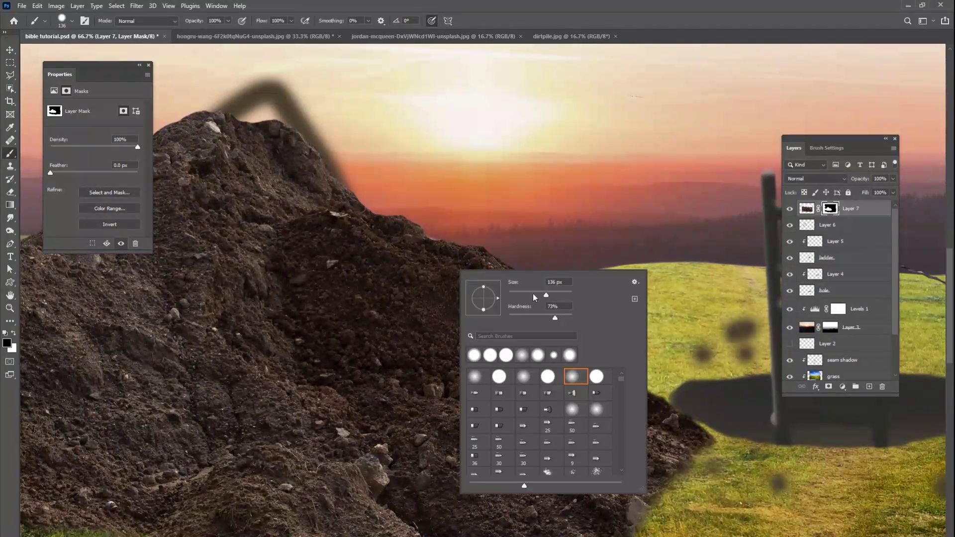
{"action": "key", "text": "Return"}
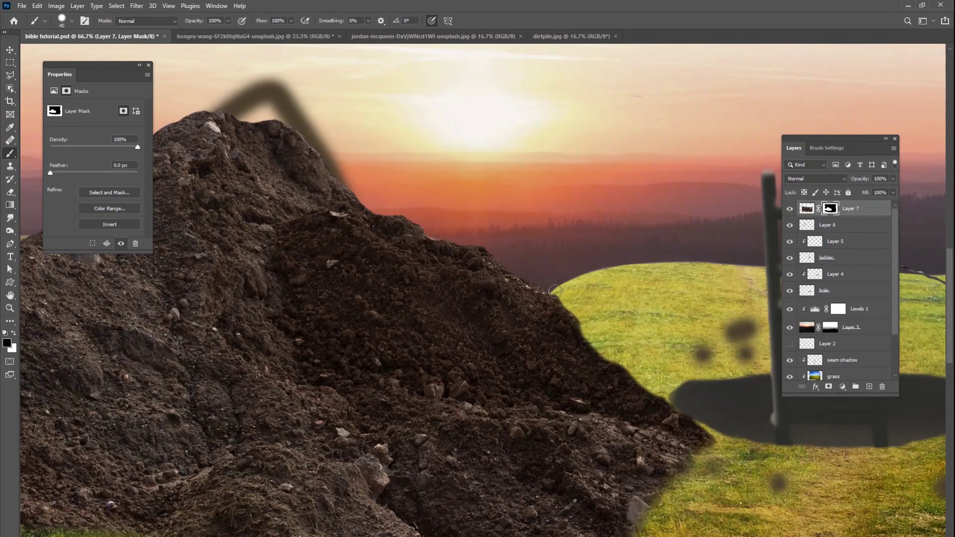
{"action": "left_click_drag", "start_coordinate": [605, 341], "coordinate": [556, 291]}
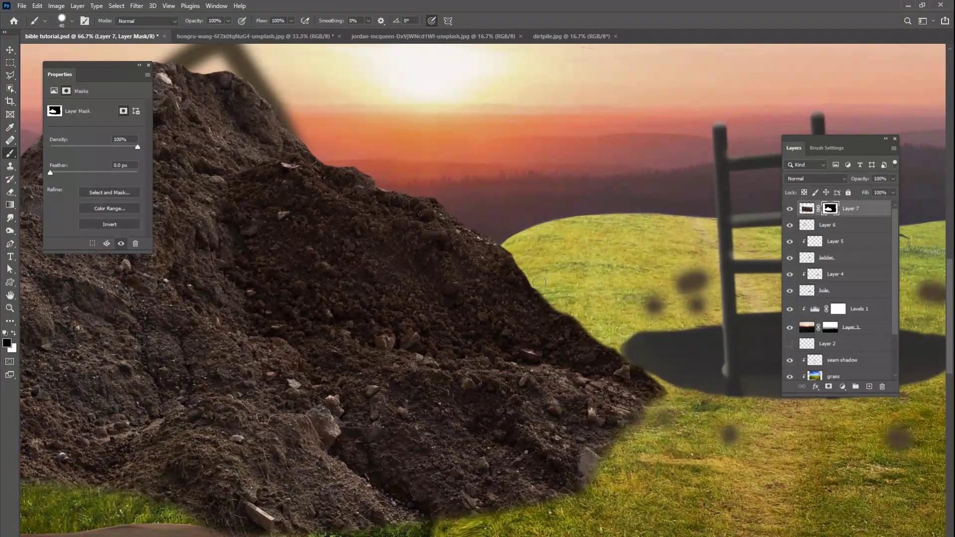
- Reduce the brush to 18 px and mask small irregular notches into the pile's right slope for a natural edge
{"action": "right_click", "coordinate": [576, 288]}
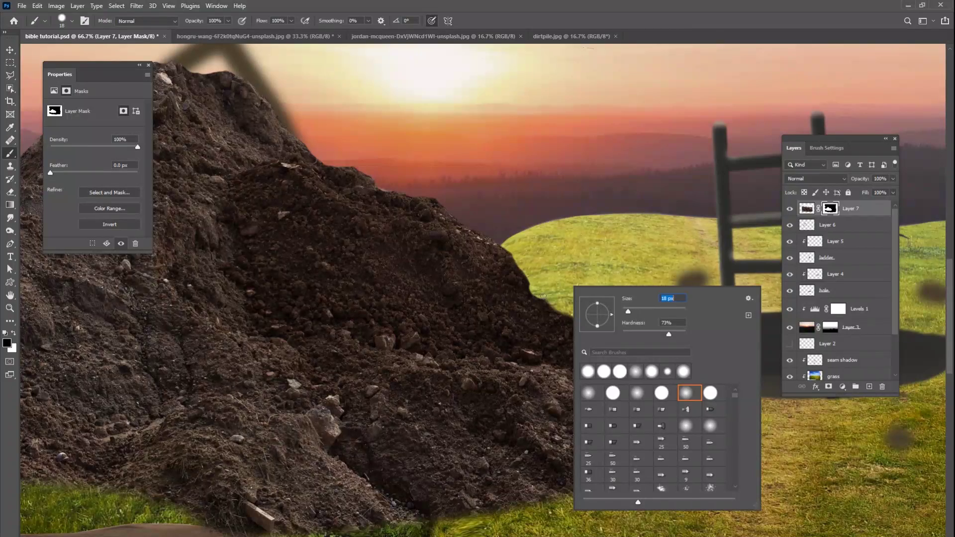
{"action": "key", "text": "Return"}
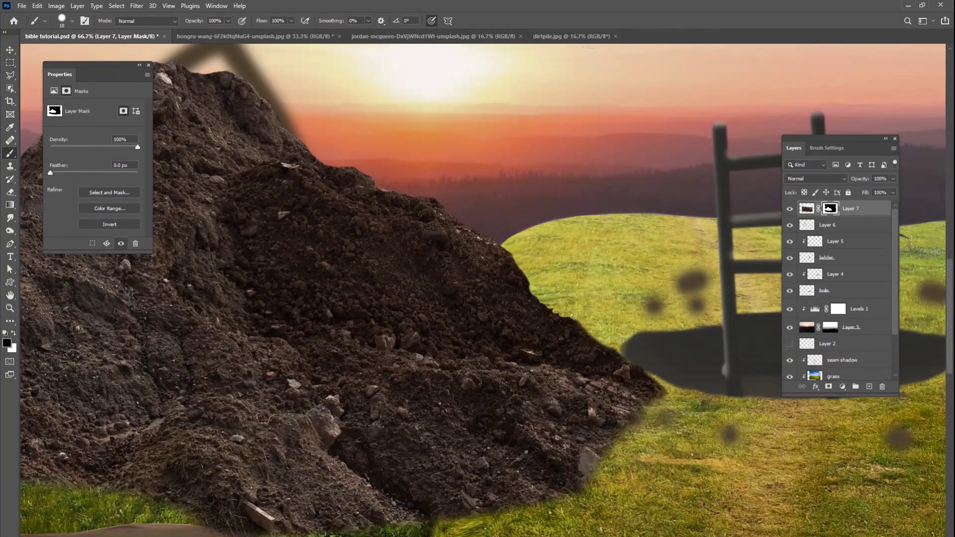
{"action": "left_click_drag", "start_coordinate": [598, 339], "coordinate": [560, 303]}
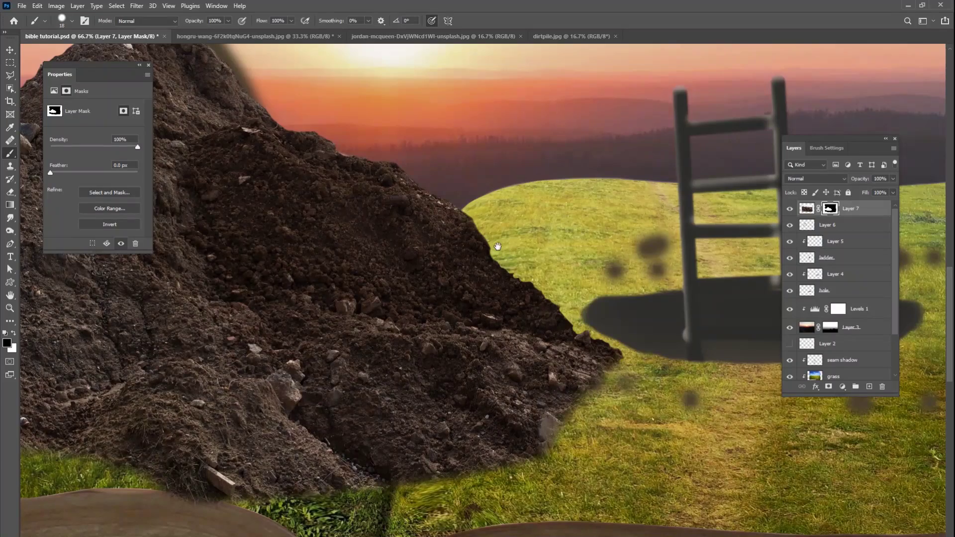
{"action": "left_click_drag", "start_coordinate": [497, 246], "coordinate": [636, 335]}
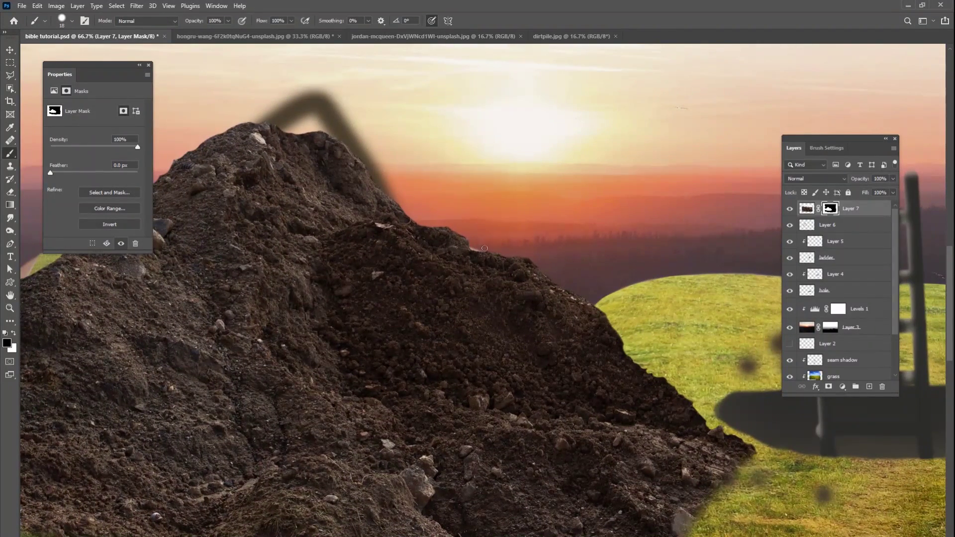
{"action": "left_click_drag", "start_coordinate": [468, 232], "coordinate": [622, 299]}
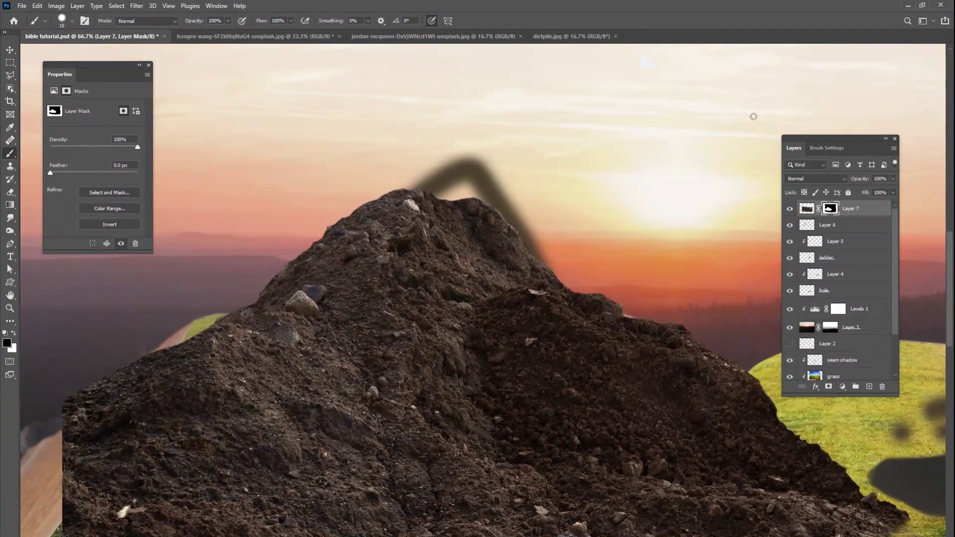
- Hide Layer 6 with the sketched mound and clods, and check the dirt pile against the whole composite
{"action": "left_click", "coordinate": [789, 225]}
{"action": "left_click_drag", "start_coordinate": [521, 379], "coordinate": [305, 252]}
{"action": "key", "text": "ctrl+minus"}
{"action": "scroll", "coordinate": [309, 256], "scroll_direction": "down", "scroll_amount": 3}
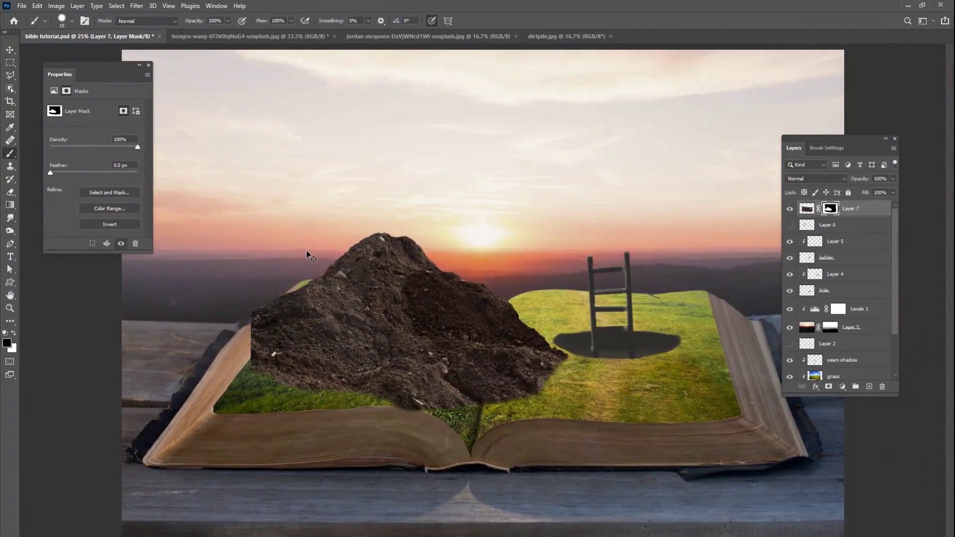
- Set the brush to 59 px and mask away the pile's straight left edge so the page edge and a strip of grass show
{"action": "scroll", "coordinate": [311, 256], "scroll_direction": "up", "scroll_amount": 3}
{"action": "left_click_drag", "start_coordinate": [306, 250], "coordinate": [538, 324]}
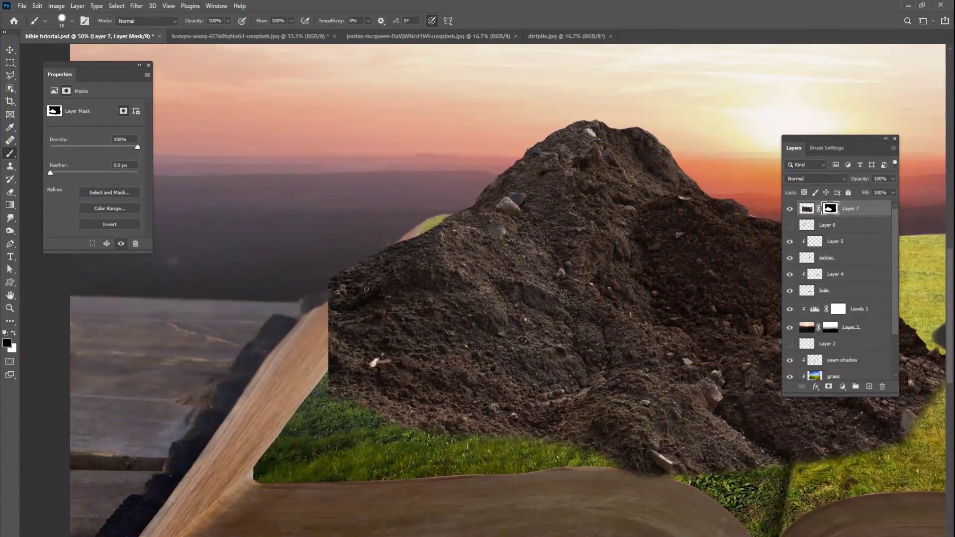
{"action": "right_click", "coordinate": [415, 269]}
{"action": "key", "text": "Return"}
{"action": "mouse_move", "coordinate": [397, 245]}
{"action": "left_mouse_down"}
{"action": "mouse_move", "coordinate": [390, 256]}
{"action": "mouse_move", "coordinate": [404, 248]}
{"action": "mouse_move", "coordinate": [379, 289]}
{"action": "mouse_move", "coordinate": [390, 283]}
{"action": "mouse_move", "coordinate": [341, 346]}
{"action": "mouse_move", "coordinate": [336, 339]}
{"action": "mouse_move", "coordinate": [366, 296]}
{"action": "mouse_move", "coordinate": [344, 281]}
{"action": "mouse_move", "coordinate": [372, 250]}
{"action": "left_mouse_up"}
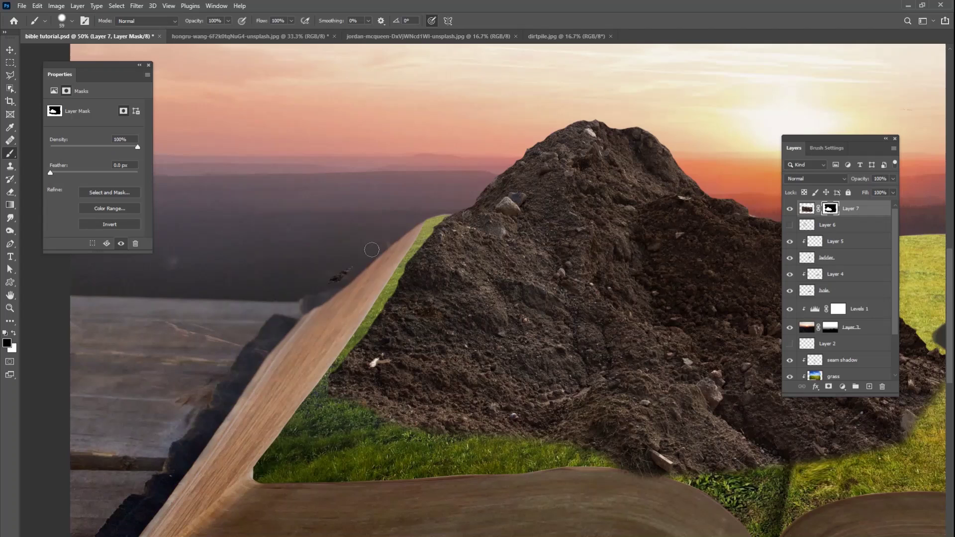
- Adjust the brush to 56 px and mask the pile's upper left slope back around the page's far corner
{"action": "right_click", "coordinate": [408, 256]}
{"action": "key", "text": "Return"}
{"action": "right_click", "coordinate": [463, 213]}
{"action": "key", "text": "Return"}
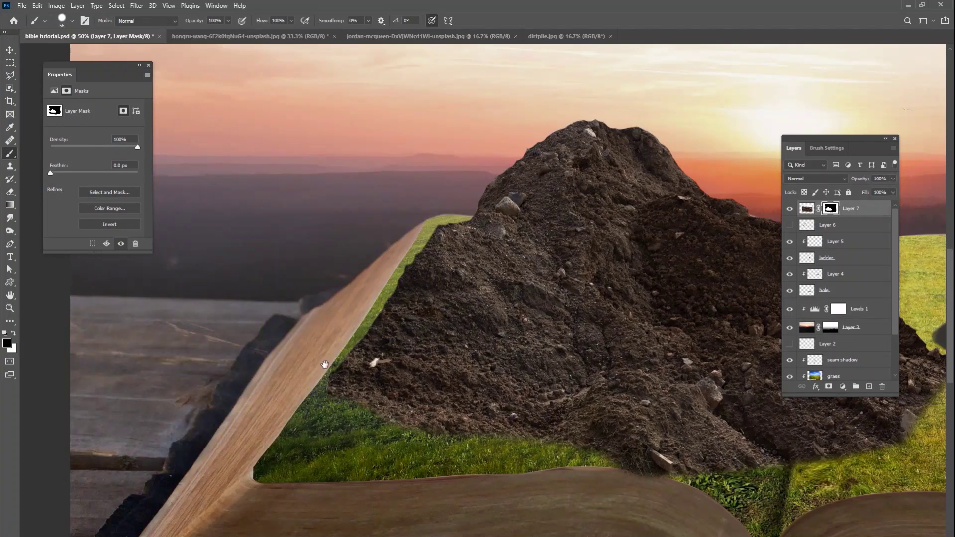
- Mask out the wood scrap and overhanging dirt at the pile's lower edge near the book's center seam
{"action": "mouse_move", "coordinate": [325, 365]}
{"action": "left_mouse_down"}
{"action": "mouse_move", "coordinate": [244, 319]}
{"action": "mouse_move", "coordinate": [119, 319]}
{"action": "left_mouse_up"}
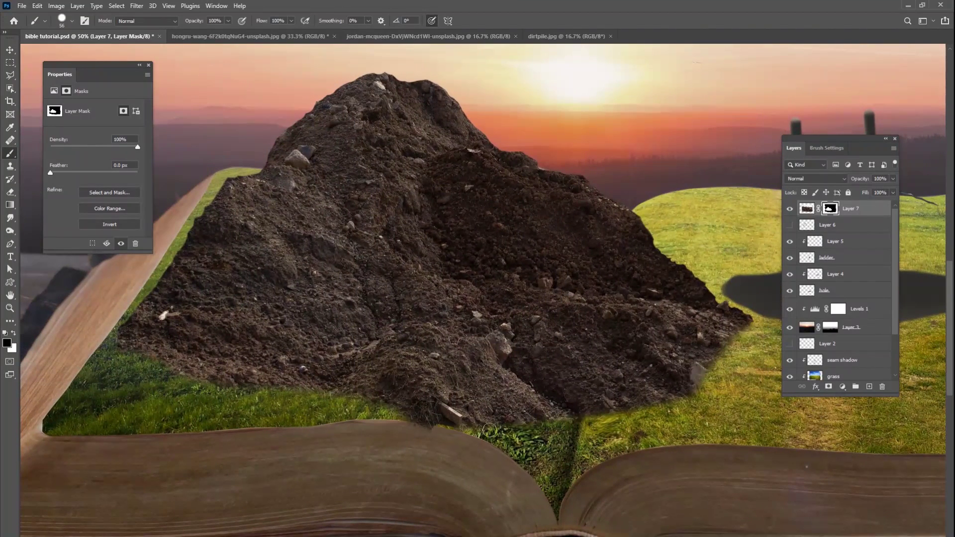
{"action": "mouse_move", "coordinate": [460, 418]}
{"action": "left_mouse_down"}
{"action": "mouse_move", "coordinate": [426, 425]}
{"action": "mouse_move", "coordinate": [575, 427]}
{"action": "left_mouse_up"}
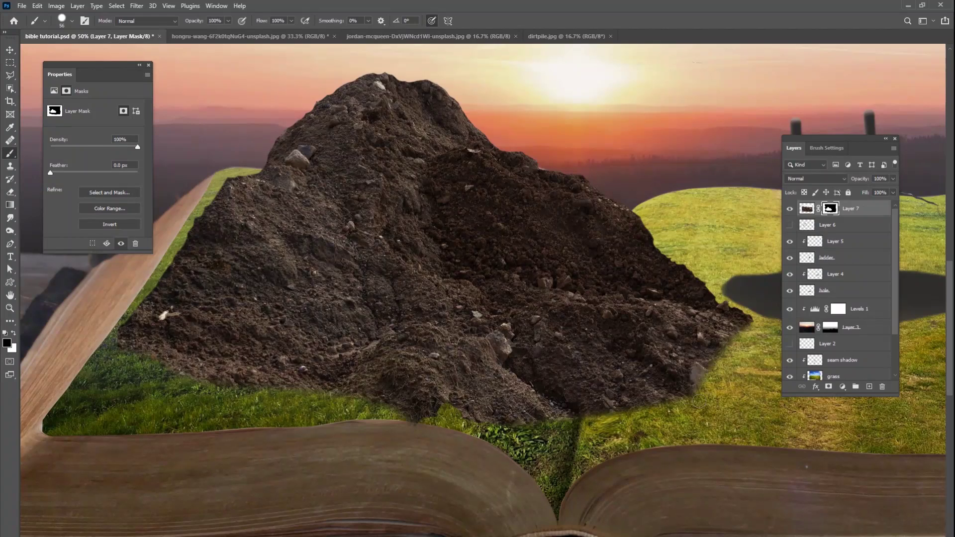
{"action": "left_click_drag", "start_coordinate": [695, 408], "coordinate": [545, 433]}
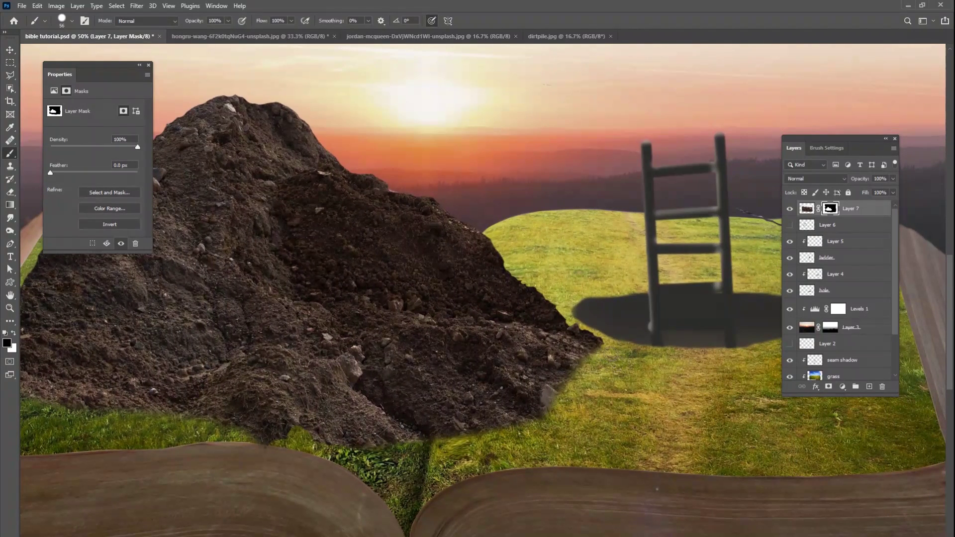
- Paint out the fringe at the dirt pile's lower-right edge on Layer 7's mask with a 25 px brush
{"action": "right_click", "coordinate": [579, 396]}
{"action": "left_click_drag", "start_coordinate": [649, 382], "coordinate": [640, 382]}
{"action": "left_click", "coordinate": [563, 389]}
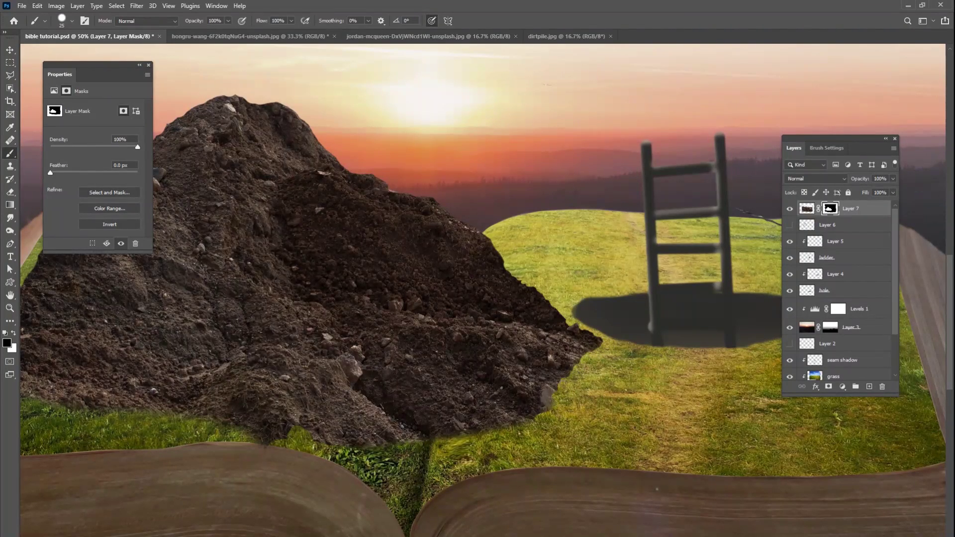
- Clean up the dirt pile's front and lower-left base edges on Layer 7's mask with a 47 px brush
{"action": "right_click", "coordinate": [497, 421]}
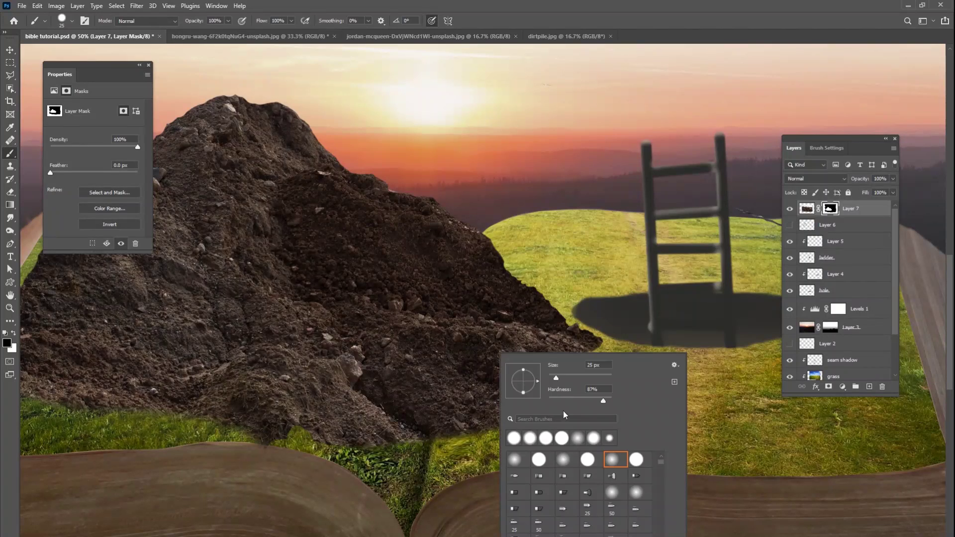
{"action": "left_click_drag", "start_coordinate": [557, 378], "coordinate": [567, 382]}
{"action": "key", "text": "Return"}
{"action": "mouse_move", "coordinate": [484, 434]}
{"action": "left_mouse_down"}
{"action": "mouse_move", "coordinate": [534, 428]}
{"action": "mouse_move", "coordinate": [560, 410]}
{"action": "mouse_move", "coordinate": [491, 435]}
{"action": "mouse_move", "coordinate": [468, 432]}
{"action": "mouse_move", "coordinate": [404, 471]}
{"action": "mouse_move", "coordinate": [420, 447]}
{"action": "mouse_move", "coordinate": [394, 462]}
{"action": "mouse_move", "coordinate": [523, 470]}
{"action": "left_mouse_up"}
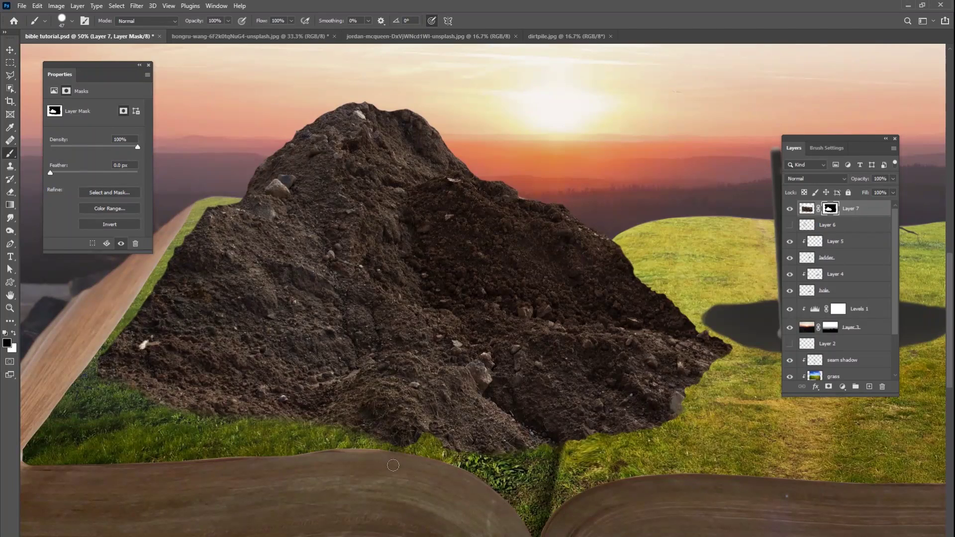
{"action": "scroll", "coordinate": [417, 450], "scroll_direction": "left", "scroll_amount": 5}
{"action": "mouse_move", "coordinate": [305, 435]}
{"action": "left_mouse_down"}
{"action": "mouse_move", "coordinate": [388, 433]}
{"action": "mouse_move", "coordinate": [456, 450]}
{"action": "mouse_move", "coordinate": [319, 433]}
{"action": "mouse_move", "coordinate": [227, 403]}
{"action": "left_mouse_up"}
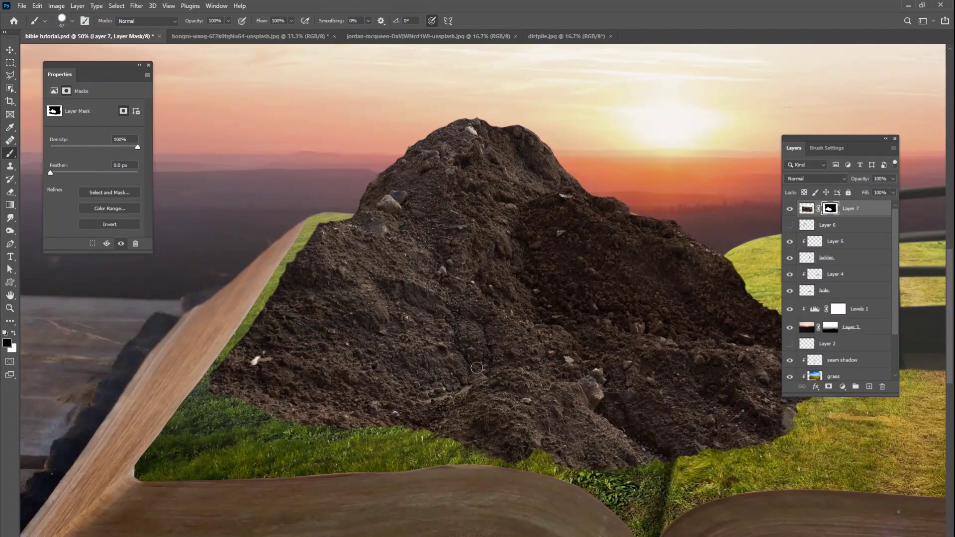
- Apply the layer mask on Layer 7 to make the dirt pile cutout permanent
{"action": "mouse_move", "coordinate": [491, 287]}
{"action": "left_mouse_down"}
{"action": "mouse_move", "coordinate": [324, 399]}
{"action": "mouse_move", "coordinate": [382, 328]}
{"action": "mouse_move", "coordinate": [452, 271]}
{"action": "mouse_move", "coordinate": [403, 350]}
{"action": "left_mouse_up"}
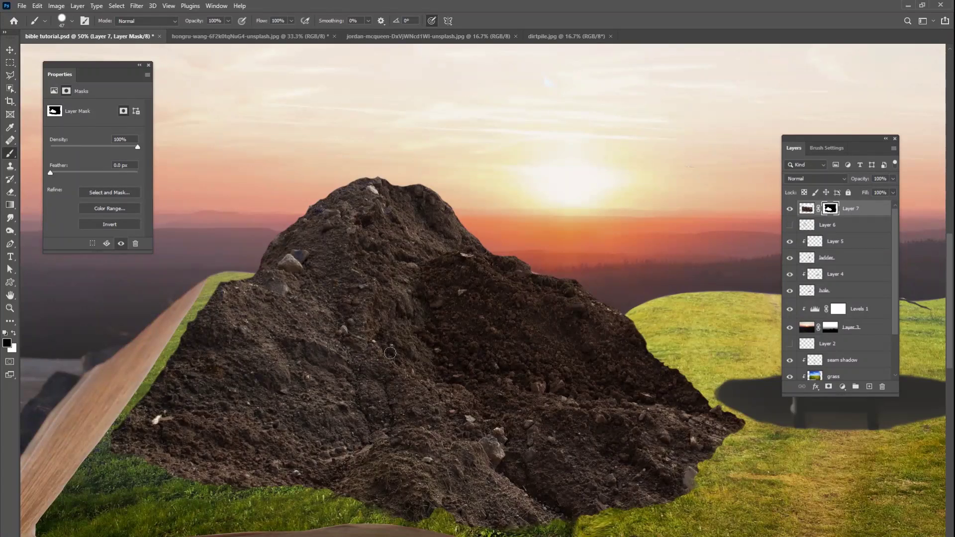
{"action": "key", "text": "ctrl+minus"}
{"action": "key", "text": "ctrl+minus"}
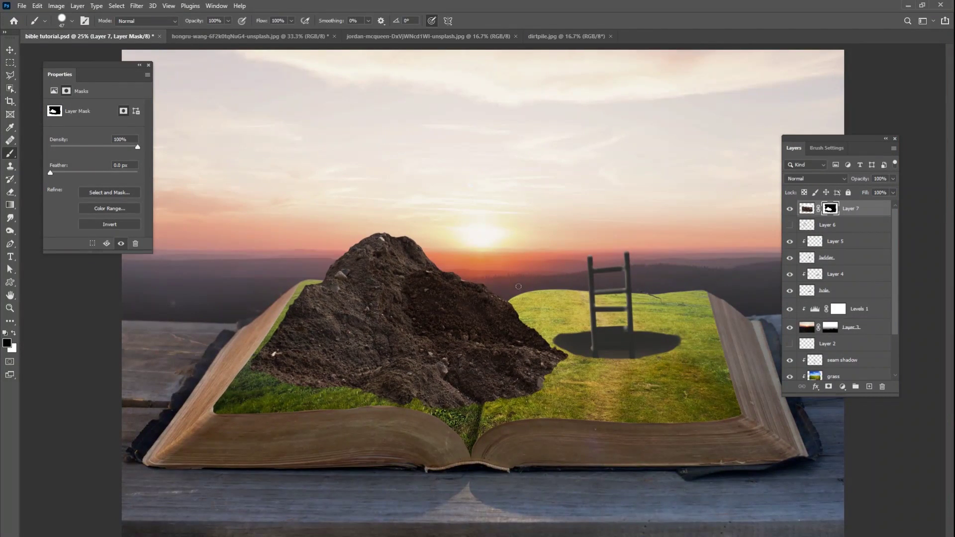
{"action": "key", "text": "ctrl+plus"}
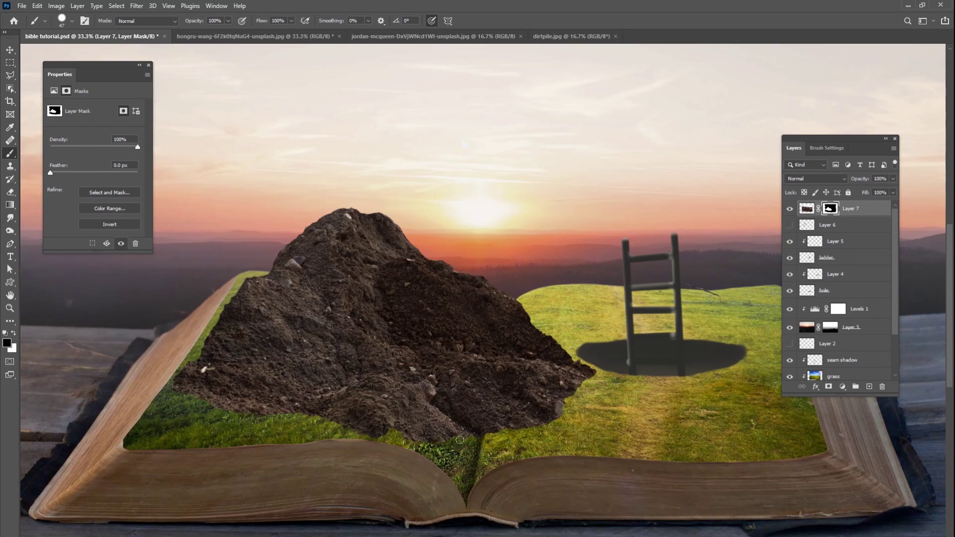
{"action": "right_click", "coordinate": [830, 209]}
{"action": "left_click", "coordinate": [846, 235]}
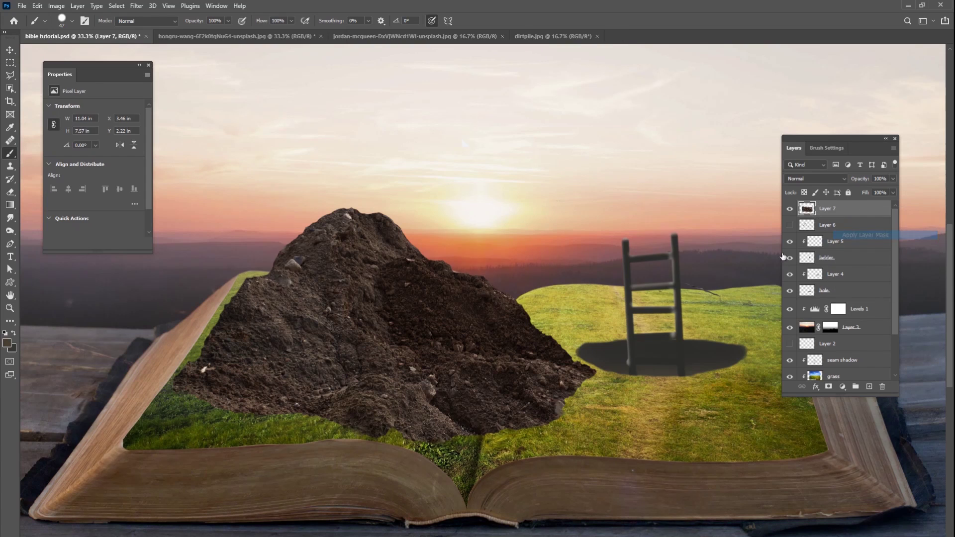
- Try moving the dirt pile up toward the book's outer edge and undo the move
{"action": "left_click", "coordinate": [10, 50]}
{"action": "left_click_drag", "start_coordinate": [436, 345], "coordinate": [417, 332]}
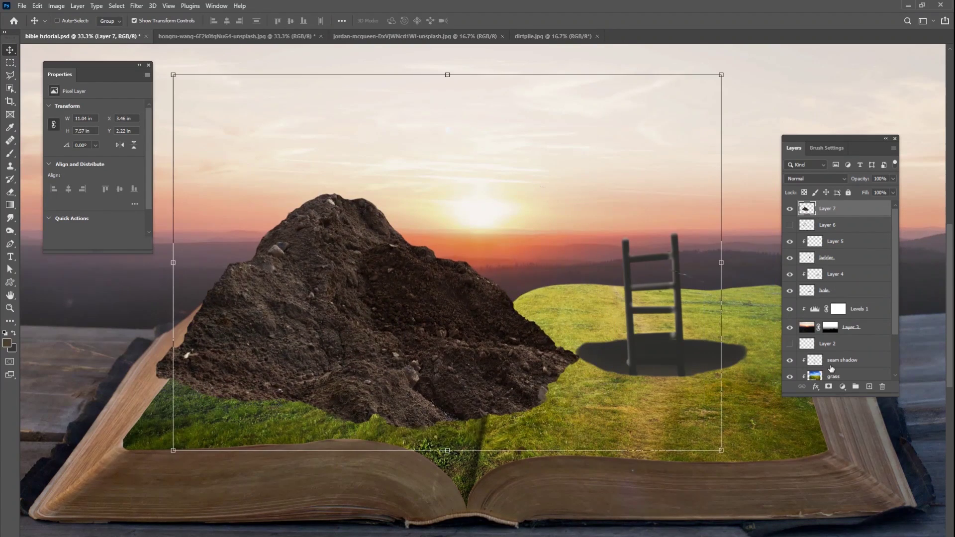
{"action": "key", "text": "ctrl+z"}
- Paint out the stray pixels beside the ladder on a new Layer 7 mask with a 124 px brush and apply the mask
{"action": "left_click", "coordinate": [828, 387]}
{"action": "key", "text": "b"}
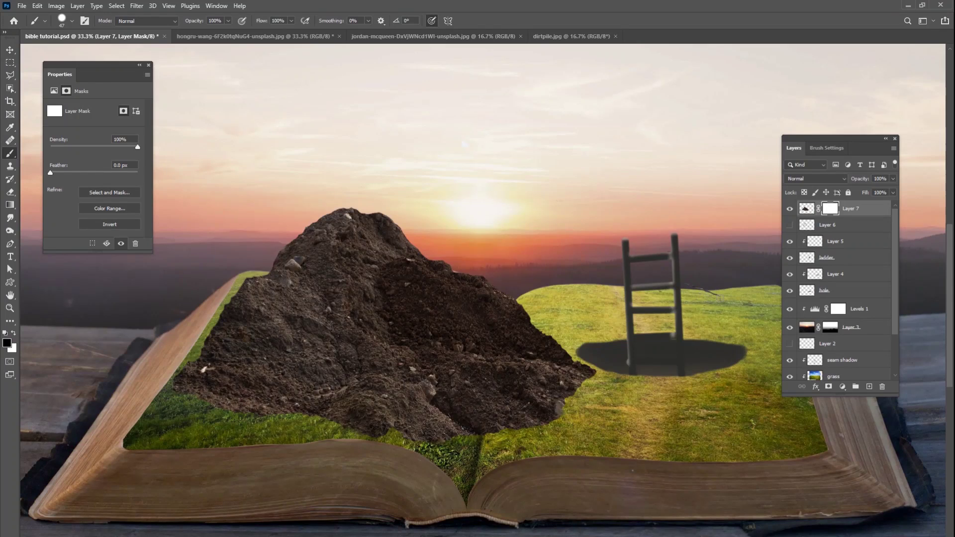
{"action": "left_click_drag", "start_coordinate": [719, 295], "coordinate": [700, 290]}
{"action": "right_click", "coordinate": [709, 287]}
{"action": "left_click_drag", "start_coordinate": [773, 312], "coordinate": [794, 313]}
{"action": "left_click_drag", "start_coordinate": [699, 291], "coordinate": [715, 300]}
{"action": "right_click", "coordinate": [830, 208]}
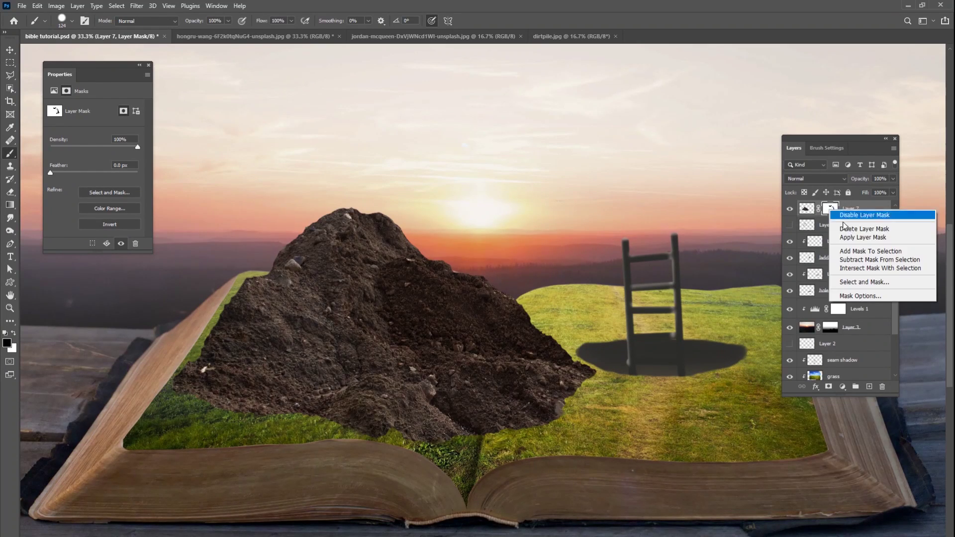
{"action": "left_click", "coordinate": [863, 238]}
- Try shifting the dirt pile to check its transform bounds and undo the shift
{"action": "left_click", "coordinate": [6, 53]}
{"action": "mouse_move", "coordinate": [309, 223]}
{"action": "left_mouse_down"}
{"action": "mouse_move", "coordinate": [344, 226]}
{"action": "mouse_move", "coordinate": [324, 227]}
{"action": "left_mouse_up"}
{"action": "key", "text": "ctrl+z"}
- Mask Layer 7 to a rectangular selection drawn tightly around the dirt pile and apply the mask
{"action": "left_click", "coordinate": [10, 62]}
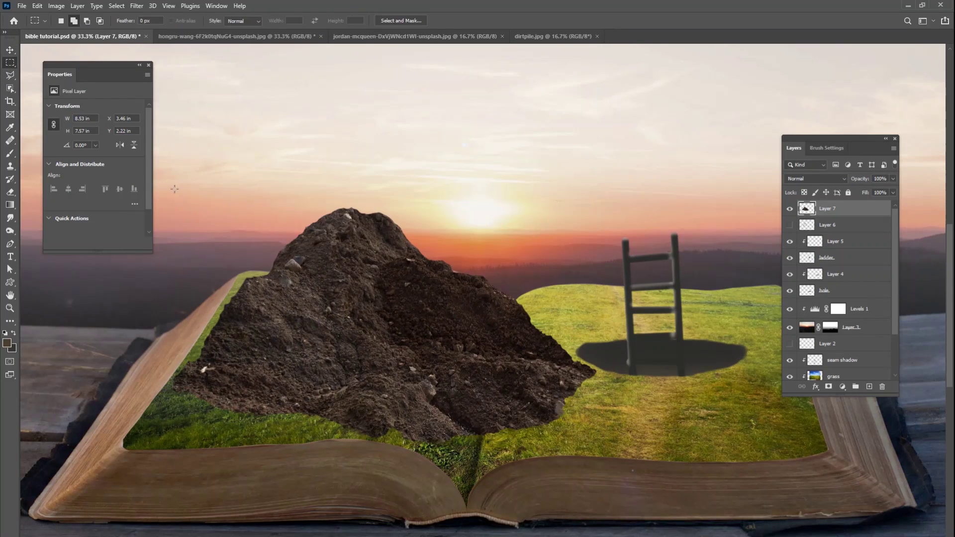
{"action": "left_click_drag", "start_coordinate": [170, 186], "coordinate": [597, 460]}
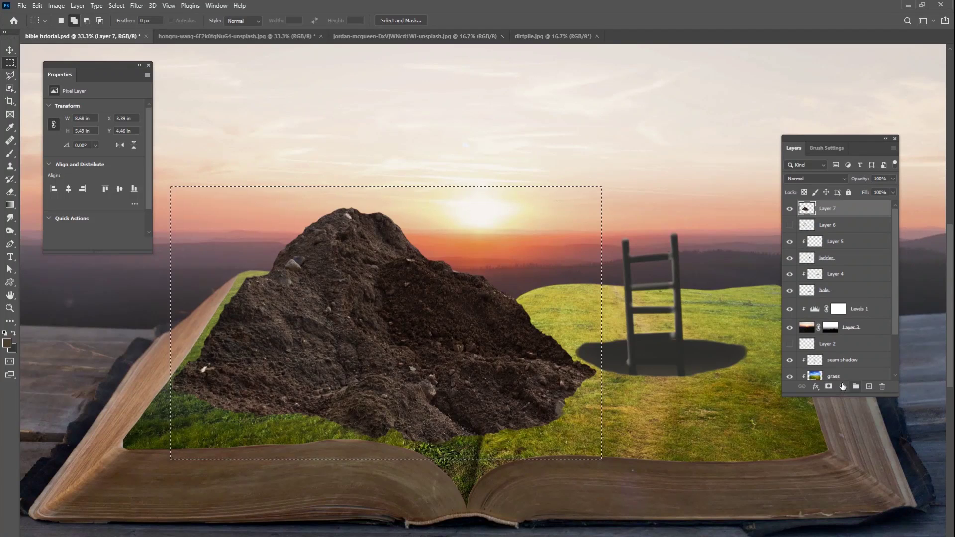
{"action": "left_click", "coordinate": [828, 387]}
{"action": "right_click", "coordinate": [818, 212]}
{"action": "left_click", "coordinate": [846, 234]}
- Try moving the cropped dirt pile to test its tighter bounds and undo the movement
{"action": "key", "text": "v"}
{"action": "mouse_move", "coordinate": [476, 360]}
{"action": "left_mouse_down"}
{"action": "mouse_move", "coordinate": [517, 330]}
{"action": "mouse_move", "coordinate": [425, 351]}
{"action": "mouse_move", "coordinate": [512, 358]}
{"action": "mouse_move", "coordinate": [488, 349]}
{"action": "left_mouse_up"}
{"action": "key", "text": "ctrl+z"}
{"action": "key", "text": "ctrl+z"}
{"action": "key", "text": "ctrl+z"}
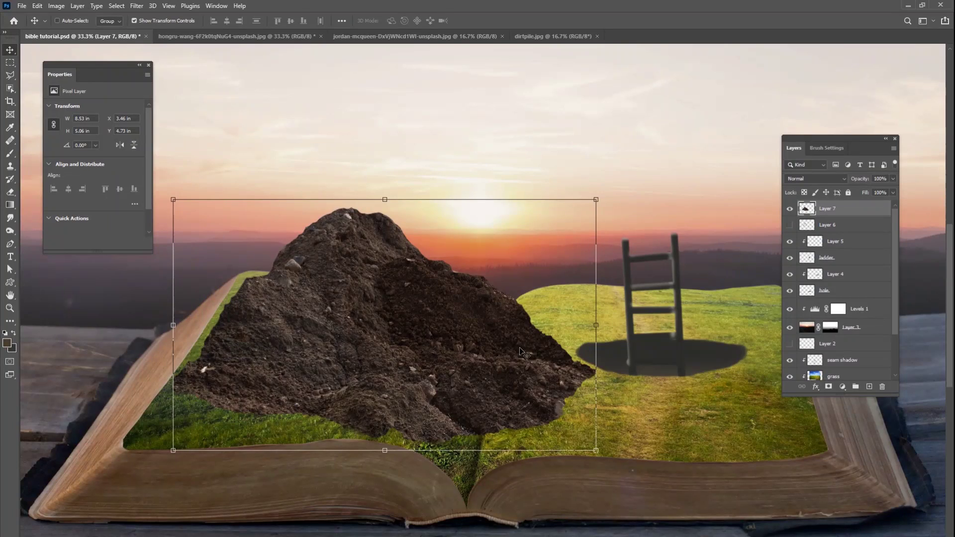
- Reposition the dirt pile slightly on the open book and rename its layer "original pile"
{"action": "left_click_drag", "start_coordinate": [426, 376], "coordinate": [468, 378]}
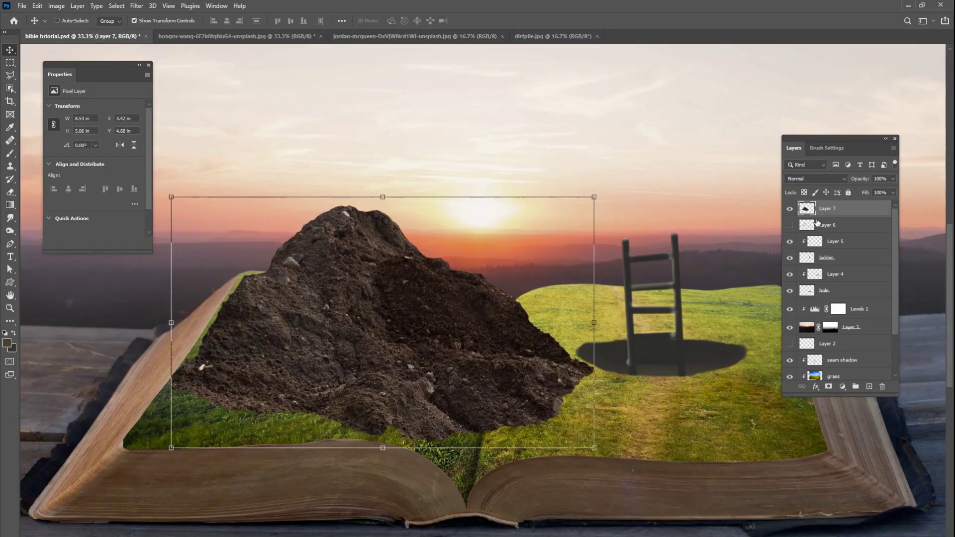
{"action": "double_click", "coordinate": [828, 210]}
{"action": "type", "text": "original pile"}
{"action": "key", "text": "Return"}
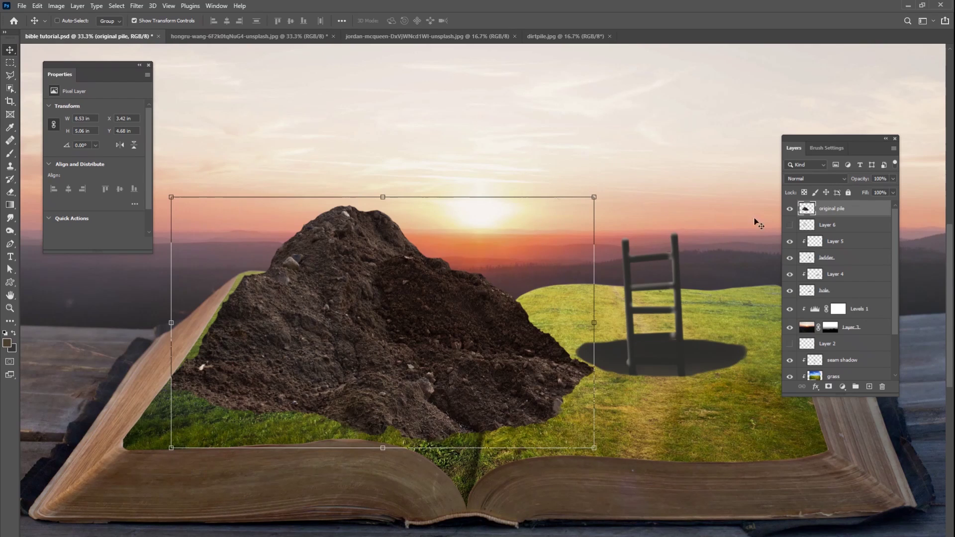
- Hide and show the original pile layer to compare the scene with and without the dirt
{"action": "key", "text": "ctrl"}
{"action": "left_click", "coordinate": [820, 219]}
{"action": "left_click", "coordinate": [790, 208]}
{"action": "left_click", "coordinate": [820, 213]}
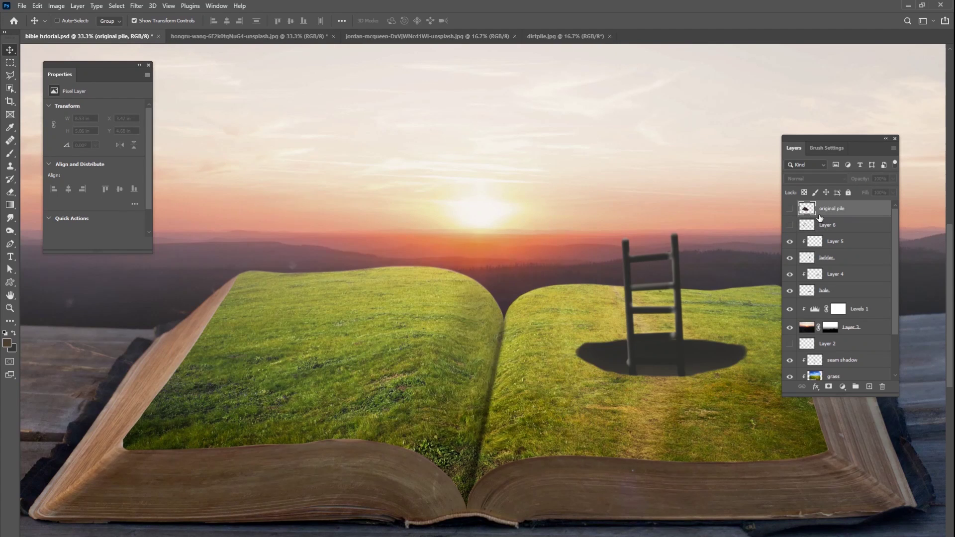
{"action": "left_click", "coordinate": [790, 209]}
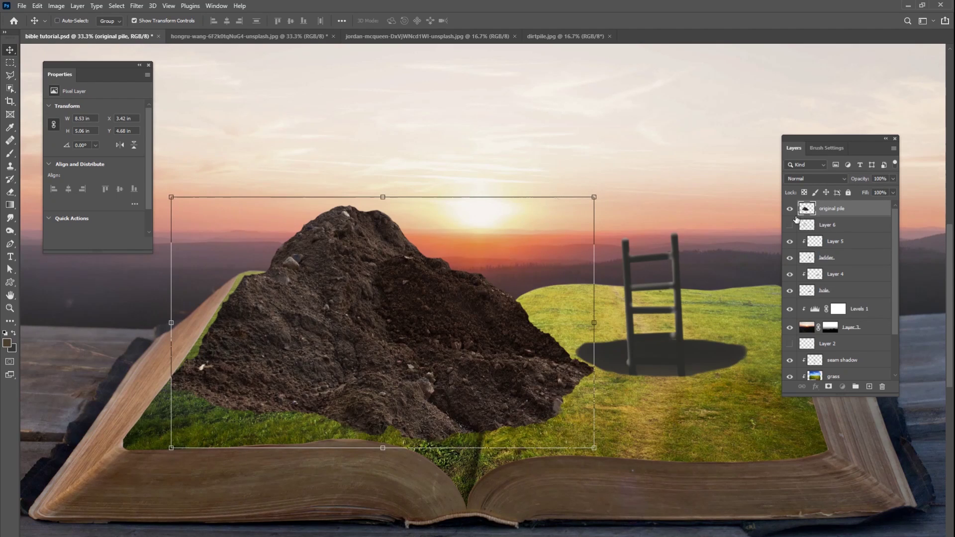
- Load the original pile's outline as a selection, add a new layer above it, and hide the original pile
{"action": "left_click", "coordinate": [806, 212], "text": "ctrl"}
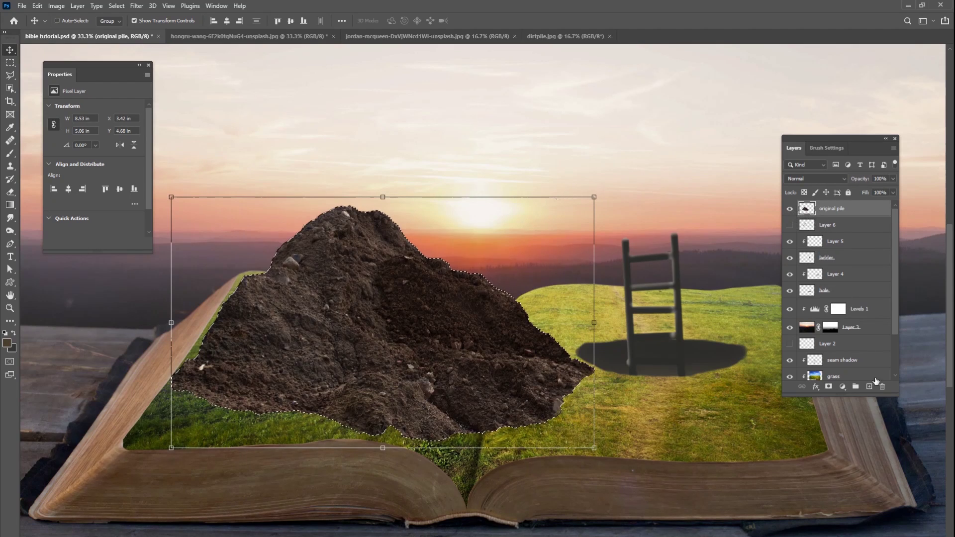
{"action": "left_click", "coordinate": [869, 387]}
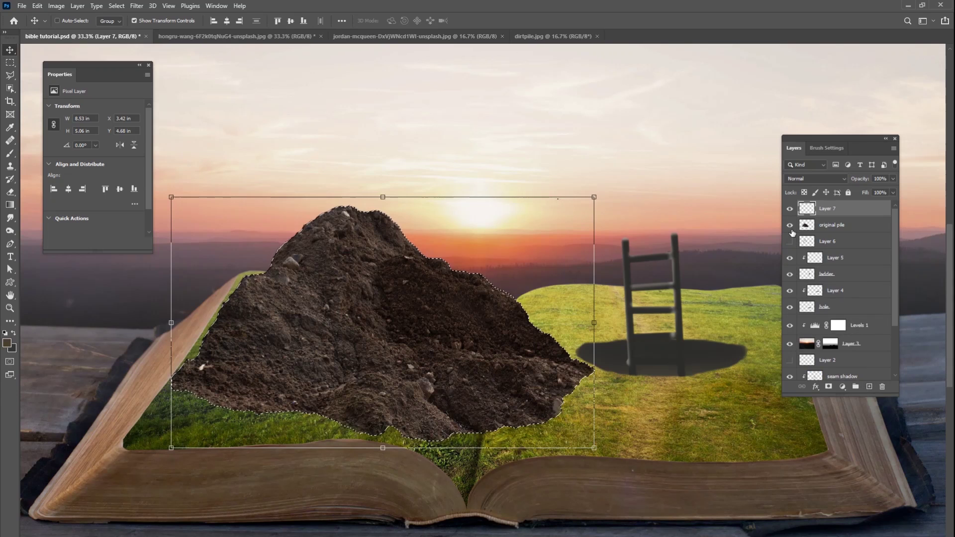
{"action": "left_click", "coordinate": [789, 224]}
- Fill the pile-shaped selection on the new layer with brown #5b4d3e using the Paint Bucket and deselect
{"action": "key", "text": "b"}
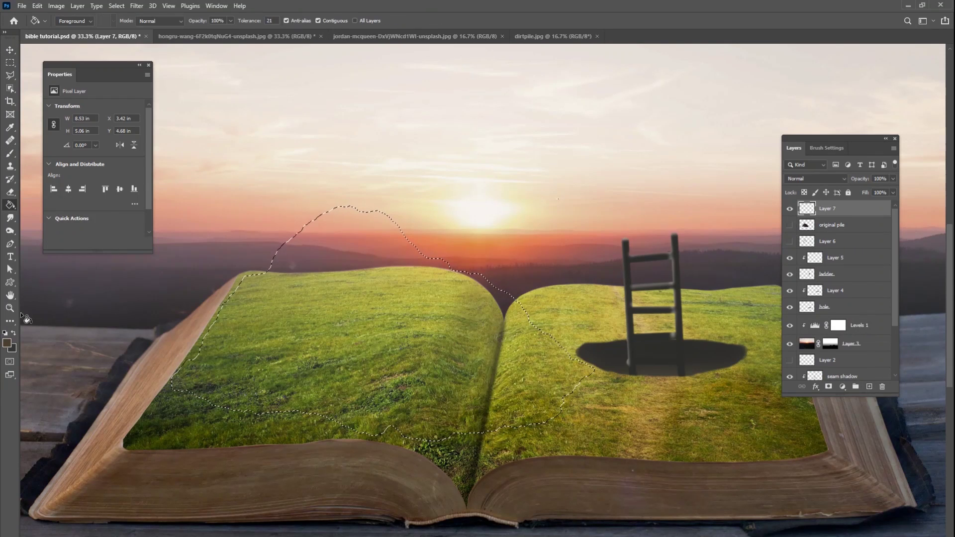
{"action": "left_click", "coordinate": [7, 343]}
{"action": "left_click", "coordinate": [121, 344]}
{"action": "left_click", "coordinate": [305, 259]}
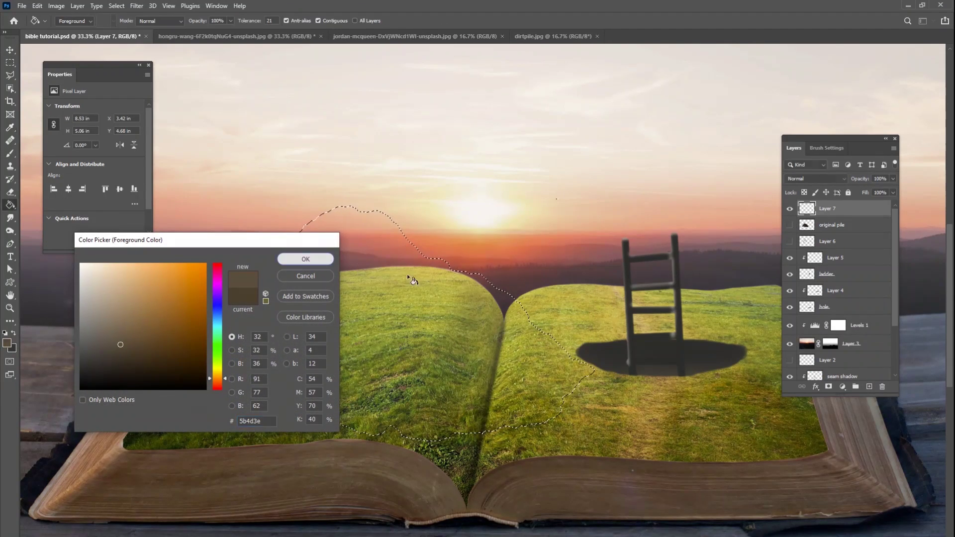
{"action": "left_click", "coordinate": [409, 278]}
{"action": "left_click", "coordinate": [116, 6]}
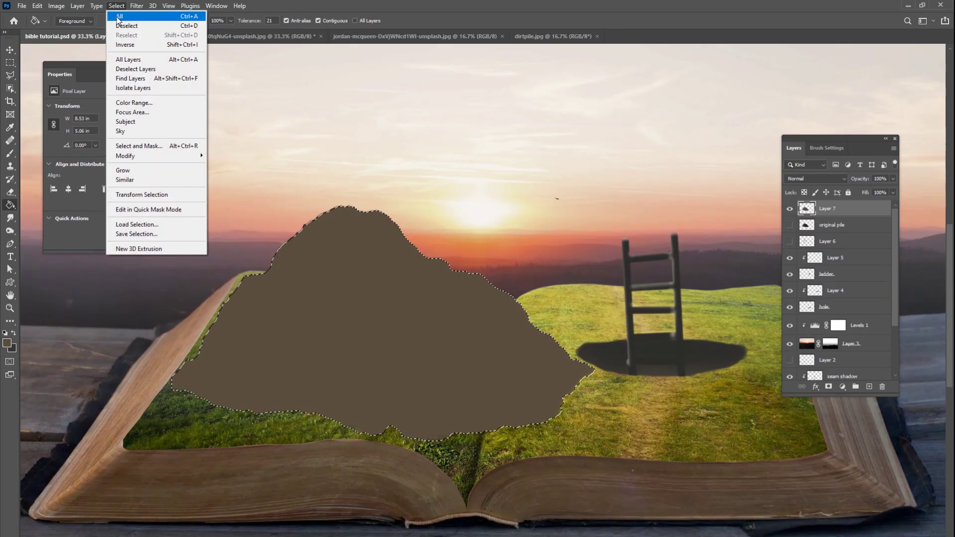
{"action": "left_click", "coordinate": [125, 28]}
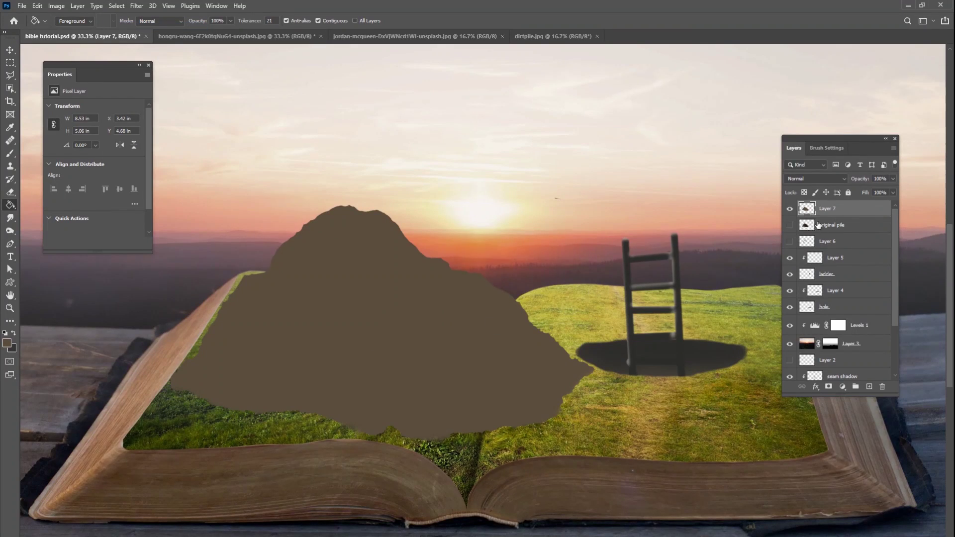
- Place original pile above the brown silhouette layer and rename the silhouette layer "pile shape"
{"action": "left_click_drag", "start_coordinate": [827, 227], "coordinate": [827, 205]}
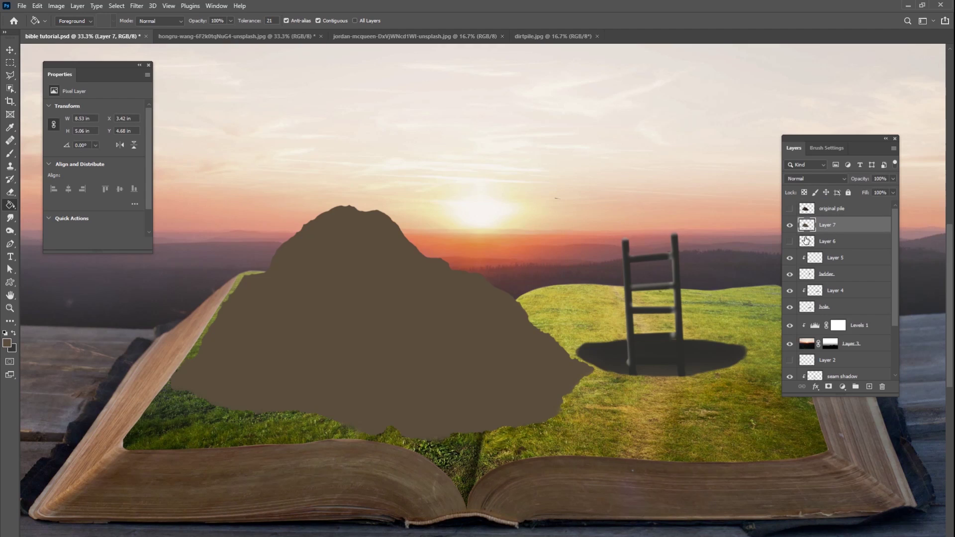
{"action": "double_click", "coordinate": [827, 225]}
{"action": "type", "text": "pile shape"}
{"action": "key", "text": "Return"}
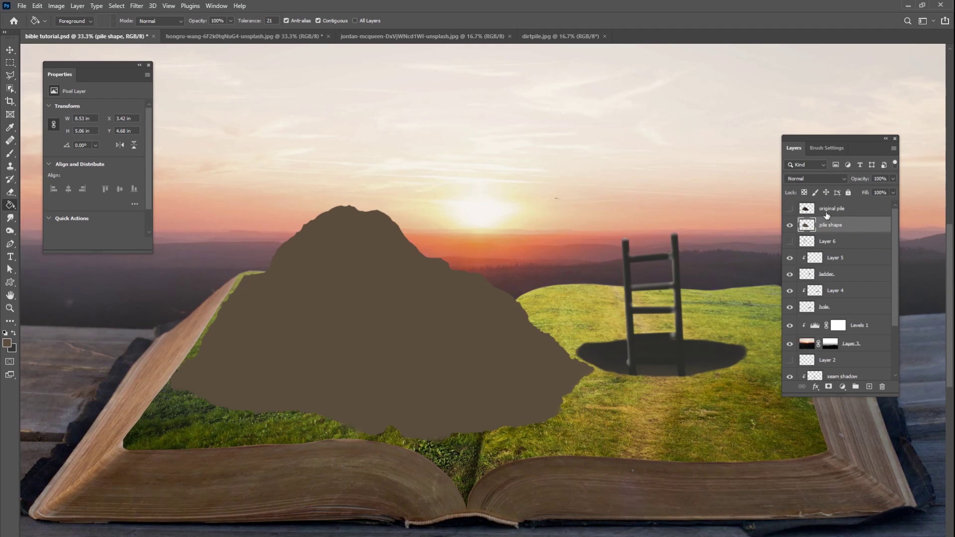
- Put the pile shape layer into a new group named "Pile Group"
{"action": "key", "text": "ctrl+g"}
{"action": "double_click", "coordinate": [830, 223]}
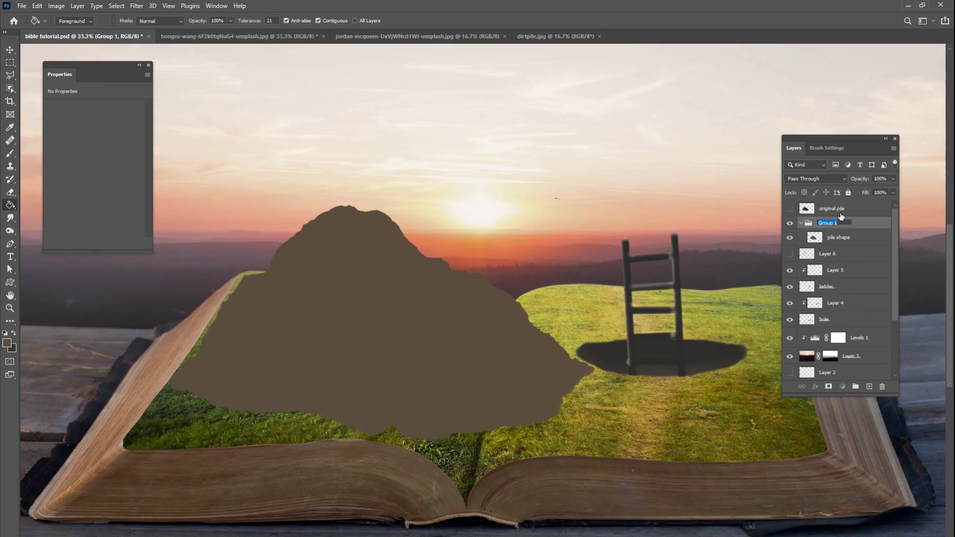
{"action": "type", "text": "Pile Group"}
{"action": "key", "text": "Return"}
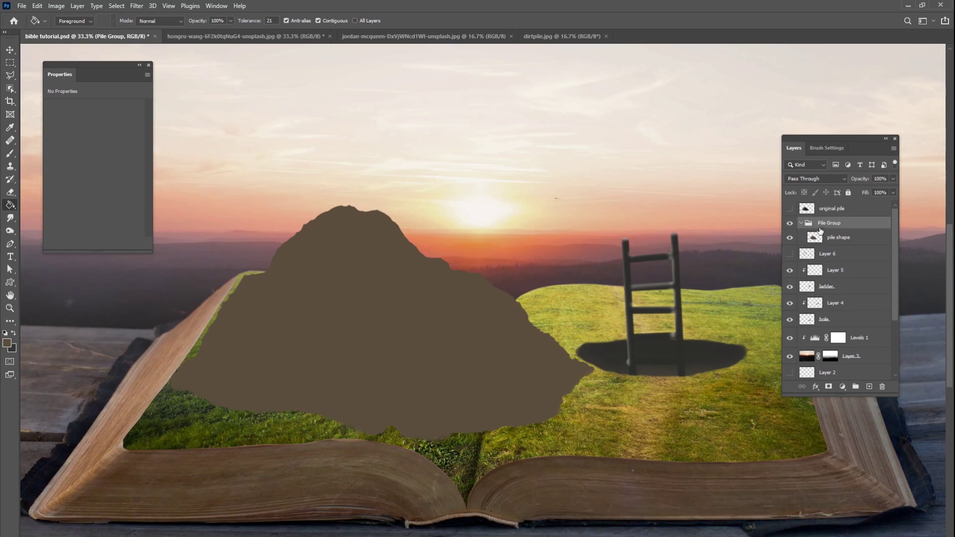
- Collapse Pile Group, make original pile visible again, and clip it to the group
{"action": "left_click", "coordinate": [801, 223]}
{"action": "left_click", "coordinate": [789, 209]}
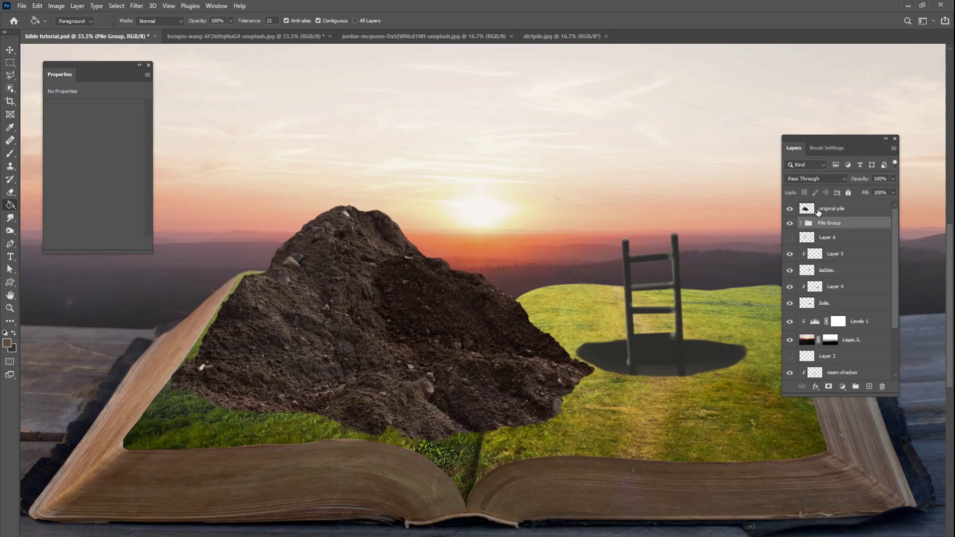
{"action": "left_click", "coordinate": [829, 211]}
{"action": "left_click", "coordinate": [6, 53]}
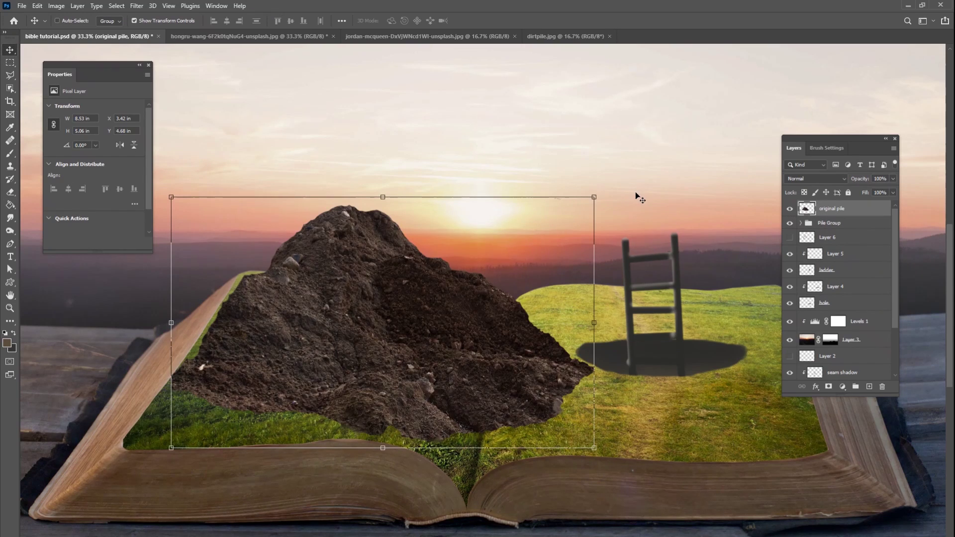
{"action": "key", "text": "ctrl+alt+g"}
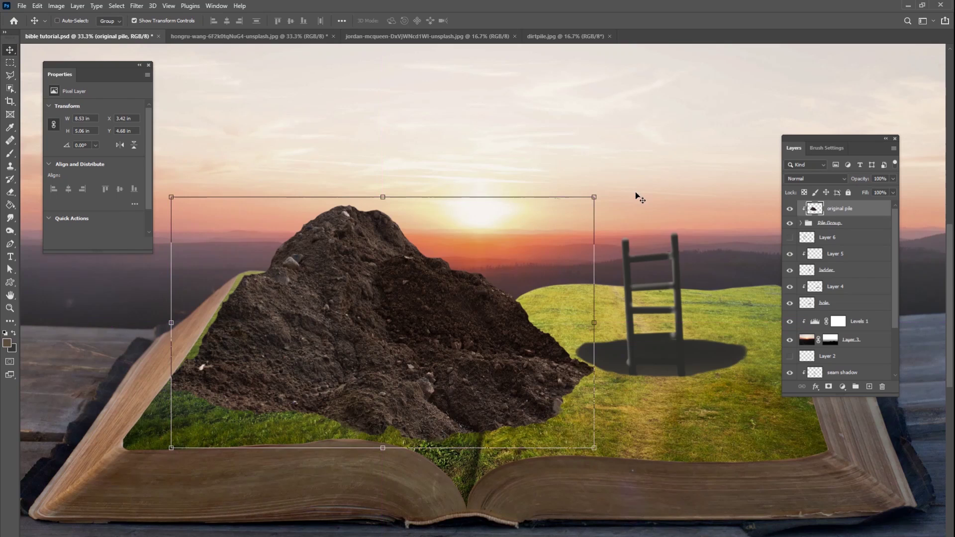
- Add an empty layer above pile shape inside Pile Group and activate the Brush tool
{"action": "left_click", "coordinate": [804, 224]}
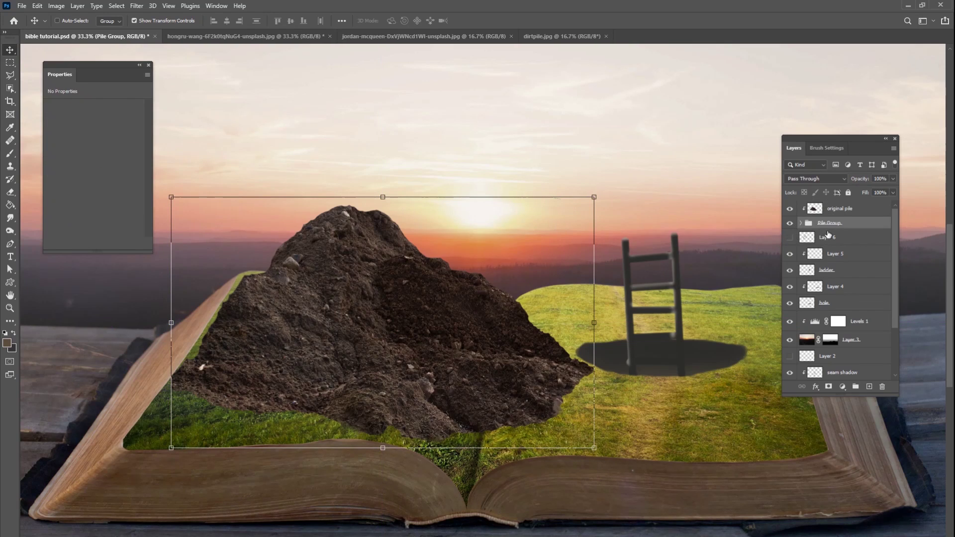
{"action": "left_click", "coordinate": [802, 223]}
{"action": "left_click", "coordinate": [848, 239]}
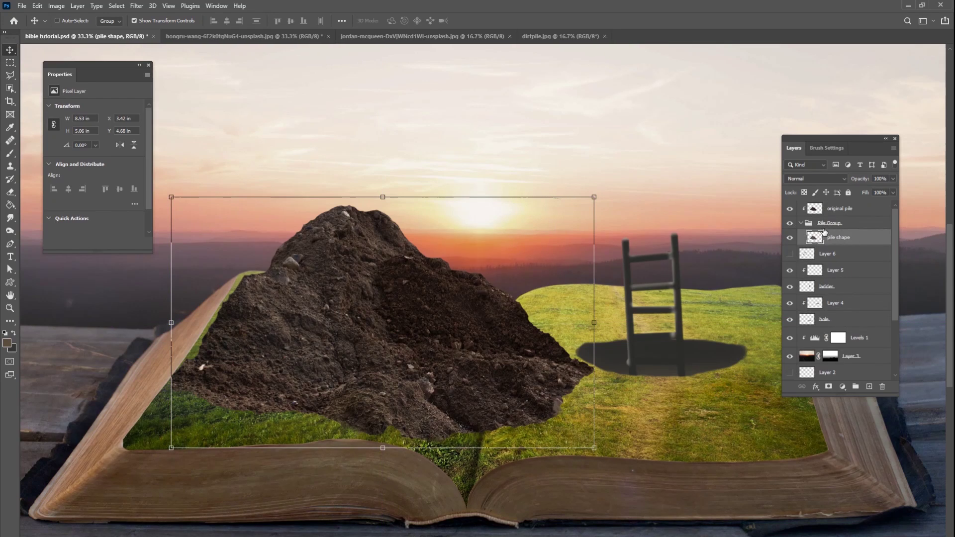
{"action": "left_click", "coordinate": [869, 386]}
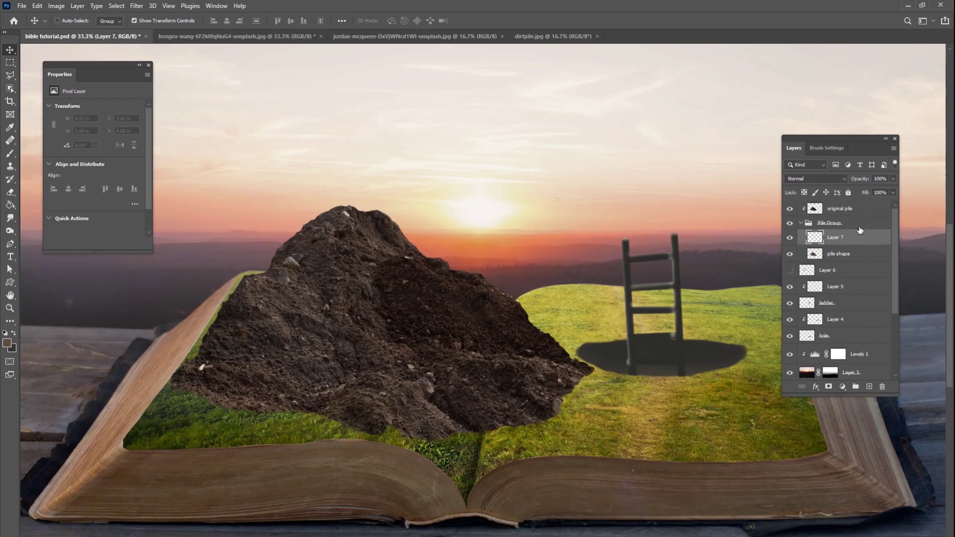
{"action": "left_click", "coordinate": [10, 153]}
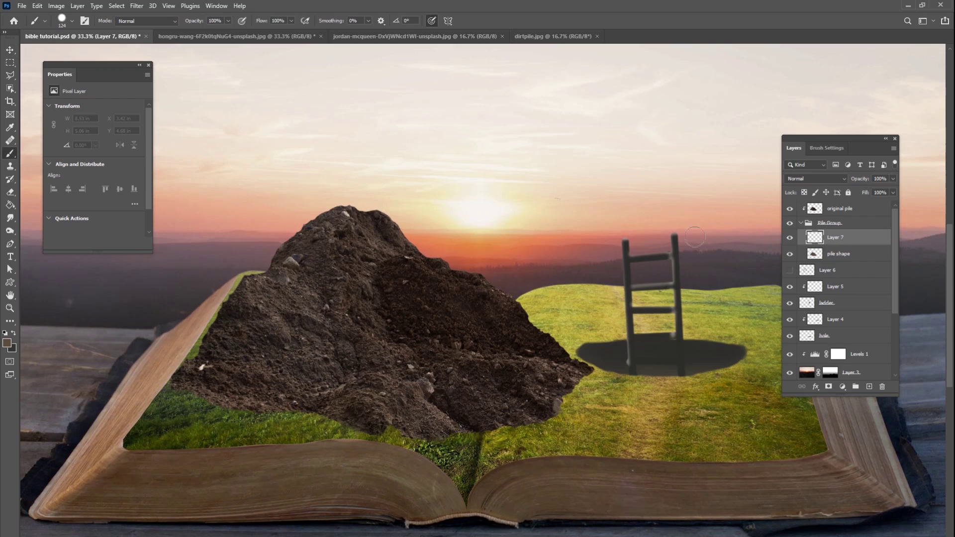
{"action": "right_click", "coordinate": [443, 342]}
{"action": "left_click_drag", "start_coordinate": [532, 374], "coordinate": [516, 373]}
{"action": "left_click", "coordinate": [598, 299]}
{"action": "left_click", "coordinate": [596, 299]}
{"action": "key", "text": "ctrl+z"}
- With Layer 7 active, set the brush to 21 px with 90% hardness for painting beside the pile's base
{"action": "key", "text": "ctrl+plus"}
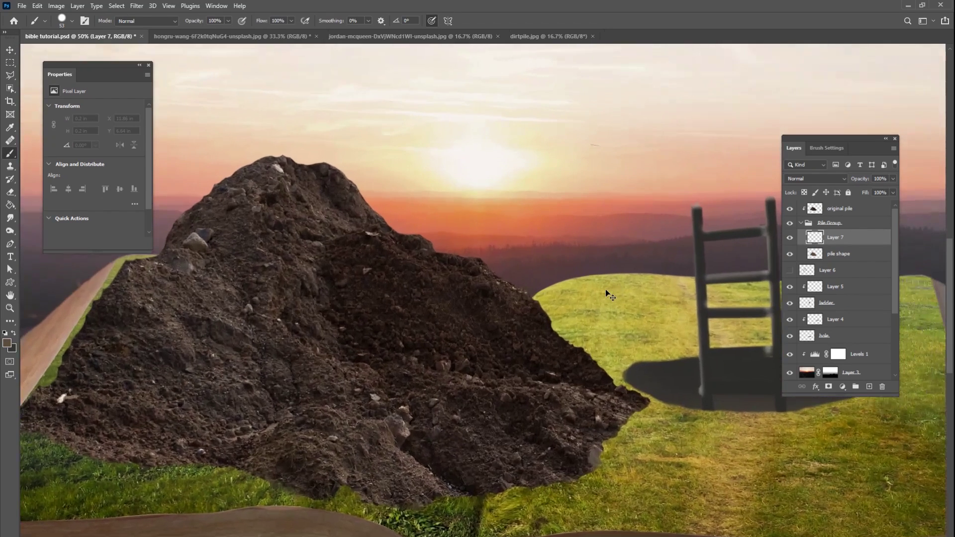
{"action": "mouse_move", "coordinate": [367, 414]}
{"action": "left_mouse_down"}
{"action": "mouse_move", "coordinate": [591, 310]}
{"action": "mouse_move", "coordinate": [547, 320]}
{"action": "left_mouse_up"}
{"action": "right_click", "coordinate": [491, 297]}
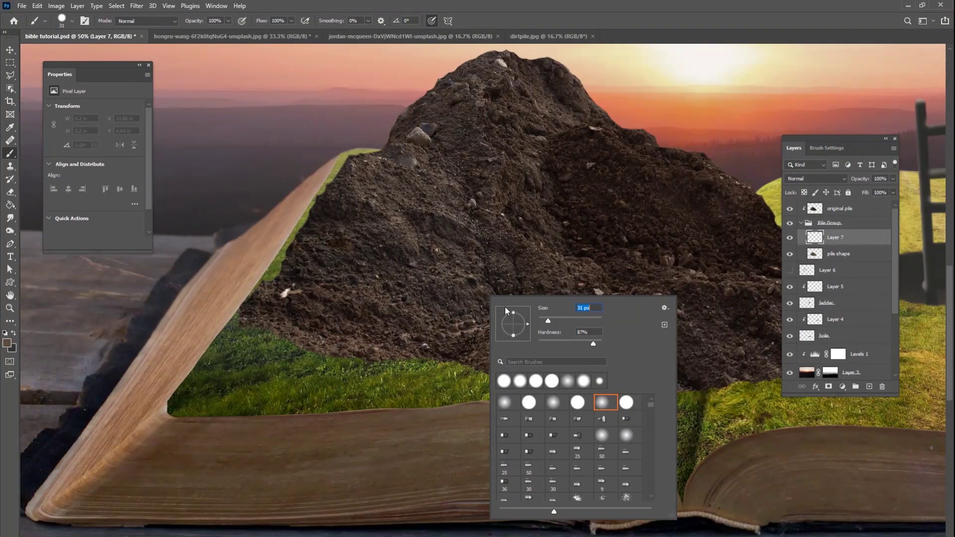
{"action": "left_click", "coordinate": [828, 223]}
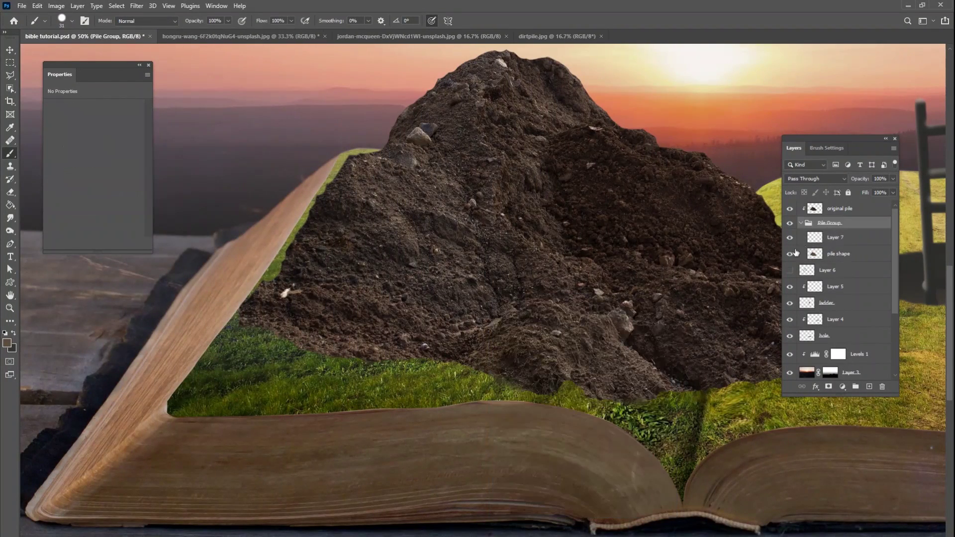
{"action": "right_click", "coordinate": [374, 336]}
{"action": "left_click", "coordinate": [835, 235]}
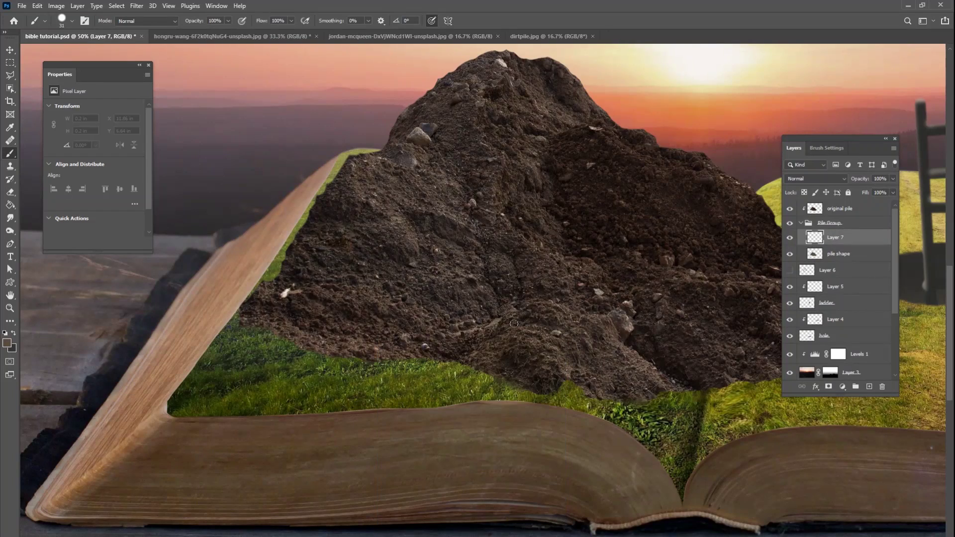
{"action": "right_click", "coordinate": [450, 330]}
{"action": "left_click_drag", "start_coordinate": [547, 378], "coordinate": [549, 378]}
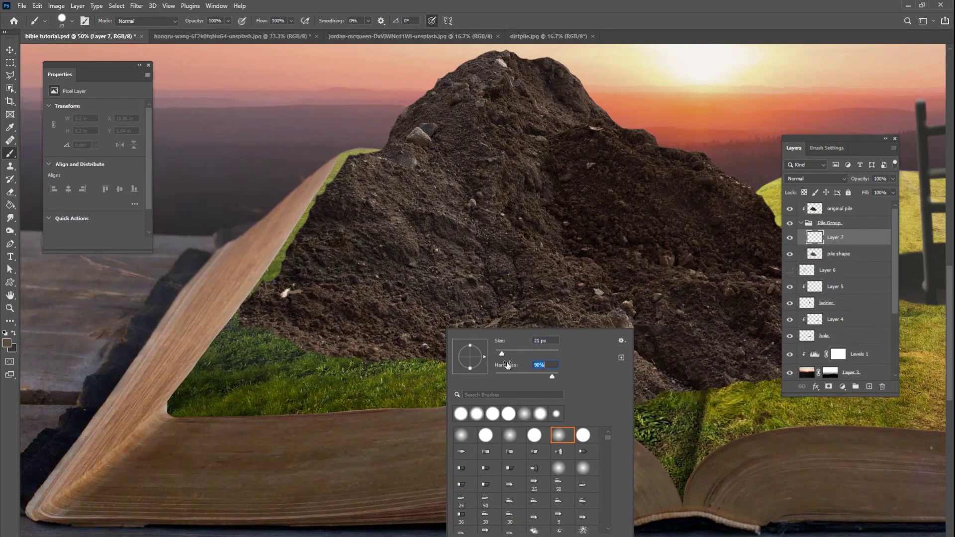
{"action": "left_click", "coordinate": [359, 373]}
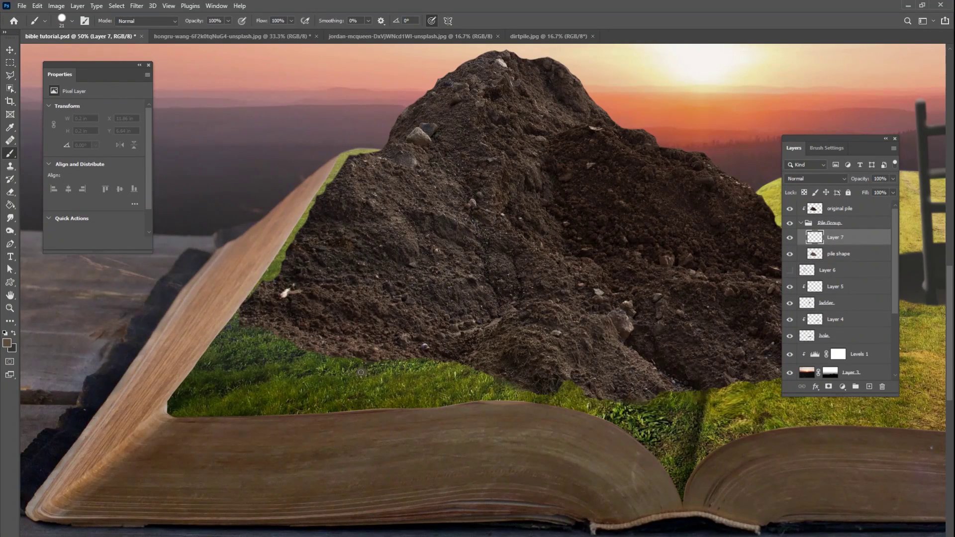
- Dab a few small dirt clumps on the grass just below the pile's lower edge
{"action": "left_click", "coordinate": [361, 373]}
{"action": "left_click", "coordinate": [406, 370]}
{"action": "left_click", "coordinate": [417, 359]}
{"action": "left_click", "coordinate": [449, 364]}
- Sample a dark brown from the pile and dab clumps with a 32 px brush along its lower left edge
{"action": "right_click", "coordinate": [492, 372]}
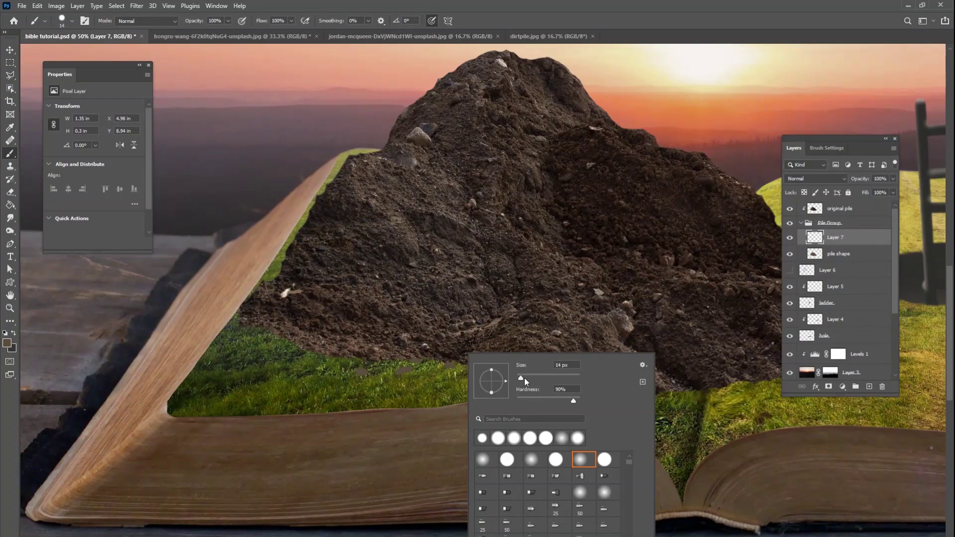
{"action": "left_click_drag", "start_coordinate": [524, 378], "coordinate": [527, 379]}
{"action": "left_click", "coordinate": [318, 325], "text": "alt"}
{"action": "left_click", "coordinate": [290, 368]}
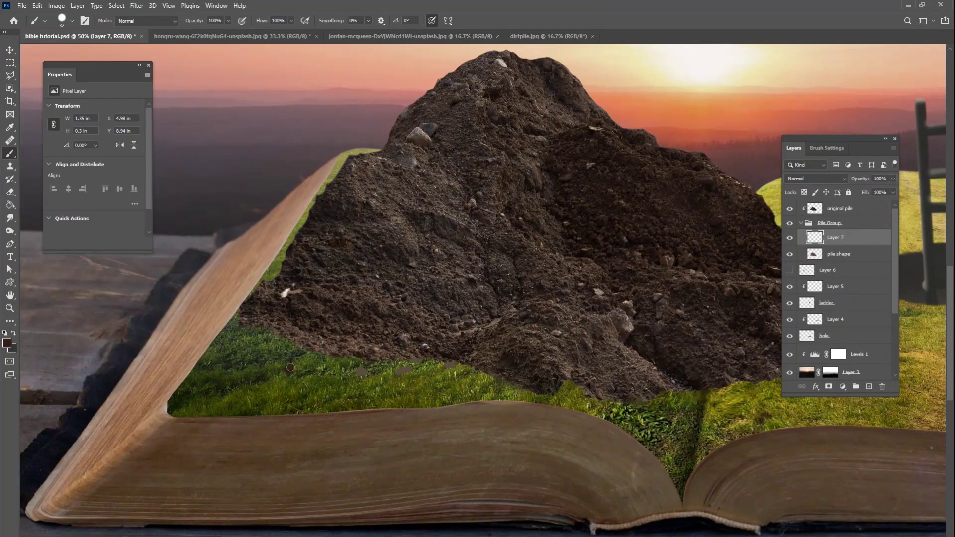
{"action": "left_click", "coordinate": [292, 369]}
{"action": "left_click", "coordinate": [297, 361]}
{"action": "left_click", "coordinate": [294, 354]}
{"action": "left_click", "coordinate": [275, 347]}
{"action": "right_click", "coordinate": [287, 340]}
{"action": "left_click", "coordinate": [270, 339]}
{"action": "left_click_drag", "start_coordinate": [350, 364], "coordinate": [313, 354]}
{"action": "left_click", "coordinate": [258, 339]}
{"action": "right_click", "coordinate": [251, 331]}
{"action": "left_click", "coordinate": [247, 334]}
{"action": "right_click", "coordinate": [244, 336]}
- Dab a cluster of dark clumps on the grass below the middle of the pile
{"action": "left_click", "coordinate": [464, 368]}
{"action": "left_click", "coordinate": [477, 381]}
{"action": "left_click", "coordinate": [457, 384]}
{"action": "left_click", "coordinate": [466, 380]}
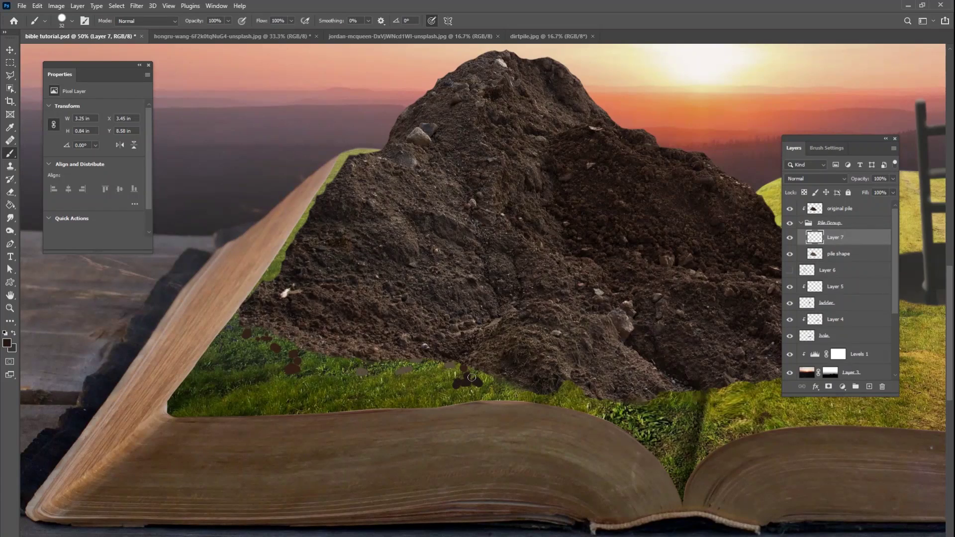
{"action": "left_click", "coordinate": [488, 375]}
{"action": "left_click", "coordinate": [443, 380]}
- Reduce the brush to 25 px and dab smaller clumps beside the dark cluster below the pile
{"action": "right_click", "coordinate": [452, 370]}
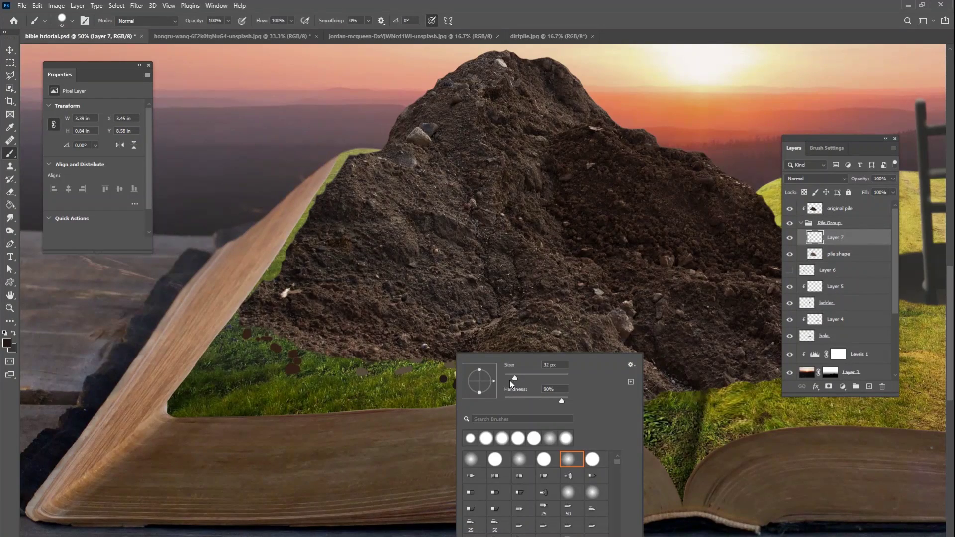
{"action": "left_click_drag", "start_coordinate": [510, 378], "coordinate": [508, 378]}
{"action": "left_click", "coordinate": [423, 376]}
{"action": "left_click", "coordinate": [423, 376]}
{"action": "left_click", "coordinate": [426, 373]}
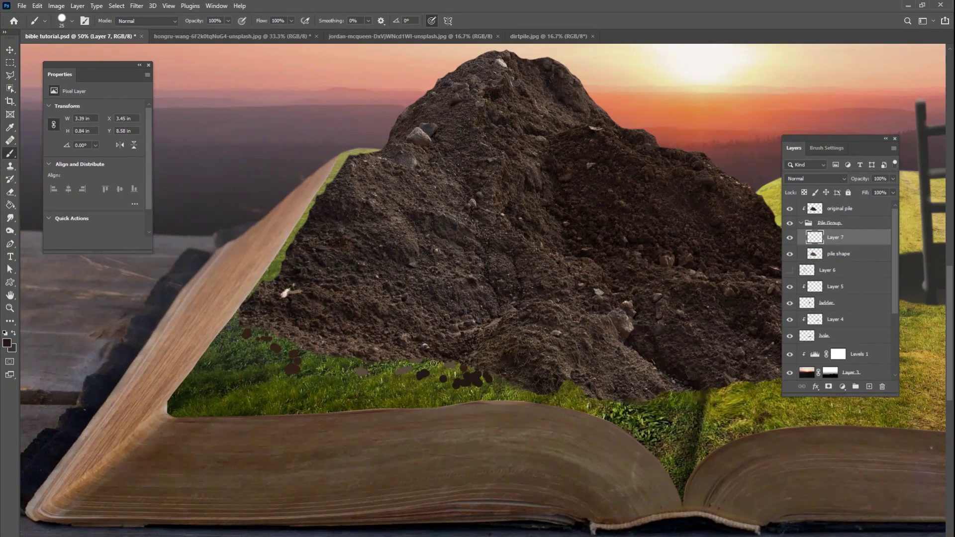
- Sample another dirt colour and scatter clumps around the dark cluster below the pile's middle
{"action": "left_click", "coordinate": [433, 365], "text": "alt"}
{"action": "left_click", "coordinate": [423, 375]}
{"action": "left_click", "coordinate": [402, 391]}
{"action": "left_click", "coordinate": [431, 390]}
{"action": "left_click", "coordinate": [463, 389]}
{"action": "left_click", "coordinate": [504, 387]}
{"action": "left_click", "coordinate": [495, 379]}
- Dab a row of clumps along the pile's base toward the book's centre fold
{"action": "left_click", "coordinate": [555, 391]}
{"action": "left_click", "coordinate": [564, 397]}
{"action": "left_click", "coordinate": [570, 384]}
{"action": "left_click", "coordinate": [579, 396]}
{"action": "left_click", "coordinate": [589, 402]}
{"action": "left_click", "coordinate": [598, 406]}
{"action": "left_click", "coordinate": [605, 404]}
{"action": "left_click", "coordinate": [641, 417]}
{"action": "left_click", "coordinate": [645, 425]}
{"action": "left_click", "coordinate": [658, 398]}
- Sample a dark tone at the pile's edge and dab clumps on the grass near the book's centre fold
{"action": "left_click", "coordinate": [663, 385], "text": "alt"}
{"action": "left_click", "coordinate": [665, 416]}
{"action": "left_click", "coordinate": [669, 404]}
{"action": "left_click", "coordinate": [659, 394]}
{"action": "left_click", "coordinate": [666, 395]}
{"action": "left_click", "coordinate": [679, 405]}
{"action": "left_click", "coordinate": [677, 394]}
- Sample dirt colours and paint clumps along the pile's lower right edge, from the centre fold to the right corner
{"action": "left_click_drag", "start_coordinate": [656, 417], "coordinate": [493, 405]}
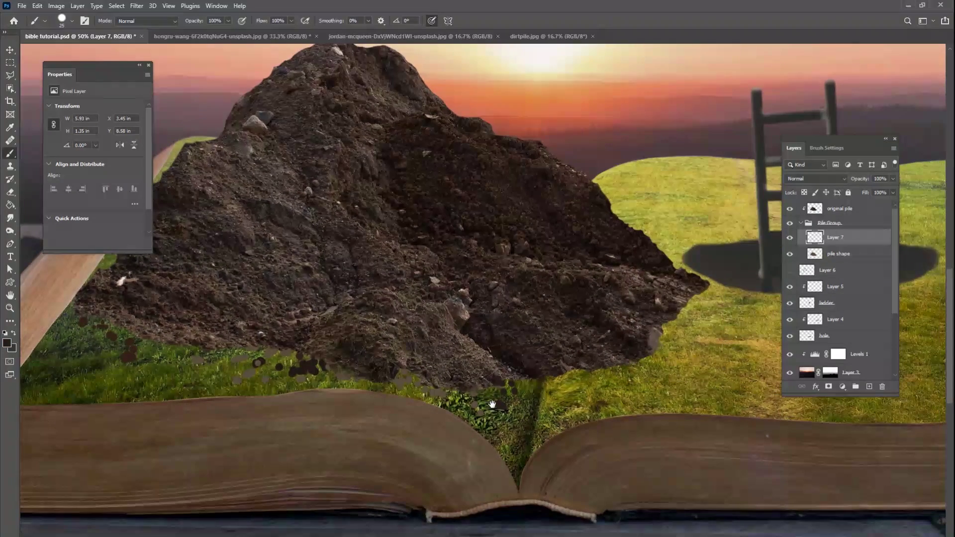
{"action": "left_click", "coordinate": [567, 367], "text": "alt"}
{"action": "mouse_move", "coordinate": [563, 383]}
{"action": "left_mouse_down"}
{"action": "mouse_move", "coordinate": [594, 366]}
{"action": "mouse_move", "coordinate": [638, 368]}
{"action": "left_mouse_up"}
{"action": "left_click", "coordinate": [570, 371], "text": "alt"}
{"action": "left_click", "coordinate": [671, 351]}
{"action": "left_click", "coordinate": [665, 347]}
{"action": "left_click", "coordinate": [667, 342]}
{"action": "left_click", "coordinate": [671, 335]}
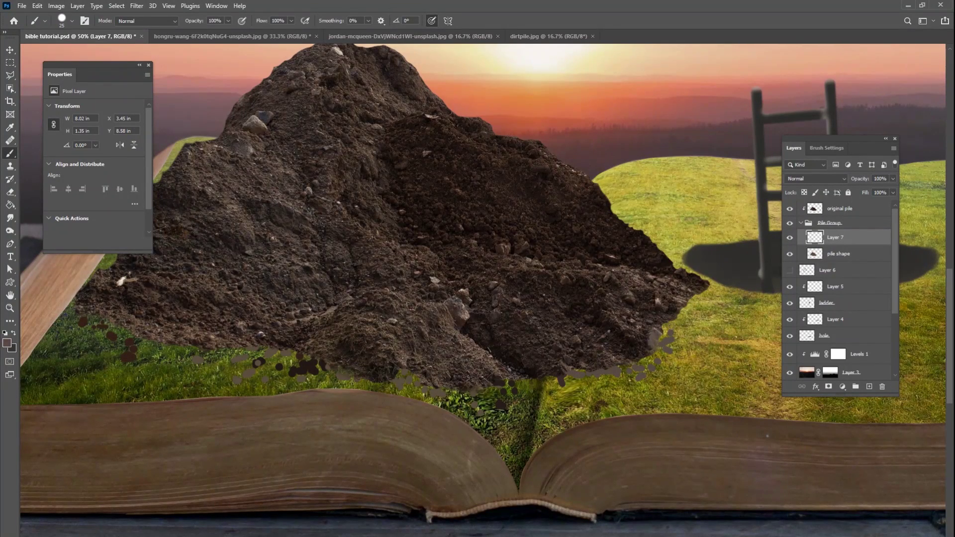
- Adjust the brush size and dab small clumps up to the pile's right tip near the hole
{"action": "left_click", "coordinate": [671, 326]}
{"action": "left_click", "coordinate": [690, 323]}
{"action": "right_click", "coordinate": [723, 304]}
{"action": "left_click_drag", "start_coordinate": [781, 329], "coordinate": [778, 330]}
{"action": "left_click", "coordinate": [707, 300]}
{"action": "left_click", "coordinate": [732, 295]}
- Enlarge the brush to 42 px and dab larger clumps on the grass below the pile's right tip
{"action": "right_click", "coordinate": [732, 296]}
{"action": "left_click_drag", "start_coordinate": [788, 326], "coordinate": [796, 326]}
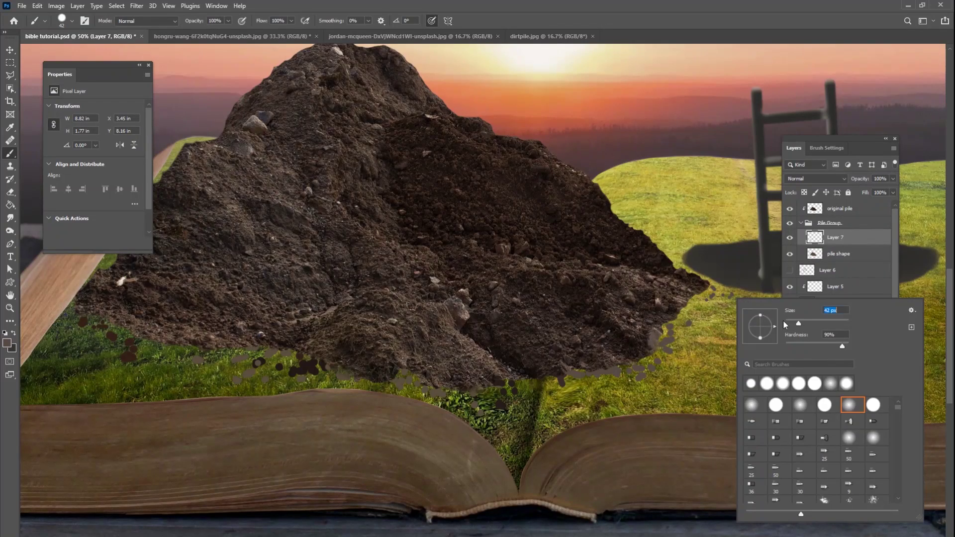
{"action": "left_click", "coordinate": [697, 304]}
{"action": "left_click", "coordinate": [711, 316]}
{"action": "left_click_drag", "start_coordinate": [692, 302], "coordinate": [721, 316]}
{"action": "left_click", "coordinate": [732, 318]}
{"action": "left_click", "coordinate": [715, 334]}
{"action": "left_click", "coordinate": [702, 331]}
{"action": "left_click", "coordinate": [691, 328]}
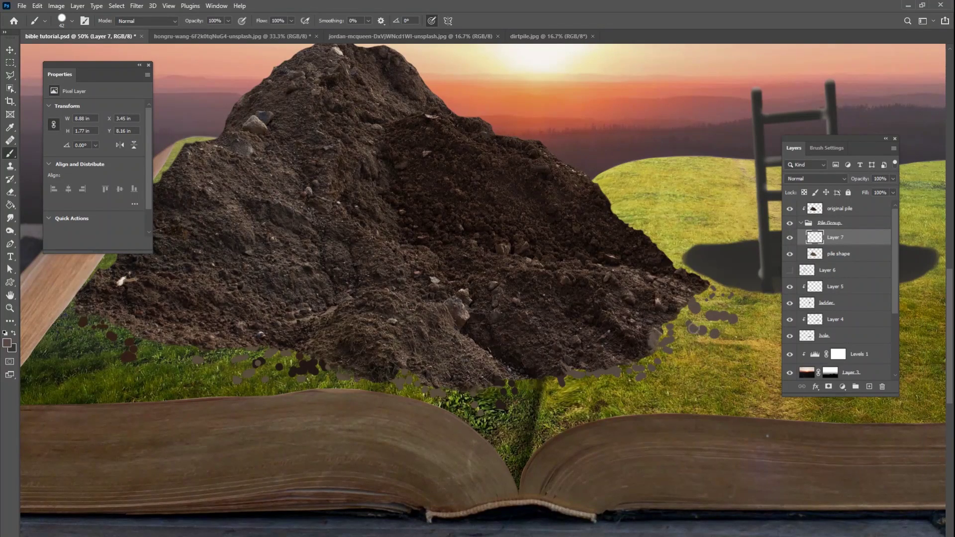
- Reduce the brush to 23 px and scatter smaller clumps among the large ones beside the pile's right side
{"action": "right_click", "coordinate": [712, 323]}
{"action": "left_click_drag", "start_coordinate": [777, 346], "coordinate": [768, 347]}
{"action": "key", "text": "Return"}
{"action": "mouse_move", "coordinate": [717, 325]}
{"action": "left_mouse_down"}
{"action": "mouse_move", "coordinate": [727, 330]}
{"action": "mouse_move", "coordinate": [687, 312]}
{"action": "left_mouse_up"}
{"action": "left_click_drag", "start_coordinate": [711, 310], "coordinate": [724, 307]}
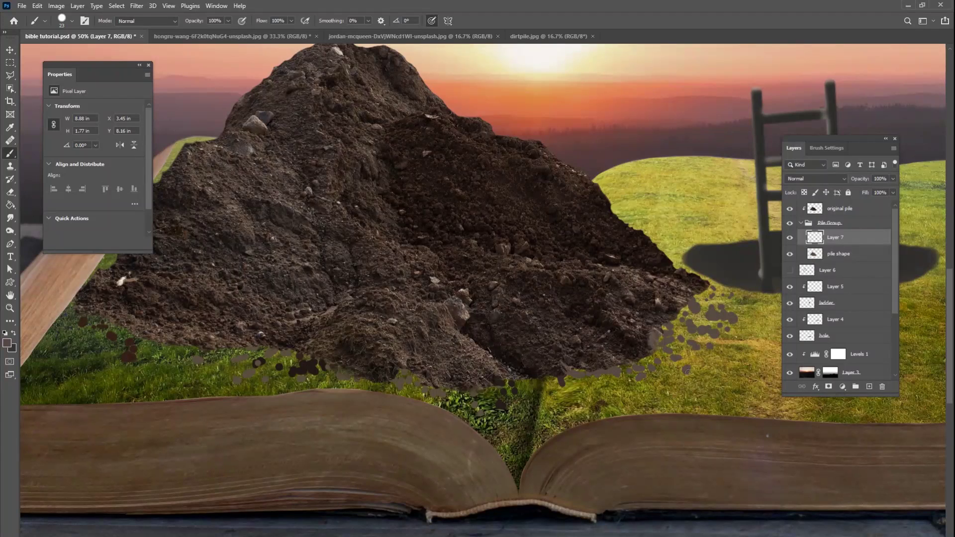
{"action": "left_click_drag", "start_coordinate": [687, 372], "coordinate": [693, 371]}
{"action": "left_click", "coordinate": [690, 357]}
- Flatten the brush tip into an oval and scatter more clumps outward over the grass right of the pile
{"action": "right_click", "coordinate": [729, 356]}
{"action": "left_click_drag", "start_coordinate": [751, 371], "coordinate": [751, 375]}
{"action": "left_click", "coordinate": [720, 362]}
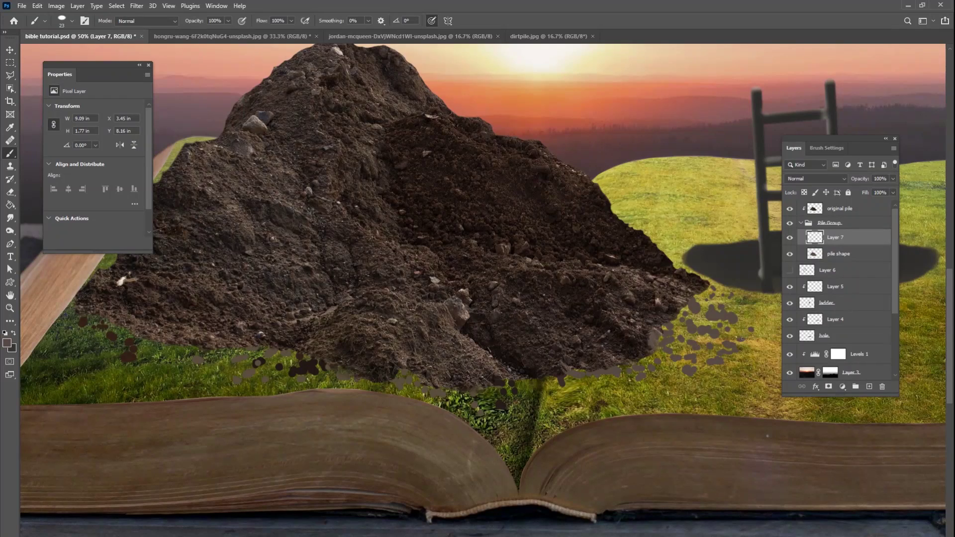
{"action": "left_click_drag", "start_coordinate": [707, 371], "coordinate": [607, 356]}
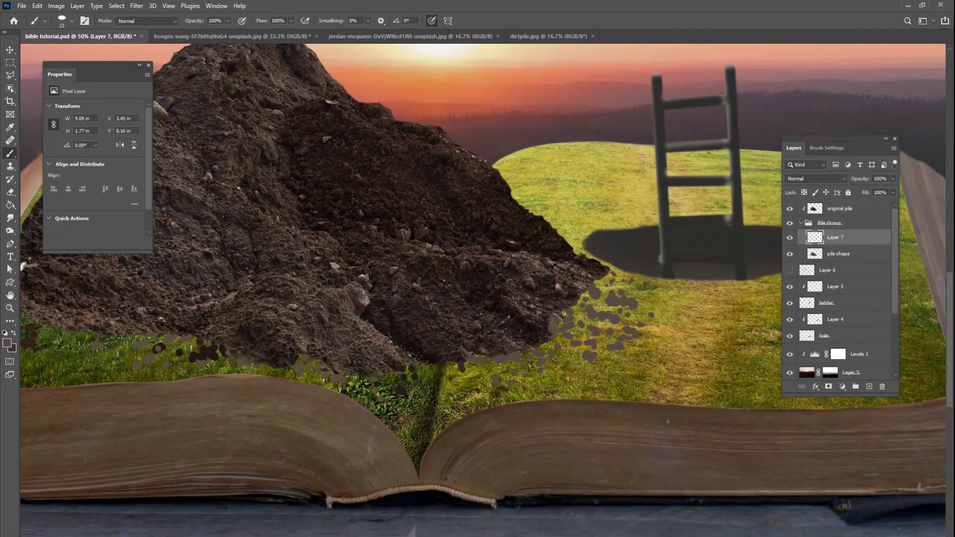
{"action": "left_click", "coordinate": [596, 373]}
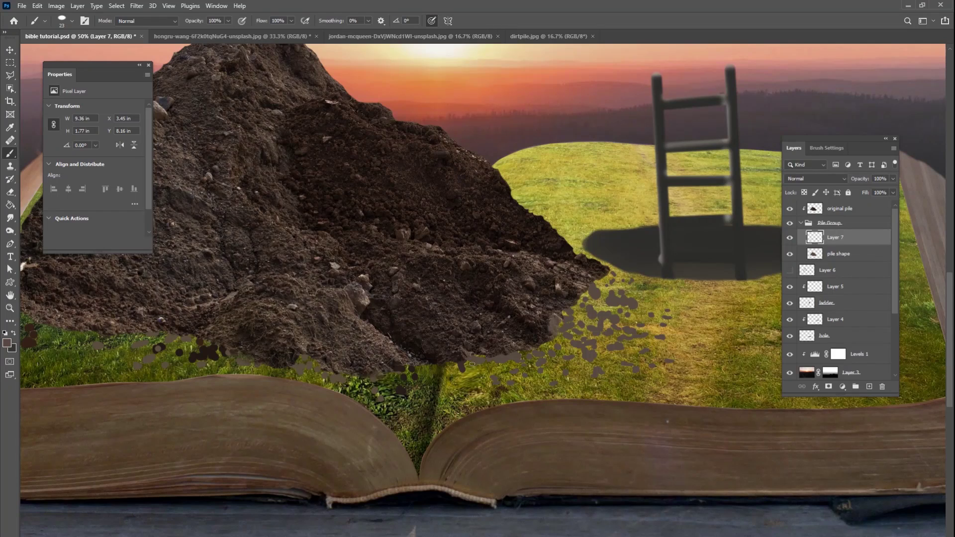
- Paint oval clumps down the grass along the book's centre fold
{"action": "left_click_drag", "start_coordinate": [408, 380], "coordinate": [498, 379]}
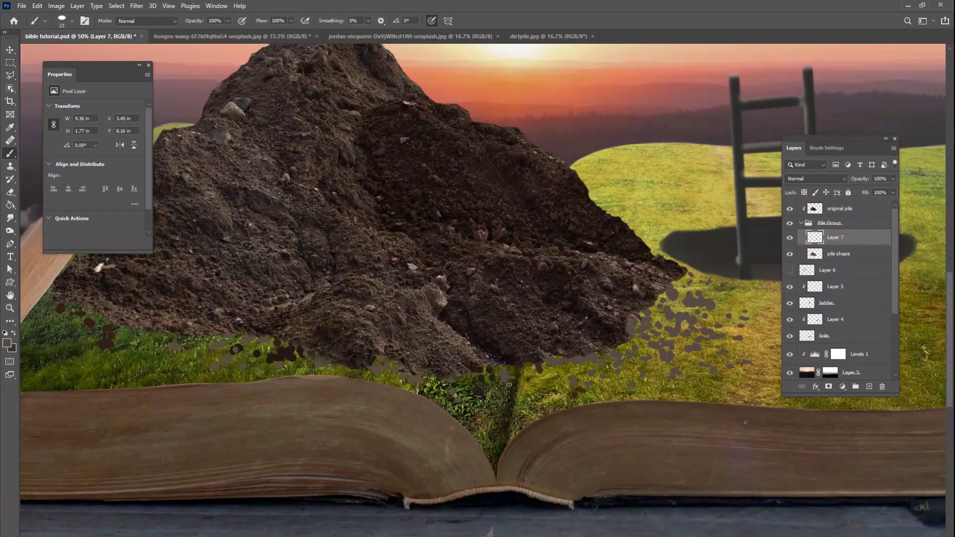
{"action": "left_click", "coordinate": [506, 399]}
{"action": "left_click", "coordinate": [505, 404]}
{"action": "mouse_move", "coordinate": [478, 422]}
{"action": "left_mouse_down"}
{"action": "mouse_move", "coordinate": [463, 395]}
{"action": "mouse_move", "coordinate": [439, 392]}
{"action": "left_mouse_up"}
- Scatter oval clumps across the grass on the left page below the pile
{"action": "mouse_move", "coordinate": [353, 372]}
{"action": "left_mouse_down"}
{"action": "mouse_move", "coordinate": [544, 379]}
{"action": "mouse_move", "coordinate": [534, 381]}
{"action": "left_mouse_up"}
{"action": "left_click_drag", "start_coordinate": [252, 354], "coordinate": [239, 360]}
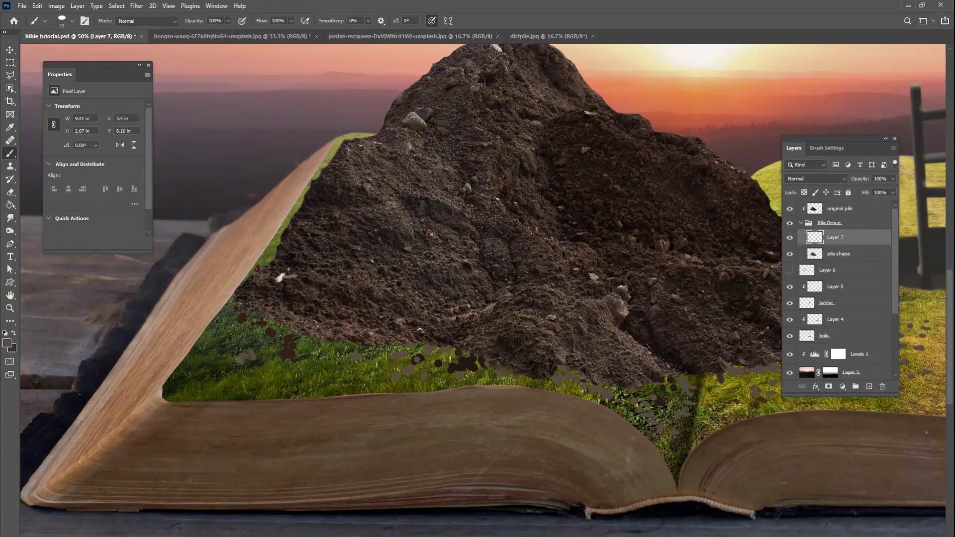
{"action": "left_click", "coordinate": [237, 364]}
{"action": "left_click_drag", "start_coordinate": [350, 378], "coordinate": [358, 372]}
{"action": "left_click", "coordinate": [263, 387]}
{"action": "left_click", "coordinate": [231, 342]}
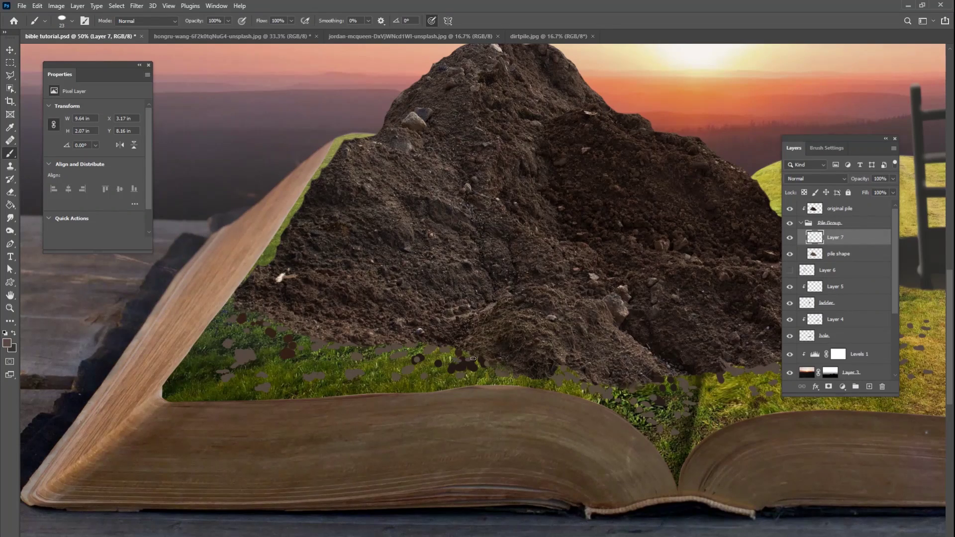
- Rename Layer 7 as "clumps"
{"action": "left_click_drag", "start_coordinate": [619, 385], "coordinate": [402, 413]}
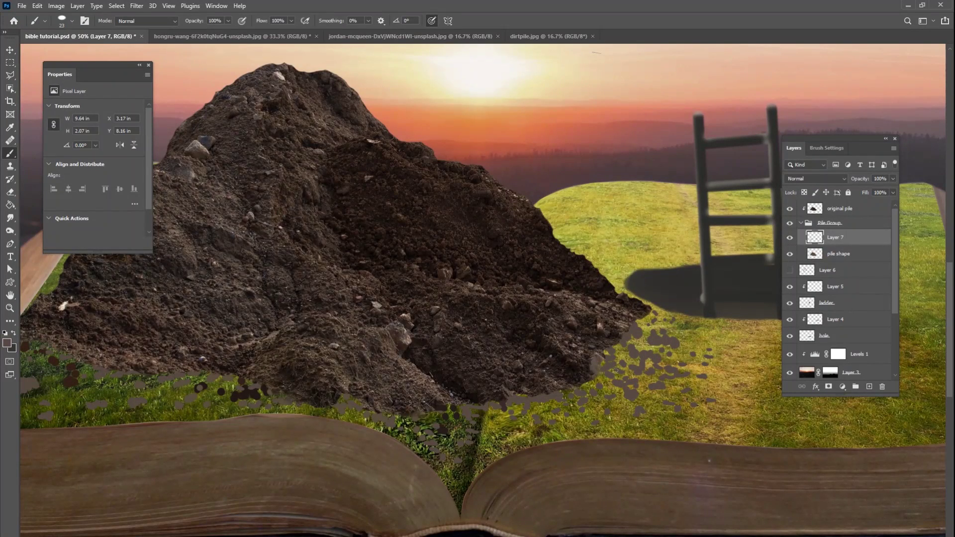
{"action": "double_click", "coordinate": [841, 238]}
{"action": "type", "text": "d"}
{"action": "type", "text": "lumps"}
{"action": "key", "text": "Return"}
- Hide the original pile layer to examine the silhouette with its painted clumps, and show it again
{"action": "left_click", "coordinate": [790, 208]}
{"action": "left_click_drag", "start_coordinate": [343, 420], "coordinate": [559, 386]}
{"action": "left_click_drag", "start_coordinate": [450, 344], "coordinate": [395, 434]}
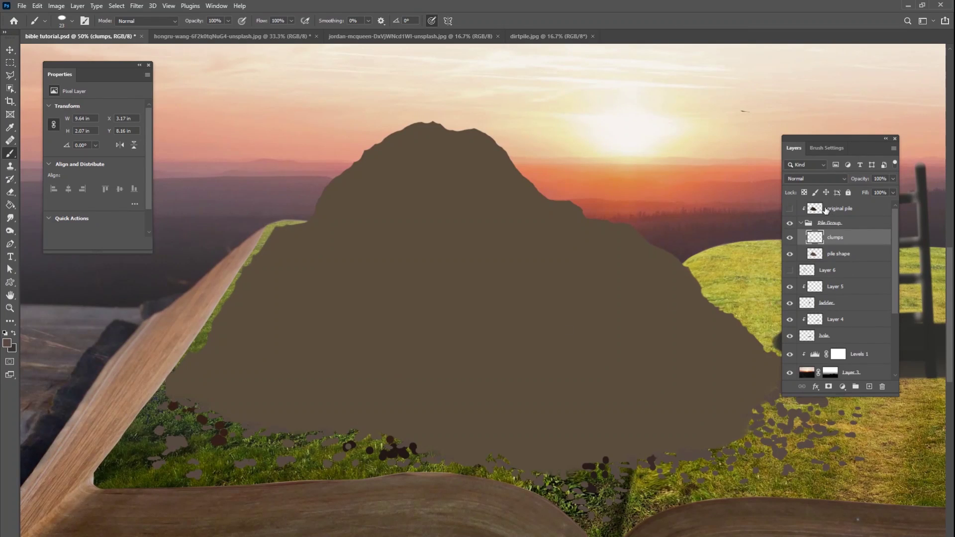
{"action": "left_click", "coordinate": [790, 209]}
- Duplicate the original pile layer and clip the copy to Pile Group
{"action": "left_click", "coordinate": [842, 209]}
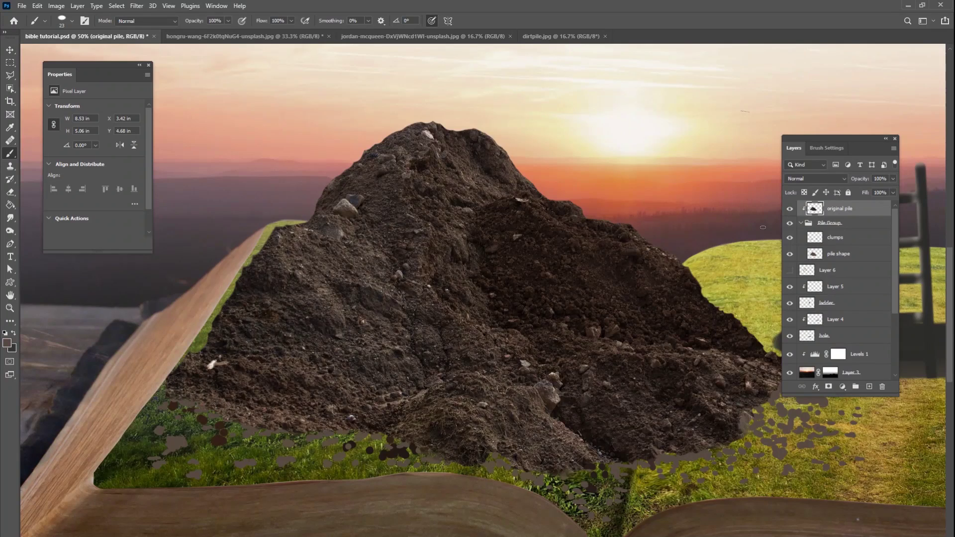
{"action": "key", "text": "ctrl+j"}
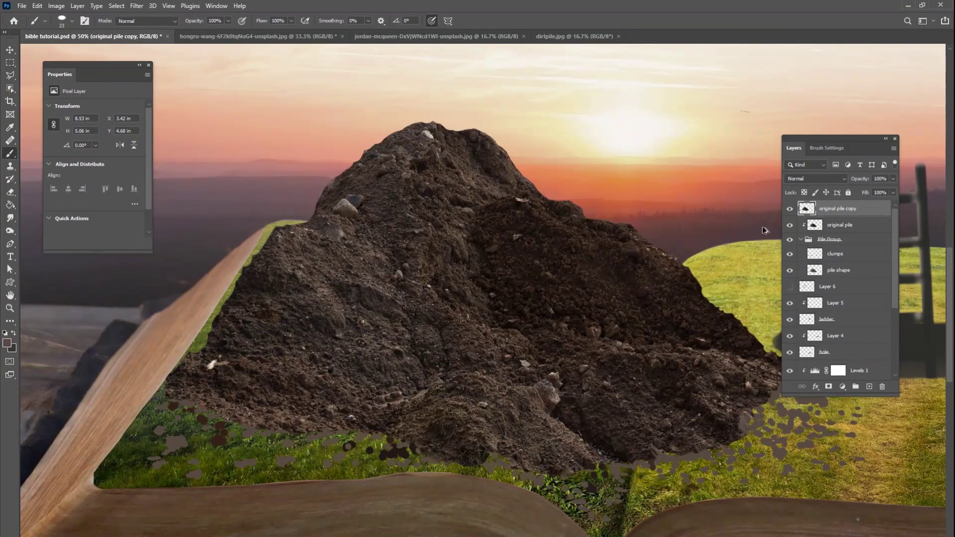
{"action": "key", "text": "ctrl+alt+g"}
- Move the lower original pile layer down over the left clumps and scale it to 98.20% width and 97.24% height
{"action": "left_click", "coordinate": [10, 50]}
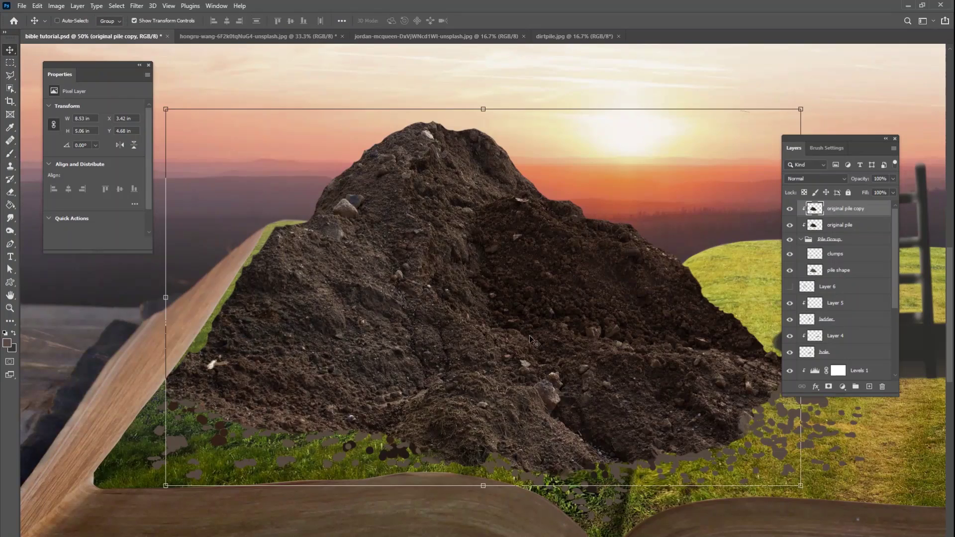
{"action": "left_click", "coordinate": [832, 229]}
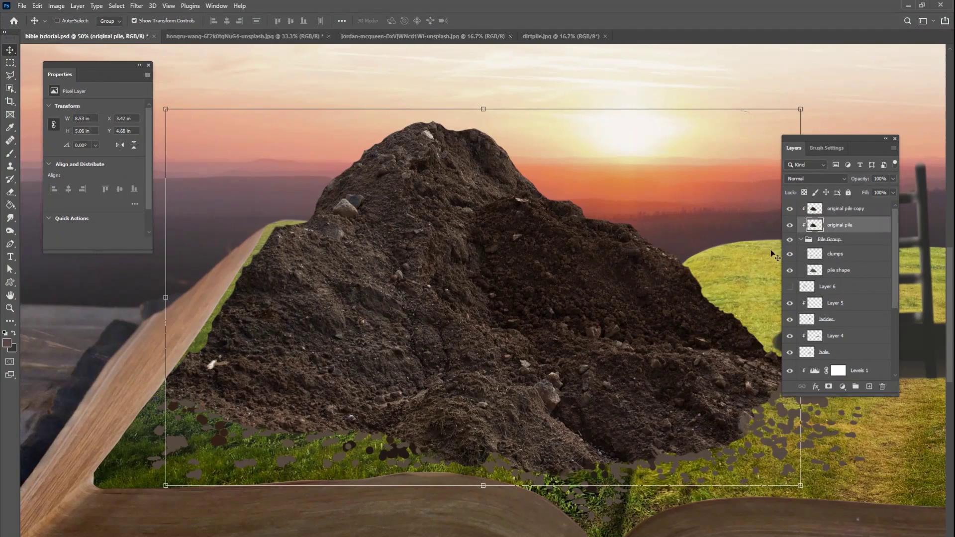
{"action": "left_click_drag", "start_coordinate": [406, 334], "coordinate": [491, 381]}
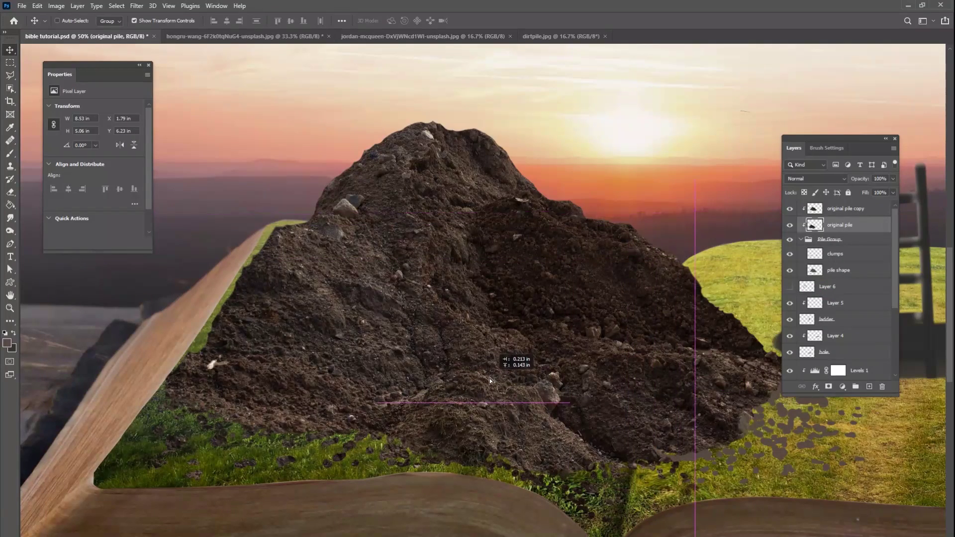
{"action": "left_click_drag", "start_coordinate": [690, 213], "coordinate": [679, 223]}
{"action": "left_click_drag", "start_coordinate": [605, 287], "coordinate": [475, 351]}
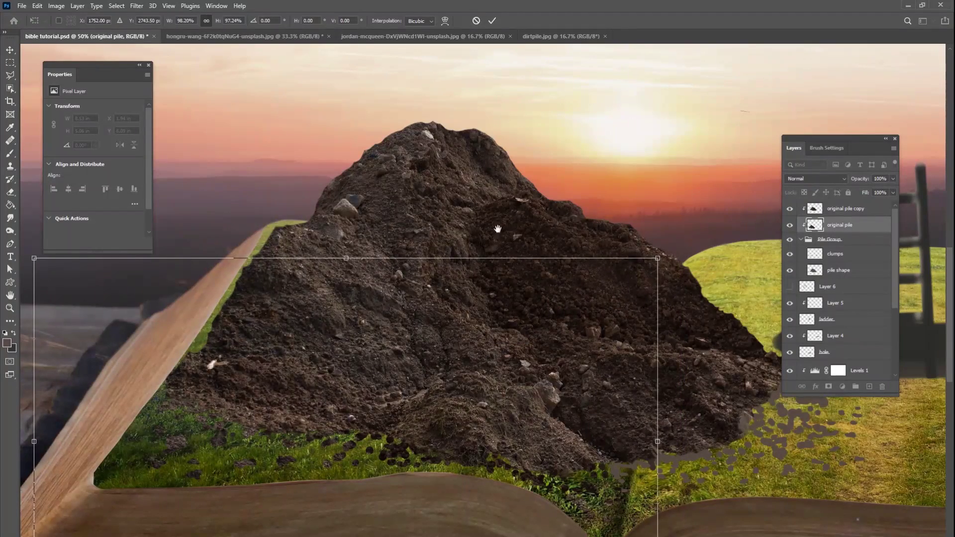
{"action": "left_click_drag", "start_coordinate": [497, 229], "coordinate": [571, 142]}
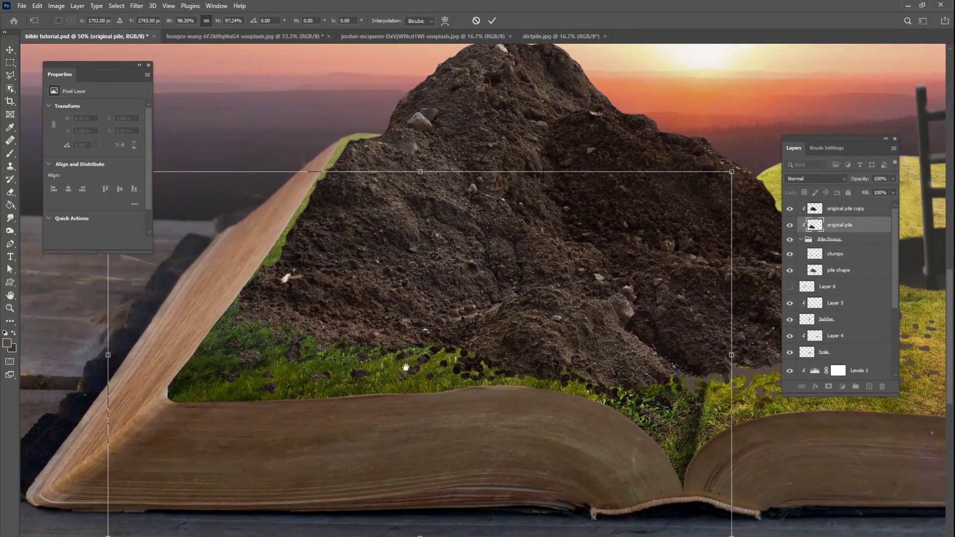
{"action": "left_click_drag", "start_coordinate": [406, 367], "coordinate": [393, 436]}
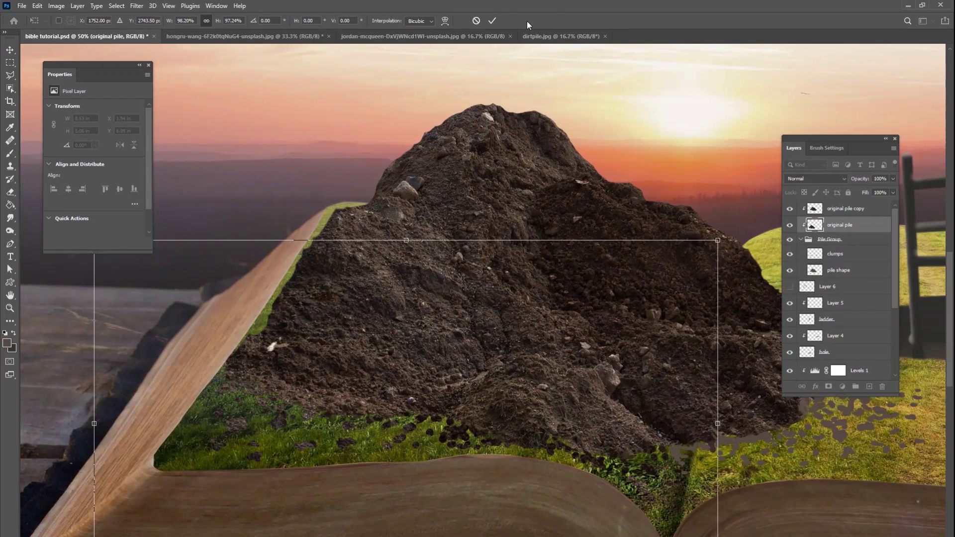
{"action": "left_click", "coordinate": [492, 21]}
- Duplicate the shifted original pile layer and move the copy over the clumps on the pile's right side
{"action": "key", "text": "ctrl+j"}
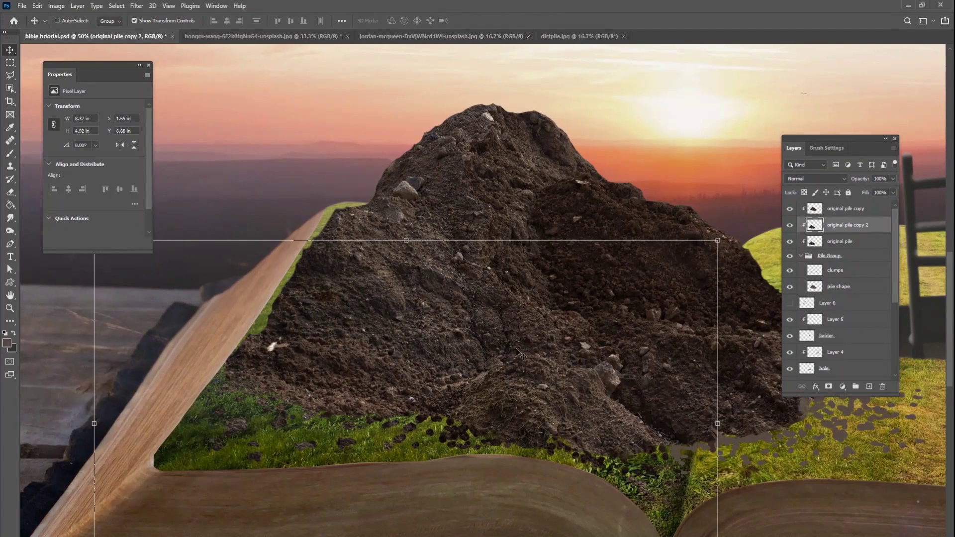
{"action": "left_click_drag", "start_coordinate": [518, 350], "coordinate": [701, 344]}
{"action": "left_click_drag", "start_coordinate": [650, 447], "coordinate": [406, 410]}
{"action": "left_click_drag", "start_coordinate": [458, 357], "coordinate": [503, 413]}
{"action": "left_click_drag", "start_coordinate": [592, 401], "coordinate": [715, 462]}
{"action": "key", "text": "ctrl+minus"}
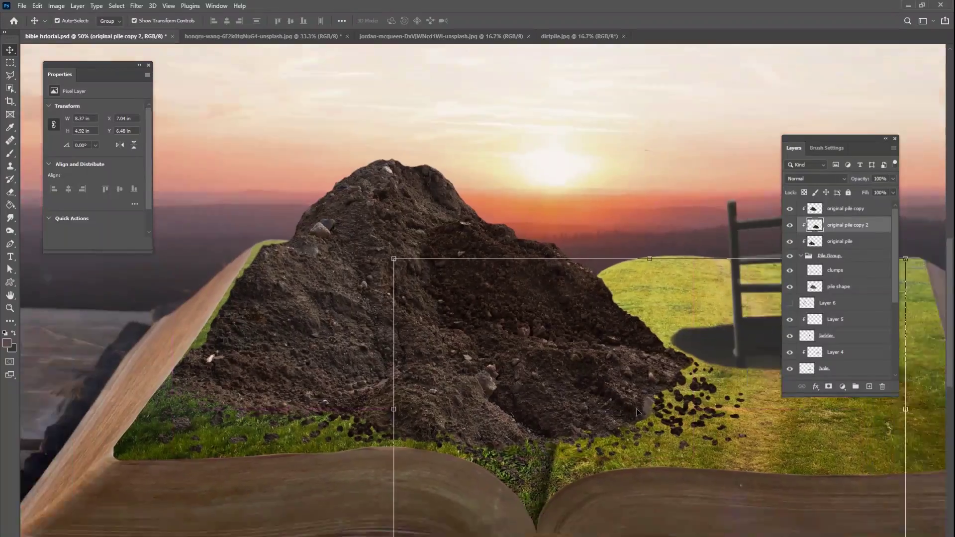
{"action": "key", "text": "ctrl+plus"}
{"action": "key", "text": "ctrl+plus"}
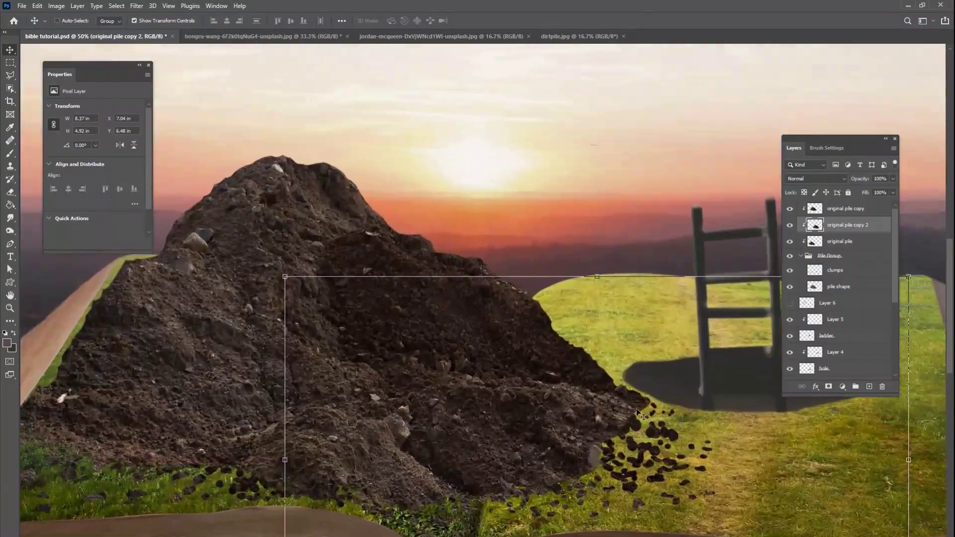
- Nudge the original pile copy 2 layer to about X 7.11 in, Y 6.38 in over the clumps beside the pile's right edge
{"action": "left_click_drag", "start_coordinate": [664, 458], "coordinate": [660, 447]}
{"action": "left_click_drag", "start_coordinate": [533, 457], "coordinate": [489, 330]}
{"action": "left_click_drag", "start_coordinate": [498, 357], "coordinate": [507, 357]}
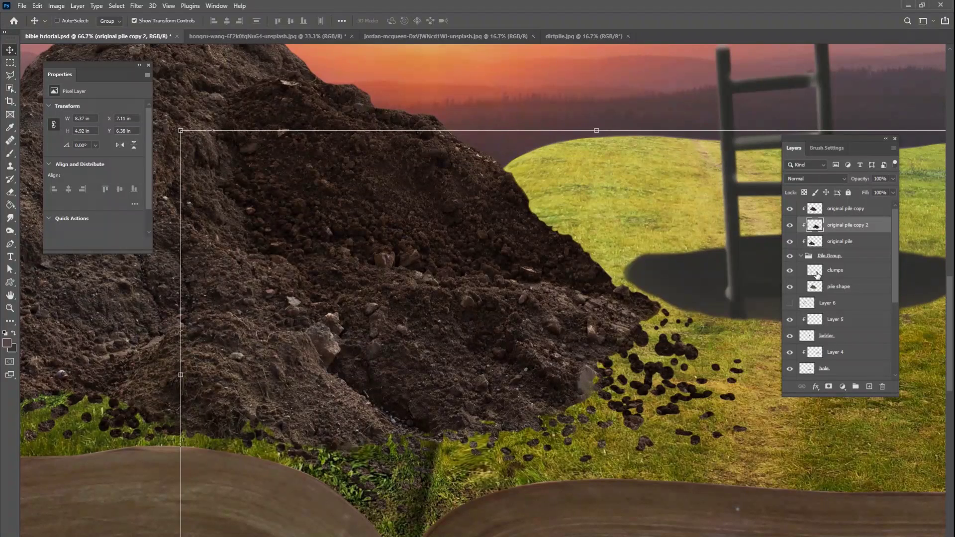
- Brush more dark clumps onto the clumps layer, scattering them across the grass beside the pile's lower right edge
{"action": "left_click", "coordinate": [816, 270]}
{"action": "left_click", "coordinate": [10, 153]}
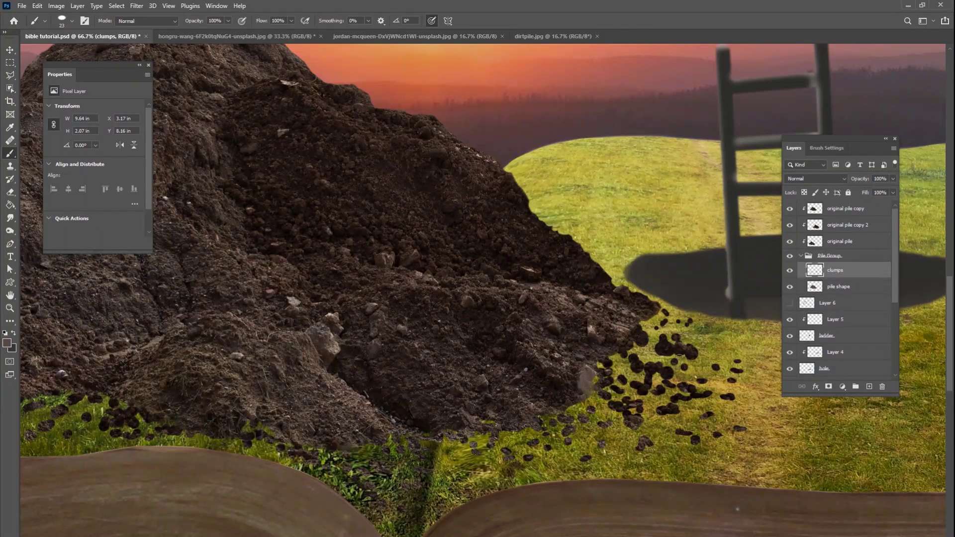
{"action": "mouse_move", "coordinate": [694, 358]}
{"action": "left_mouse_down"}
{"action": "mouse_move", "coordinate": [675, 359]}
{"action": "mouse_move", "coordinate": [687, 355]}
{"action": "mouse_move", "coordinate": [646, 345]}
{"action": "mouse_move", "coordinate": [669, 339]}
{"action": "mouse_move", "coordinate": [720, 359]}
{"action": "mouse_move", "coordinate": [656, 363]}
{"action": "mouse_move", "coordinate": [681, 372]}
{"action": "mouse_move", "coordinate": [661, 372]}
{"action": "mouse_move", "coordinate": [670, 377]}
{"action": "mouse_move", "coordinate": [608, 361]}
{"action": "mouse_move", "coordinate": [650, 332]}
{"action": "mouse_move", "coordinate": [662, 308]}
{"action": "left_mouse_up"}
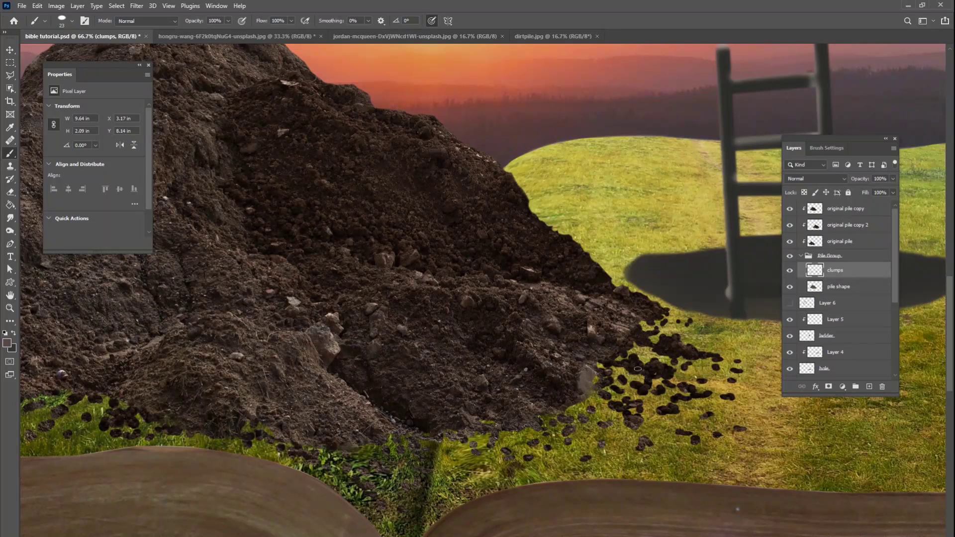
{"action": "left_click", "coordinate": [617, 394]}
{"action": "mouse_move", "coordinate": [641, 402]}
{"action": "left_mouse_down"}
{"action": "mouse_move", "coordinate": [640, 416]}
{"action": "mouse_move", "coordinate": [658, 389]}
{"action": "mouse_move", "coordinate": [630, 384]}
{"action": "mouse_move", "coordinate": [693, 426]}
{"action": "mouse_move", "coordinate": [592, 416]}
{"action": "mouse_move", "coordinate": [575, 408]}
{"action": "mouse_move", "coordinate": [616, 419]}
{"action": "mouse_move", "coordinate": [564, 401]}
{"action": "mouse_move", "coordinate": [544, 438]}
{"action": "mouse_move", "coordinate": [561, 427]}
{"action": "mouse_move", "coordinate": [543, 418]}
{"action": "mouse_move", "coordinate": [585, 440]}
{"action": "mouse_move", "coordinate": [569, 442]}
{"action": "mouse_move", "coordinate": [584, 455]}
{"action": "mouse_move", "coordinate": [626, 449]}
{"action": "mouse_move", "coordinate": [640, 396]}
{"action": "mouse_move", "coordinate": [618, 395]}
{"action": "mouse_move", "coordinate": [622, 381]}
{"action": "mouse_move", "coordinate": [609, 380]}
{"action": "mouse_move", "coordinate": [690, 390]}
{"action": "mouse_move", "coordinate": [678, 393]}
{"action": "mouse_move", "coordinate": [682, 381]}
{"action": "mouse_move", "coordinate": [763, 372]}
{"action": "left_mouse_up"}
{"action": "left_click", "coordinate": [637, 415]}
{"action": "left_click", "coordinate": [578, 418]}
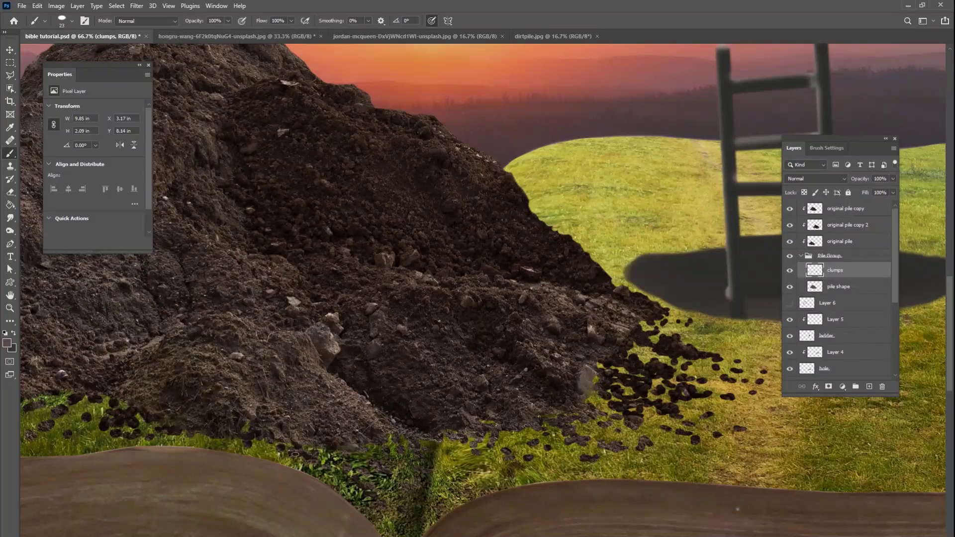
- Brush additional clumps on the clumps layer along the pile's lower left base and up its left edge beside the grass strip
{"action": "left_click_drag", "start_coordinate": [295, 454], "coordinate": [533, 452]}
{"action": "mouse_move", "coordinate": [338, 414]}
{"action": "left_mouse_down"}
{"action": "mouse_move", "coordinate": [311, 423]}
{"action": "mouse_move", "coordinate": [349, 406]}
{"action": "mouse_move", "coordinate": [325, 403]}
{"action": "mouse_move", "coordinate": [545, 403]}
{"action": "left_mouse_up"}
{"action": "left_click", "coordinate": [324, 418]}
{"action": "left_click", "coordinate": [349, 404]}
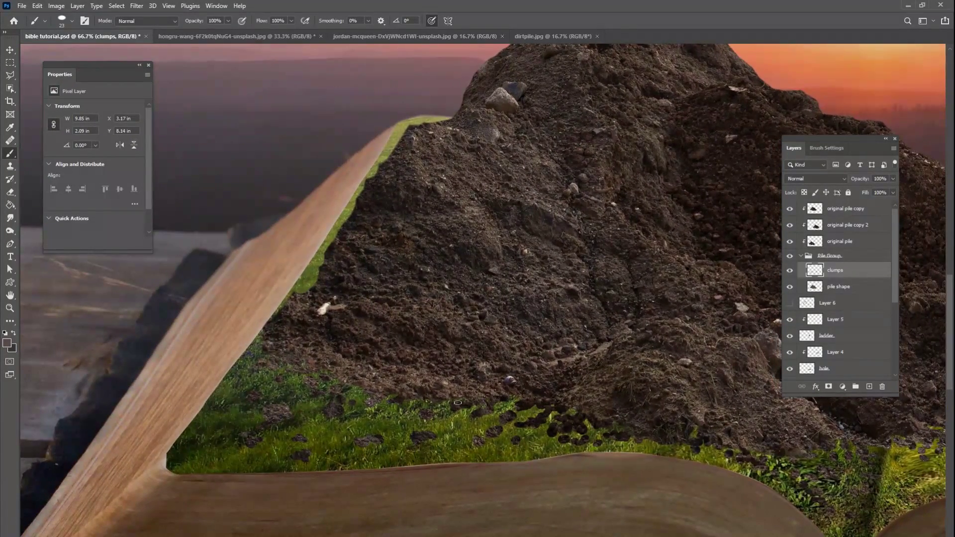
{"action": "mouse_move", "coordinate": [395, 401]}
{"action": "left_mouse_down"}
{"action": "mouse_move", "coordinate": [340, 408]}
{"action": "mouse_move", "coordinate": [355, 397]}
{"action": "left_mouse_up"}
{"action": "left_click_drag", "start_coordinate": [309, 293], "coordinate": [318, 278]}
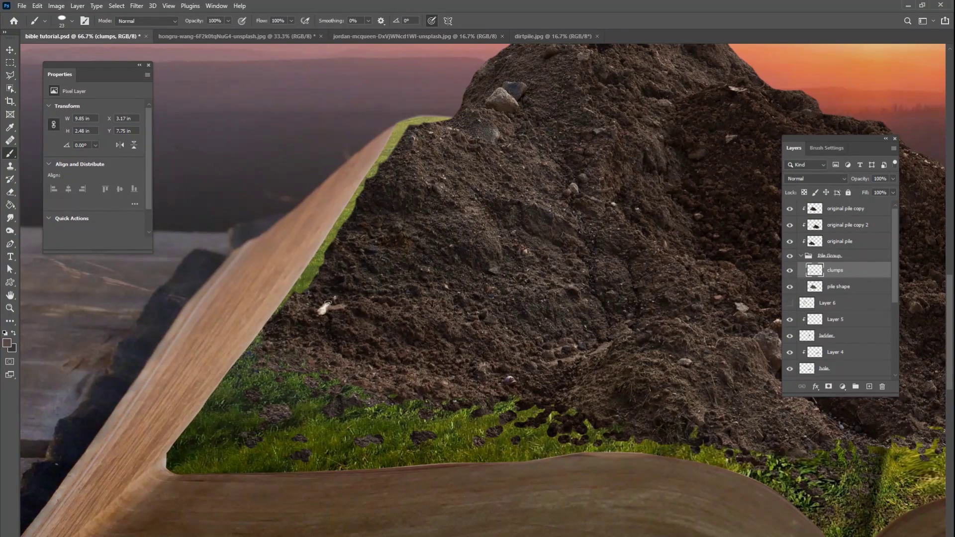
{"action": "left_click", "coordinate": [338, 265]}
{"action": "left_click_drag", "start_coordinate": [439, 267], "coordinate": [409, 394]}
{"action": "mouse_move", "coordinate": [387, 253]}
{"action": "left_mouse_down"}
{"action": "mouse_move", "coordinate": [396, 251]}
{"action": "mouse_move", "coordinate": [375, 272]}
{"action": "left_mouse_up"}
{"action": "key", "text": "super"}
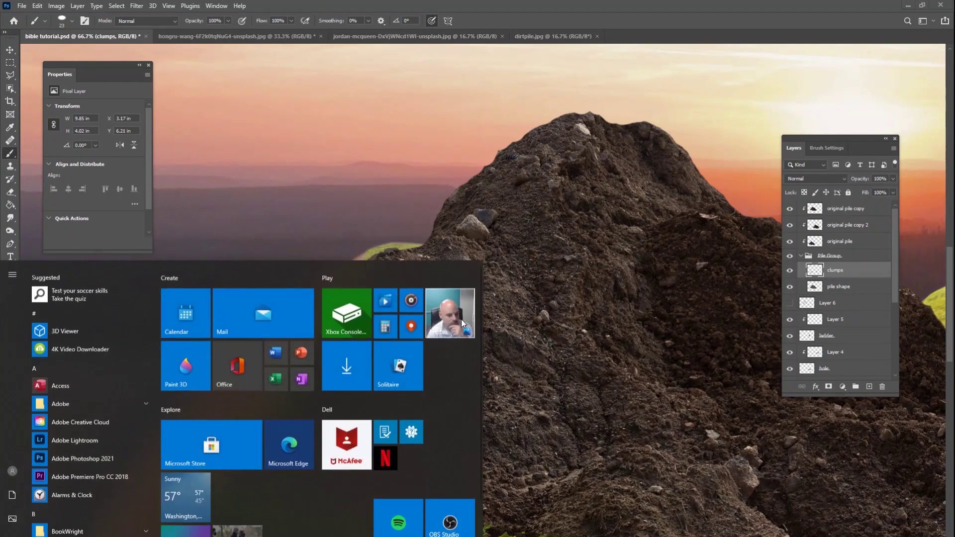
{"action": "left_click", "coordinate": [506, 306]}
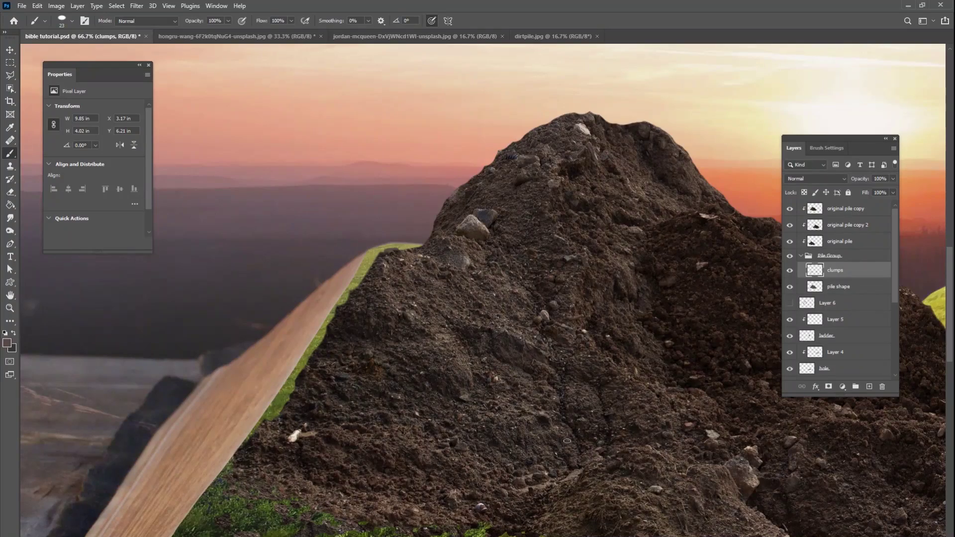
{"action": "scroll", "coordinate": [569, 443], "scroll_direction": "down", "scroll_amount": 3}
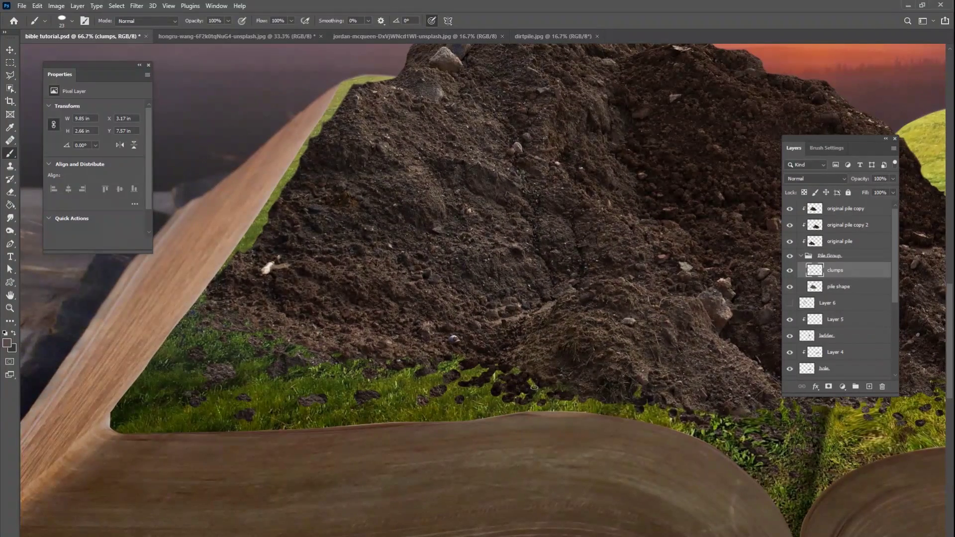
{"action": "scroll", "coordinate": [532, 388], "scroll_direction": "up", "scroll_amount": 3}
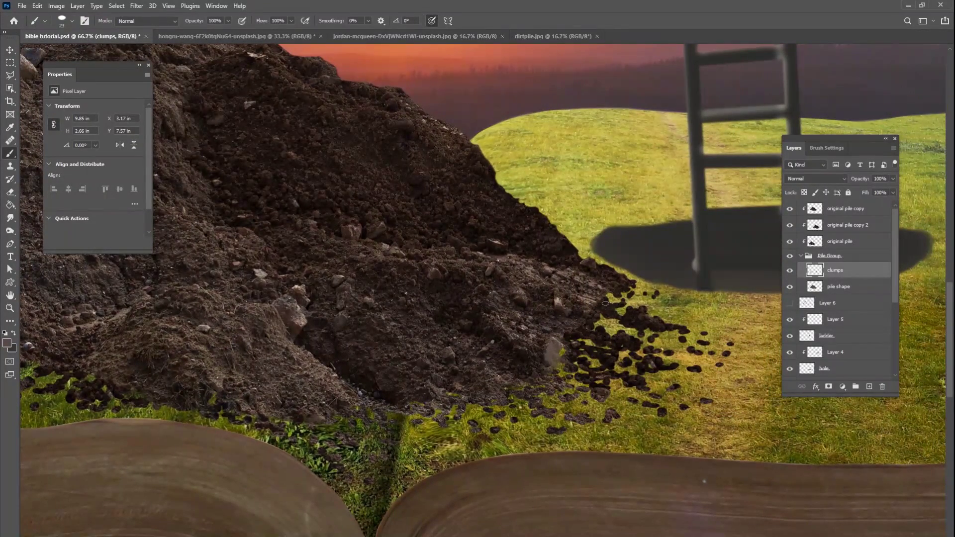
- Toggle the visibility of the clumps and original pile copy layers to compare the pile's edges in the whole composite
{"action": "key", "text": "ctrl+0"}
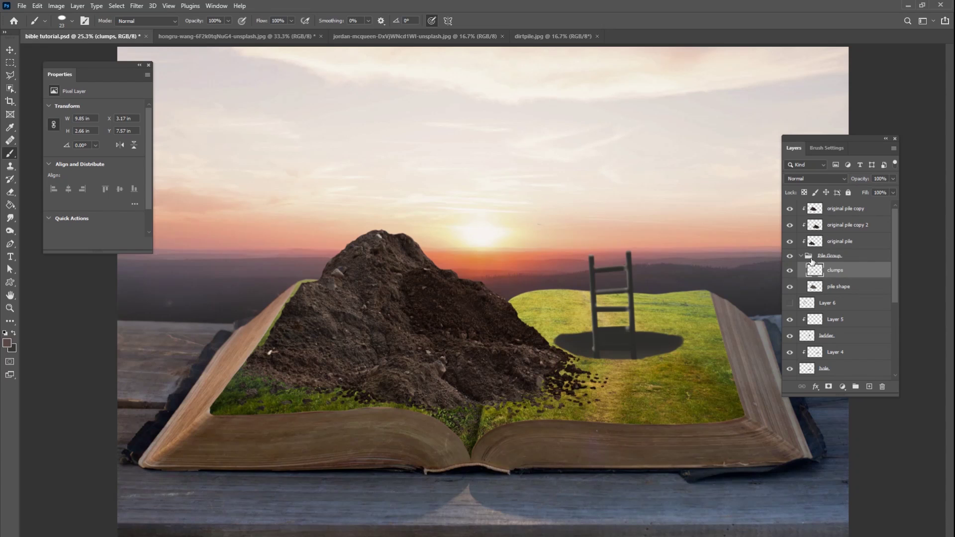
{"action": "left_click", "coordinate": [791, 271]}
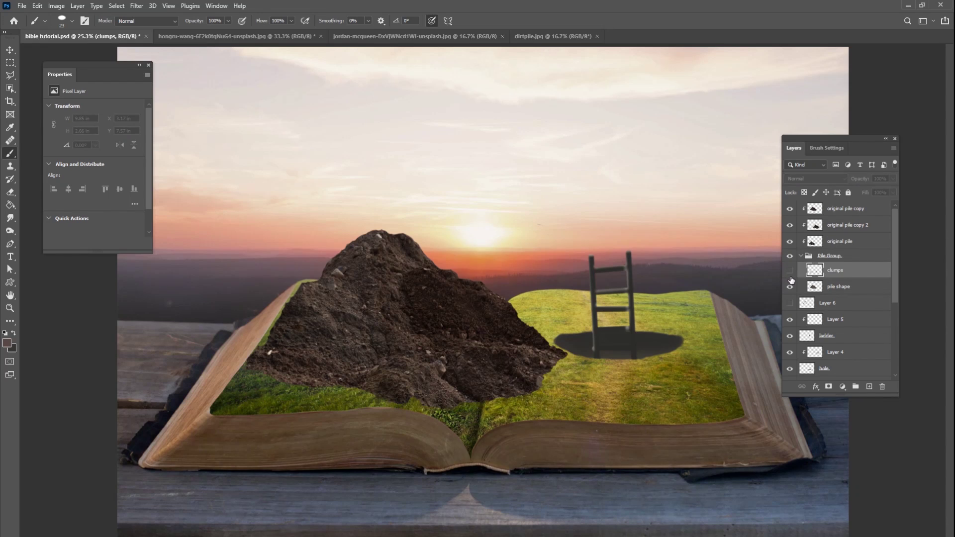
{"action": "left_click", "coordinate": [790, 272]}
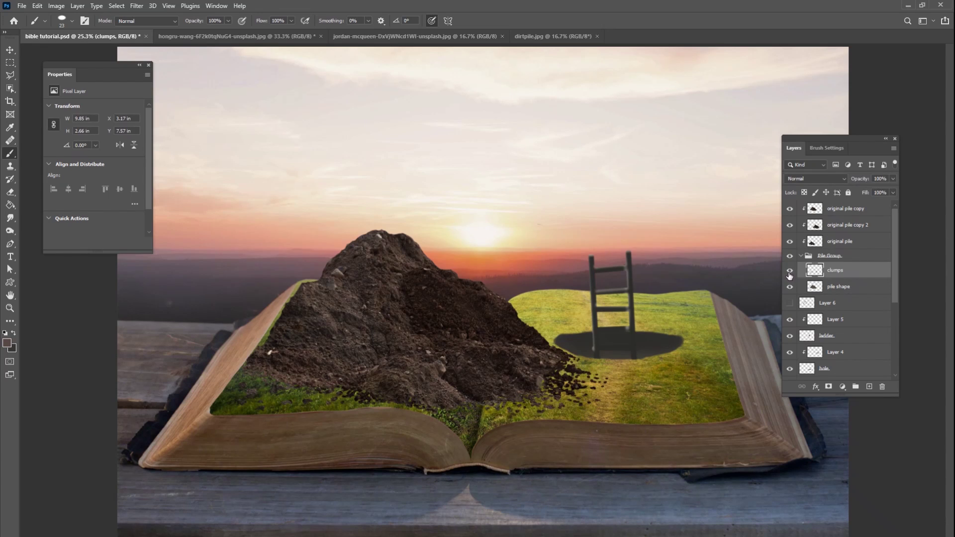
{"action": "left_click", "coordinate": [790, 271]}
{"action": "left_click", "coordinate": [790, 271]}
{"action": "left_click", "coordinate": [791, 210]}
{"action": "left_click", "coordinate": [791, 210]}
{"action": "left_click", "coordinate": [791, 213]}
{"action": "left_click", "coordinate": [791, 213]}
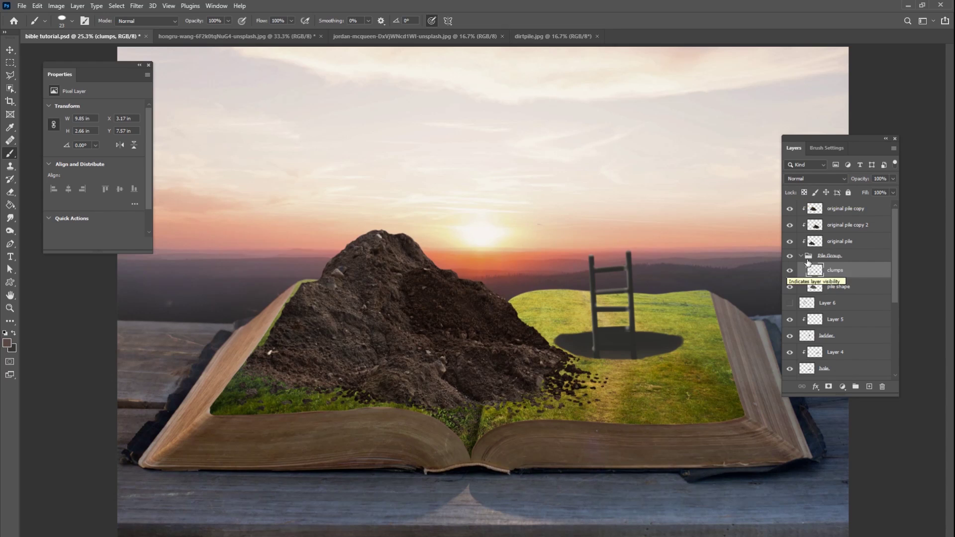
- Collapse Pile Group and add a clipped Levels adjustment layer above original pile copy
{"action": "left_click", "coordinate": [836, 209]}
{"action": "left_click", "coordinate": [801, 256]}
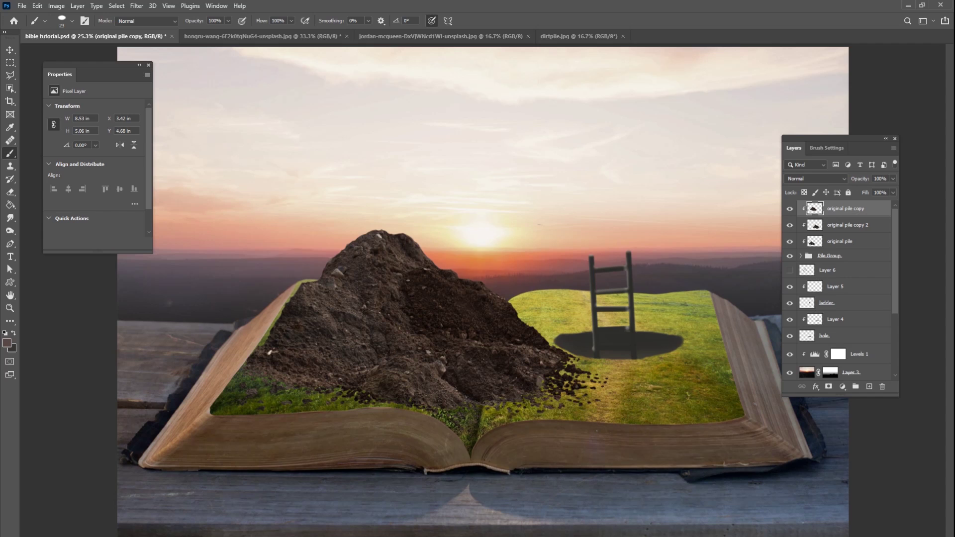
{"action": "left_click", "coordinate": [842, 387]}
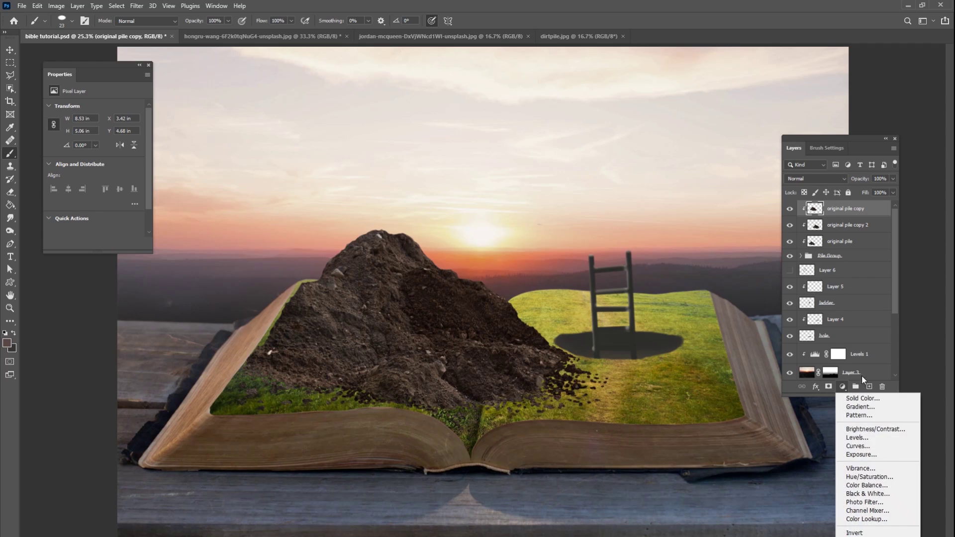
{"action": "left_click", "coordinate": [856, 437]}
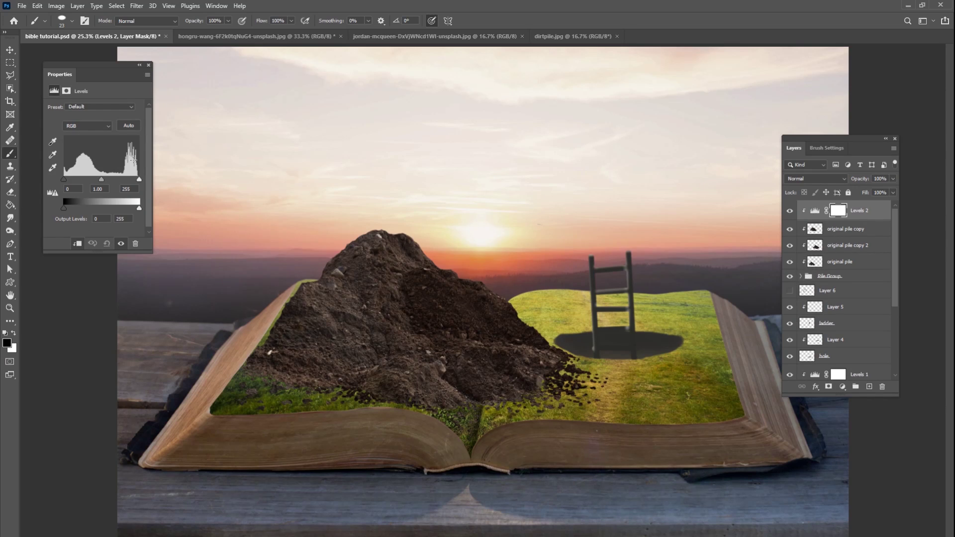
- Brighten the pile by setting the Levels RGB midtones to 1.53 and white input to 190, and compare it with the adjustment hidden
{"action": "left_click_drag", "start_coordinate": [118, 66], "coordinate": [243, 112]}
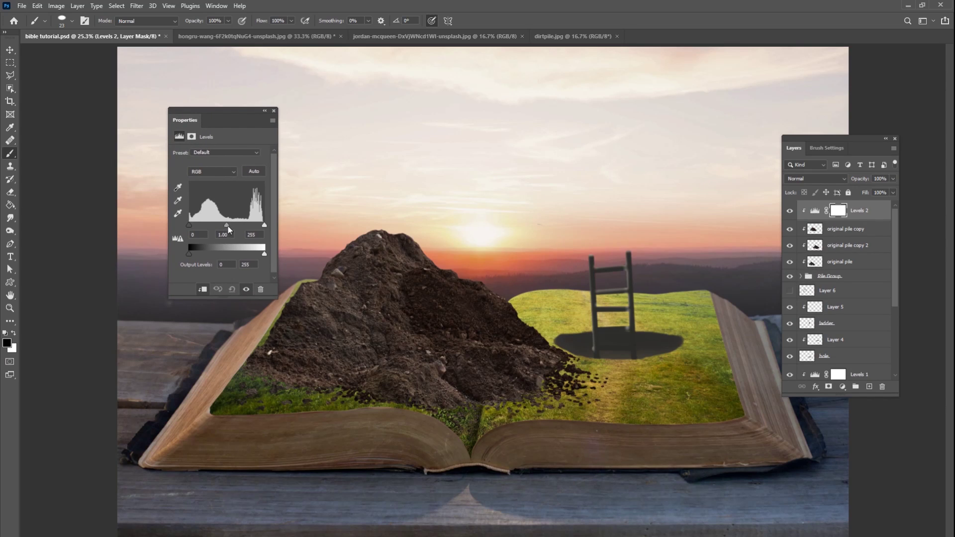
{"action": "left_click_drag", "start_coordinate": [227, 225], "coordinate": [219, 224]}
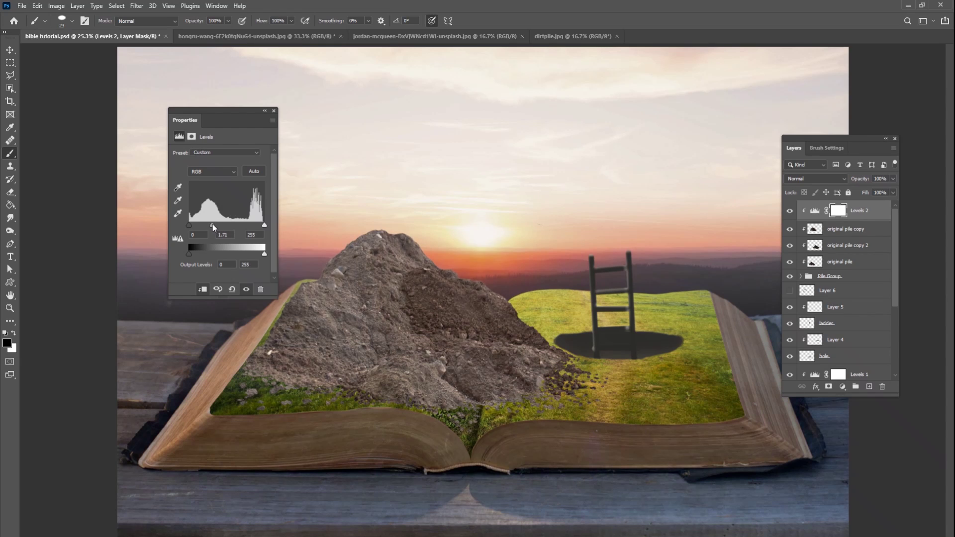
{"action": "left_click", "coordinate": [226, 172]}
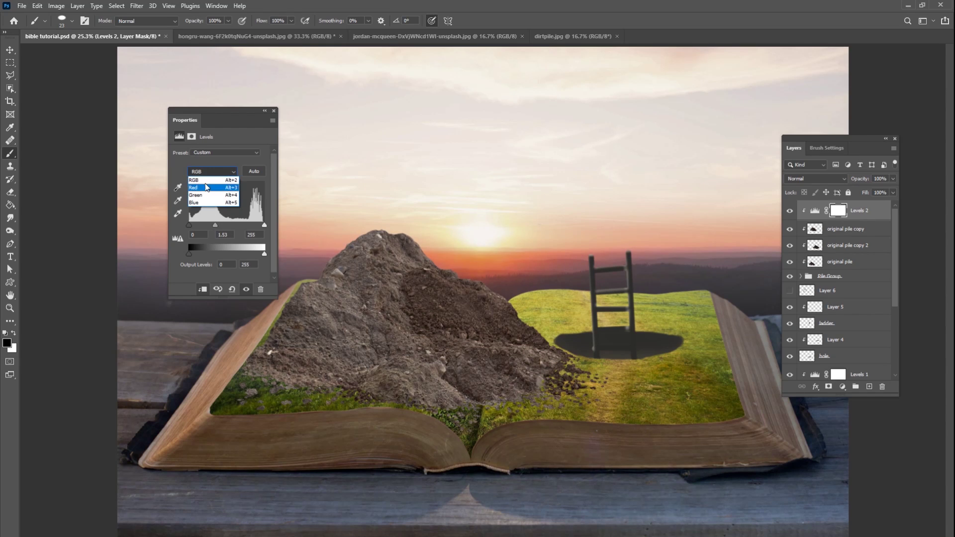
{"action": "left_click", "coordinate": [206, 180]}
{"action": "left_click_drag", "start_coordinate": [258, 226], "coordinate": [251, 226]}
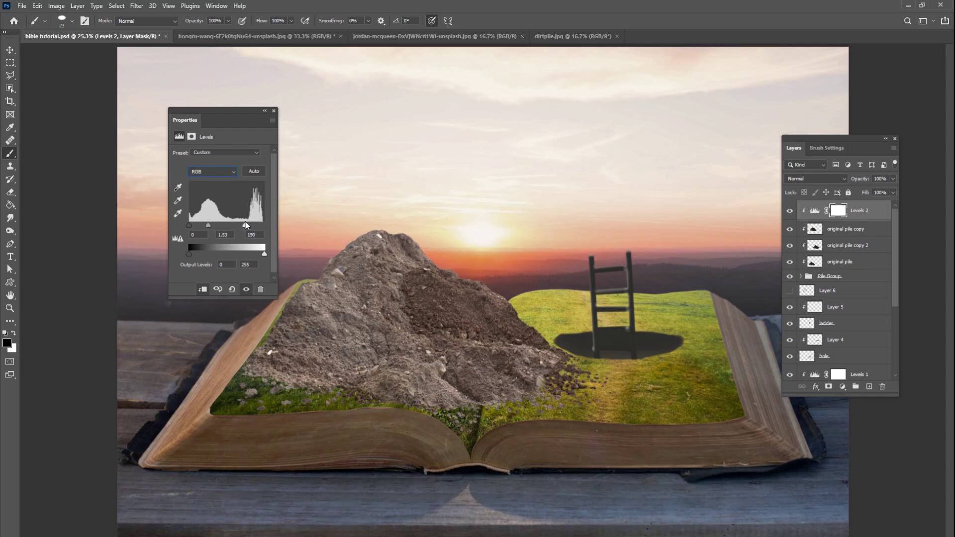
{"action": "left_click", "coordinate": [789, 211]}
{"action": "left_click", "coordinate": [790, 211]}
- Warm the pile's Levels adjustment with Red midtones at 1.10 and Blue midtones at 0.93, and compare it with the adjustment hidden
{"action": "left_click", "coordinate": [203, 173]}
{"action": "left_click", "coordinate": [199, 188]}
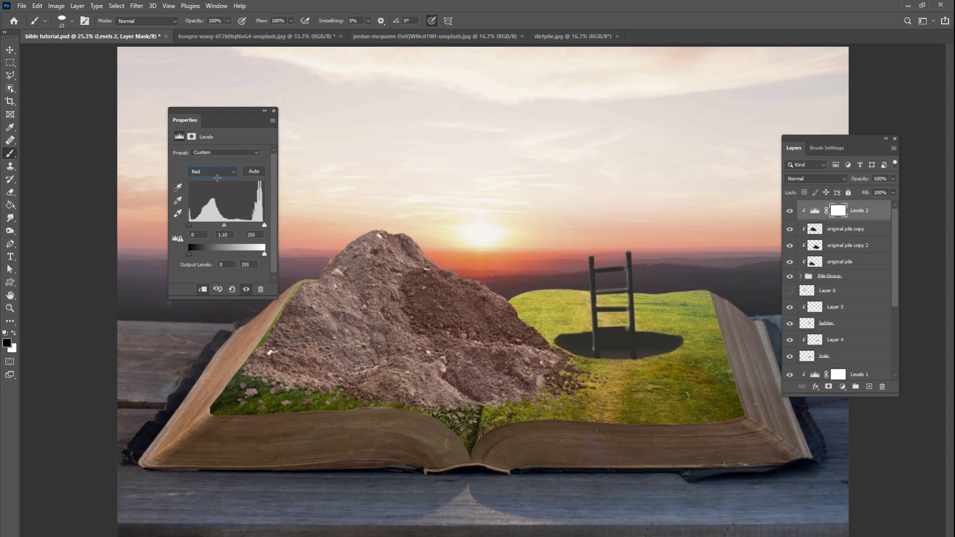
{"action": "left_click", "coordinate": [212, 172]}
{"action": "left_click", "coordinate": [214, 205]}
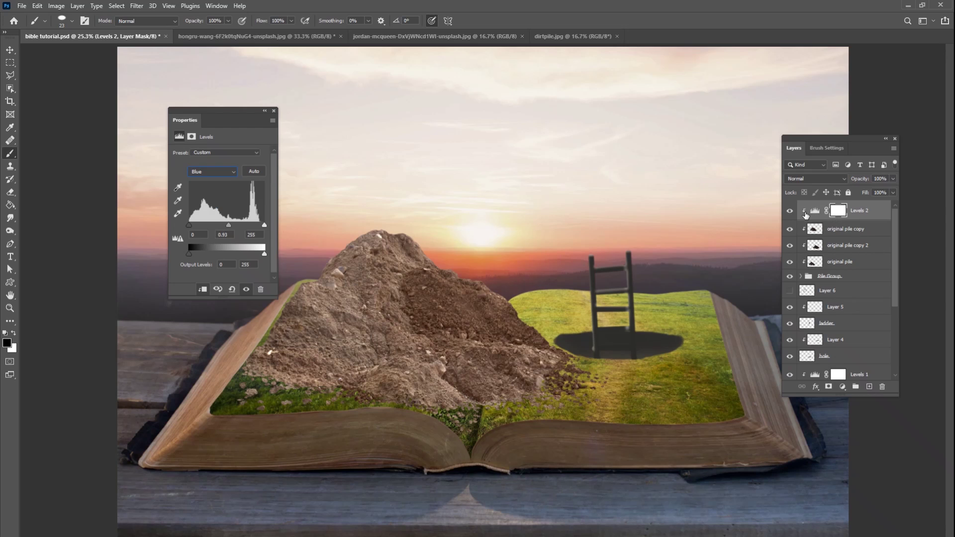
{"action": "left_click", "coordinate": [789, 211]}
{"action": "left_click", "coordinate": [790, 211]}
- Invert the Levels 2 mask to black and set the brush to 149 px, 0% hardness and 5% flow
{"action": "key", "text": "ctrl+i"}
{"action": "right_click", "coordinate": [454, 274]}
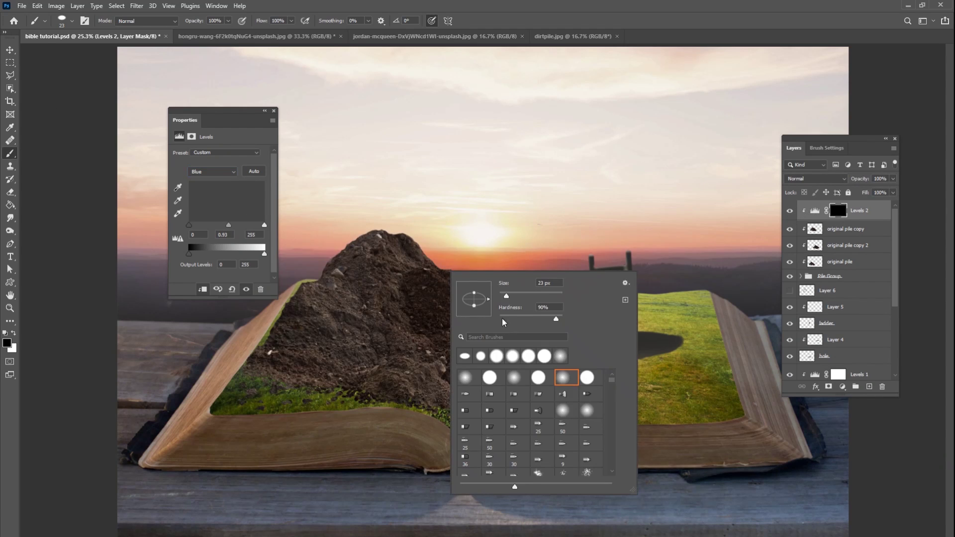
{"action": "left_click_drag", "start_coordinate": [289, 21], "coordinate": [236, 39]}
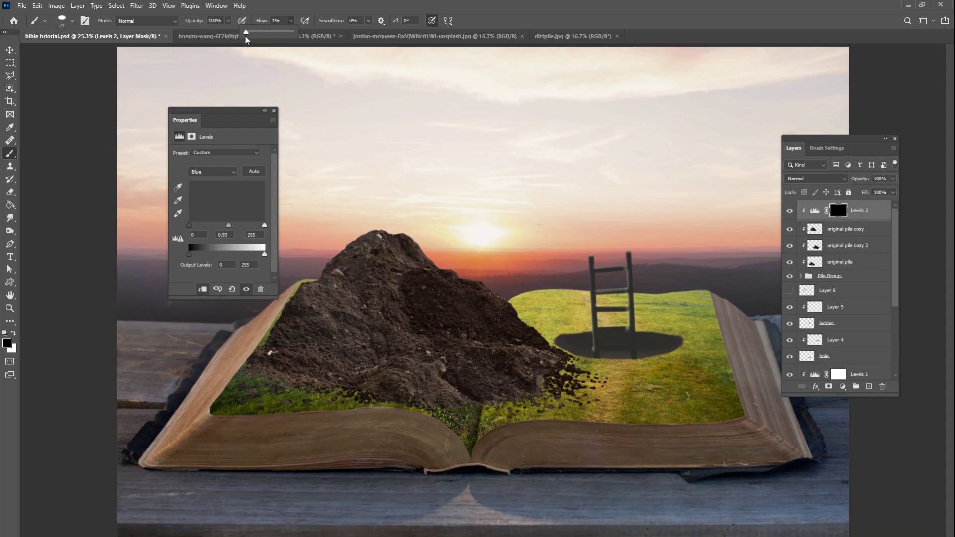
{"action": "right_click", "coordinate": [429, 270]}
{"action": "mouse_move", "coordinate": [483, 293]}
{"action": "left_mouse_down"}
{"action": "mouse_move", "coordinate": [516, 292]}
{"action": "mouse_move", "coordinate": [491, 318]}
{"action": "mouse_move", "coordinate": [439, 316]}
{"action": "left_mouse_up"}
{"action": "left_click", "coordinate": [528, 316]}
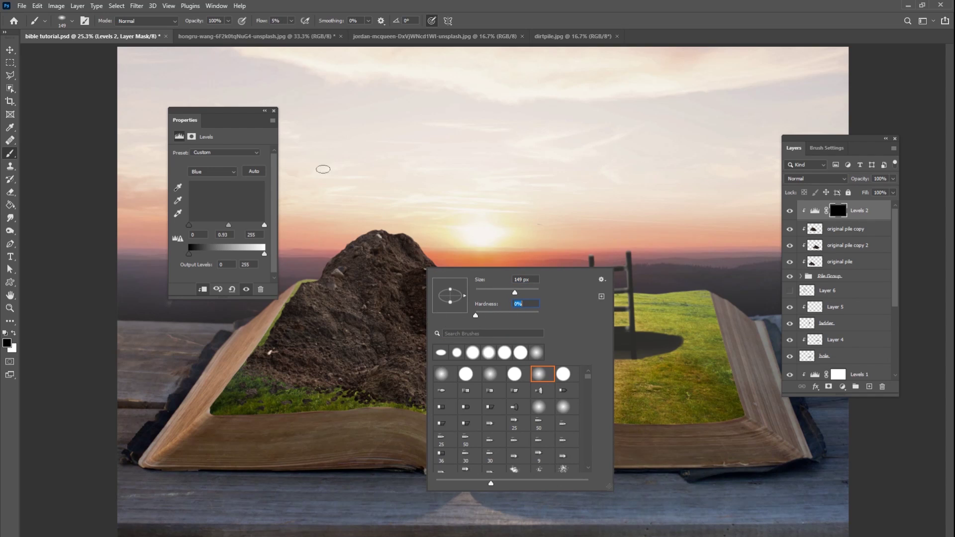
{"action": "left_click", "coordinate": [334, 242]}
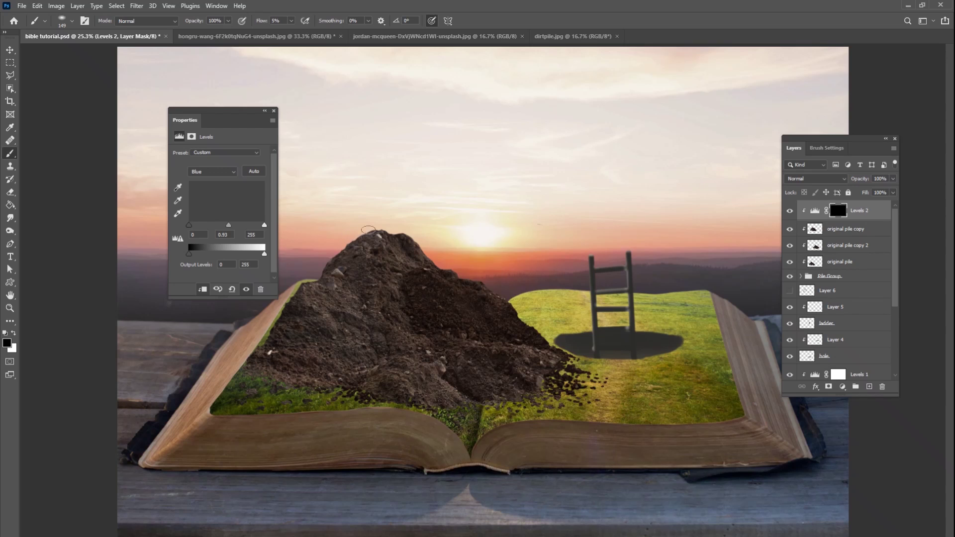
- Paint soft white strokes on the Levels 2 mask to build warm highlights over the pile's peak, slopes and lower ridges
{"action": "left_click", "coordinate": [14, 334]}
{"action": "mouse_move", "coordinate": [350, 242]}
{"action": "left_mouse_down"}
{"action": "mouse_move", "coordinate": [373, 238]}
{"action": "mouse_move", "coordinate": [331, 287]}
{"action": "mouse_move", "coordinate": [353, 287]}
{"action": "left_mouse_up"}
{"action": "mouse_move", "coordinate": [439, 285]}
{"action": "left_mouse_down"}
{"action": "mouse_move", "coordinate": [414, 276]}
{"action": "mouse_move", "coordinate": [440, 272]}
{"action": "mouse_move", "coordinate": [420, 239]}
{"action": "left_mouse_up"}
{"action": "mouse_move", "coordinate": [288, 303]}
{"action": "left_mouse_down"}
{"action": "mouse_move", "coordinate": [307, 291]}
{"action": "mouse_move", "coordinate": [321, 328]}
{"action": "mouse_move", "coordinate": [294, 295]}
{"action": "mouse_move", "coordinate": [324, 294]}
{"action": "left_mouse_up"}
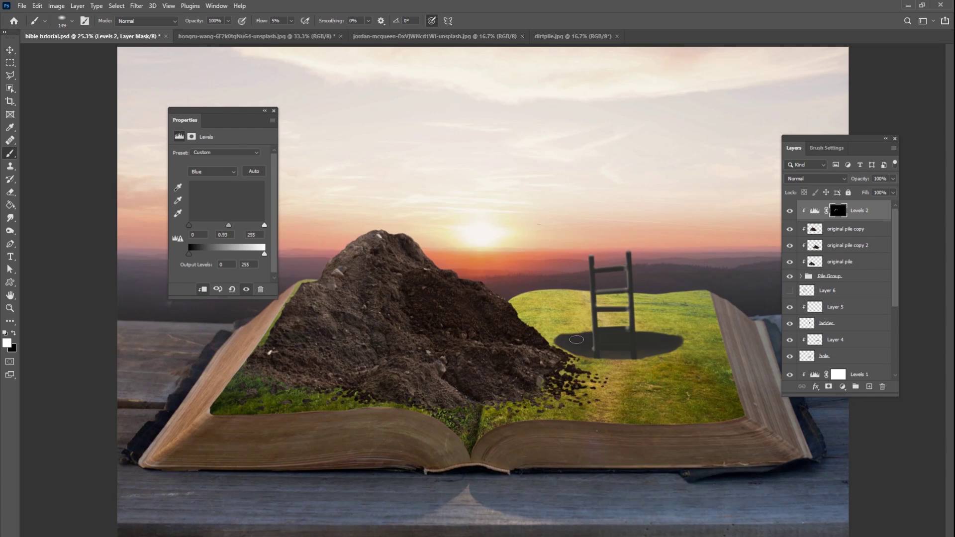
{"action": "mouse_move", "coordinate": [577, 340]}
{"action": "left_mouse_down"}
{"action": "mouse_move", "coordinate": [574, 375]}
{"action": "mouse_move", "coordinate": [580, 367]}
{"action": "mouse_move", "coordinate": [568, 371]}
{"action": "mouse_move", "coordinate": [564, 351]}
{"action": "left_mouse_up"}
{"action": "mouse_move", "coordinate": [532, 321]}
{"action": "left_mouse_down"}
{"action": "mouse_move", "coordinate": [550, 331]}
{"action": "mouse_move", "coordinate": [543, 325]}
{"action": "mouse_move", "coordinate": [565, 356]}
{"action": "mouse_move", "coordinate": [472, 275]}
{"action": "mouse_move", "coordinate": [465, 288]}
{"action": "mouse_move", "coordinate": [489, 276]}
{"action": "mouse_move", "coordinate": [472, 297]}
{"action": "mouse_move", "coordinate": [520, 293]}
{"action": "mouse_move", "coordinate": [528, 332]}
{"action": "mouse_move", "coordinate": [523, 313]}
{"action": "mouse_move", "coordinate": [572, 354]}
{"action": "mouse_move", "coordinate": [560, 382]}
{"action": "mouse_move", "coordinate": [582, 372]}
{"action": "mouse_move", "coordinate": [540, 371]}
{"action": "mouse_move", "coordinate": [478, 345]}
{"action": "left_mouse_up"}
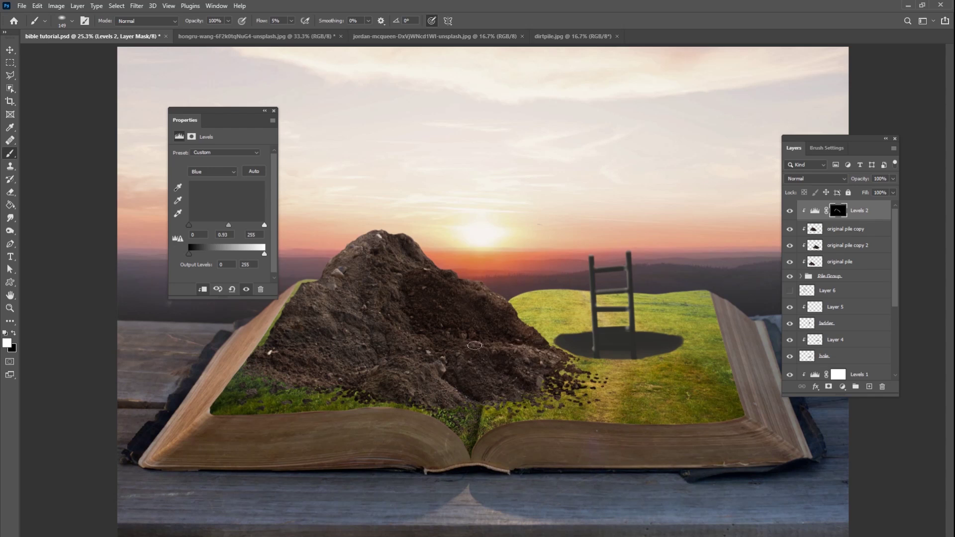
{"action": "mouse_move", "coordinate": [429, 273]}
{"action": "left_mouse_down"}
{"action": "mouse_move", "coordinate": [401, 234]}
{"action": "mouse_move", "coordinate": [418, 245]}
{"action": "mouse_move", "coordinate": [410, 230]}
{"action": "mouse_move", "coordinate": [432, 268]}
{"action": "mouse_move", "coordinate": [453, 277]}
{"action": "left_mouse_up"}
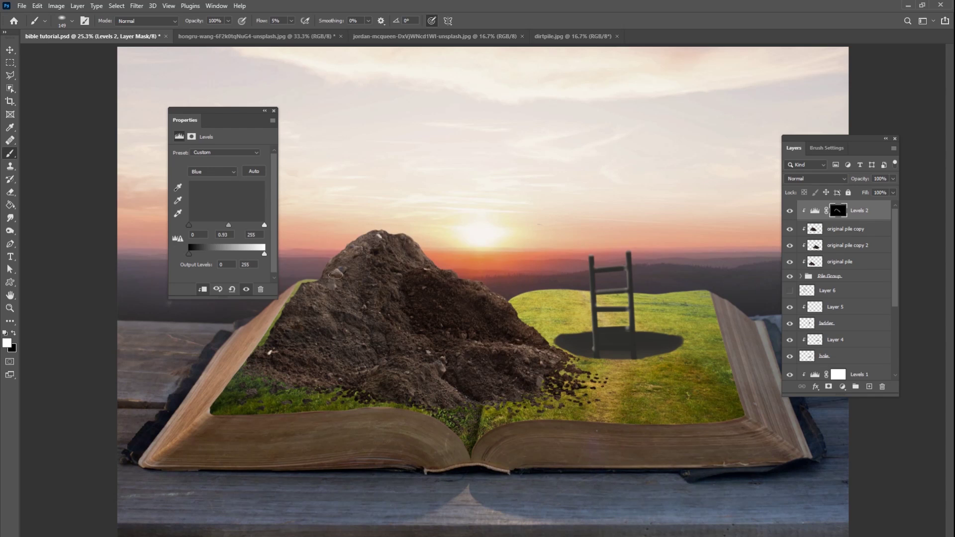
{"action": "mouse_move", "coordinate": [336, 257]}
{"action": "left_mouse_down"}
{"action": "mouse_move", "coordinate": [402, 226]}
{"action": "mouse_move", "coordinate": [292, 307]}
{"action": "mouse_move", "coordinate": [276, 334]}
{"action": "left_mouse_up"}
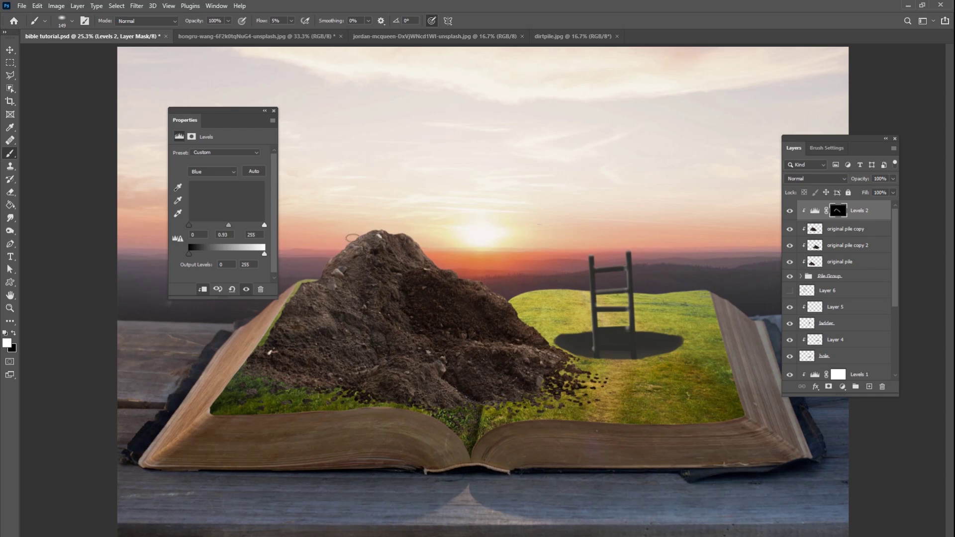
{"action": "mouse_move", "coordinate": [446, 301]}
{"action": "left_mouse_down"}
{"action": "mouse_move", "coordinate": [474, 291]}
{"action": "mouse_move", "coordinate": [450, 283]}
{"action": "mouse_move", "coordinate": [475, 290]}
{"action": "mouse_move", "coordinate": [482, 273]}
{"action": "mouse_move", "coordinate": [487, 292]}
{"action": "mouse_move", "coordinate": [498, 293]}
{"action": "mouse_move", "coordinate": [457, 286]}
{"action": "mouse_move", "coordinate": [482, 281]}
{"action": "mouse_move", "coordinate": [536, 310]}
{"action": "mouse_move", "coordinate": [528, 323]}
{"action": "mouse_move", "coordinate": [508, 313]}
{"action": "mouse_move", "coordinate": [494, 354]}
{"action": "mouse_move", "coordinate": [453, 349]}
{"action": "mouse_move", "coordinate": [511, 349]}
{"action": "left_mouse_up"}
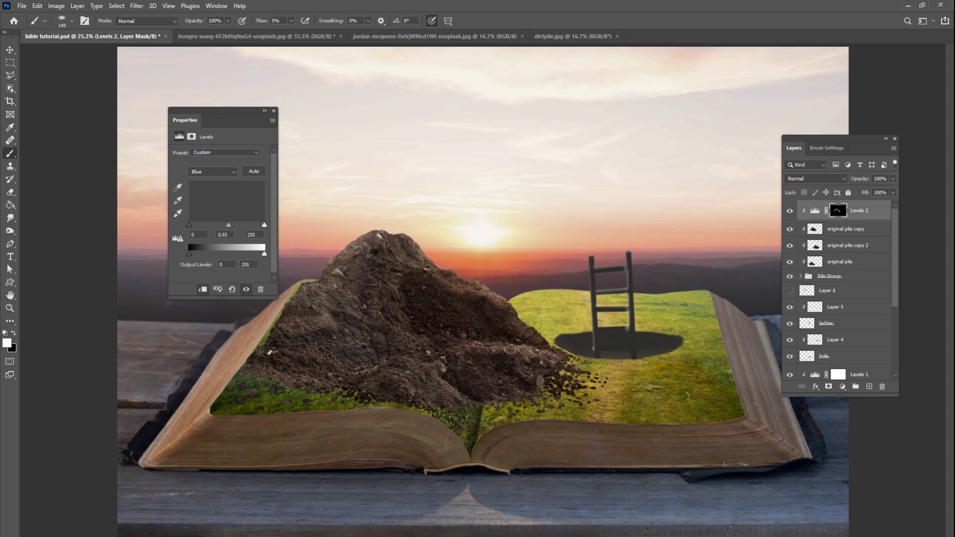
{"action": "left_click_drag", "start_coordinate": [412, 370], "coordinate": [454, 388]}
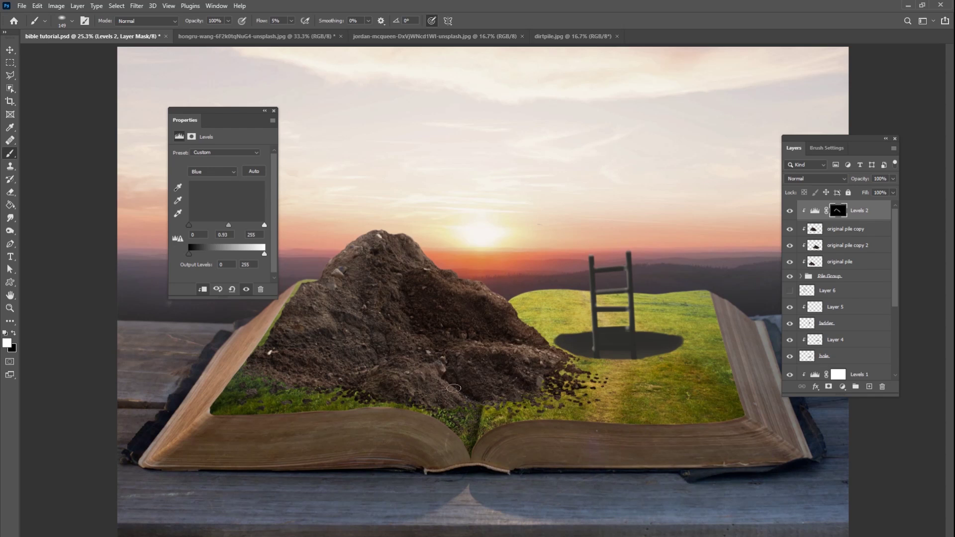
{"action": "mouse_move", "coordinate": [416, 241]}
{"action": "left_mouse_down"}
{"action": "mouse_move", "coordinate": [403, 259]}
{"action": "mouse_move", "coordinate": [382, 235]}
{"action": "left_mouse_up"}
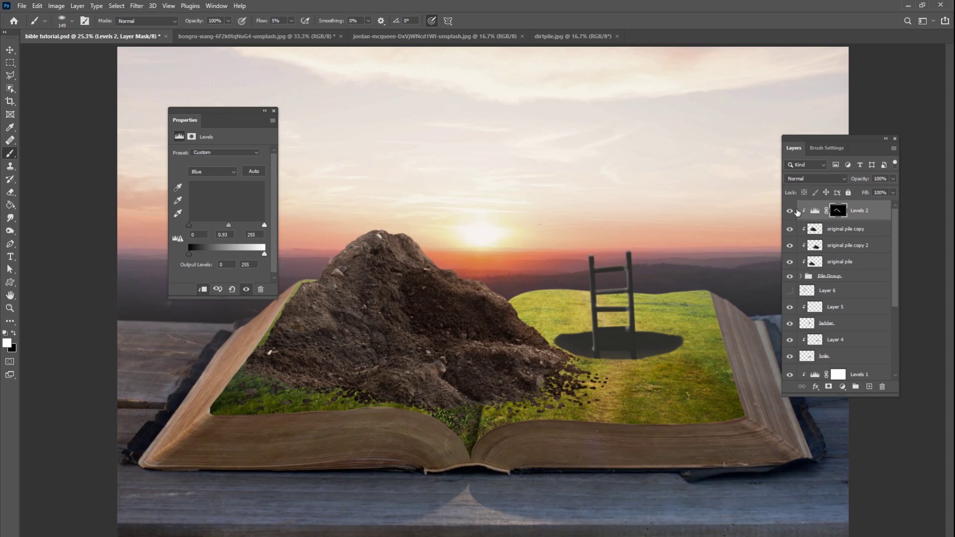
- Compare the dirt pile with the Levels 2 highlights hidden and shown
{"action": "left_click", "coordinate": [796, 211]}
{"action": "left_click", "coordinate": [798, 213]}
{"action": "left_click", "coordinate": [791, 212]}
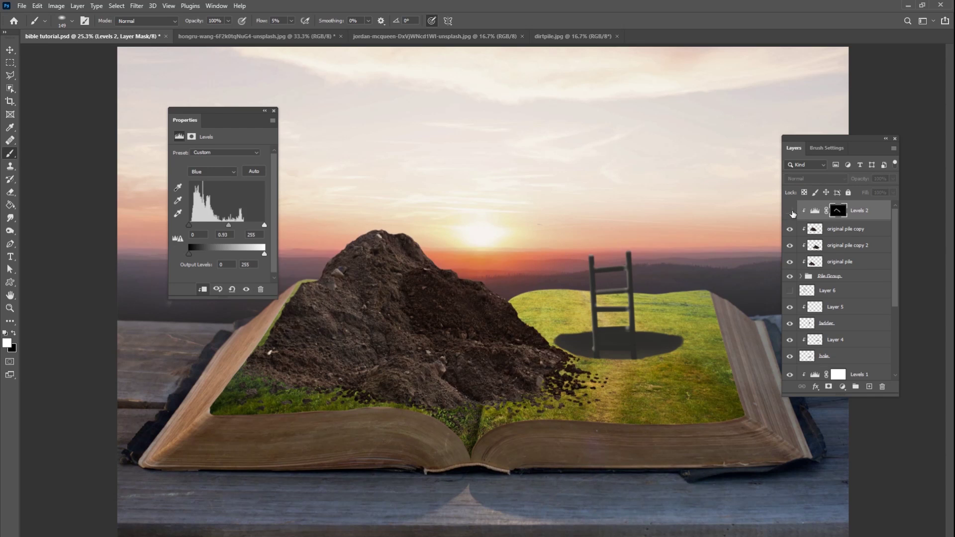
{"action": "left_click", "coordinate": [791, 212]}
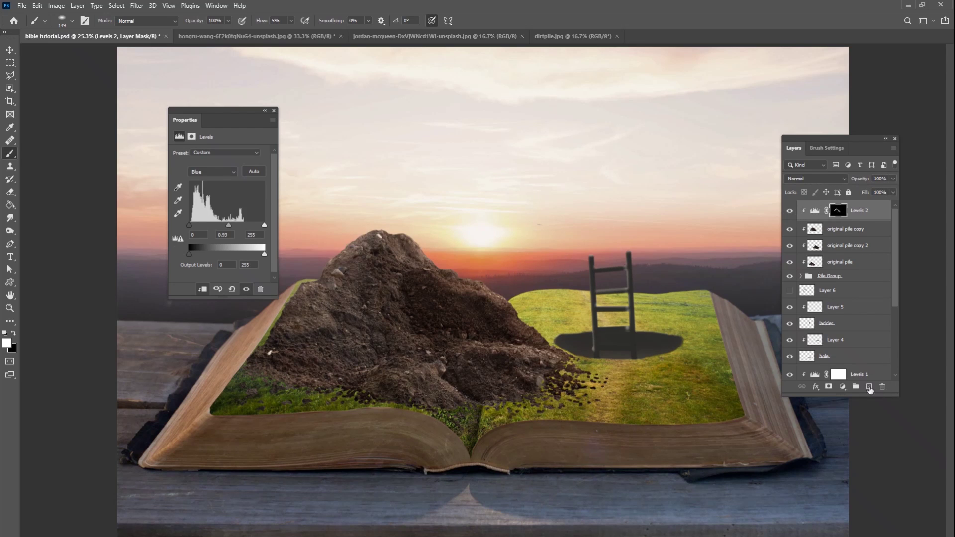
- Add a new layer clipped to the pile above Levels 2, set white as the foreground colour and the blend mode to Overlay
{"action": "left_click", "coordinate": [870, 388]}
{"action": "key", "text": "ctrl+alt+g"}
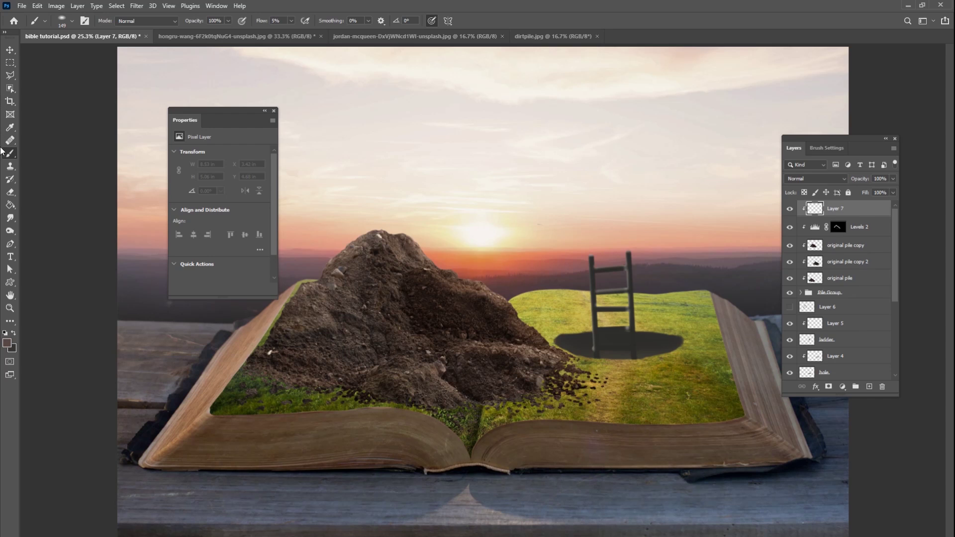
{"action": "left_click", "coordinate": [7, 343]}
{"action": "left_click", "coordinate": [82, 263]}
{"action": "left_click", "coordinate": [305, 259]}
{"action": "left_click", "coordinate": [816, 178]}
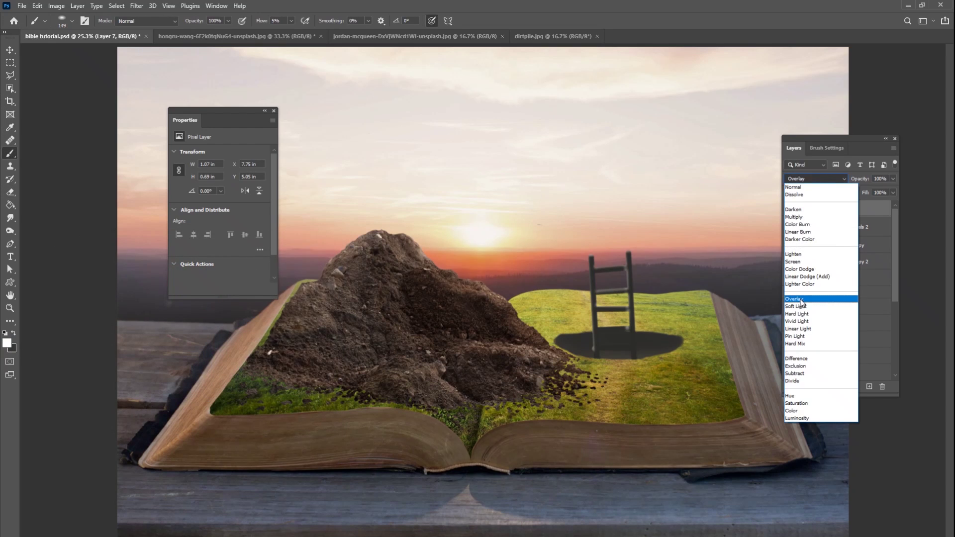
{"action": "left_click", "coordinate": [821, 299]}
- Paint soft white strokes on the Overlay layer over the pile's peak, slopes and lower ridges, and compare it with the layer hidden
{"action": "mouse_move", "coordinate": [422, 250]}
{"action": "left_mouse_down"}
{"action": "mouse_move", "coordinate": [457, 281]}
{"action": "mouse_move", "coordinate": [484, 276]}
{"action": "mouse_move", "coordinate": [491, 295]}
{"action": "mouse_move", "coordinate": [476, 292]}
{"action": "mouse_move", "coordinate": [511, 296]}
{"action": "mouse_move", "coordinate": [535, 332]}
{"action": "mouse_move", "coordinate": [456, 252]}
{"action": "mouse_move", "coordinate": [369, 228]}
{"action": "mouse_move", "coordinate": [392, 235]}
{"action": "mouse_move", "coordinate": [378, 234]}
{"action": "mouse_move", "coordinate": [334, 268]}
{"action": "mouse_move", "coordinate": [350, 242]}
{"action": "left_mouse_up"}
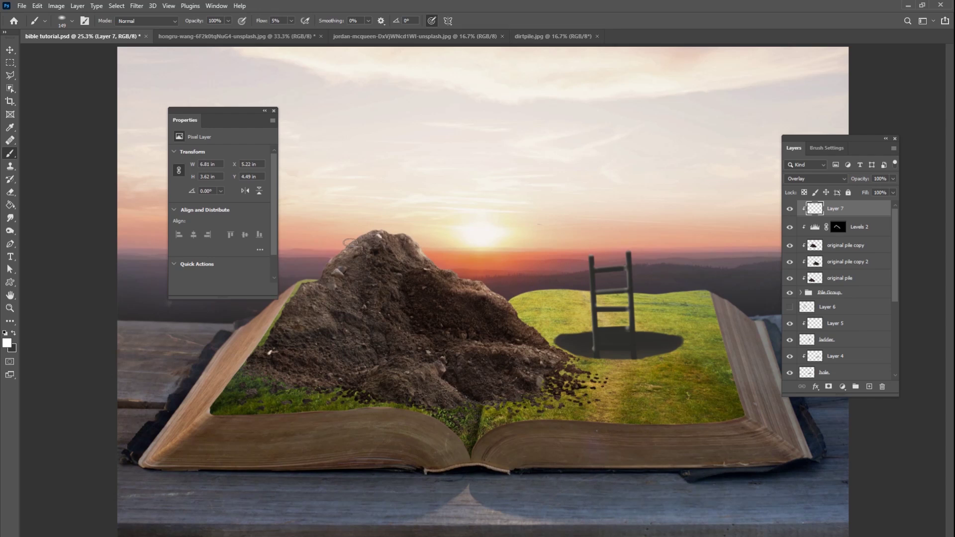
{"action": "mouse_move", "coordinate": [322, 288]}
{"action": "left_mouse_down"}
{"action": "mouse_move", "coordinate": [427, 260]}
{"action": "mouse_move", "coordinate": [415, 236]}
{"action": "mouse_move", "coordinate": [397, 228]}
{"action": "mouse_move", "coordinate": [402, 240]}
{"action": "mouse_move", "coordinate": [389, 225]}
{"action": "mouse_move", "coordinate": [421, 264]}
{"action": "mouse_move", "coordinate": [506, 284]}
{"action": "mouse_move", "coordinate": [527, 325]}
{"action": "mouse_move", "coordinate": [420, 290]}
{"action": "mouse_move", "coordinate": [437, 286]}
{"action": "mouse_move", "coordinate": [411, 261]}
{"action": "mouse_move", "coordinate": [513, 299]}
{"action": "mouse_move", "coordinate": [524, 319]}
{"action": "mouse_move", "coordinate": [512, 324]}
{"action": "mouse_move", "coordinate": [535, 325]}
{"action": "mouse_move", "coordinate": [557, 346]}
{"action": "mouse_move", "coordinate": [493, 353]}
{"action": "mouse_move", "coordinate": [550, 377]}
{"action": "mouse_move", "coordinate": [544, 354]}
{"action": "mouse_move", "coordinate": [585, 378]}
{"action": "mouse_move", "coordinate": [555, 389]}
{"action": "mouse_move", "coordinate": [463, 352]}
{"action": "mouse_move", "coordinate": [424, 378]}
{"action": "mouse_move", "coordinate": [444, 397]}
{"action": "mouse_move", "coordinate": [408, 370]}
{"action": "mouse_move", "coordinate": [524, 356]}
{"action": "mouse_move", "coordinate": [486, 347]}
{"action": "mouse_move", "coordinate": [536, 328]}
{"action": "left_mouse_up"}
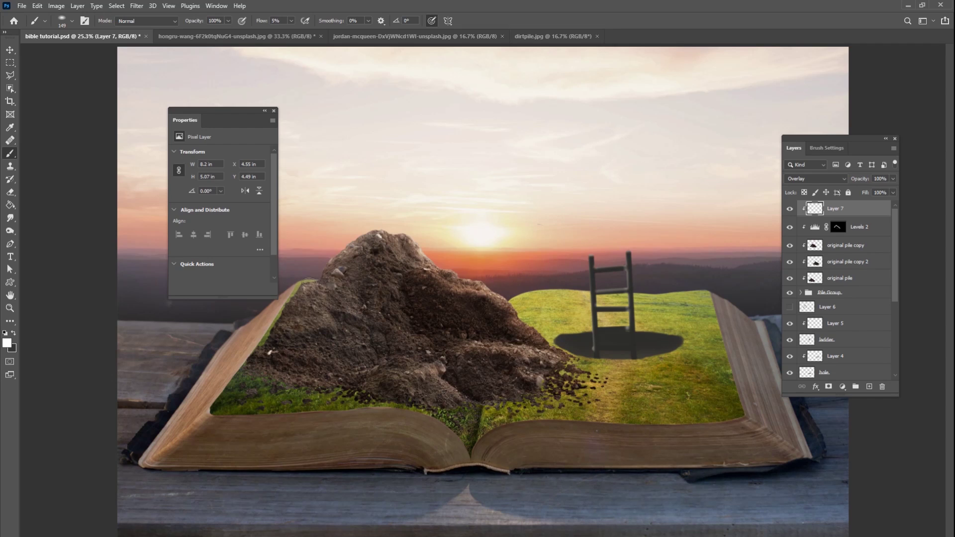
{"action": "mouse_move", "coordinate": [307, 286]}
{"action": "left_mouse_down"}
{"action": "mouse_move", "coordinate": [378, 230]}
{"action": "mouse_move", "coordinate": [405, 231]}
{"action": "mouse_move", "coordinate": [423, 261]}
{"action": "mouse_move", "coordinate": [362, 271]}
{"action": "mouse_move", "coordinate": [436, 258]}
{"action": "left_mouse_up"}
{"action": "mouse_move", "coordinate": [279, 371]}
{"action": "left_mouse_down"}
{"action": "mouse_move", "coordinate": [303, 330]}
{"action": "mouse_move", "coordinate": [288, 333]}
{"action": "mouse_move", "coordinate": [349, 319]}
{"action": "mouse_move", "coordinate": [413, 373]}
{"action": "mouse_move", "coordinate": [456, 356]}
{"action": "left_mouse_up"}
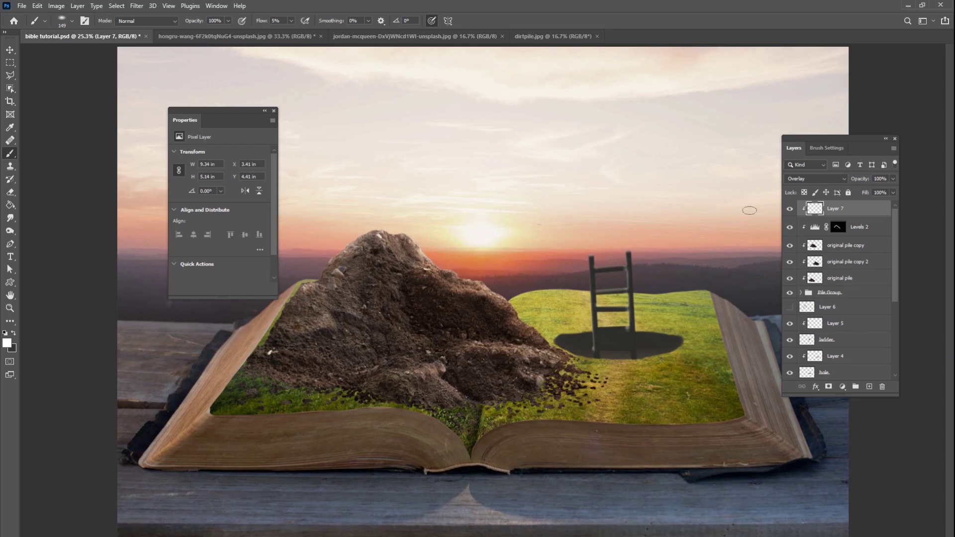
{"action": "left_click", "coordinate": [790, 210]}
{"action": "left_click", "coordinate": [790, 210]}
- Create a new layer named "shadow" directly below the Pile Group
{"action": "left_click", "coordinate": [841, 307]}
{"action": "left_click", "coordinate": [869, 387]}
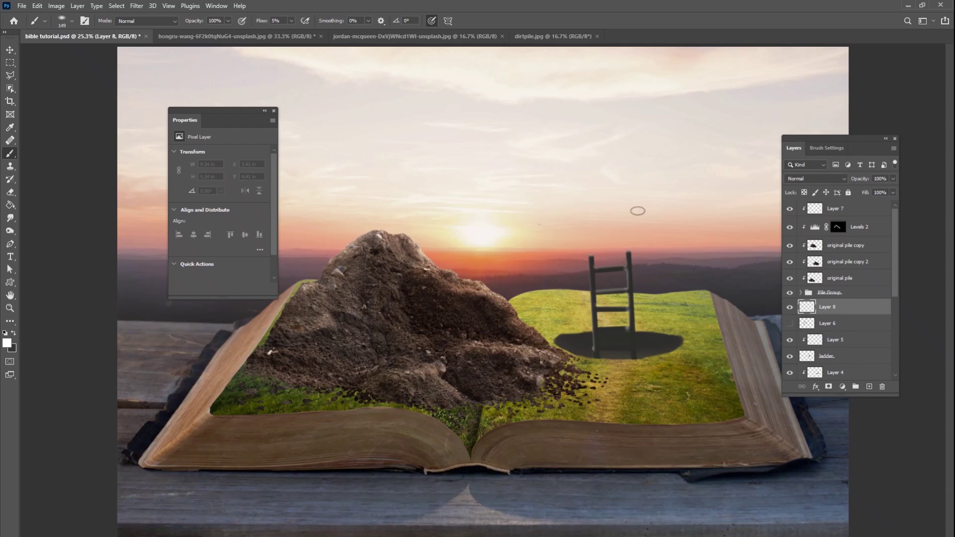
{"action": "double_click", "coordinate": [832, 311]}
{"action": "type", "text": "shadow"}
{"action": "key", "text": "Return"}
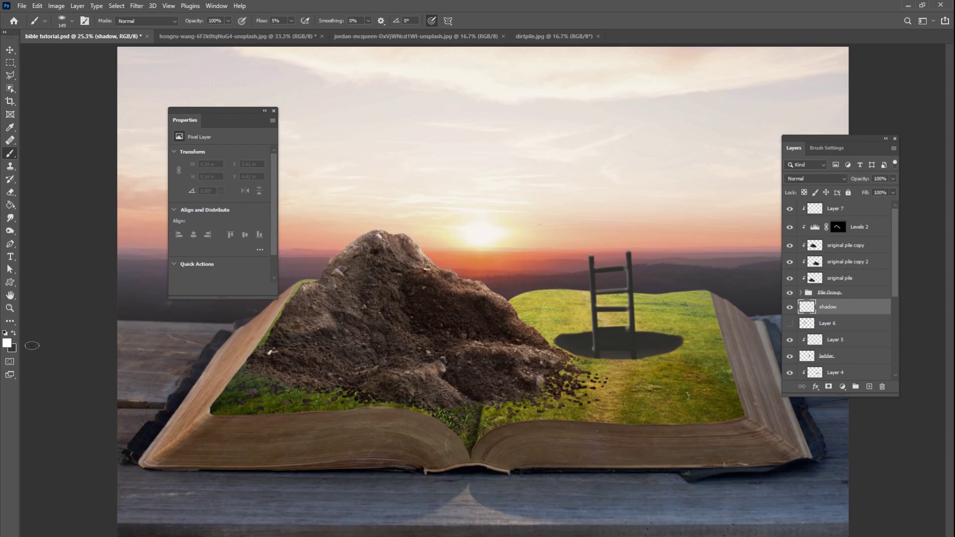
- Set the foreground colour to grey 585858, the brush flow to 3% and the shadow layer's blend mode to Multiply
{"action": "left_click", "coordinate": [8, 344]}
{"action": "left_click_drag", "start_coordinate": [120, 356], "coordinate": [71, 346]}
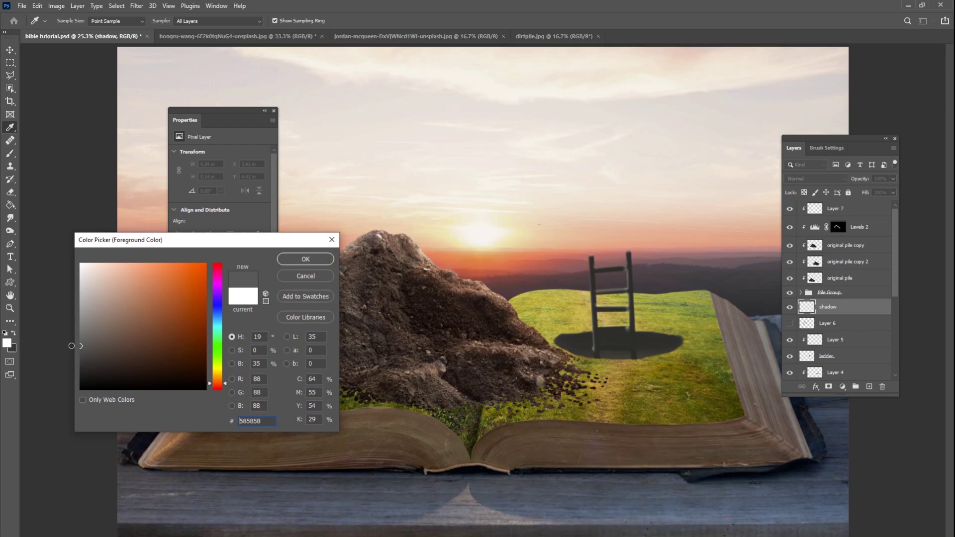
{"action": "left_click", "coordinate": [305, 259]}
{"action": "key", "text": "b"}
{"action": "left_click", "coordinate": [291, 20]}
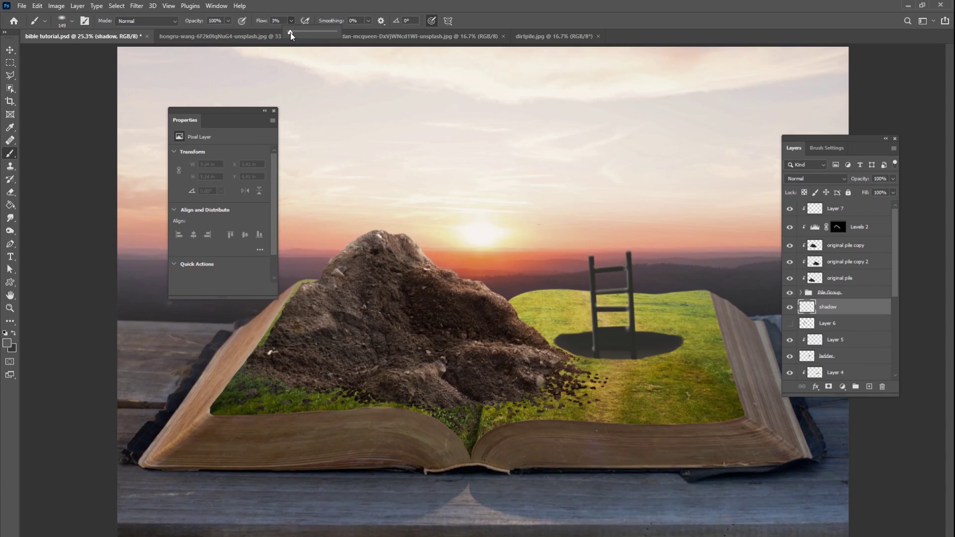
{"action": "left_click", "coordinate": [816, 179]}
{"action": "left_click", "coordinate": [801, 214]}
- Enlarge the brush to 183 px and paint a soft shadow on the grass along the pile's lower edge
{"action": "right_click", "coordinate": [537, 368]}
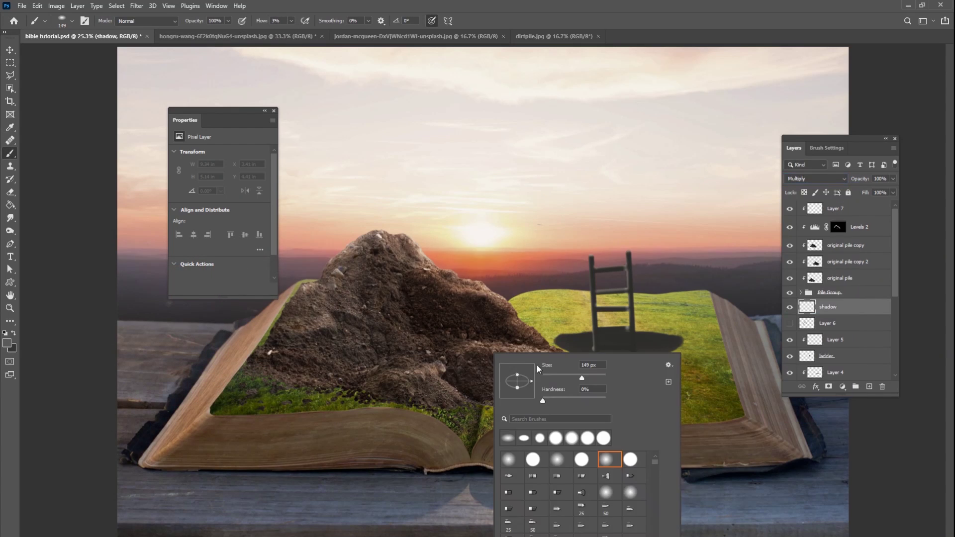
{"action": "left_click_drag", "start_coordinate": [588, 379], "coordinate": [589, 379]}
{"action": "left_click", "coordinate": [260, 381]}
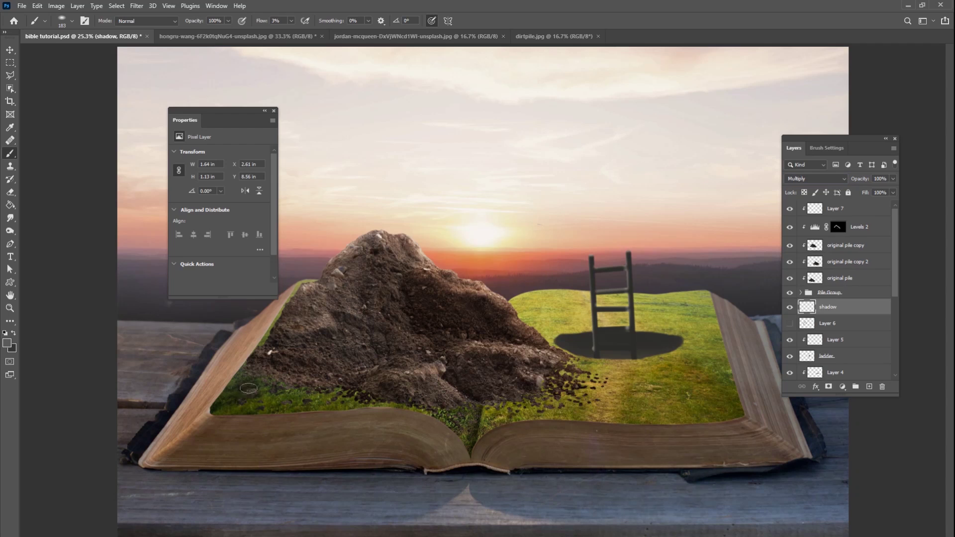
{"action": "mouse_move", "coordinate": [266, 387]}
{"action": "left_mouse_down"}
{"action": "mouse_move", "coordinate": [297, 370]}
{"action": "mouse_move", "coordinate": [286, 400]}
{"action": "mouse_move", "coordinate": [323, 372]}
{"action": "mouse_move", "coordinate": [319, 397]}
{"action": "mouse_move", "coordinate": [360, 387]}
{"action": "mouse_move", "coordinate": [305, 405]}
{"action": "mouse_move", "coordinate": [352, 381]}
{"action": "mouse_move", "coordinate": [334, 394]}
{"action": "mouse_move", "coordinate": [448, 384]}
{"action": "mouse_move", "coordinate": [456, 407]}
{"action": "mouse_move", "coordinate": [418, 410]}
{"action": "mouse_move", "coordinate": [439, 417]}
{"action": "mouse_move", "coordinate": [410, 400]}
{"action": "mouse_move", "coordinate": [359, 401]}
{"action": "mouse_move", "coordinate": [450, 411]}
{"action": "mouse_move", "coordinate": [455, 392]}
{"action": "mouse_move", "coordinate": [460, 422]}
{"action": "mouse_move", "coordinate": [483, 393]}
{"action": "mouse_move", "coordinate": [490, 419]}
{"action": "mouse_move", "coordinate": [493, 392]}
{"action": "mouse_move", "coordinate": [567, 370]}
{"action": "mouse_move", "coordinate": [561, 355]}
{"action": "mouse_move", "coordinate": [584, 378]}
{"action": "mouse_move", "coordinate": [578, 388]}
{"action": "mouse_move", "coordinate": [539, 388]}
{"action": "mouse_move", "coordinate": [552, 390]}
{"action": "mouse_move", "coordinate": [520, 400]}
{"action": "left_mouse_up"}
- Build up the shadow around the scattered dirt and the pile's lower edge using brush sizes of 133, 102 and 187 px
{"action": "right_click", "coordinate": [589, 353]}
{"action": "left_click", "coordinate": [549, 382]}
{"action": "right_click", "coordinate": [596, 378]}
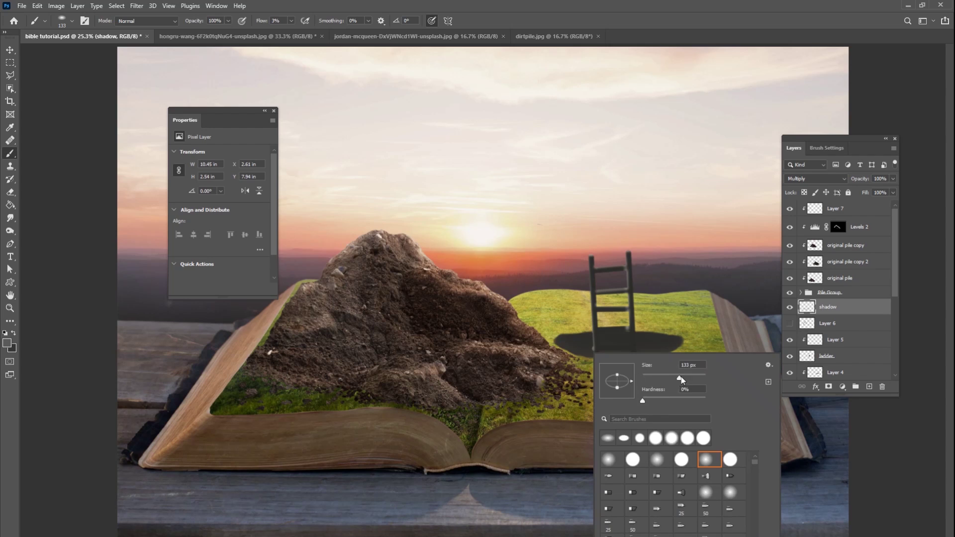
{"action": "left_click_drag", "start_coordinate": [682, 379], "coordinate": [677, 378]}
{"action": "left_click", "coordinate": [585, 389]}
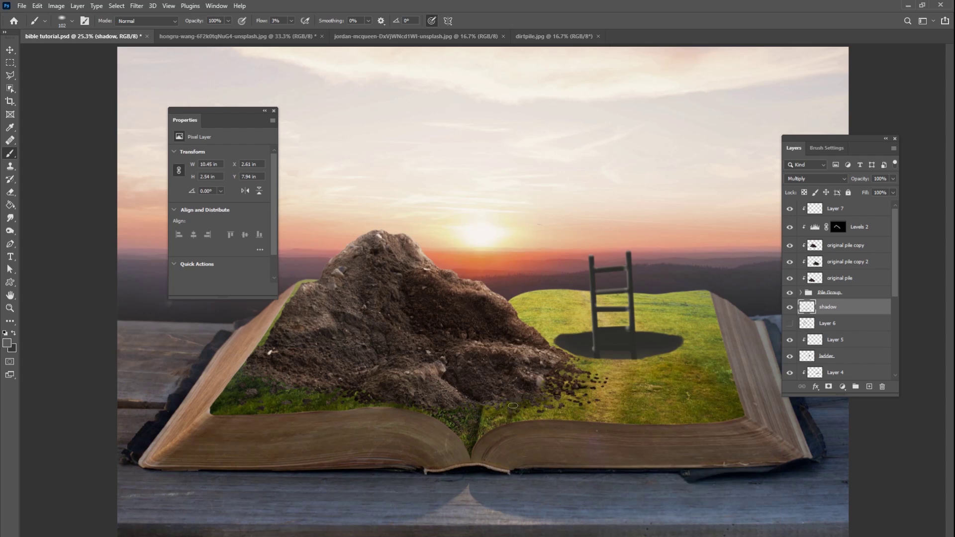
{"action": "right_click", "coordinate": [499, 404]}
{"action": "key", "text": "Return"}
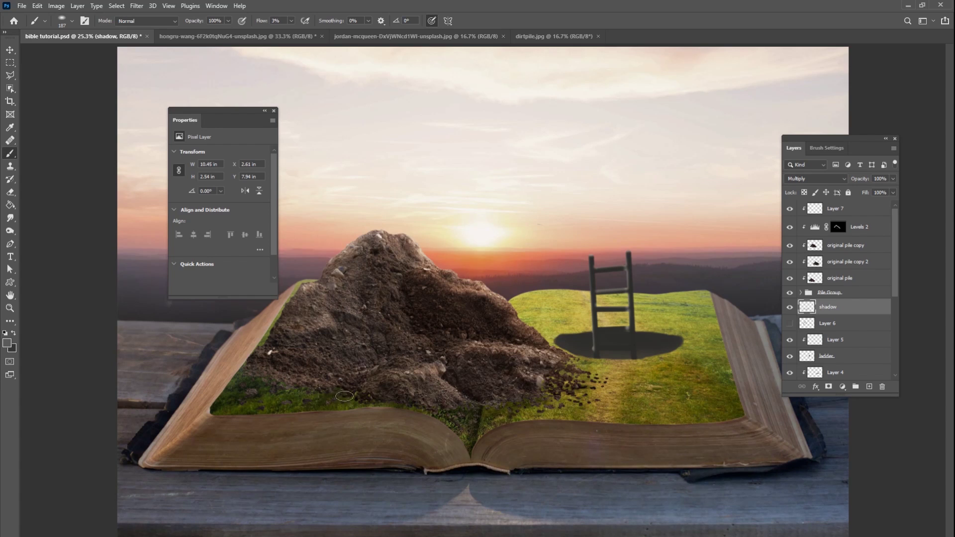
{"action": "mouse_move", "coordinate": [317, 379]}
{"action": "left_mouse_down"}
{"action": "mouse_move", "coordinate": [254, 383]}
{"action": "mouse_move", "coordinate": [270, 357]}
{"action": "mouse_move", "coordinate": [254, 382]}
{"action": "mouse_move", "coordinate": [404, 397]}
{"action": "left_mouse_up"}
- Set the brush to 32 px and 19% flow for shading the small scattered clumps beside the pile
{"action": "key", "text": "ctrl+plus"}
{"action": "key", "text": "ctrl+plus"}
{"action": "key", "text": "ctrl+plus"}
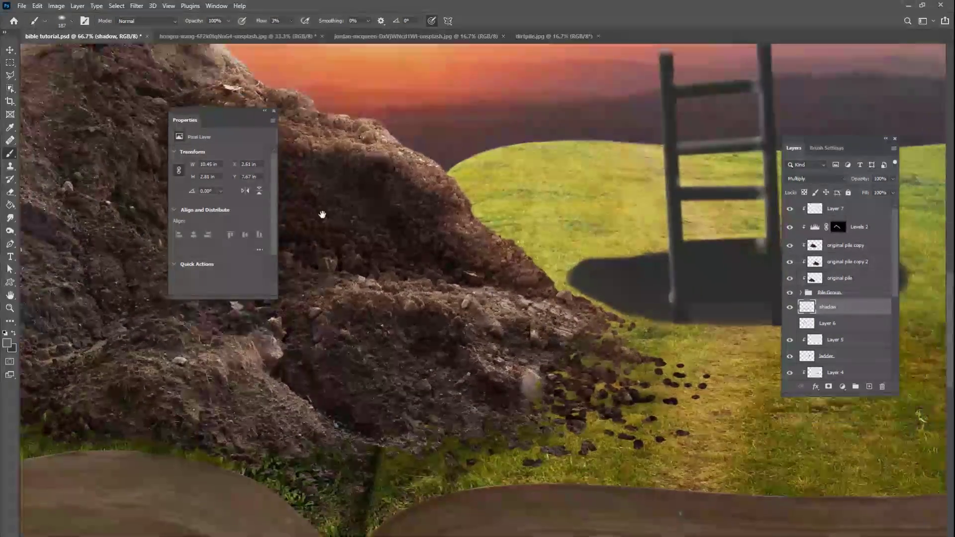
{"action": "left_click_drag", "start_coordinate": [649, 378], "coordinate": [599, 320]}
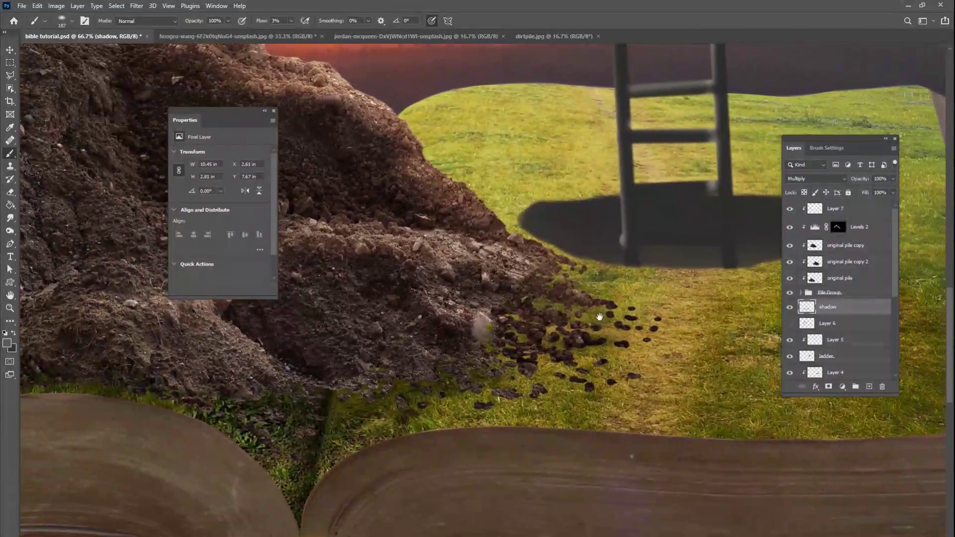
{"action": "right_click", "coordinate": [600, 319]}
{"action": "left_click_drag", "start_coordinate": [685, 324], "coordinate": [679, 323]}
{"action": "left_click", "coordinate": [291, 21]}
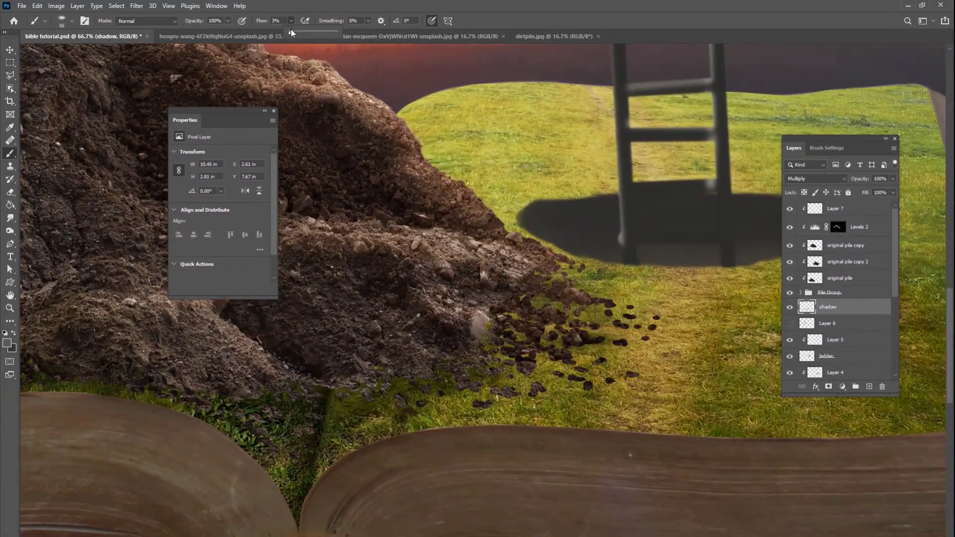
{"action": "left_click_drag", "start_coordinate": [288, 32], "coordinate": [297, 32]}
{"action": "right_click", "coordinate": [603, 357]}
{"action": "left_click_drag", "start_coordinate": [683, 362], "coordinate": [675, 362]}
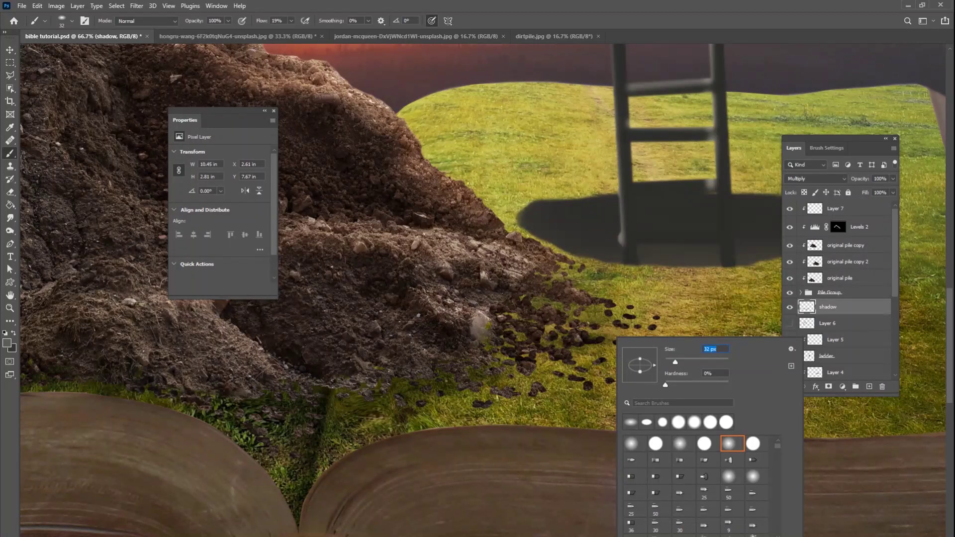
{"action": "key", "text": "Return"}
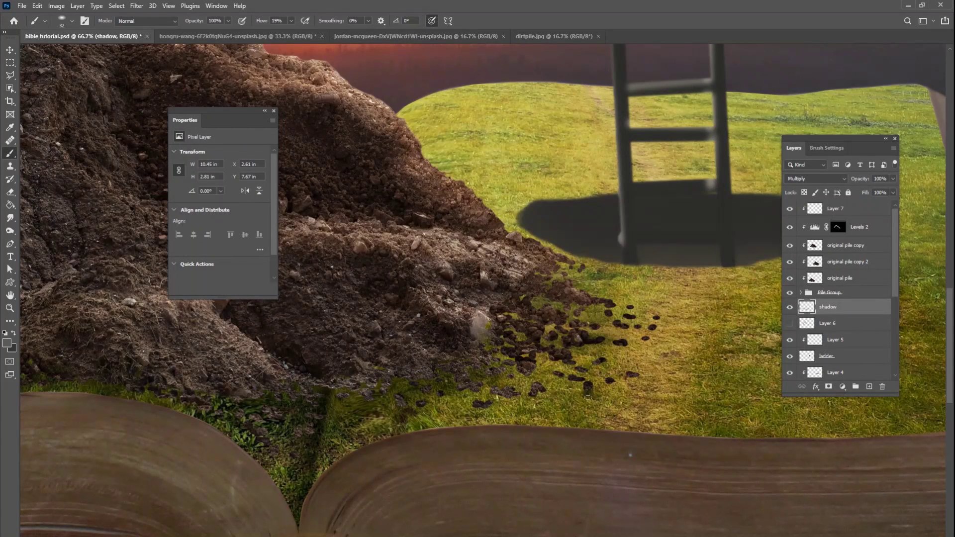
- Increase the shadow brush's hardness and reduce its size to 31 px, then 23 px, while shading the outer clumps
{"action": "right_click", "coordinate": [611, 384]}
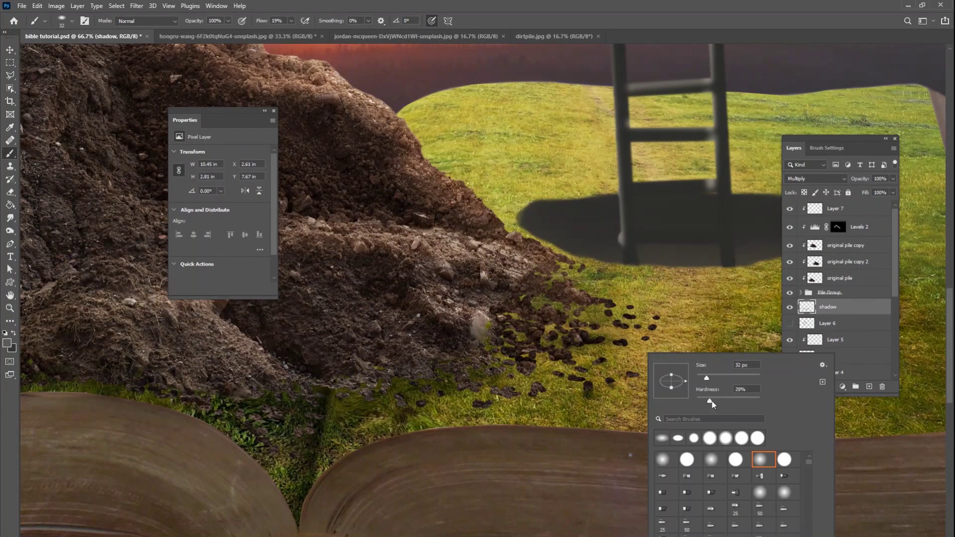
{"action": "type", "text": "31"}
{"action": "key", "text": "Return"}
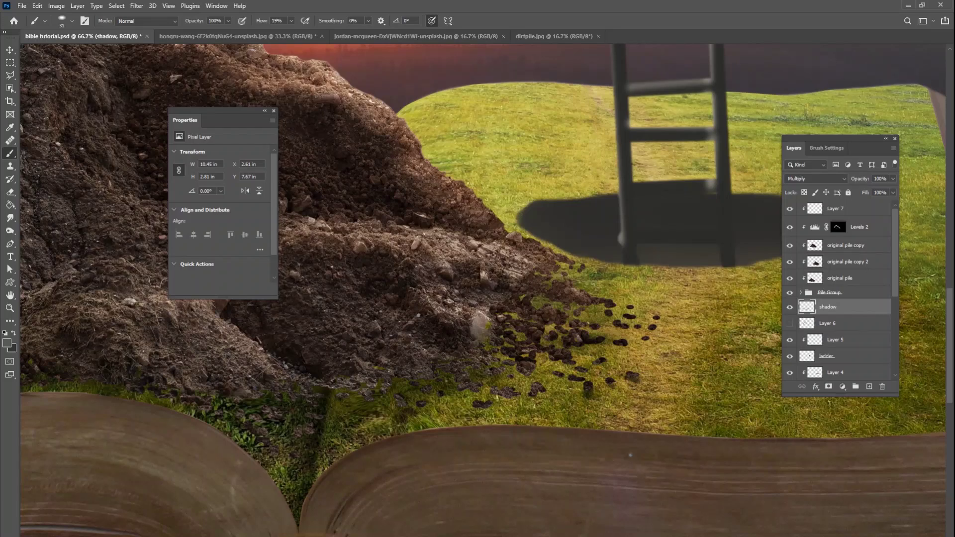
{"action": "right_click", "coordinate": [665, 338]}
{"action": "left_click_drag", "start_coordinate": [719, 362], "coordinate": [718, 362]}
{"action": "key", "text": "Return"}
- Paint small contact shadows on the grass beneath the individual scattered dirt clumps and along the pile's edge beside the hole
{"action": "left_click_drag", "start_coordinate": [653, 332], "coordinate": [627, 319]}
{"action": "left_click", "coordinate": [631, 311]}
{"action": "left_click_drag", "start_coordinate": [635, 380], "coordinate": [629, 380]}
{"action": "left_click_drag", "start_coordinate": [515, 398], "coordinate": [502, 398]}
{"action": "mouse_move", "coordinate": [528, 396]}
{"action": "left_mouse_down"}
{"action": "mouse_move", "coordinate": [537, 397]}
{"action": "mouse_move", "coordinate": [521, 376]}
{"action": "left_mouse_up"}
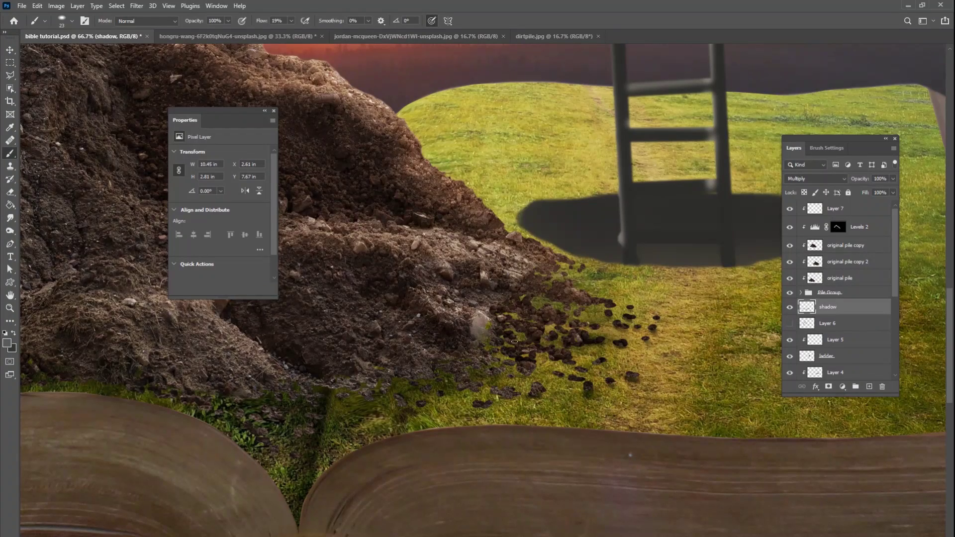
{"action": "left_click_drag", "start_coordinate": [514, 342], "coordinate": [523, 341]}
{"action": "mouse_move", "coordinate": [522, 342]}
{"action": "left_mouse_down"}
{"action": "mouse_move", "coordinate": [528, 335]}
{"action": "mouse_move", "coordinate": [506, 331]}
{"action": "mouse_move", "coordinate": [517, 312]}
{"action": "left_mouse_up"}
{"action": "mouse_move", "coordinate": [535, 302]}
{"action": "left_mouse_down"}
{"action": "mouse_move", "coordinate": [547, 302]}
{"action": "mouse_move", "coordinate": [525, 294]}
{"action": "left_mouse_up"}
{"action": "mouse_move", "coordinate": [557, 265]}
{"action": "left_mouse_down"}
{"action": "mouse_move", "coordinate": [581, 267]}
{"action": "mouse_move", "coordinate": [551, 270]}
{"action": "mouse_move", "coordinate": [592, 301]}
{"action": "left_mouse_up"}
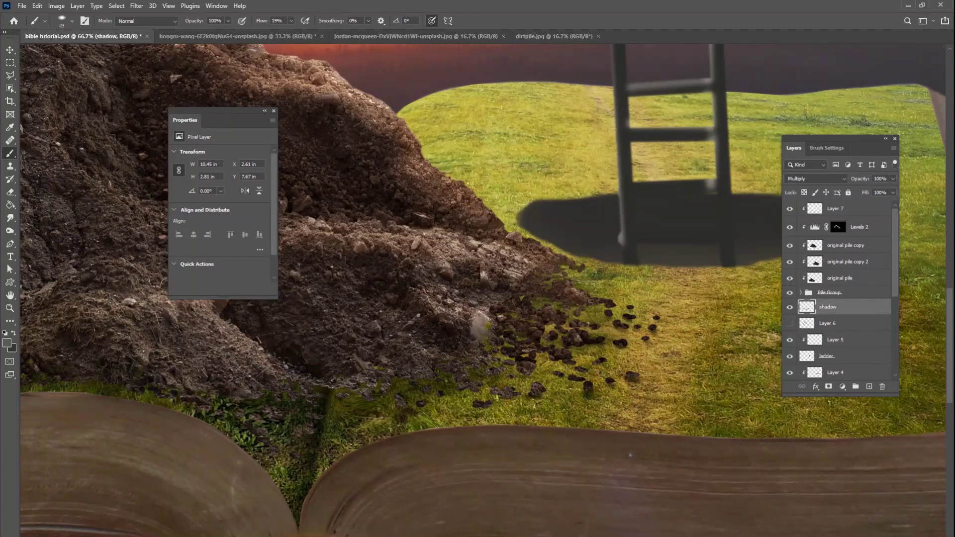
{"action": "left_click_drag", "start_coordinate": [654, 323], "coordinate": [665, 326]}
- Paint white on the Levels 2 mask over the scattered clumps with a 100 px brush to brighten them
{"action": "left_click", "coordinate": [838, 227]}
{"action": "right_click", "coordinate": [653, 311]}
{"action": "left_click_drag", "start_coordinate": [706, 335], "coordinate": [716, 334]}
{"action": "key", "text": "Return"}
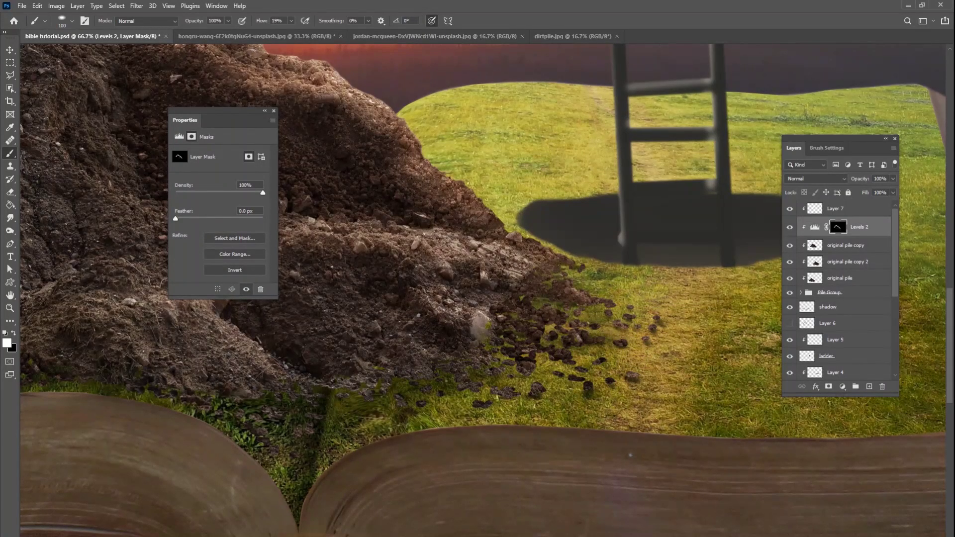
{"action": "mouse_move", "coordinate": [597, 373]}
{"action": "left_mouse_down"}
{"action": "mouse_move", "coordinate": [558, 353]}
{"action": "mouse_move", "coordinate": [603, 316]}
{"action": "left_mouse_up"}
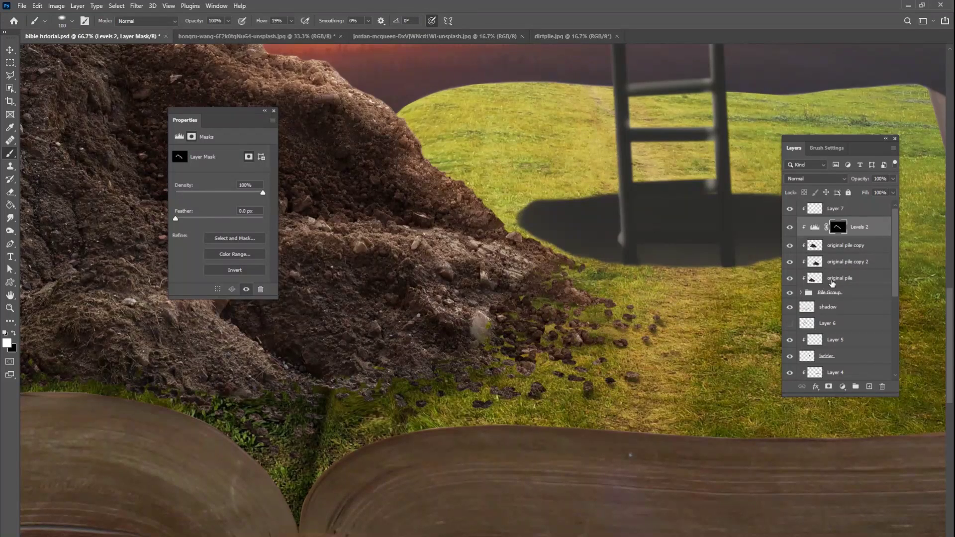
- Add finer shadows beneath the scattered clumps on the shadow layer with a 28 px brush
{"action": "left_click", "coordinate": [828, 307]}
{"action": "right_click", "coordinate": [730, 350]}
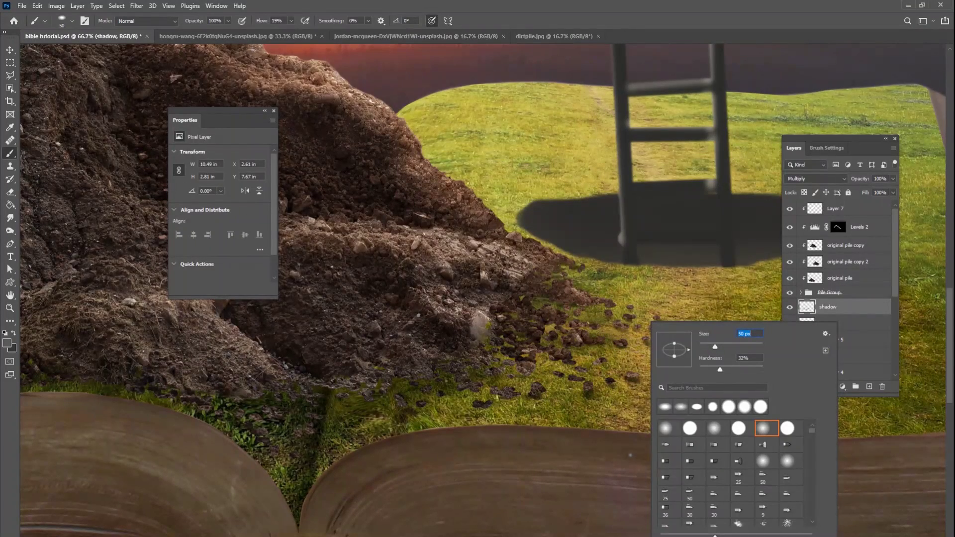
{"action": "left_click_drag", "start_coordinate": [715, 348], "coordinate": [708, 348]}
{"action": "left_click_drag", "start_coordinate": [617, 329], "coordinate": [626, 331]}
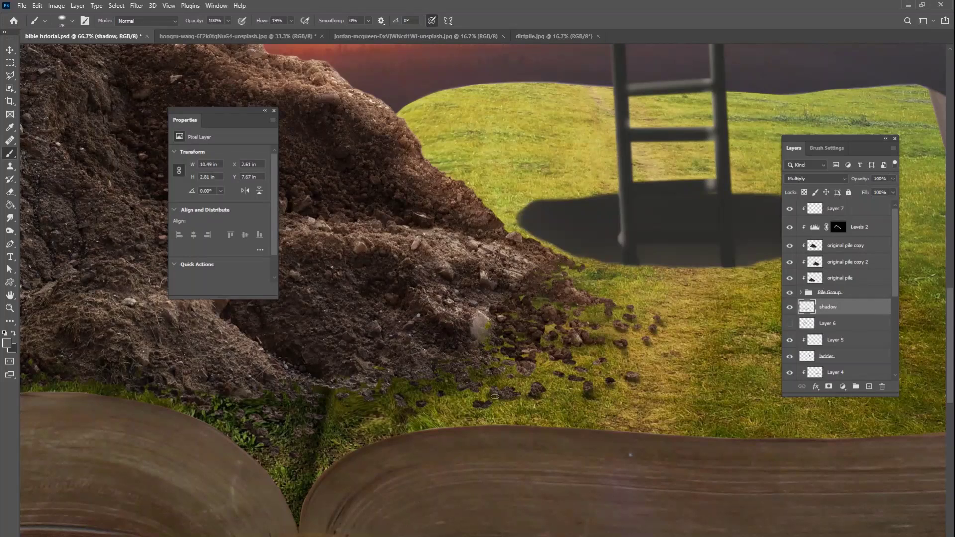
{"action": "key", "text": "ctrl+0"}
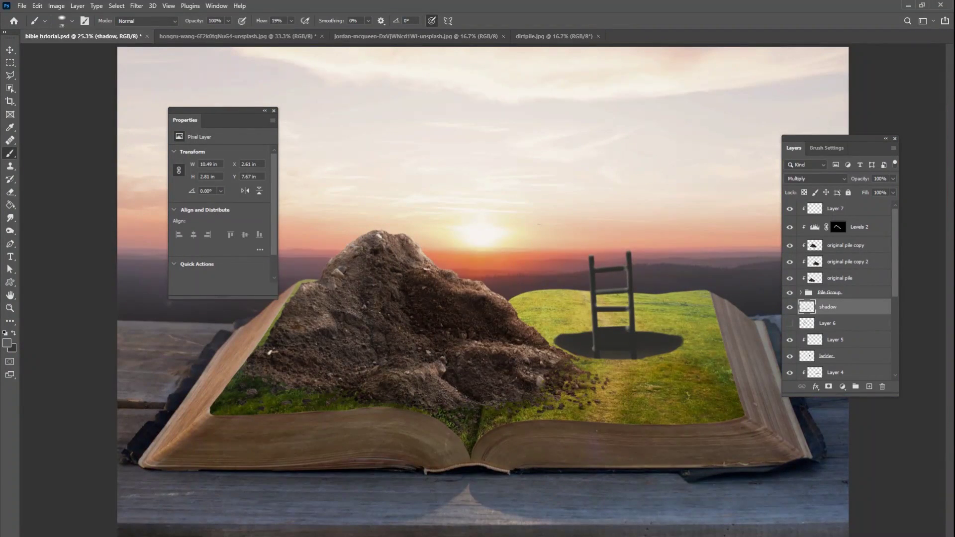
- Enlarge the brush to 111 px and darken the grass along the left and front base of the pile on the shadow layer
{"action": "key", "text": "ctrl+plus"}
{"action": "left_click_drag", "start_coordinate": [388, 347], "coordinate": [639, 333]}
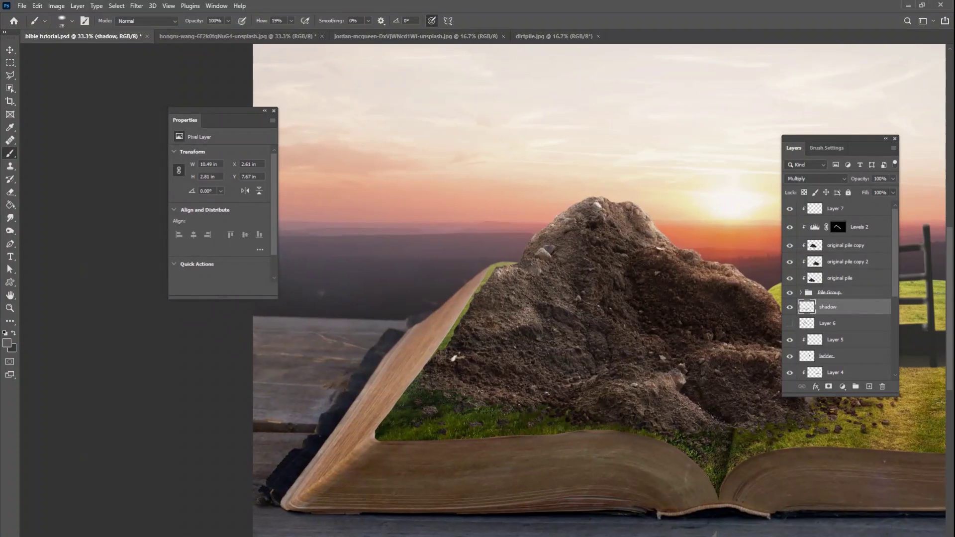
{"action": "right_click", "coordinate": [481, 392]}
{"action": "left_click", "coordinate": [468, 404]}
{"action": "right_click", "coordinate": [479, 402]}
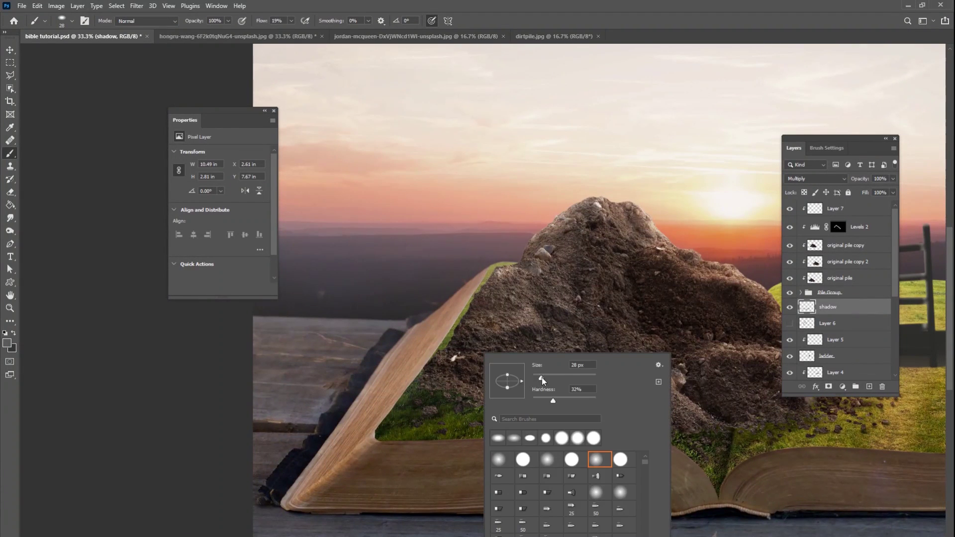
{"action": "left_click_drag", "start_coordinate": [542, 377], "coordinate": [548, 378]}
{"action": "mouse_move", "coordinate": [443, 397]}
{"action": "left_mouse_down"}
{"action": "mouse_move", "coordinate": [432, 392]}
{"action": "mouse_move", "coordinate": [545, 418]}
{"action": "mouse_move", "coordinate": [632, 421]}
{"action": "left_mouse_up"}
- Add a clipped layer above "original pile copy", set it to Multiply and enlarge the brush to 369 px
{"action": "left_click", "coordinate": [841, 230]}
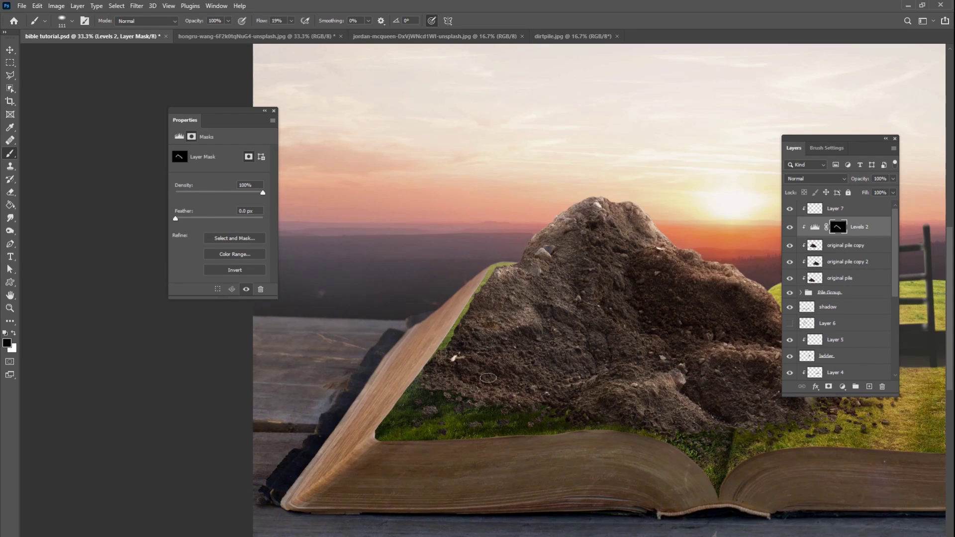
{"action": "left_click", "coordinate": [840, 246]}
{"action": "left_click", "coordinate": [868, 387]}
{"action": "right_click", "coordinate": [623, 375]}
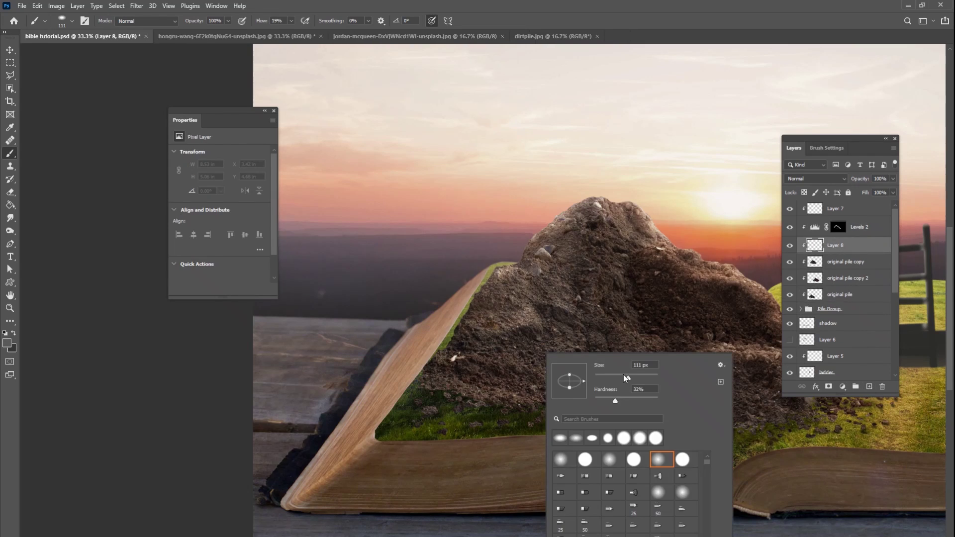
{"action": "left_click", "coordinate": [816, 179]}
{"action": "left_click", "coordinate": [805, 219]}
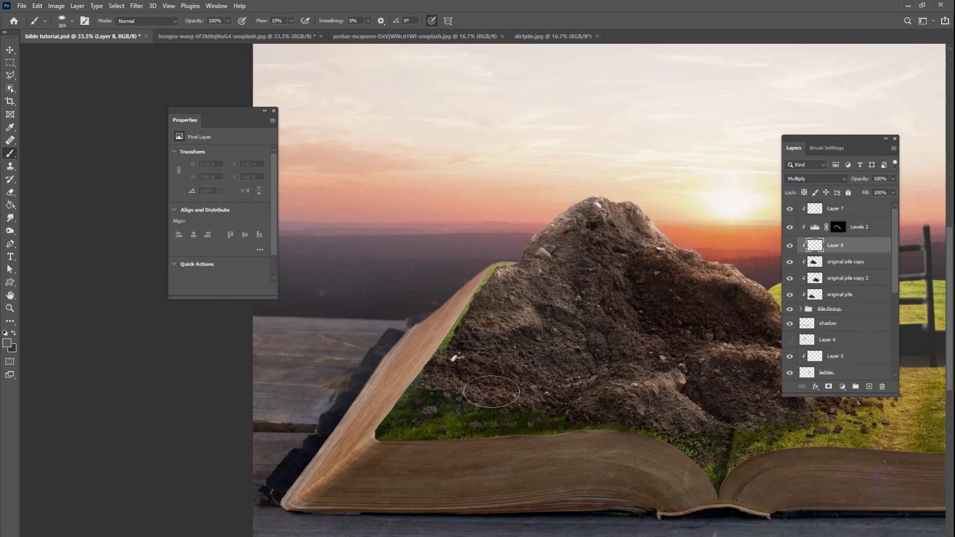
- Lower the brush flow to 6% and darken the lower edge of the dirt pile on the Multiply layer
{"action": "left_click_drag", "start_coordinate": [500, 391], "coordinate": [438, 400]}
{"action": "right_click", "coordinate": [523, 306]}
{"action": "left_click", "coordinate": [292, 21]}
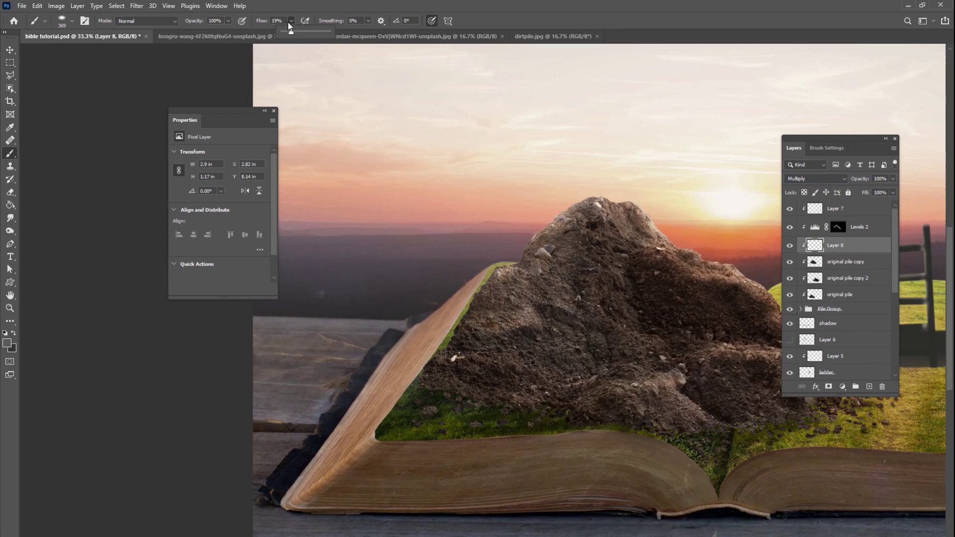
{"action": "left_click_drag", "start_coordinate": [291, 36], "coordinate": [286, 36]}
{"action": "left_click", "coordinate": [527, 368]}
{"action": "mouse_move", "coordinate": [529, 369]}
{"action": "left_mouse_down"}
{"action": "mouse_move", "coordinate": [535, 398]}
{"action": "mouse_move", "coordinate": [448, 402]}
{"action": "mouse_move", "coordinate": [683, 424]}
{"action": "mouse_move", "coordinate": [682, 415]}
{"action": "mouse_move", "coordinate": [727, 435]}
{"action": "mouse_move", "coordinate": [719, 444]}
{"action": "mouse_move", "coordinate": [722, 399]}
{"action": "mouse_move", "coordinate": [792, 425]}
{"action": "left_mouse_up"}
- Reduce the brush to 133 px and shade the right end of the pile on the Multiply layer
{"action": "key", "text": "space"}
{"action": "left_click_drag", "start_coordinate": [772, 435], "coordinate": [654, 437]}
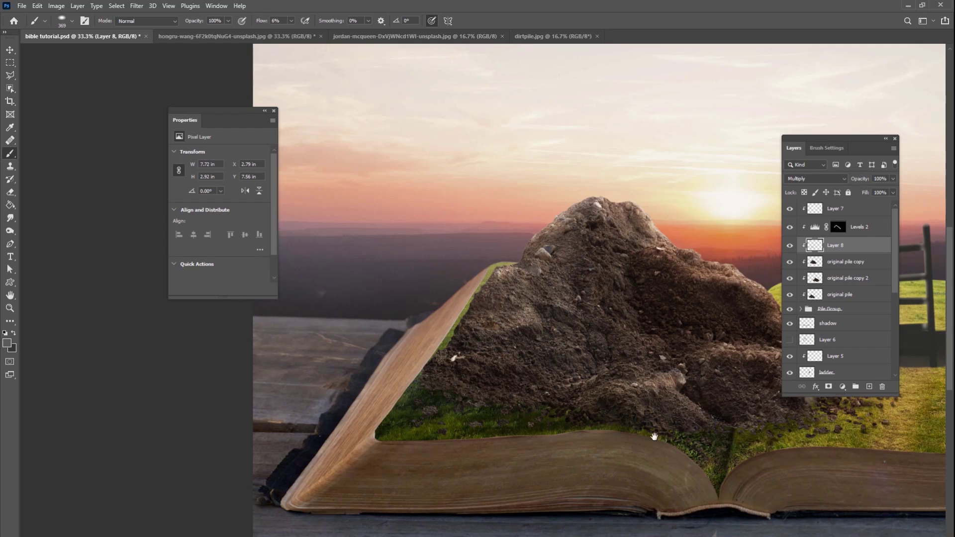
{"action": "right_click", "coordinate": [694, 383]}
{"action": "left_click_drag", "start_coordinate": [798, 380], "coordinate": [785, 381]}
{"action": "left_click", "coordinate": [683, 382]}
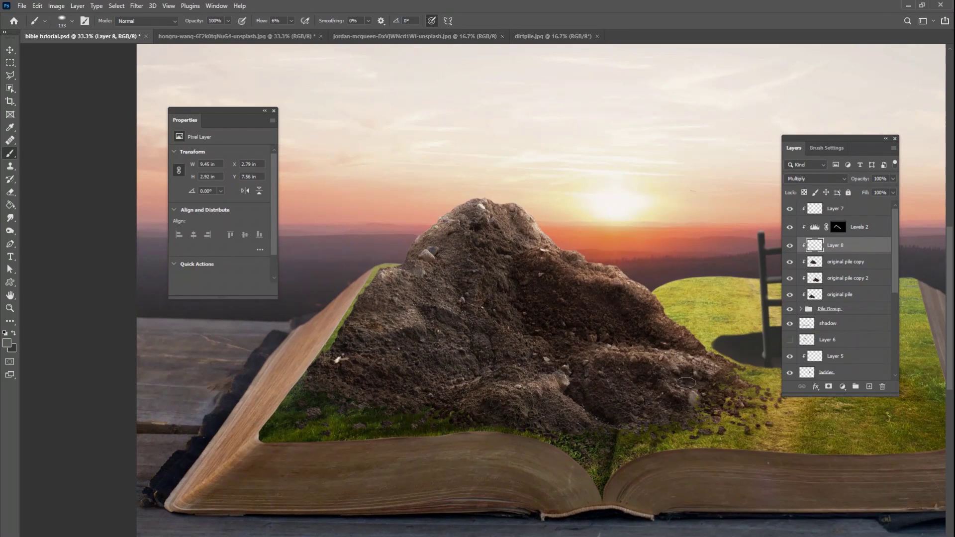
{"action": "mouse_move", "coordinate": [684, 381]}
{"action": "left_mouse_down"}
{"action": "mouse_move", "coordinate": [735, 380]}
{"action": "mouse_move", "coordinate": [702, 383]}
{"action": "mouse_move", "coordinate": [712, 388]}
{"action": "mouse_move", "coordinate": [752, 389]}
{"action": "mouse_move", "coordinate": [739, 388]}
{"action": "mouse_move", "coordinate": [705, 431]}
{"action": "left_mouse_up"}
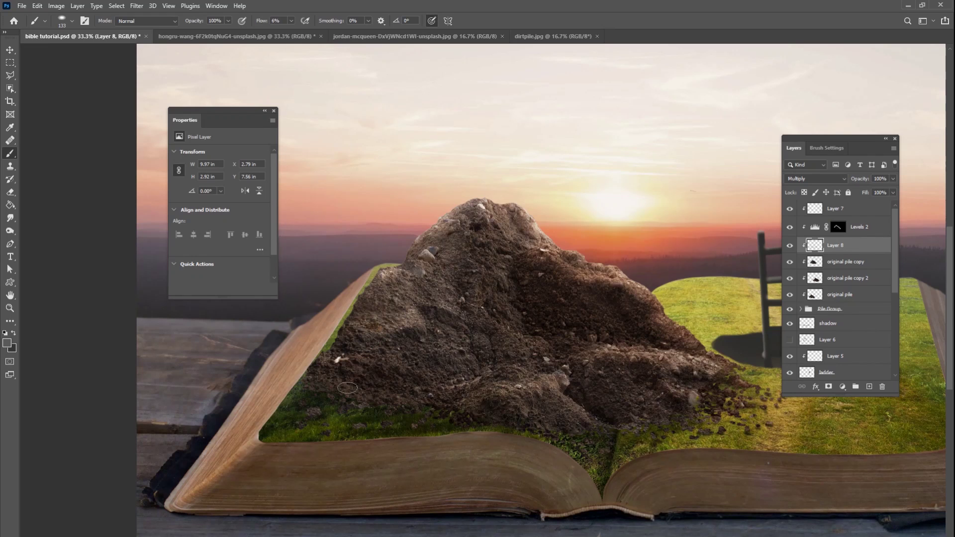
{"action": "key", "text": "ctrl+minus"}
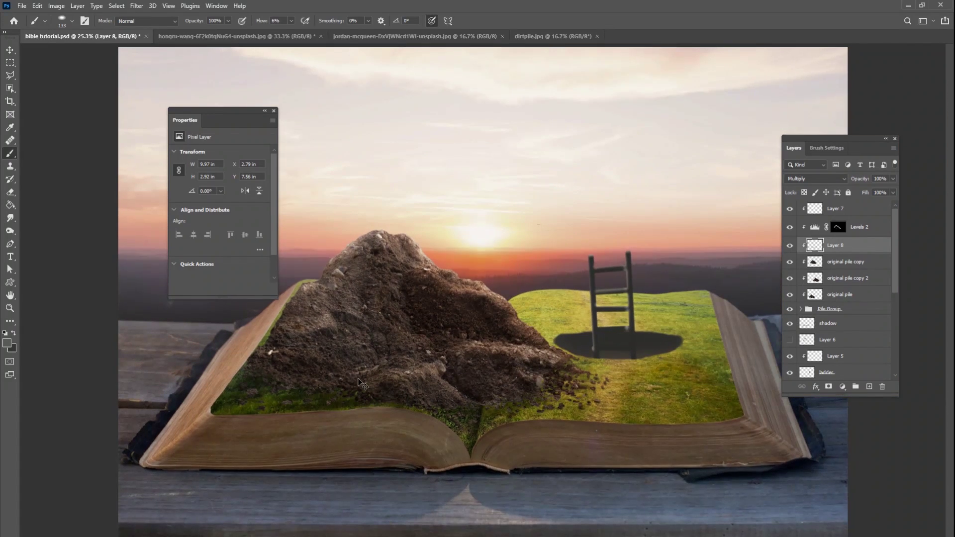
{"action": "key", "text": "ctrl+minus"}
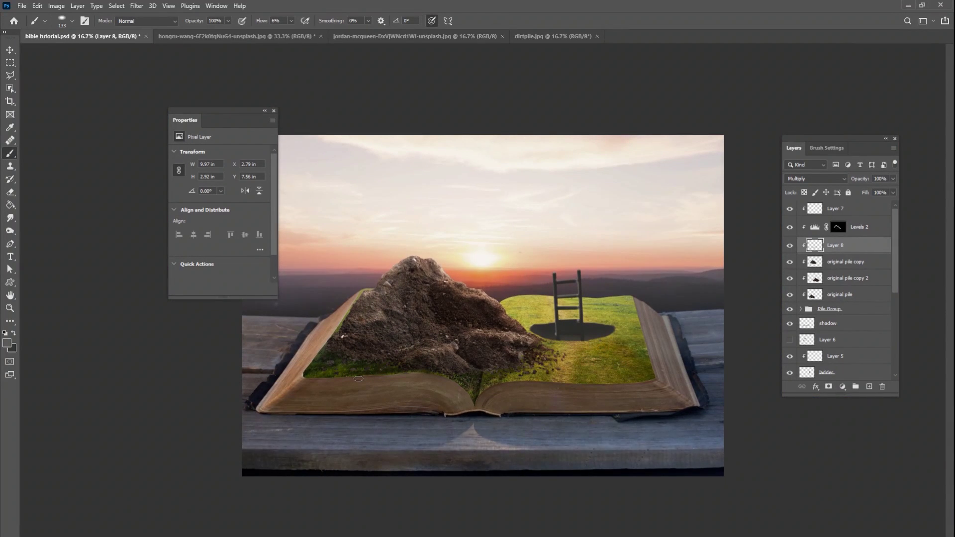
{"action": "key", "text": "ctrl+plus"}
{"action": "key", "text": "ctrl+plus"}
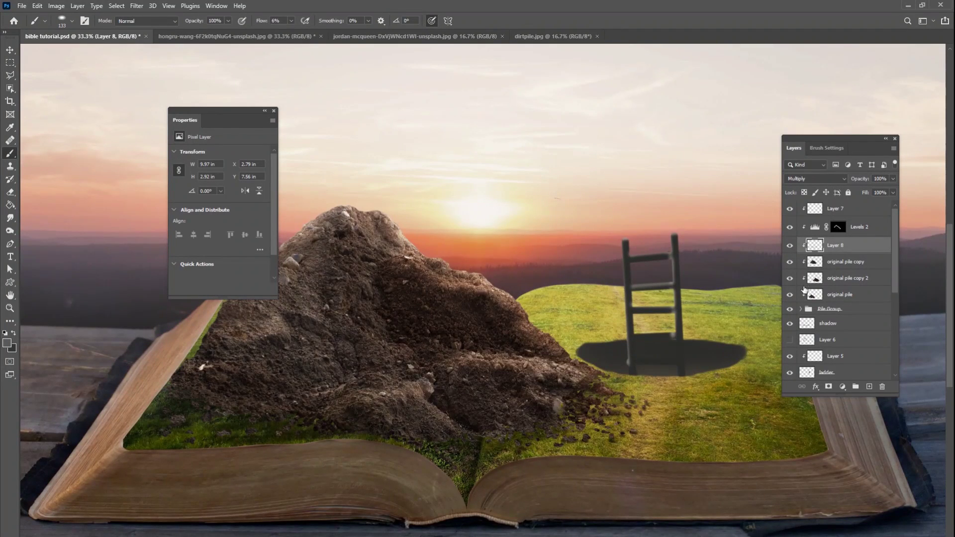
- Toggle the Pile Group's visibility to check it and add a layer mask to the group
{"action": "left_click", "coordinate": [819, 309]}
{"action": "left_click", "coordinate": [792, 309]}
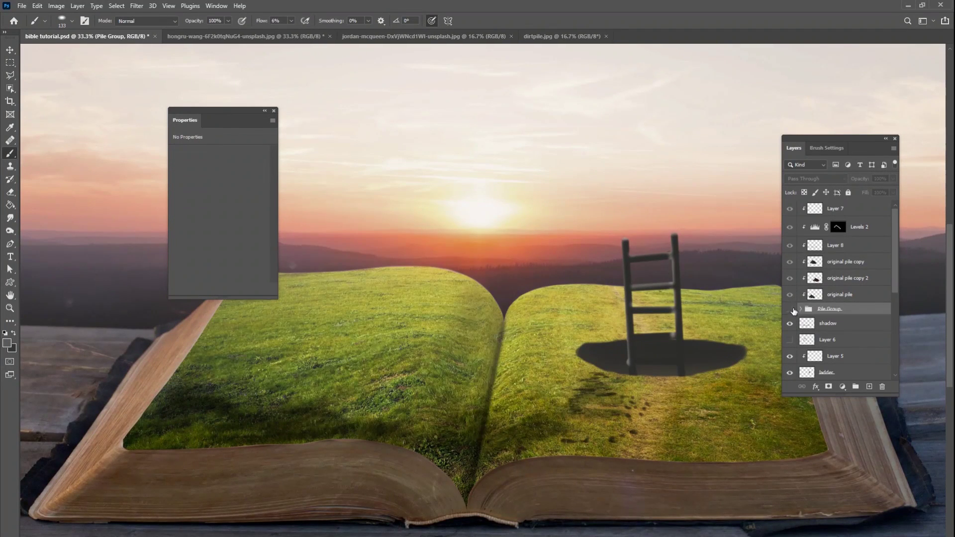
{"action": "left_click", "coordinate": [791, 309]}
{"action": "left_click", "coordinate": [829, 386]}
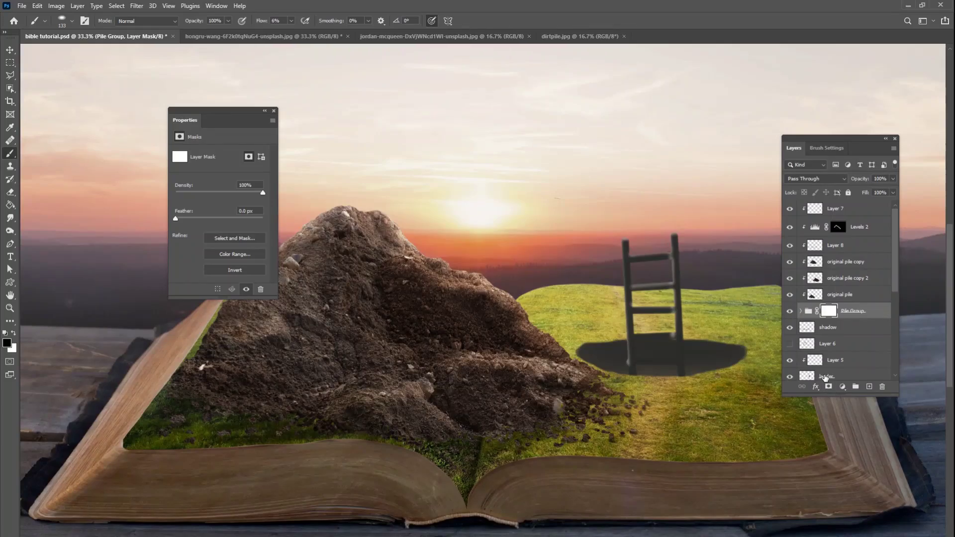
- Turn off pen-pressure size and set a 20 px brush with 100% hardness for the Pile Group mask
{"action": "key", "text": "ctrl+plus"}
{"action": "key", "text": "ctrl+plus"}
{"action": "mouse_move", "coordinate": [423, 444]}
{"action": "left_mouse_down"}
{"action": "mouse_move", "coordinate": [426, 431]}
{"action": "mouse_move", "coordinate": [646, 343]}
{"action": "mouse_move", "coordinate": [689, 365]}
{"action": "left_mouse_up"}
{"action": "right_click", "coordinate": [469, 353]}
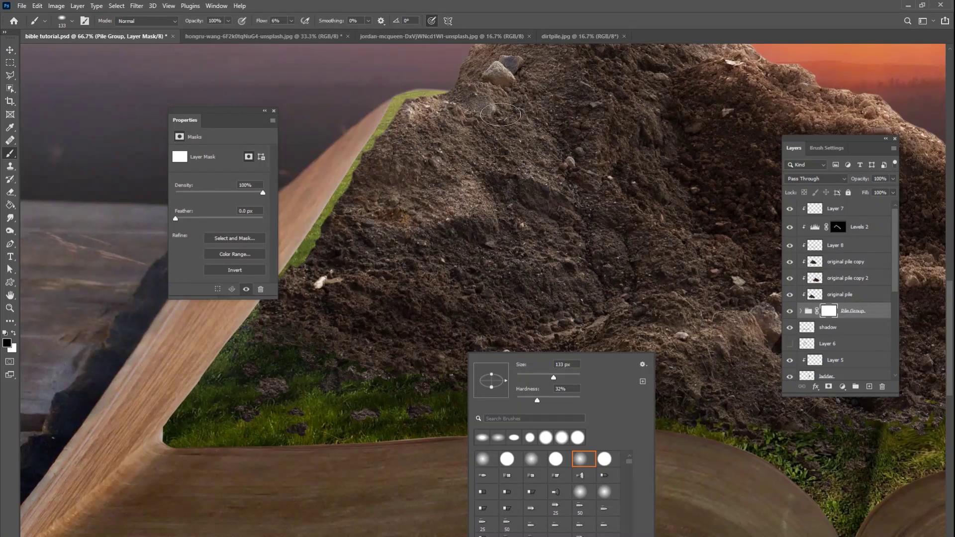
{"action": "left_click", "coordinate": [432, 23]}
{"action": "right_click", "coordinate": [515, 273]}
{"action": "left_click_drag", "start_coordinate": [582, 320], "coordinate": [546, 324]}
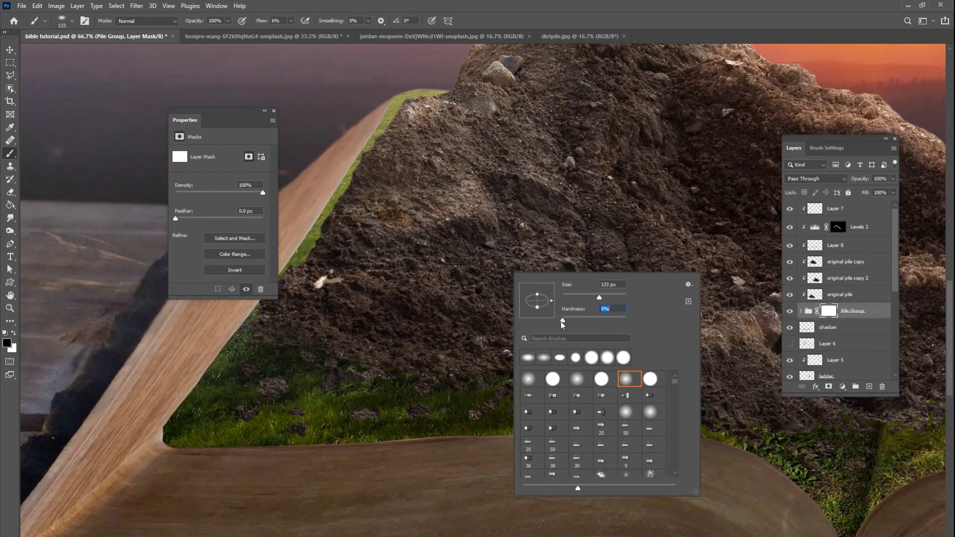
{"action": "left_click_drag", "start_coordinate": [587, 298], "coordinate": [565, 298]}
{"action": "key", "text": "Return"}
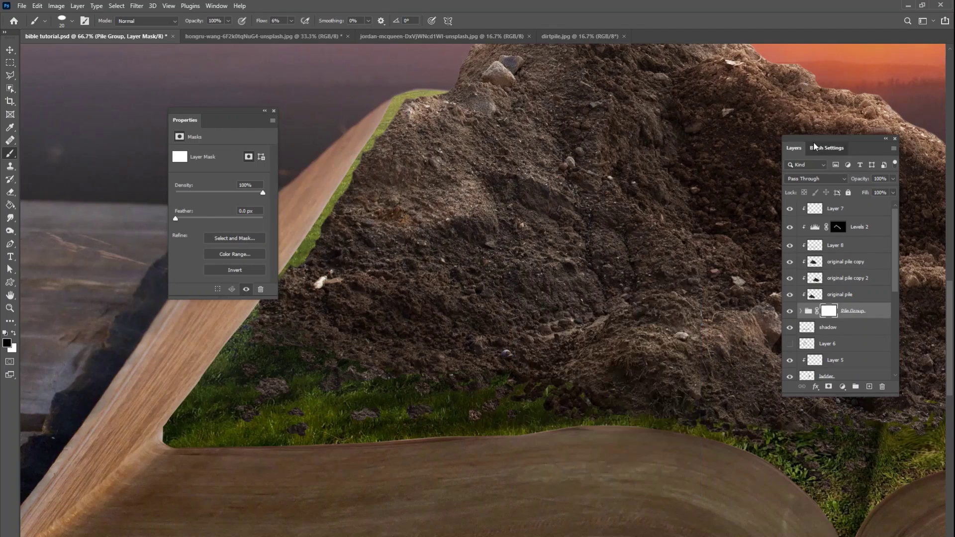
- In Shape Dynamics, set the brush's Size Jitter control to Fade with a value of 100
{"action": "left_click", "coordinate": [826, 148]}
{"action": "left_click", "coordinate": [722, 182]}
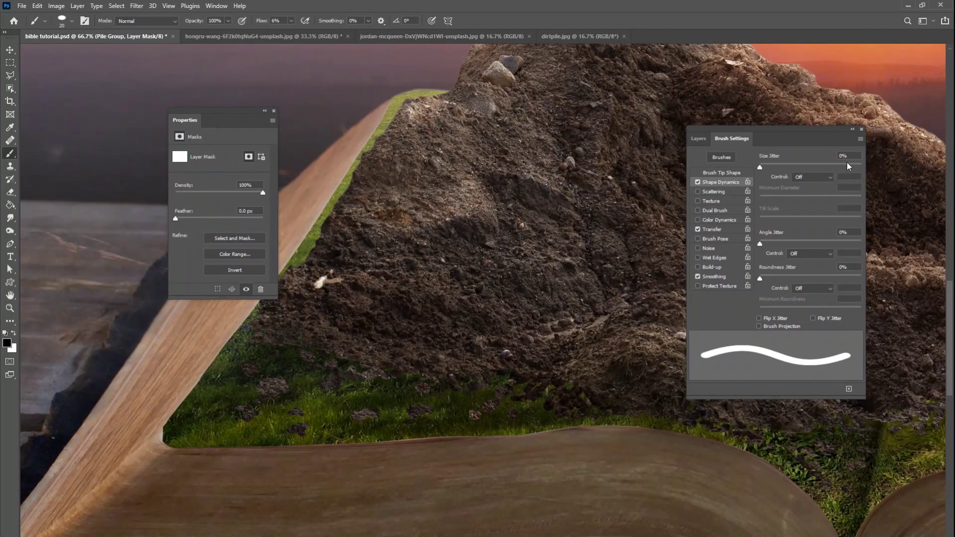
{"action": "left_click", "coordinate": [807, 179]}
{"action": "left_click", "coordinate": [807, 187]}
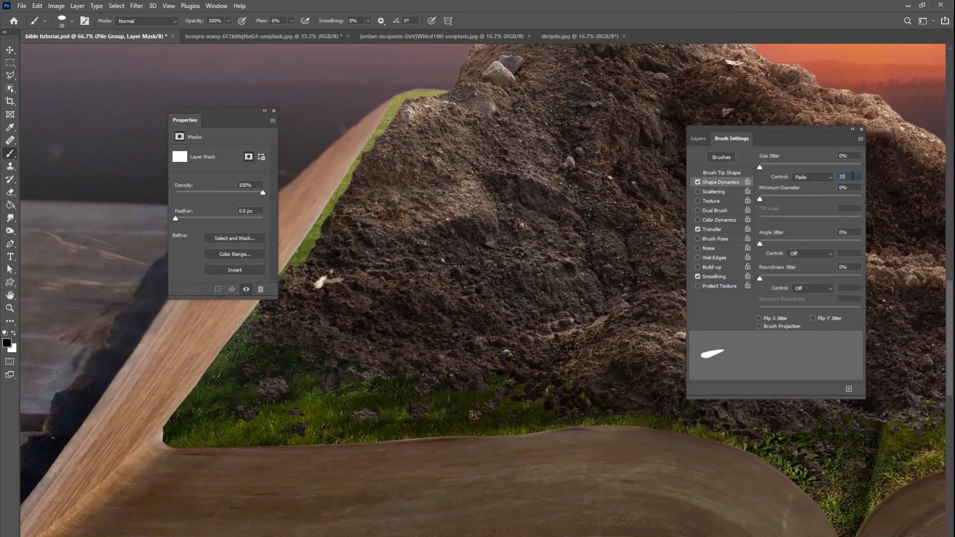
{"action": "type", "text": "50"}
{"action": "key", "text": "BackSpace"}
{"action": "key", "text": "BackSpace"}
{"action": "type", "text": "100"}
- Raise the brush flow to 100% and reduce the brush size to 6 px
{"action": "left_click", "coordinate": [291, 22]}
{"action": "left_click", "coordinate": [333, 34]}
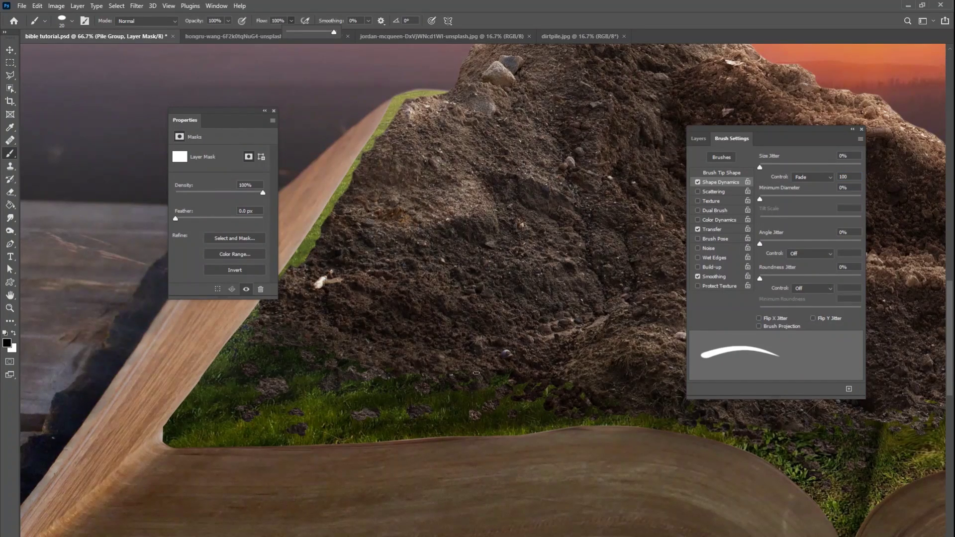
{"action": "left_click", "coordinate": [477, 373]}
{"action": "right_click", "coordinate": [516, 331]}
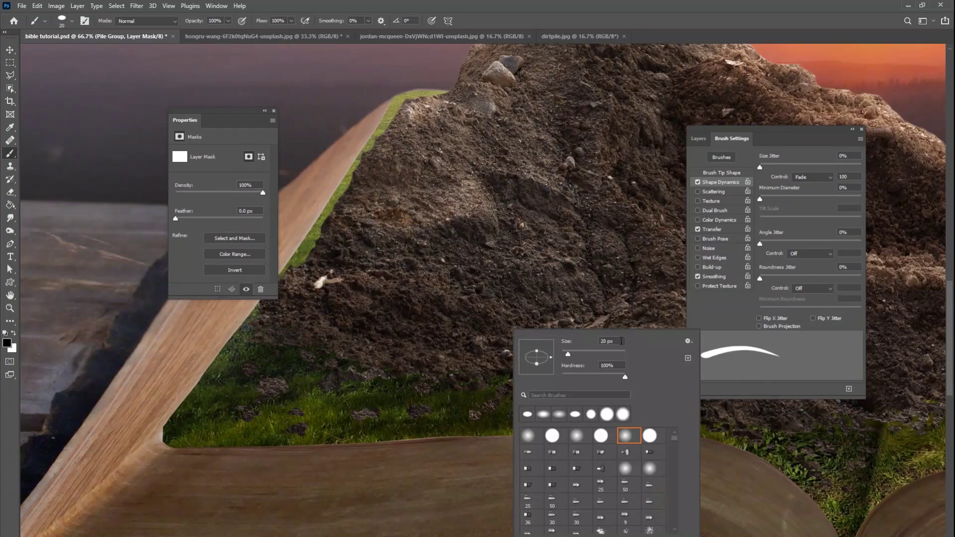
{"action": "type", "text": "6"}
{"action": "key", "text": "Return"}
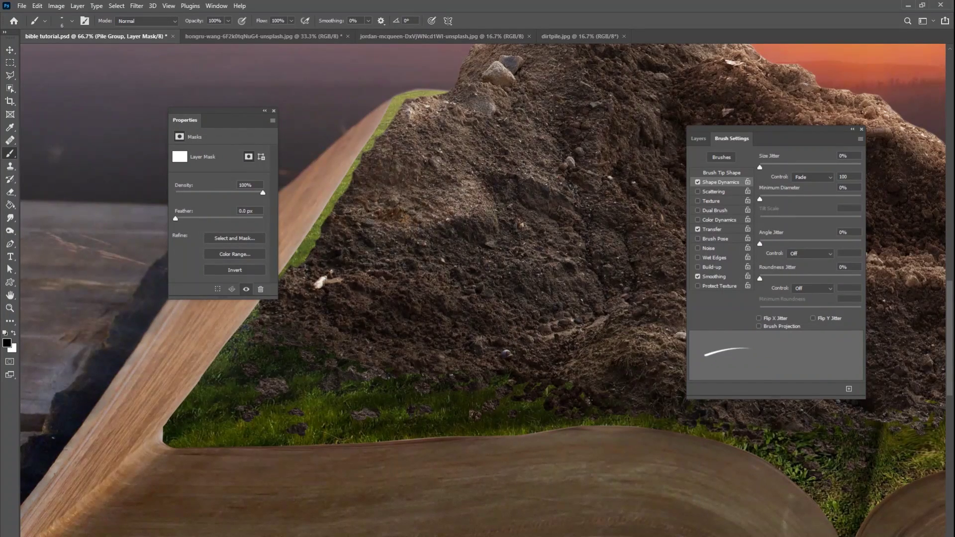
- Paint fine tapered black strokes on the Pile Group mask along the pile's base to reveal grass blades over the dirt
{"action": "left_click_drag", "start_coordinate": [551, 438], "coordinate": [399, 383]}
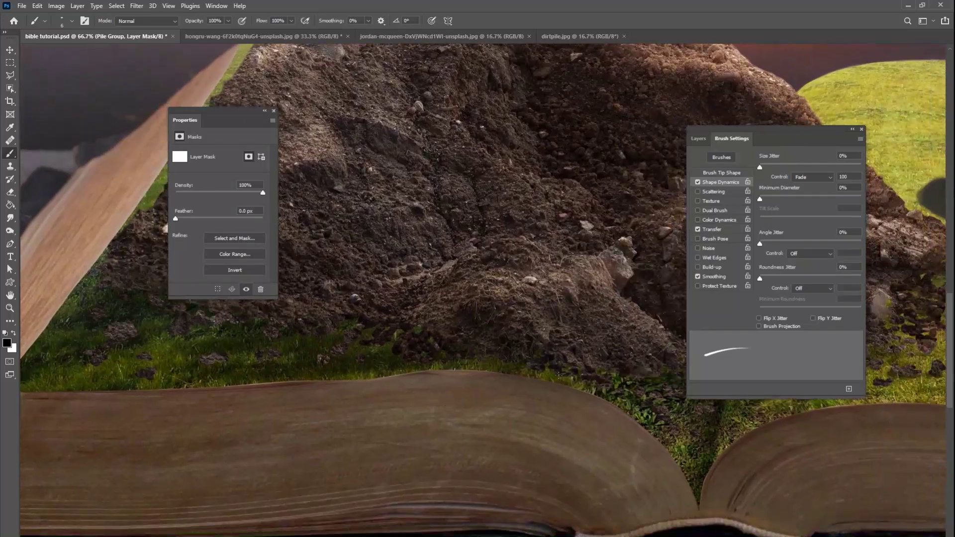
{"action": "scroll", "coordinate": [520, 347], "scroll_direction": "up", "scroll_amount": 2}
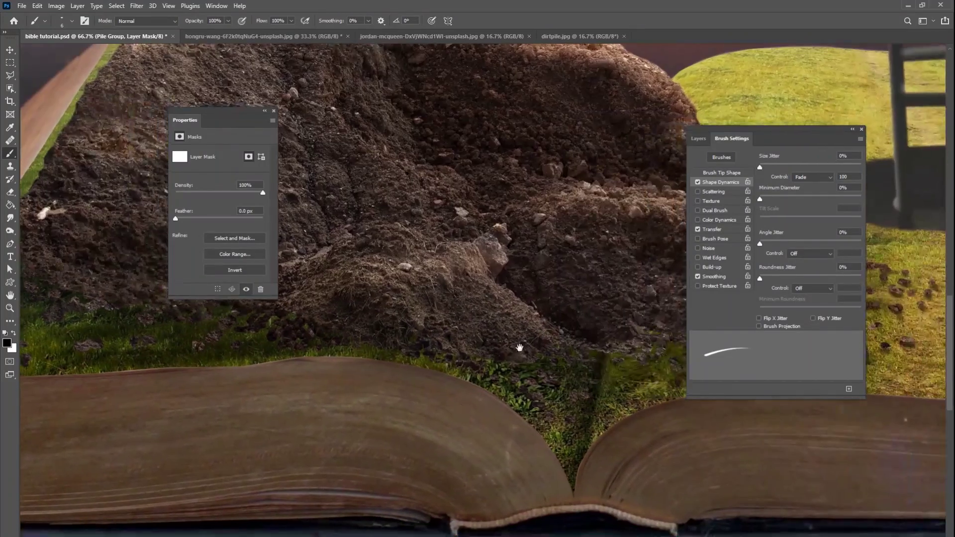
{"action": "left_click_drag", "start_coordinate": [515, 414], "coordinate": [323, 430]}
{"action": "scroll", "coordinate": [482, 289], "scroll_direction": "right", "scroll_amount": 4}
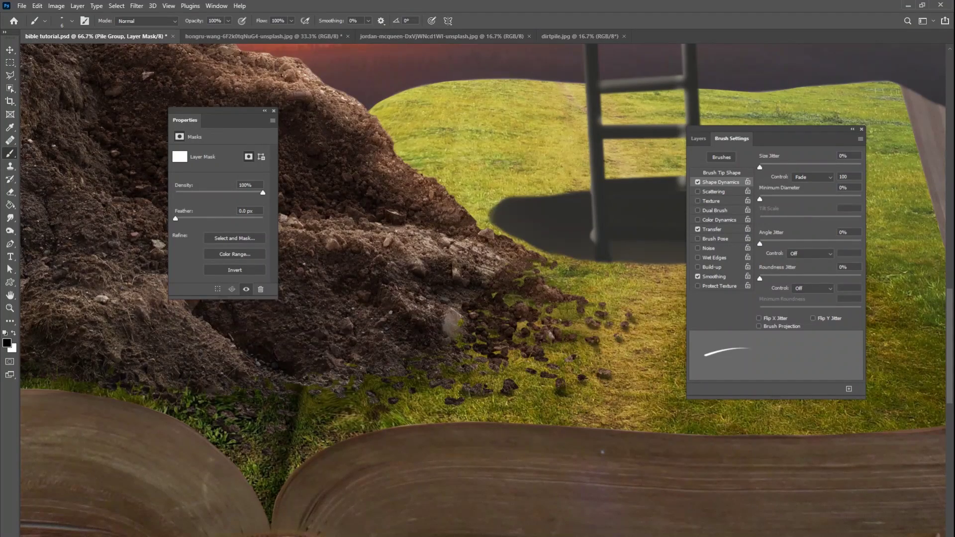
{"action": "left_click_drag", "start_coordinate": [486, 351], "coordinate": [492, 397]}
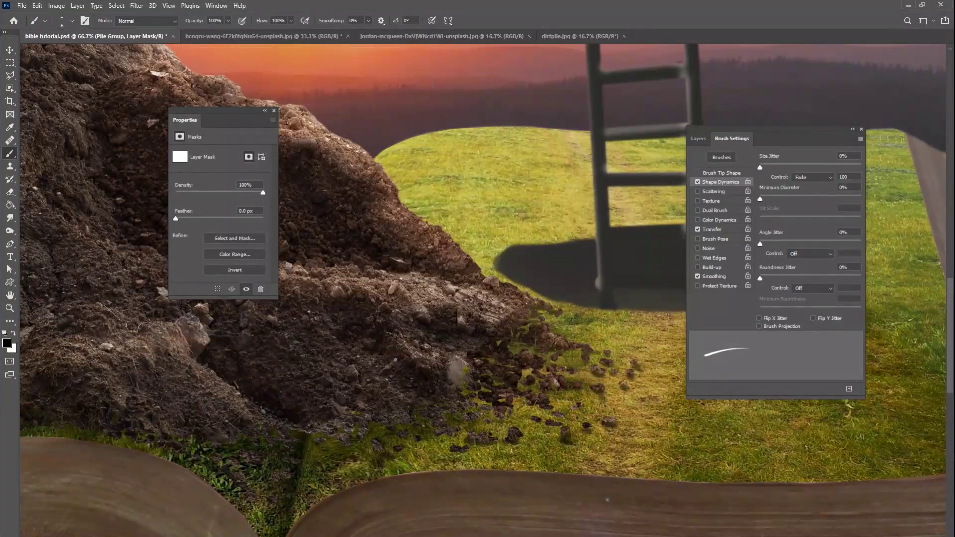
{"action": "left_click_drag", "start_coordinate": [325, 422], "coordinate": [579, 382]}
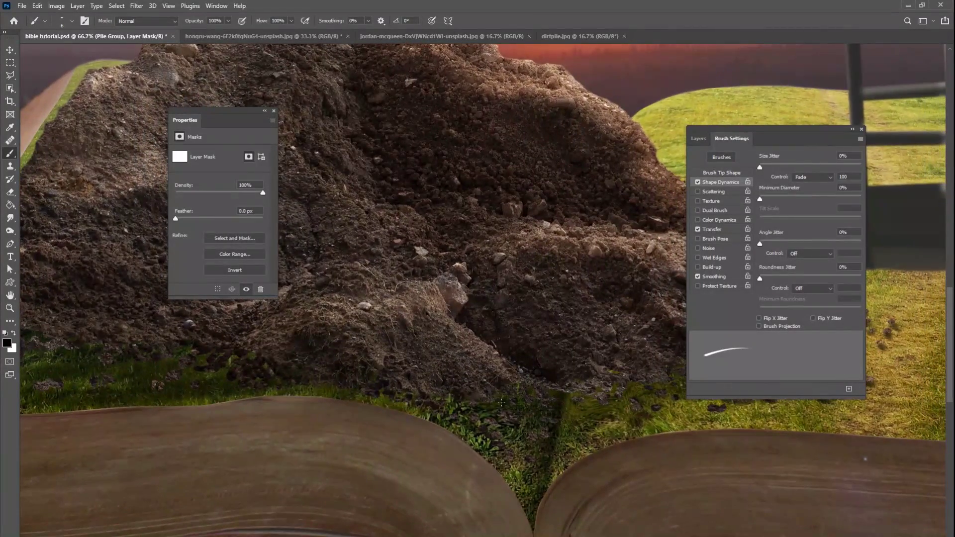
{"action": "left_click_drag", "start_coordinate": [463, 411], "coordinate": [668, 430]}
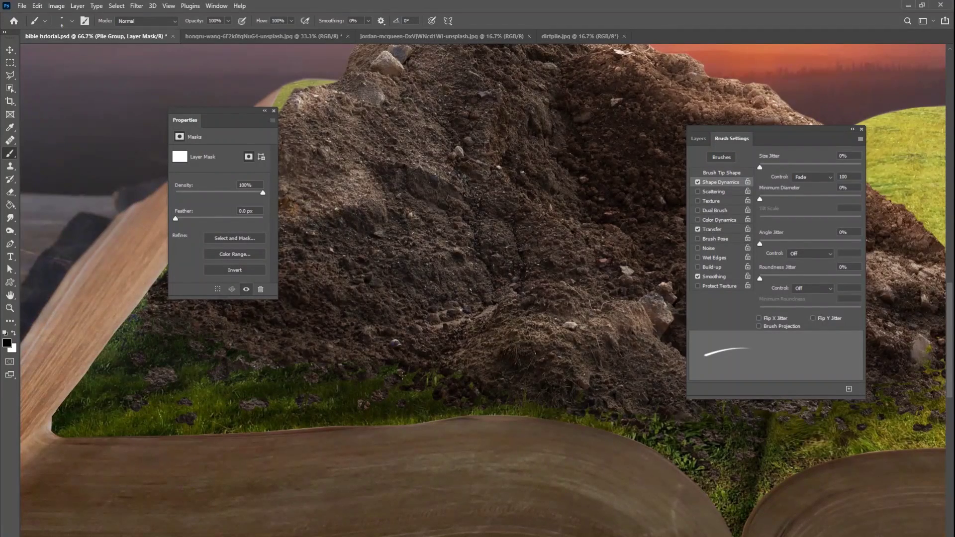
{"action": "left_click_drag", "start_coordinate": [351, 377], "coordinate": [506, 388]}
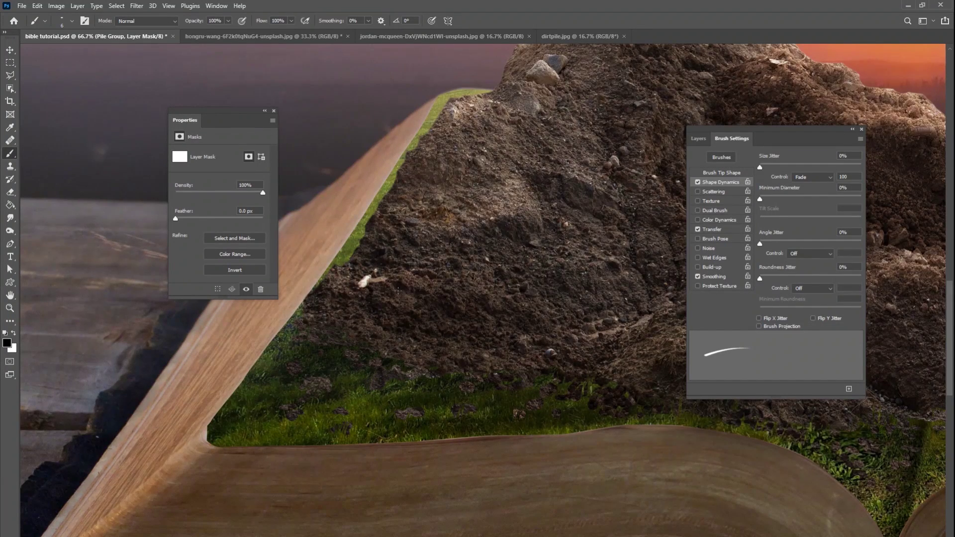
{"action": "key", "text": "ctrl+0"}
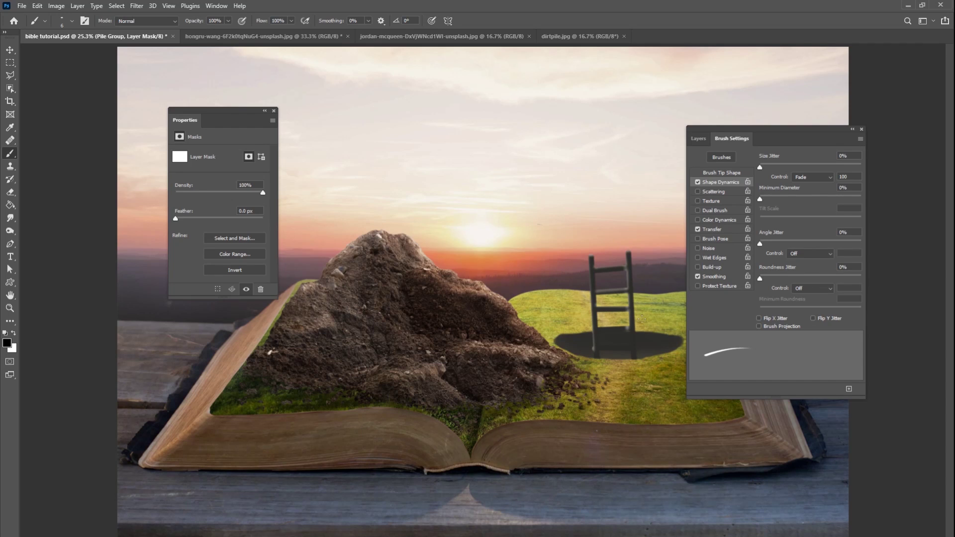
- Bring the ladder area into view and select the "hole" layer
{"action": "left_click", "coordinate": [699, 138]}
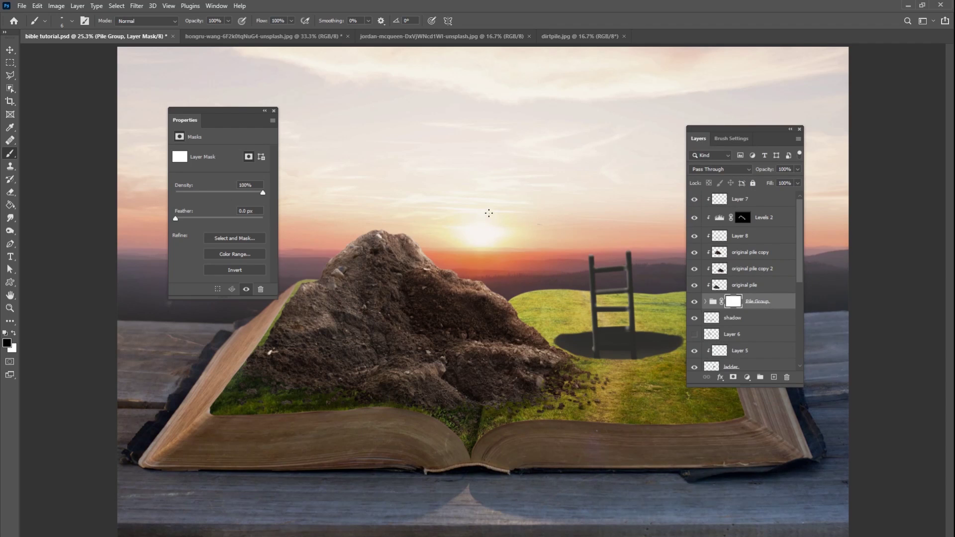
{"action": "key", "text": "ctrl+plus"}
{"action": "key", "text": "ctrl+plus"}
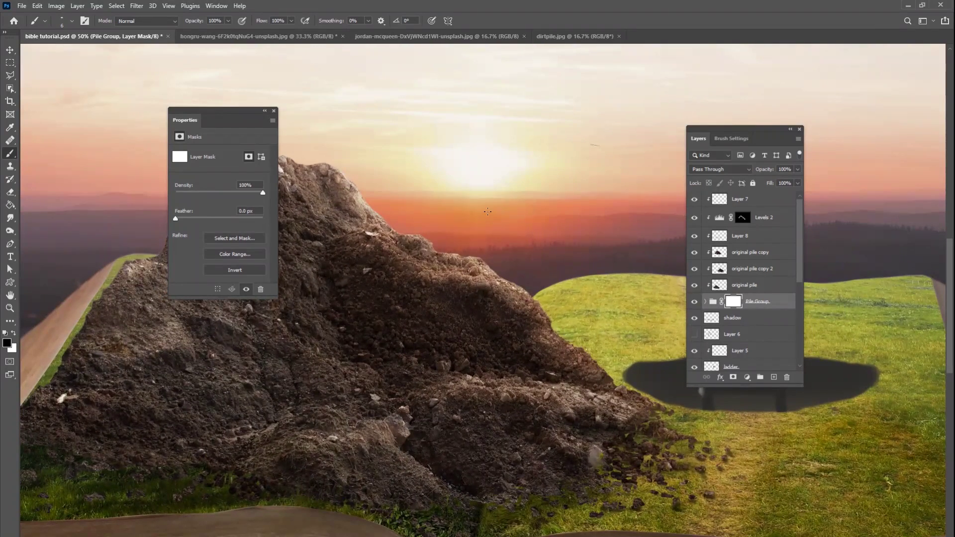
{"action": "left_click_drag", "start_coordinate": [516, 381], "coordinate": [360, 392]}
{"action": "left_click_drag", "start_coordinate": [799, 254], "coordinate": [799, 296]}
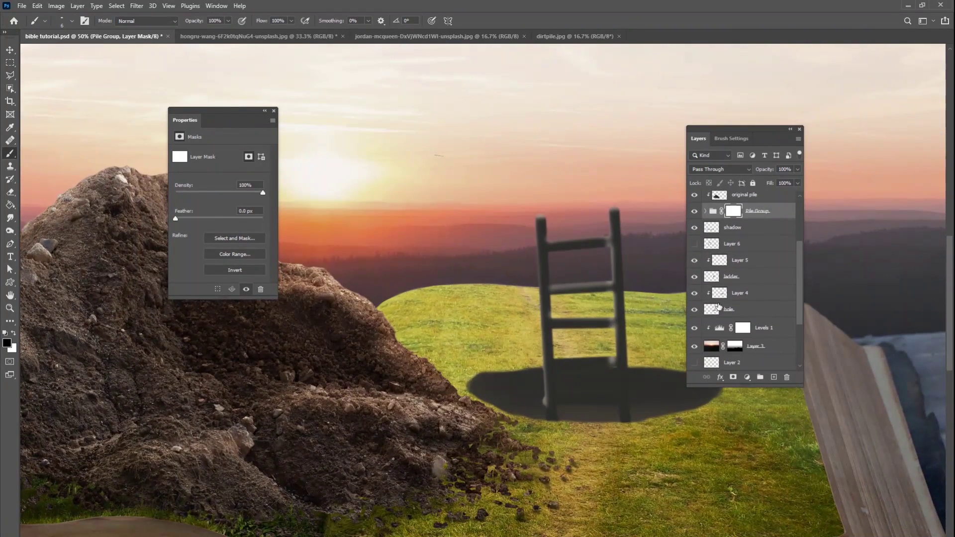
{"action": "left_click", "coordinate": [710, 313]}
{"action": "left_click", "coordinate": [695, 310]}
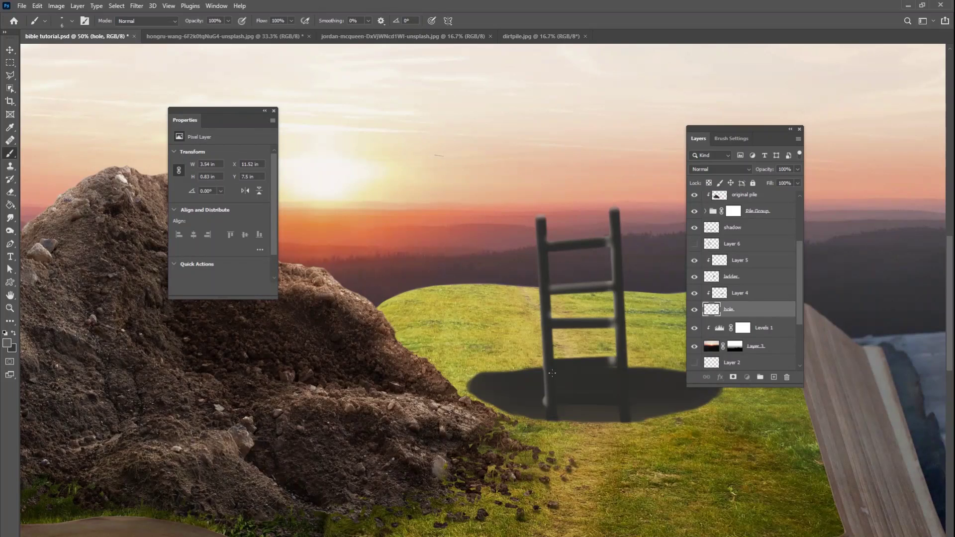
- Turn pen-pressure size back on and set the brush size to 50 px
{"action": "right_click", "coordinate": [562, 355]}
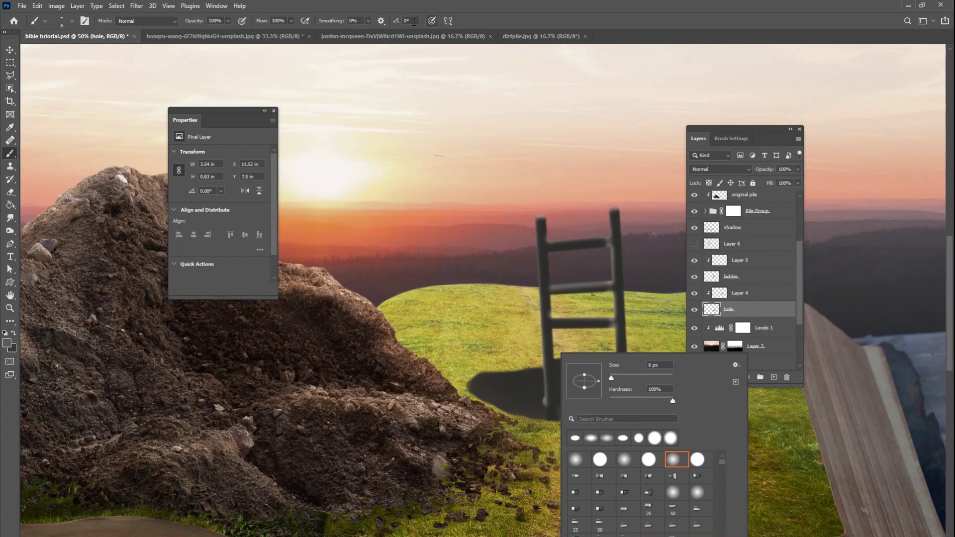
{"action": "left_click", "coordinate": [432, 21]}
{"action": "right_click", "coordinate": [533, 374]}
{"action": "left_click", "coordinate": [593, 378]}
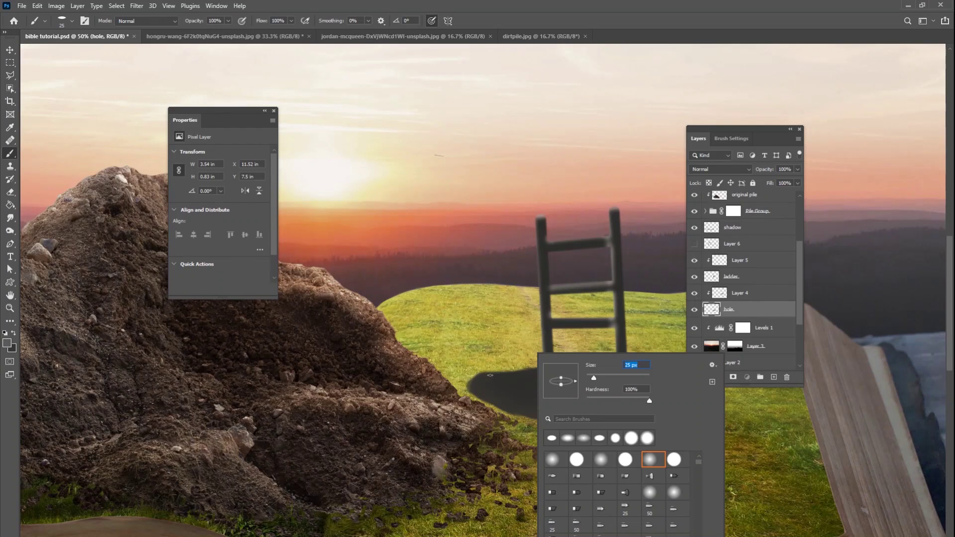
{"action": "key", "text": "Escape"}
{"action": "right_click", "coordinate": [527, 374]}
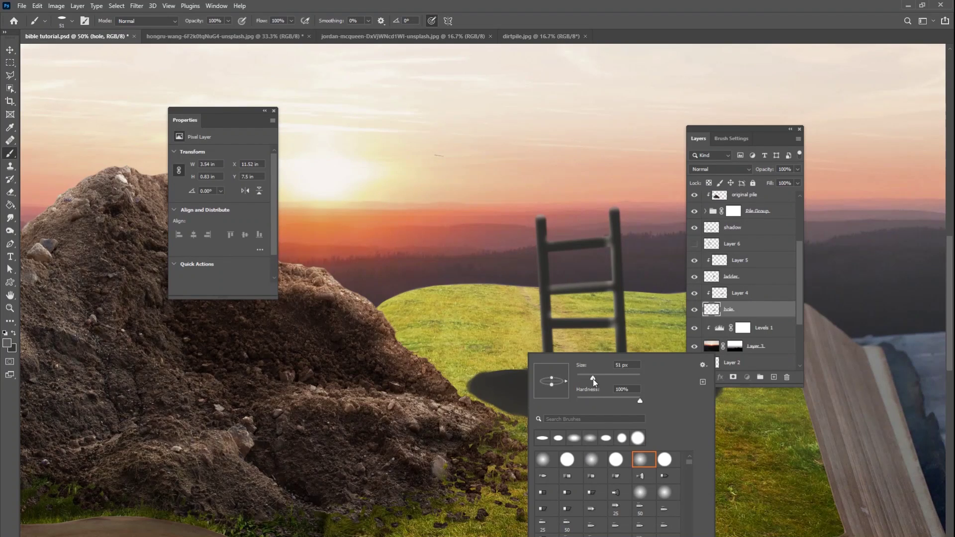
{"action": "left_click_drag", "start_coordinate": [594, 379], "coordinate": [592, 379]}
{"action": "left_click", "coordinate": [481, 383]}
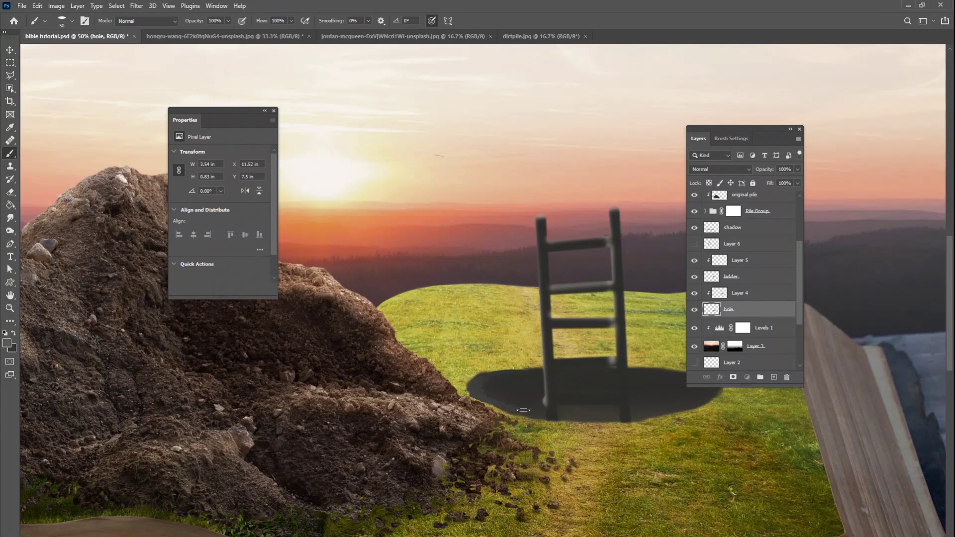
- Lower the brush flow to 64% and paint the hole's front edge with irregular gray strokes on the "hole" layer
{"action": "mouse_move", "coordinate": [584, 422]}
{"action": "left_mouse_down"}
{"action": "mouse_move", "coordinate": [711, 411]}
{"action": "mouse_move", "coordinate": [685, 427]}
{"action": "mouse_move", "coordinate": [556, 443]}
{"action": "mouse_move", "coordinate": [582, 419]}
{"action": "left_mouse_up"}
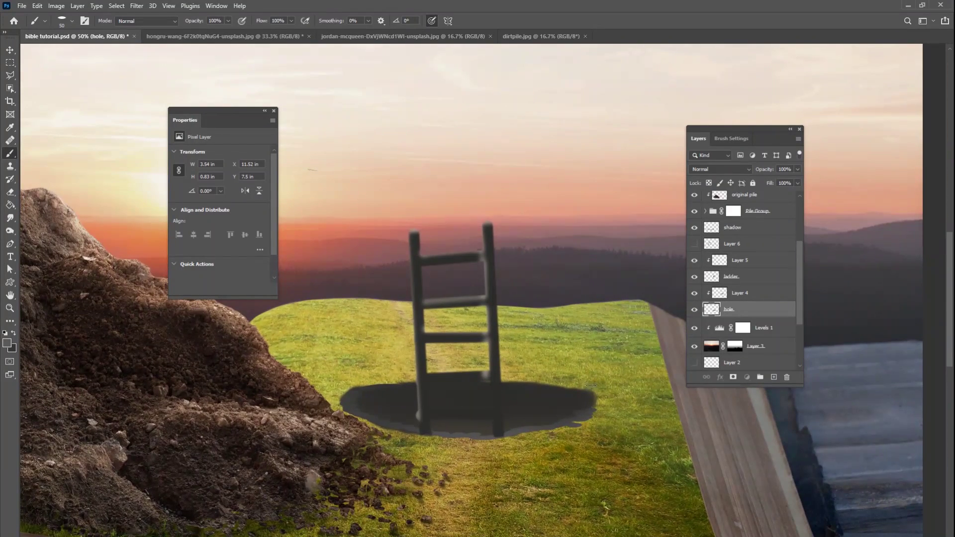
{"action": "left_click", "coordinate": [291, 21]}
{"action": "left_click_drag", "start_coordinate": [294, 31], "coordinate": [275, 32]}
{"action": "mouse_move", "coordinate": [585, 408]}
{"action": "left_mouse_down"}
{"action": "mouse_move", "coordinate": [533, 389]}
{"action": "mouse_move", "coordinate": [595, 402]}
{"action": "mouse_move", "coordinate": [572, 422]}
{"action": "mouse_move", "coordinate": [496, 437]}
{"action": "mouse_move", "coordinate": [399, 430]}
{"action": "left_mouse_up"}
- Hide the ladder, sample the hole's gray tones, and paint along the hole's back rim and side to extend it
{"action": "left_click", "coordinate": [695, 277]}
{"action": "left_click", "coordinate": [486, 439], "text": "alt"}
{"action": "left_click", "coordinate": [447, 437], "text": "alt"}
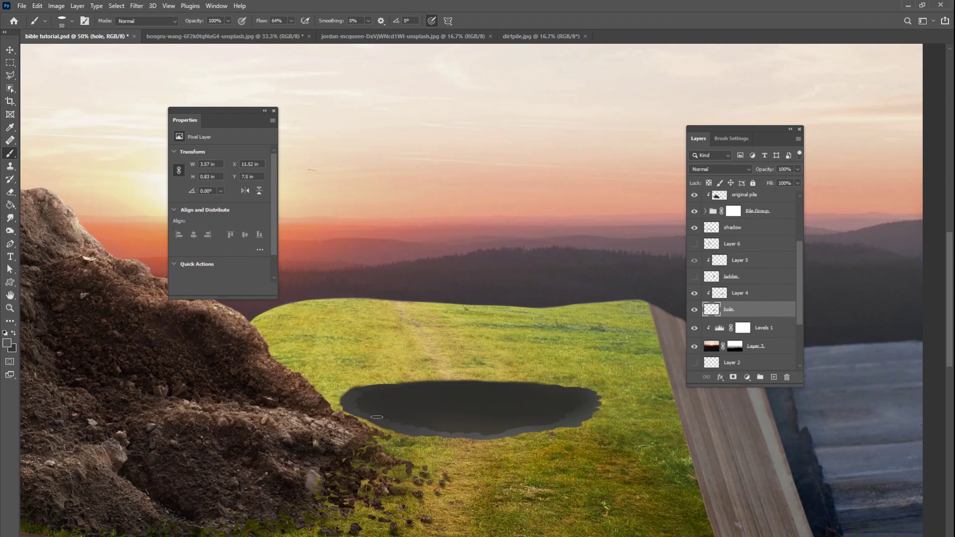
{"action": "right_click", "coordinate": [497, 389]}
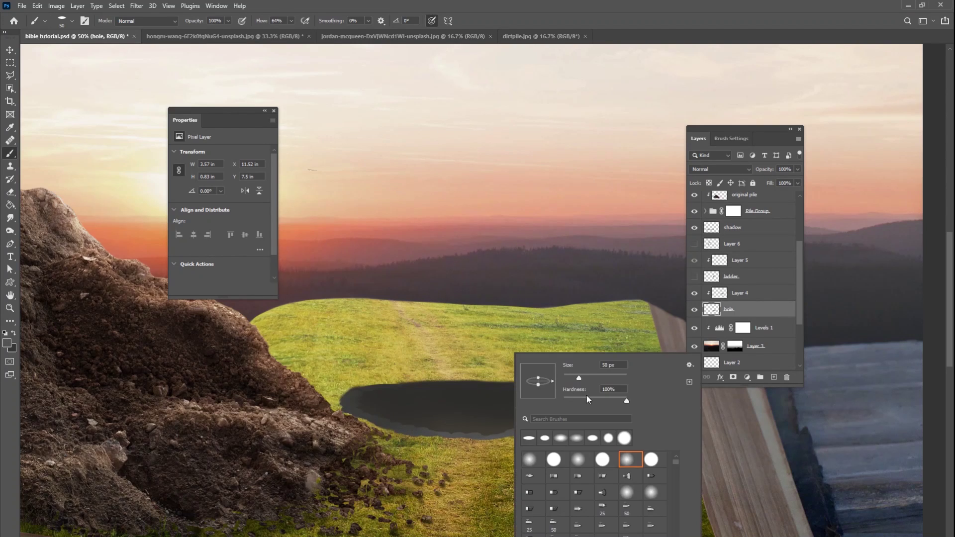
{"action": "left_click_drag", "start_coordinate": [495, 386], "coordinate": [574, 387]}
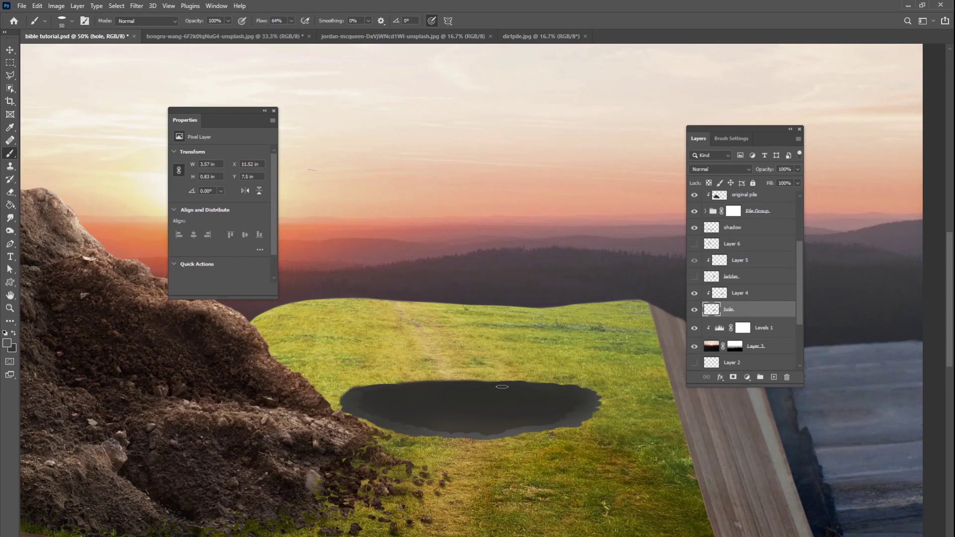
{"action": "mouse_move", "coordinate": [397, 387]}
{"action": "left_mouse_down"}
{"action": "mouse_move", "coordinate": [536, 384]}
{"action": "mouse_move", "coordinate": [527, 385]}
{"action": "mouse_move", "coordinate": [594, 400]}
{"action": "mouse_move", "coordinate": [581, 413]}
{"action": "mouse_move", "coordinate": [596, 406]}
{"action": "mouse_move", "coordinate": [581, 395]}
{"action": "mouse_move", "coordinate": [541, 399]}
{"action": "mouse_move", "coordinate": [523, 422]}
{"action": "mouse_move", "coordinate": [480, 436]}
{"action": "mouse_move", "coordinate": [356, 414]}
{"action": "left_mouse_up"}
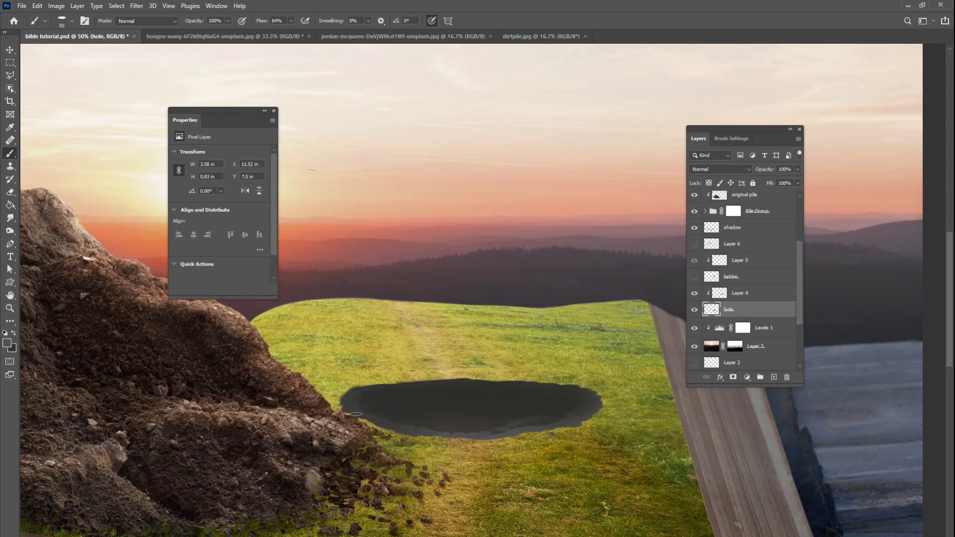
- Add a layer mask to the "hole" layer and trim both ends of the hole with black using an 88 px brush
{"action": "left_click", "coordinate": [733, 378]}
{"action": "right_click", "coordinate": [513, 433]}
{"action": "mouse_move", "coordinate": [337, 412]}
{"action": "left_mouse_down"}
{"action": "mouse_move", "coordinate": [428, 435]}
{"action": "mouse_move", "coordinate": [337, 409]}
{"action": "mouse_move", "coordinate": [348, 388]}
{"action": "mouse_move", "coordinate": [365, 383]}
{"action": "mouse_move", "coordinate": [349, 410]}
{"action": "mouse_move", "coordinate": [412, 440]}
{"action": "left_mouse_up"}
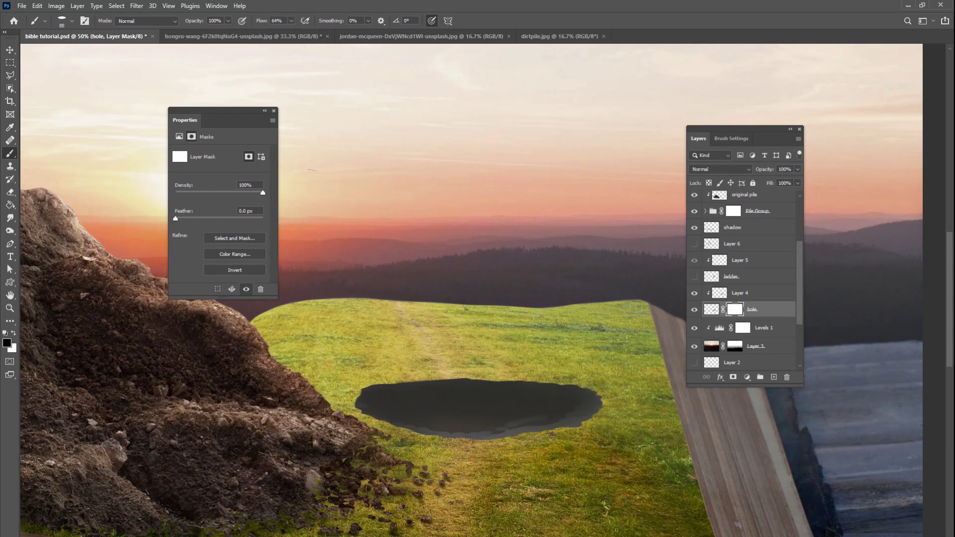
{"action": "mouse_move", "coordinate": [564, 432]}
{"action": "left_mouse_down"}
{"action": "mouse_move", "coordinate": [609, 411]}
{"action": "mouse_move", "coordinate": [611, 398]}
{"action": "mouse_move", "coordinate": [584, 382]}
{"action": "mouse_move", "coordinate": [610, 398]}
{"action": "mouse_move", "coordinate": [538, 378]}
{"action": "mouse_move", "coordinate": [607, 384]}
{"action": "left_mouse_up"}
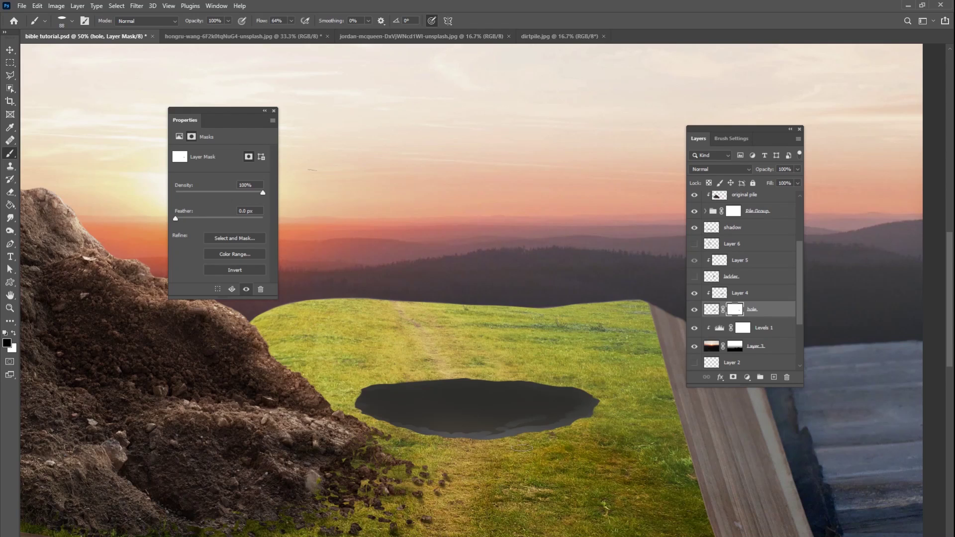
- Apply the "hole" layer's mask permanently and add a fresh layer mask to the layer
{"action": "right_click", "coordinate": [735, 309]}
{"action": "left_click", "coordinate": [752, 335]}
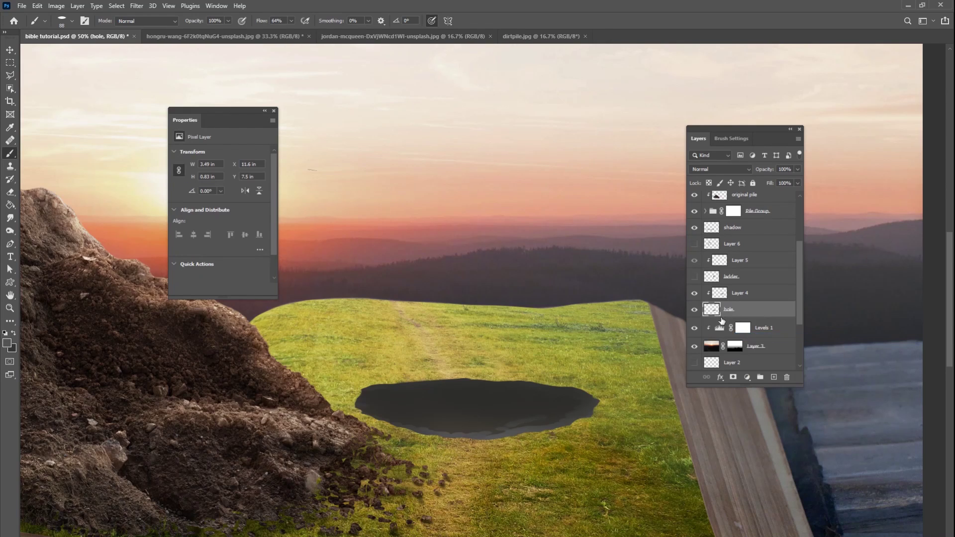
{"action": "left_click", "coordinate": [733, 378]}
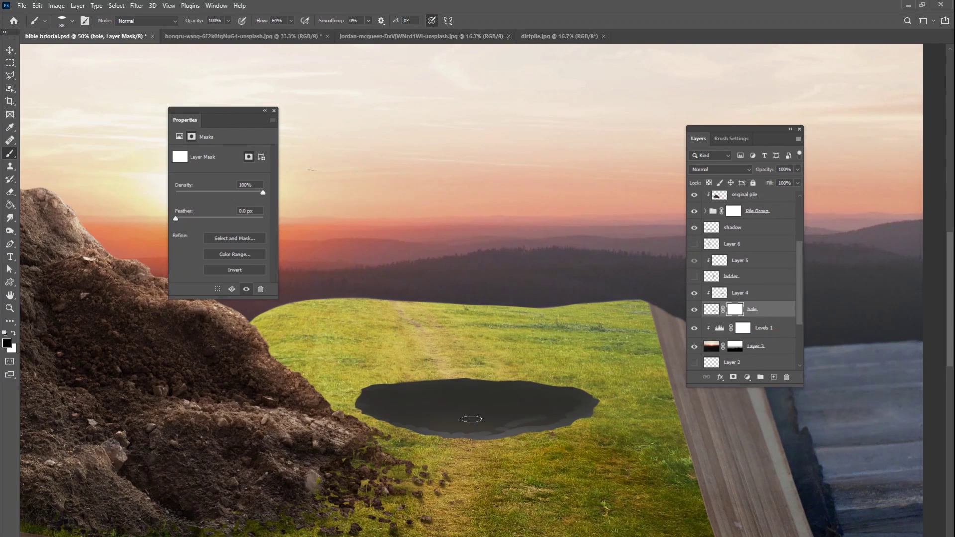
{"action": "right_click", "coordinate": [478, 354]}
{"action": "left_click", "coordinate": [571, 438]}
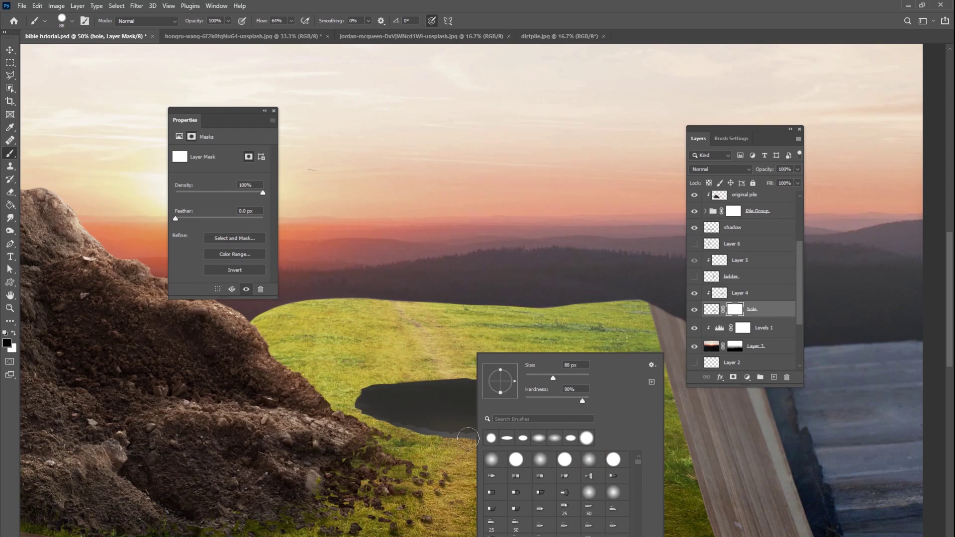
{"action": "left_click", "coordinate": [506, 442]}
{"action": "left_click_drag", "start_coordinate": [456, 443], "coordinate": [469, 416]}
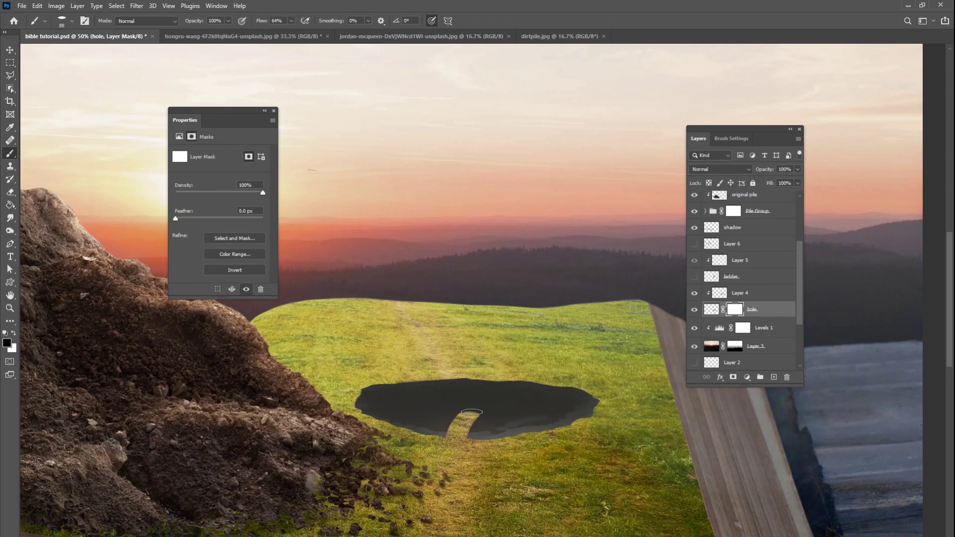
{"action": "key", "text": "ctrl+z"}
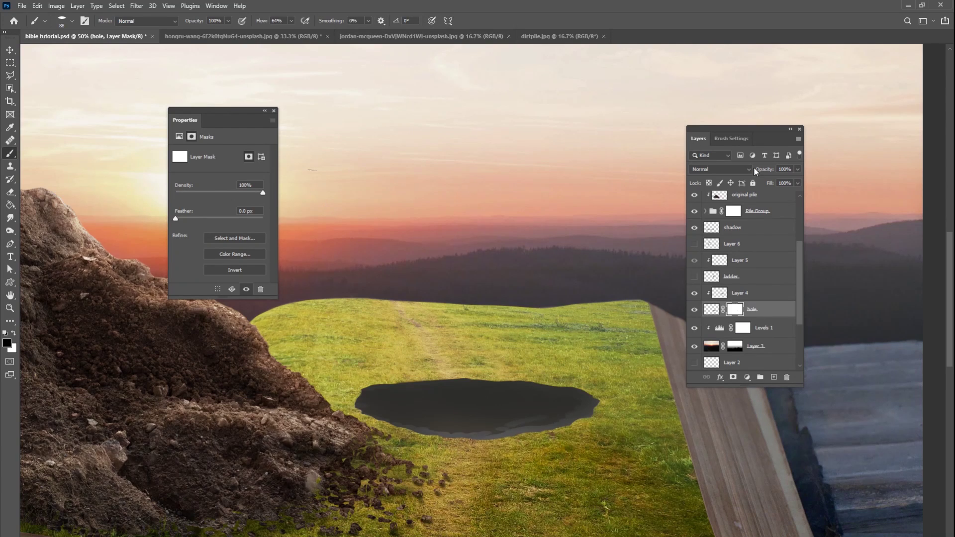
- Set the flattened brush's flow to 100%, its tip angle to 68° and its size to 17 px for painting grass blades
{"action": "left_click", "coordinate": [732, 138]}
{"action": "right_click", "coordinate": [491, 352]}
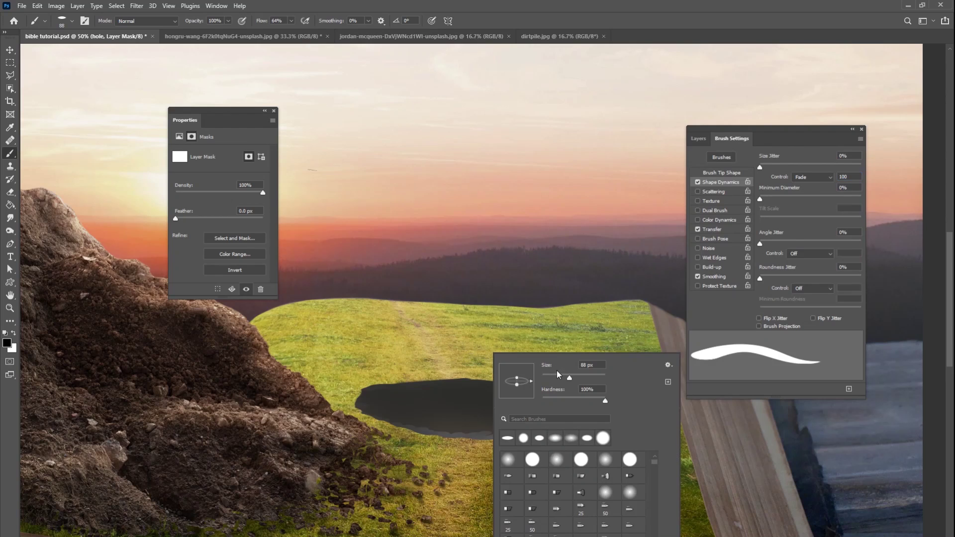
{"action": "left_click_drag", "start_coordinate": [561, 378], "coordinate": [554, 377]}
{"action": "left_click", "coordinate": [292, 21]}
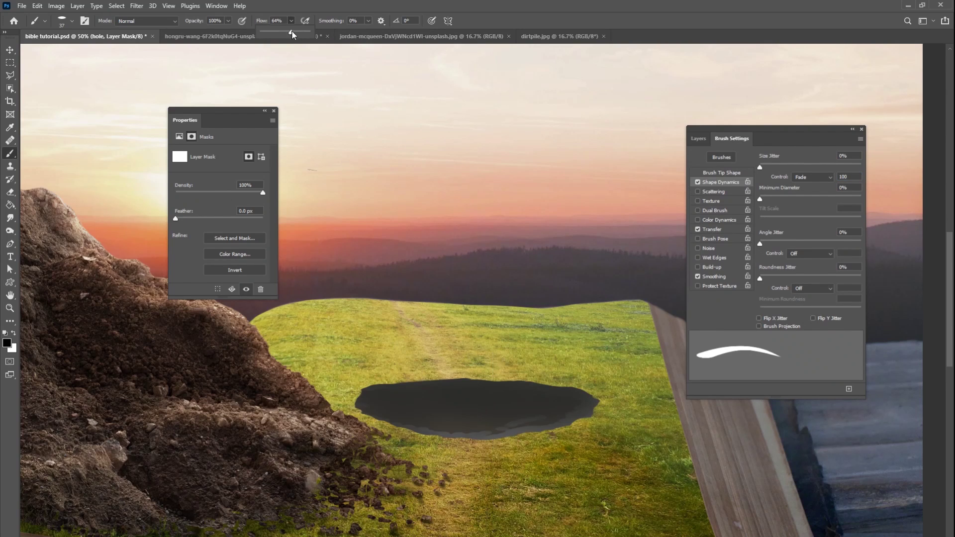
{"action": "left_click_drag", "start_coordinate": [292, 31], "coordinate": [311, 31]}
{"action": "right_click", "coordinate": [492, 353]}
{"action": "left_click_drag", "start_coordinate": [531, 384], "coordinate": [523, 369]}
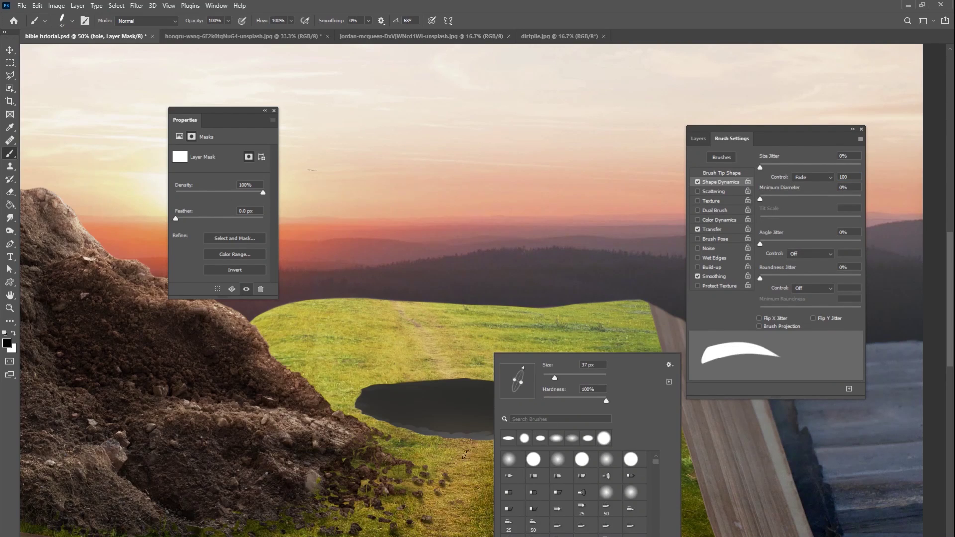
{"action": "key", "text": "Return"}
{"action": "right_click", "coordinate": [499, 354]}
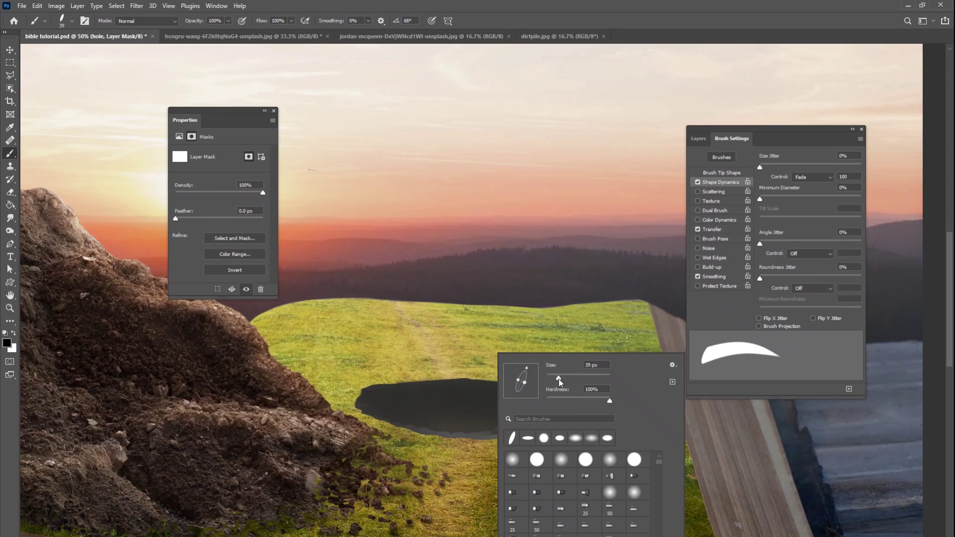
{"action": "left_click_drag", "start_coordinate": [553, 377], "coordinate": [551, 377]}
{"action": "key", "text": "Return"}
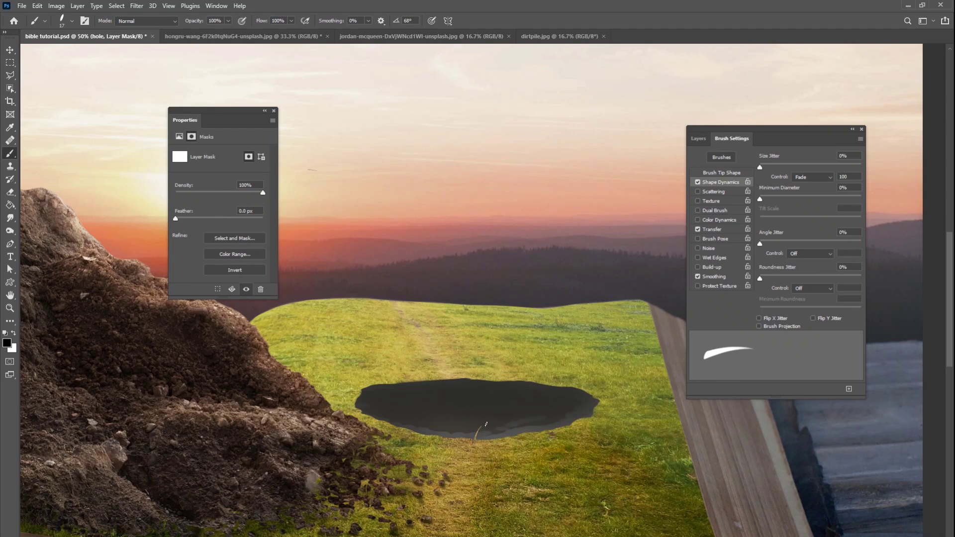
- Reduce the brush to 10 px and paint black blade strokes on the hole mask along its front edge
{"action": "right_click", "coordinate": [481, 434]}
{"action": "type", "text": "10"}
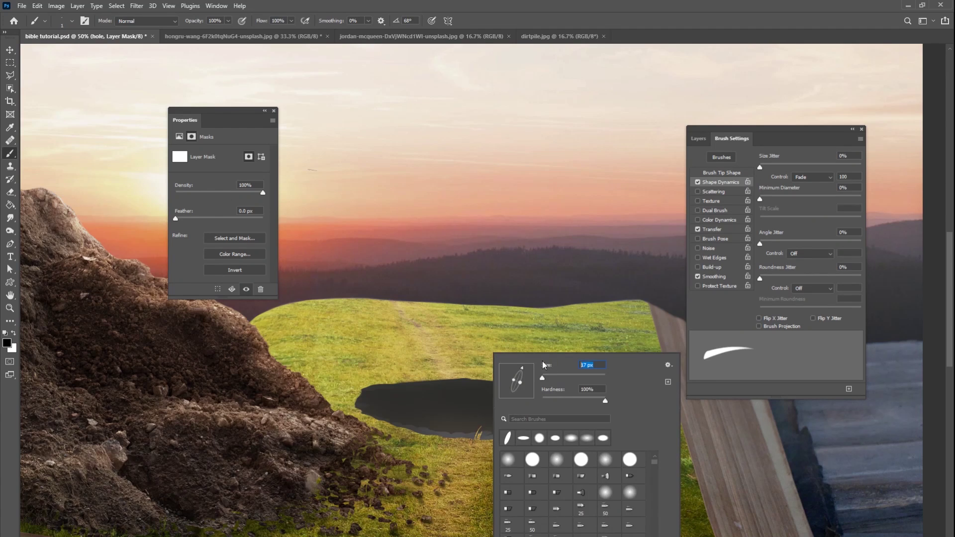
{"action": "key", "text": "Return"}
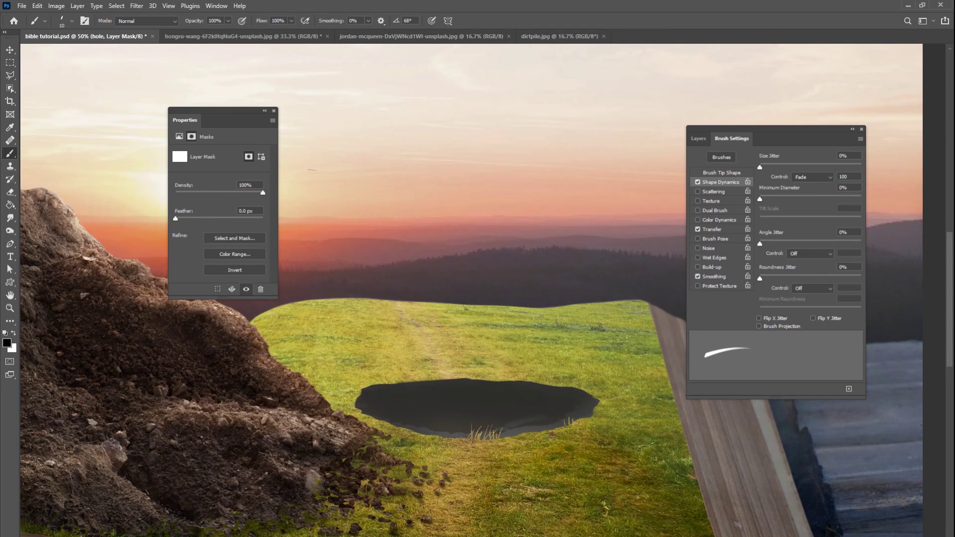
- Make the brush tip rounder, set its size to 8 px, and mask grass blades at the hole's right end
{"action": "right_click", "coordinate": [600, 408]}
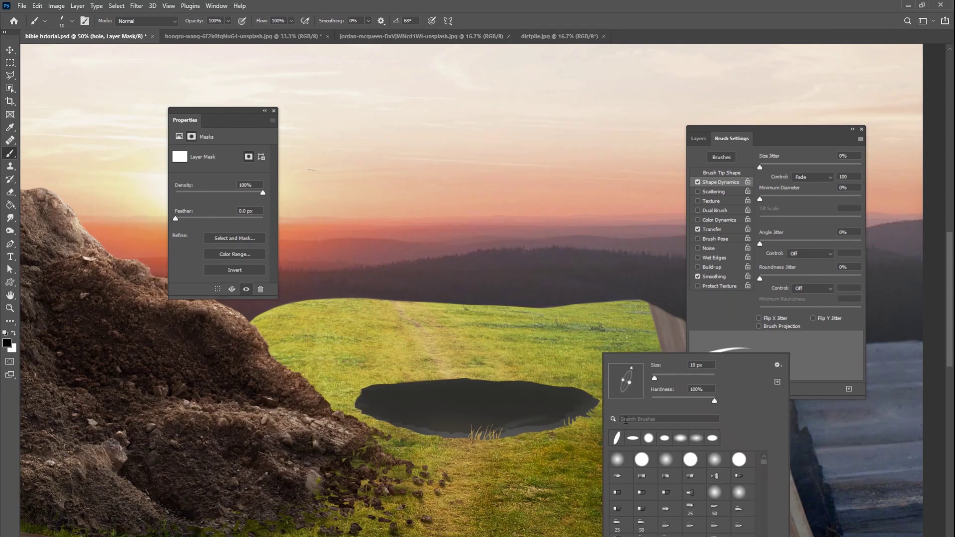
{"action": "left_click_drag", "start_coordinate": [631, 384], "coordinate": [641, 387]}
{"action": "left_click_drag", "start_coordinate": [705, 365], "coordinate": [643, 366]}
{"action": "type", "text": "8"}
{"action": "key", "text": "Return"}
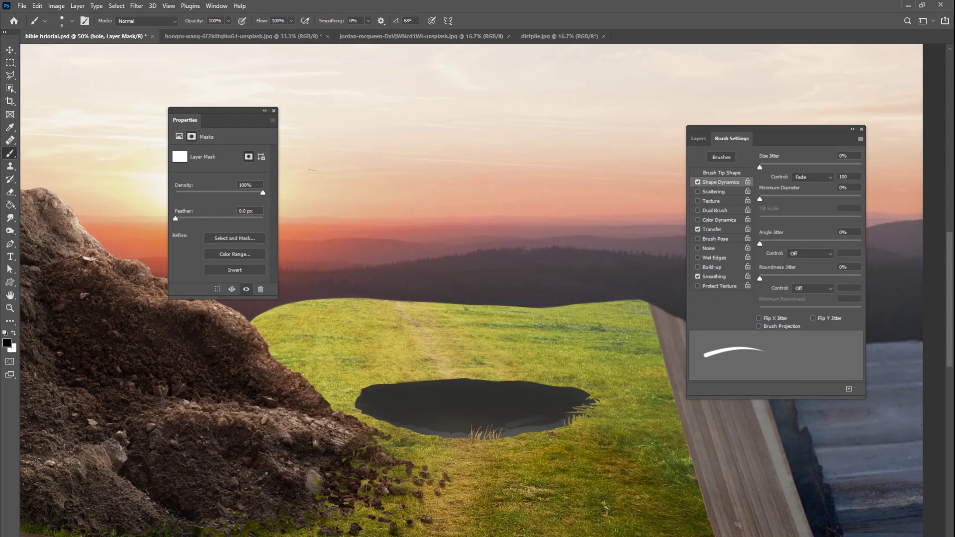
- Set the brush size to 5 px and mask fine grass blades all the way around the hole's rim
{"action": "right_click", "coordinate": [570, 365]}
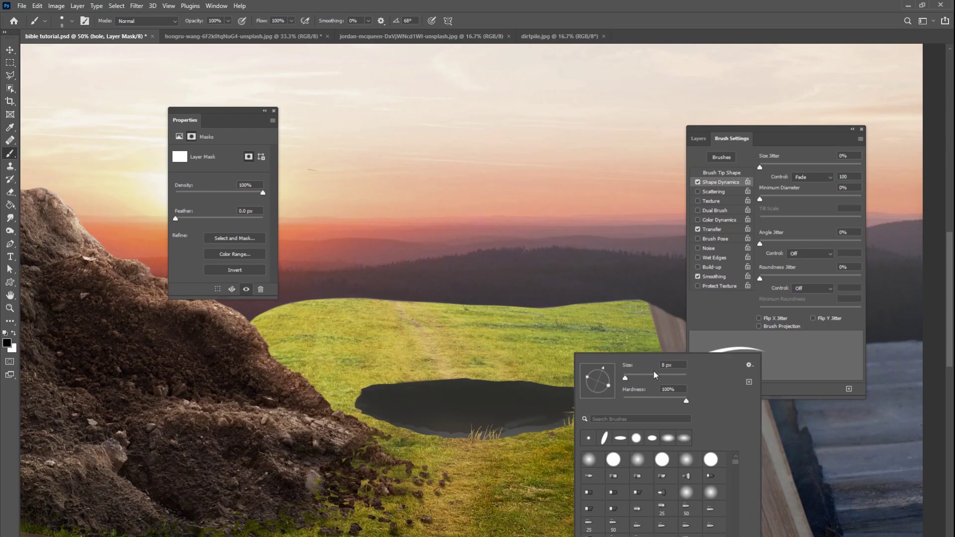
{"action": "type", "text": "5"}
{"action": "key", "text": "Return"}
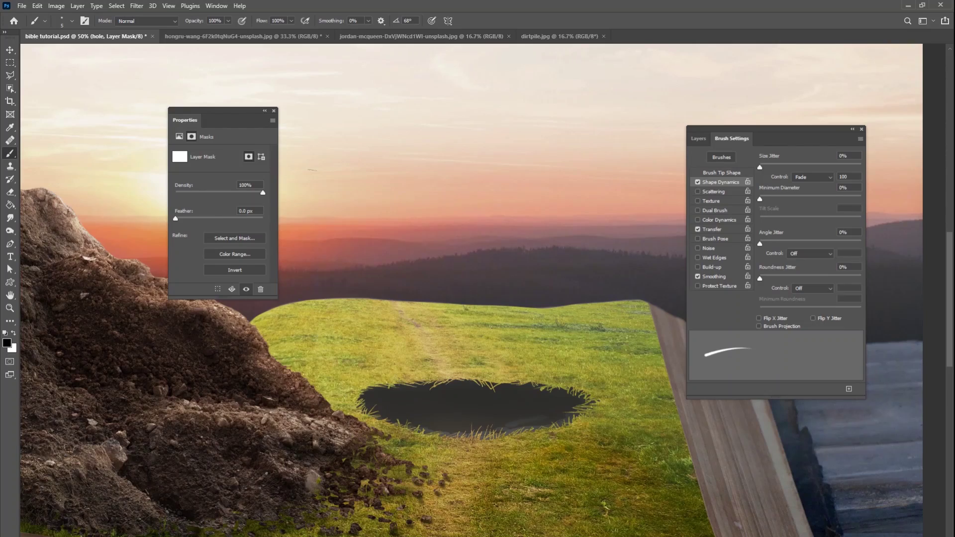
{"action": "key", "text": "ctrl+minus"}
{"action": "key", "text": "ctrl+minus"}
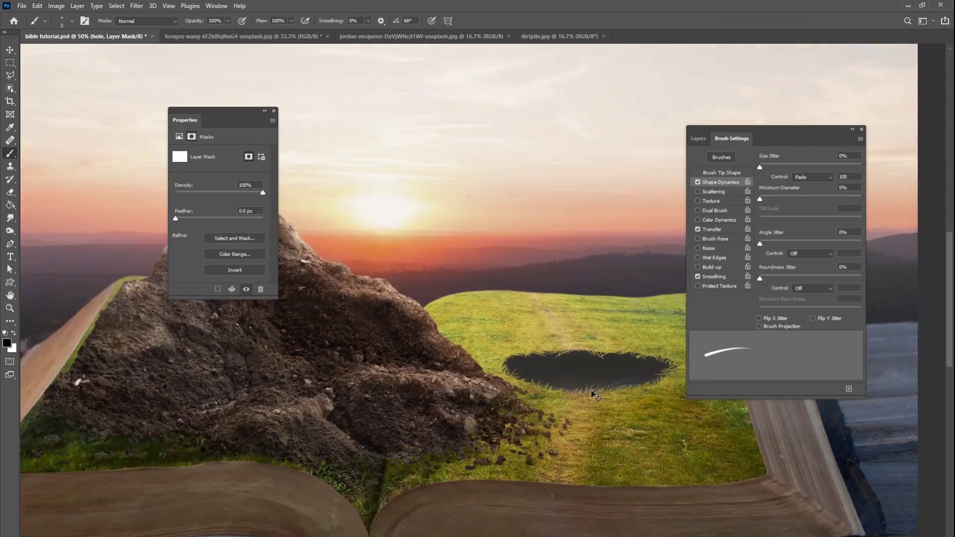
{"action": "key", "text": "ctrl+plus"}
{"action": "key", "text": "ctrl+plus"}
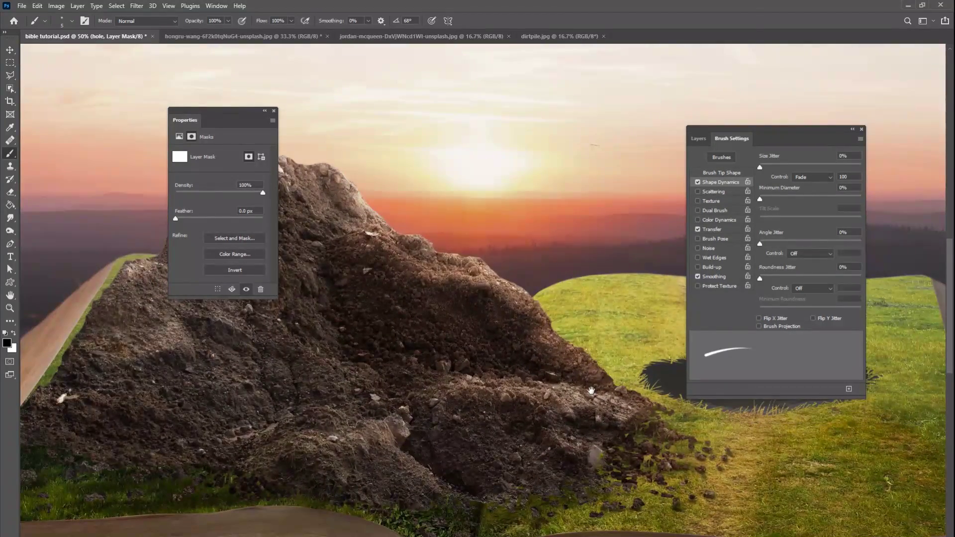
{"action": "left_click_drag", "start_coordinate": [481, 442], "coordinate": [326, 493]}
{"action": "left_click_drag", "start_coordinate": [573, 500], "coordinate": [407, 466]}
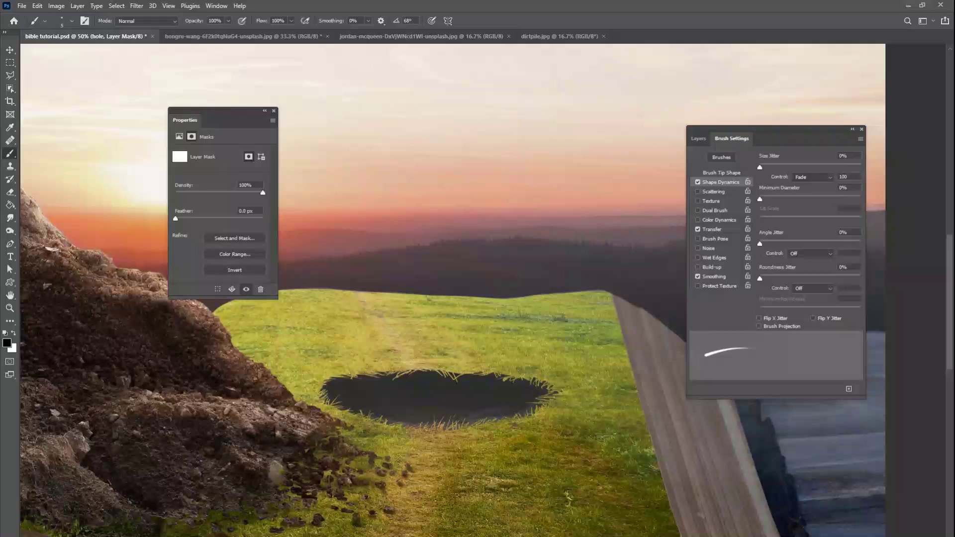
- Paste the full dirtpile.jpg photo above Layer 4 in the bible tutorial document and clip it to the hole
{"action": "left_click", "coordinate": [212, 36]}
{"action": "left_click", "coordinate": [478, 36]}
{"action": "left_click", "coordinate": [588, 37]}
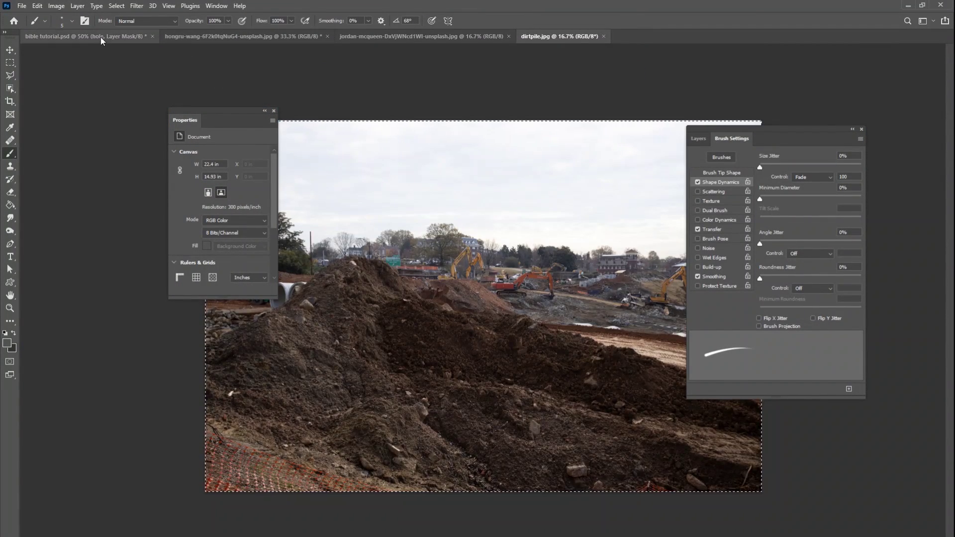
{"action": "left_click", "coordinate": [85, 36]}
{"action": "left_click", "coordinate": [699, 138]}
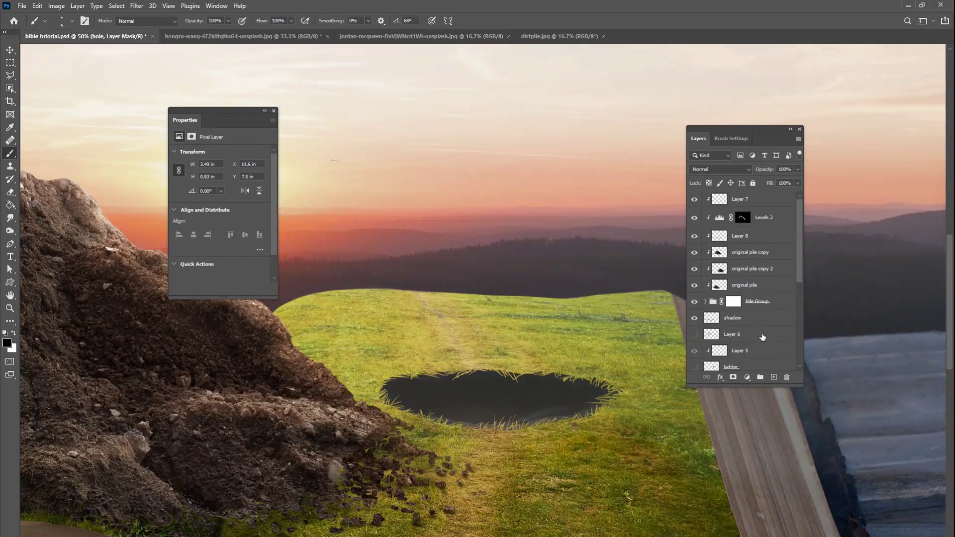
{"action": "left_click_drag", "start_coordinate": [798, 277], "coordinate": [794, 312]}
{"action": "left_click", "coordinate": [732, 298]}
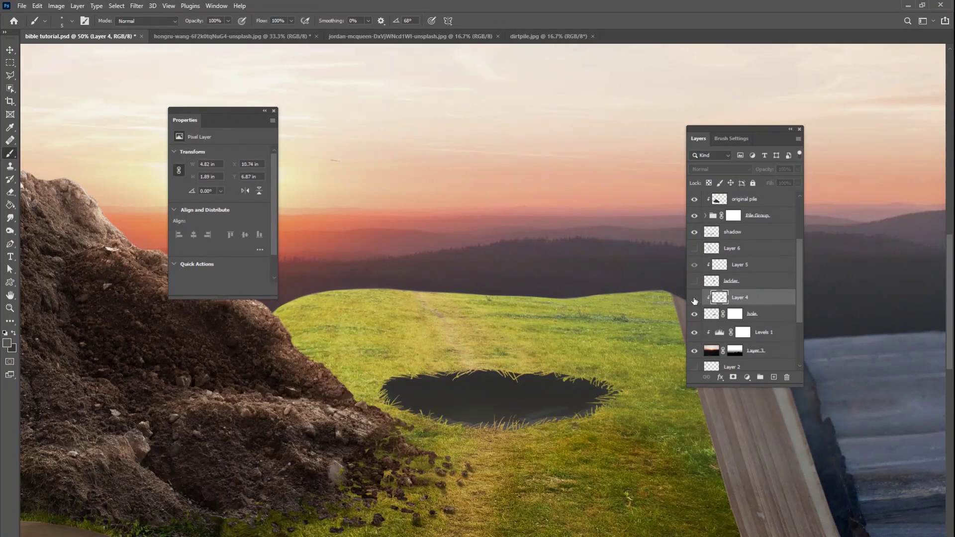
{"action": "key", "text": "ctrl+v"}
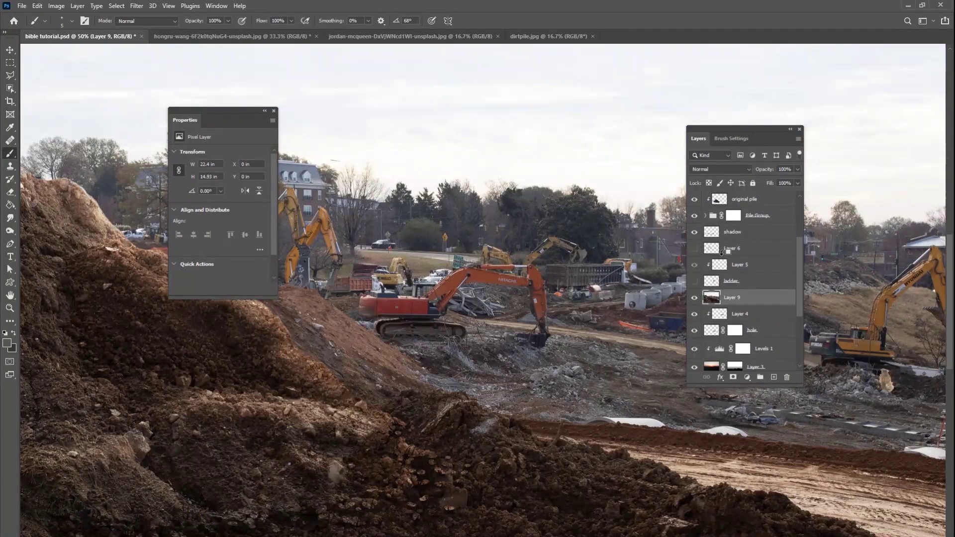
{"action": "key", "text": "ctrl+alt+g"}
- Move the clipped dirt photo so its dark soil fills the hole
{"action": "key", "text": "v"}
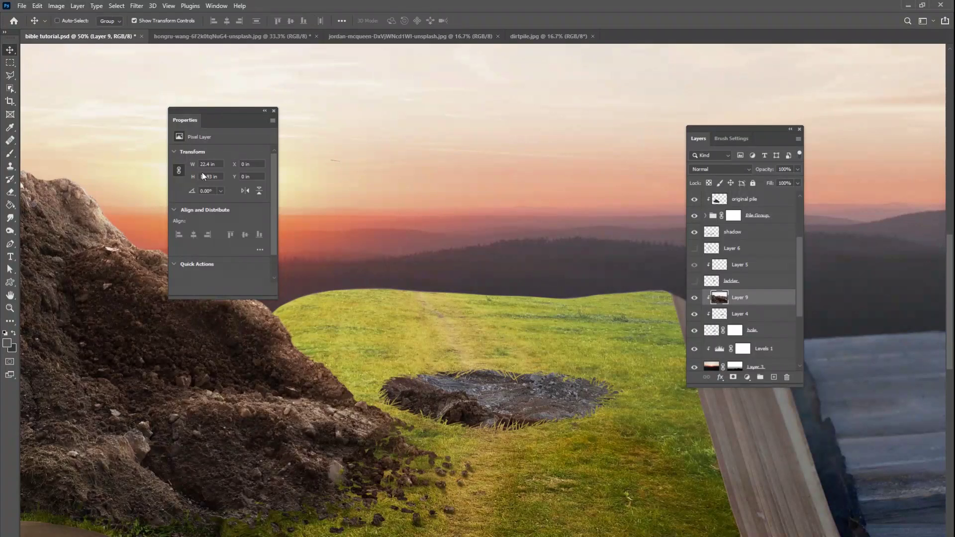
{"action": "left_click_drag", "start_coordinate": [370, 366], "coordinate": [422, 331]}
{"action": "key", "text": "ctrl+minus"}
{"action": "key", "text": "ctrl+minus"}
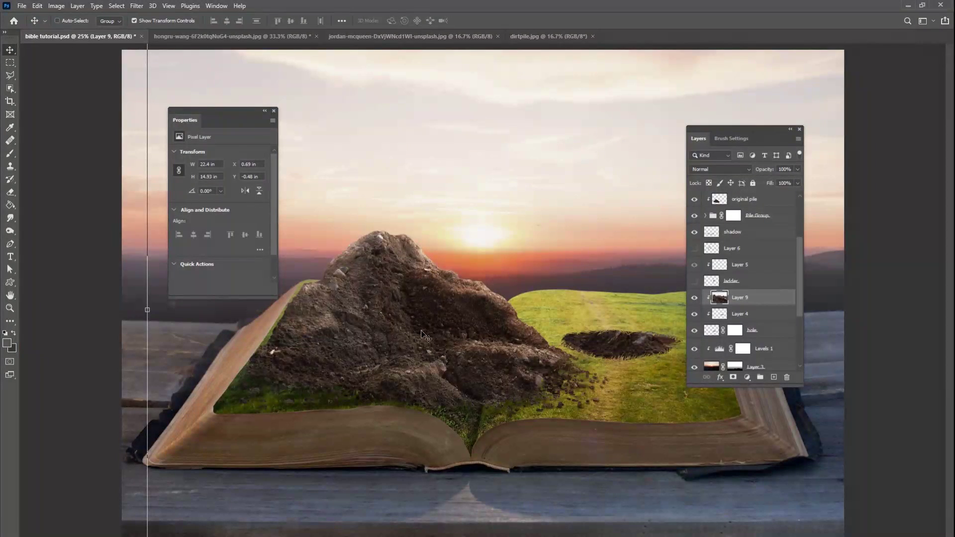
- Flip the clipped dirt photo vertically
{"action": "left_click", "coordinate": [38, 6]}
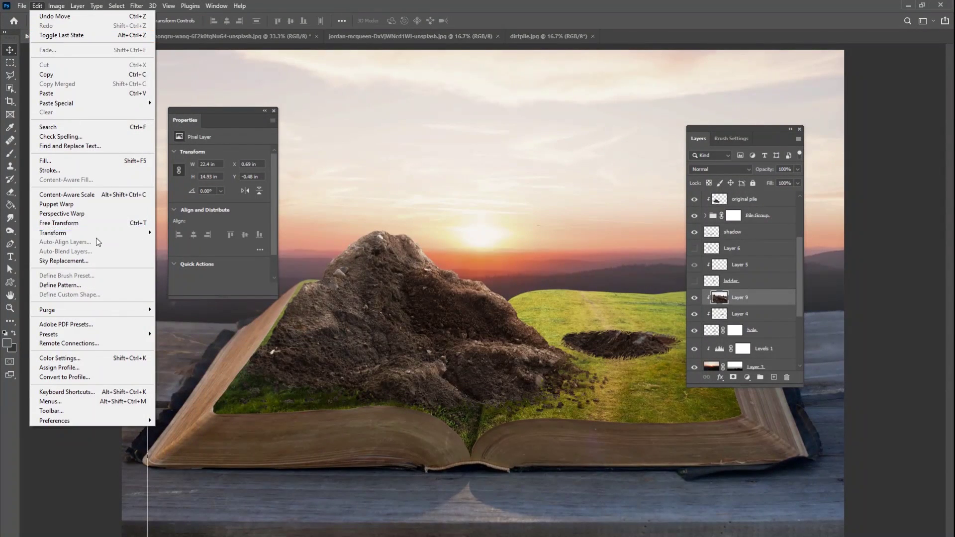
{"action": "mouse_move", "coordinate": [96, 234]}
{"action": "left_click", "coordinate": [193, 396]}
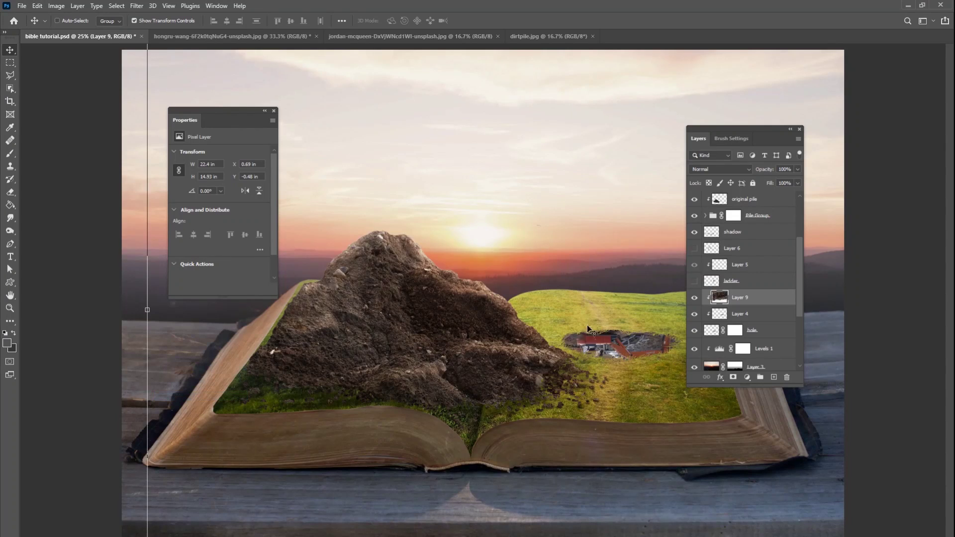
- Scale the clipped dirt photo to about 49% and position it so its dark soil covers the hole
{"action": "left_click_drag", "start_coordinate": [589, 324], "coordinate": [562, 398]}
{"action": "left_click_drag", "start_coordinate": [602, 371], "coordinate": [598, 371]}
{"action": "key", "text": "ctrl+t"}
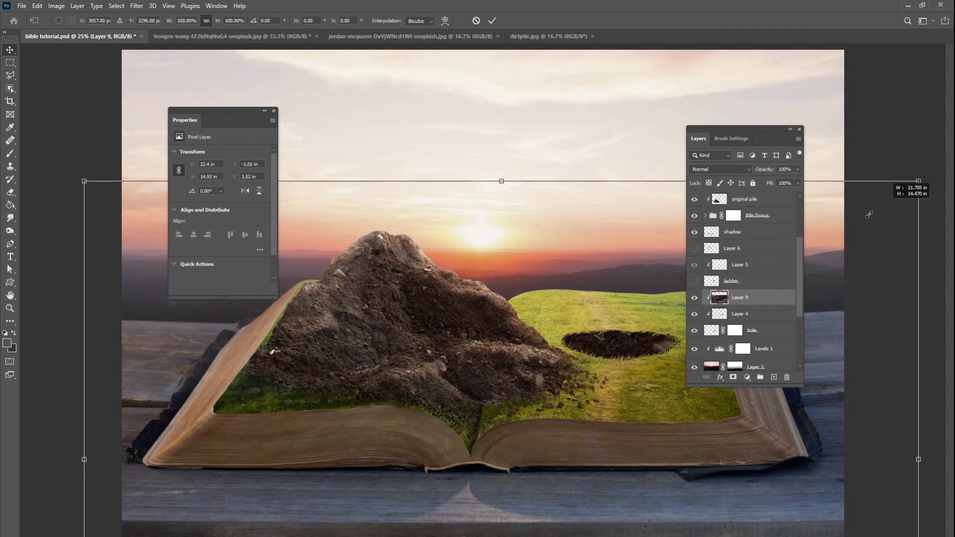
{"action": "left_click_drag", "start_coordinate": [916, 187], "coordinate": [473, 453]}
{"action": "left_click_drag", "start_coordinate": [391, 517], "coordinate": [677, 329]}
{"action": "left_click_drag", "start_coordinate": [631, 465], "coordinate": [592, 439]}
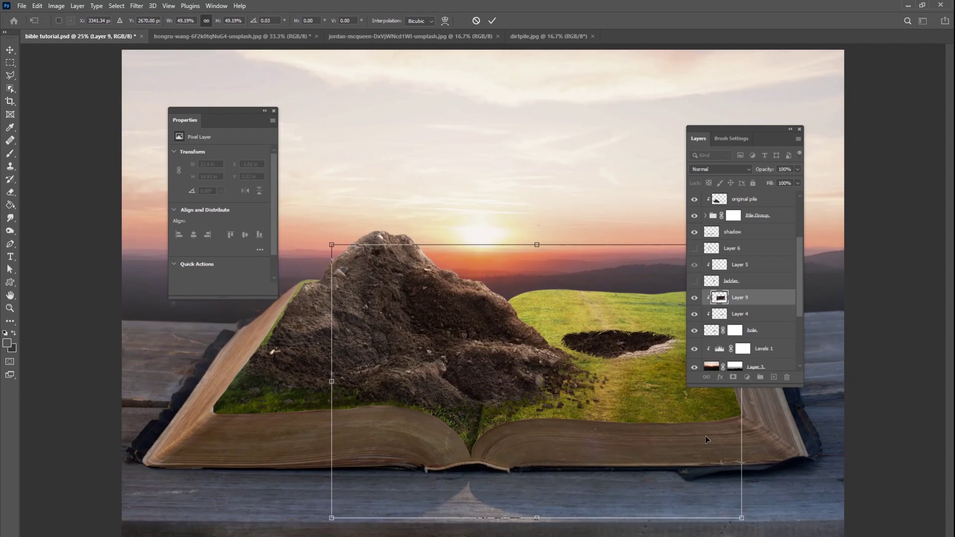
{"action": "left_click_drag", "start_coordinate": [637, 409], "coordinate": [710, 415]}
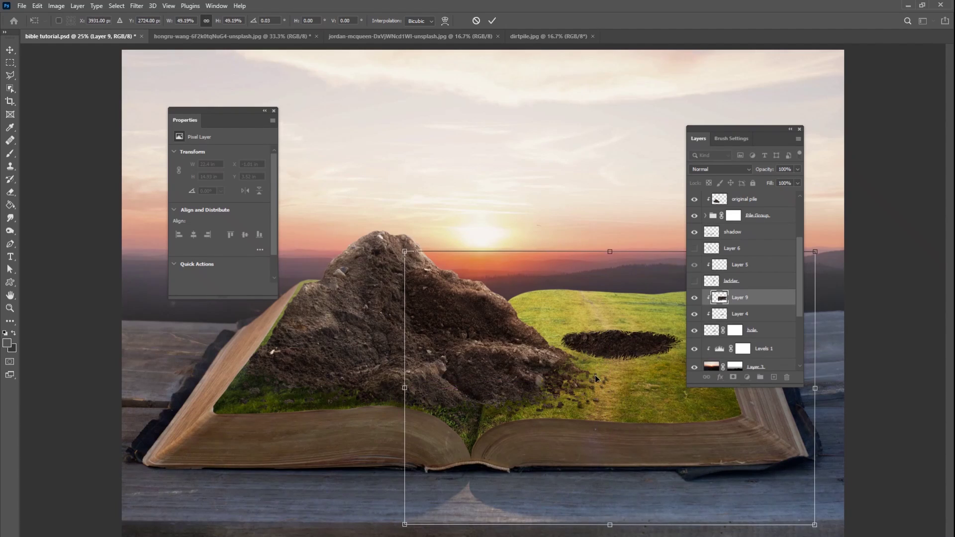
- Flatten the dirt photo vertically over the hole and pull its lower corners inward to give it a tapered perspective
{"action": "key", "text": "ctrl+plus"}
{"action": "key", "text": "ctrl+plus"}
{"action": "left_click_drag", "start_coordinate": [786, 444], "coordinate": [445, 377]}
{"action": "left_click_drag", "start_coordinate": [506, 390], "coordinate": [565, 386]}
{"action": "left_click_drag", "start_coordinate": [431, 125], "coordinate": [431, 328]}
{"action": "left_click_drag", "start_coordinate": [482, 429], "coordinate": [486, 301]}
{"action": "left_click_drag", "start_coordinate": [435, 200], "coordinate": [435, 223]}
{"action": "left_click_drag", "start_coordinate": [446, 321], "coordinate": [446, 284]}
{"action": "left_click_drag", "start_coordinate": [288, 438], "coordinate": [294, 443]}
{"action": "left_click_drag", "start_coordinate": [46, 507], "coordinate": [165, 502]}
{"action": "left_click_drag", "start_coordinate": [853, 513], "coordinate": [526, 502]}
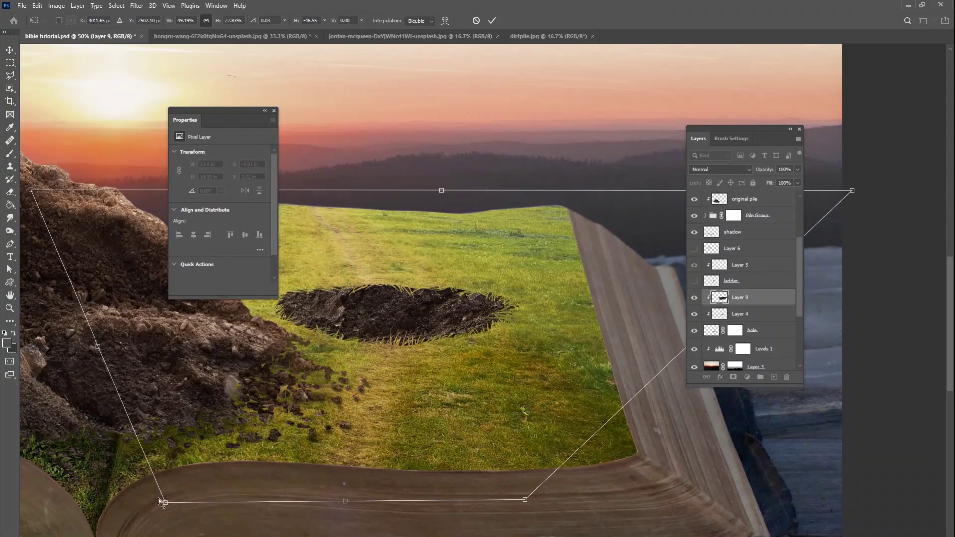
- Scale the tapered dirt photo to about 37% width and 22% height, and reposition it over the hole
{"action": "left_click_drag", "start_coordinate": [164, 503], "coordinate": [189, 477]}
{"action": "left_click_drag", "start_coordinate": [443, 421], "coordinate": [492, 379]}
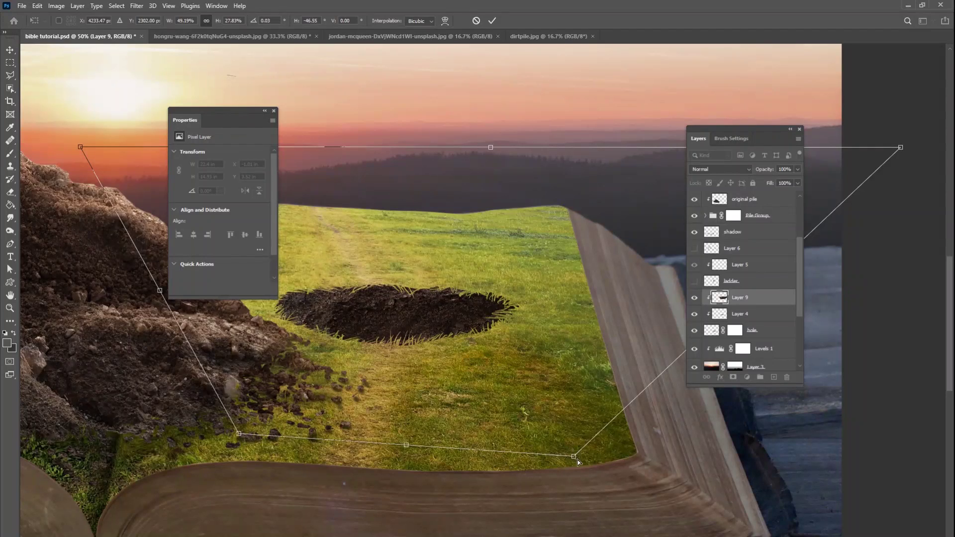
{"action": "left_click_drag", "start_coordinate": [575, 457], "coordinate": [563, 438]}
{"action": "left_click_drag", "start_coordinate": [553, 404], "coordinate": [519, 413]}
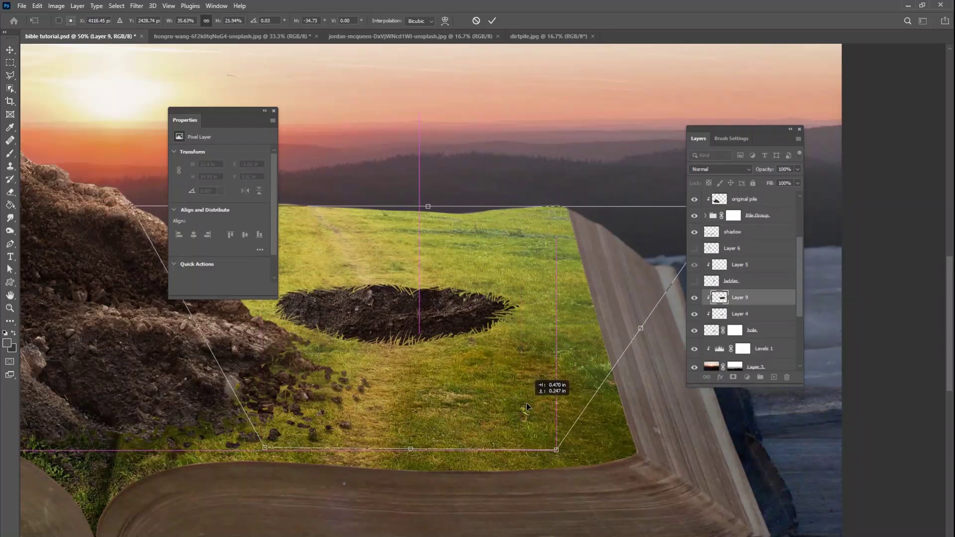
{"action": "mouse_move", "coordinate": [411, 446]}
{"action": "left_mouse_down"}
{"action": "mouse_move", "coordinate": [417, 490]}
{"action": "mouse_move", "coordinate": [433, 462]}
{"action": "mouse_move", "coordinate": [421, 458]}
{"action": "left_mouse_up"}
{"action": "left_click_drag", "start_coordinate": [463, 392], "coordinate": [464, 395]}
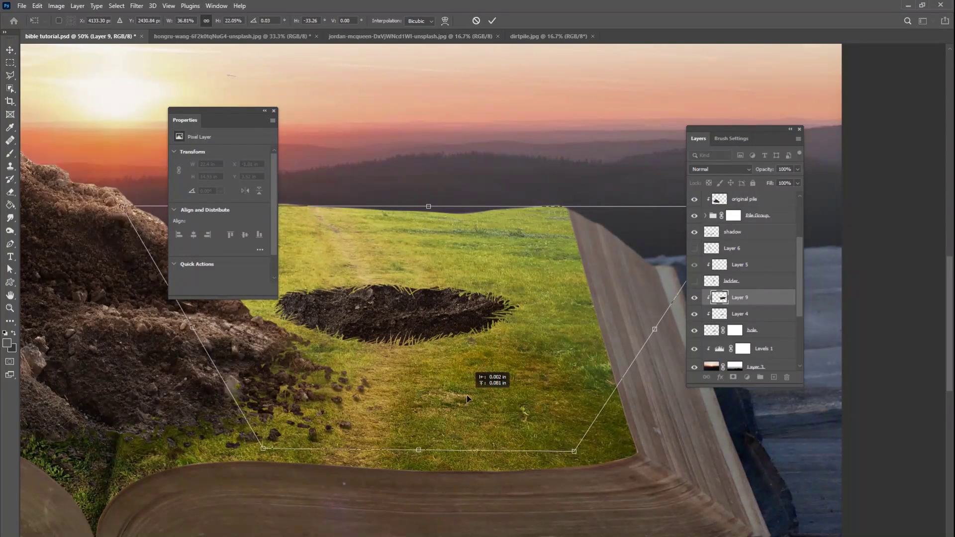
{"action": "mouse_move", "coordinate": [505, 484]}
{"action": "left_mouse_down"}
{"action": "mouse_move", "coordinate": [515, 486]}
{"action": "mouse_move", "coordinate": [507, 479]}
{"action": "left_mouse_up"}
{"action": "left_click_drag", "start_coordinate": [490, 386], "coordinate": [485, 393]}
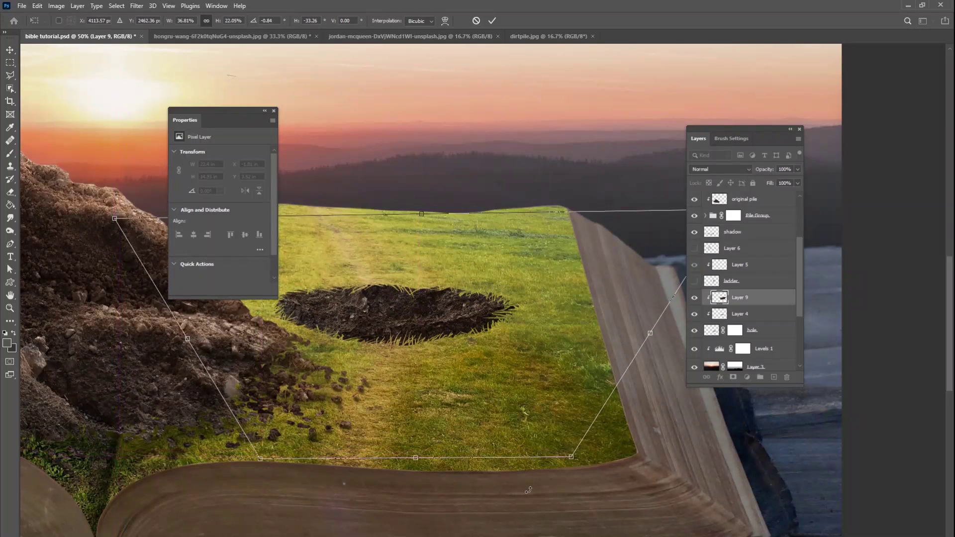
{"action": "left_click_drag", "start_coordinate": [526, 487], "coordinate": [525, 489]}
{"action": "left_click_drag", "start_coordinate": [475, 409], "coordinate": [473, 401]}
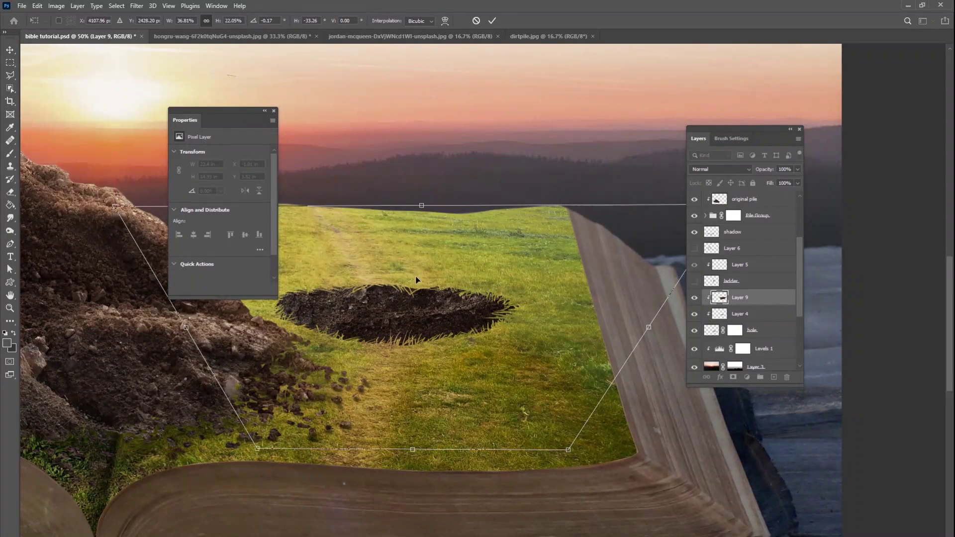
- Pull the dirt photo's lower corners closer together, rotate it about 1.9°, shift it upward and apply the transform
{"action": "left_click_drag", "start_coordinate": [257, 451], "coordinate": [343, 442]}
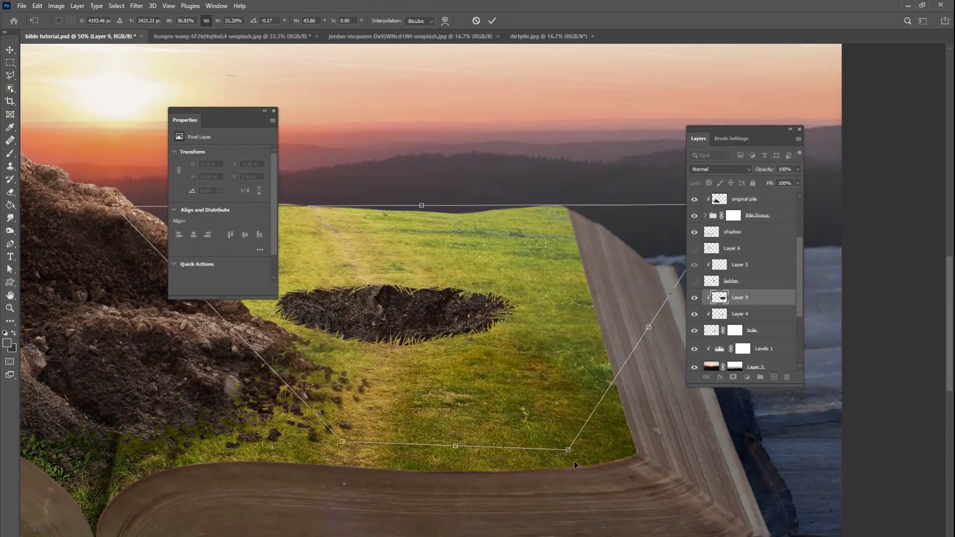
{"action": "left_click_drag", "start_coordinate": [568, 451], "coordinate": [536, 444]}
{"action": "left_click_drag", "start_coordinate": [513, 478], "coordinate": [516, 477]}
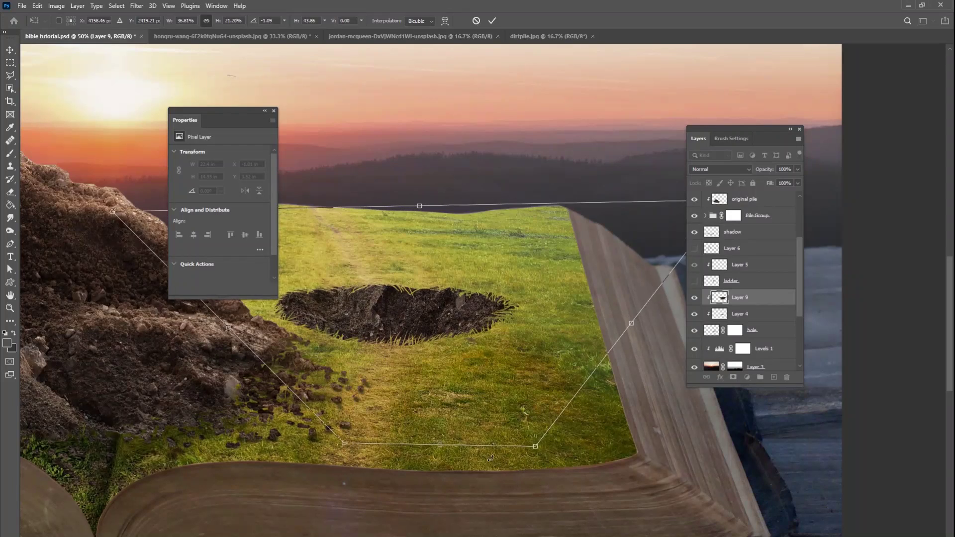
{"action": "mouse_move", "coordinate": [484, 409]}
{"action": "left_mouse_down"}
{"action": "mouse_move", "coordinate": [474, 394]}
{"action": "mouse_move", "coordinate": [483, 400]}
{"action": "left_mouse_up"}
{"action": "left_click_drag", "start_coordinate": [481, 474], "coordinate": [484, 396]}
{"action": "left_click", "coordinate": [492, 21]}
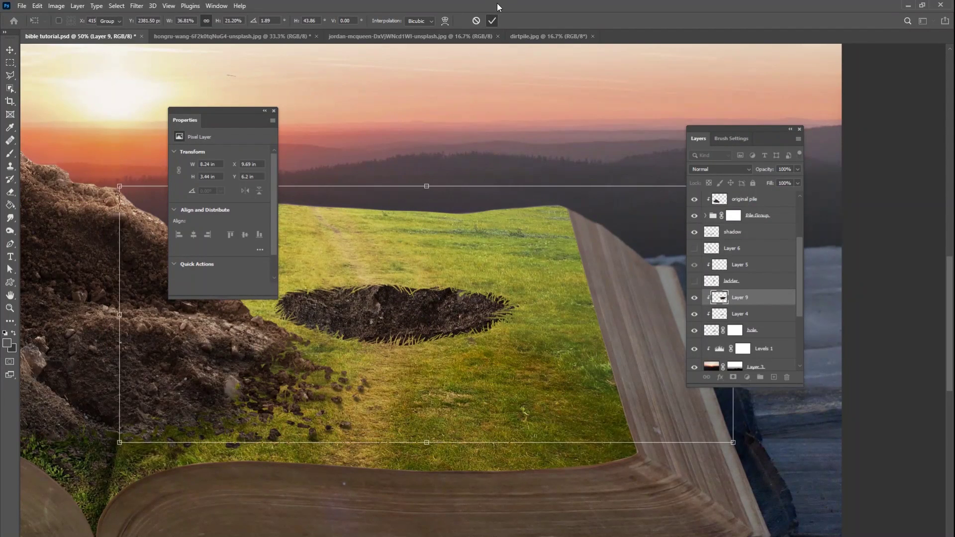
- Add a new clipped layer above Layer 9 and keep grey 575757 as the foreground colour
{"action": "key", "text": "ctrl+0"}
{"action": "key", "text": "ctrl+plus"}
{"action": "key", "text": "ctrl+plus"}
{"action": "key", "text": "ctrl+plus"}
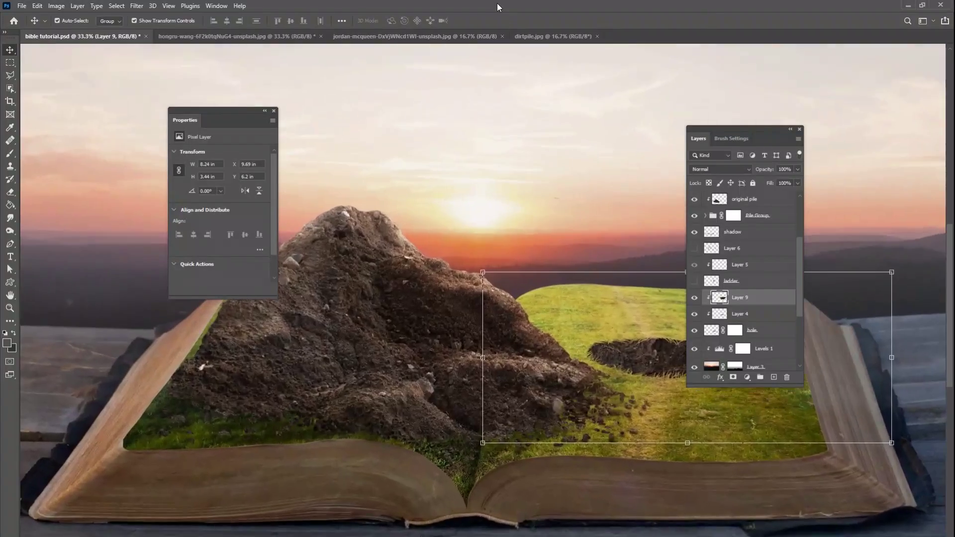
{"action": "left_click_drag", "start_coordinate": [476, 422], "coordinate": [249, 423]}
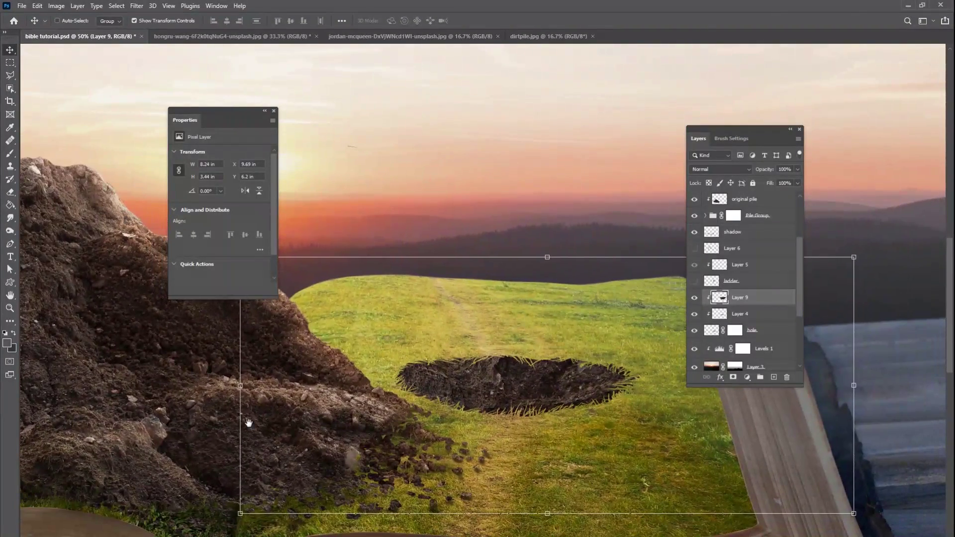
{"action": "left_click", "coordinate": [774, 377]}
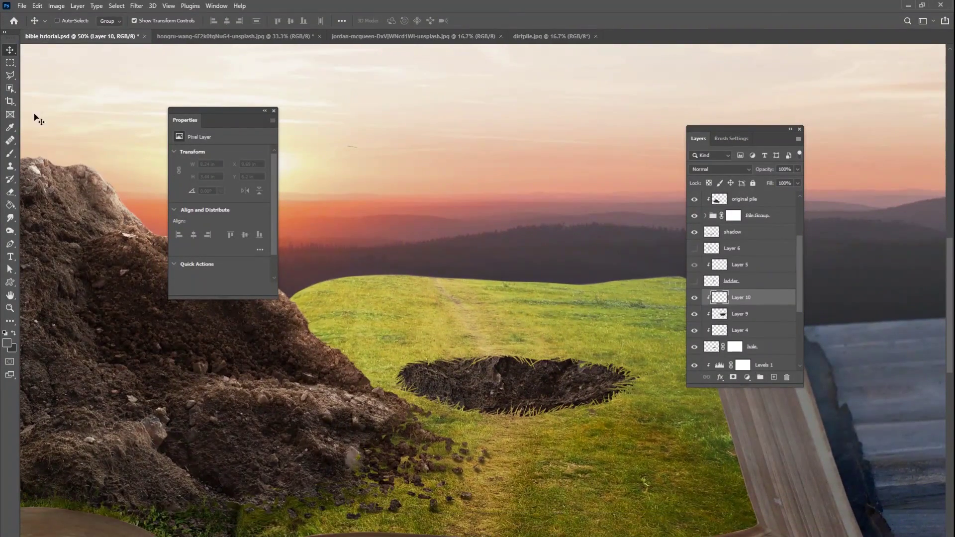
{"action": "left_click", "coordinate": [7, 342]}
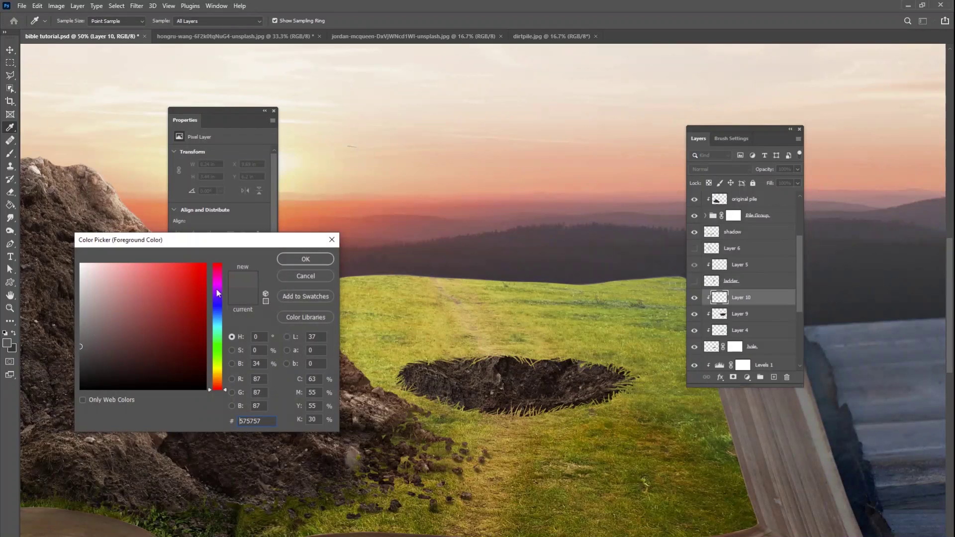
{"action": "key", "text": "Return"}
- Set up a soft 432 px brush at 4% flow and set the new layer's blend mode to Multiply
{"action": "left_click", "coordinate": [432, 20]}
{"action": "right_click", "coordinate": [574, 292]}
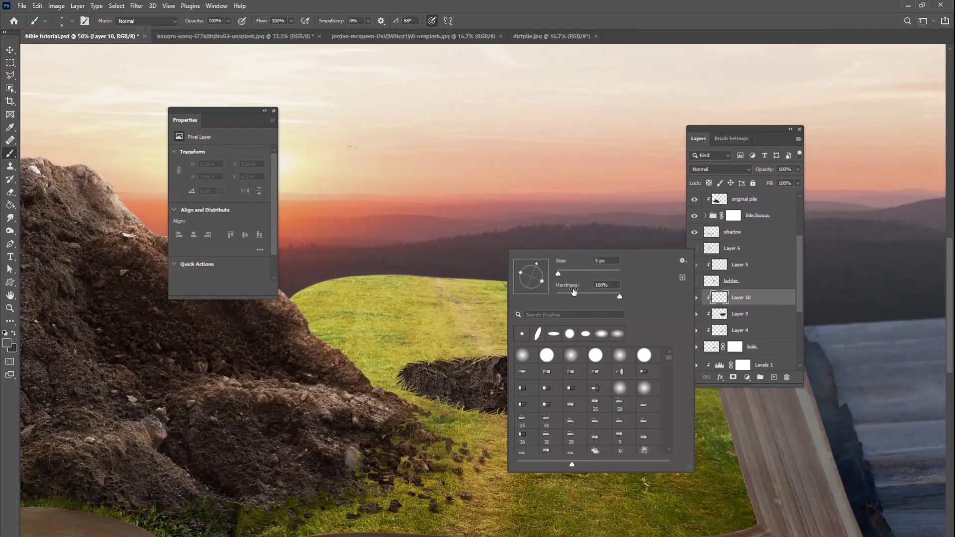
{"action": "left_click_drag", "start_coordinate": [613, 274], "coordinate": [611, 274]}
{"action": "left_click", "coordinate": [726, 171]}
{"action": "left_click", "coordinate": [708, 208]}
{"action": "left_click_drag", "start_coordinate": [292, 21], "coordinate": [240, 39]}
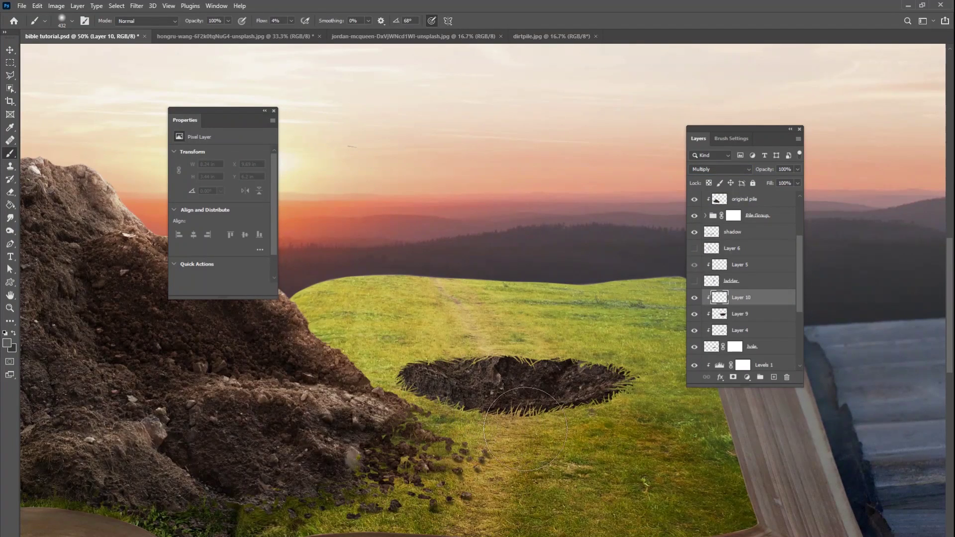
- Reduce the brush size to 322 px and softly shade the lower part of the hole on Layer 10
{"action": "right_click", "coordinate": [618, 381]}
{"action": "left_click_drag", "start_coordinate": [618, 381], "coordinate": [613, 381]}
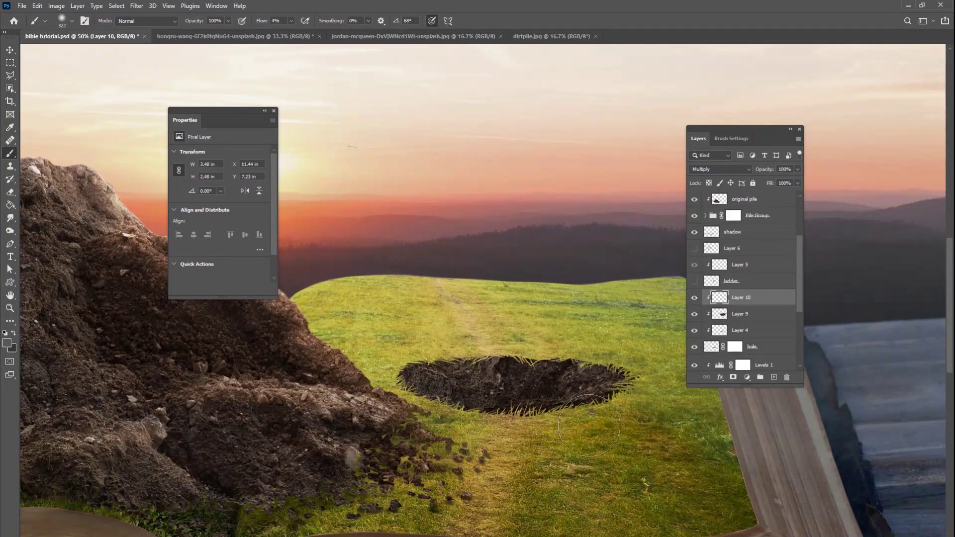
{"action": "mouse_move", "coordinate": [496, 414]}
{"action": "left_mouse_down"}
{"action": "mouse_move", "coordinate": [478, 423]}
{"action": "mouse_move", "coordinate": [516, 434]}
{"action": "mouse_move", "coordinate": [499, 417]}
{"action": "mouse_move", "coordinate": [583, 423]}
{"action": "mouse_move", "coordinate": [454, 426]}
{"action": "mouse_move", "coordinate": [535, 427]}
{"action": "left_mouse_up"}
- Shade the hole's rim and inner walls with a 136 px brush at 5% flow, and compare with Layer 10 hidden
{"action": "left_click", "coordinate": [292, 21]}
{"action": "right_click", "coordinate": [483, 370]}
{"action": "left_click_drag", "start_coordinate": [594, 381], "coordinate": [586, 381]}
{"action": "left_click", "coordinate": [453, 362]}
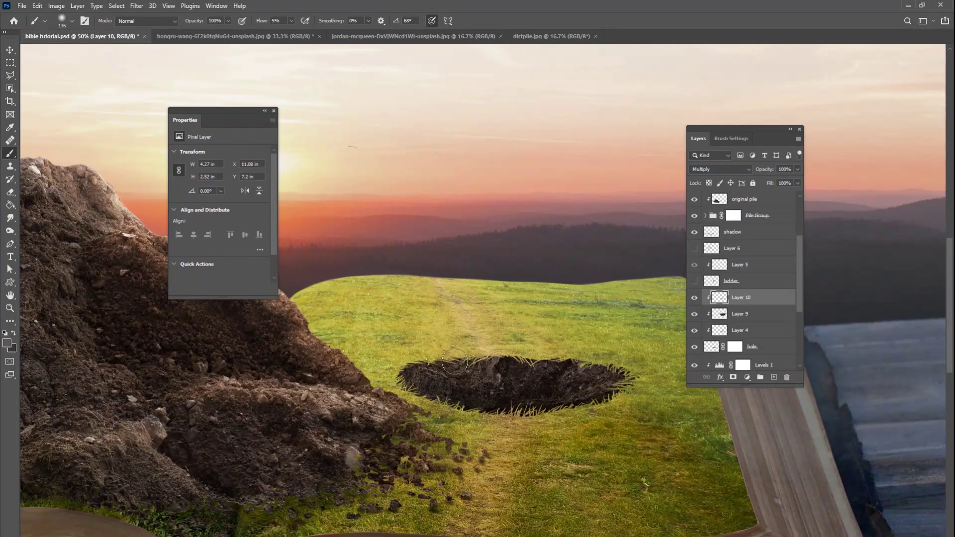
{"action": "mouse_move", "coordinate": [473, 349]}
{"action": "left_mouse_down"}
{"action": "mouse_move", "coordinate": [531, 344]}
{"action": "mouse_move", "coordinate": [445, 379]}
{"action": "mouse_move", "coordinate": [462, 357]}
{"action": "mouse_move", "coordinate": [406, 380]}
{"action": "mouse_move", "coordinate": [467, 353]}
{"action": "mouse_move", "coordinate": [547, 363]}
{"action": "left_mouse_up"}
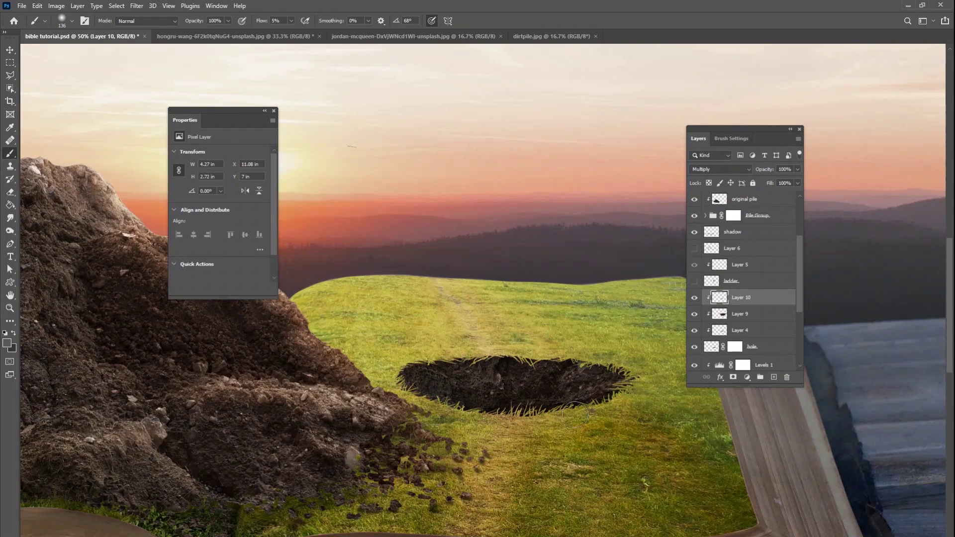
{"action": "mouse_move", "coordinate": [576, 415]}
{"action": "left_mouse_down"}
{"action": "mouse_move", "coordinate": [570, 371]}
{"action": "mouse_move", "coordinate": [523, 354]}
{"action": "mouse_move", "coordinate": [475, 361]}
{"action": "mouse_move", "coordinate": [518, 368]}
{"action": "mouse_move", "coordinate": [441, 372]}
{"action": "left_mouse_up"}
{"action": "mouse_move", "coordinate": [610, 404]}
{"action": "left_mouse_down"}
{"action": "mouse_move", "coordinate": [406, 392]}
{"action": "mouse_move", "coordinate": [515, 409]}
{"action": "mouse_move", "coordinate": [474, 394]}
{"action": "mouse_move", "coordinate": [596, 401]}
{"action": "mouse_move", "coordinate": [483, 398]}
{"action": "mouse_move", "coordinate": [532, 397]}
{"action": "left_mouse_up"}
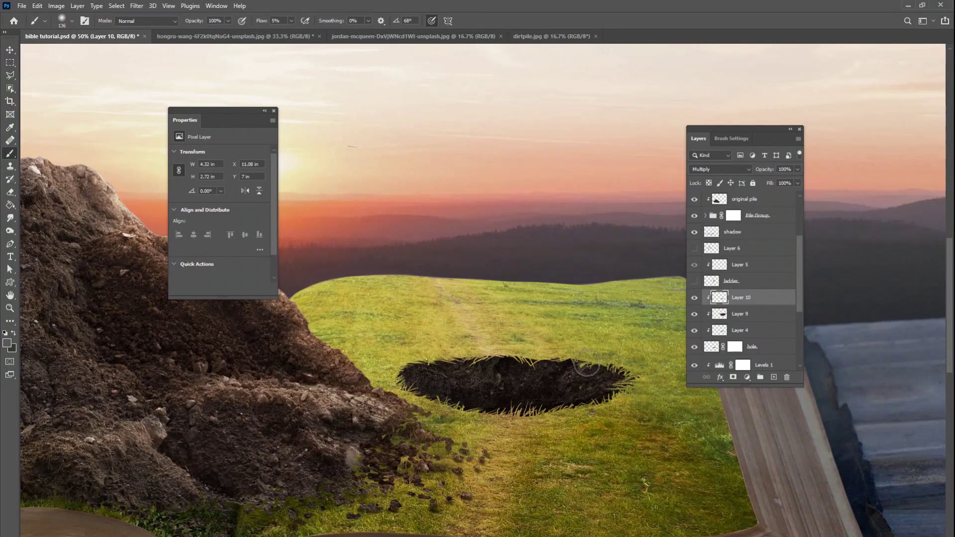
{"action": "left_click", "coordinate": [695, 298]}
{"action": "left_click", "coordinate": [695, 298]}
{"action": "left_click", "coordinate": [696, 299]}
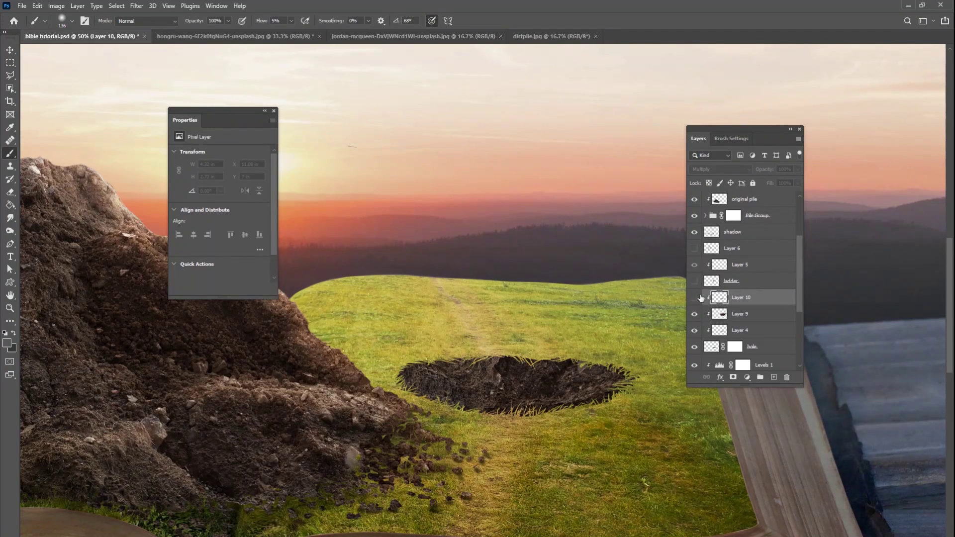
{"action": "left_click", "coordinate": [695, 298]}
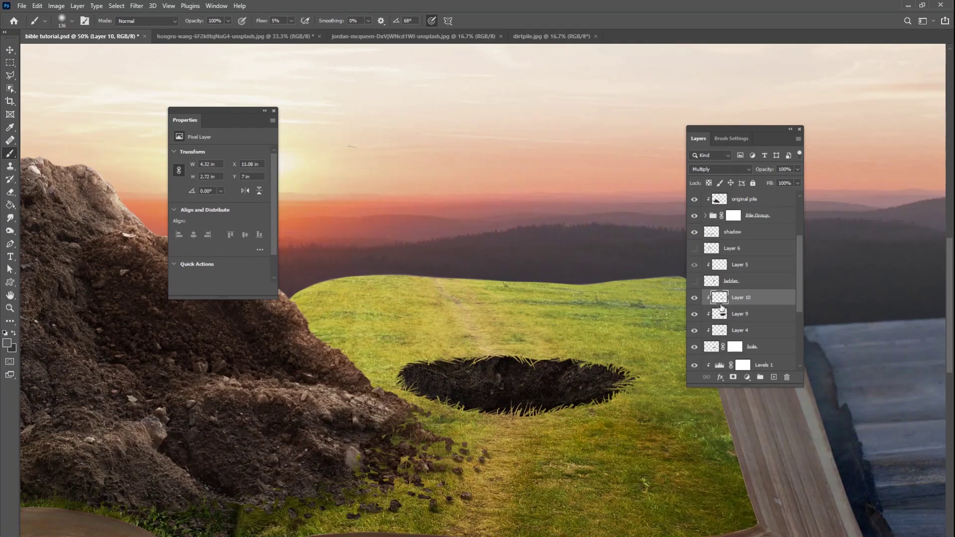
- Set the brush to 19% flow and 91 px, and darken the deepest part of the hole on Layer 10
{"action": "left_click", "coordinate": [292, 21]}
{"action": "left_click", "coordinate": [298, 34]}
{"action": "right_click", "coordinate": [567, 356]}
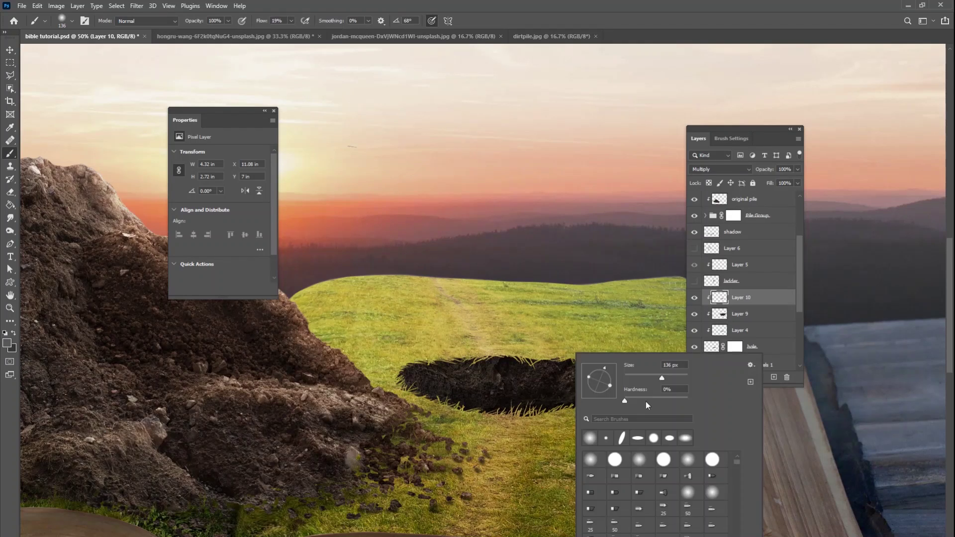
{"action": "left_click_drag", "start_coordinate": [653, 382], "coordinate": [653, 382]}
{"action": "left_click", "coordinate": [499, 392]}
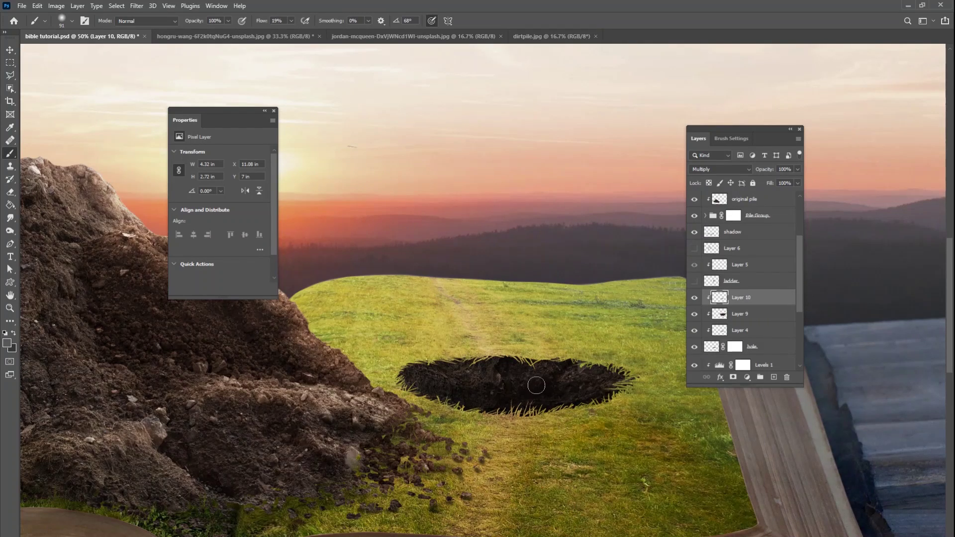
{"action": "mouse_move", "coordinate": [536, 386]}
{"action": "left_mouse_down"}
{"action": "mouse_move", "coordinate": [568, 379]}
{"action": "mouse_move", "coordinate": [477, 379]}
{"action": "mouse_move", "coordinate": [448, 401]}
{"action": "left_mouse_up"}
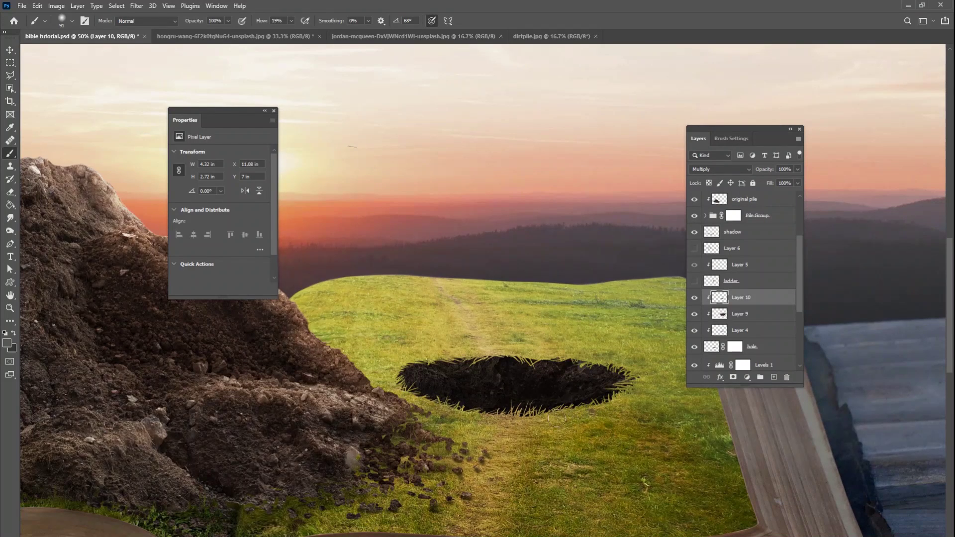
- Add a layer mask to Layer 10 and paint out shading along the hole's back wall to bring back dirt detail
{"action": "left_click", "coordinate": [733, 377]}
{"action": "mouse_move", "coordinate": [522, 367]}
{"action": "left_mouse_down"}
{"action": "mouse_move", "coordinate": [412, 366]}
{"action": "mouse_move", "coordinate": [478, 363]}
{"action": "mouse_move", "coordinate": [447, 376]}
{"action": "mouse_move", "coordinate": [550, 355]}
{"action": "mouse_move", "coordinate": [584, 367]}
{"action": "mouse_move", "coordinate": [522, 378]}
{"action": "mouse_move", "coordinate": [612, 367]}
{"action": "left_mouse_up"}
{"action": "left_click_drag", "start_coordinate": [519, 368], "coordinate": [522, 379]}
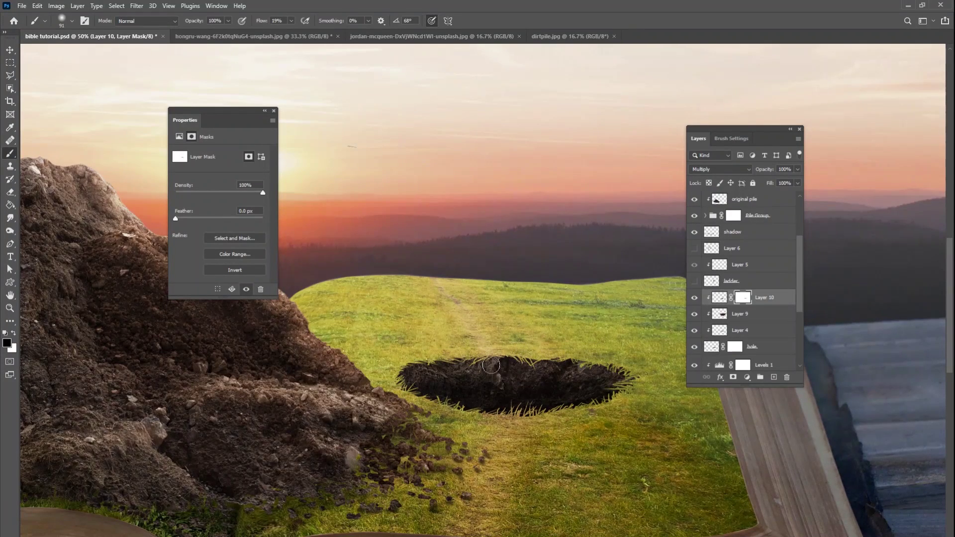
{"action": "mouse_move", "coordinate": [571, 358]}
{"action": "left_mouse_down"}
{"action": "mouse_move", "coordinate": [436, 383]}
{"action": "mouse_move", "coordinate": [534, 391]}
{"action": "mouse_move", "coordinate": [603, 375]}
{"action": "left_mouse_up"}
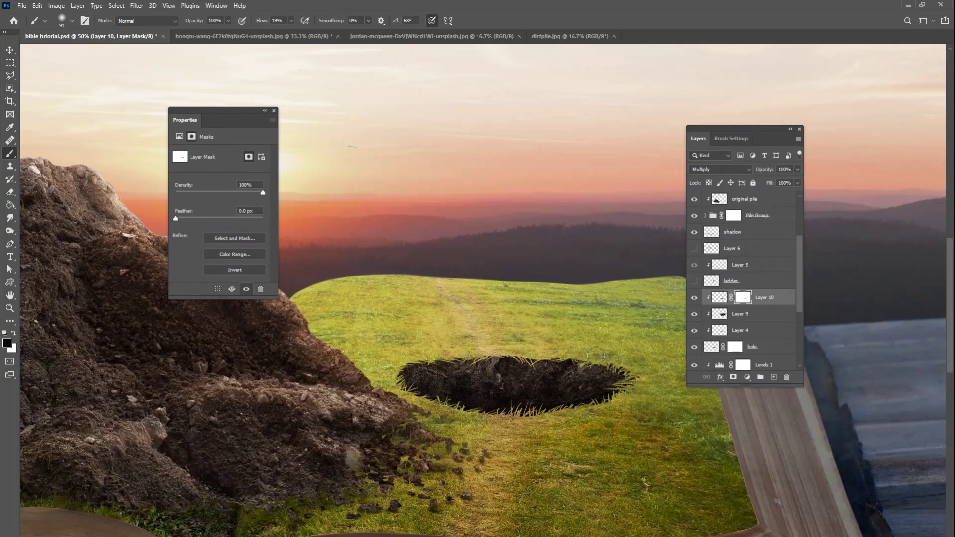
- Apply the layer mask on Layer 10 to its shading
{"action": "right_click", "coordinate": [754, 303]}
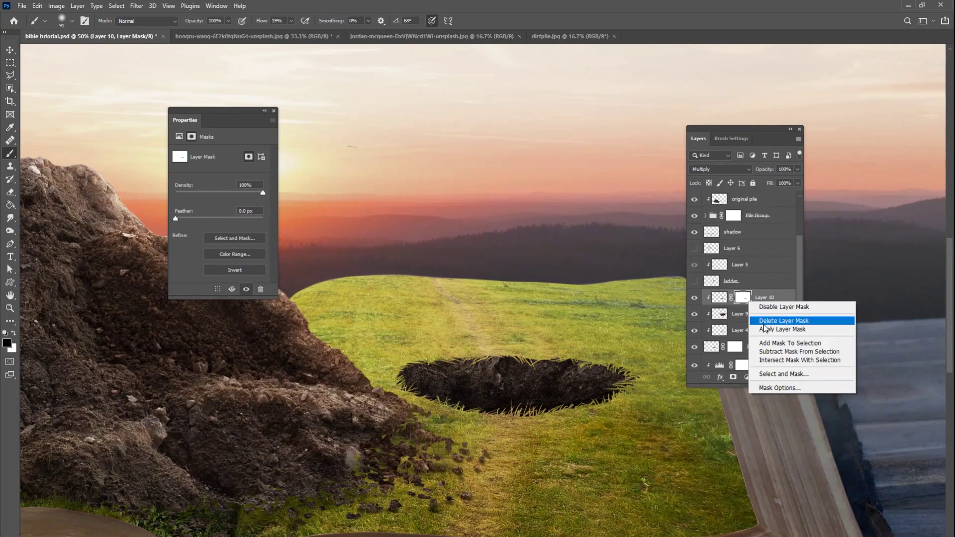
{"action": "left_click", "coordinate": [508, 388]}
{"action": "right_click", "coordinate": [746, 301]}
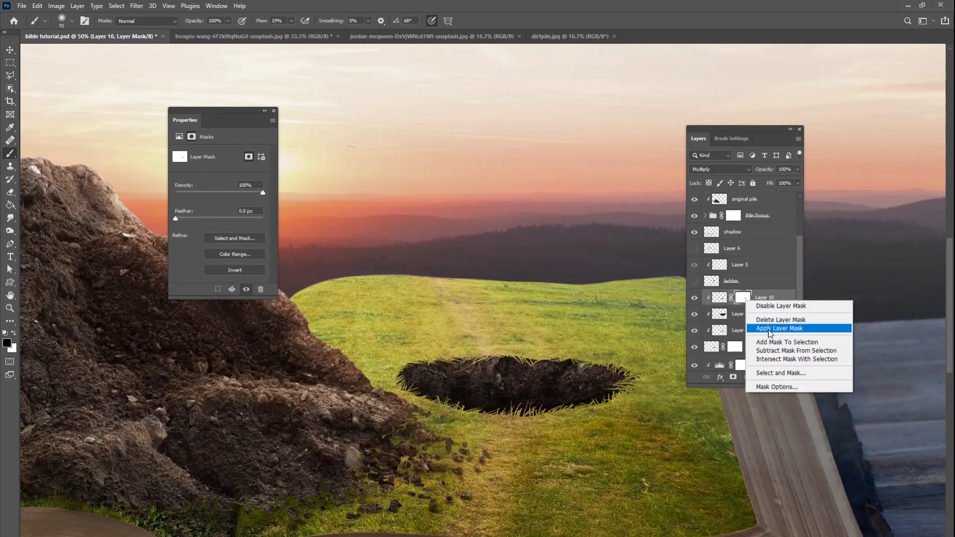
{"action": "left_click", "coordinate": [777, 324]}
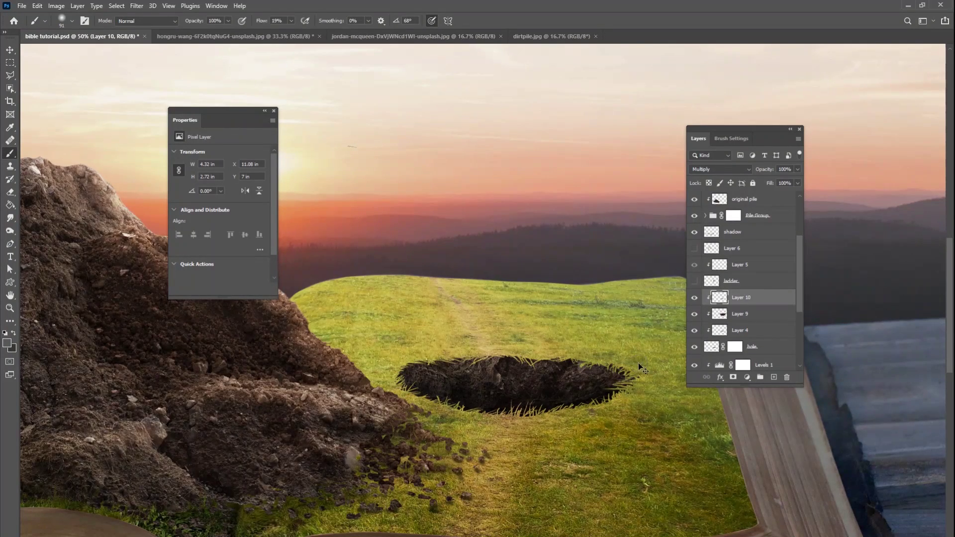
{"action": "key", "text": "ctrl+0"}
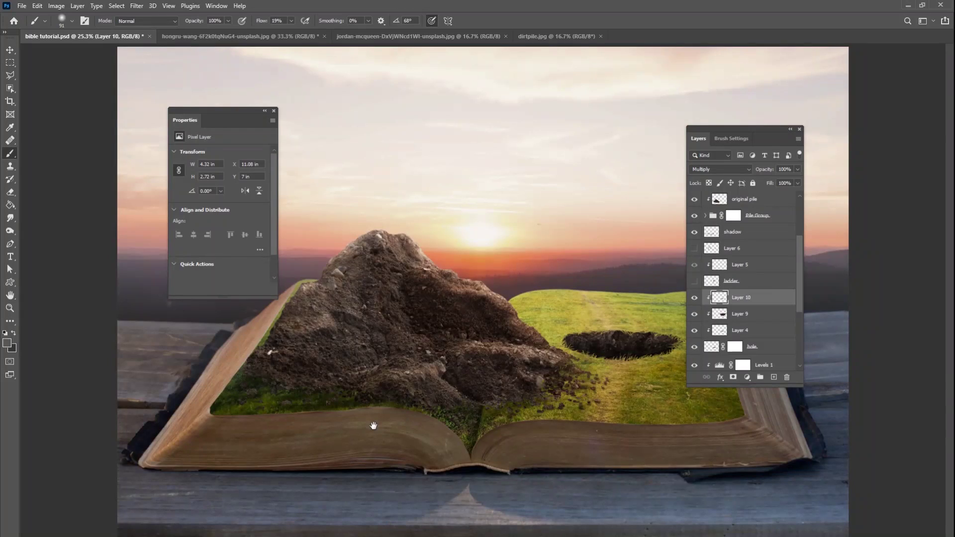
{"action": "key", "text": "ctrl+plus"}
{"action": "left_click_drag", "start_coordinate": [574, 382], "coordinate": [396, 450]}
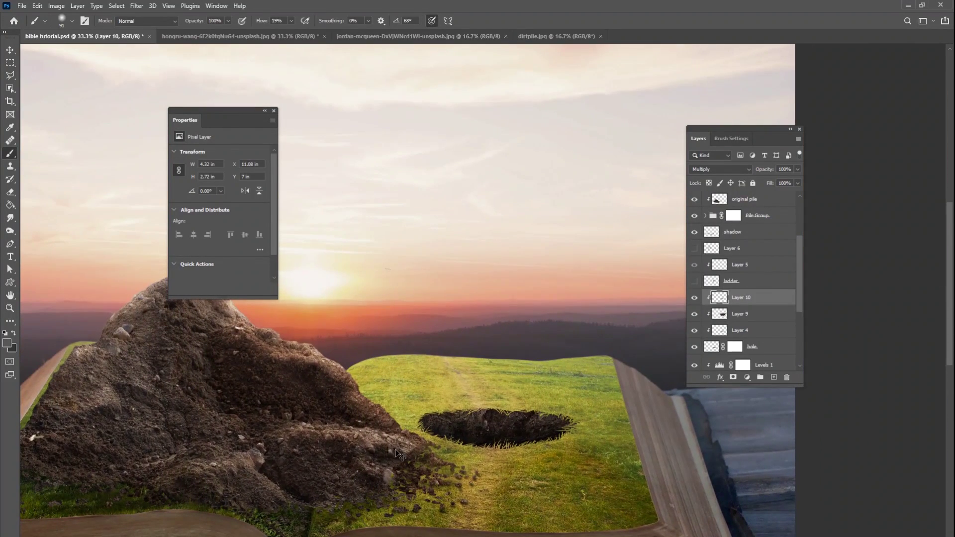
{"action": "key", "text": "ctrl+equal"}
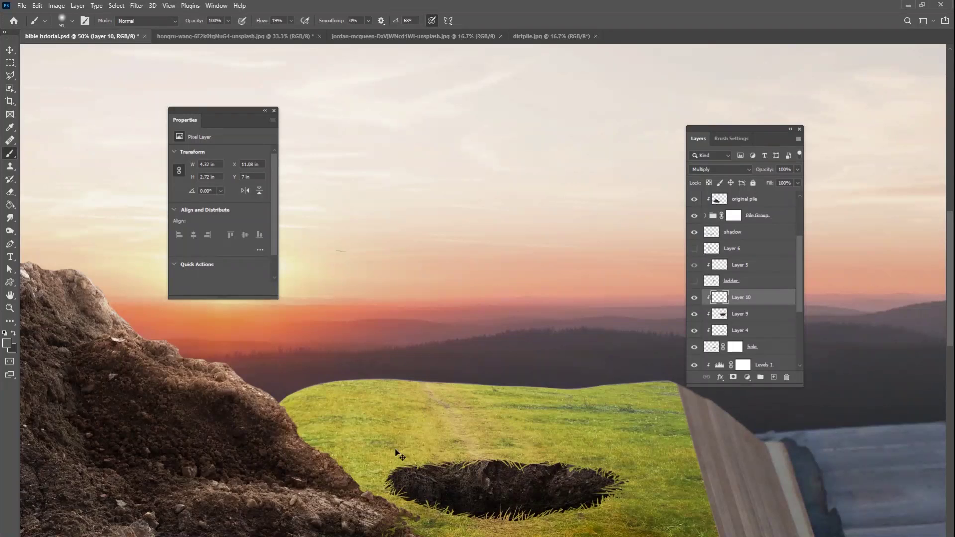
- Add a new layer above Layer 10, clip it to the hole, and set the foreground colour to white
{"action": "key", "text": "ctrl+equal"}
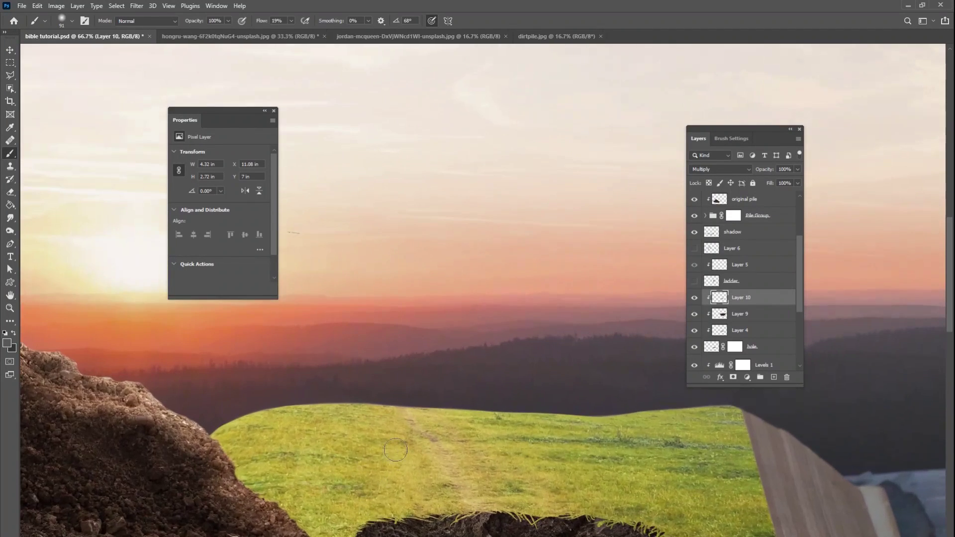
{"action": "left_click_drag", "start_coordinate": [396, 450], "coordinate": [396, 327]}
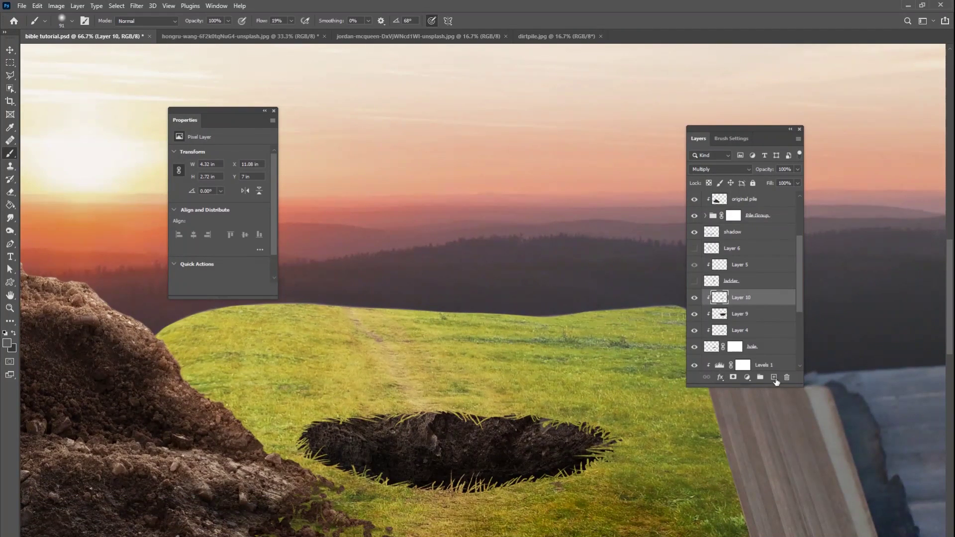
{"action": "left_click", "coordinate": [695, 298]}
{"action": "left_click", "coordinate": [695, 298]}
{"action": "left_click", "coordinate": [774, 378]}
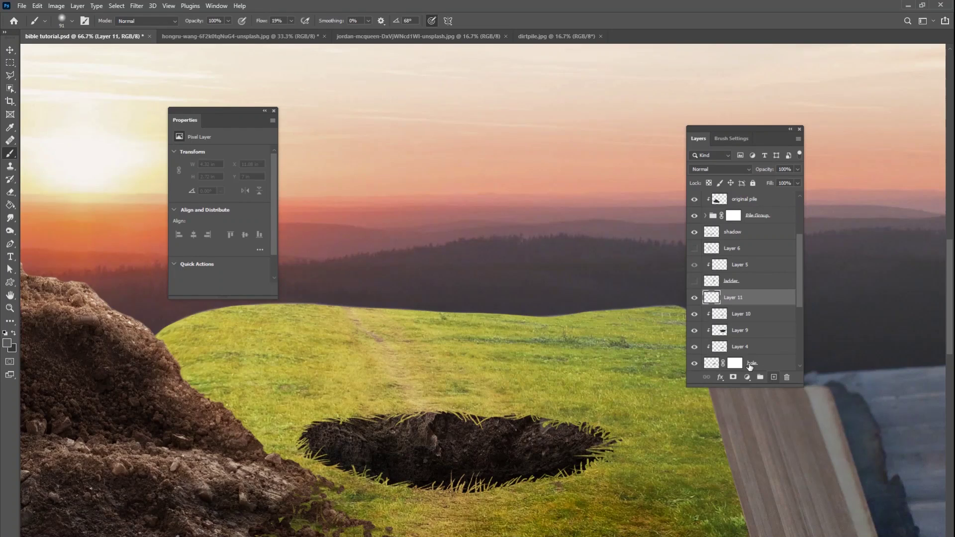
{"action": "key", "text": "ctrl+alt+g"}
{"action": "left_click", "coordinate": [7, 347]}
{"action": "left_click", "coordinate": [82, 255]}
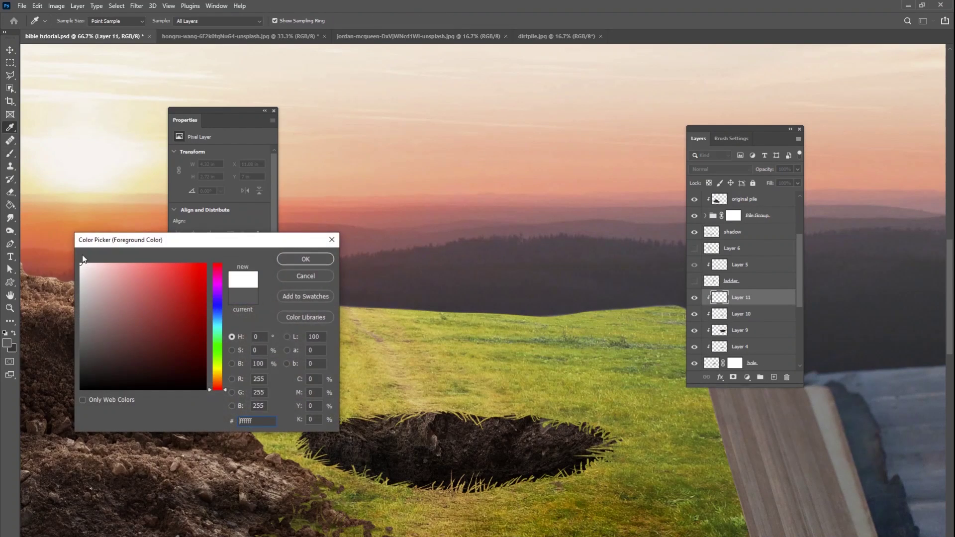
{"action": "left_click", "coordinate": [305, 260]}
- Paint a soft white highlight on the hole's right inner wall and set the layer's blend mode to Soft Light
{"action": "left_click_drag", "start_coordinate": [572, 438], "coordinate": [591, 446]}
{"action": "left_click", "coordinate": [729, 169]}
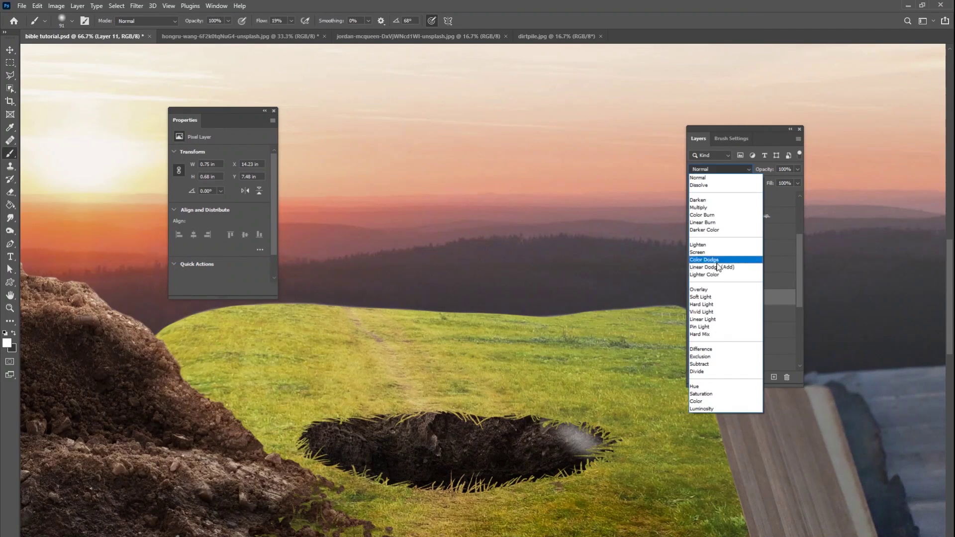
{"action": "left_click", "coordinate": [711, 296]}
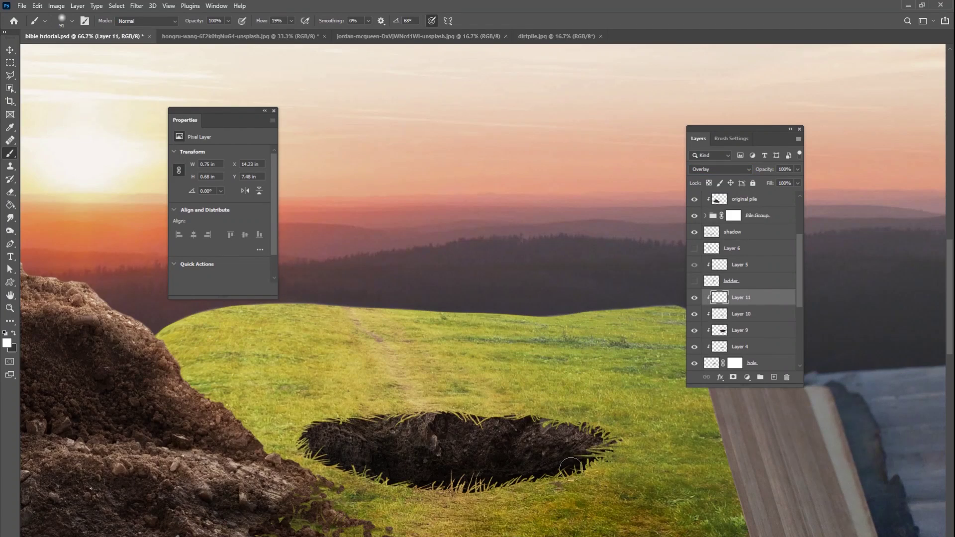
{"action": "left_click", "coordinate": [720, 169]}
{"action": "left_click", "coordinate": [712, 303]}
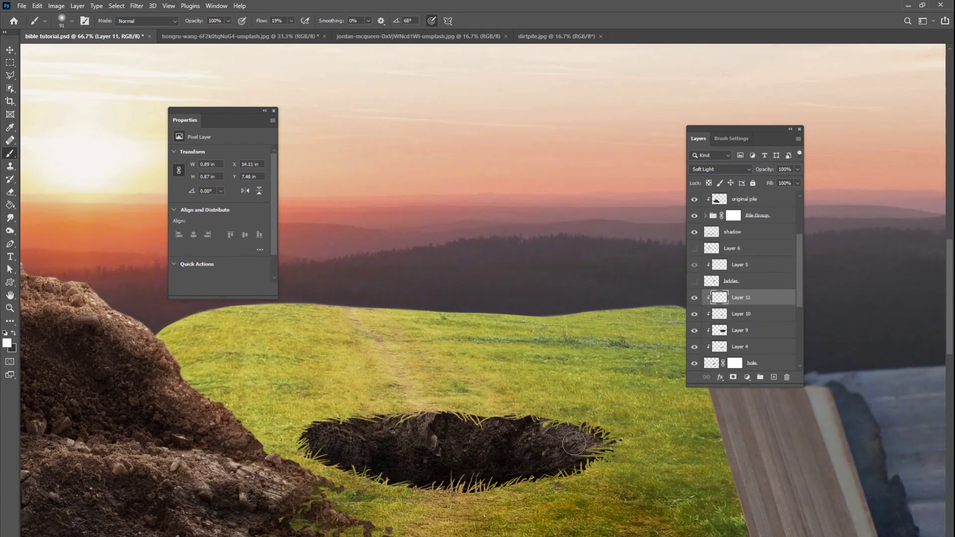
- Brush more light onto the hole's right wall and darken its inner left and middle areas with a 180 px black brush
{"action": "left_click_drag", "start_coordinate": [544, 453], "coordinate": [599, 461]}
{"action": "mouse_move", "coordinate": [509, 427]}
{"action": "left_mouse_down"}
{"action": "mouse_move", "coordinate": [554, 430]}
{"action": "mouse_move", "coordinate": [579, 448]}
{"action": "mouse_move", "coordinate": [553, 474]}
{"action": "left_mouse_up"}
{"action": "right_click", "coordinate": [579, 464]}
{"action": "mouse_move", "coordinate": [489, 395]}
{"action": "left_mouse_down"}
{"action": "mouse_move", "coordinate": [540, 455]}
{"action": "mouse_move", "coordinate": [511, 474]}
{"action": "left_mouse_up"}
{"action": "left_click", "coordinate": [467, 463], "text": "alt"}
{"action": "mouse_move", "coordinate": [338, 448]}
{"action": "left_mouse_down"}
{"action": "mouse_move", "coordinate": [398, 464]}
{"action": "mouse_move", "coordinate": [392, 432]}
{"action": "mouse_move", "coordinate": [507, 449]}
{"action": "mouse_move", "coordinate": [560, 480]}
{"action": "mouse_move", "coordinate": [535, 459]}
{"action": "mouse_move", "coordinate": [568, 425]}
{"action": "mouse_move", "coordinate": [553, 438]}
{"action": "left_mouse_up"}
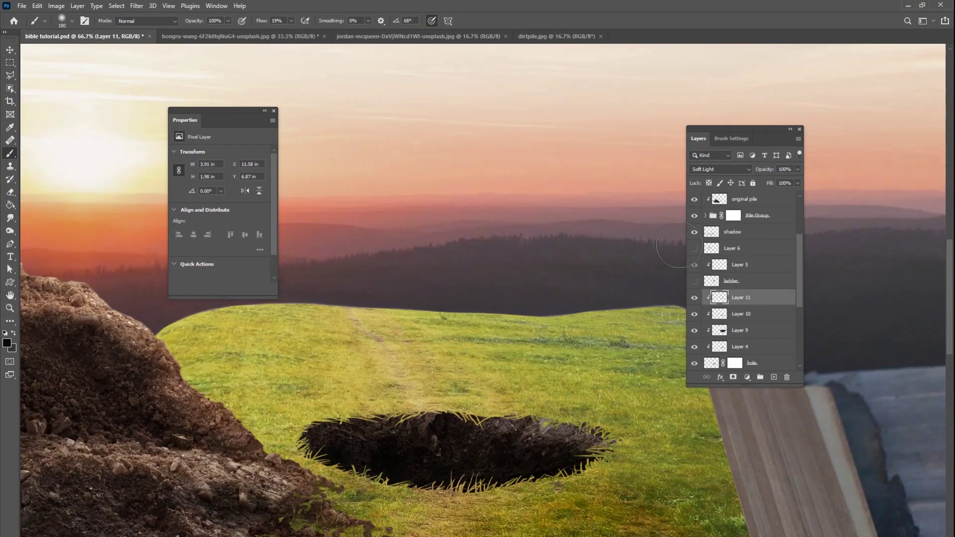
- Compare the hole with Layer 11 hidden and set that layer's opacity to 51%
{"action": "left_click", "coordinate": [694, 298]}
{"action": "left_click", "coordinate": [695, 298]}
{"action": "left_click_drag", "start_coordinate": [777, 183], "coordinate": [767, 175]}
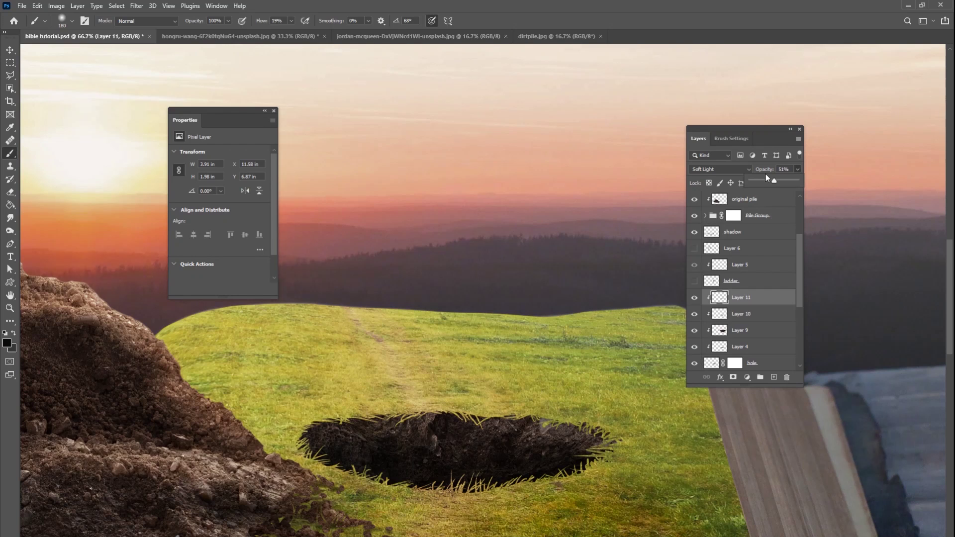
- Examine how the shaded hole blends into the whole book composite
{"action": "key", "text": "ctrl+minus"}
{"action": "key", "text": "ctrl+minus"}
{"action": "key", "text": "ctrl+minus"}
{"action": "key", "text": "ctrl+minus"}
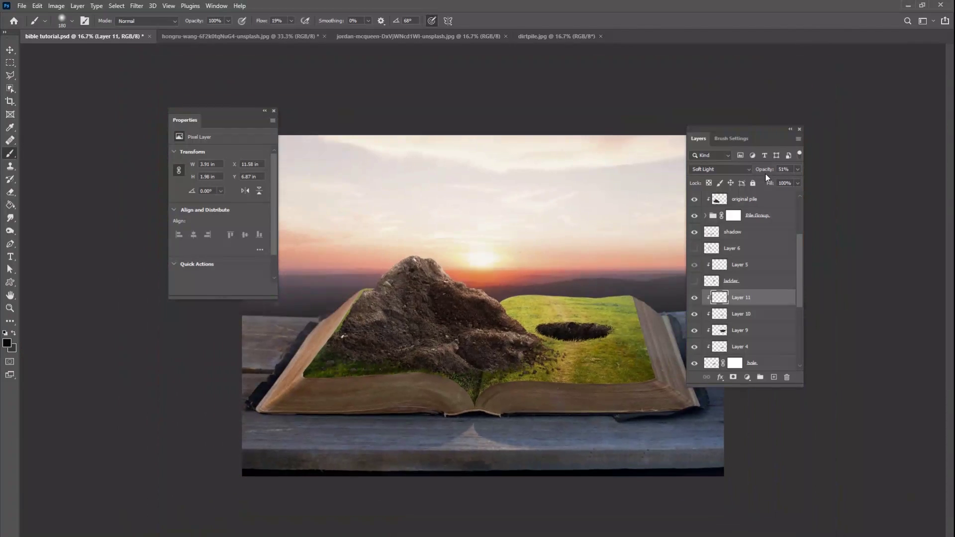
{"action": "key", "text": "ctrl+minus"}
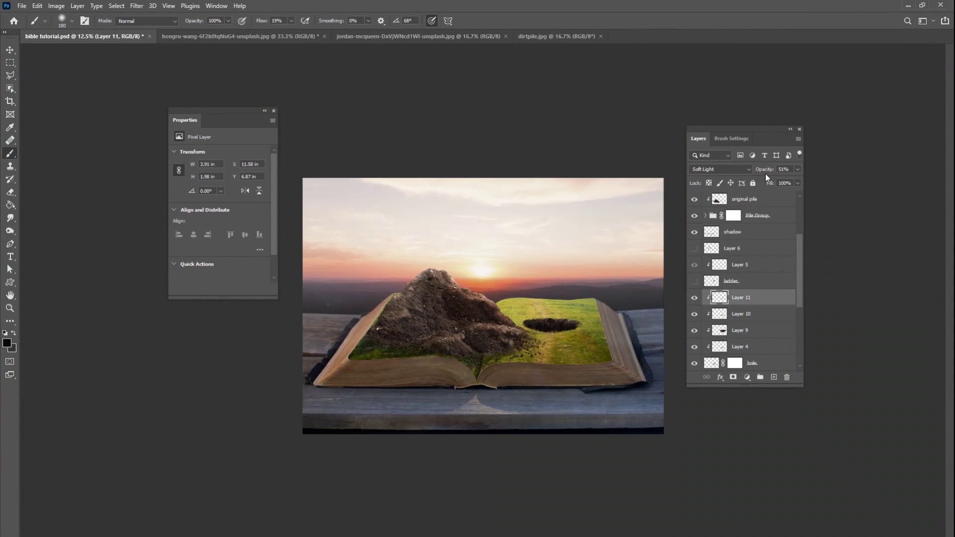
{"action": "key", "text": "ctrl+plus"}
{"action": "key", "text": "ctrl+plus"}
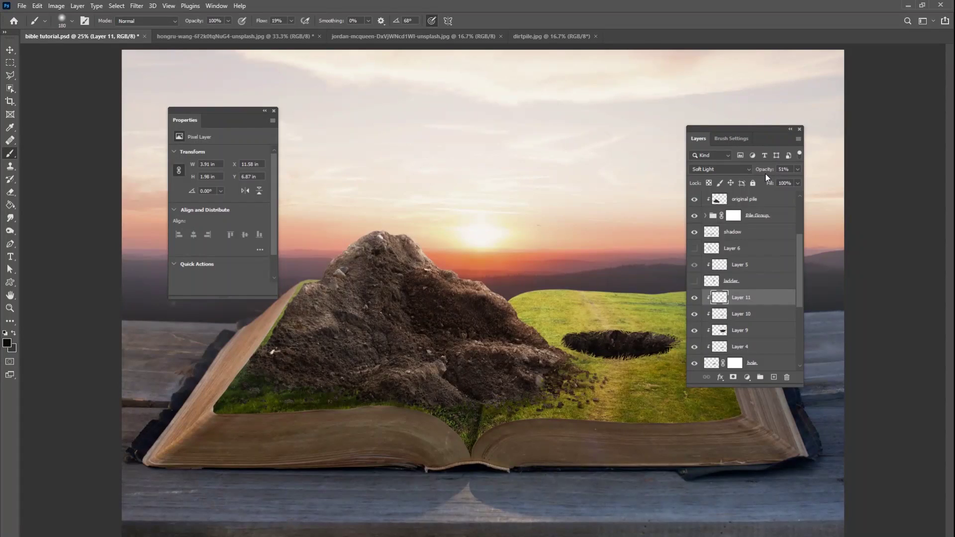
{"action": "key", "text": "ctrl+plus"}
{"action": "key", "text": "ctrl+minus"}
{"action": "key", "text": "ctrl+plus"}
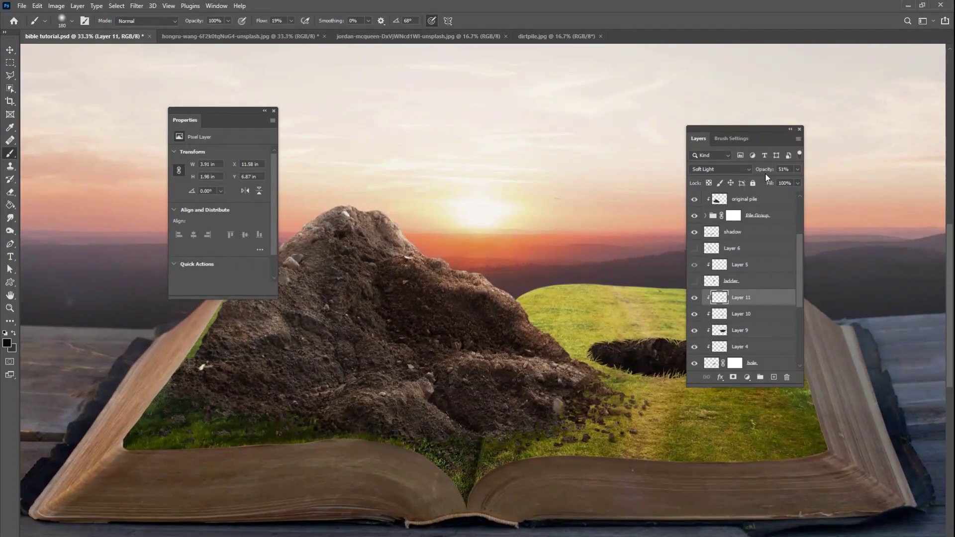
- Preview the rough ladder sketch over the hole, and delete the ladder layer together with its clipped Layer 5
{"action": "mouse_move", "coordinate": [517, 387]}
{"action": "left_mouse_down"}
{"action": "mouse_move", "coordinate": [438, 471]}
{"action": "mouse_move", "coordinate": [520, 413]}
{"action": "mouse_move", "coordinate": [465, 455]}
{"action": "mouse_move", "coordinate": [328, 472]}
{"action": "mouse_move", "coordinate": [321, 483]}
{"action": "left_mouse_up"}
{"action": "key", "text": "ctrl+plus"}
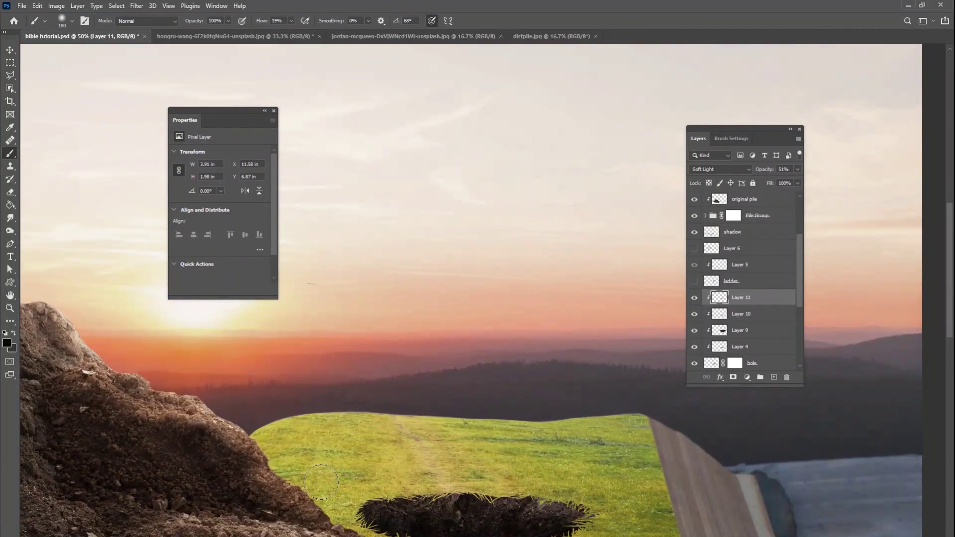
{"action": "key", "text": "ctrl+plus"}
{"action": "left_click_drag", "start_coordinate": [491, 443], "coordinate": [594, 260]}
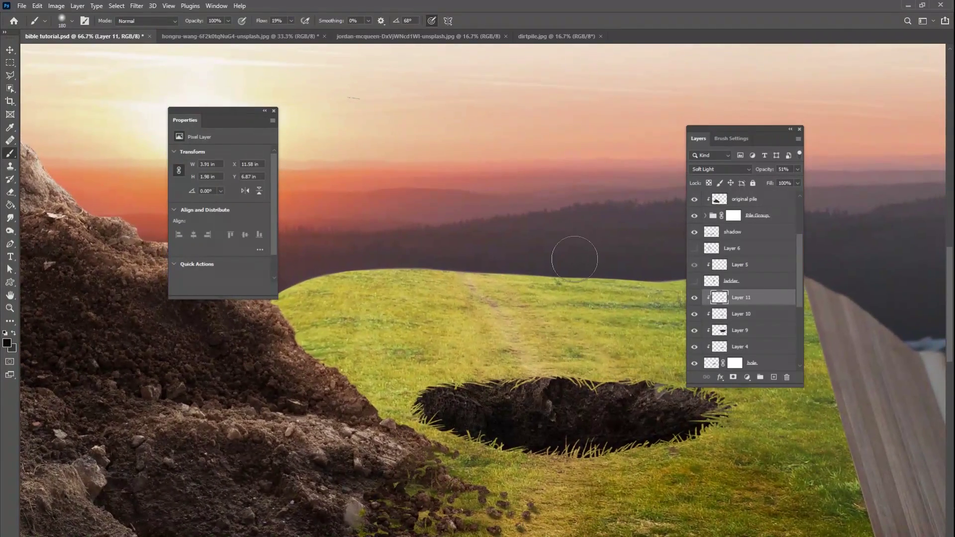
{"action": "left_click", "coordinate": [695, 282]}
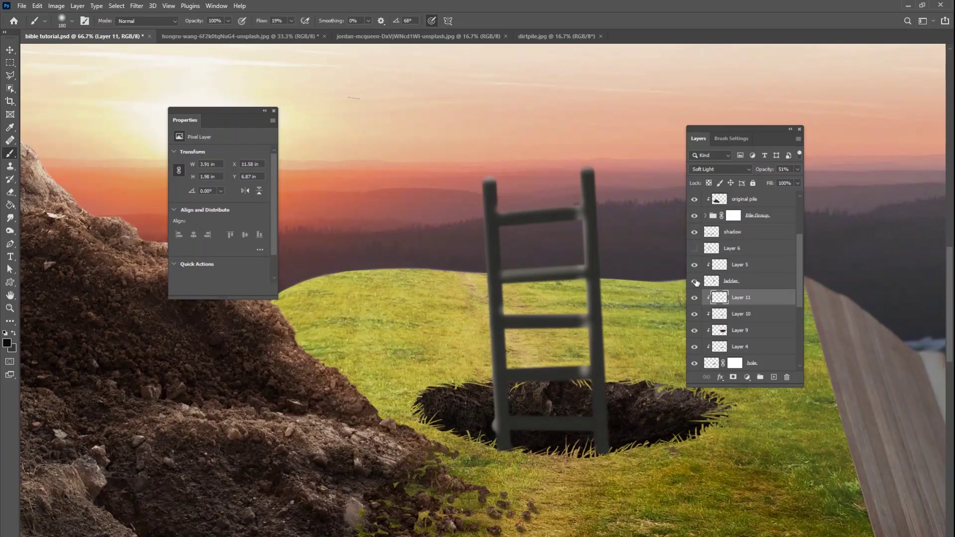
{"action": "left_click", "coordinate": [696, 282]}
{"action": "left_click", "coordinate": [759, 263]}
{"action": "left_click", "coordinate": [694, 282]}
{"action": "left_click", "coordinate": [695, 282]}
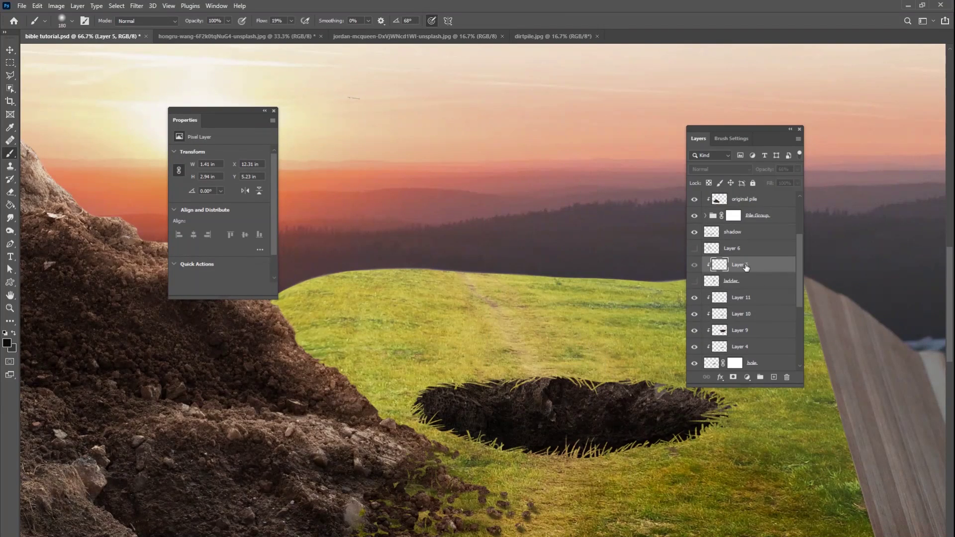
{"action": "left_click", "coordinate": [787, 379]}
{"action": "left_click", "coordinate": [788, 378]}
- Add a new layer and select a narrow vertical strip about 0.08 by 3.2 in reaching down into the hole
{"action": "left_click", "coordinate": [774, 378]}
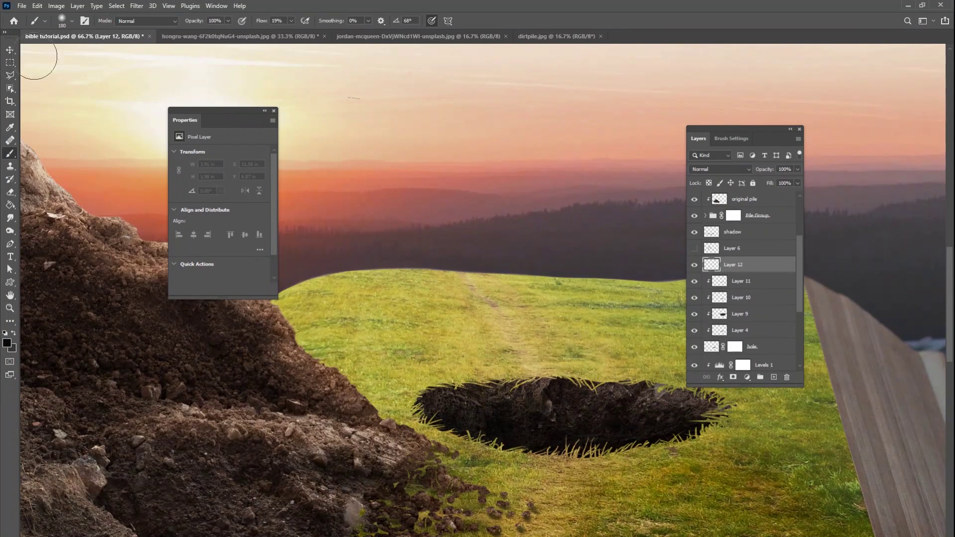
{"action": "key", "text": "m"}
{"action": "left_click_drag", "start_coordinate": [497, 160], "coordinate": [529, 459]}
- Fill the strip with a brown sampled from the dirt pile using the Paint Bucket, and deselect
{"action": "left_click_drag", "start_coordinate": [10, 205], "coordinate": [29, 216]}
{"action": "left_click", "coordinate": [7, 344]}
{"action": "left_click", "coordinate": [344, 438]}
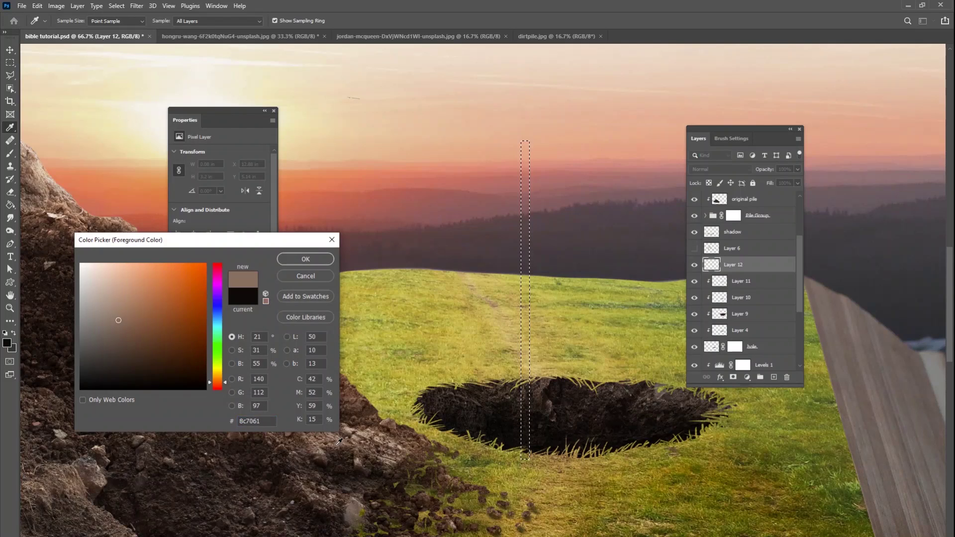
{"action": "left_click", "coordinate": [315, 258]}
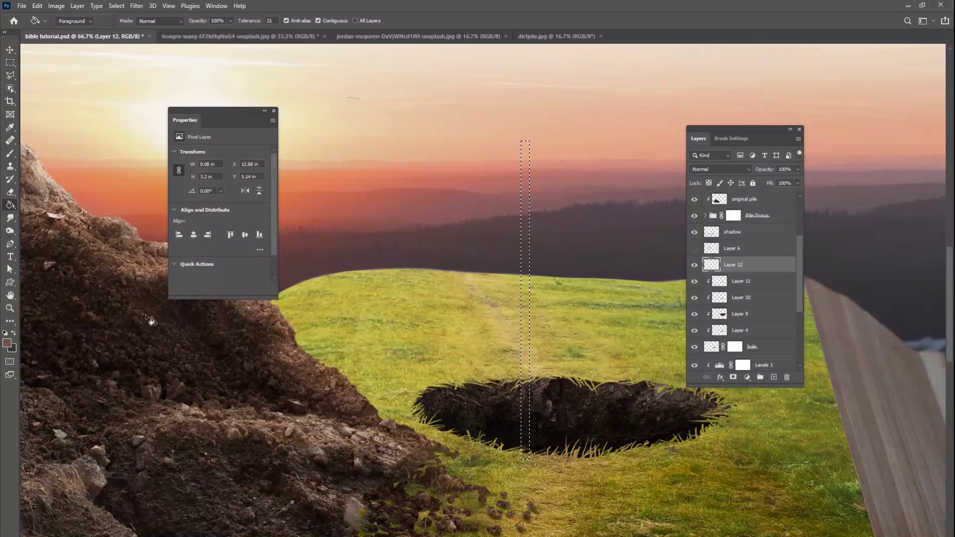
{"action": "left_click", "coordinate": [525, 237]}
{"action": "left_click", "coordinate": [116, 6]}
{"action": "left_click", "coordinate": [130, 26]}
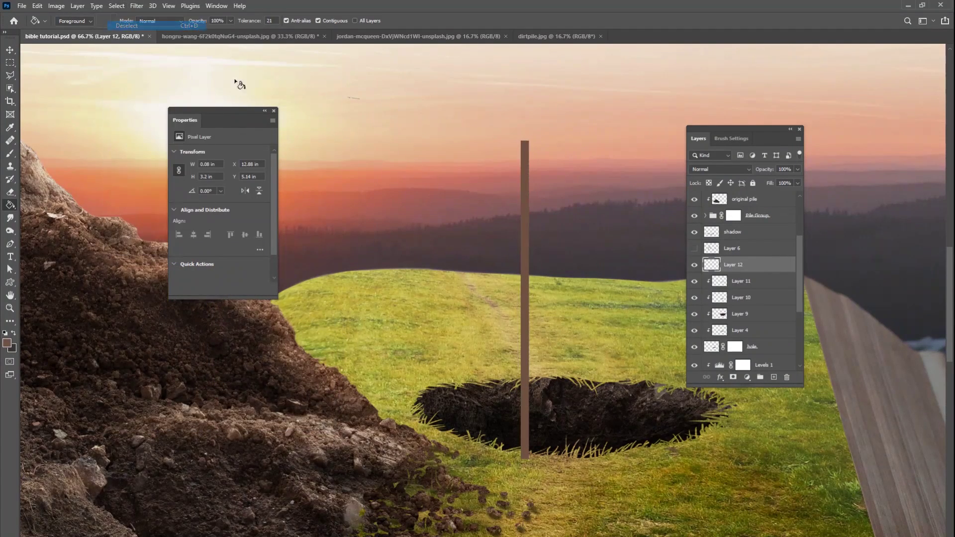
- Nudge the brown pole into place and position a duplicate of it to the right as the second ladder rail
{"action": "left_click", "coordinate": [10, 50]}
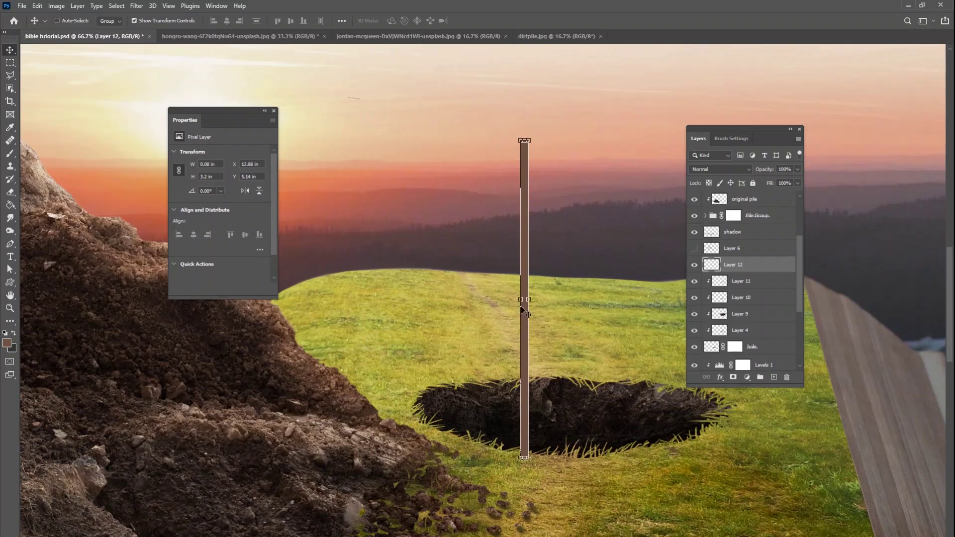
{"action": "left_click_drag", "start_coordinate": [521, 295], "coordinate": [521, 294]}
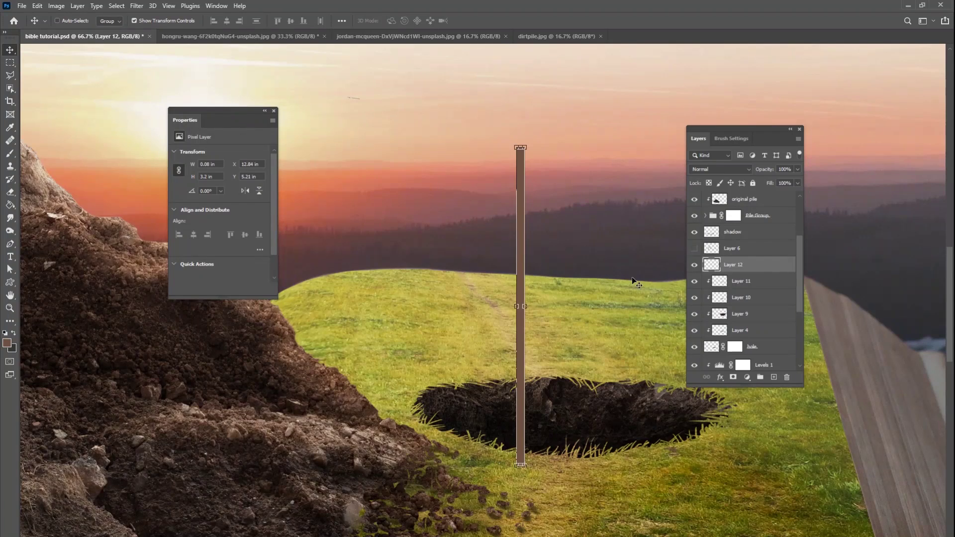
{"action": "key", "text": "ctrl+j"}
{"action": "left_click_drag", "start_coordinate": [521, 273], "coordinate": [590, 263]}
- Shift both ladder rails together slightly to the right over the hole, and select only the Layer 12 copy
{"action": "left_click", "coordinate": [734, 281], "text": "shift"}
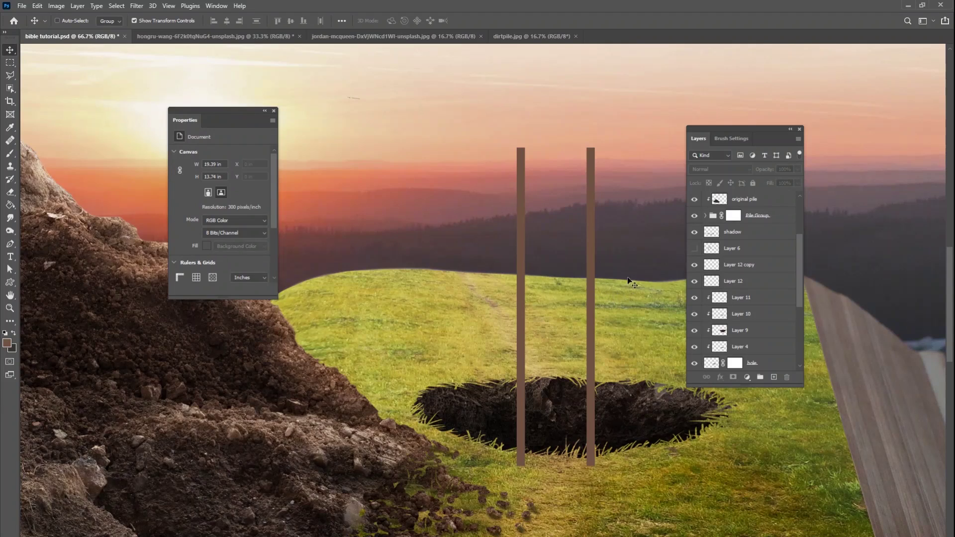
{"action": "left_click_drag", "start_coordinate": [588, 281], "coordinate": [609, 285]}
{"action": "left_click", "coordinate": [731, 276]}
{"action": "left_click", "coordinate": [732, 265]}
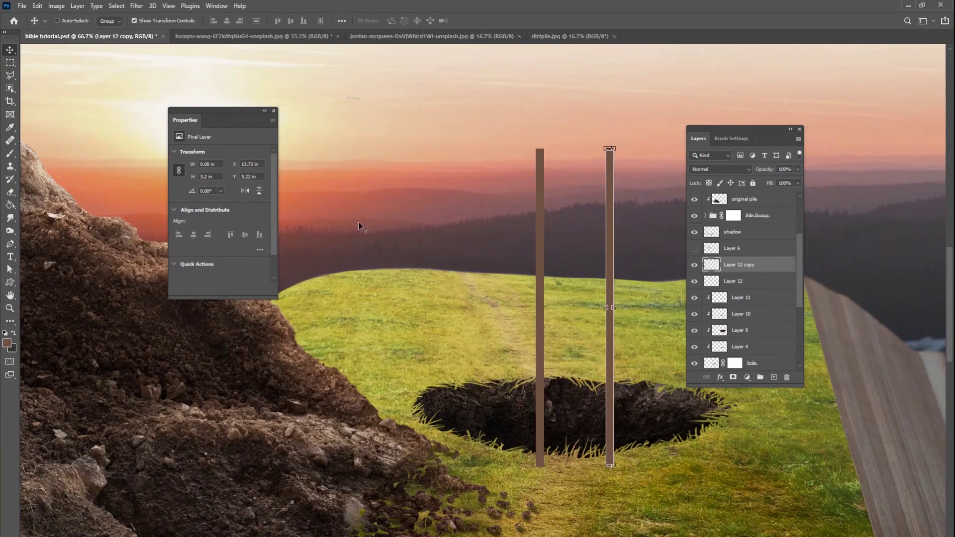
- Select four thin horizontal rung shapes between the two rails, combined in one rectangular marquee selection
{"action": "left_click", "coordinate": [10, 63]}
{"action": "left_click_drag", "start_coordinate": [542, 203], "coordinate": [611, 212]}
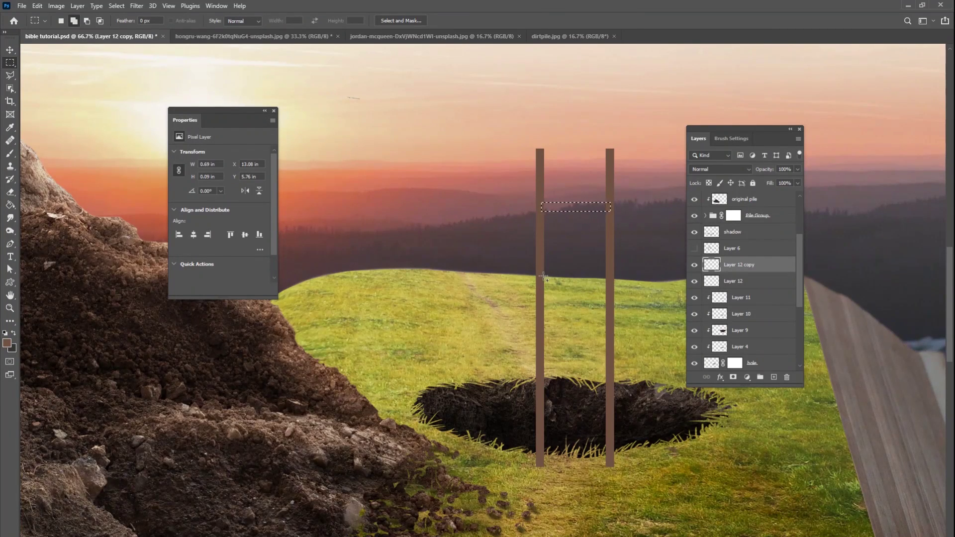
{"action": "left_click_drag", "start_coordinate": [538, 262], "coordinate": [610, 289]}
{"action": "left_click_drag", "start_coordinate": [544, 334], "coordinate": [609, 355]}
{"action": "left_click_drag", "start_coordinate": [538, 404], "coordinate": [599, 424]}
{"action": "left_click_drag", "start_coordinate": [600, 423], "coordinate": [612, 426]}
{"action": "key", "text": "g"}
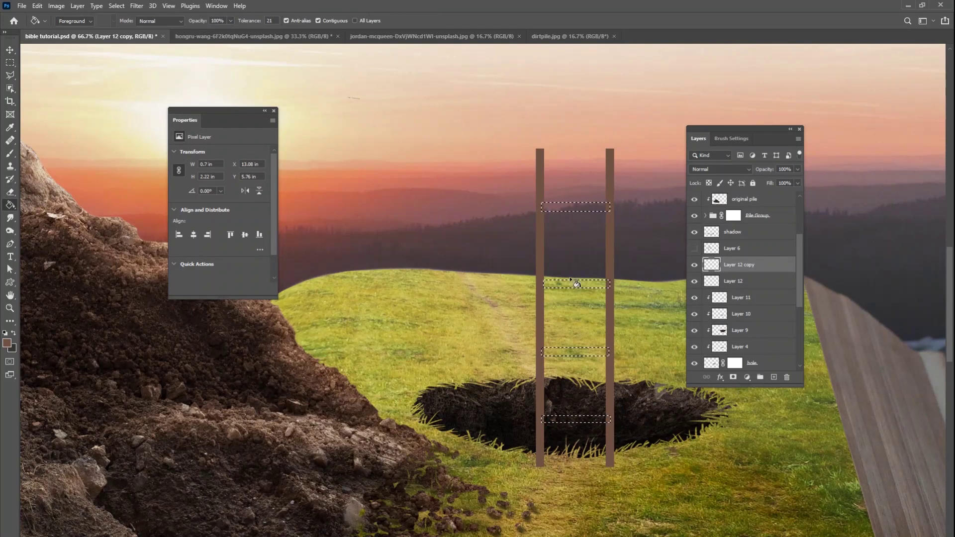
- Fill the four rung selections with the same brown on a new layer above the rails
{"action": "left_click", "coordinate": [695, 265]}
{"action": "left_click", "coordinate": [695, 265]}
{"action": "key", "text": "ctrl+shift+alt+n"}
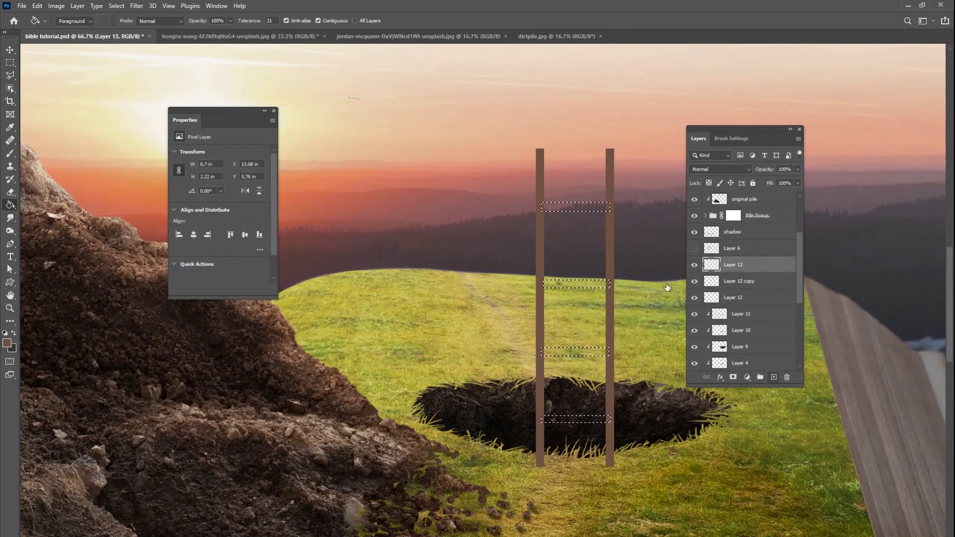
{"action": "left_click", "coordinate": [575, 208]}
{"action": "left_click", "coordinate": [117, 6]}
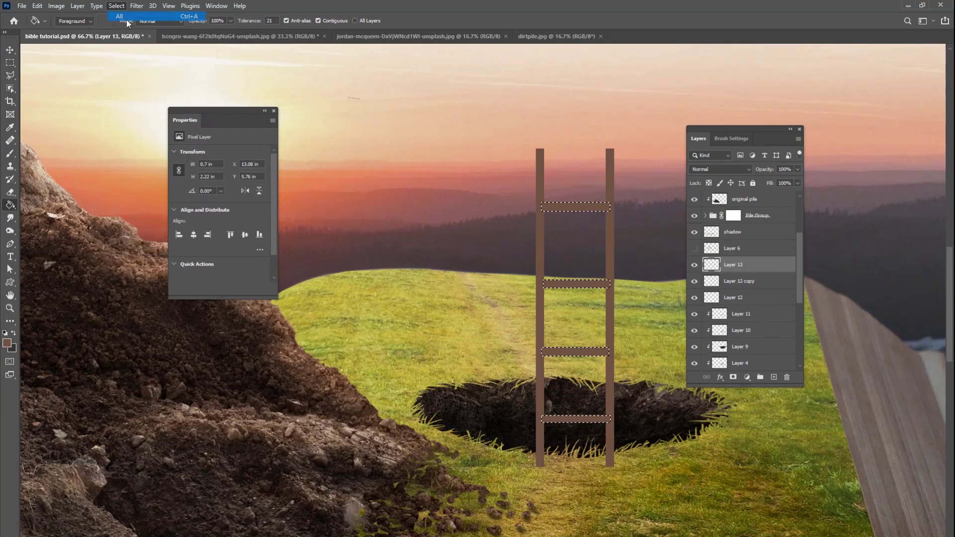
{"action": "left_click", "coordinate": [126, 20]}
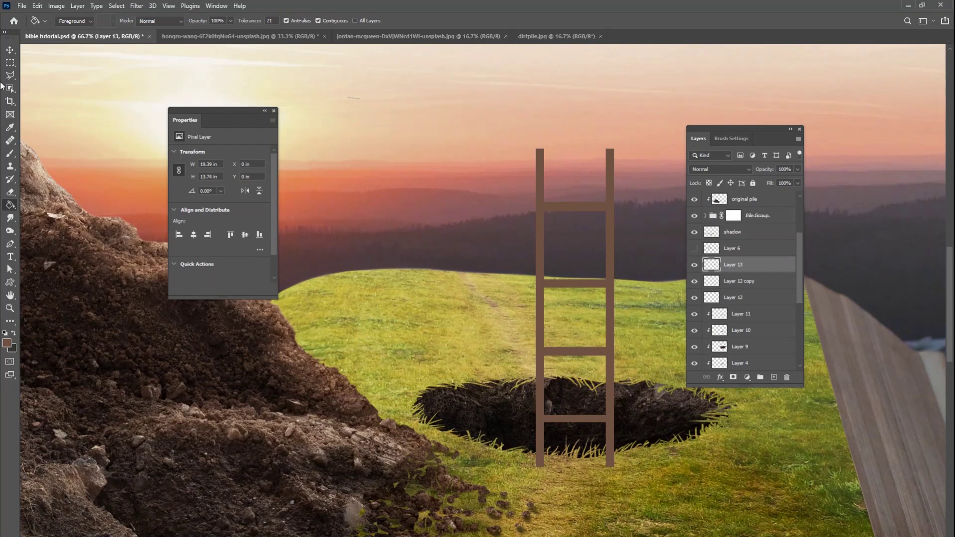
- Delete the ladder's top rung from Layer 13 and clear the selection
{"action": "left_click", "coordinate": [10, 62]}
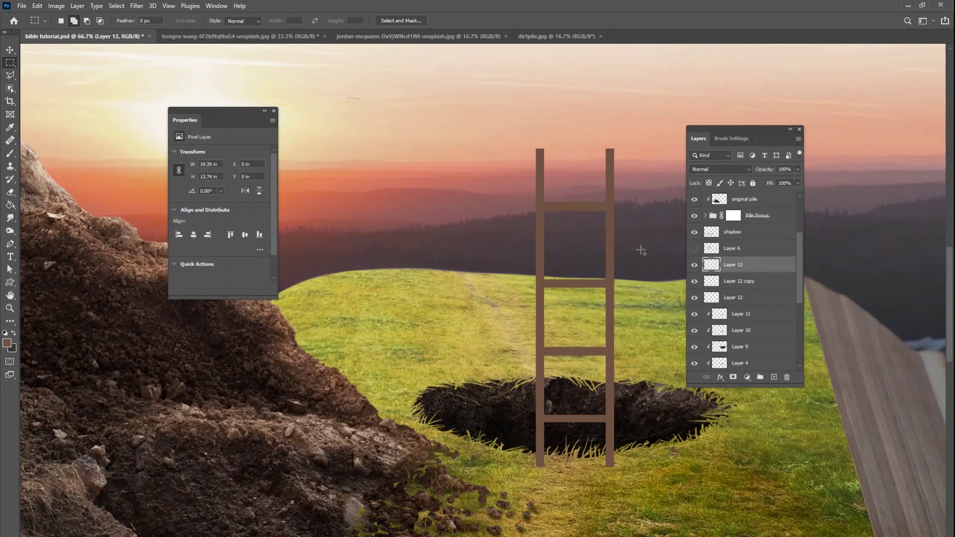
{"action": "key", "text": "ctrl+z"}
{"action": "key", "text": "ctrl+z"}
{"action": "key", "text": "ctrl+shift+z"}
{"action": "key", "text": "ctrl+shift+z"}
{"action": "left_click", "coordinate": [117, 6]}
{"action": "left_click", "coordinate": [128, 25]}
{"action": "left_click_drag", "start_coordinate": [510, 195], "coordinate": [638, 233]}
{"action": "key", "text": "Delete"}
{"action": "left_click", "coordinate": [116, 5]}
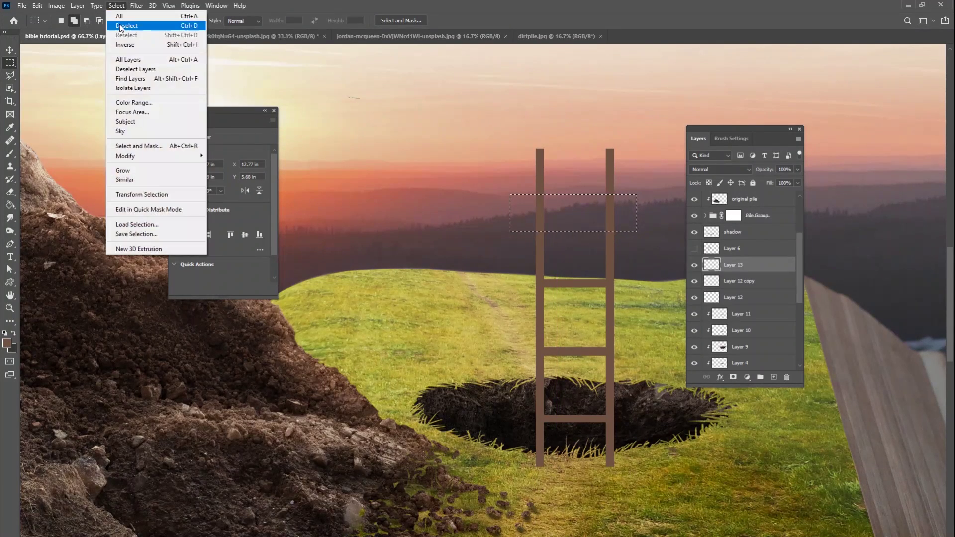
{"action": "left_click", "coordinate": [127, 17]}
- Respace the remaining rungs higher on the rails and add one bottom rung from a duplicate of them, deleting the surplus copies
{"action": "key", "text": "v"}
{"action": "left_click_drag", "start_coordinate": [576, 302], "coordinate": [591, 440]}
{"action": "left_click", "coordinate": [10, 63]}
{"action": "mouse_move", "coordinate": [505, 461]}
{"action": "left_mouse_down"}
{"action": "mouse_move", "coordinate": [518, 478]}
{"action": "mouse_move", "coordinate": [636, 517]}
{"action": "mouse_move", "coordinate": [646, 536]}
{"action": "left_mouse_up"}
{"action": "key", "text": "Delete"}
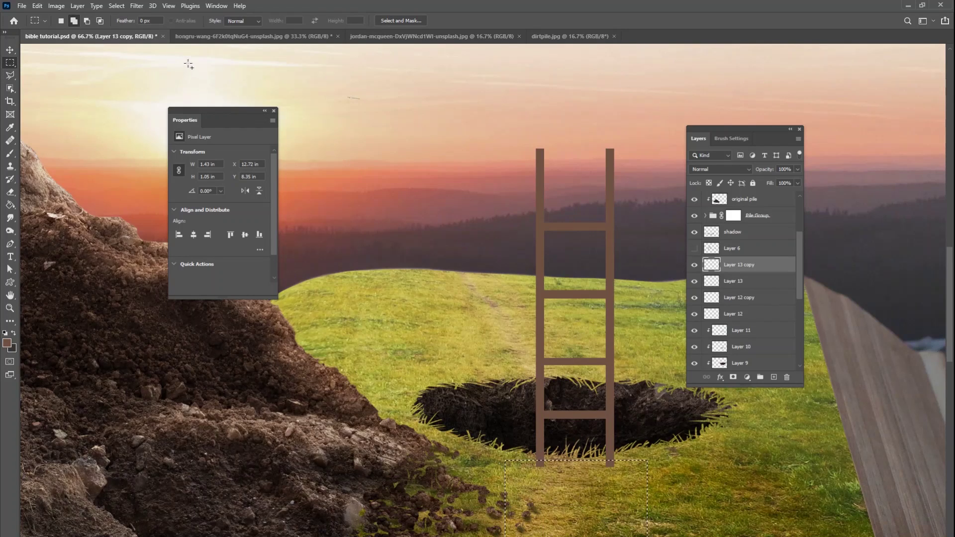
{"action": "left_click", "coordinate": [116, 5]}
{"action": "left_click", "coordinate": [131, 28]}
{"action": "left_click", "coordinate": [694, 266]}
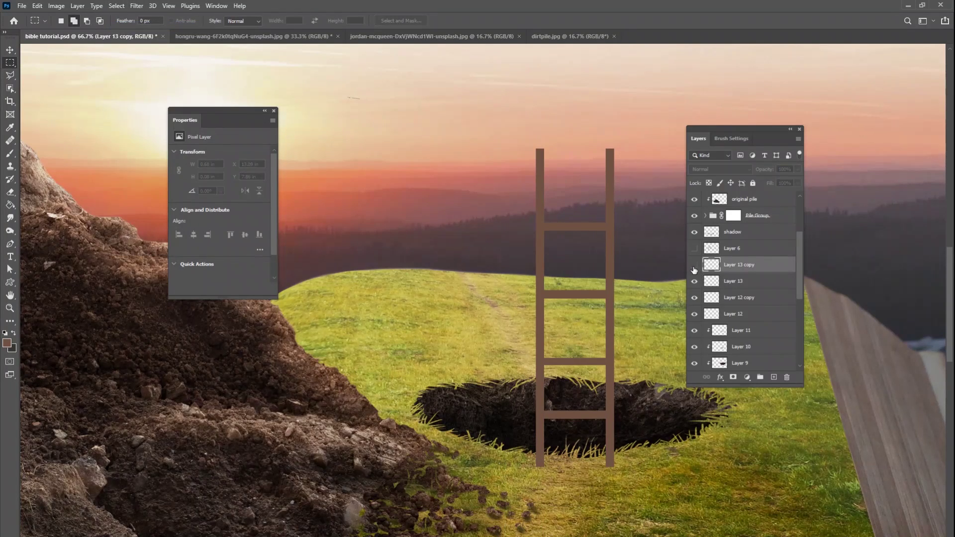
{"action": "left_click", "coordinate": [695, 266]}
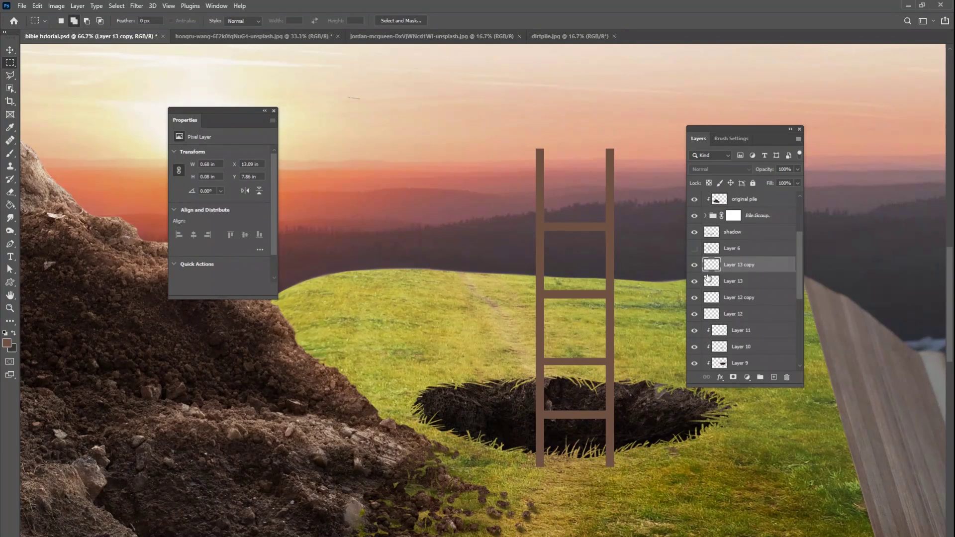
- Nudge the ladder's bottom rung slightly lower on the rails
{"action": "left_click", "coordinate": [10, 50]}
{"action": "key", "text": "Down"}
{"action": "key", "text": "Down"}
{"action": "key", "text": "Down"}
{"action": "key", "text": "Down"}
{"action": "key", "text": "Down"}
{"action": "key", "text": "Down"}
{"action": "key", "text": "Down"}
{"action": "key", "text": "Down"}
{"action": "key", "text": "Down"}
{"action": "key", "text": "Down"}
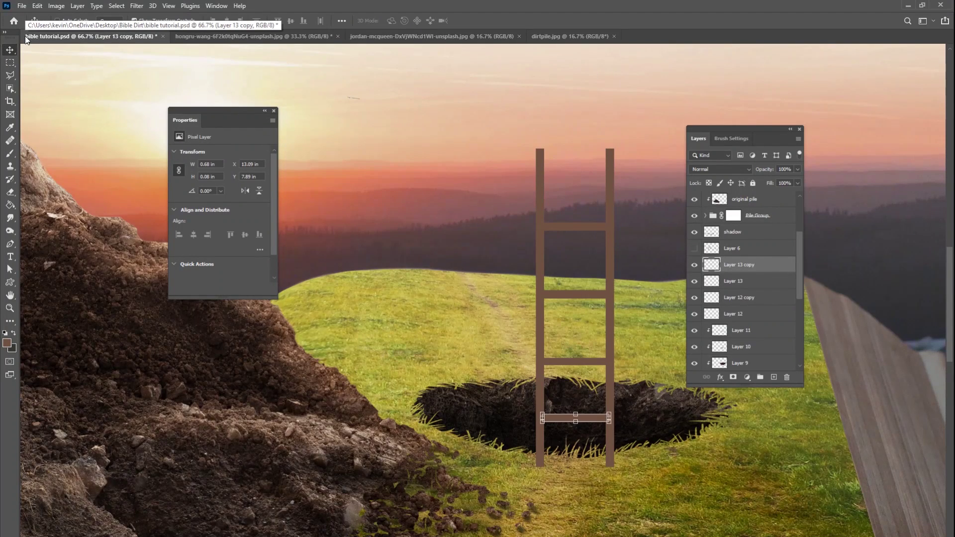
- Merge Layer 13 with Layer 13 copy and rename the merged layer "rungs"
{"action": "left_click", "coordinate": [733, 280], "text": "shift"}
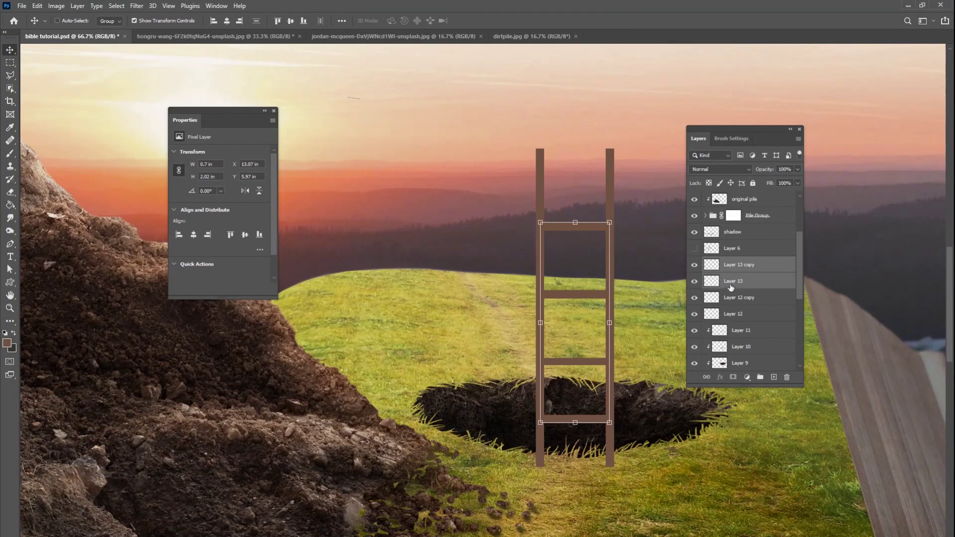
{"action": "right_click", "coordinate": [727, 281]}
{"action": "left_click", "coordinate": [765, 446]}
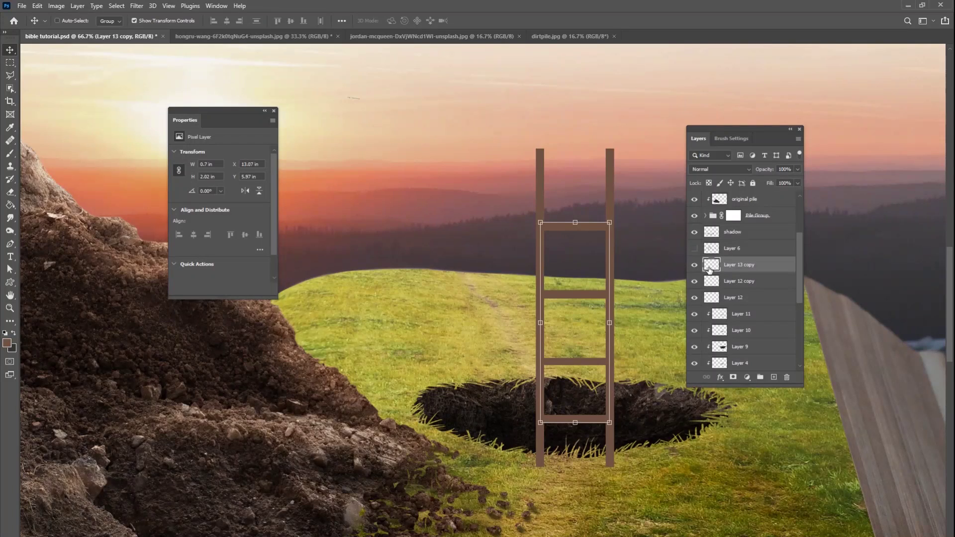
{"action": "double_click", "coordinate": [736, 264]}
{"action": "type", "text": "rungs"}
{"action": "key", "text": "Return"}
- Merge the two ladder rail layers and rename the result "ladder edgs"
{"action": "left_click", "coordinate": [741, 281]}
{"action": "left_click", "coordinate": [738, 299], "text": "shift"}
{"action": "right_click", "coordinate": [738, 299]}
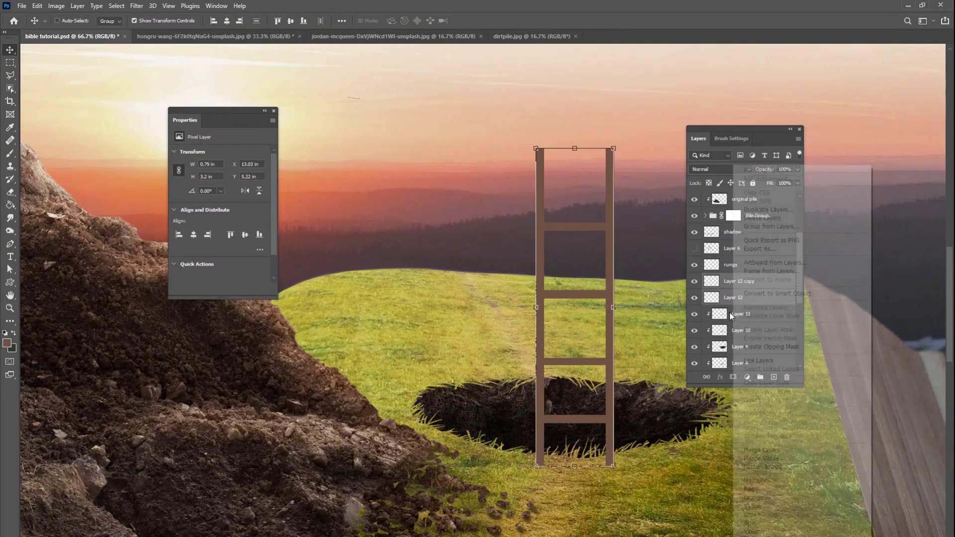
{"action": "left_click", "coordinate": [764, 447]}
{"action": "double_click", "coordinate": [731, 281]}
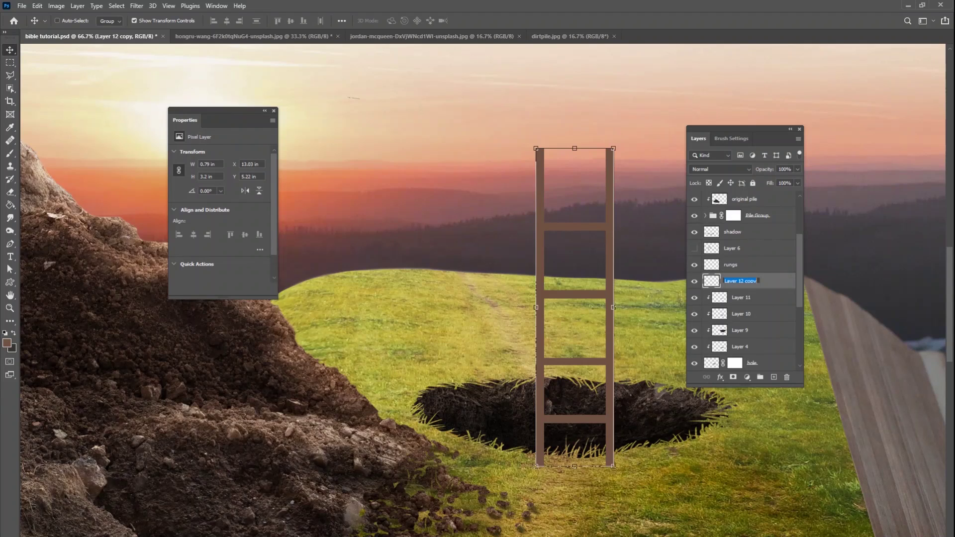
{"action": "type", "text": "ladder edgs"}
{"action": "key", "text": "Return"}
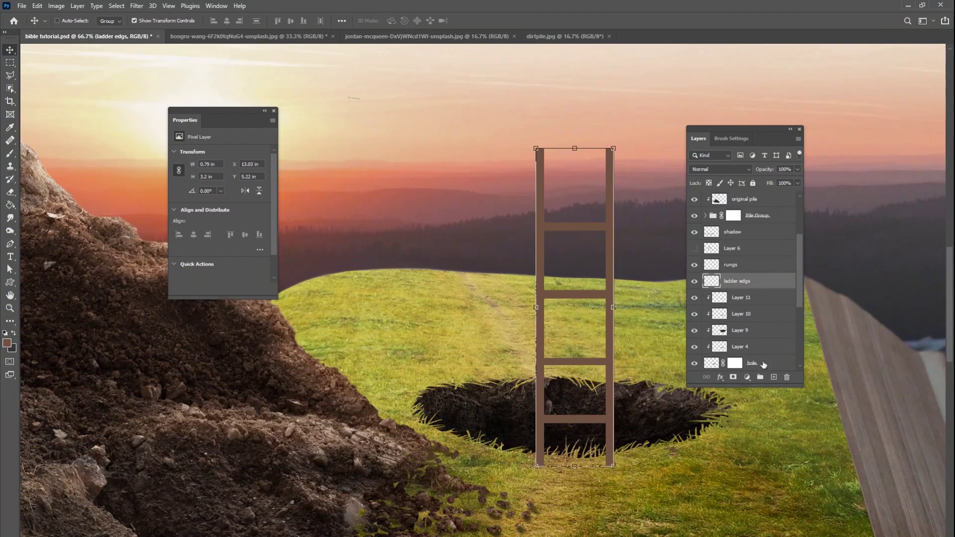
- Add a new layer clipped to ladder edgs and set the foreground colour to light brown #bca59c
{"action": "key", "text": "ctrl+shift+alt+n"}
{"action": "key", "text": "ctrl+alt+g"}
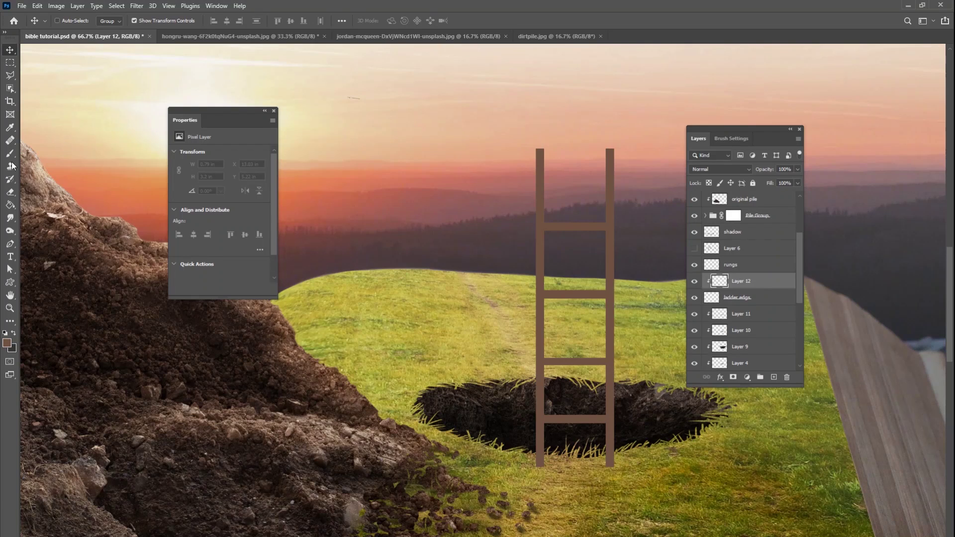
{"action": "key", "text": "i"}
{"action": "left_click", "coordinate": [7, 343]}
{"action": "left_click", "coordinate": [102, 296]}
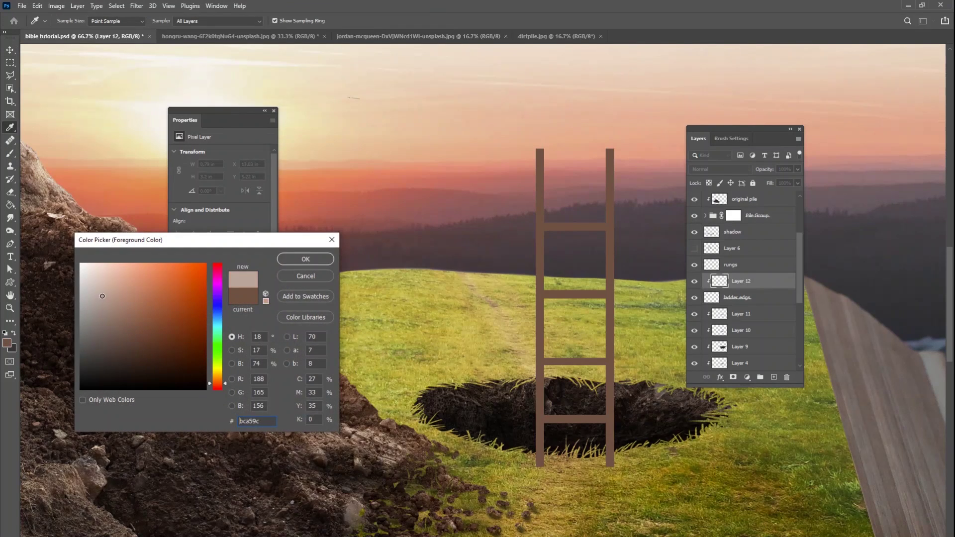
{"action": "left_click", "coordinate": [305, 258]}
- Choose the 60 px textured brush preset and begin a light highlight along the upper part of the left rail
{"action": "key", "text": "b"}
{"action": "right_click", "coordinate": [541, 207]}
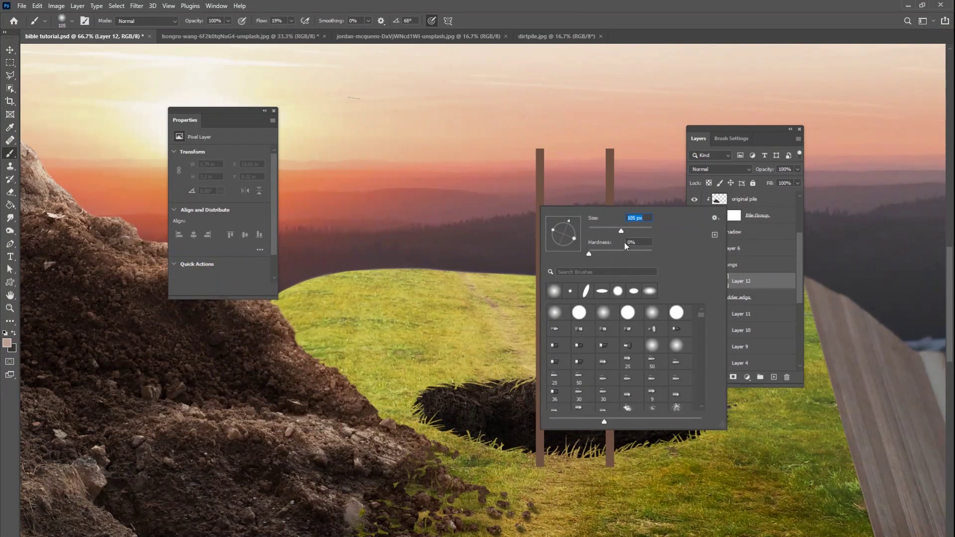
{"action": "left_click_drag", "start_coordinate": [519, 149], "coordinate": [528, 152]}
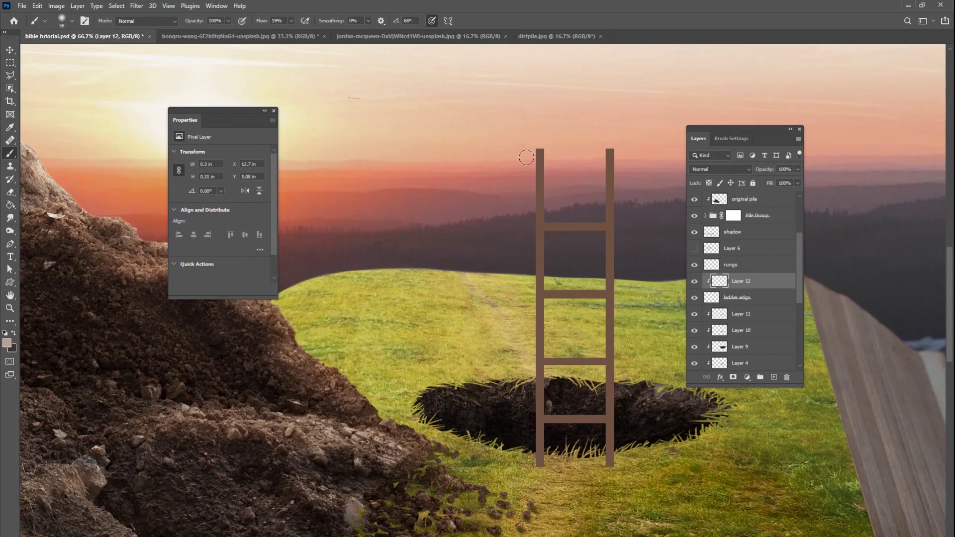
{"action": "right_click", "coordinate": [558, 229]}
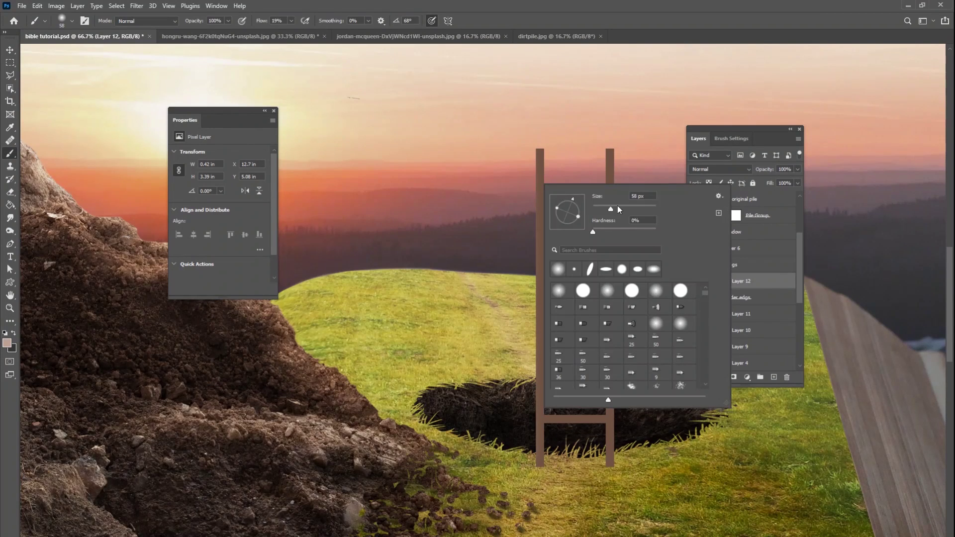
{"action": "scroll", "coordinate": [703, 332], "scroll_direction": "down", "scroll_amount": 3}
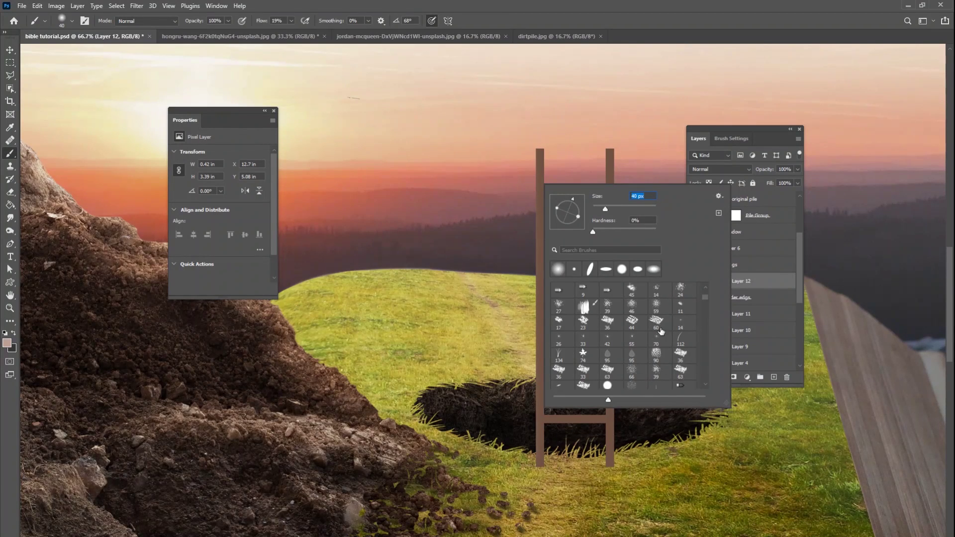
{"action": "left_click", "coordinate": [656, 321]}
{"action": "left_click", "coordinate": [530, 184]}
- Extend the left rail's highlight downward using a 47 px textured brush at 12% flow
{"action": "left_click", "coordinate": [291, 20]}
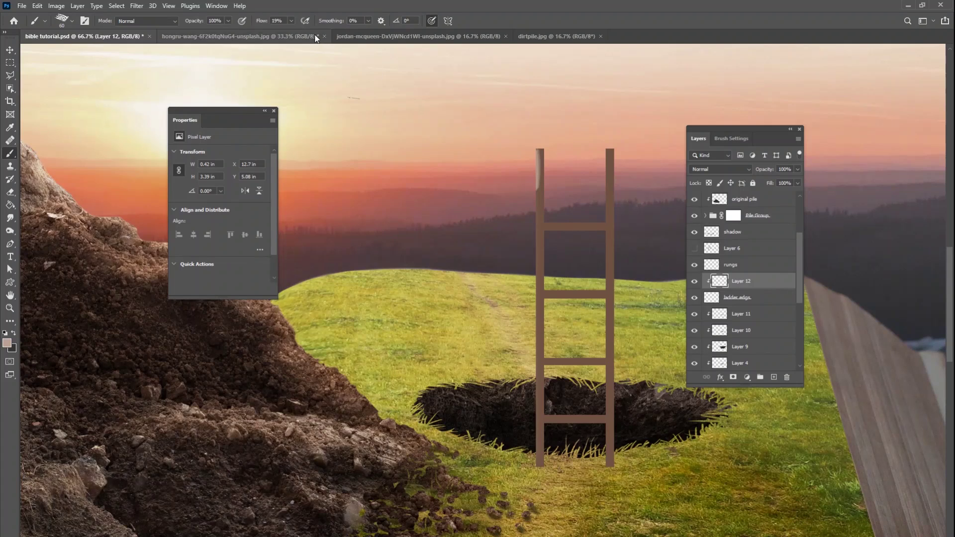
{"action": "left_click_drag", "start_coordinate": [292, 31], "coordinate": [288, 31]}
{"action": "right_click", "coordinate": [531, 165]}
{"action": "left_click_drag", "start_coordinate": [598, 186], "coordinate": [593, 186]}
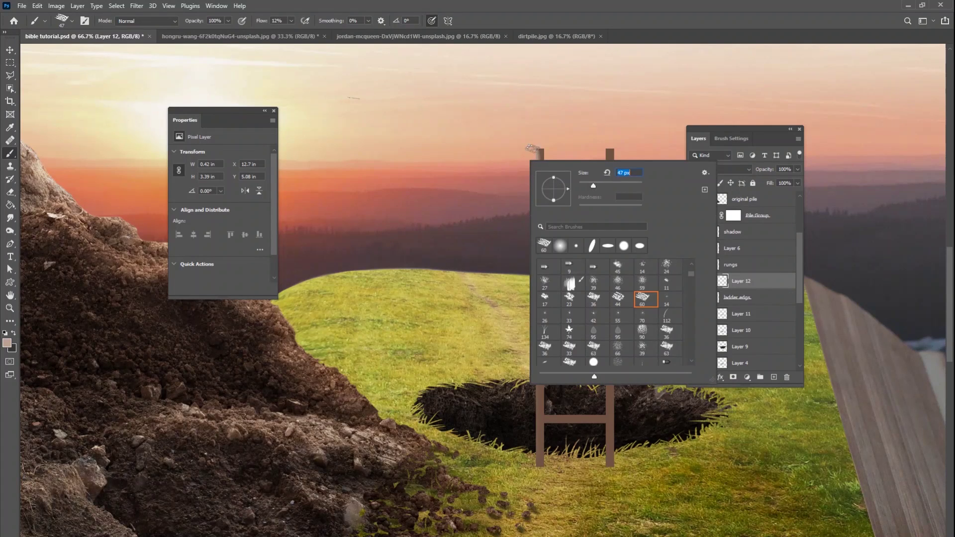
{"action": "mouse_move", "coordinate": [531, 148]}
{"action": "left_mouse_down"}
{"action": "mouse_move", "coordinate": [540, 174]}
{"action": "mouse_move", "coordinate": [529, 225]}
{"action": "left_mouse_up"}
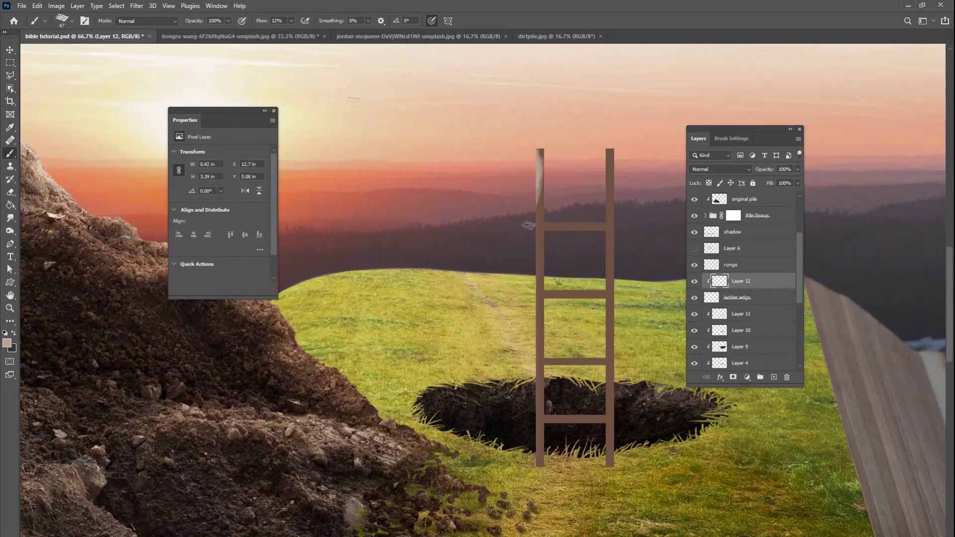
- Sample a pale cream from the sky and highlight the left edge of the left rail along its full length
{"action": "left_click", "coordinate": [7, 342]}
{"action": "left_click", "coordinate": [111, 322]}
{"action": "left_click", "coordinate": [294, 262]}
{"action": "left_click", "coordinate": [313, 102], "text": "alt"}
{"action": "left_click", "coordinate": [532, 450], "text": "shift"}
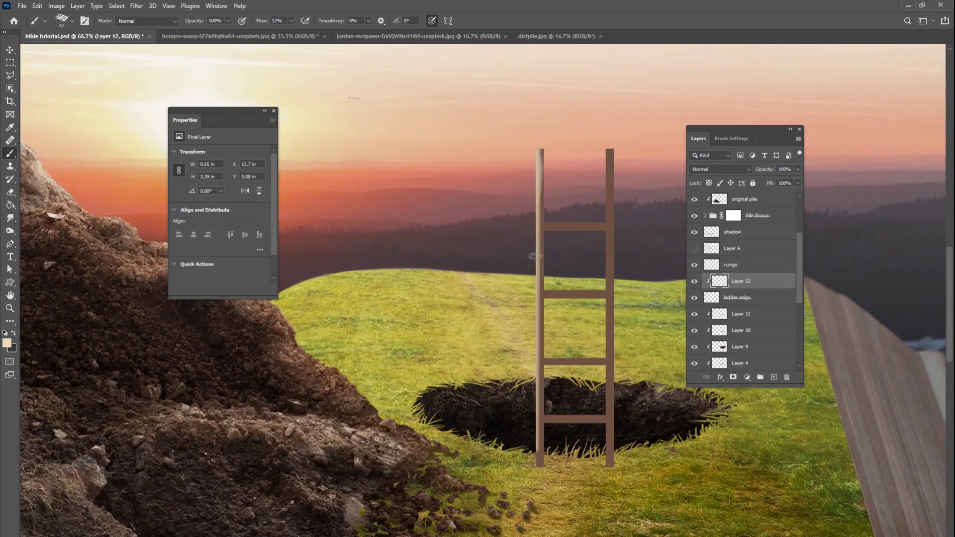
- Highlight the left edge of the right rail in the same cream and strengthen the left rail's highlight
{"action": "left_click", "coordinate": [608, 150]}
{"action": "left_click", "coordinate": [607, 449], "text": "shift"}
{"action": "left_click", "coordinate": [527, 159]}
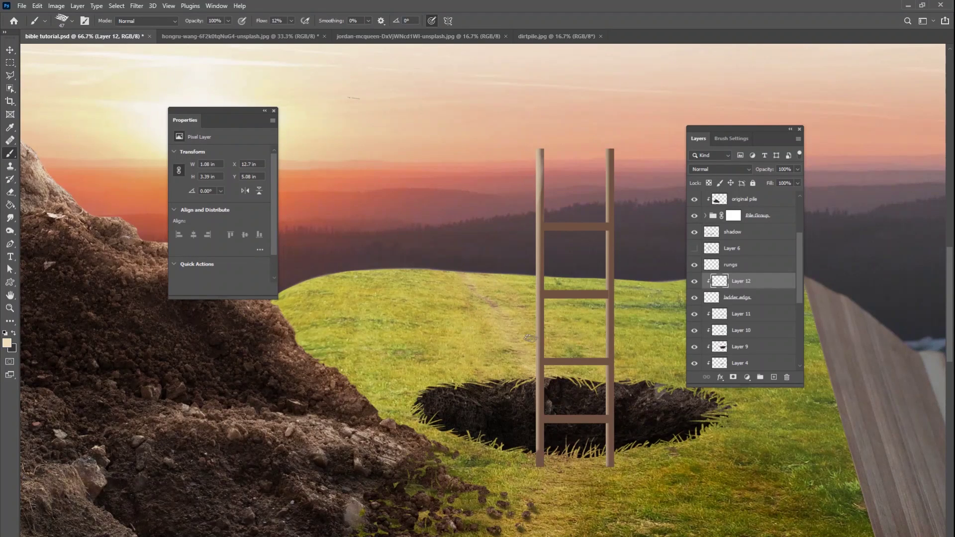
{"action": "left_click", "coordinate": [531, 466], "text": "shift"}
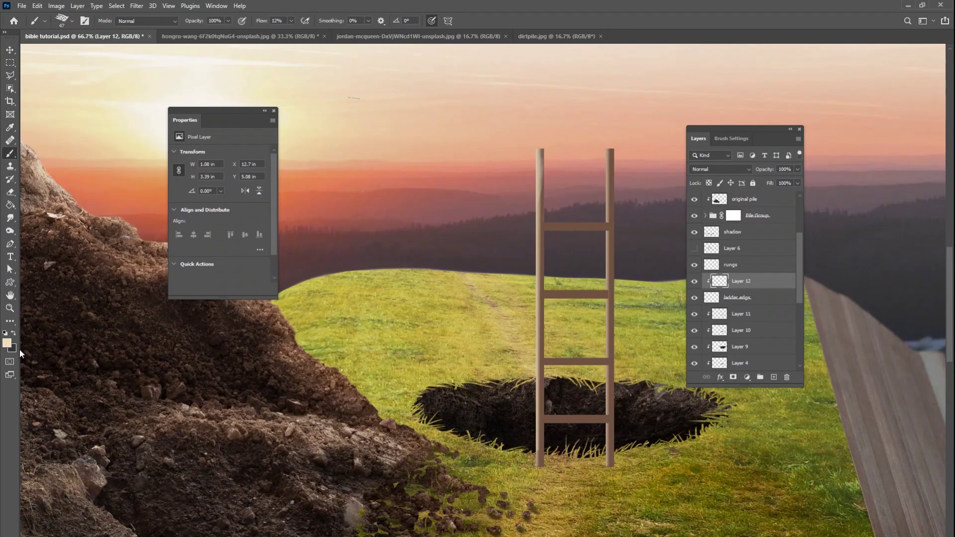
- Shade the right edge of the left rail in dark brown #4b4334 with a 44 px textured brush at 6% flow
{"action": "left_click", "coordinate": [8, 343]}
{"action": "left_click", "coordinate": [118, 354]}
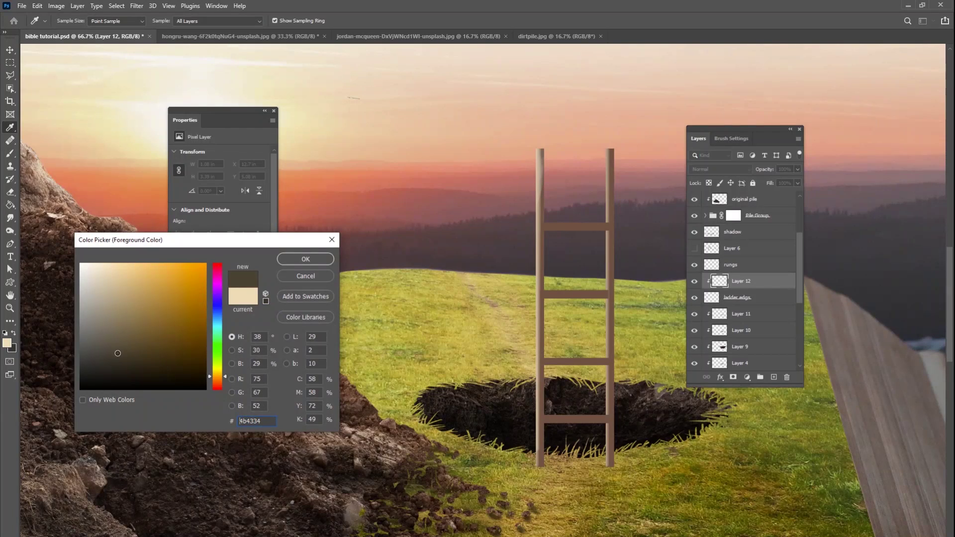
{"action": "left_click", "coordinate": [309, 259]}
{"action": "left_click", "coordinate": [291, 21]}
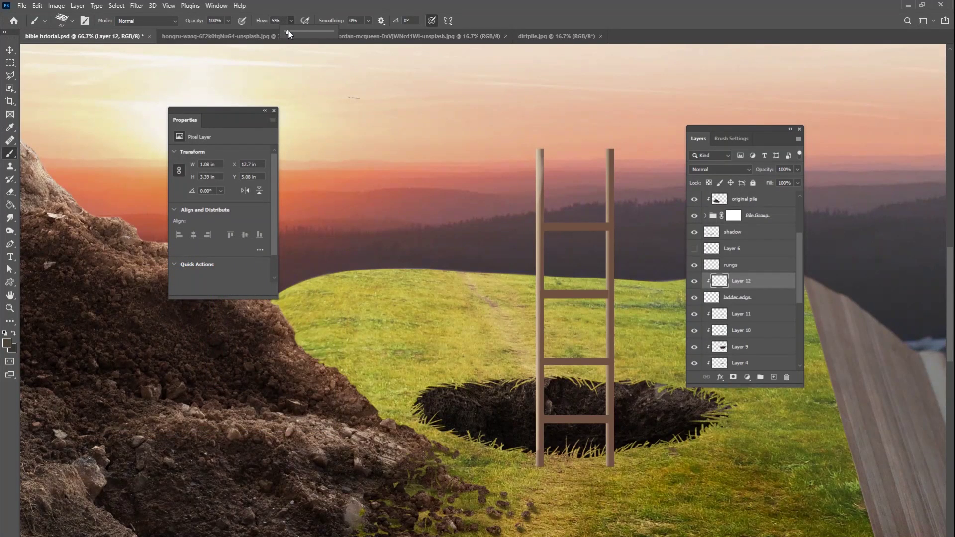
{"action": "right_click", "coordinate": [559, 200]}
{"action": "left_click", "coordinate": [623, 223]}
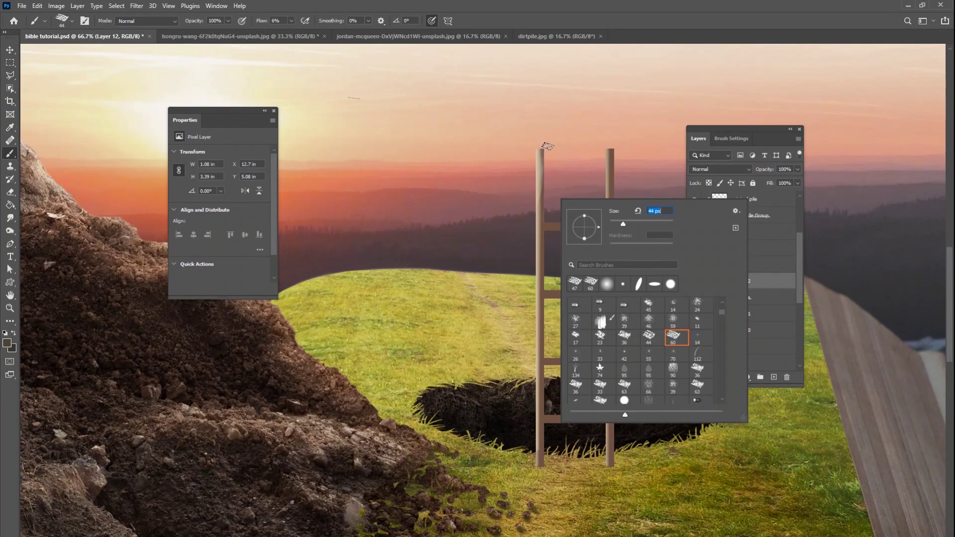
{"action": "left_click", "coordinate": [547, 151]}
{"action": "key", "text": "ctrl+z"}
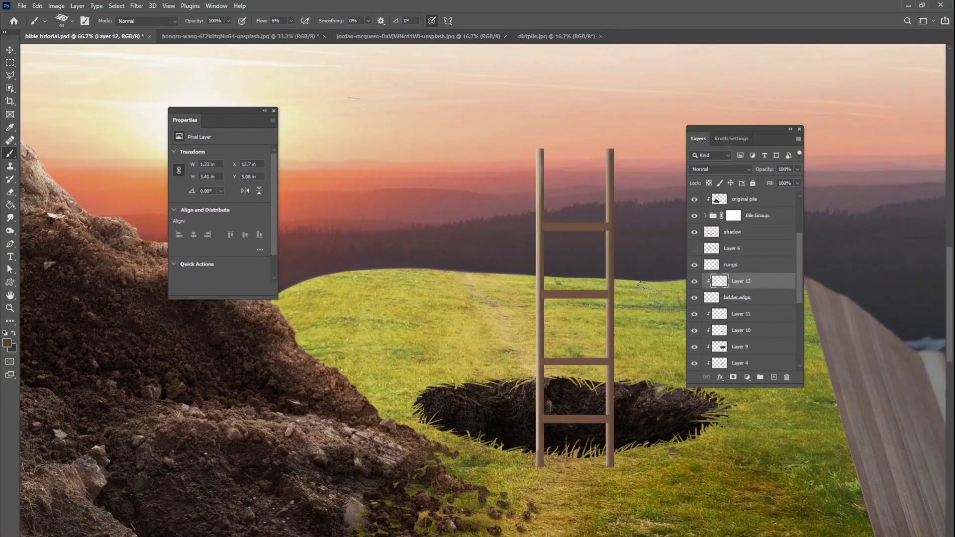
- Shade the right edge of the right rail with the same dark brown, redoing the first stroke
{"action": "left_click_drag", "start_coordinate": [621, 151], "coordinate": [623, 239]}
{"action": "key", "text": "ctrl+z"}
{"action": "left_click_drag", "start_coordinate": [620, 151], "coordinate": [620, 434]}
- Deepen the shadows along the right edges of both rails in black, including their lower portions
{"action": "key", "text": "d"}
{"action": "left_click_drag", "start_coordinate": [619, 363], "coordinate": [619, 446]}
{"action": "mouse_move", "coordinate": [548, 374]}
{"action": "left_mouse_down"}
{"action": "mouse_move", "coordinate": [551, 450]}
{"action": "mouse_move", "coordinate": [550, 354]}
{"action": "left_mouse_up"}
{"action": "left_click_drag", "start_coordinate": [548, 478], "coordinate": [551, 418]}
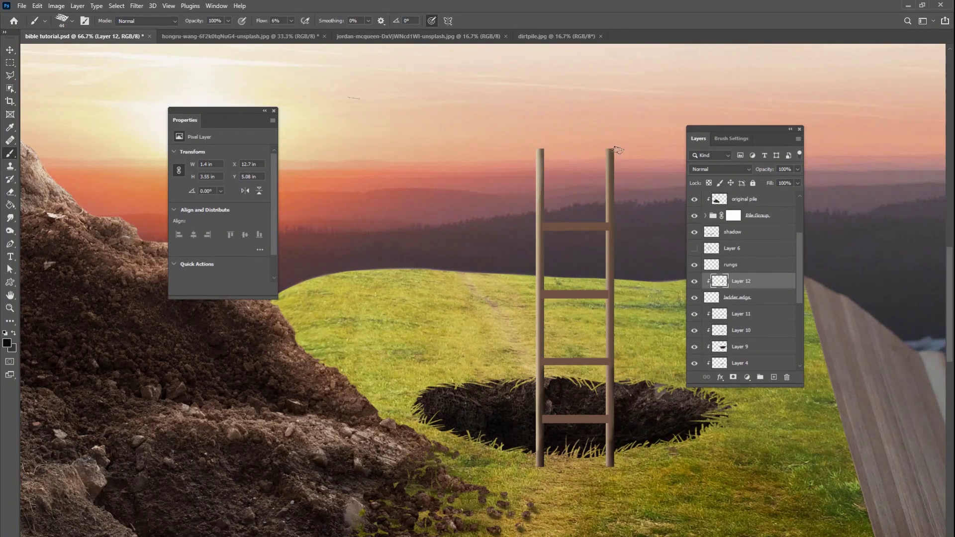
{"action": "left_click_drag", "start_coordinate": [619, 150], "coordinate": [621, 441]}
{"action": "left_click", "coordinate": [546, 338], "text": "shift"}
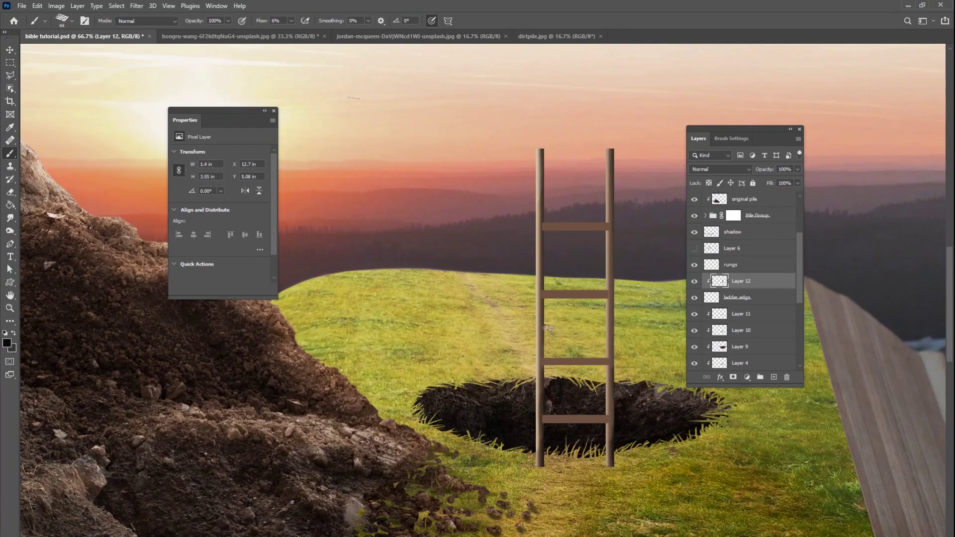
- Add a mask to the ladder edgs layer and hide the rails' lower ends where they overlap the hole's front edge
{"action": "left_click", "coordinate": [757, 298]}
{"action": "left_click", "coordinate": [733, 378]}
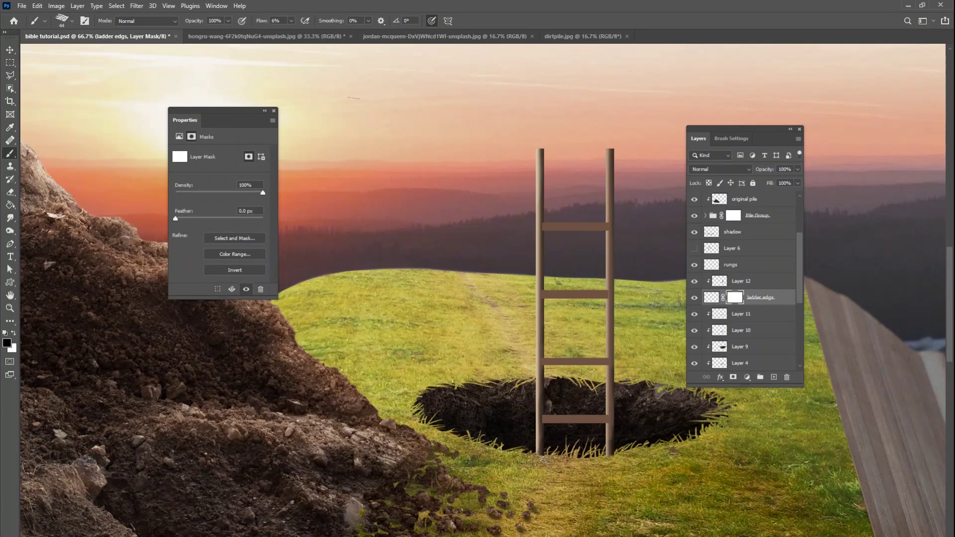
{"action": "right_click", "coordinate": [560, 451]}
{"action": "left_click_drag", "start_coordinate": [631, 380], "coordinate": [626, 381]}
{"action": "left_click", "coordinate": [541, 454]}
- Refine the masked rail ends among the grass blades with a 10 px textured brush
{"action": "right_click", "coordinate": [637, 431]}
{"action": "left_click_drag", "start_coordinate": [728, 389], "coordinate": [704, 388]}
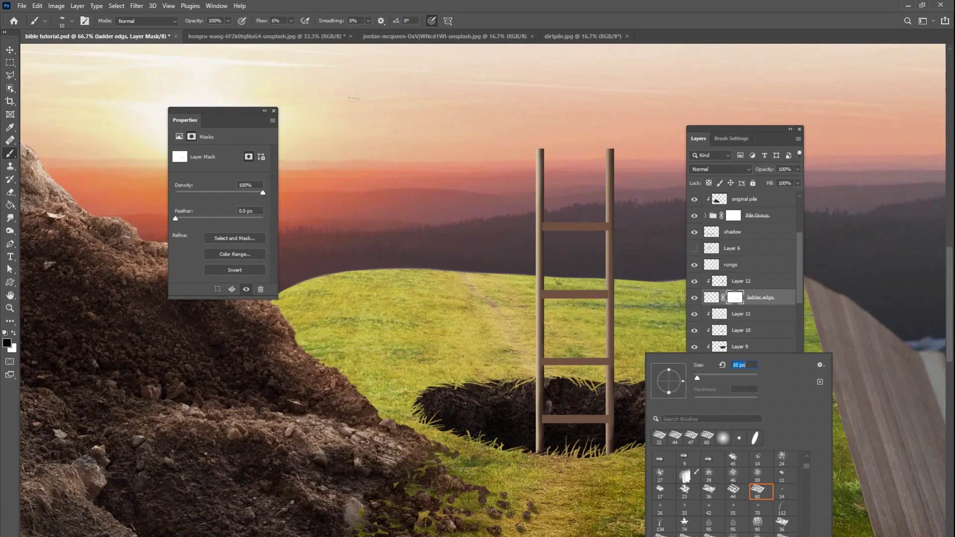
{"action": "key", "text": "Return"}
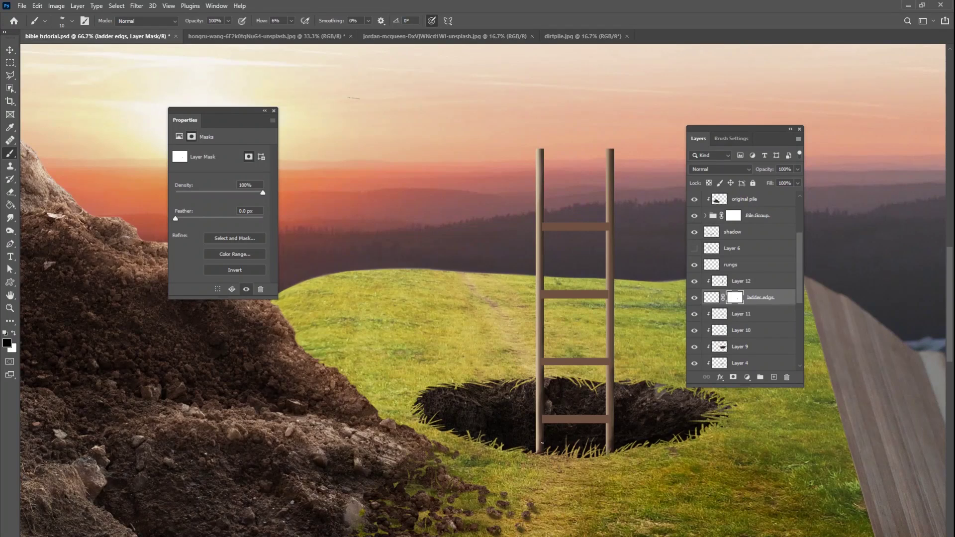
{"action": "key", "text": "x"}
{"action": "key", "text": "x"}
{"action": "key", "text": "x"}
- Lightly darken the rail bases inside the hole on Layer 12 with a 228 px soft round brush at 2% flow
{"action": "left_click", "coordinate": [726, 284]}
{"action": "right_click", "coordinate": [475, 287]}
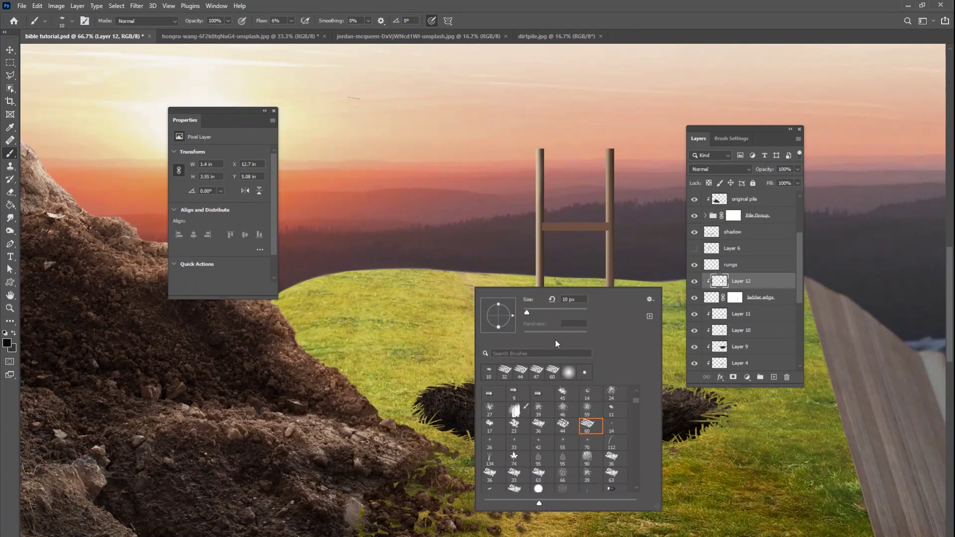
{"action": "left_click", "coordinate": [569, 372]}
{"action": "left_click", "coordinate": [582, 312]}
{"action": "type", "text": "228"}
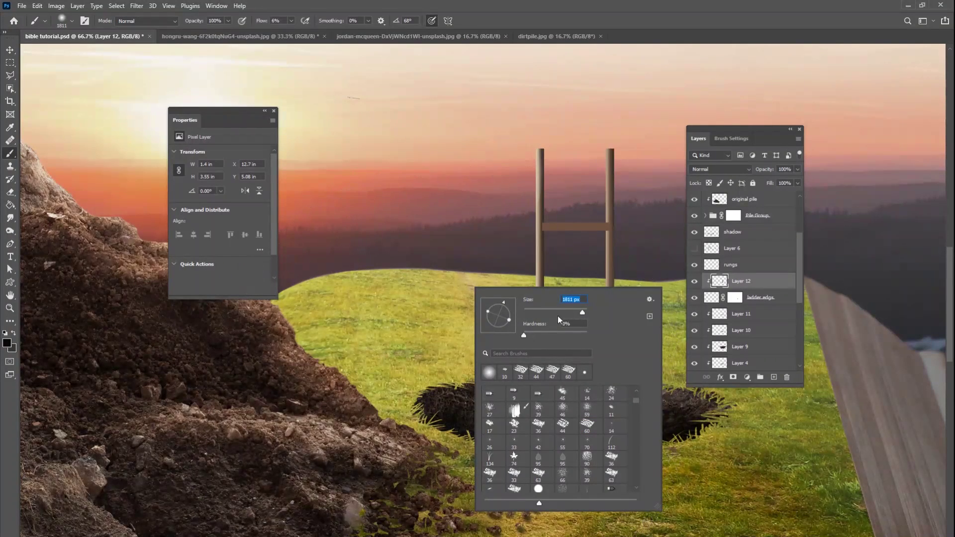
{"action": "key", "text": "Return"}
{"action": "left_click", "coordinate": [291, 21]}
{"action": "left_click_drag", "start_coordinate": [291, 32], "coordinate": [288, 32]}
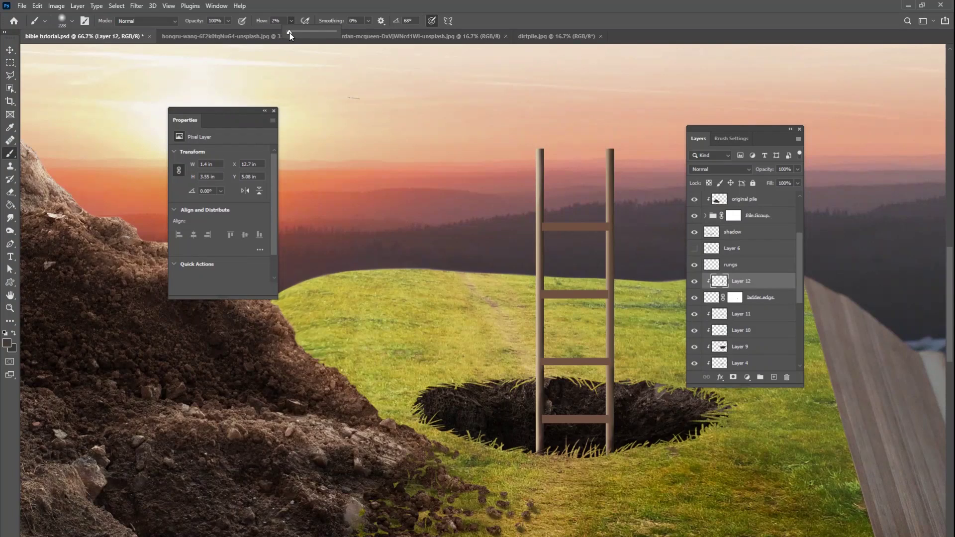
{"action": "mouse_move", "coordinate": [547, 430]}
{"action": "left_mouse_down"}
{"action": "mouse_move", "coordinate": [546, 453]}
{"action": "mouse_move", "coordinate": [535, 400]}
{"action": "mouse_move", "coordinate": [531, 461]}
{"action": "mouse_move", "coordinate": [533, 420]}
{"action": "mouse_move", "coordinate": [589, 458]}
{"action": "mouse_move", "coordinate": [615, 425]}
{"action": "mouse_move", "coordinate": [611, 400]}
{"action": "mouse_move", "coordinate": [571, 456]}
{"action": "left_mouse_up"}
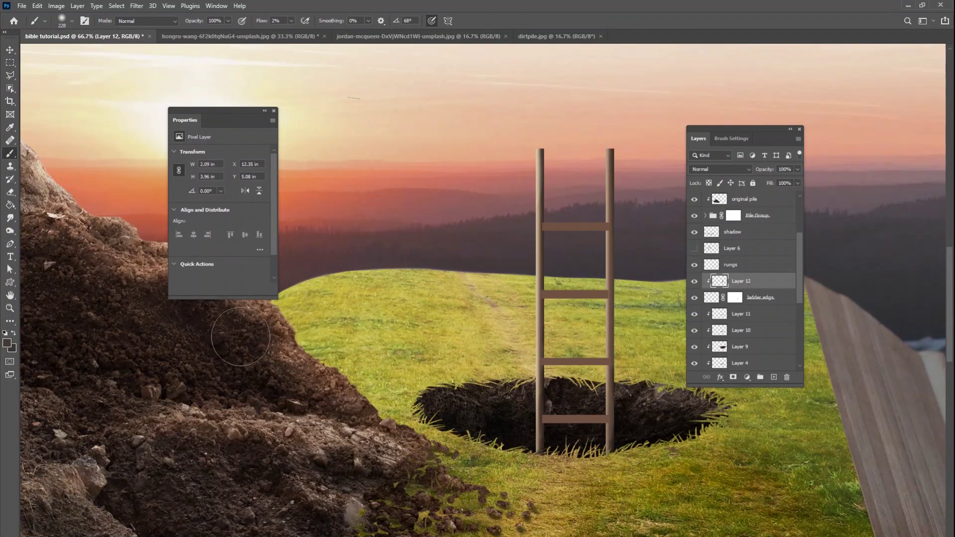
- Darken the rail bases further on Layer 12 with near-black #292421 at 13% flow
{"action": "left_click", "coordinate": [7, 343]}
{"action": "left_click", "coordinate": [105, 369]}
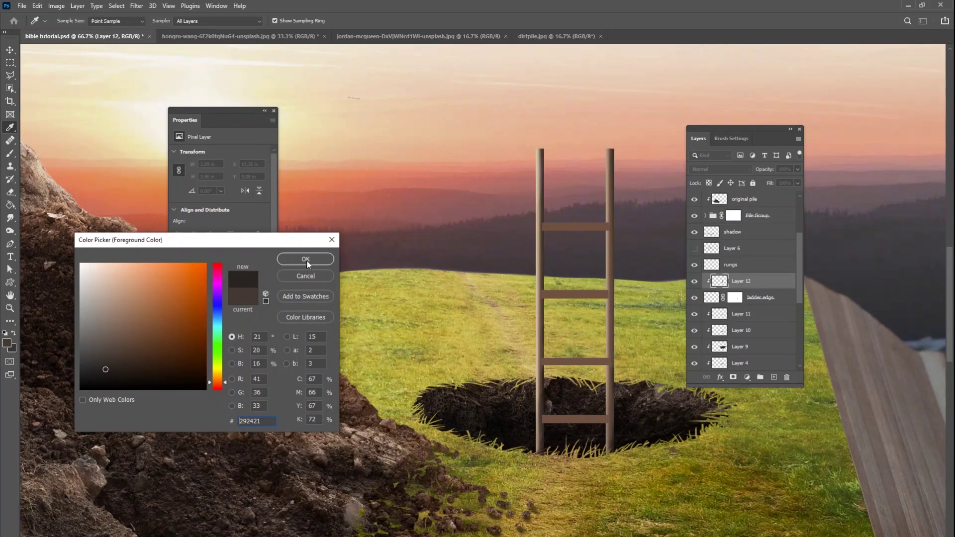
{"action": "left_click", "coordinate": [307, 262]}
{"action": "left_click", "coordinate": [291, 21]}
{"action": "left_click_drag", "start_coordinate": [291, 32], "coordinate": [296, 32]}
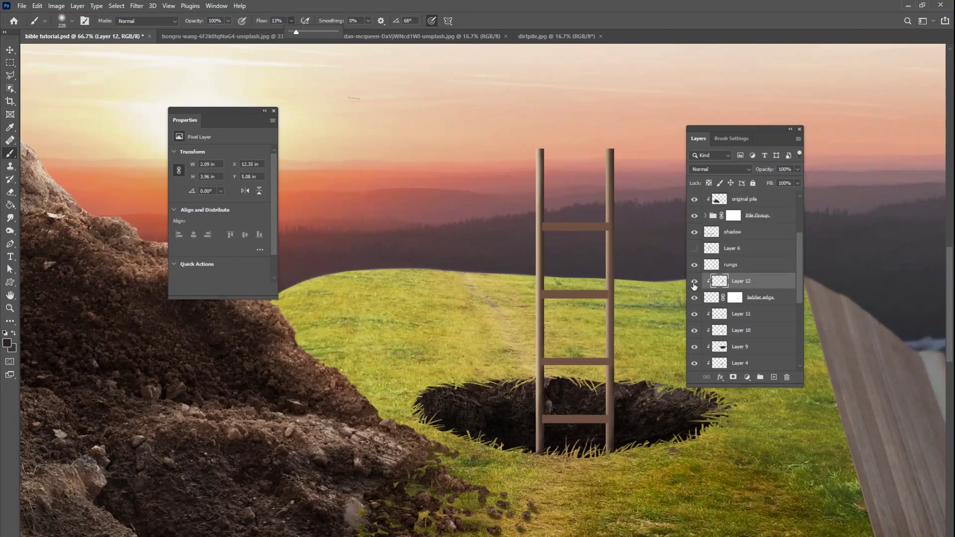
{"action": "left_click", "coordinate": [695, 282]}
{"action": "left_click", "coordinate": [695, 282]}
{"action": "mouse_move", "coordinate": [541, 427]}
{"action": "left_mouse_down"}
{"action": "mouse_move", "coordinate": [525, 460]}
{"action": "mouse_move", "coordinate": [611, 427]}
{"action": "mouse_move", "coordinate": [624, 335]}
{"action": "mouse_move", "coordinate": [629, 412]}
{"action": "mouse_move", "coordinate": [630, 318]}
{"action": "mouse_move", "coordinate": [587, 463]}
{"action": "mouse_move", "coordinate": [585, 447]}
{"action": "mouse_move", "coordinate": [555, 461]}
{"action": "mouse_move", "coordinate": [596, 468]}
{"action": "mouse_move", "coordinate": [592, 450]}
{"action": "mouse_move", "coordinate": [552, 461]}
{"action": "mouse_move", "coordinate": [608, 439]}
{"action": "mouse_move", "coordinate": [536, 426]}
{"action": "mouse_move", "coordinate": [616, 382]}
{"action": "mouse_move", "coordinate": [599, 429]}
{"action": "left_mouse_up"}
- Reduce the soft brush to 61 px, sample the lowest rung's brown, and switch to the 32 px textured brush
{"action": "right_click", "coordinate": [608, 373]}
{"action": "left_click_drag", "start_coordinate": [701, 380], "coordinate": [689, 381]}
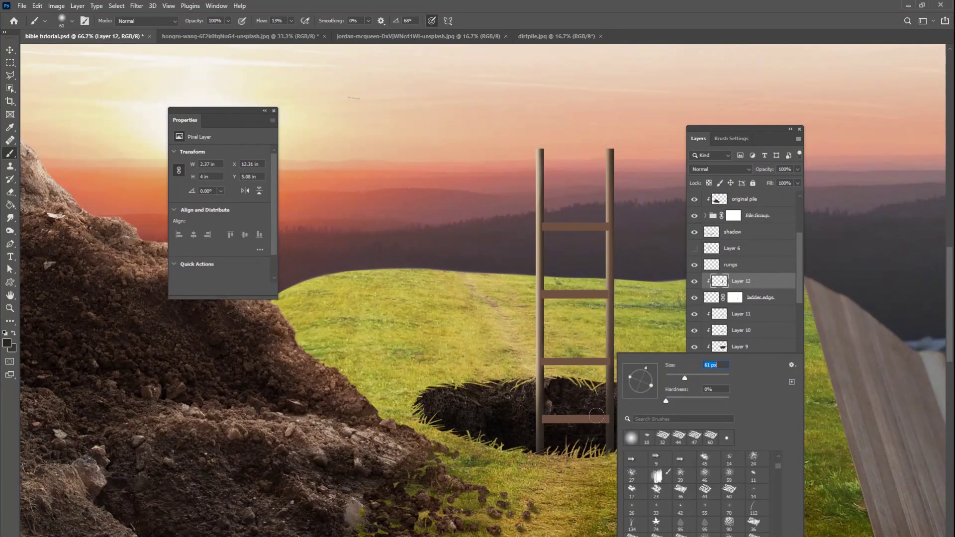
{"action": "left_click", "coordinate": [588, 421], "text": "alt"}
{"action": "right_click", "coordinate": [589, 415]}
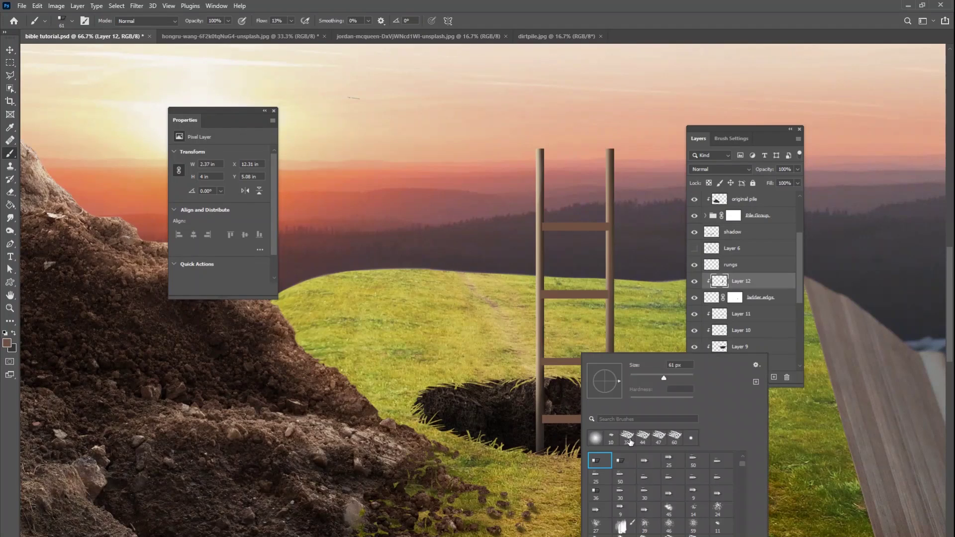
{"action": "left_click", "coordinate": [628, 438]}
- Try the sampled brown on the left rail's base, undo the stroke, and retouch it at 3% flow
{"action": "left_click", "coordinate": [573, 424]}
{"action": "left_click_drag", "start_coordinate": [540, 422], "coordinate": [539, 443]}
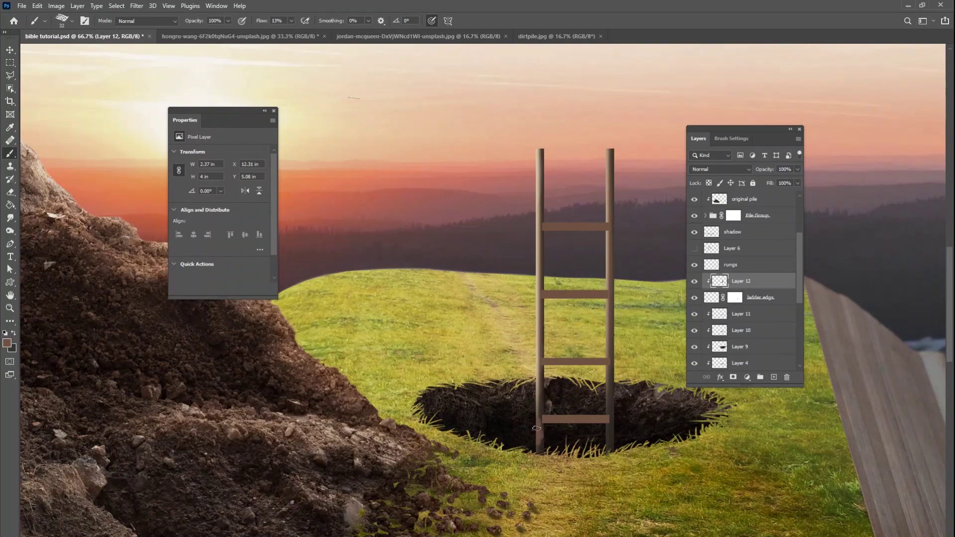
{"action": "key", "text": "ctrl+z"}
{"action": "left_click_drag", "start_coordinate": [291, 21], "coordinate": [287, 34]}
{"action": "left_click", "coordinate": [533, 407]}
- Add a new layer above the rungs layer and clip it to the rungs
{"action": "left_click", "coordinate": [740, 267]}
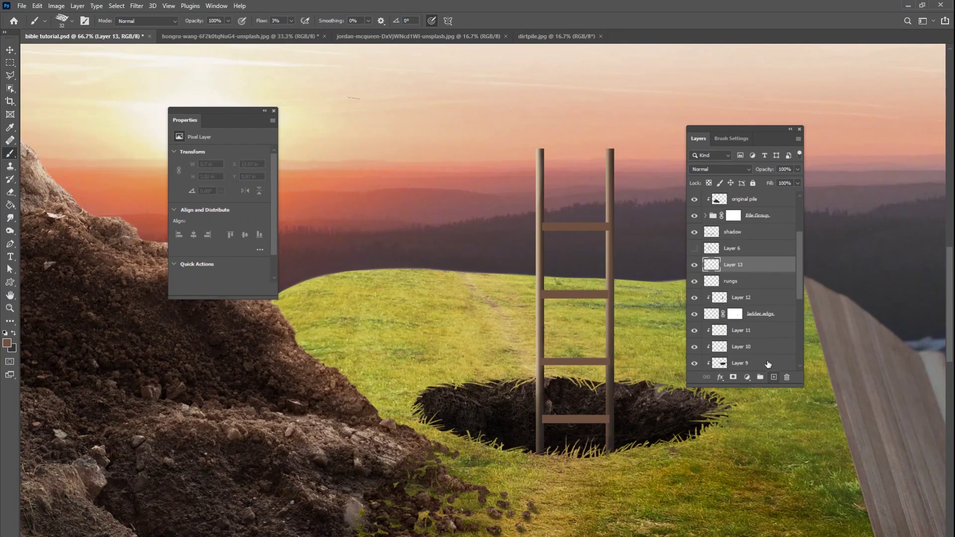
{"action": "left_click", "coordinate": [774, 377]}
{"action": "key", "text": "ctrl+alt+g"}
- Paint soft highlights along the upper edges of all four rungs with a pale peach sampled from the sky
{"action": "left_click", "coordinate": [471, 95], "text": "alt"}
{"action": "left_click", "coordinate": [548, 224]}
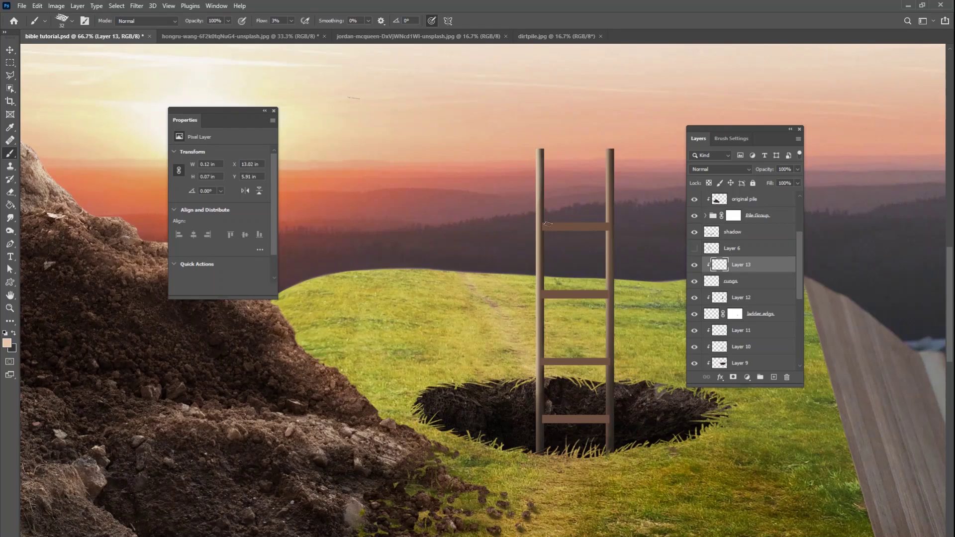
{"action": "left_click", "coordinate": [610, 222], "text": "shift"}
{"action": "left_click", "coordinate": [544, 222], "text": "shift"}
{"action": "mouse_move", "coordinate": [591, 289]}
{"action": "left_mouse_down"}
{"action": "mouse_move", "coordinate": [543, 290]}
{"action": "mouse_move", "coordinate": [611, 289]}
{"action": "left_mouse_up"}
{"action": "mouse_move", "coordinate": [603, 354]}
{"action": "left_mouse_down"}
{"action": "mouse_move", "coordinate": [543, 362]}
{"action": "mouse_move", "coordinate": [586, 364]}
{"action": "left_mouse_up"}
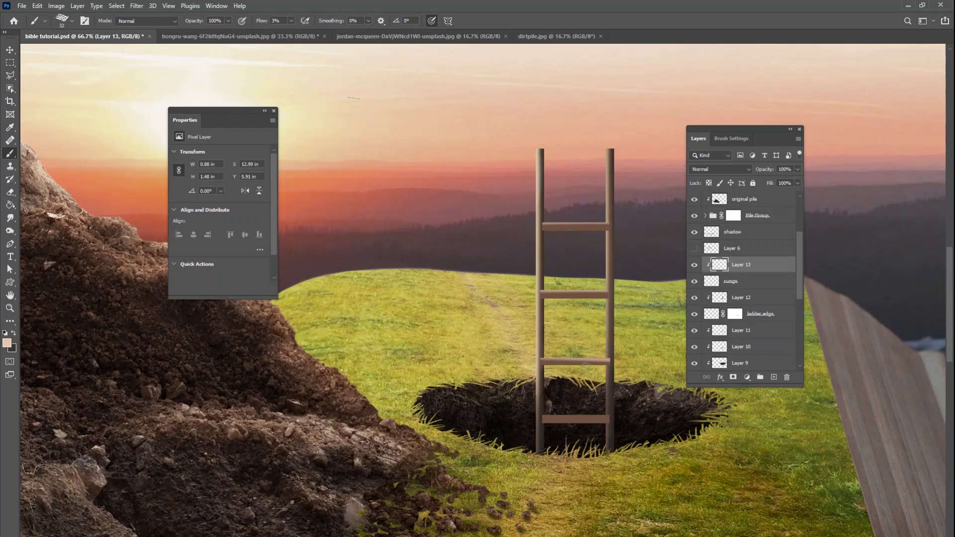
{"action": "left_click_drag", "start_coordinate": [607, 416], "coordinate": [537, 413]}
- Shade the lowest rung and the undersides of the rungs above it with dark brown tones sampled around the right rail
{"action": "left_click", "coordinate": [607, 402], "text": "alt"}
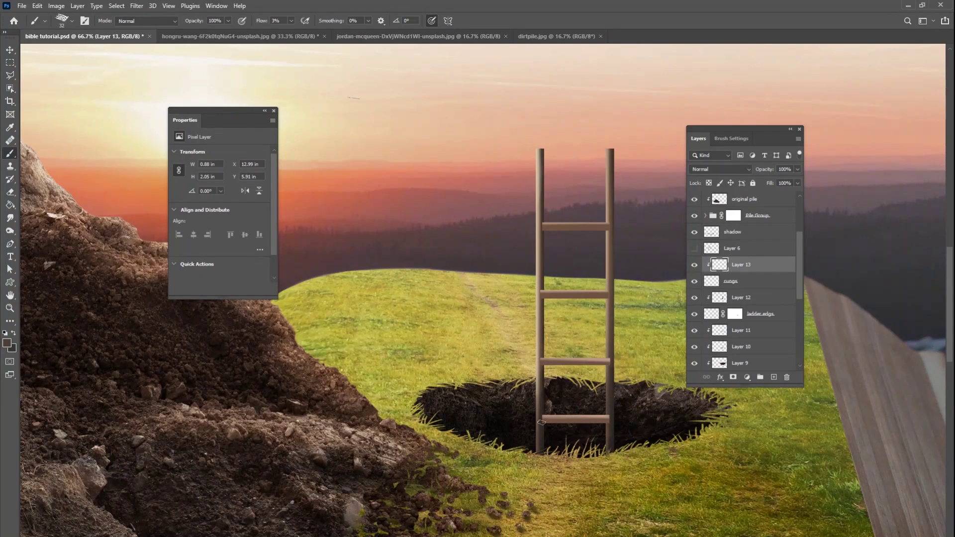
{"action": "mouse_move", "coordinate": [597, 421]}
{"action": "left_mouse_down"}
{"action": "mouse_move", "coordinate": [522, 417]}
{"action": "mouse_move", "coordinate": [581, 418]}
{"action": "left_mouse_up"}
{"action": "left_click", "coordinate": [605, 428], "text": "alt"}
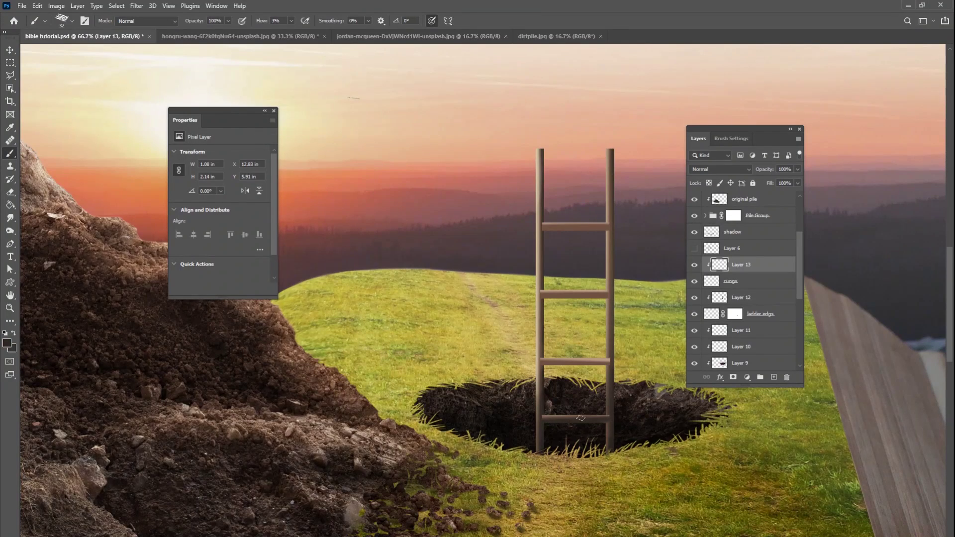
{"action": "left_click", "coordinate": [607, 366], "text": "alt"}
{"action": "left_click", "coordinate": [609, 301], "text": "alt"}
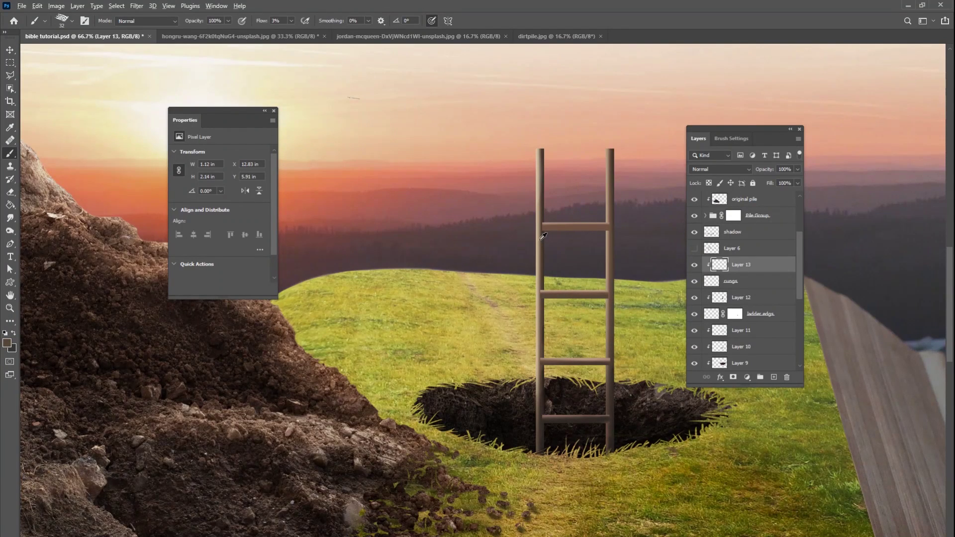
- Paint near-black shadows along the undersides of the top three rungs on Layer 13
{"action": "left_click", "coordinate": [612, 211], "text": "alt"}
{"action": "mouse_move", "coordinate": [608, 229]}
{"action": "left_mouse_down"}
{"action": "mouse_move", "coordinate": [570, 229]}
{"action": "mouse_move", "coordinate": [615, 229]}
{"action": "mouse_move", "coordinate": [588, 229]}
{"action": "left_mouse_up"}
{"action": "left_click", "coordinate": [614, 404], "text": "alt"}
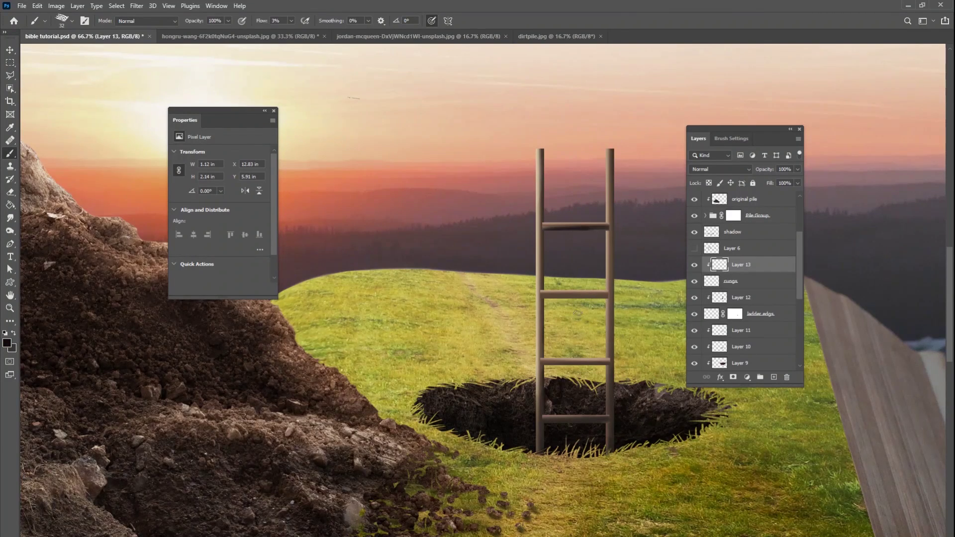
{"action": "mouse_move", "coordinate": [593, 299]}
{"action": "left_mouse_down"}
{"action": "mouse_move", "coordinate": [545, 299]}
{"action": "mouse_move", "coordinate": [607, 298]}
{"action": "mouse_move", "coordinate": [551, 297]}
{"action": "left_mouse_up"}
{"action": "left_click_drag", "start_coordinate": [564, 362], "coordinate": [608, 362]}
- Blend the top rung's shading towards the left rail with colours sampled from the ladder
{"action": "left_click", "coordinate": [557, 215], "text": "alt"}
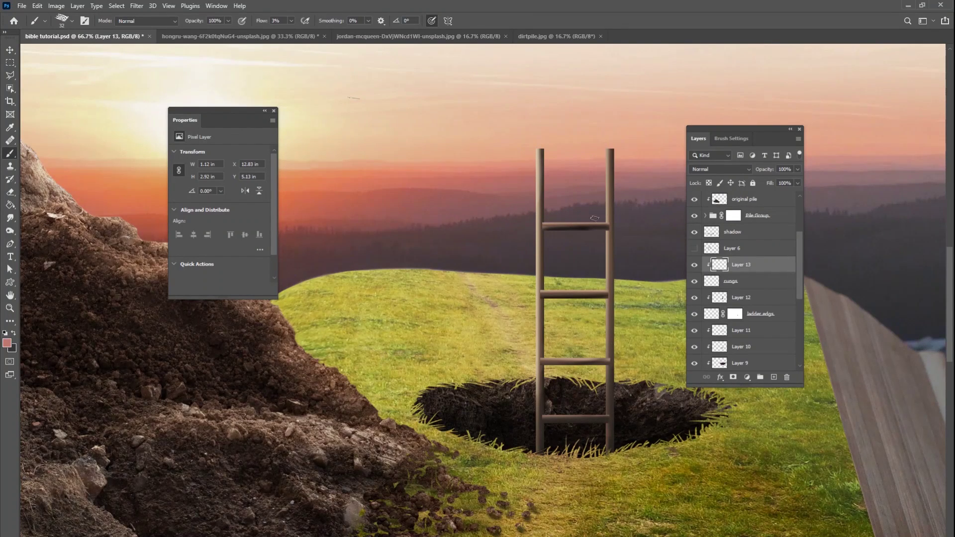
{"action": "left_click", "coordinate": [610, 233], "text": "alt"}
{"action": "mouse_move", "coordinate": [568, 227]}
{"action": "left_mouse_down"}
{"action": "mouse_move", "coordinate": [603, 226]}
{"action": "mouse_move", "coordinate": [531, 222]}
{"action": "mouse_move", "coordinate": [600, 226]}
{"action": "mouse_move", "coordinate": [543, 230]}
{"action": "left_mouse_up"}
{"action": "left_click", "coordinate": [571, 227], "text": "alt"}
{"action": "left_click", "coordinate": [541, 229], "text": "alt"}
- Merge Layer 13, rungs, Layer 12 and the ladder edgs layer into a single layer
{"action": "key", "text": "ctrl+minus"}
{"action": "key", "text": "ctrl+minus"}
{"action": "key", "text": "ctrl+minus"}
{"action": "key", "text": "ctrl+plus"}
{"action": "key", "text": "ctrl+plus"}
{"action": "key", "text": "ctrl+plus"}
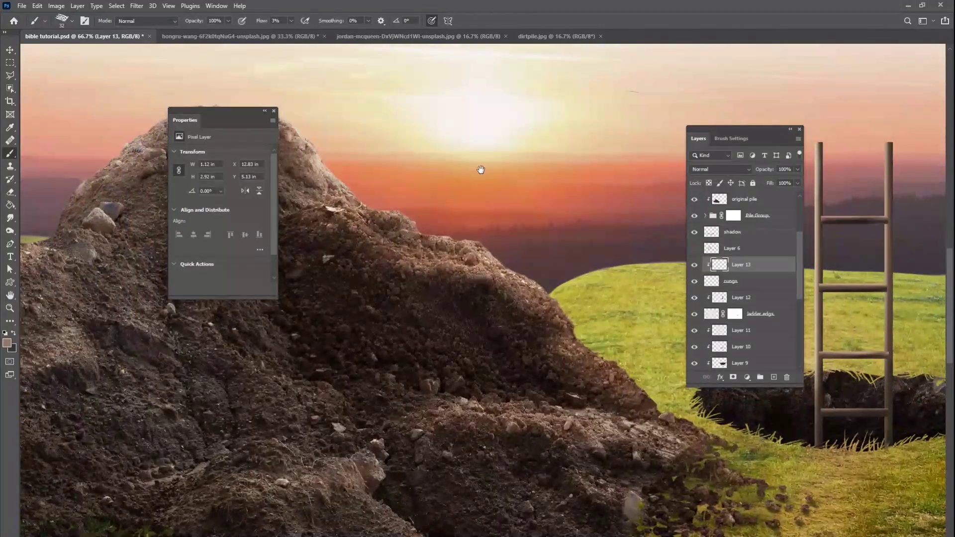
{"action": "left_click_drag", "start_coordinate": [482, 376], "coordinate": [263, 386]}
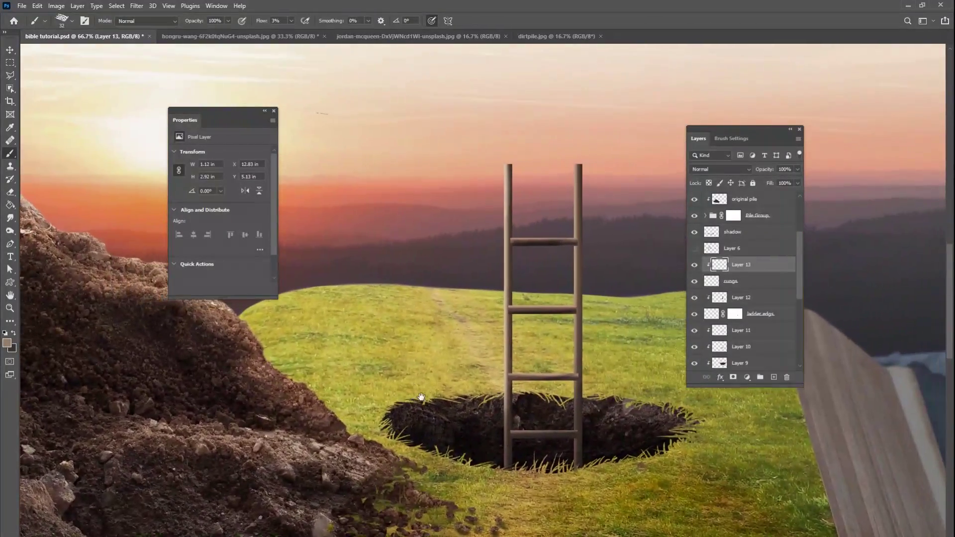
{"action": "left_click", "coordinate": [754, 281], "text": "ctrl"}
{"action": "left_click", "coordinate": [757, 298], "text": "ctrl"}
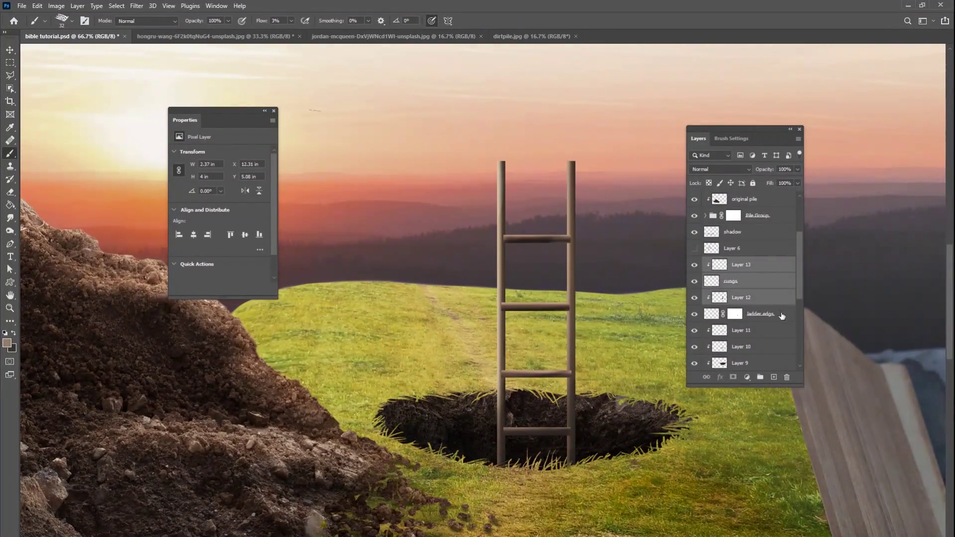
{"action": "right_click", "coordinate": [765, 315]}
{"action": "left_click", "coordinate": [796, 450]}
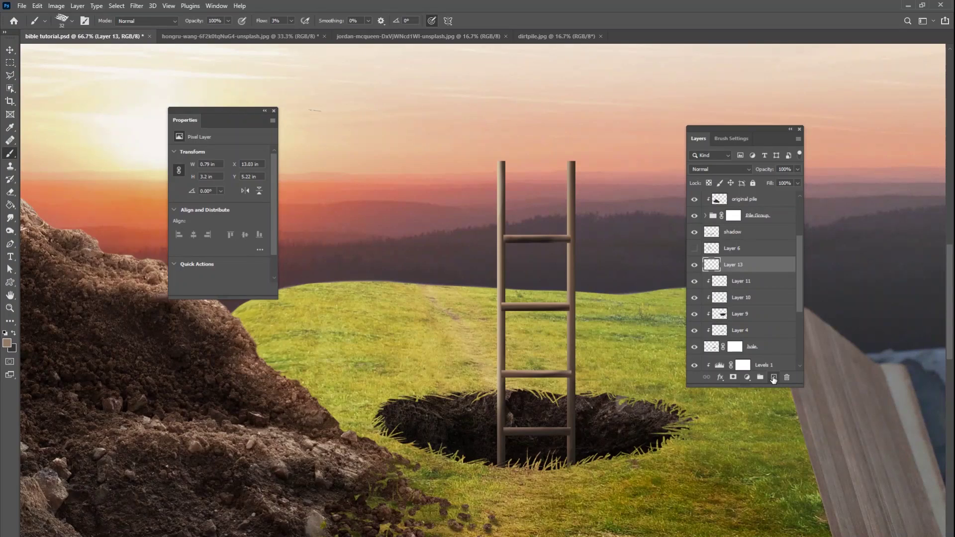
- Add a new layer clipped to the merged ladder layer, and rename the merged layer "ladder"
{"action": "left_click", "coordinate": [773, 379]}
{"action": "key", "text": "ctrl+alt+g"}
{"action": "double_click", "coordinate": [735, 282]}
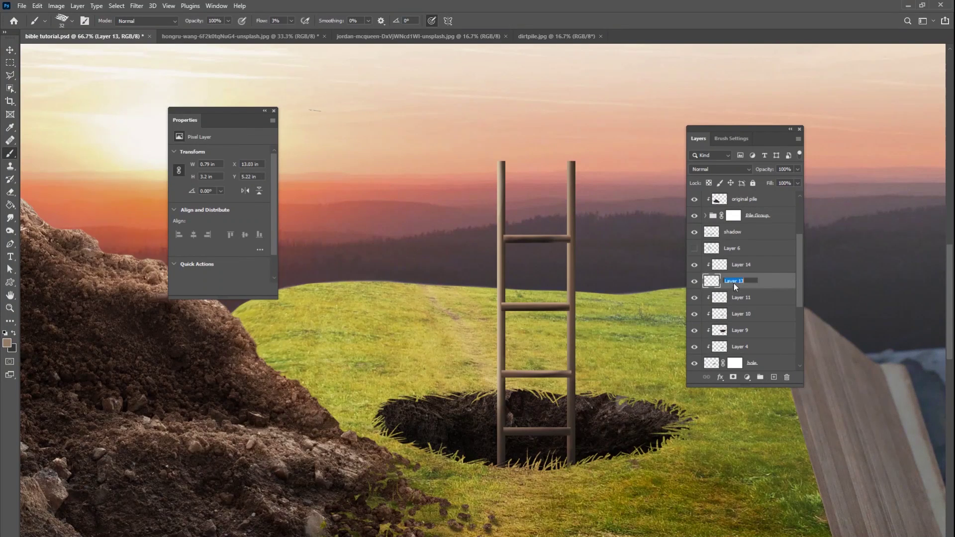
{"action": "type", "text": "ladder"}
{"action": "key", "text": "Return"}
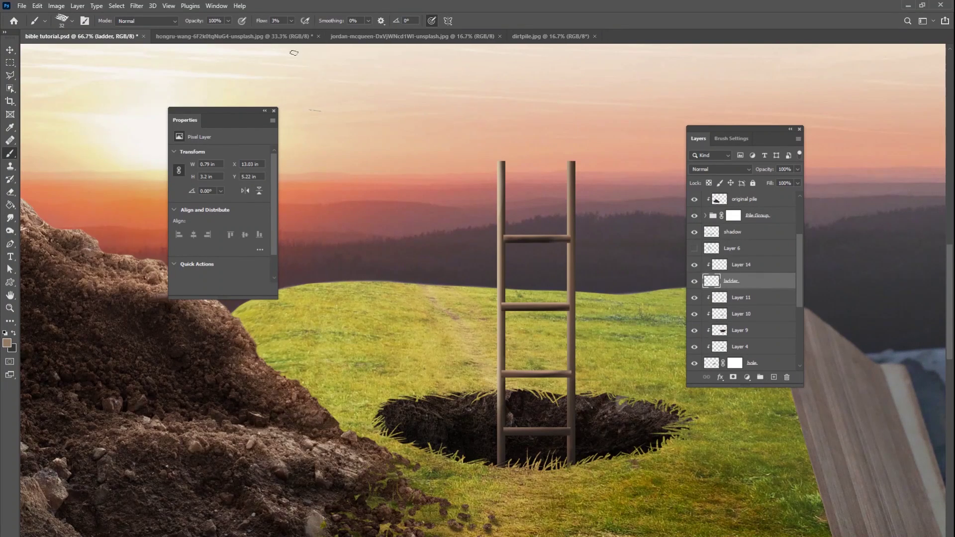
- Set the textured brush to 29 px at 3% flow and sample a pale cream from the sky for ladder highlights
{"action": "left_click", "coordinate": [291, 21]}
{"action": "left_click_drag", "start_coordinate": [293, 34], "coordinate": [292, 34]}
{"action": "right_click", "coordinate": [553, 232]}
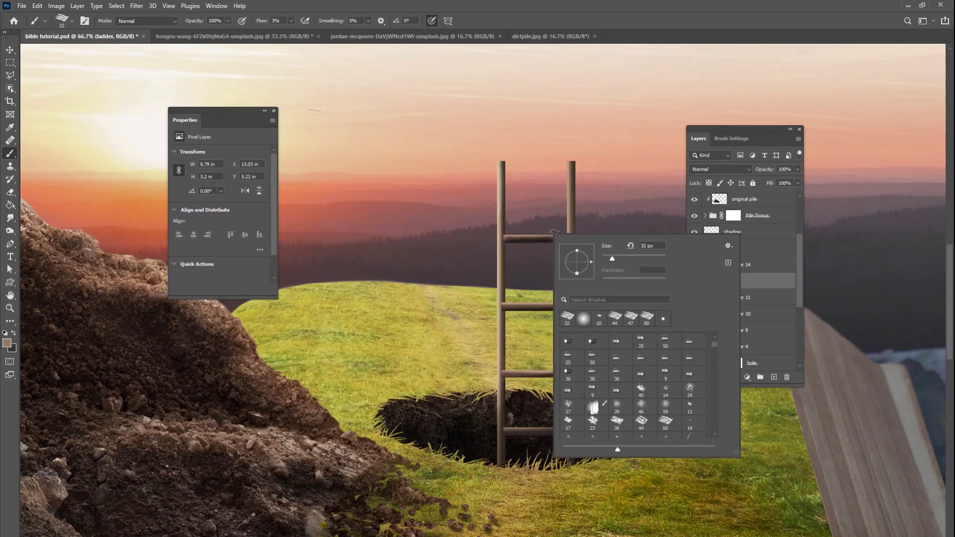
{"action": "left_click", "coordinate": [336, 94], "text": "alt"}
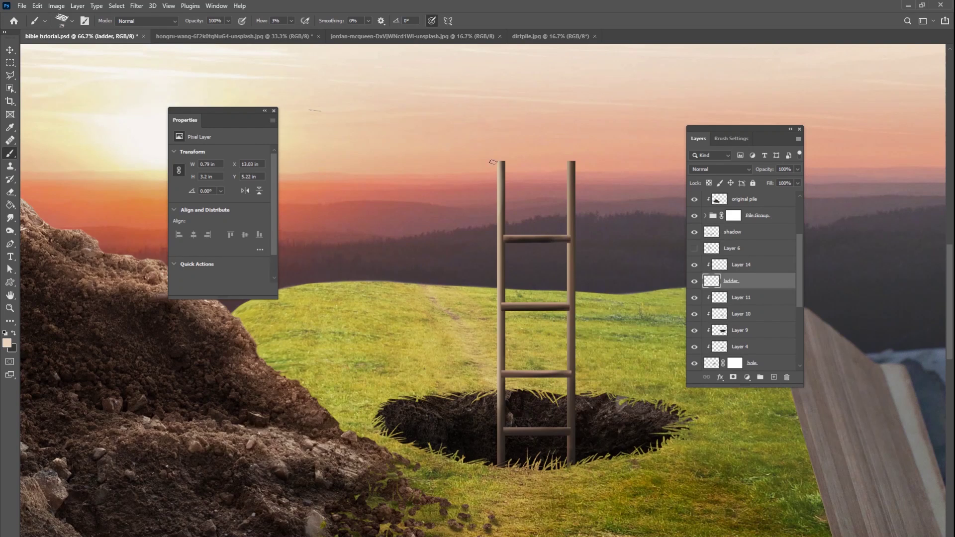
- Select clipped Layer 14 and brush sampled wood tones along the ladder's upper left rail and top rung
{"action": "left_click_drag", "start_coordinate": [494, 162], "coordinate": [494, 168]}
{"action": "left_click", "coordinate": [731, 265]}
{"action": "left_click_drag", "start_coordinate": [494, 175], "coordinate": [495, 183]}
{"action": "left_click", "coordinate": [516, 241], "text": "alt"}
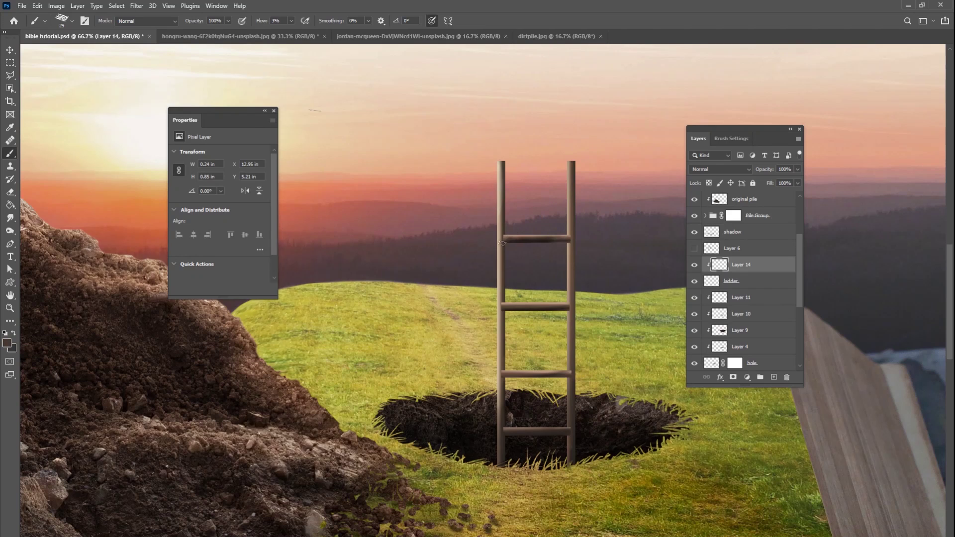
{"action": "mouse_move", "coordinate": [514, 242]}
{"action": "left_mouse_down"}
{"action": "mouse_move", "coordinate": [574, 238]}
{"action": "mouse_move", "coordinate": [550, 242]}
{"action": "mouse_move", "coordinate": [577, 243]}
{"action": "mouse_move", "coordinate": [572, 264]}
{"action": "mouse_move", "coordinate": [565, 240]}
{"action": "mouse_move", "coordinate": [571, 250]}
{"action": "mouse_move", "coordinate": [575, 240]}
{"action": "mouse_move", "coordinate": [574, 275]}
{"action": "left_mouse_up"}
{"action": "left_click", "coordinate": [504, 247], "text": "alt"}
{"action": "left_click", "coordinate": [524, 239], "text": "alt"}
- Shade the right half of the top rung and its joint with the right rail, using sampled wood tones
{"action": "left_click", "coordinate": [550, 241], "text": "alt"}
{"action": "left_click", "coordinate": [575, 245], "text": "alt"}
{"action": "left_click", "coordinate": [566, 241], "text": "alt"}
{"action": "left_click", "coordinate": [562, 241], "text": "alt"}
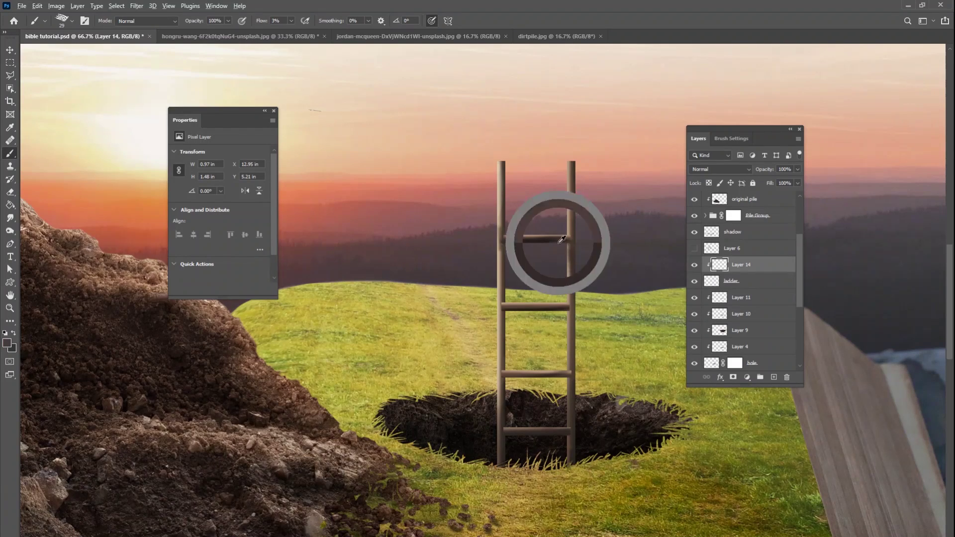
{"action": "left_click", "coordinate": [575, 227], "text": "alt"}
{"action": "left_click", "coordinate": [543, 242], "text": "alt"}
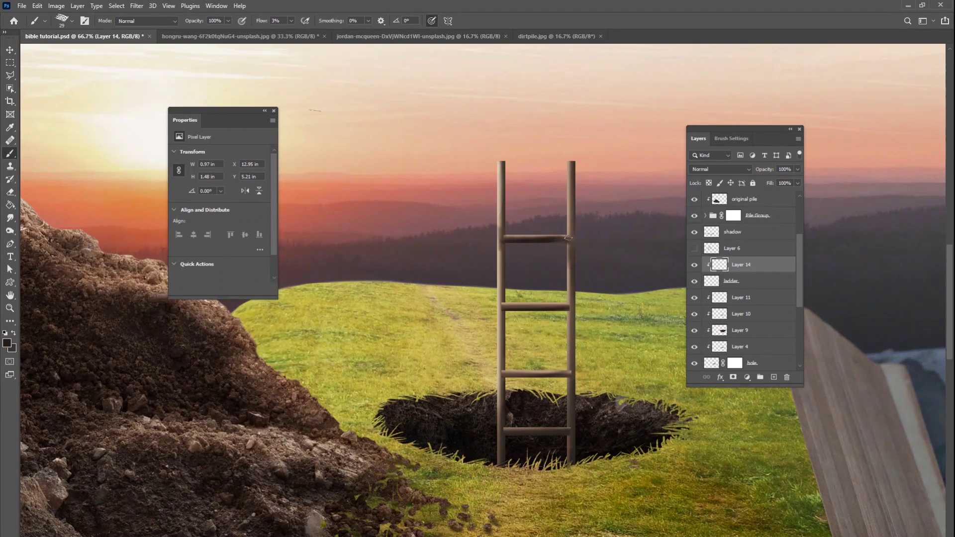
{"action": "left_click_drag", "start_coordinate": [562, 240], "coordinate": [574, 242]}
- Paint sampled dark tones on the second rung, shading its joint with the left rail
{"action": "left_click", "coordinate": [518, 307], "text": "alt"}
{"action": "left_click_drag", "start_coordinate": [515, 309], "coordinate": [509, 309]}
{"action": "left_click", "coordinate": [502, 300], "text": "alt"}
{"action": "left_click", "coordinate": [516, 307], "text": "alt"}
{"action": "left_click", "coordinate": [530, 305], "text": "alt"}
{"action": "left_click", "coordinate": [558, 308], "text": "alt"}
- Darken the lower right rail and the bottom rung's joints with both rails, using sampled tones
{"action": "left_click", "coordinate": [573, 381], "text": "alt"}
{"action": "left_click_drag", "start_coordinate": [571, 370], "coordinate": [572, 393]}
{"action": "mouse_move", "coordinate": [571, 432]}
{"action": "left_mouse_down"}
{"action": "mouse_move", "coordinate": [564, 437]}
{"action": "mouse_move", "coordinate": [575, 455]}
{"action": "mouse_move", "coordinate": [571, 407]}
{"action": "left_mouse_up"}
{"action": "left_click", "coordinate": [571, 429], "text": "alt"}
{"action": "left_click", "coordinate": [576, 454], "text": "alt"}
{"action": "mouse_move", "coordinate": [501, 447]}
{"action": "left_mouse_down"}
{"action": "mouse_move", "coordinate": [505, 457]}
{"action": "mouse_move", "coordinate": [503, 432]}
{"action": "left_mouse_up"}
{"action": "left_click", "coordinate": [508, 433], "text": "alt"}
{"action": "left_click", "coordinate": [499, 427], "text": "alt"}
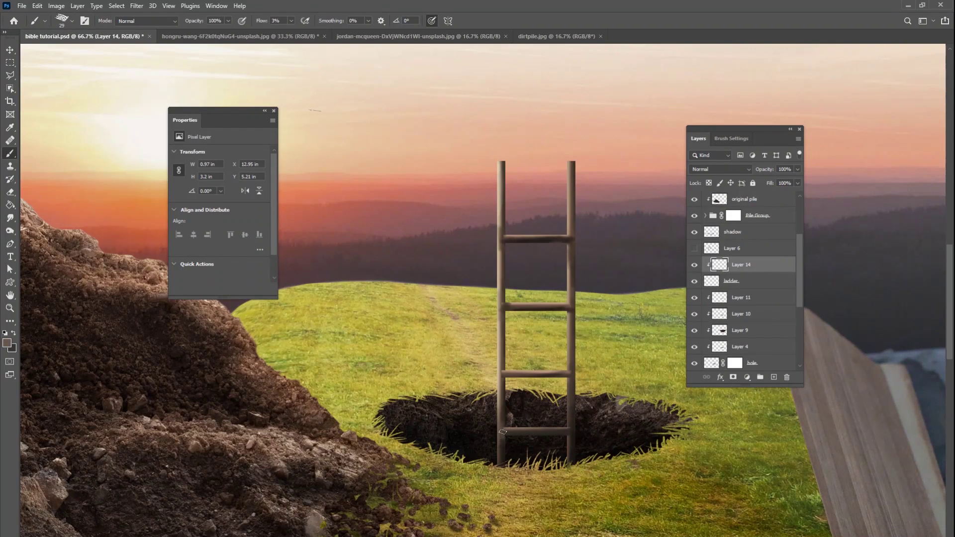
- Touch up the third rung and the left end of the top rung with sampled wood tones
{"action": "left_click", "coordinate": [505, 374], "text": "alt"}
{"action": "left_click", "coordinate": [546, 375], "text": "alt"}
{"action": "left_click", "coordinate": [516, 239], "text": "alt"}
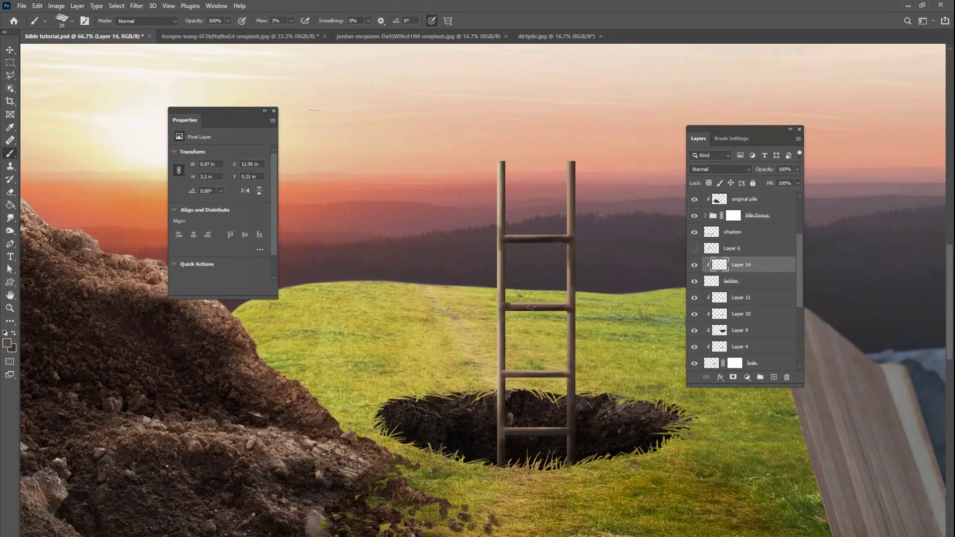
{"action": "left_click", "coordinate": [509, 242], "text": "alt"}
{"action": "left_click_drag", "start_coordinate": [510, 241], "coordinate": [516, 241]}
{"action": "left_click", "coordinate": [500, 245], "text": "alt"}
- Blend shading at the left joints of the second and third rungs and down the lower left rail
{"action": "left_click", "coordinate": [513, 307], "text": "alt"}
{"action": "left_click_drag", "start_coordinate": [504, 307], "coordinate": [514, 306]}
{"action": "left_click", "coordinate": [503, 375], "text": "alt"}
{"action": "left_click", "coordinate": [501, 349], "text": "alt"}
{"action": "left_click", "coordinate": [503, 362], "text": "alt"}
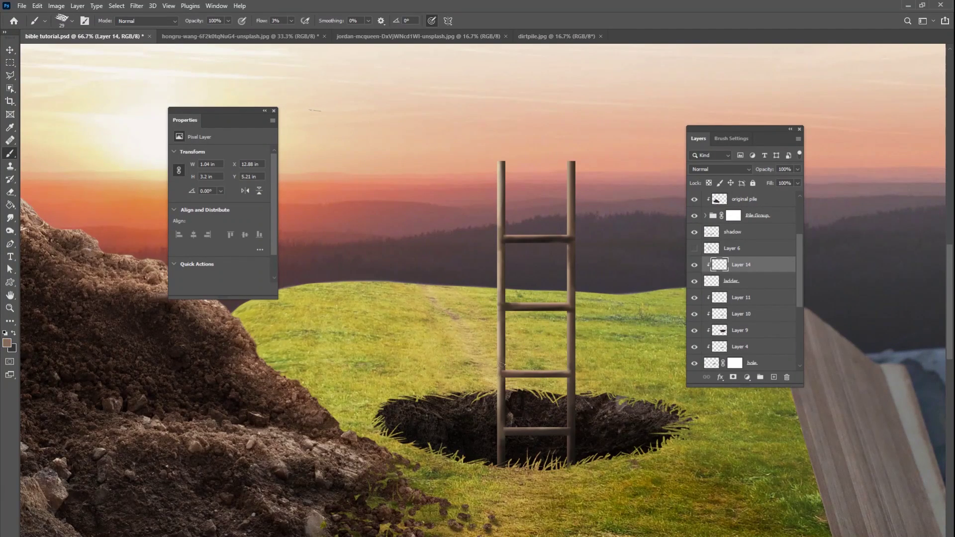
{"action": "left_click", "coordinate": [501, 414], "text": "alt"}
{"action": "mouse_move", "coordinate": [498, 401]}
{"action": "left_mouse_down"}
{"action": "mouse_move", "coordinate": [499, 369]}
{"action": "mouse_move", "coordinate": [499, 401]}
{"action": "left_mouse_up"}
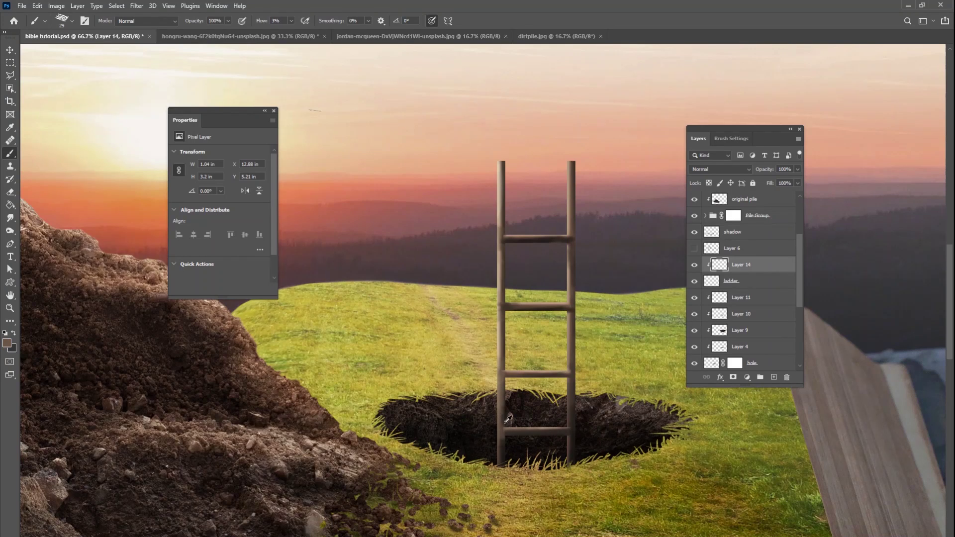
{"action": "left_click", "coordinate": [503, 453], "text": "alt"}
- Brush shading and highlights along both upper rails, and touch up the third and bottom rungs
{"action": "left_click_drag", "start_coordinate": [572, 303], "coordinate": [571, 188]}
{"action": "mouse_move", "coordinate": [513, 241]}
{"action": "left_mouse_down"}
{"action": "mouse_move", "coordinate": [505, 238]}
{"action": "mouse_move", "coordinate": [501, 297]}
{"action": "left_mouse_up"}
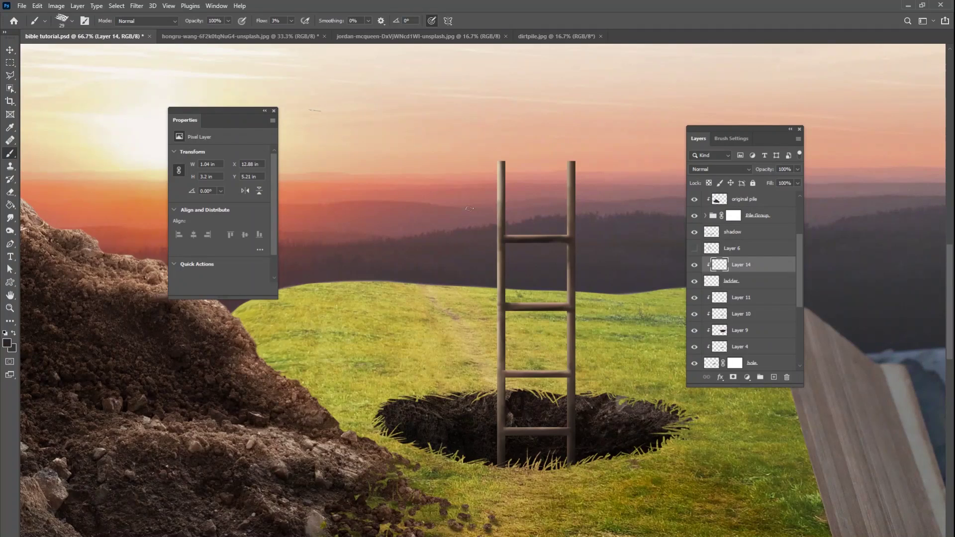
{"action": "left_click", "coordinate": [513, 220], "text": "alt"}
{"action": "left_click_drag", "start_coordinate": [568, 252], "coordinate": [567, 296]}
{"action": "mouse_move", "coordinate": [567, 164]}
{"action": "left_mouse_down"}
{"action": "mouse_move", "coordinate": [559, 195]}
{"action": "mouse_move", "coordinate": [565, 233]}
{"action": "left_mouse_up"}
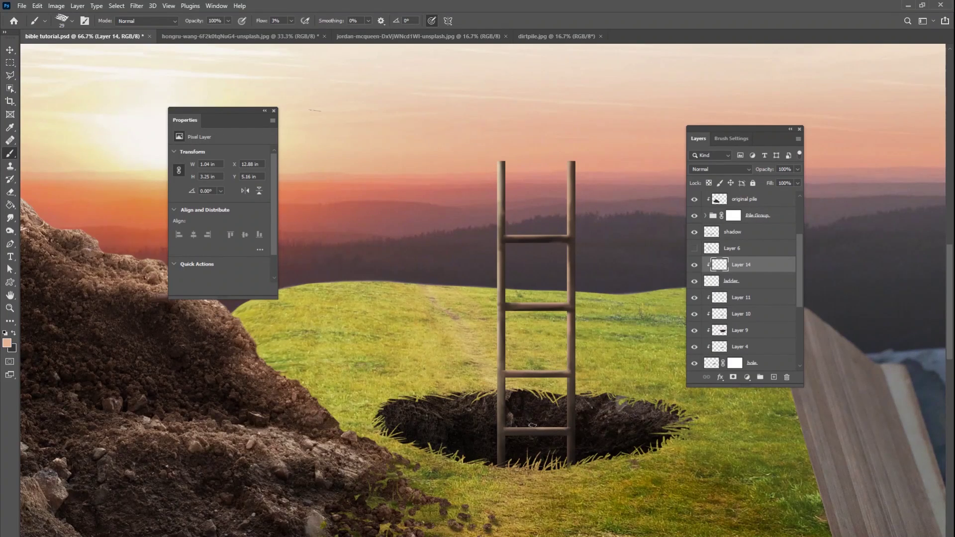
{"action": "mouse_move", "coordinate": [548, 371]}
{"action": "left_mouse_down"}
{"action": "mouse_move", "coordinate": [520, 372]}
{"action": "mouse_move", "coordinate": [536, 376]}
{"action": "left_mouse_up"}
{"action": "left_click", "coordinate": [567, 434], "text": "alt"}
- Merge shading Layer 14 with the ladder layer
{"action": "key", "text": "ctrl+0"}
{"action": "left_click_drag", "start_coordinate": [707, 123], "coordinate": [748, 132]}
{"action": "key", "text": "ctrl+plus"}
{"action": "key", "text": "ctrl+plus"}
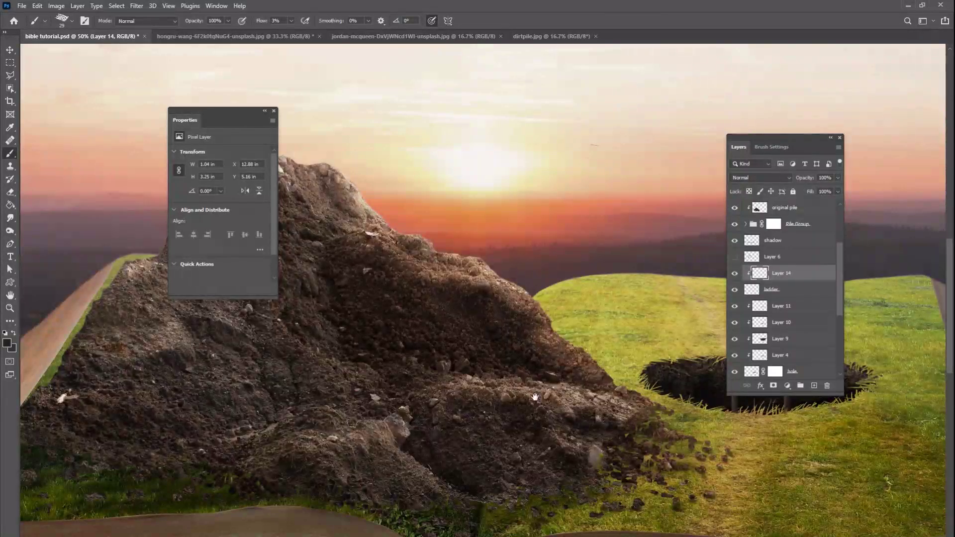
{"action": "mouse_move", "coordinate": [536, 396]}
{"action": "left_mouse_down"}
{"action": "mouse_move", "coordinate": [423, 403]}
{"action": "mouse_move", "coordinate": [528, 391]}
{"action": "left_mouse_up"}
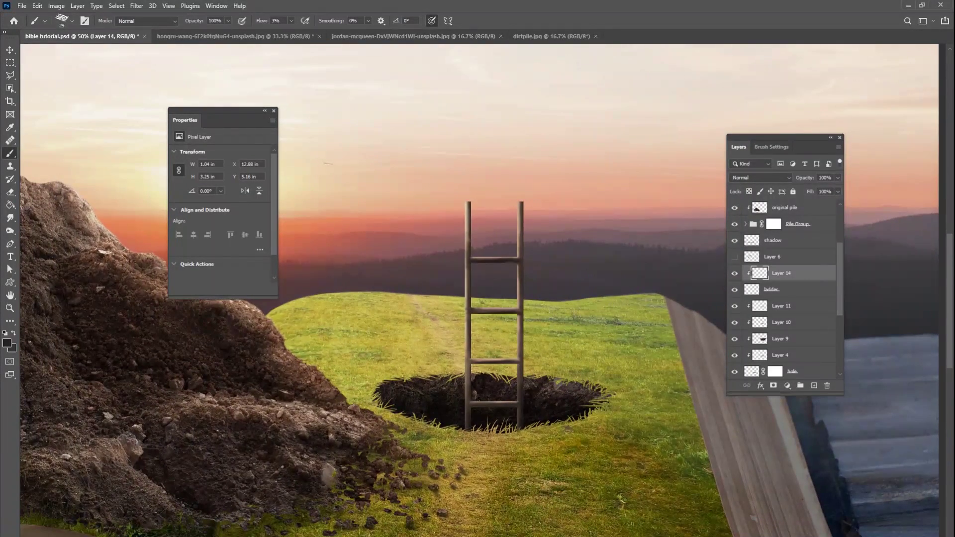
{"action": "left_click", "coordinate": [786, 291], "text": "ctrl"}
{"action": "right_click", "coordinate": [786, 290]}
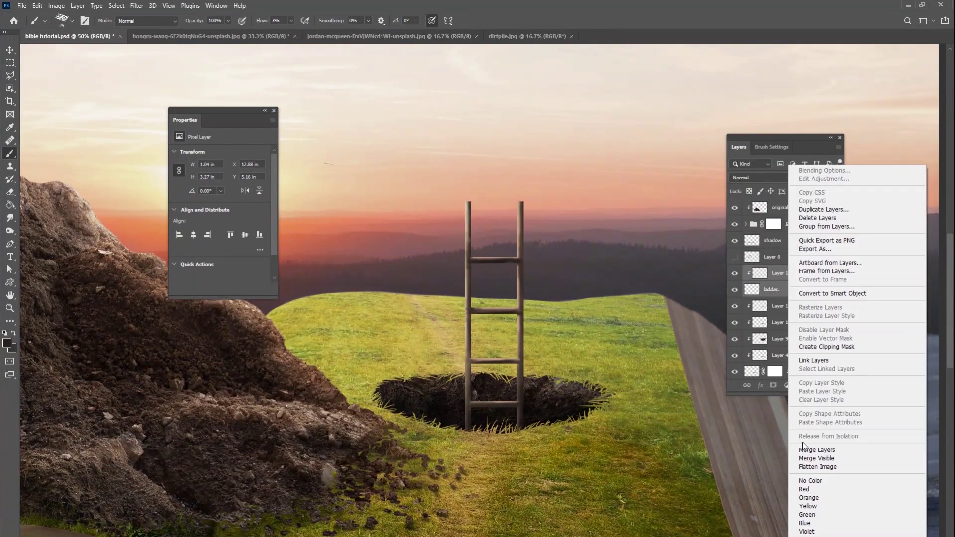
{"action": "left_click", "coordinate": [821, 420]}
- Add a new layer clipped to the ladder and darken its base with a soft 130 px brush in a sampled hole colour
{"action": "left_click", "coordinate": [815, 385]}
{"action": "key", "text": "ctrl+alt+g"}
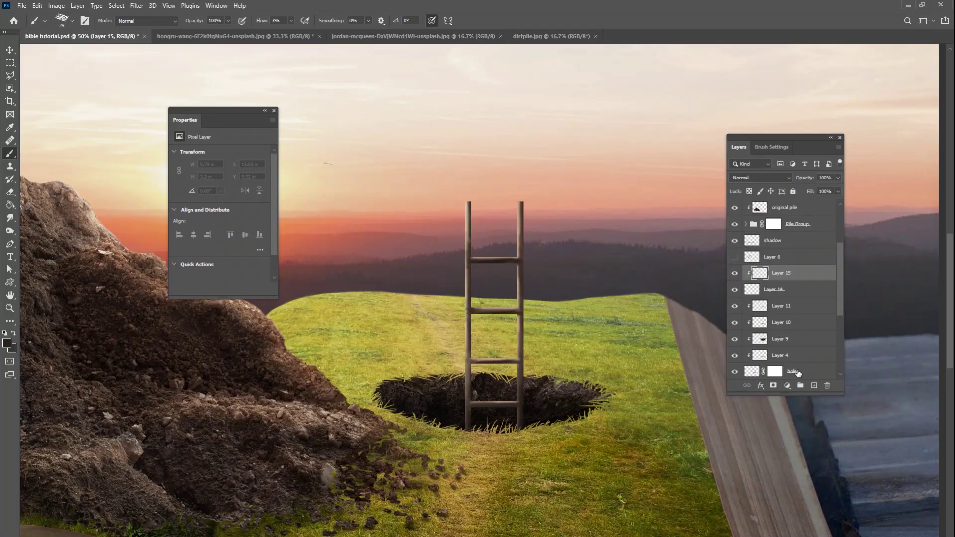
{"action": "right_click", "coordinate": [514, 340]}
{"action": "left_click", "coordinate": [531, 422]}
{"action": "left_click", "coordinate": [569, 363]}
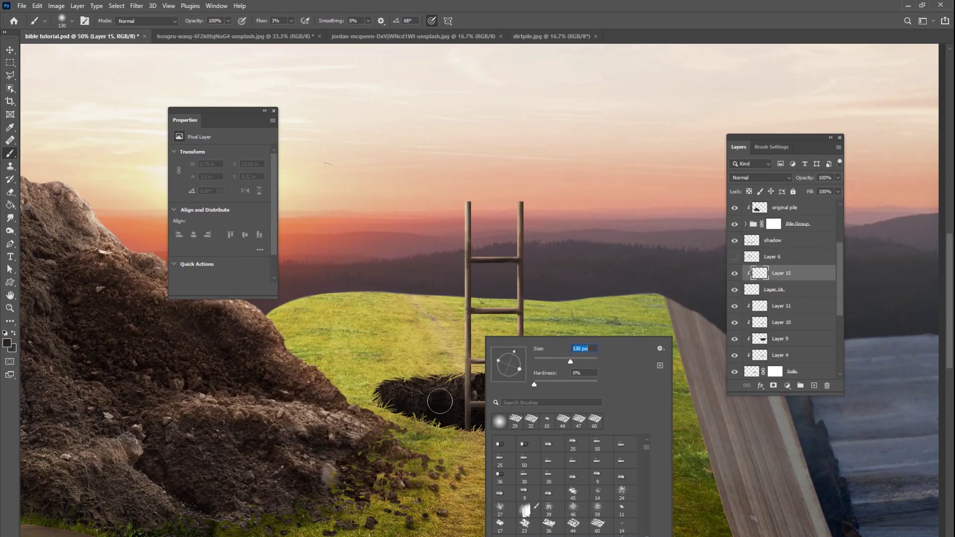
{"action": "left_click", "coordinate": [442, 403], "text": "alt"}
{"action": "left_click", "coordinate": [478, 393]}
{"action": "mouse_move", "coordinate": [467, 415]}
{"action": "left_mouse_down"}
{"action": "mouse_move", "coordinate": [507, 403]}
{"action": "mouse_move", "coordinate": [520, 404]}
{"action": "mouse_move", "coordinate": [475, 410]}
{"action": "mouse_move", "coordinate": [500, 403]}
{"action": "mouse_move", "coordinate": [463, 425]}
{"action": "mouse_move", "coordinate": [554, 418]}
{"action": "mouse_move", "coordinate": [466, 423]}
{"action": "mouse_move", "coordinate": [525, 409]}
{"action": "mouse_move", "coordinate": [467, 420]}
{"action": "mouse_move", "coordinate": [523, 383]}
{"action": "mouse_move", "coordinate": [535, 342]}
{"action": "mouse_move", "coordinate": [516, 343]}
{"action": "mouse_move", "coordinate": [485, 396]}
{"action": "left_mouse_up"}
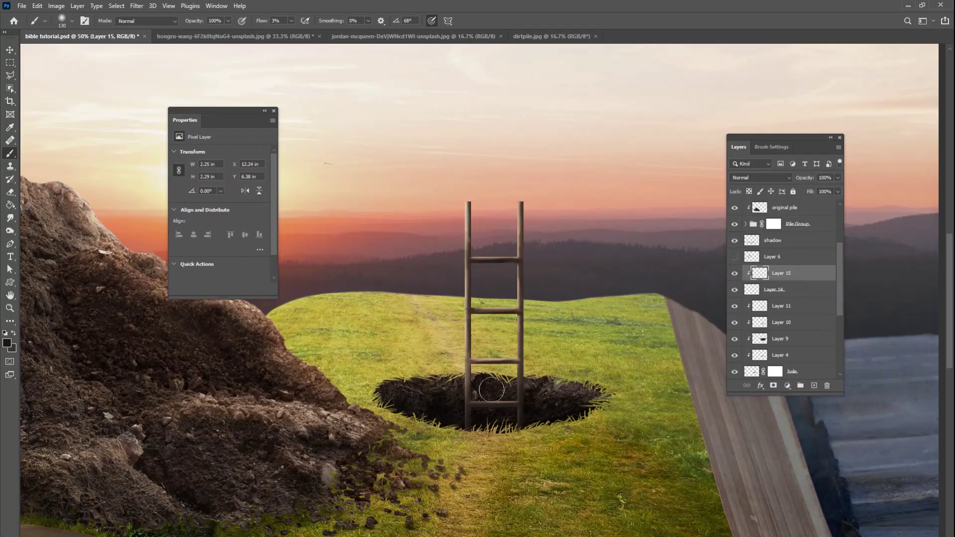
- Reduce the soft brush size and touch up the left rail near the hole's back rim
{"action": "right_click", "coordinate": [467, 388]}
{"action": "left_click_drag", "start_coordinate": [537, 378], "coordinate": [524, 380]}
{"action": "left_click", "coordinate": [465, 382]}
{"action": "right_click", "coordinate": [473, 375]}
{"action": "left_click", "coordinate": [467, 384]}
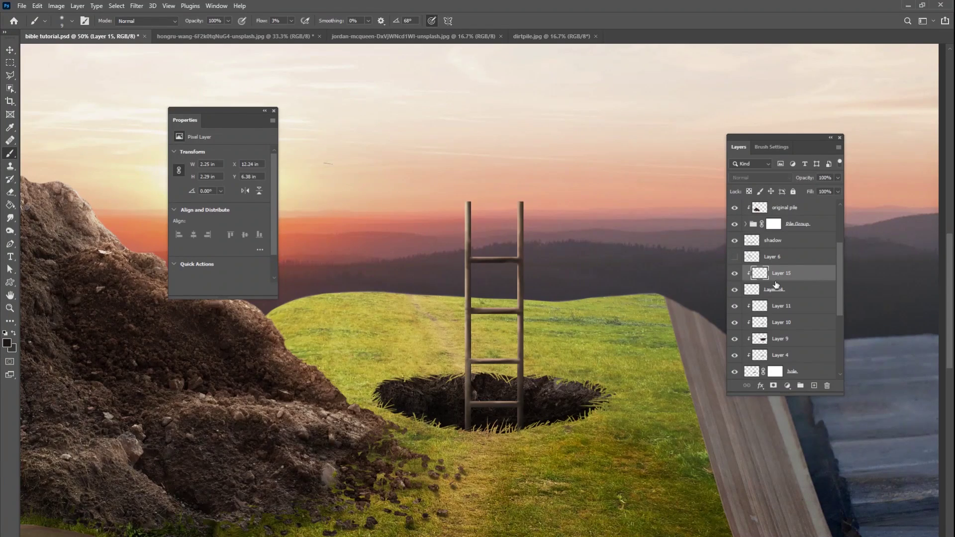
- Add a new layer above and paint the left rail's straight shadow on the grass with a soft 28 px brush at 15% flow
{"action": "key", "text": "ctrl+shift+alt+n"}
{"action": "mouse_move", "coordinate": [514, 449]}
{"action": "left_mouse_down"}
{"action": "mouse_move", "coordinate": [458, 362]}
{"action": "mouse_move", "coordinate": [499, 377]}
{"action": "left_mouse_up"}
{"action": "right_click", "coordinate": [442, 353]}
{"action": "left_click", "coordinate": [412, 350]}
{"action": "left_click", "coordinate": [412, 349]}
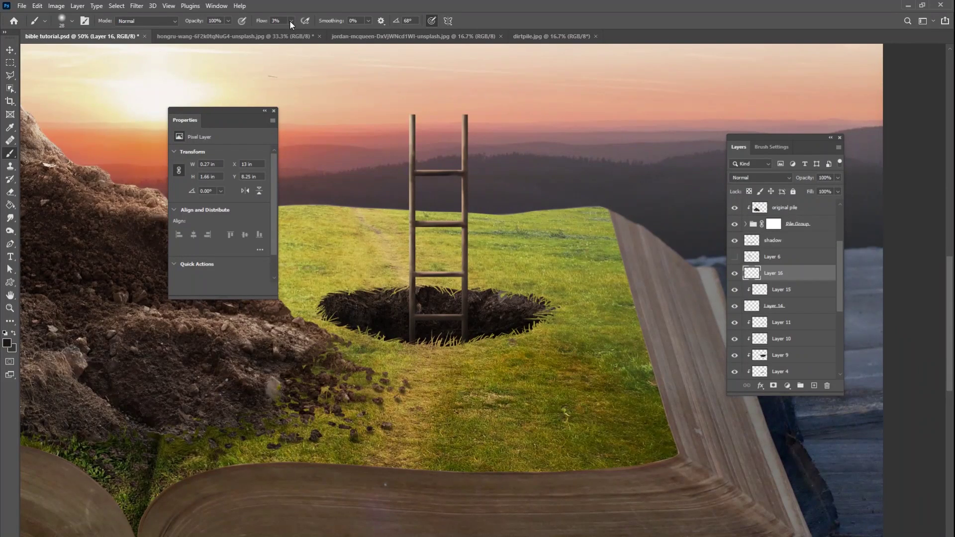
{"action": "left_click_drag", "start_coordinate": [291, 21], "coordinate": [298, 34]}
{"action": "left_click", "coordinate": [425, 471], "text": "shift"}
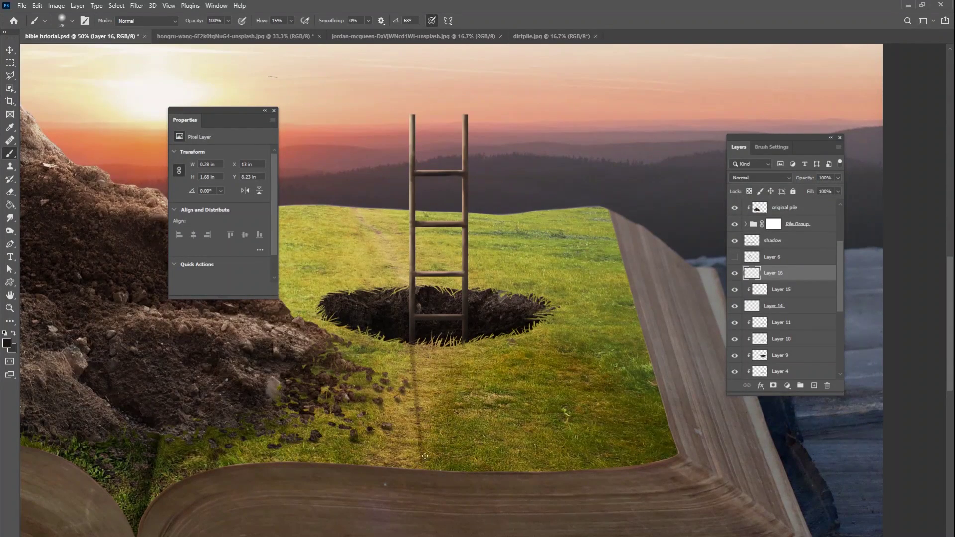
- Paint the right rail's slanted shadow across the grass, then strengthen both rail shadows with an 86 px brush
{"action": "left_click", "coordinate": [491, 461], "text": "shift"}
{"action": "right_click", "coordinate": [471, 355]}
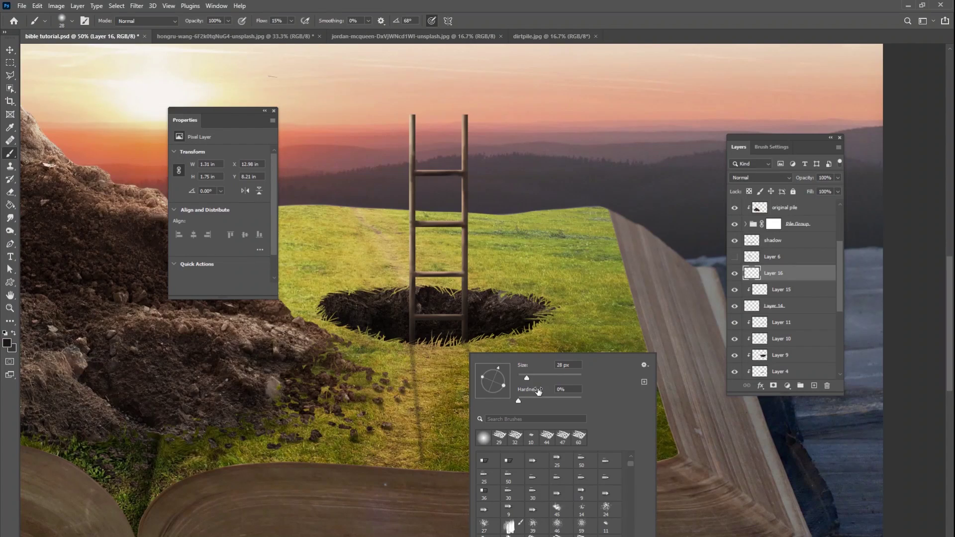
{"action": "left_click", "coordinate": [462, 347]}
{"action": "left_click", "coordinate": [497, 458], "text": "shift"}
{"action": "right_click", "coordinate": [487, 448]}
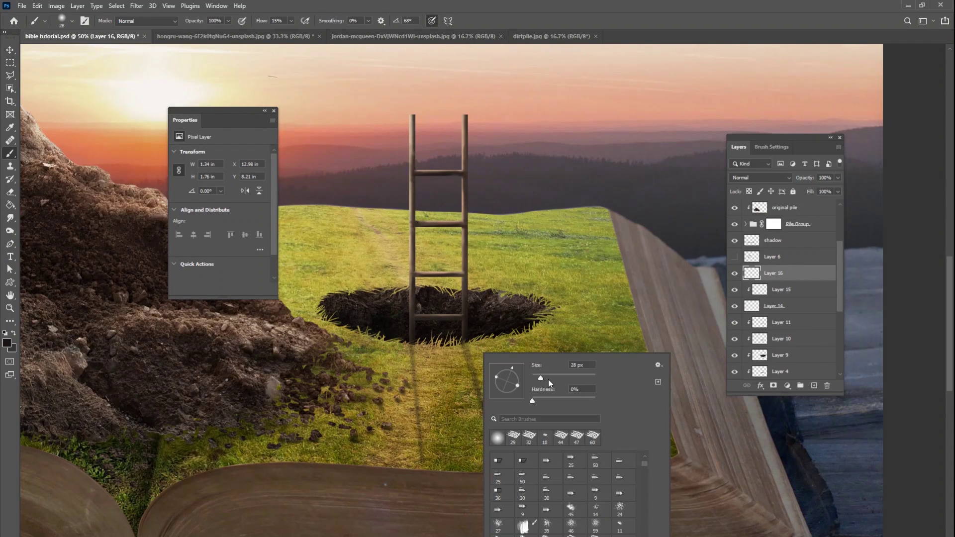
{"action": "left_click", "coordinate": [465, 350]}
{"action": "left_click", "coordinate": [495, 461], "text": "shift"}
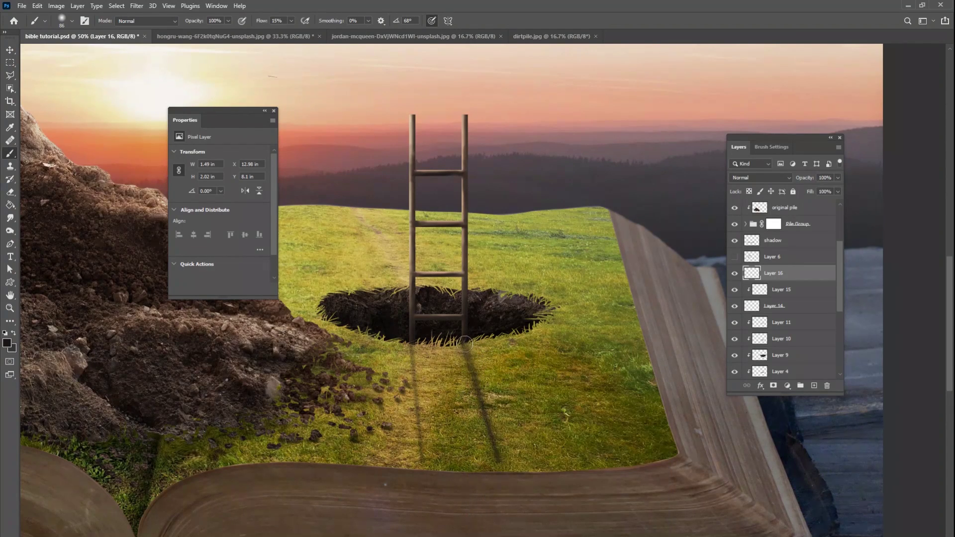
{"action": "left_click", "coordinate": [415, 345]}
{"action": "left_click", "coordinate": [425, 458], "text": "shift"}
- Set the brush to 69 px and paint soft rung shadows between the two rail shadows
{"action": "right_click", "coordinate": [430, 452]}
{"action": "left_click_drag", "start_coordinate": [521, 379], "coordinate": [516, 379]}
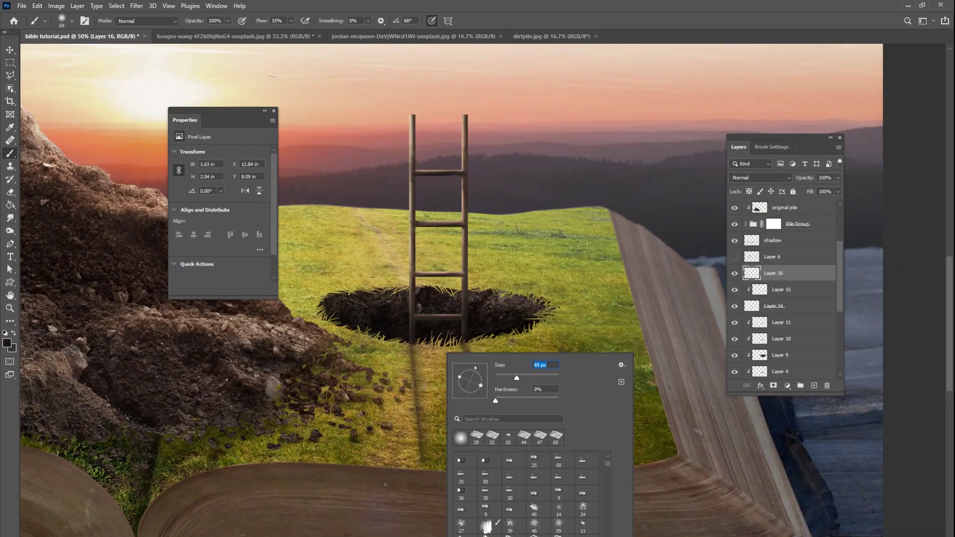
{"action": "left_click", "coordinate": [421, 385]}
{"action": "left_click", "coordinate": [483, 380], "text": "shift"}
{"action": "left_click", "coordinate": [426, 424]}
{"action": "left_click", "coordinate": [496, 415], "text": "shift"}
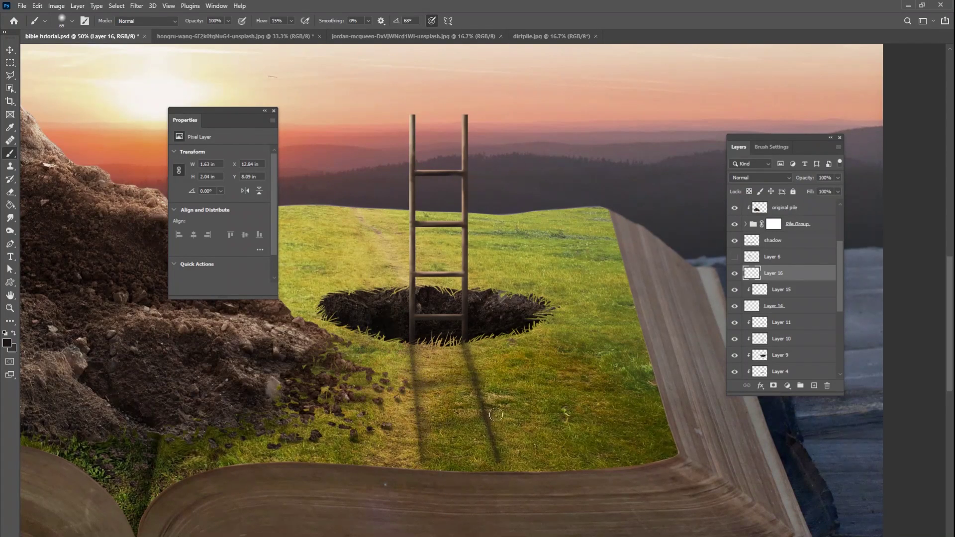
{"action": "left_click", "coordinate": [426, 468]}
{"action": "left_click_drag", "start_coordinate": [486, 463], "coordinate": [499, 441]}
- Lower the opacity of shadow Layer 16 to 41%, compare it hidden and shown, and set the brush to 39 px
{"action": "scroll", "coordinate": [499, 441], "scroll_direction": "down", "scroll_amount": 5}
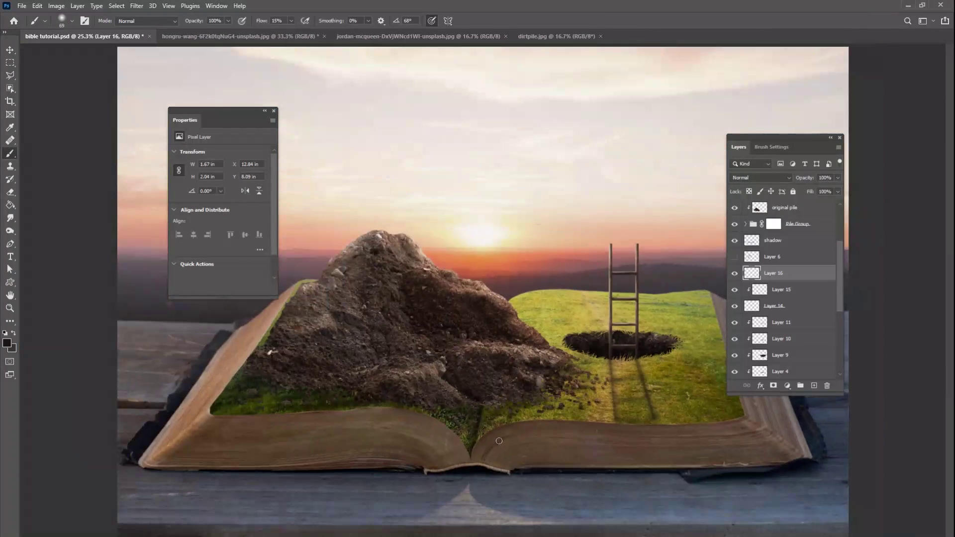
{"action": "key", "text": "ctrl+plus"}
{"action": "key", "text": "ctrl+plus"}
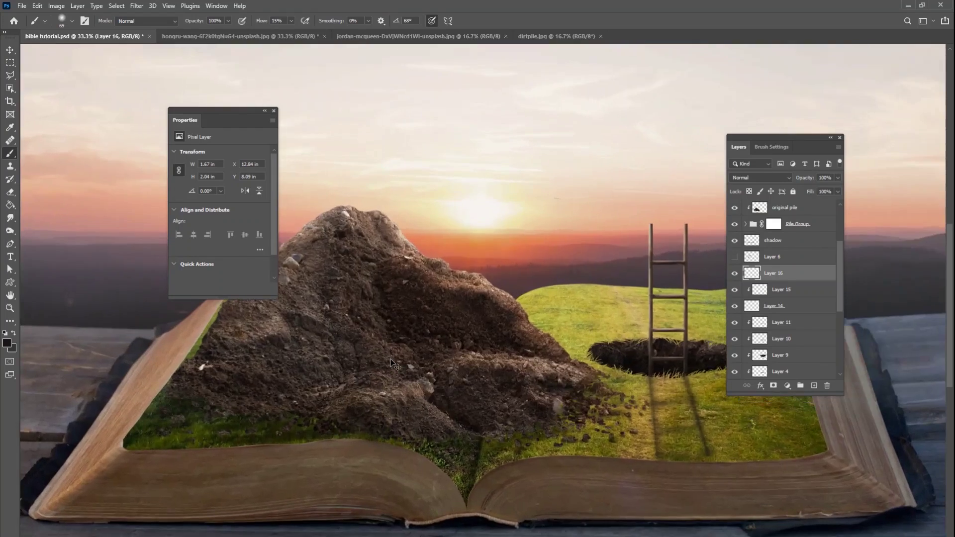
{"action": "left_click_drag", "start_coordinate": [511, 401], "coordinate": [272, 347]}
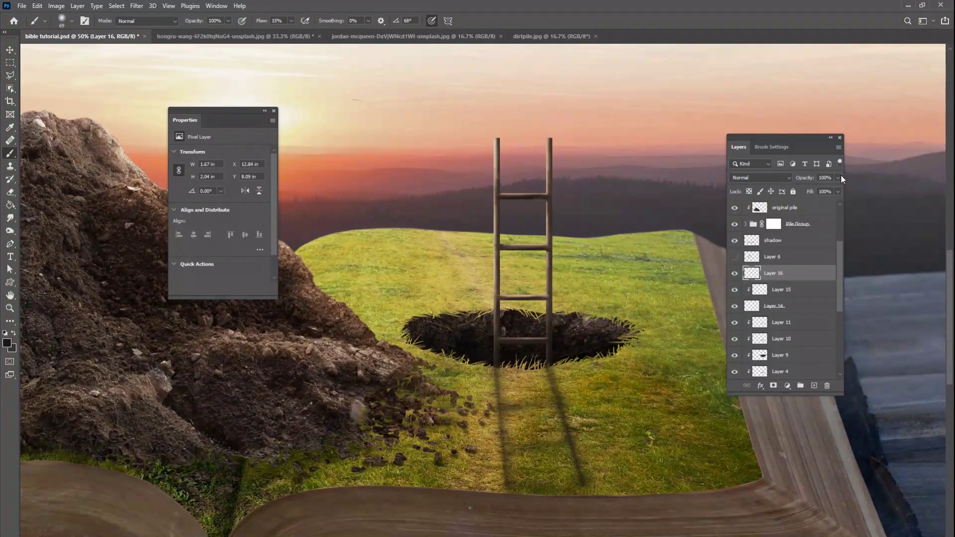
{"action": "left_click_drag", "start_coordinate": [839, 178], "coordinate": [821, 200]}
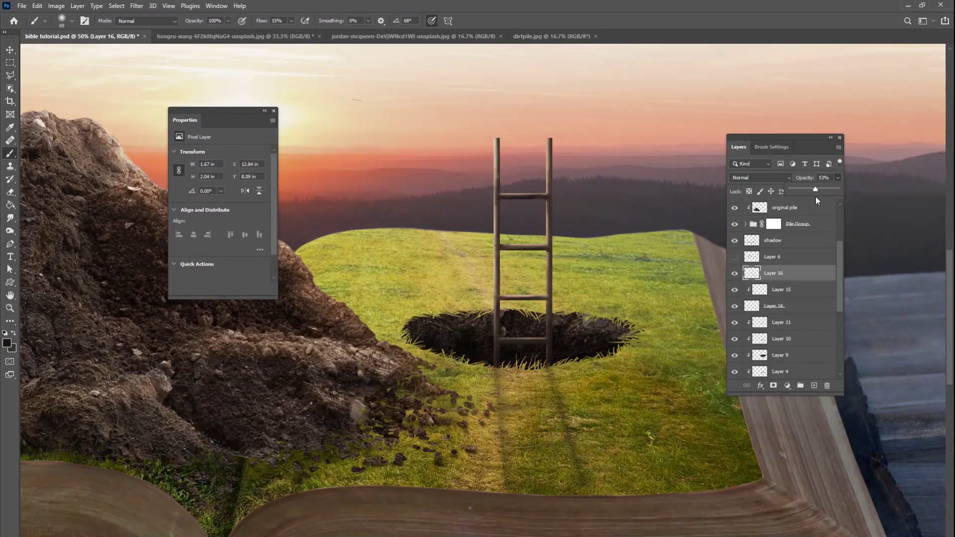
{"action": "left_click_drag", "start_coordinate": [813, 196], "coordinate": [810, 193]}
{"action": "left_click", "coordinate": [736, 274]}
{"action": "left_click", "coordinate": [736, 274]}
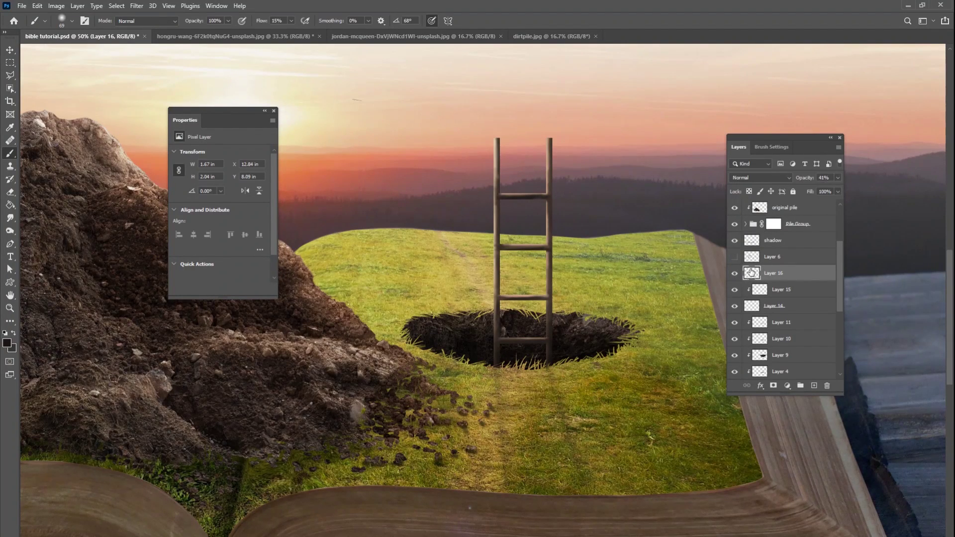
{"action": "right_click", "coordinate": [562, 342]}
{"action": "key", "text": "Return"}
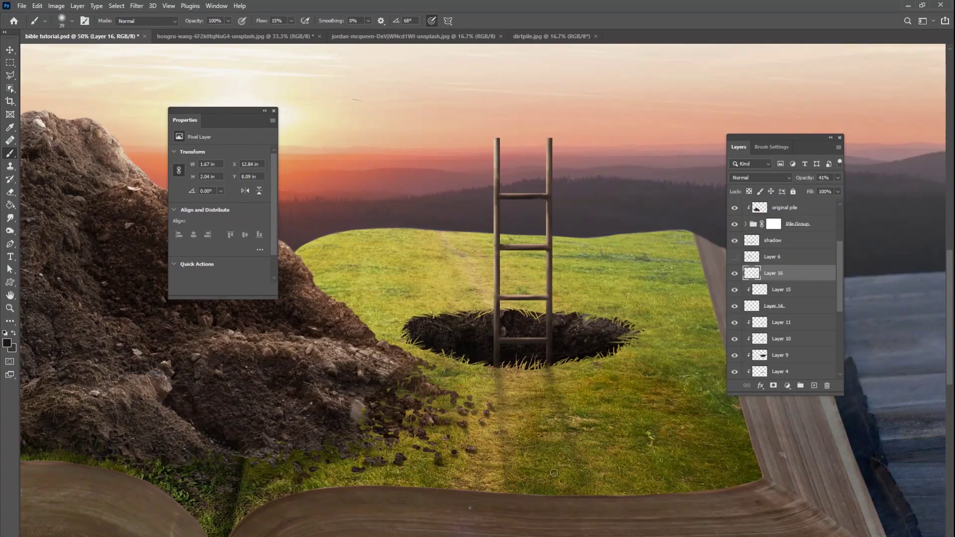
- Examine the ladder and its shadow within the whole composition and up close
{"action": "left_click_drag", "start_coordinate": [415, 387], "coordinate": [454, 418]}
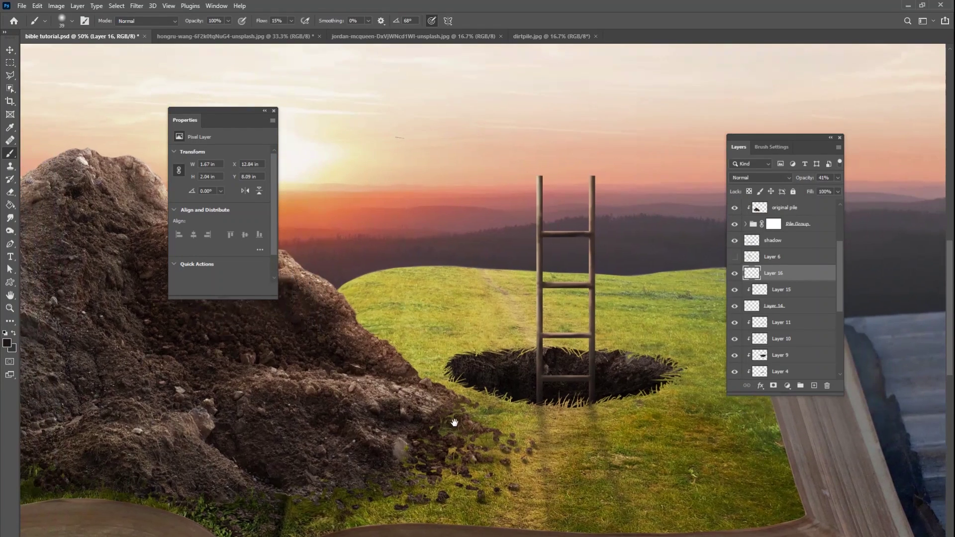
{"action": "key", "text": "ctrl+0"}
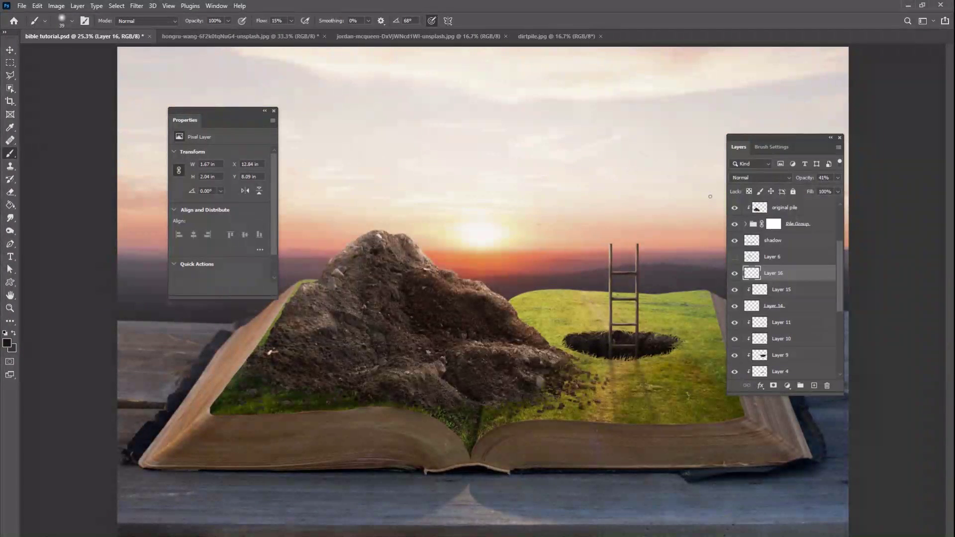
{"action": "key", "text": "ctrl+minus"}
{"action": "key", "text": "ctrl+minus"}
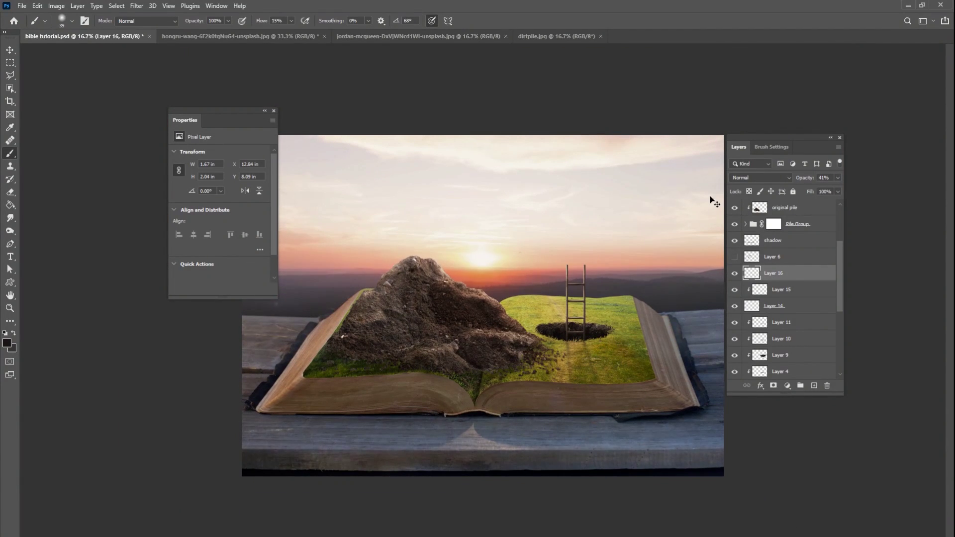
{"action": "key", "text": "ctrl+plus"}
{"action": "key", "text": "ctrl+plus"}
{"action": "key", "text": "ctrl+plus"}
{"action": "left_click_drag", "start_coordinate": [485, 375], "coordinate": [266, 419]}
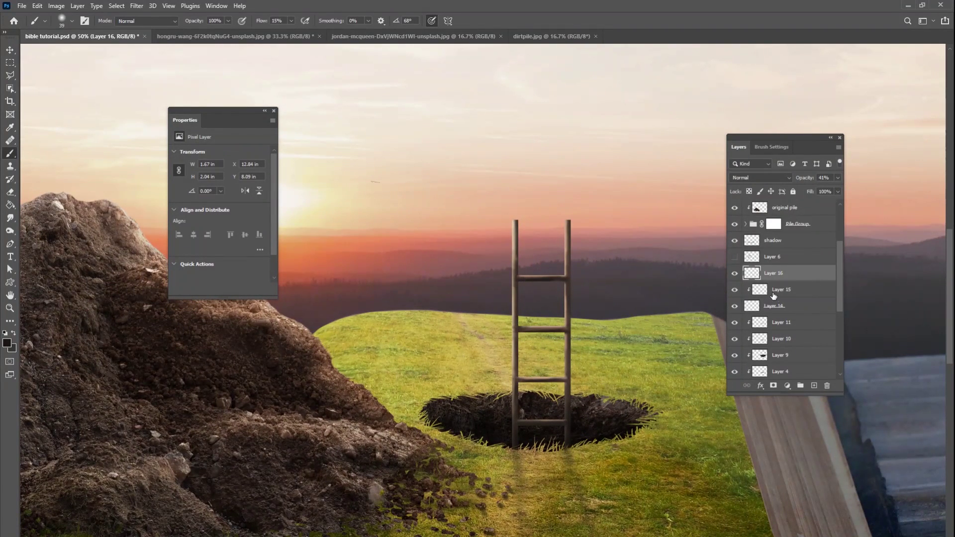
- Compare the scene with the ladder hidden and shown, and merge clipped Layer 15 with the ladder layer
{"action": "left_click", "coordinate": [735, 307]}
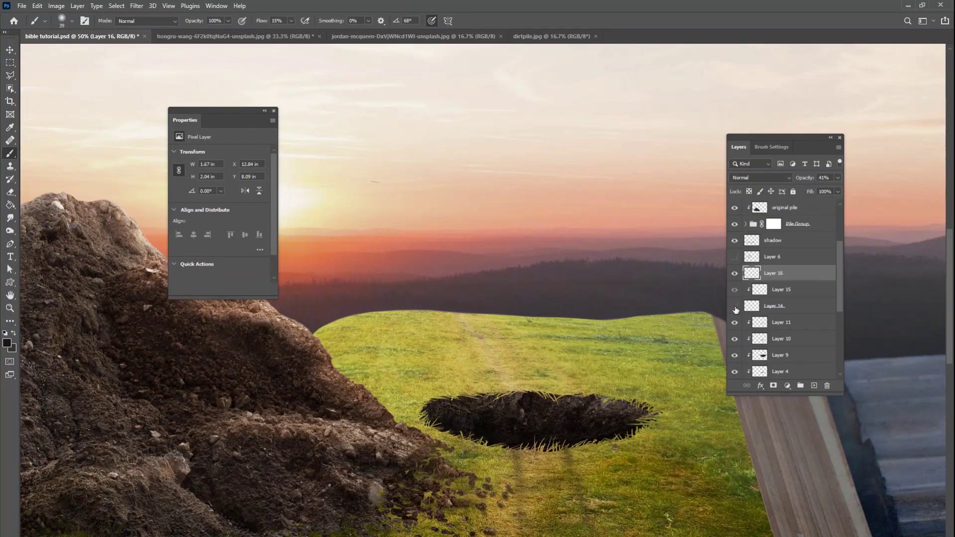
{"action": "left_click", "coordinate": [735, 307]}
{"action": "left_click", "coordinate": [776, 306]}
{"action": "left_click", "coordinate": [785, 290], "text": "shift"}
{"action": "right_click", "coordinate": [780, 291]}
{"action": "left_click", "coordinate": [808, 451]}
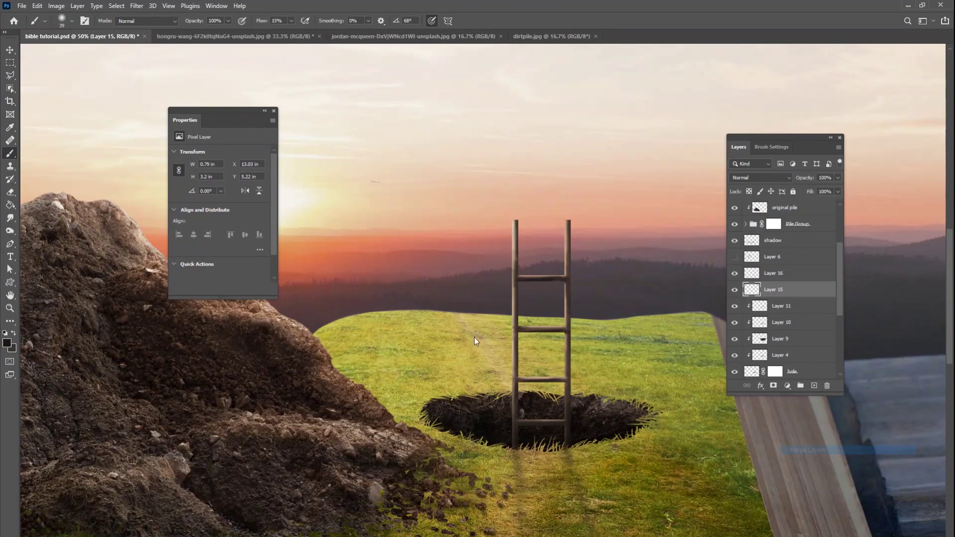
- Skew and slightly shorten the ladder so its top leans left, and reposition its feet inside the hole
{"action": "key", "text": "ctrl+t"}
{"action": "left_click_drag", "start_coordinate": [545, 464], "coordinate": [552, 458]}
{"action": "left_click_drag", "start_coordinate": [541, 220], "coordinate": [536, 222]}
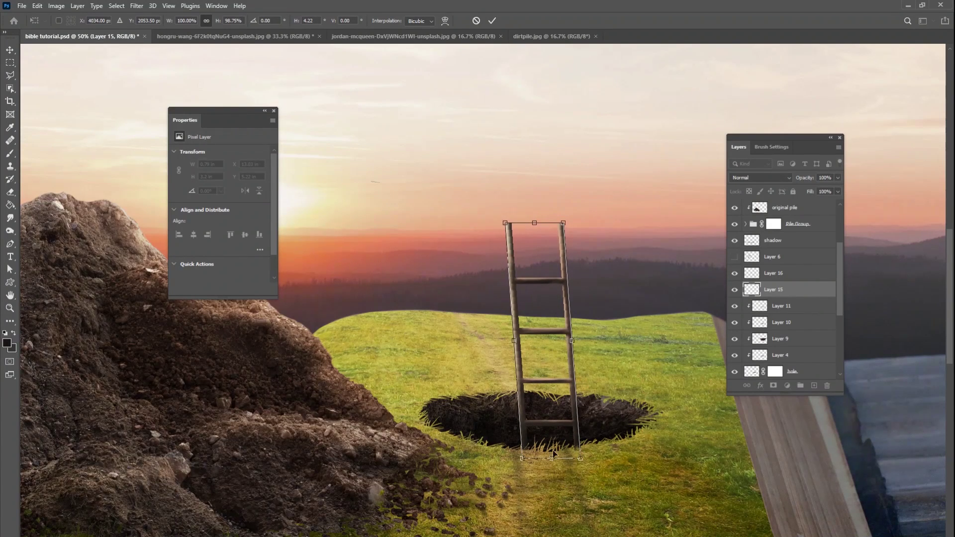
{"action": "mouse_move", "coordinate": [556, 459]}
{"action": "left_mouse_down"}
{"action": "mouse_move", "coordinate": [505, 459]}
{"action": "mouse_move", "coordinate": [557, 462]}
{"action": "left_mouse_up"}
{"action": "mouse_move", "coordinate": [533, 225]}
{"action": "left_mouse_down"}
{"action": "mouse_move", "coordinate": [533, 249]}
{"action": "mouse_move", "coordinate": [531, 233]}
{"action": "left_mouse_up"}
{"action": "key", "text": "Return"}
{"action": "left_click_drag", "start_coordinate": [554, 383], "coordinate": [551, 380]}
- Add a new layer beneath the ladder, paint soft dark shading around its base with the 39 px brush, and add a layer mask
{"action": "left_click", "coordinate": [814, 386], "text": "ctrl"}
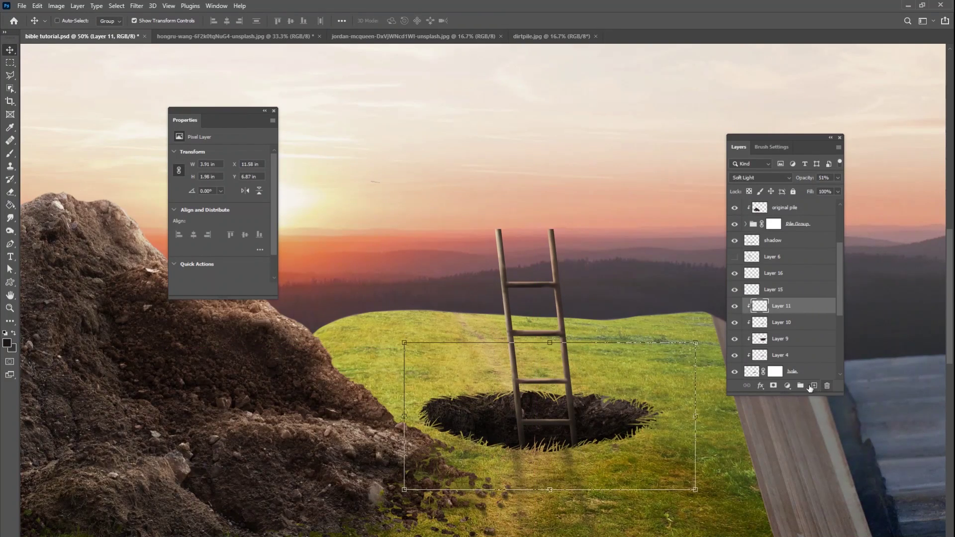
{"action": "left_click", "coordinate": [10, 153]}
{"action": "right_click", "coordinate": [609, 401]}
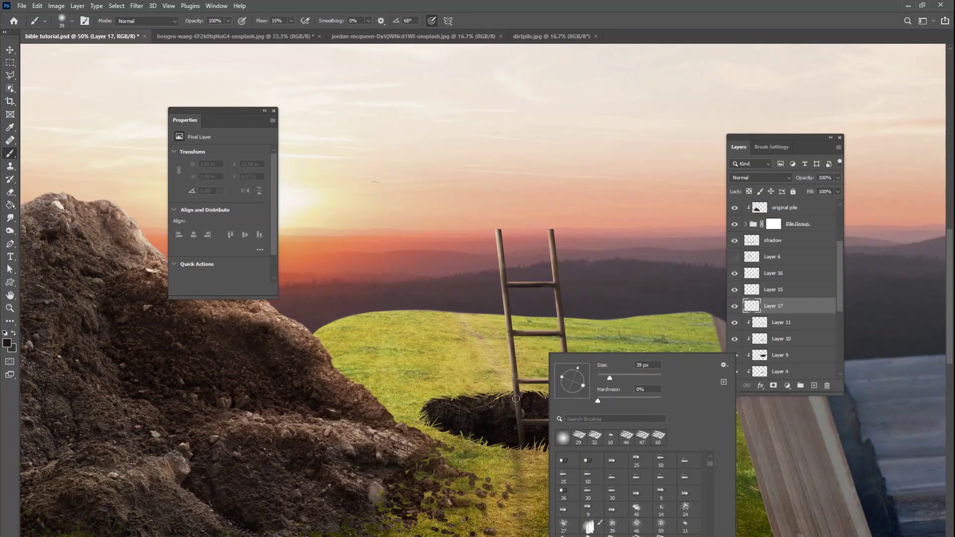
{"action": "left_click_drag", "start_coordinate": [516, 399], "coordinate": [518, 417]}
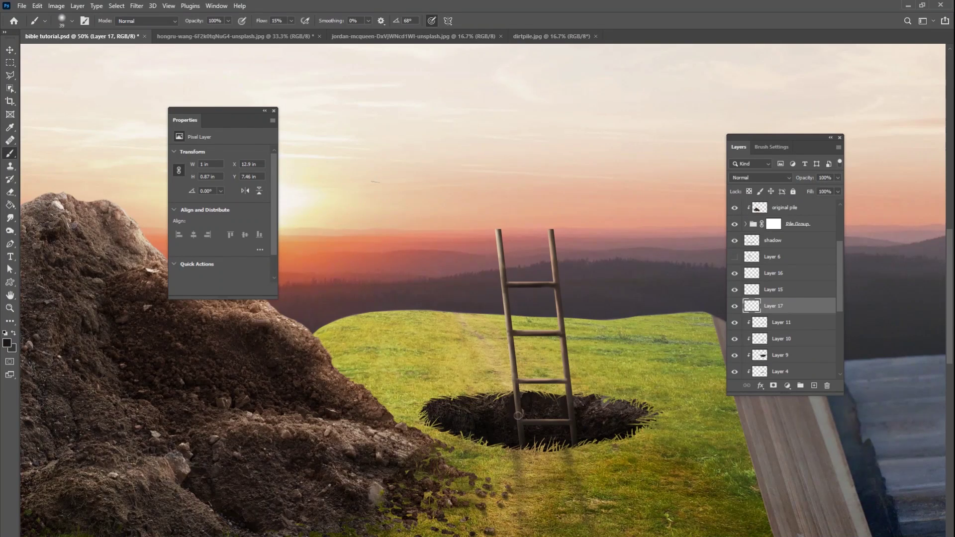
{"action": "left_click", "coordinate": [774, 385]}
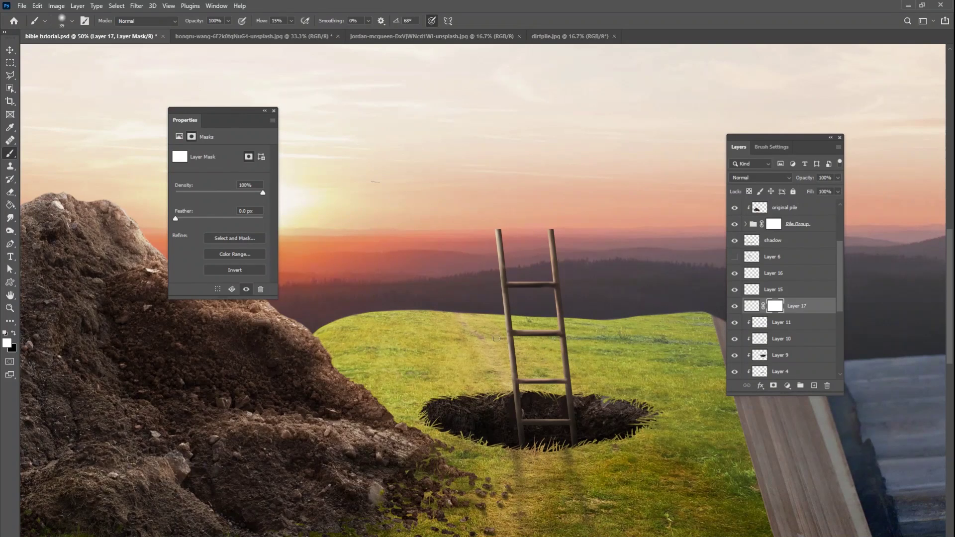
- Compare the scene with the base shading on Layer 17 and the ladder on Layer 15 each hidden and shown
{"action": "left_click", "coordinate": [13, 51]}
{"action": "left_click", "coordinate": [753, 307]}
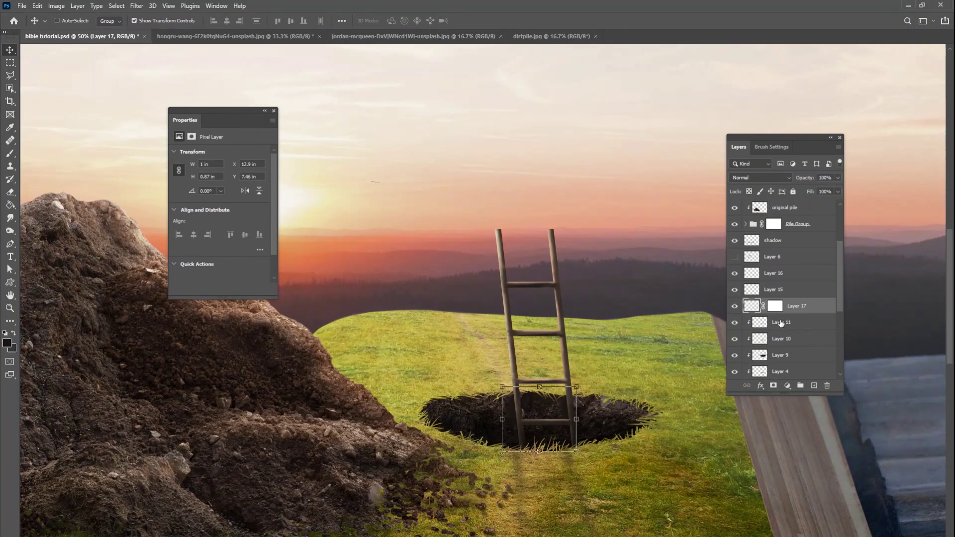
{"action": "left_click", "coordinate": [780, 323]}
{"action": "left_click", "coordinate": [735, 306]}
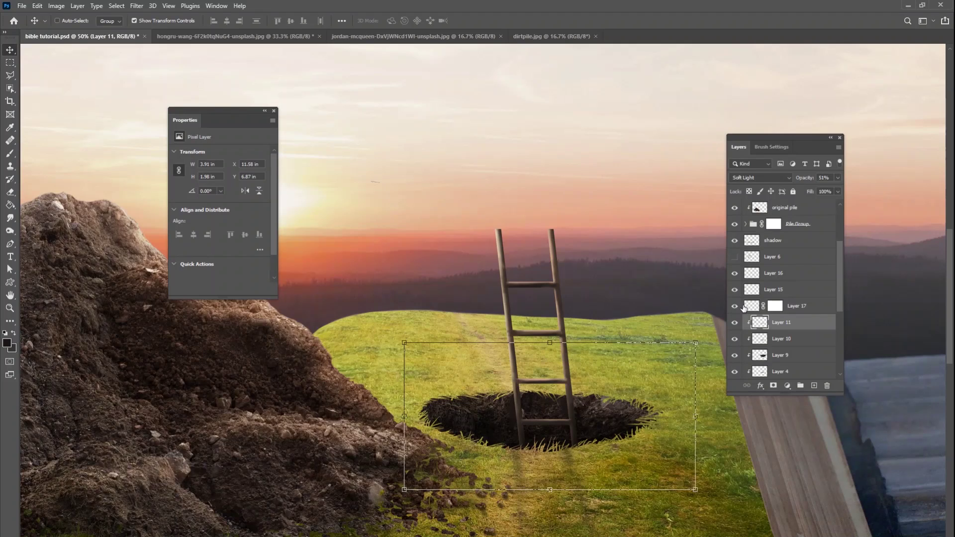
{"action": "left_click", "coordinate": [735, 307]}
{"action": "left_click", "coordinate": [735, 306]}
{"action": "left_click", "coordinate": [735, 290]}
{"action": "left_click", "coordinate": [735, 290]}
- Move the ladder and its base shading, Layers 15 and 17, together slightly to the left in the hole
{"action": "left_click", "coordinate": [782, 291]}
{"action": "left_click", "coordinate": [797, 306], "text": "shift"}
{"action": "left_click_drag", "start_coordinate": [557, 403], "coordinate": [541, 402]}
{"action": "left_click_drag", "start_coordinate": [515, 493], "coordinate": [438, 446]}
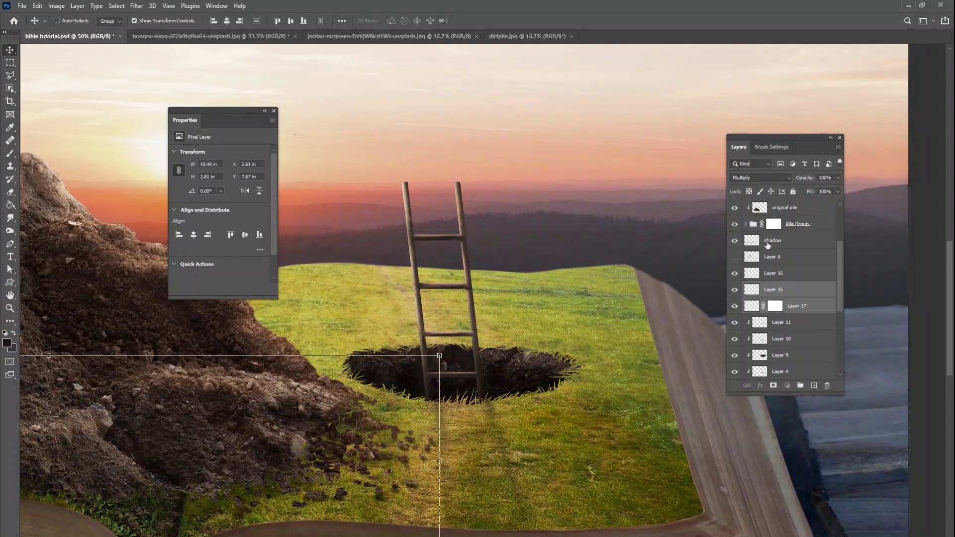
- Identify the ladder's grass shadow on Layer 16, skew it horizontally about -6.92°, and scale its height to about 94.44%
{"action": "left_click", "coordinate": [768, 240]}
{"action": "left_click", "coordinate": [786, 307]}
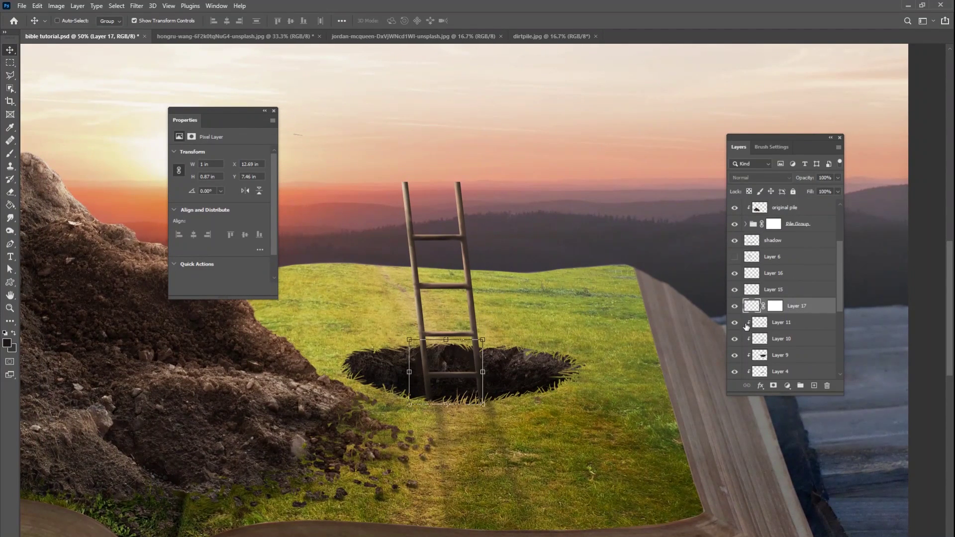
{"action": "left_click", "coordinate": [735, 289]}
{"action": "left_click", "coordinate": [735, 289]}
{"action": "left_click", "coordinate": [735, 273]}
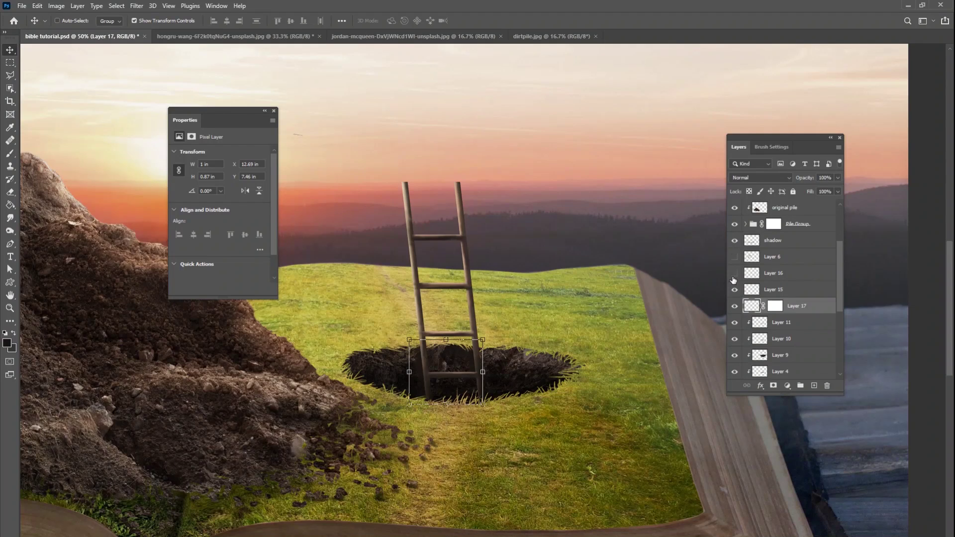
{"action": "left_click", "coordinate": [735, 274]}
{"action": "left_click", "coordinate": [777, 273]}
{"action": "key", "text": "ctrl"}
{"action": "key", "text": "ctrl+t"}
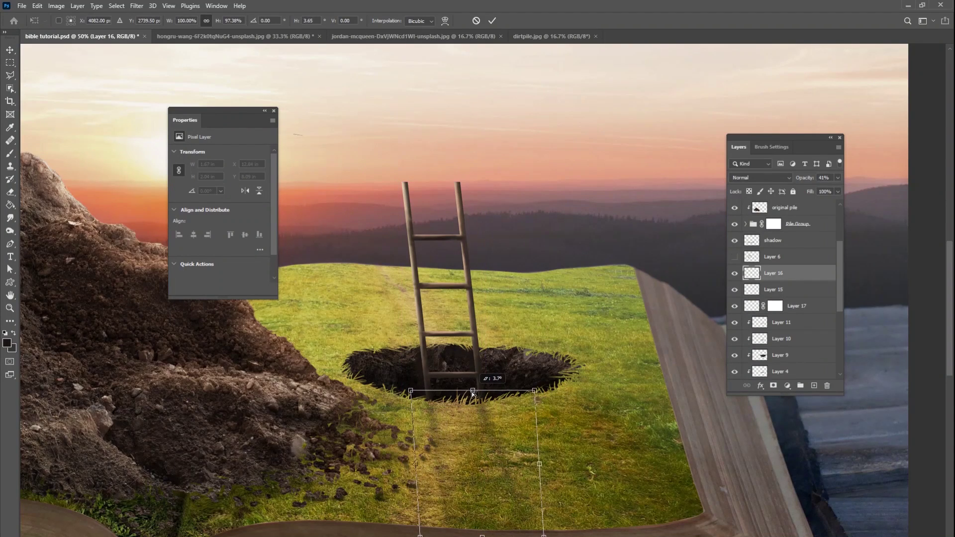
{"action": "mouse_move", "coordinate": [472, 536]}
{"action": "left_mouse_down"}
{"action": "mouse_move", "coordinate": [484, 533]}
{"action": "mouse_move", "coordinate": [458, 535]}
{"action": "left_mouse_up"}
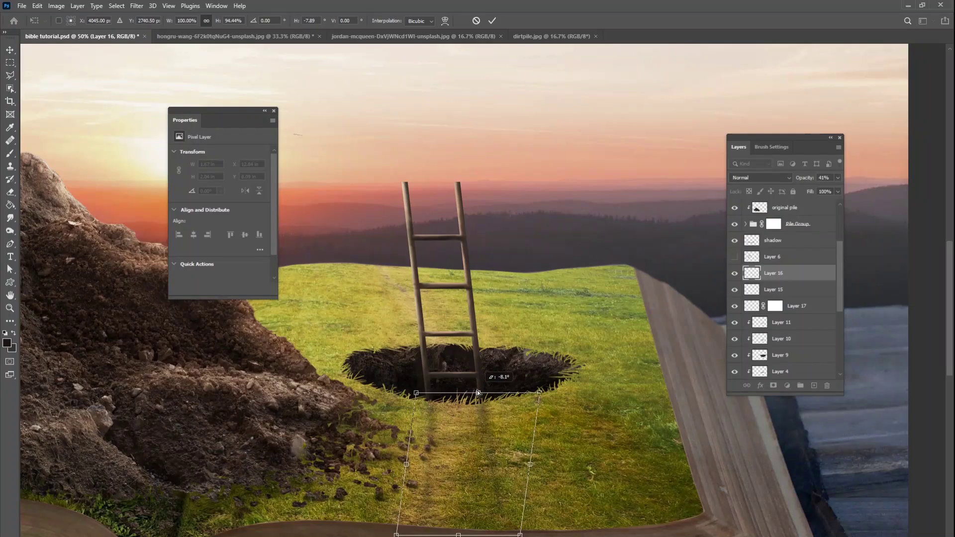
{"action": "left_click_drag", "start_coordinate": [475, 390], "coordinate": [471, 392]}
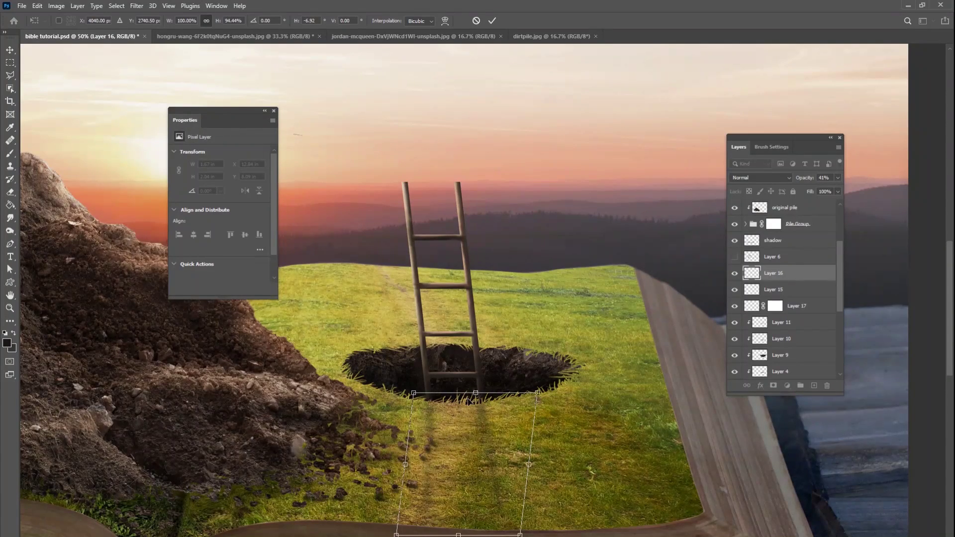
{"action": "left_click", "coordinate": [493, 20]}
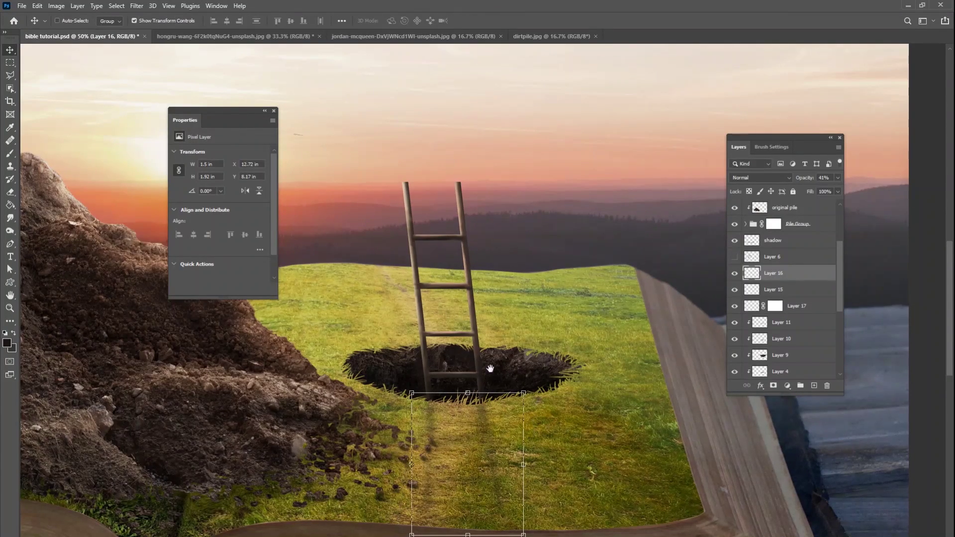
- Switch to Chrome, browse Unsplash's sky photos, and download the pink sky above a sea of clouds
{"action": "left_click_drag", "start_coordinate": [436, 342], "coordinate": [544, 382]}
{"action": "scroll", "coordinate": [543, 382], "scroll_direction": "down", "scroll_amount": 5}
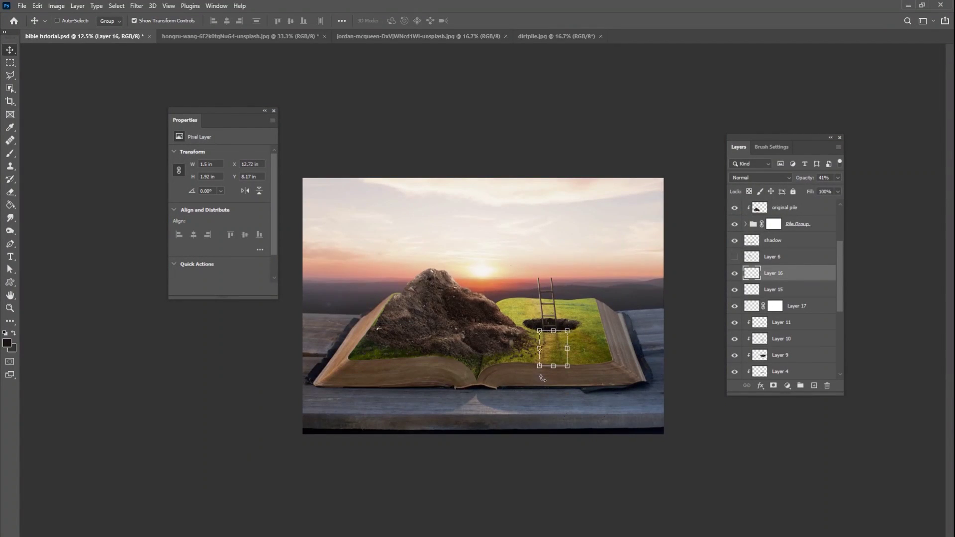
{"action": "scroll", "coordinate": [543, 378], "scroll_direction": "up", "scroll_amount": 2}
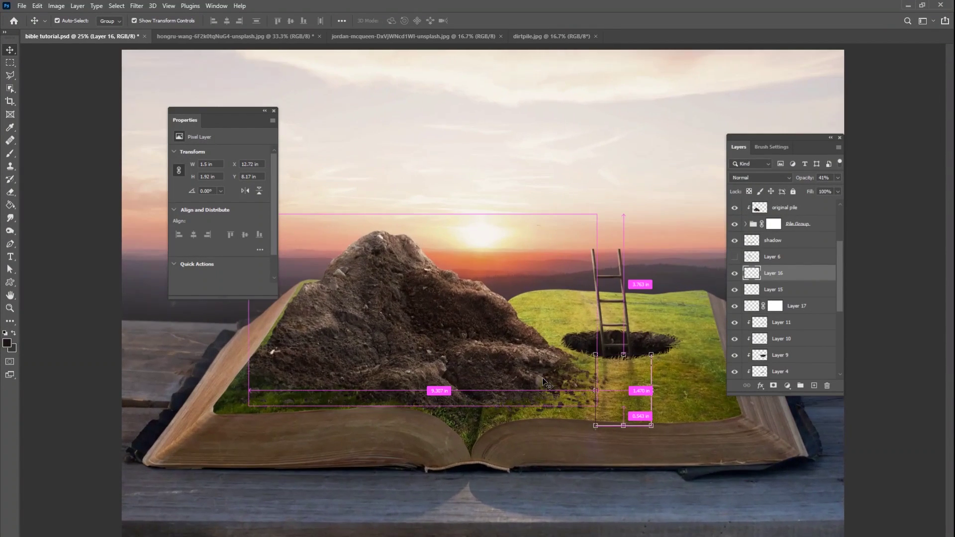
{"action": "scroll", "coordinate": [542, 378], "scroll_direction": "down", "scroll_amount": 1}
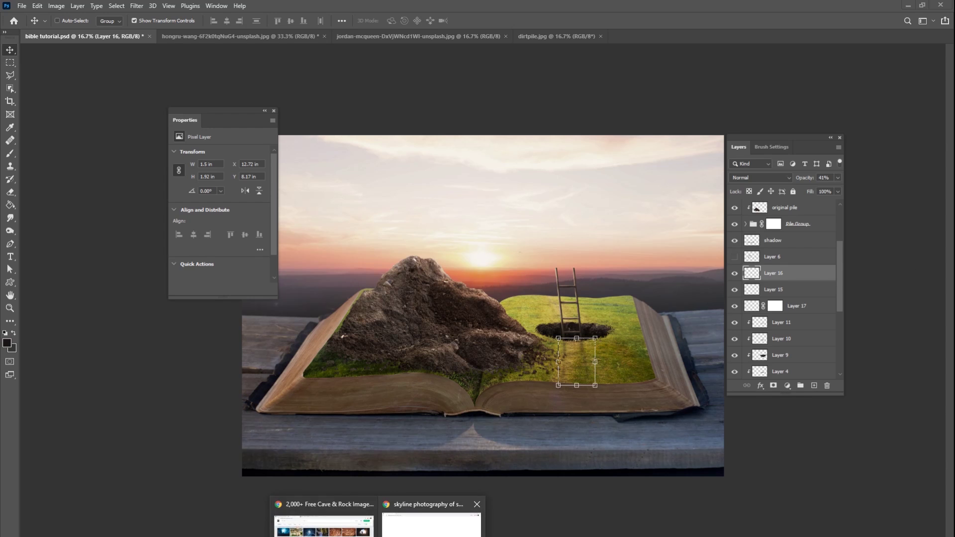
{"action": "left_click", "coordinate": [432, 517]}
{"action": "left_click", "coordinate": [10, 46]}
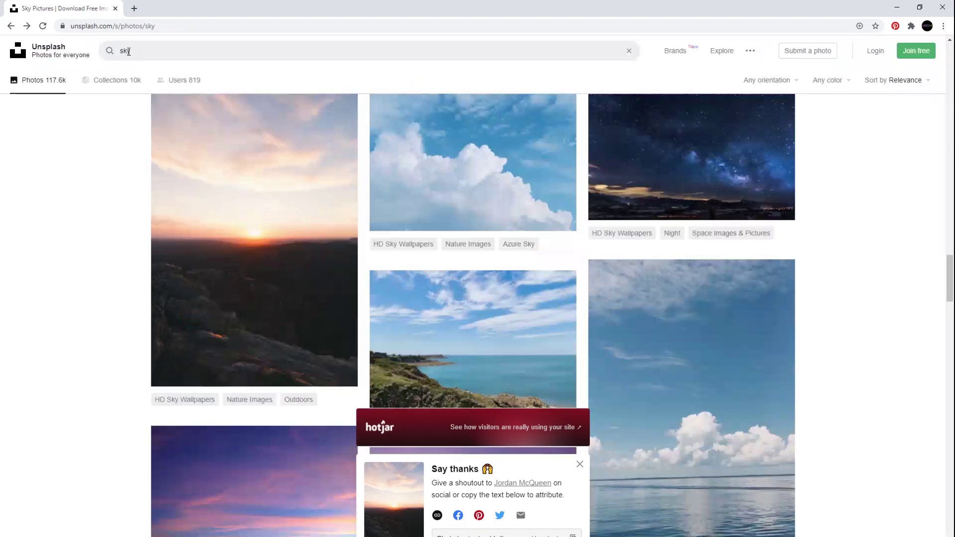
{"action": "left_click", "coordinate": [133, 50]}
{"action": "scroll", "coordinate": [673, 363], "scroll_direction": "down", "scroll_amount": 8}
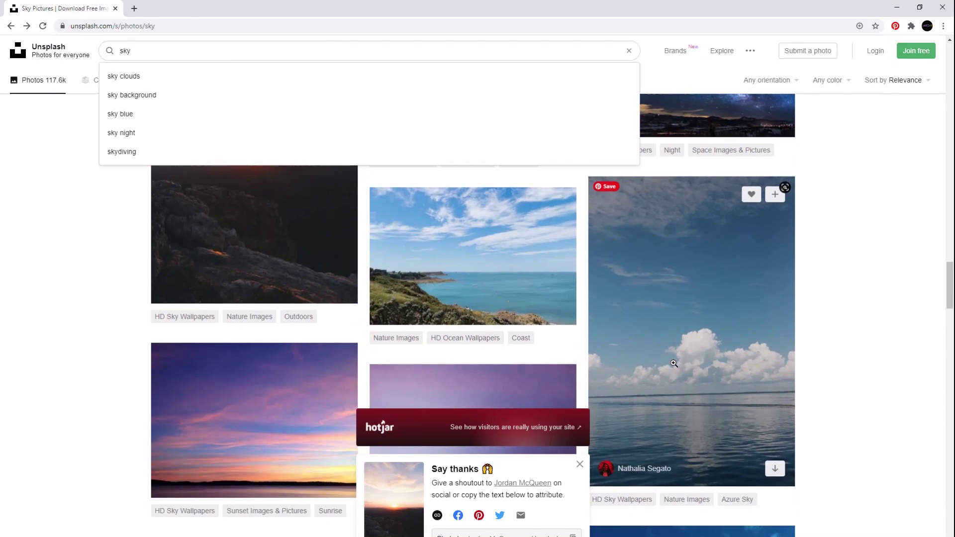
{"action": "scroll", "coordinate": [674, 363], "scroll_direction": "down", "scroll_amount": 10}
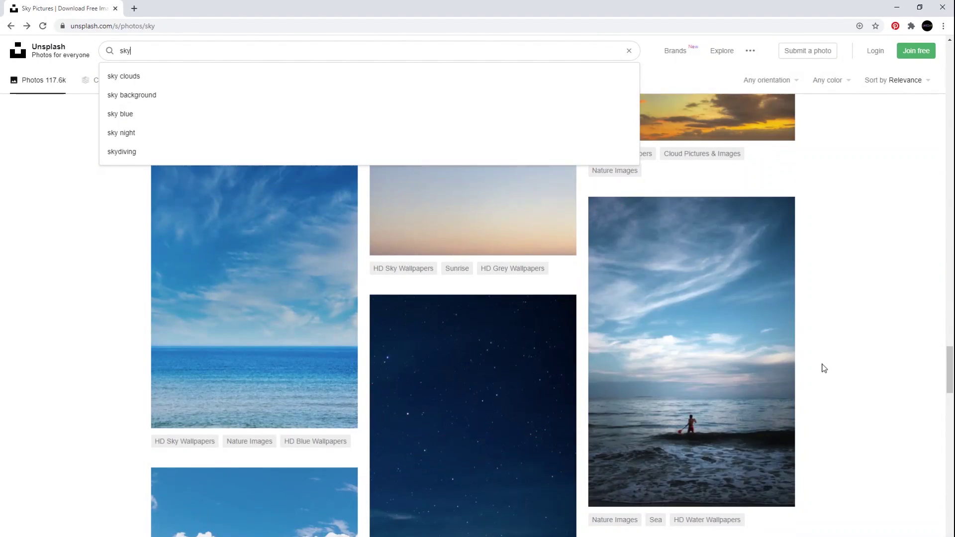
{"action": "scroll", "coordinate": [824, 368], "scroll_direction": "up", "scroll_amount": 5}
{"action": "scroll", "coordinate": [824, 368], "scroll_direction": "down", "scroll_amount": 15}
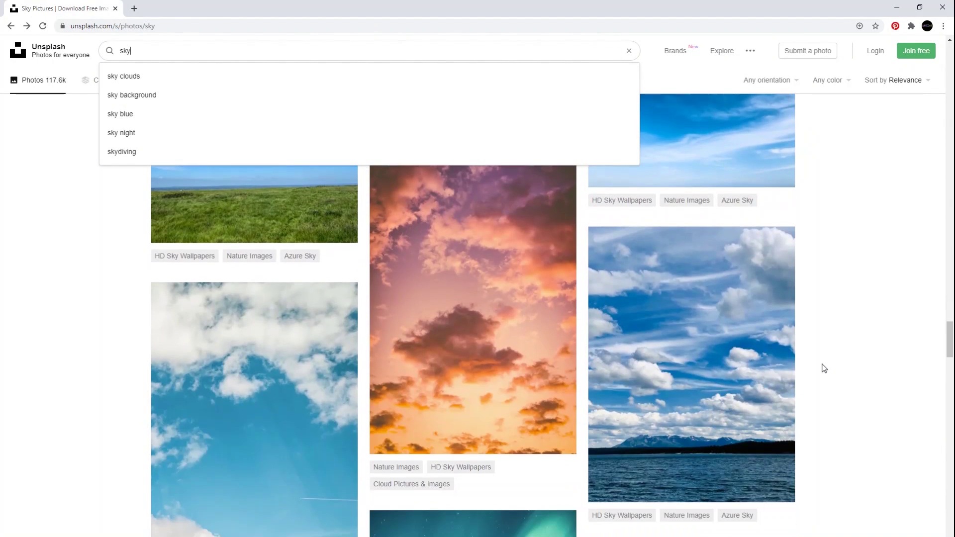
{"action": "scroll", "coordinate": [824, 369], "scroll_direction": "down", "scroll_amount": 5}
{"action": "scroll", "coordinate": [824, 369], "scroll_direction": "up", "scroll_amount": 5}
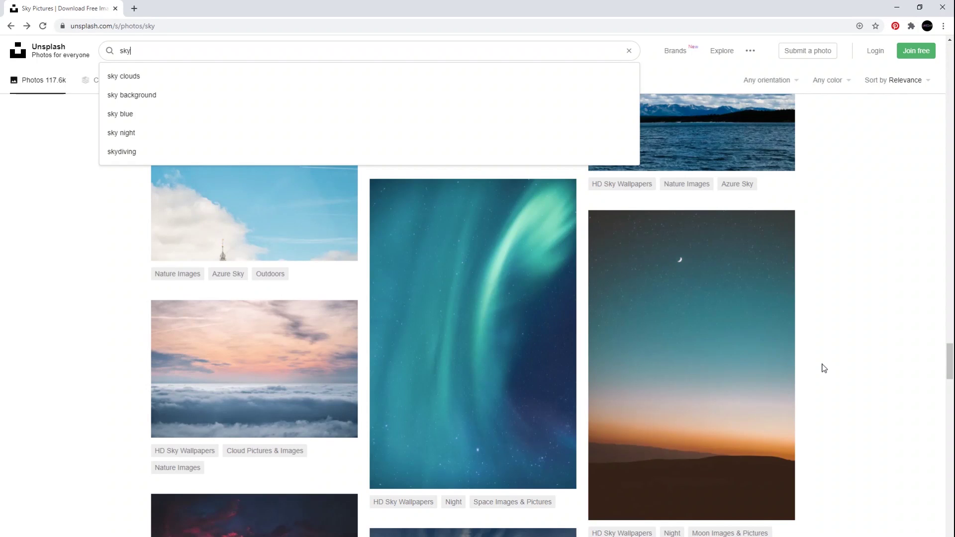
{"action": "left_click", "coordinate": [299, 368]}
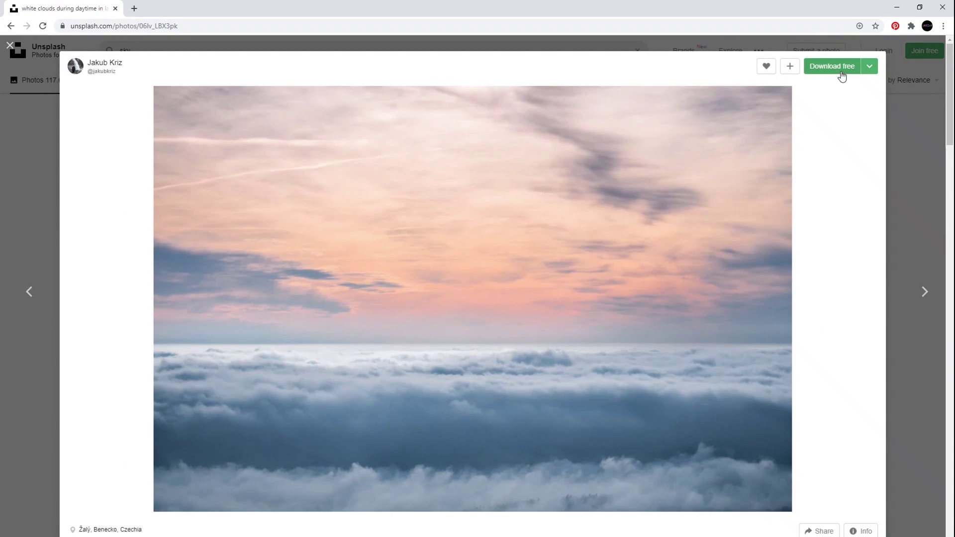
{"action": "left_click", "coordinate": [841, 72]}
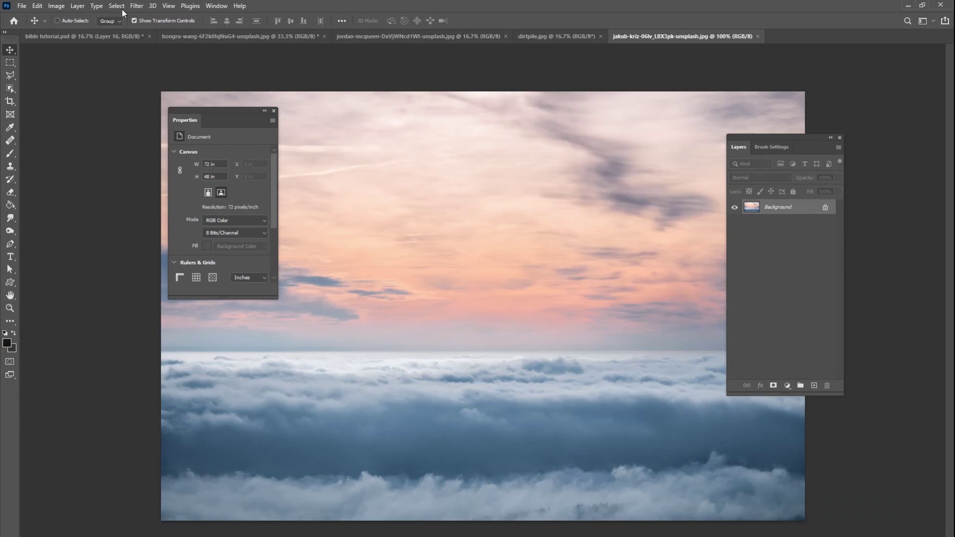
- Copy the entire downloaded sky image and paste it into bible tutorial.psd above Levels 1, clipped to Layer 3
{"action": "left_click", "coordinate": [116, 5]}
{"action": "left_click", "coordinate": [125, 20]}
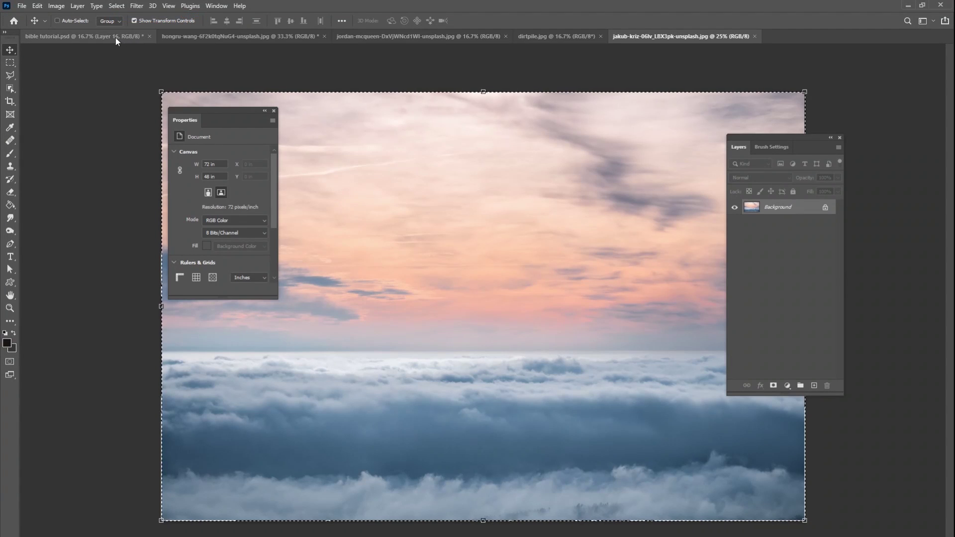
{"action": "left_click", "coordinate": [117, 37]}
{"action": "left_click_drag", "start_coordinate": [842, 268], "coordinate": [838, 355]}
{"action": "left_click", "coordinate": [766, 267]}
{"action": "left_click", "coordinate": [735, 267]}
{"action": "left_click", "coordinate": [735, 267]}
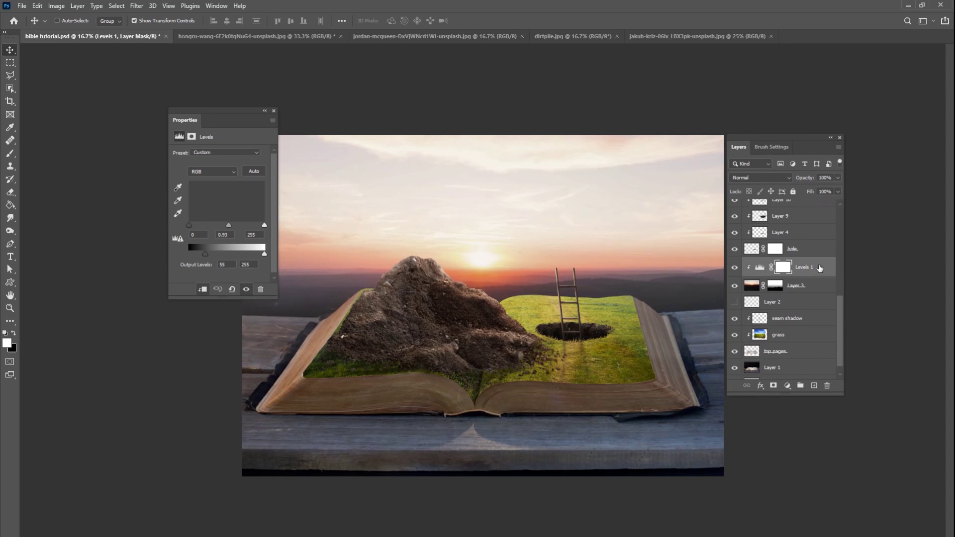
{"action": "key", "text": "ctrl+v"}
{"action": "key", "text": "ctrl+alt+g"}
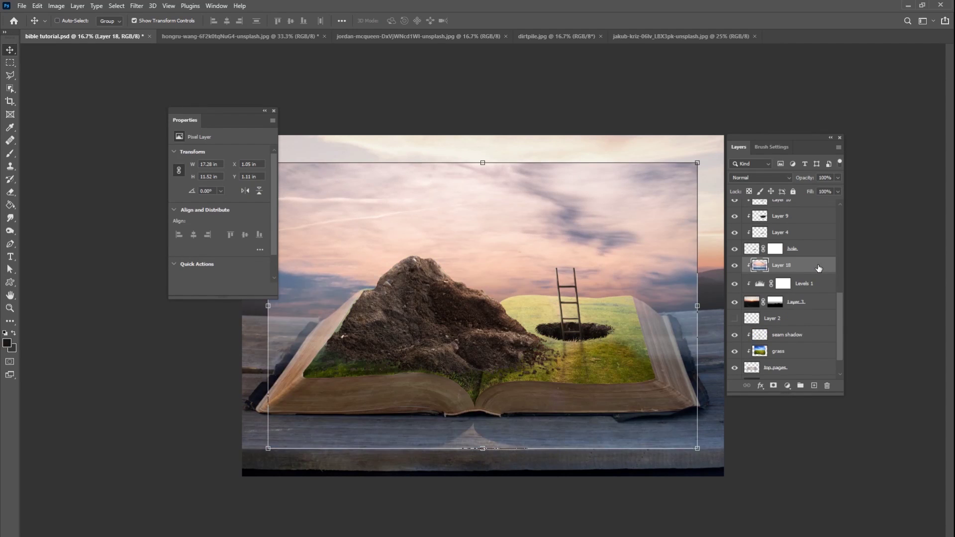
- Scale the pasted sky to about 116.08%, position it across the full width of the scene, and nudge it upward
{"action": "left_click_drag", "start_coordinate": [632, 318], "coordinate": [596, 281]}
{"action": "left_click_drag", "start_coordinate": [661, 268], "coordinate": [731, 266]}
{"action": "left_click_drag", "start_coordinate": [678, 283], "coordinate": [682, 300]}
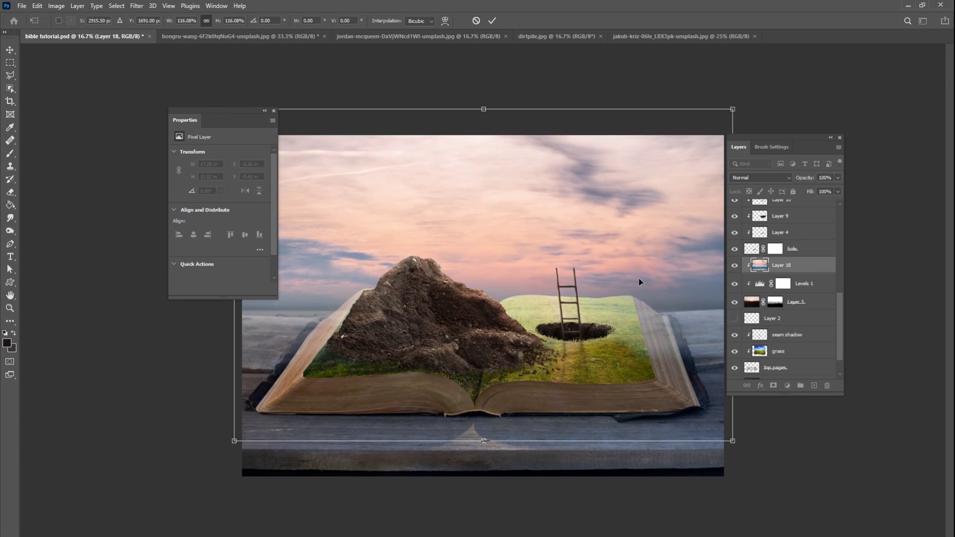
{"action": "left_click", "coordinate": [492, 21]}
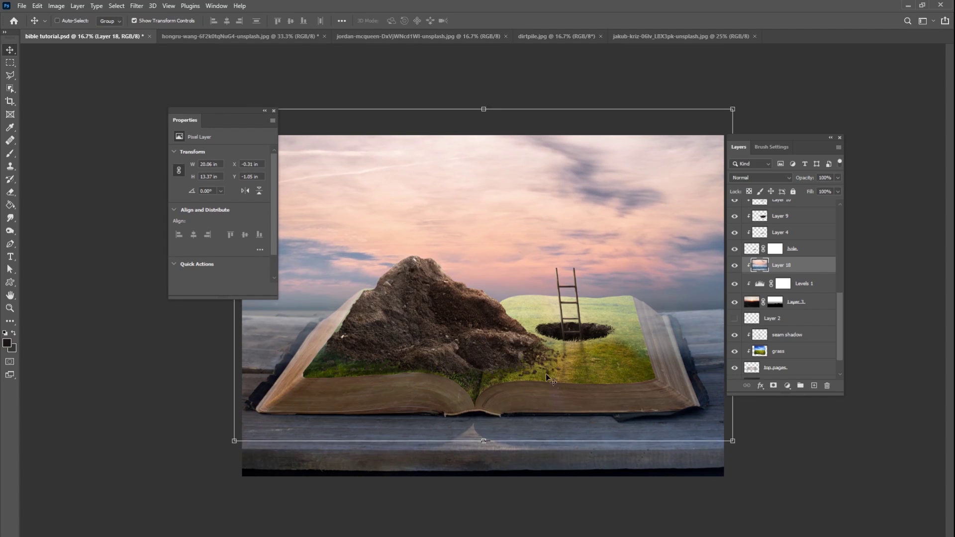
{"action": "key", "text": "shift+Up"}
{"action": "key", "text": "shift+Up"}
- Set Layer 3's blend mode to Screen and compare the scene with the clipped sky Layer 18 hidden and shown
{"action": "left_click", "coordinate": [797, 302]}
{"action": "left_click", "coordinate": [760, 177]}
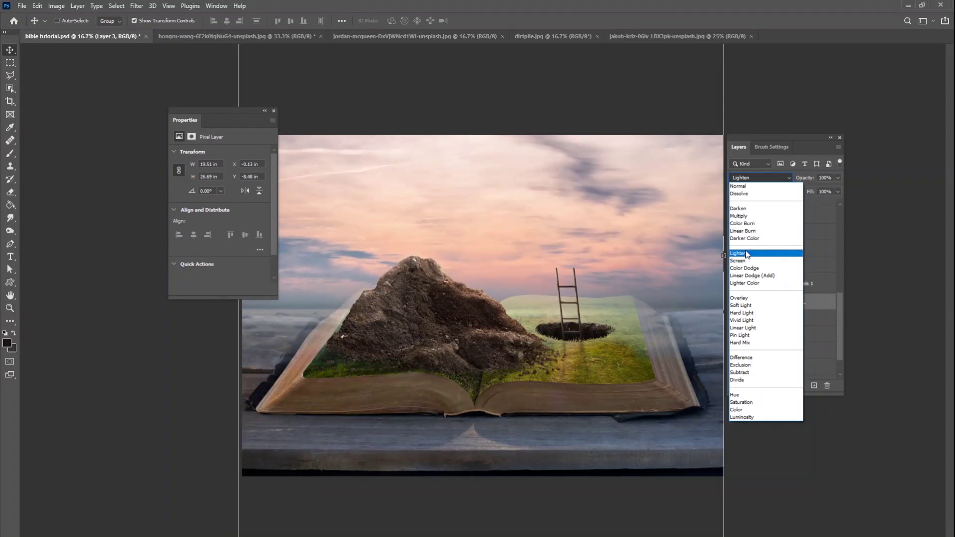
{"action": "left_click", "coordinate": [746, 261]}
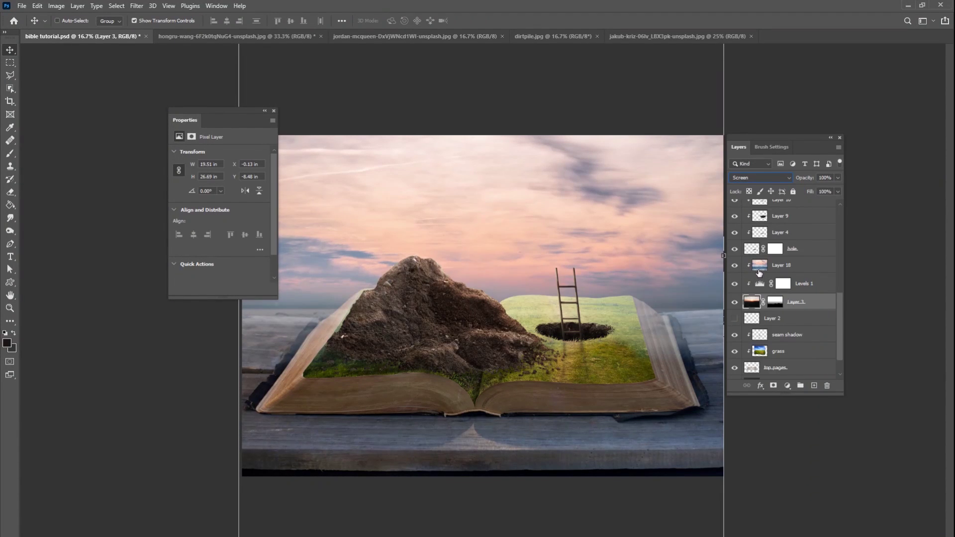
{"action": "left_click", "coordinate": [735, 266]}
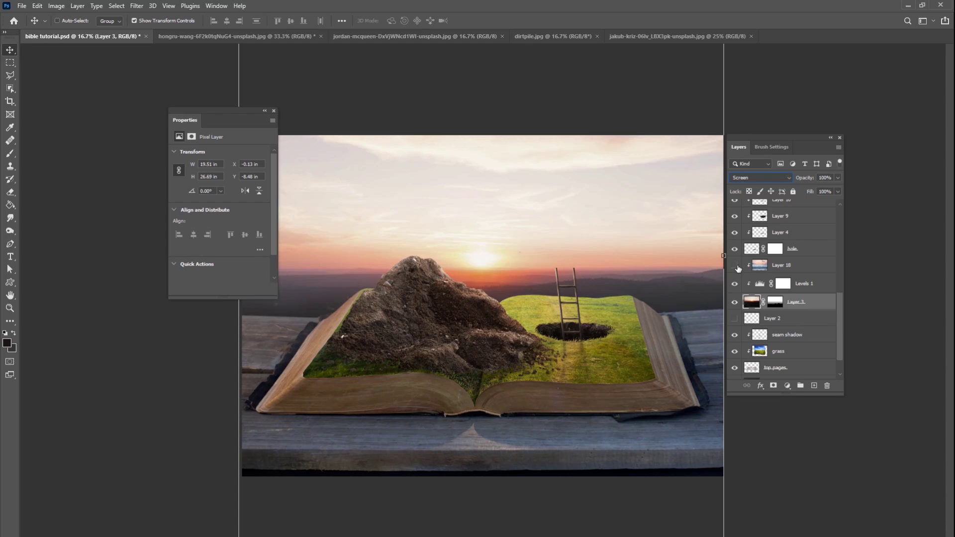
{"action": "left_click", "coordinate": [735, 265]}
- Try the composite without the clipped sky by deleting Layer 18, and undo the deletion
{"action": "left_click", "coordinate": [781, 268]}
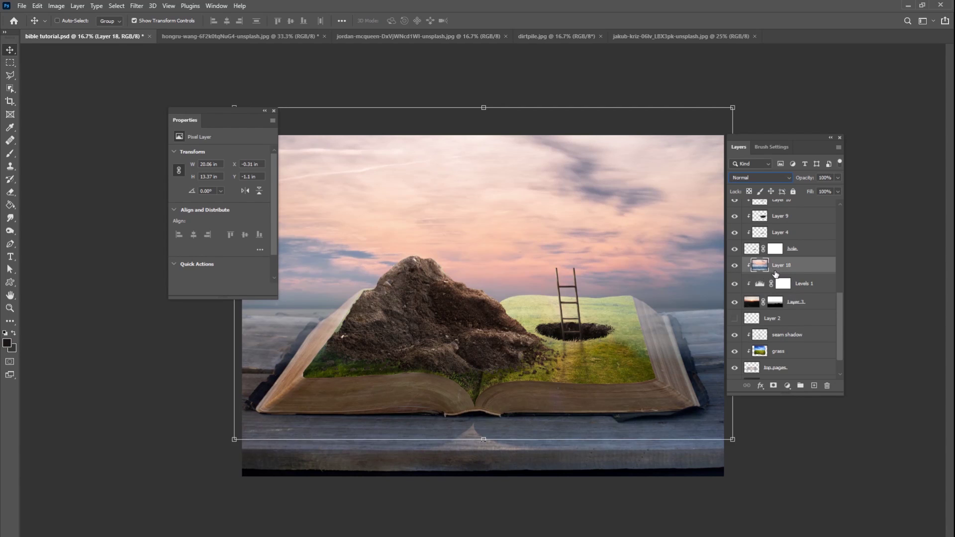
{"action": "key", "text": "Delete"}
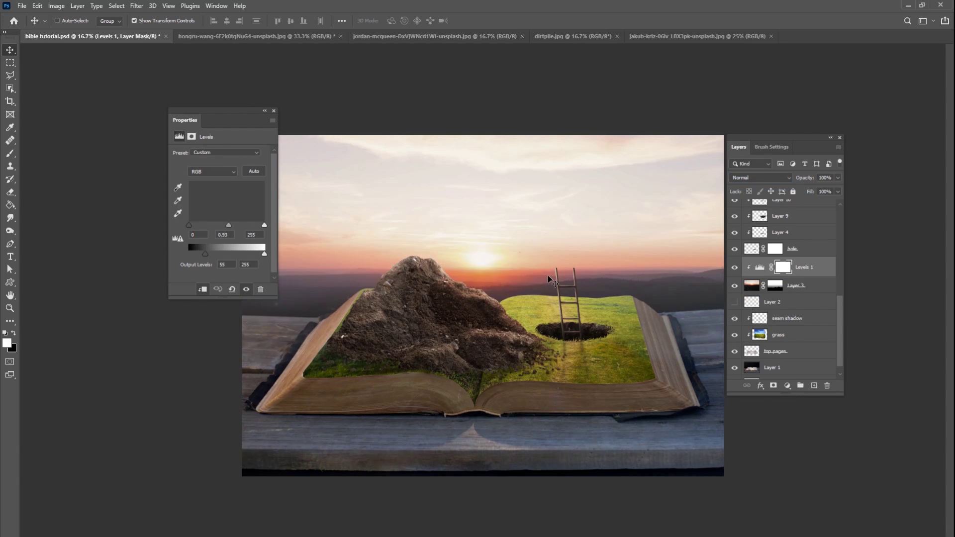
{"action": "key", "text": "ctrl+z"}
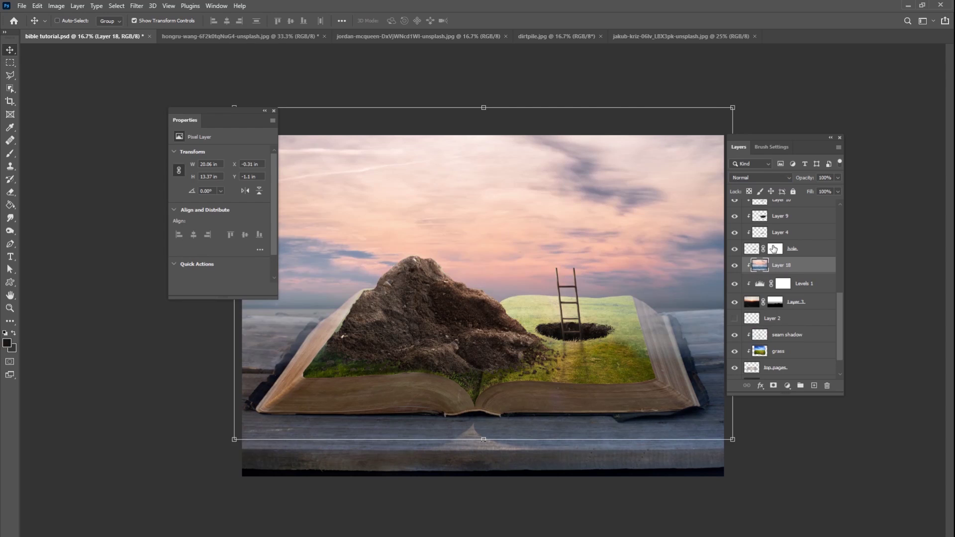
- Set Layer 18's blend mode to Multiply and shift the clipped sky slightly up and to the left
{"action": "left_click", "coordinate": [754, 179]}
{"action": "left_click", "coordinate": [752, 217]}
{"action": "mouse_move", "coordinate": [593, 320]}
{"action": "left_mouse_down"}
{"action": "mouse_move", "coordinate": [599, 301]}
{"action": "mouse_move", "coordinate": [597, 326]}
{"action": "left_mouse_up"}
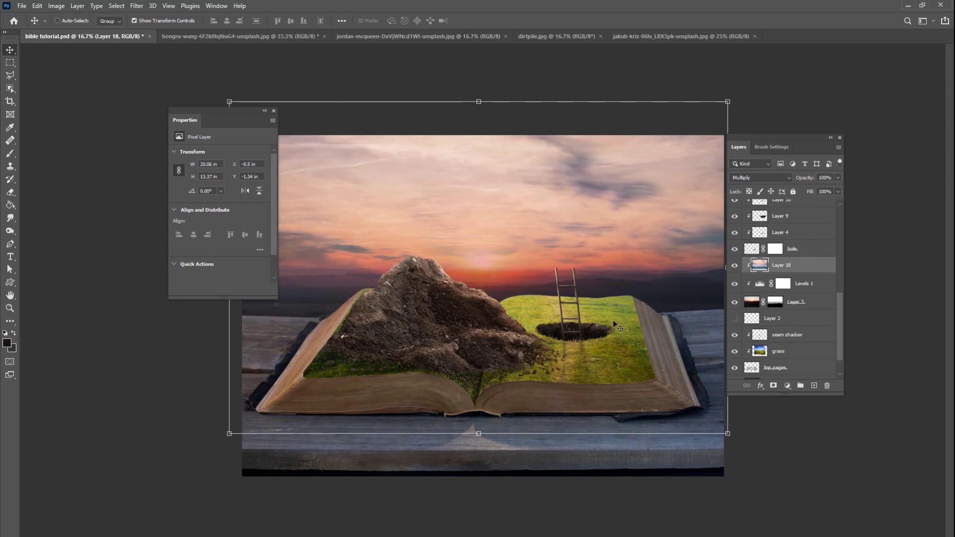
- Try the Overlay blend mode on Layer 18, and return it to Multiply
{"action": "left_click", "coordinate": [756, 178]}
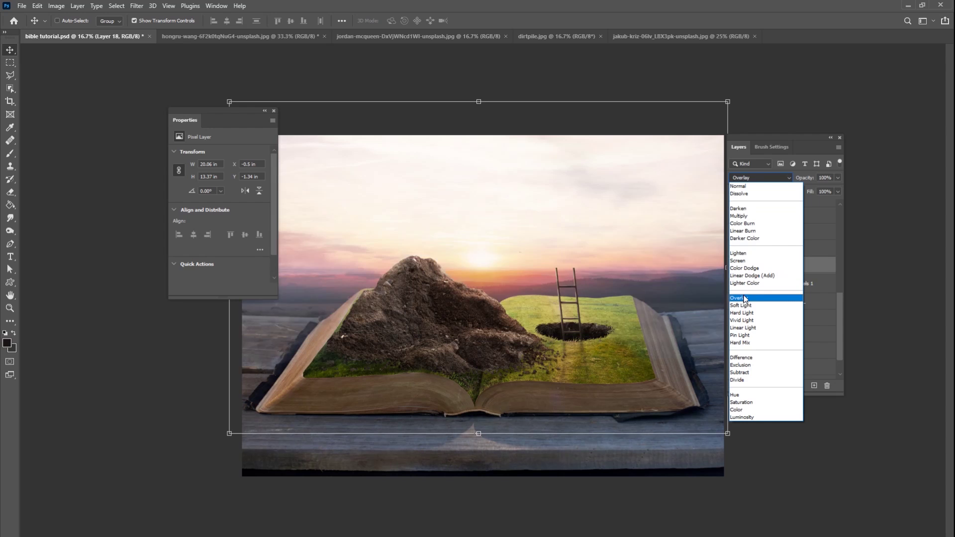
{"action": "left_click", "coordinate": [745, 298]}
{"action": "left_click", "coordinate": [756, 179]}
{"action": "scroll", "coordinate": [754, 193], "scroll_direction": "up", "scroll_amount": 2}
{"action": "left_click", "coordinate": [744, 217]}
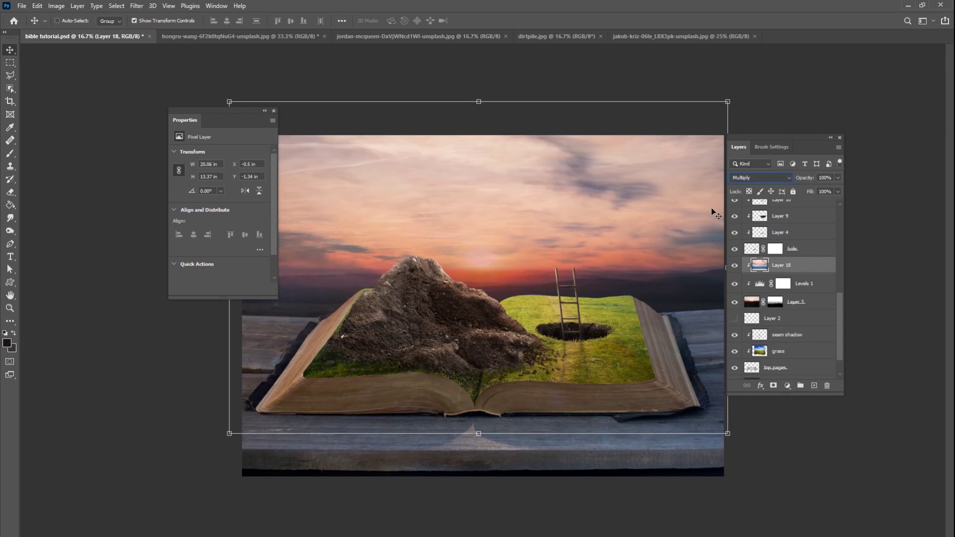
- Try Layer 18 released from its clipping mask, and clip it to the landscape layer again
{"action": "key", "text": "ctrl+alt+g"}
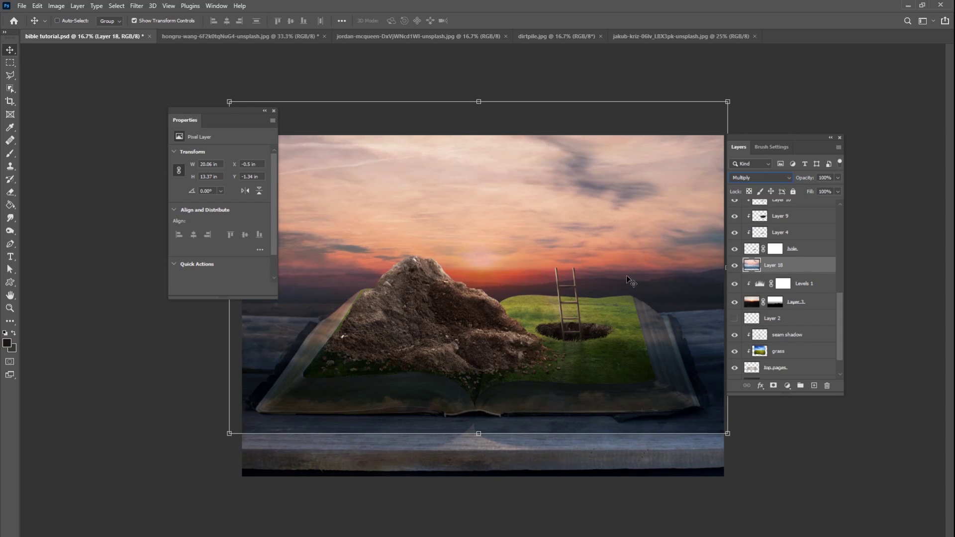
{"action": "left_click", "coordinate": [756, 180]}
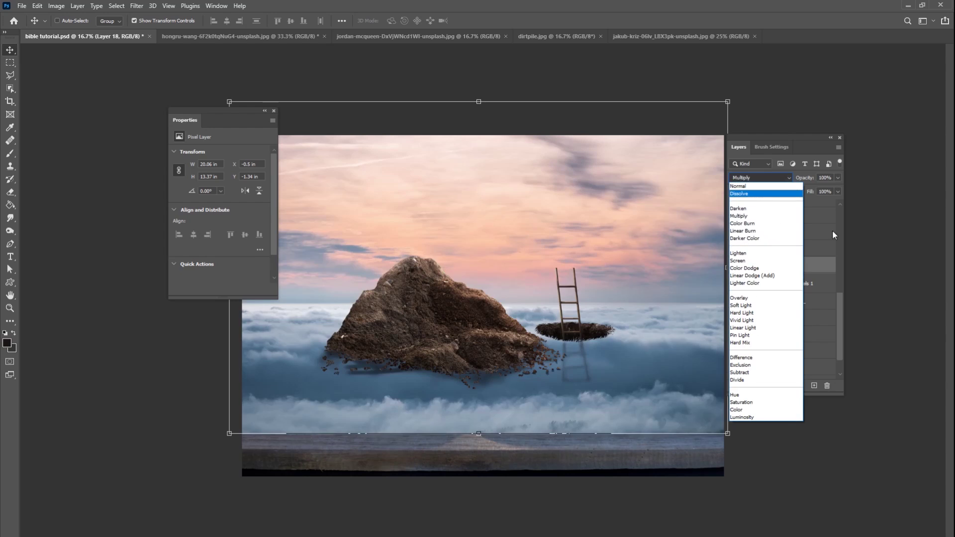
{"action": "left_click", "coordinate": [832, 231]}
{"action": "key", "text": "ctrl+alt+g"}
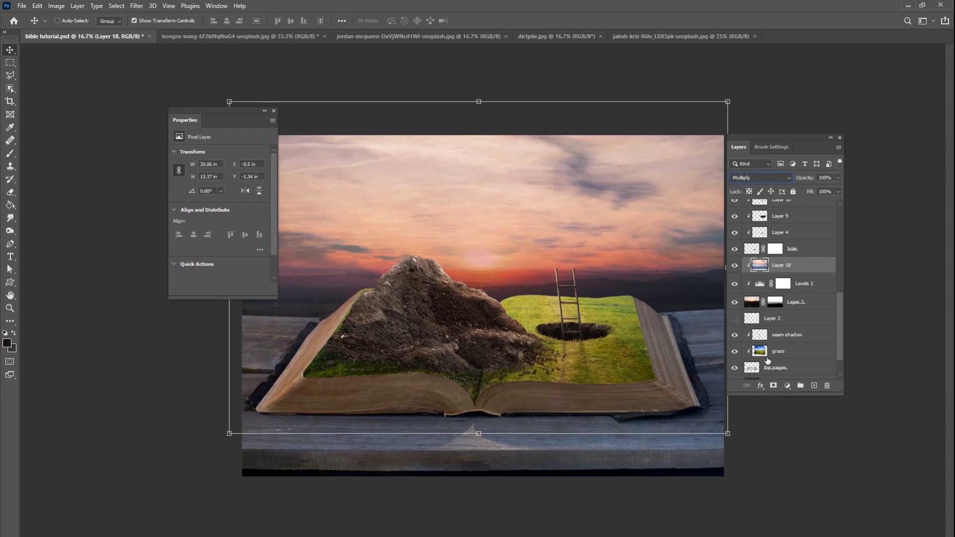
- Add a layer mask to Layer 18 and paint black around the sun with a soft brush of about 1102 px
{"action": "left_click", "coordinate": [774, 386]}
{"action": "left_click", "coordinate": [9, 159]}
{"action": "right_click", "coordinate": [431, 309]}
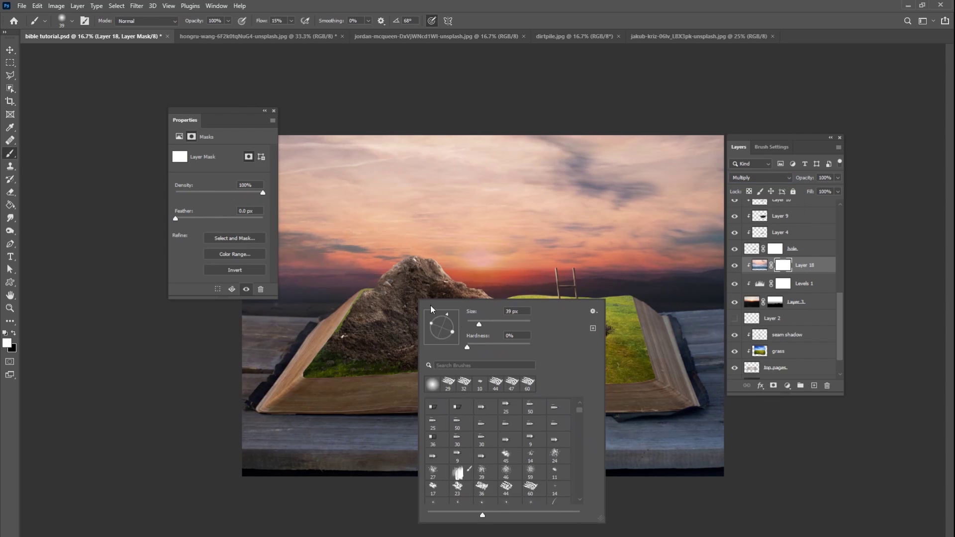
{"action": "left_click", "coordinate": [525, 324]}
{"action": "left_click", "coordinate": [14, 334]}
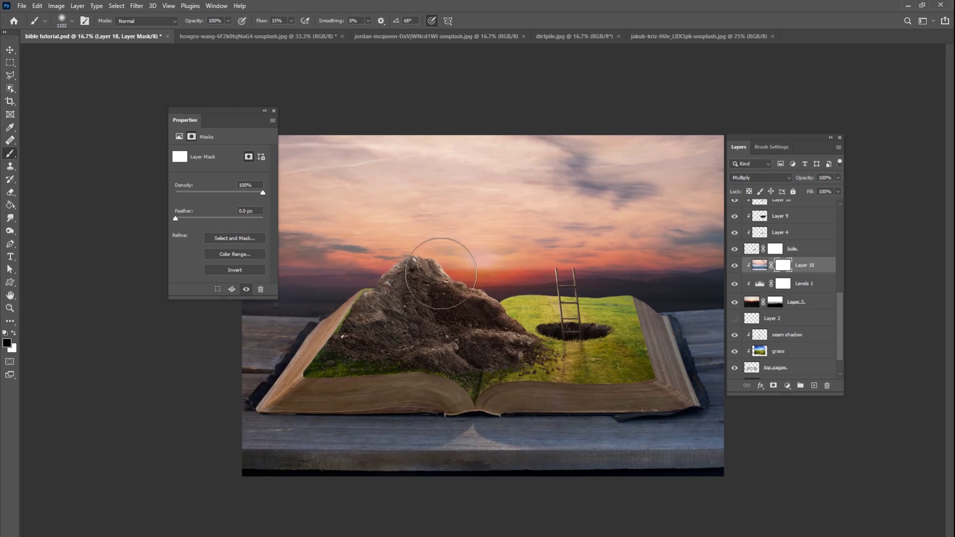
{"action": "mouse_move", "coordinate": [478, 260]}
{"action": "left_mouse_down"}
{"action": "mouse_move", "coordinate": [488, 254]}
{"action": "mouse_move", "coordinate": [485, 266]}
{"action": "left_mouse_up"}
{"action": "mouse_move", "coordinate": [605, 309]}
{"action": "left_mouse_down"}
{"action": "mouse_move", "coordinate": [508, 297]}
{"action": "mouse_move", "coordinate": [509, 272]}
{"action": "mouse_move", "coordinate": [464, 260]}
{"action": "mouse_move", "coordinate": [495, 258]}
{"action": "left_mouse_up"}
- Enlarge the soft brush to about 2874 px and mask Layer 18 more broadly along the horizon behind the book
{"action": "right_click", "coordinate": [503, 268]}
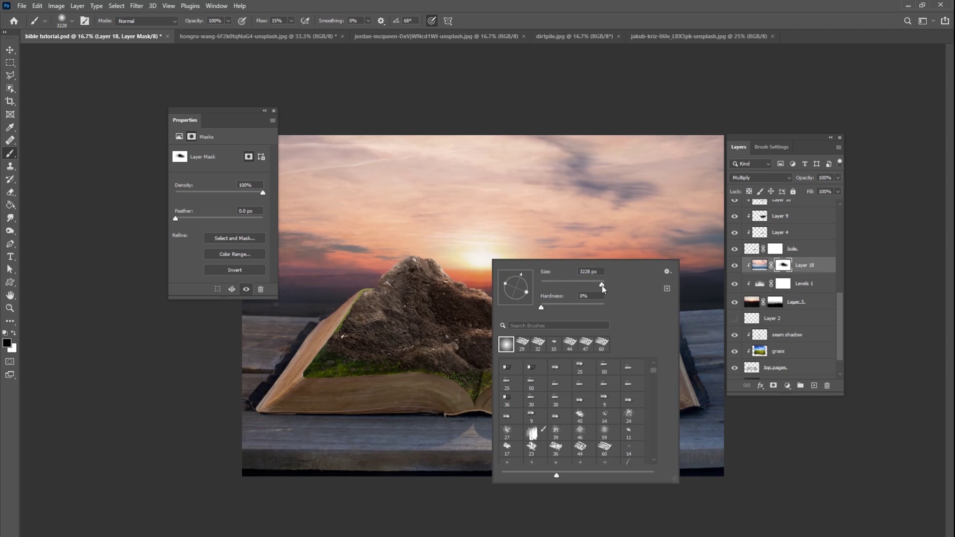
{"action": "left_click_drag", "start_coordinate": [603, 286], "coordinate": [601, 286]}
{"action": "left_click", "coordinate": [463, 270]}
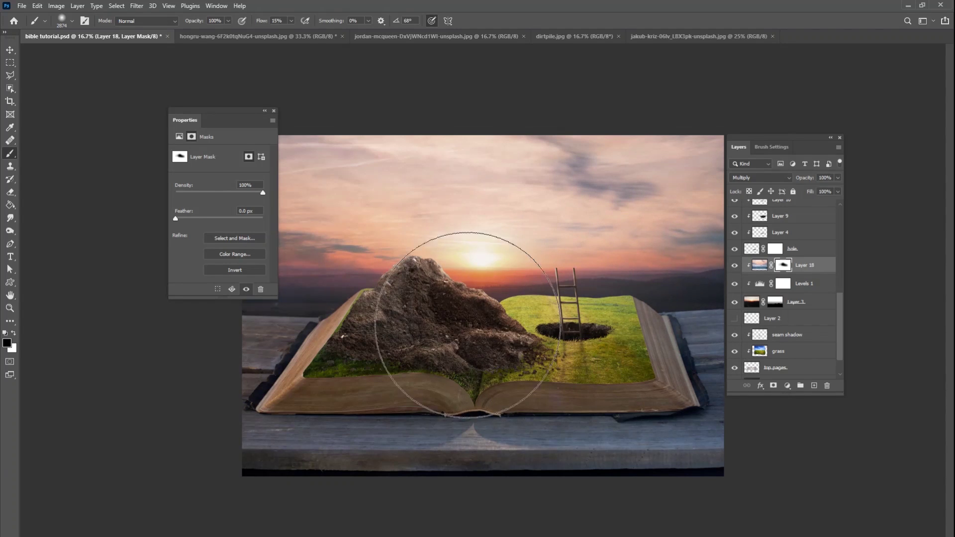
{"action": "mouse_move", "coordinate": [468, 324]}
{"action": "left_mouse_down"}
{"action": "mouse_move", "coordinate": [307, 338]}
{"action": "mouse_move", "coordinate": [326, 348]}
{"action": "mouse_move", "coordinate": [537, 314]}
{"action": "mouse_move", "coordinate": [707, 340]}
{"action": "mouse_move", "coordinate": [609, 382]}
{"action": "mouse_move", "coordinate": [492, 324]}
{"action": "mouse_move", "coordinate": [577, 330]}
{"action": "left_mouse_up"}
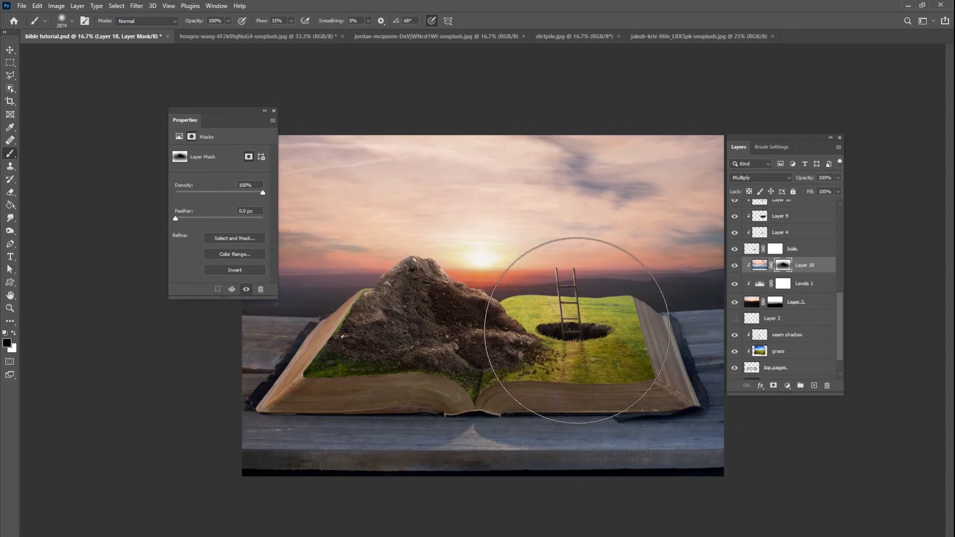
- Compare the scene with Layer 18 hidden and shown, and preview other blend modes while keeping Multiply
{"action": "left_click", "coordinate": [736, 267]}
{"action": "left_click", "coordinate": [737, 267]}
{"action": "left_click", "coordinate": [755, 178]}
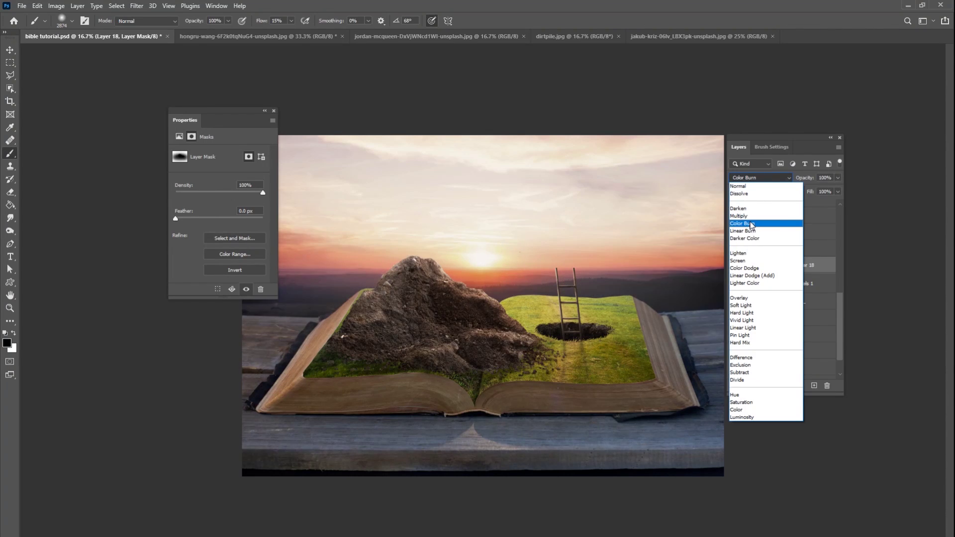
{"action": "left_click", "coordinate": [751, 217]}
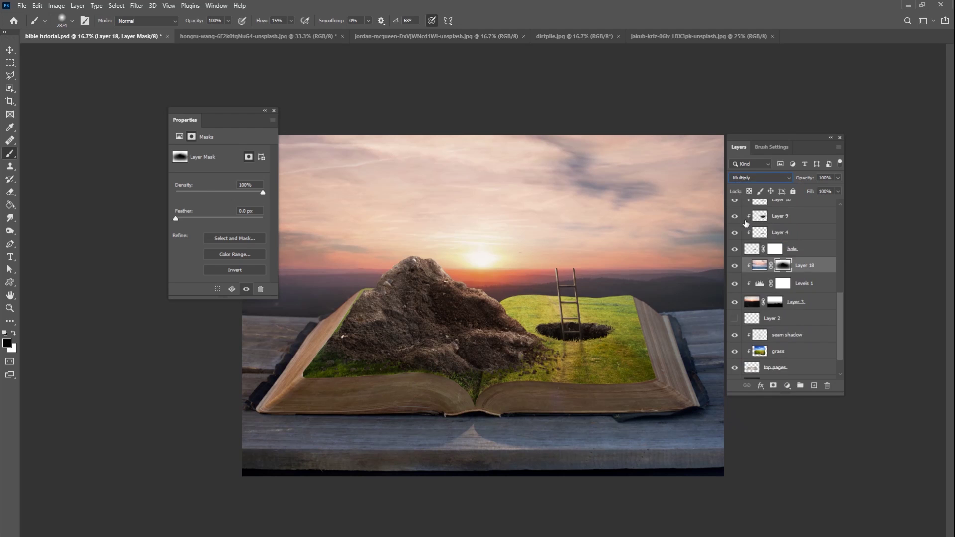
- Switch to Unsplash, browse the sky results, and download the blue sunset photo with streaked clouds above the sea
{"action": "left_click", "coordinate": [379, 522]}
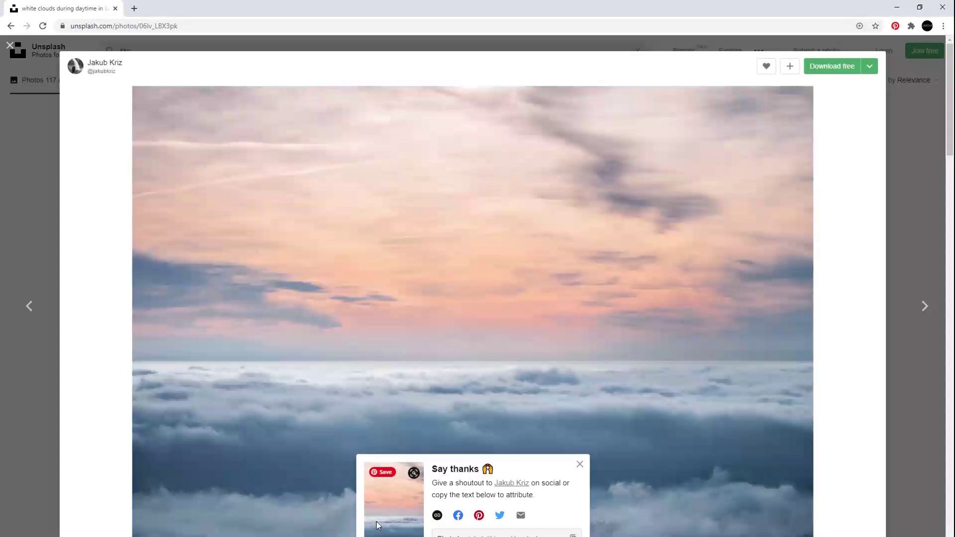
{"action": "key", "text": "Escape"}
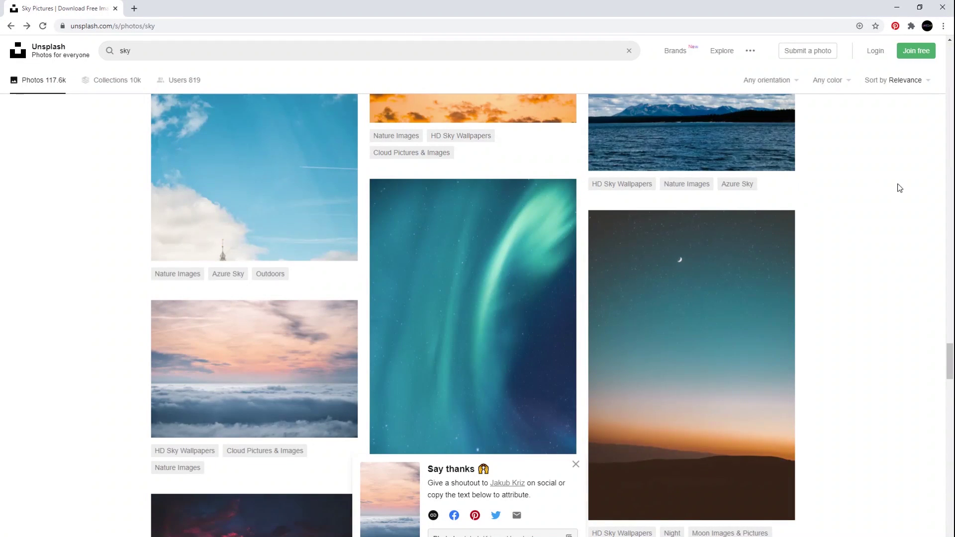
{"action": "scroll", "coordinate": [572, 288], "scroll_direction": "down", "scroll_amount": 15}
{"action": "scroll", "coordinate": [572, 287], "scroll_direction": "up", "scroll_amount": 5}
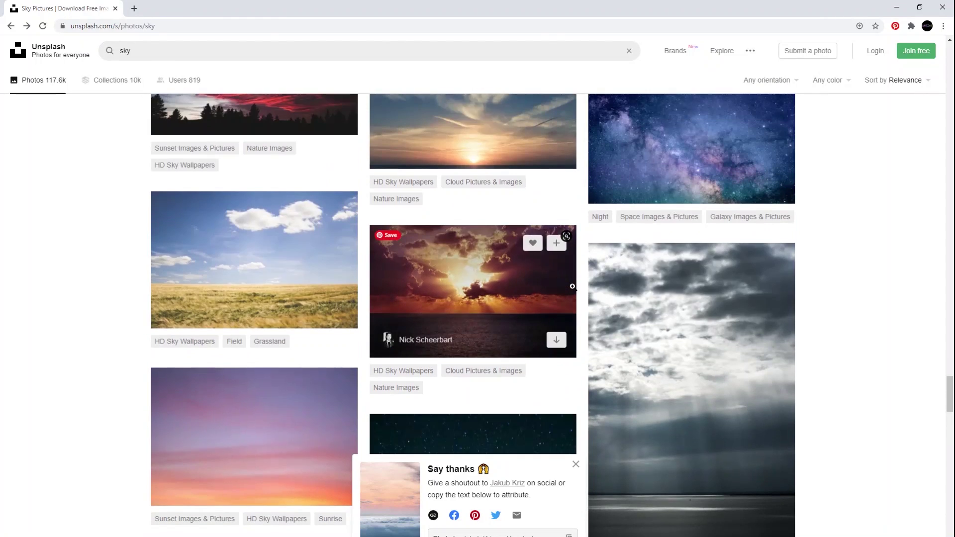
{"action": "scroll", "coordinate": [572, 286], "scroll_direction": "down", "scroll_amount": 5}
{"action": "scroll", "coordinate": [572, 287], "scroll_direction": "up", "scroll_amount": 8}
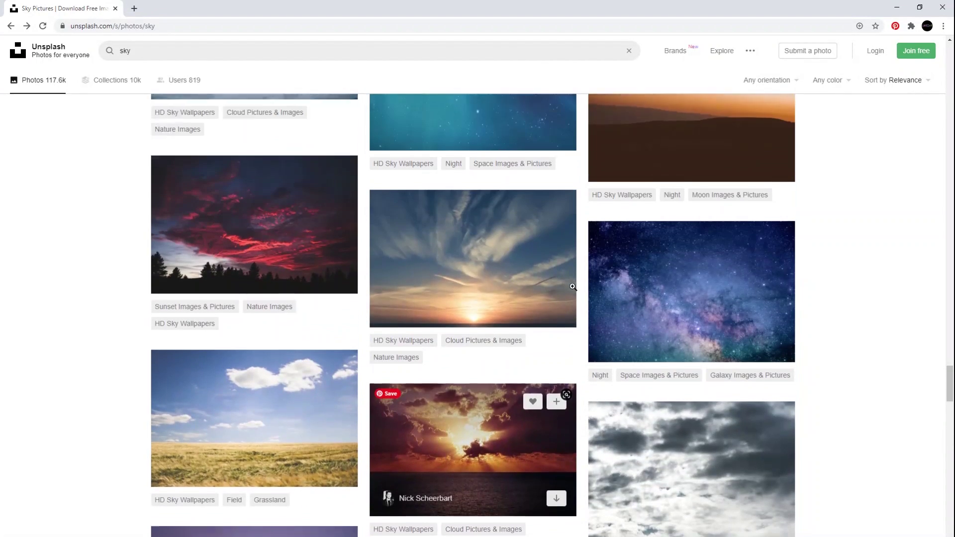
{"action": "left_click", "coordinate": [572, 287]}
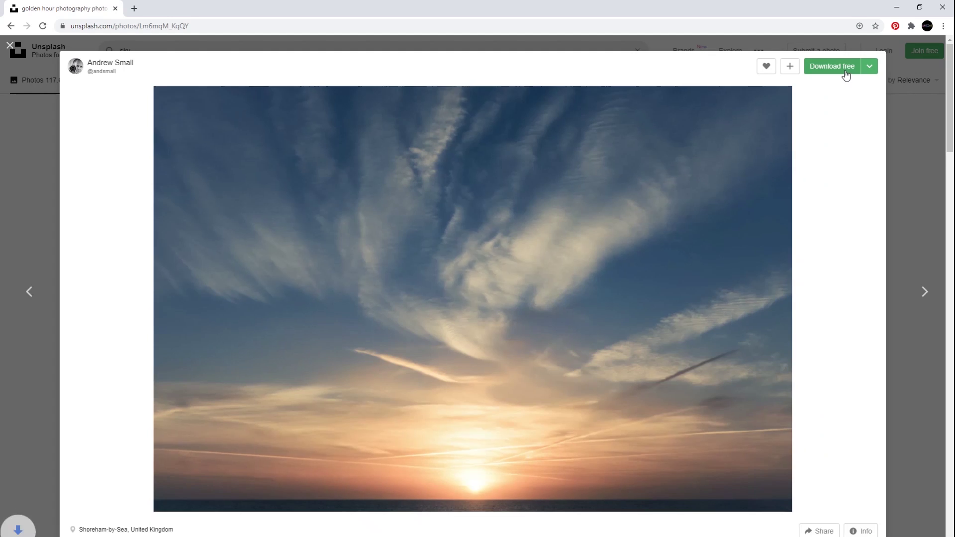
{"action": "left_click", "coordinate": [845, 72]}
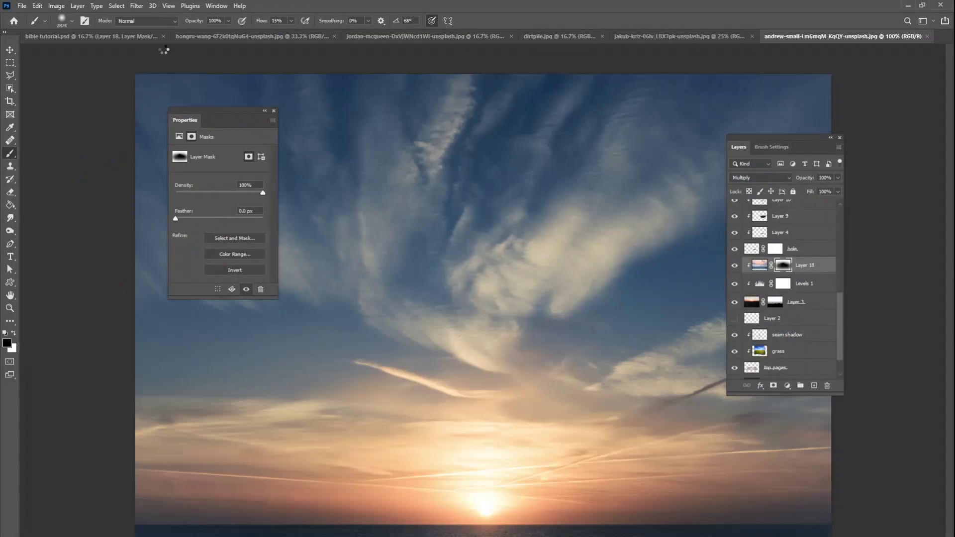
- Copy the downloaded streaked-cloud sky into bible tutorial.psd as a new layer above Layer 18
{"action": "left_click", "coordinate": [128, 37]}
{"action": "scroll", "coordinate": [840, 281], "scroll_direction": "down", "scroll_amount": 2}
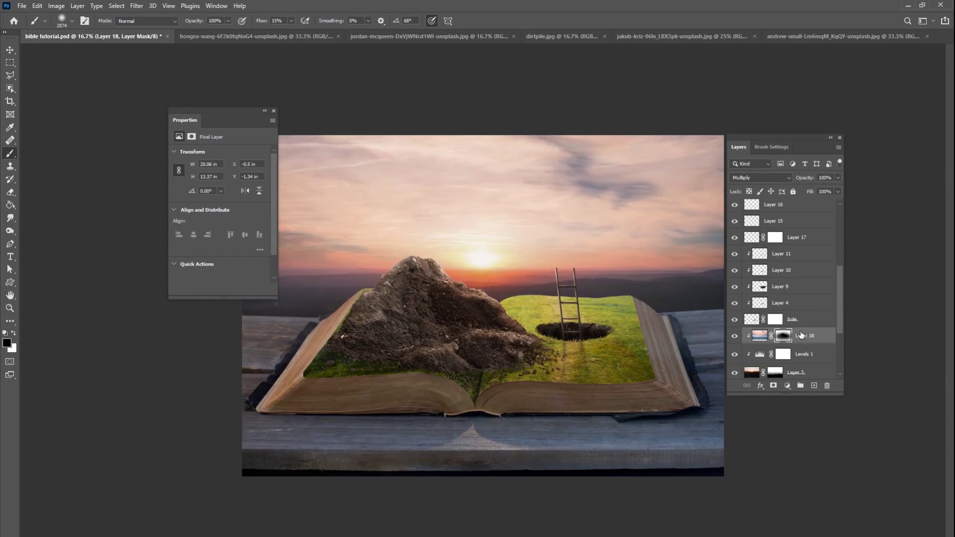
{"action": "key", "text": "ctrl+v"}
{"action": "key", "text": "v"}
- Scale the pasted sky to about 143.67% and position it across the full width with its horizon behind the mound
{"action": "left_click_drag", "start_coordinate": [506, 314], "coordinate": [442, 253]}
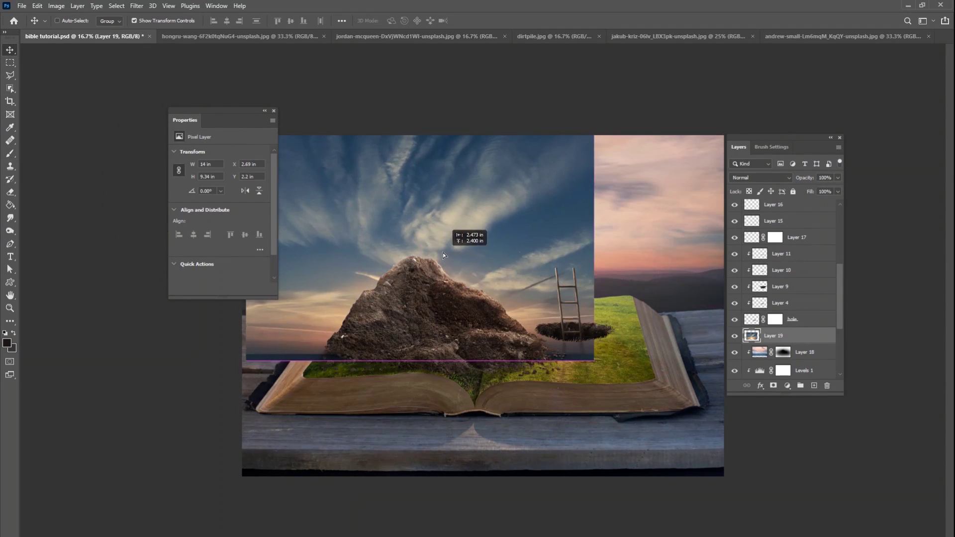
{"action": "left_click_drag", "start_coordinate": [594, 244], "coordinate": [744, 244]}
{"action": "left_click_drag", "start_coordinate": [628, 324], "coordinate": [627, 243]}
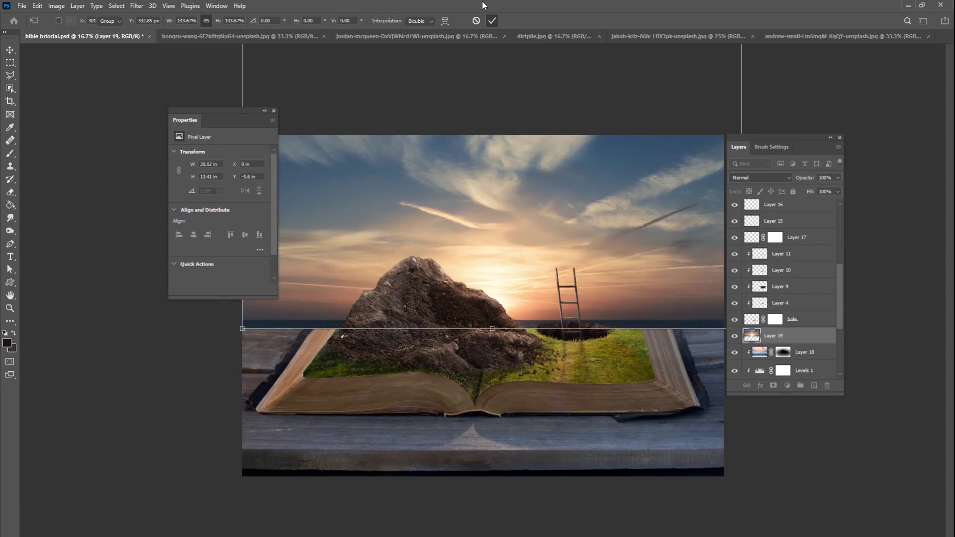
{"action": "left_click", "coordinate": [492, 20]}
- Clip Layer 19 to Layer 3, hide Layer 18 and Levels 1, and move the new sky slightly down
{"action": "key", "text": "ctrl+alt+g"}
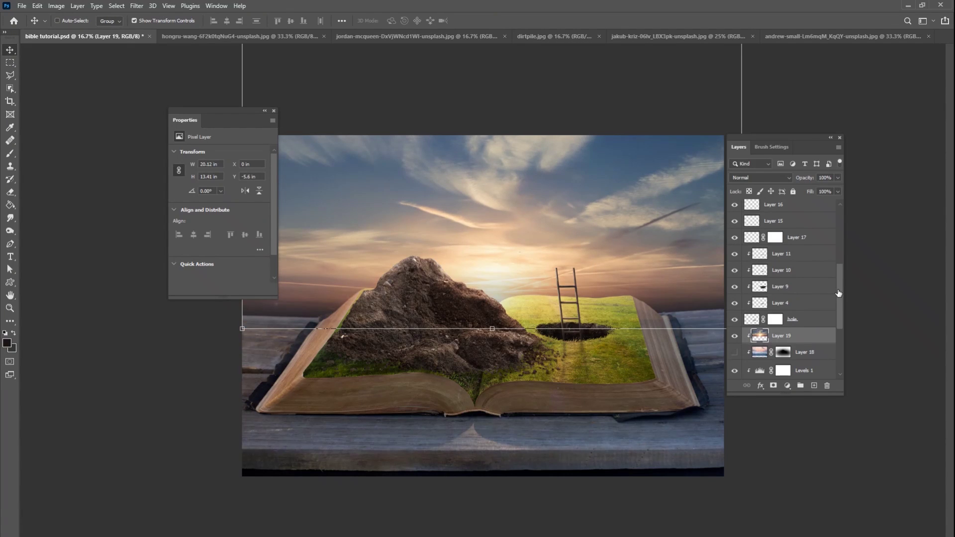
{"action": "left_click_drag", "start_coordinate": [839, 293], "coordinate": [841, 317]}
{"action": "left_click", "coordinate": [736, 314]}
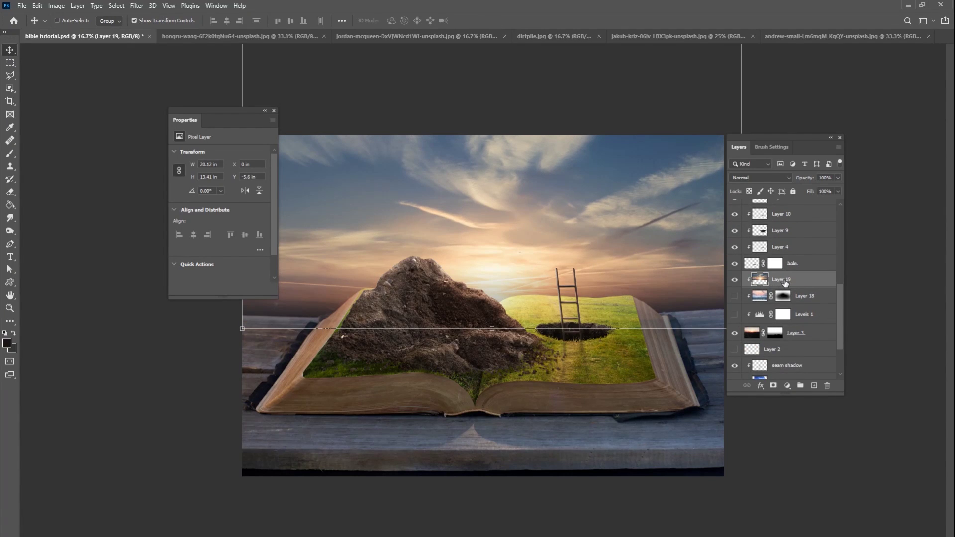
{"action": "left_click_drag", "start_coordinate": [590, 264], "coordinate": [615, 304]}
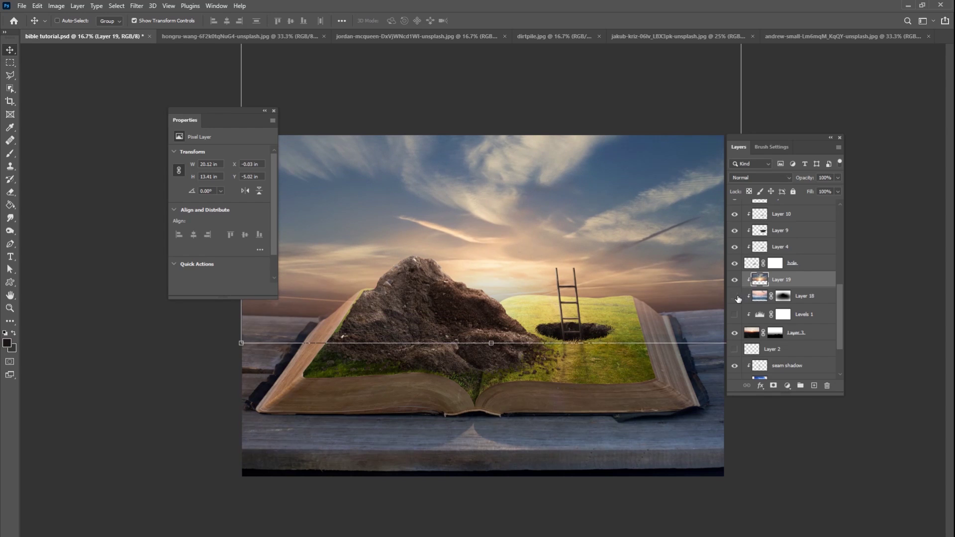
- Place Layer 19 beneath the reshown Layer 18 in Screen mode, and shift its sky farther down
{"action": "left_click_drag", "start_coordinate": [775, 288], "coordinate": [783, 297]}
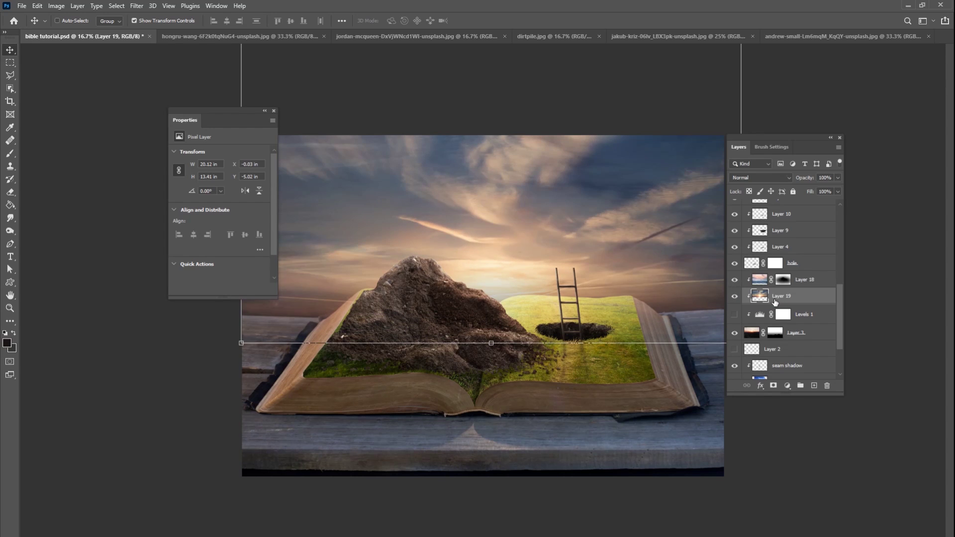
{"action": "left_click", "coordinate": [745, 176]}
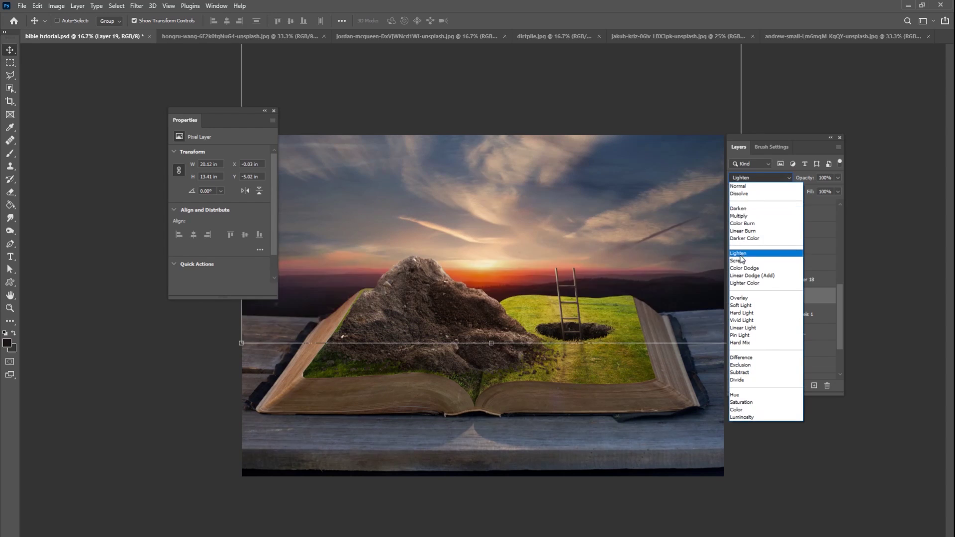
{"action": "left_click", "coordinate": [745, 264]}
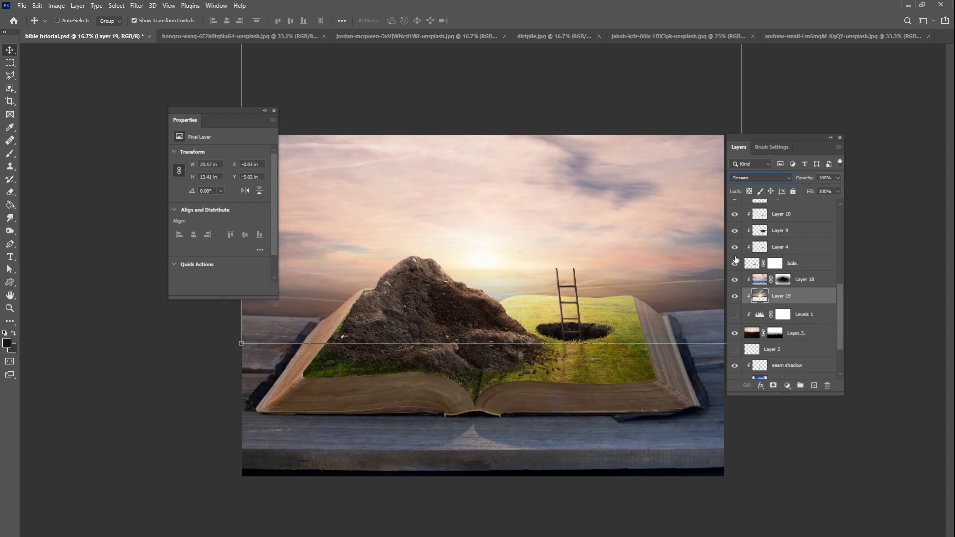
{"action": "left_click_drag", "start_coordinate": [590, 284], "coordinate": [635, 311]}
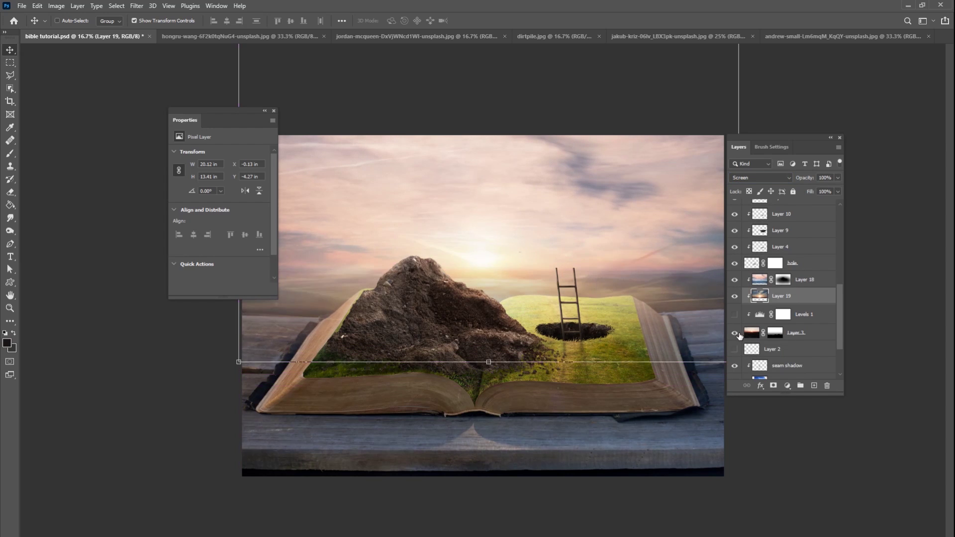
- Compare the scene with Layer 3, Levels 1 and Layer 19 each toggled between hidden and shown
{"action": "left_click", "coordinate": [735, 333]}
{"action": "left_click", "coordinate": [735, 333]}
{"action": "left_click", "coordinate": [773, 339]}
{"action": "left_click", "coordinate": [736, 315]}
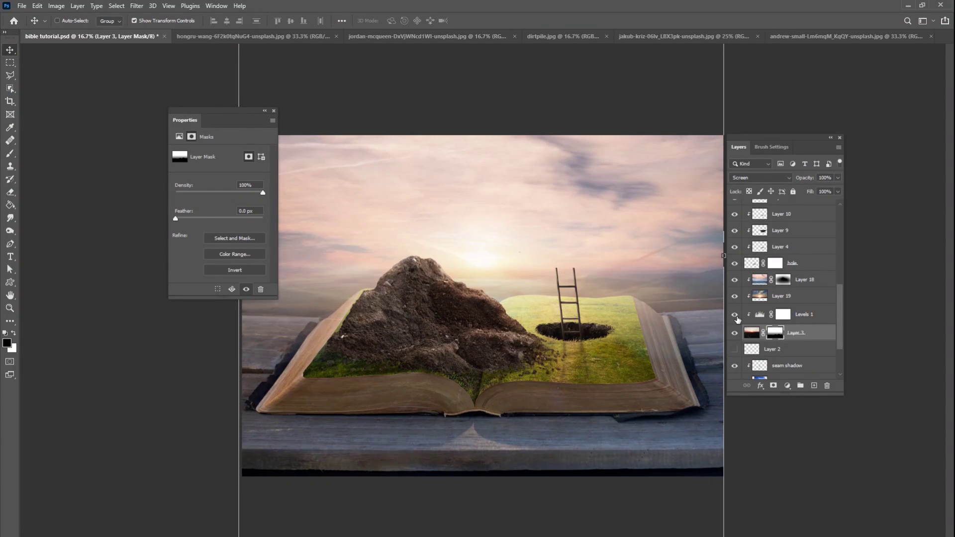
{"action": "left_click", "coordinate": [736, 316]}
{"action": "left_click", "coordinate": [736, 298]}
{"action": "left_click", "coordinate": [736, 299]}
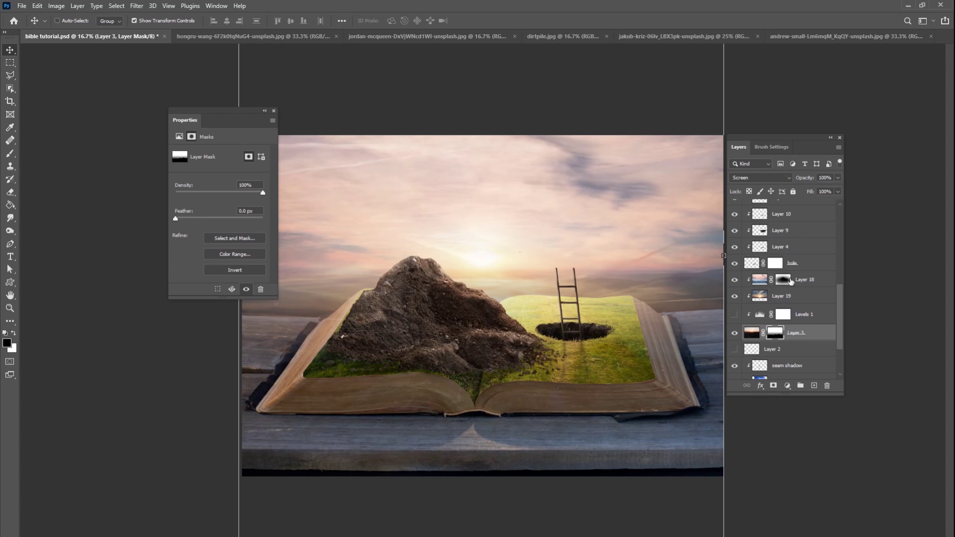
- Set Layer 18's blend mode to Normal and hide the layer
{"action": "left_click", "coordinate": [760, 280]}
{"action": "left_click", "coordinate": [735, 280]}
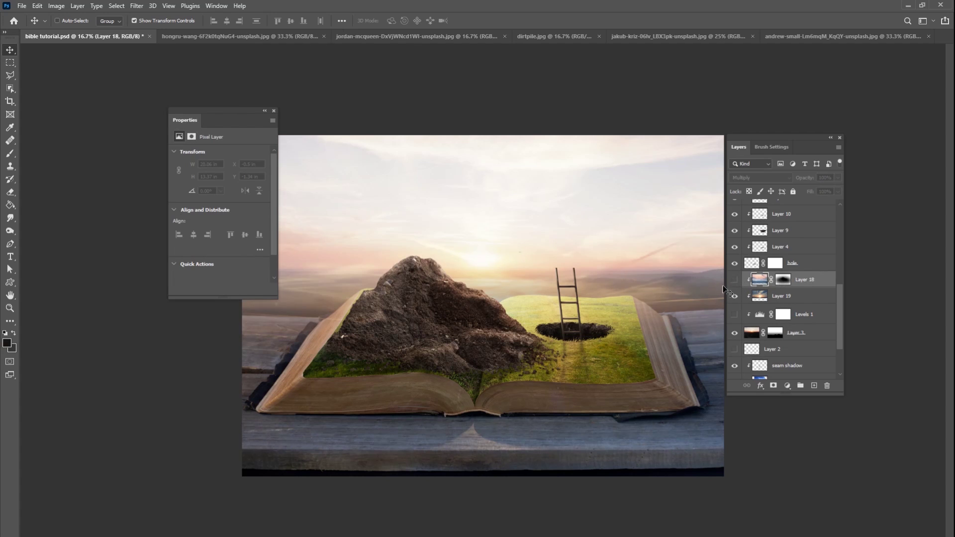
{"action": "left_click", "coordinate": [737, 281]}
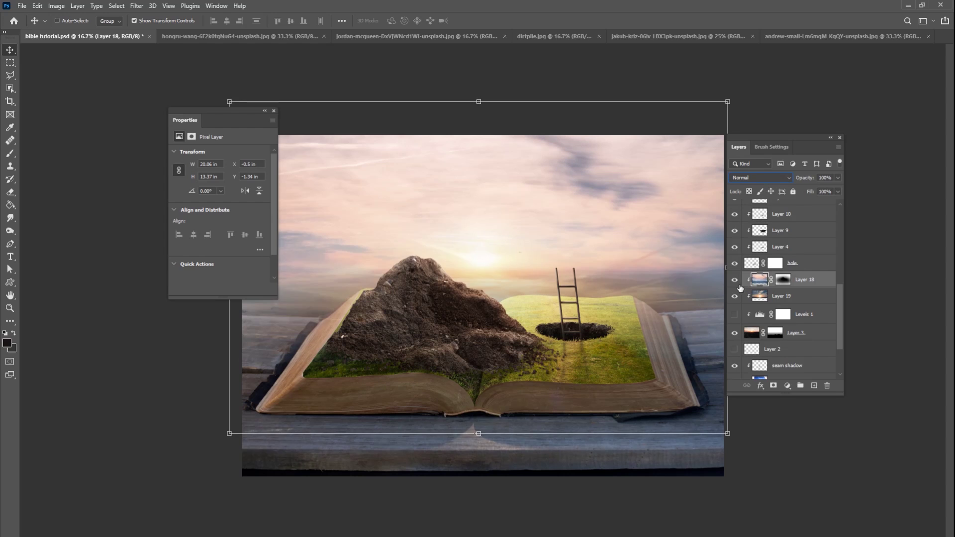
{"action": "left_click", "coordinate": [735, 280]}
{"action": "double_click", "coordinate": [749, 286]}
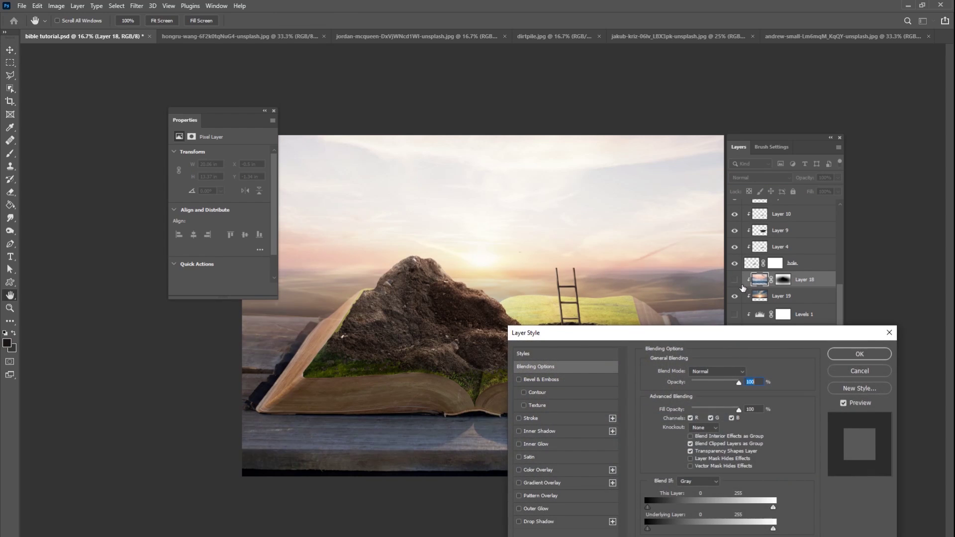
{"action": "left_click", "coordinate": [832, 371]}
- Set Layer 19's blend mode to Normal
{"action": "left_click", "coordinate": [782, 298]}
{"action": "left_click", "coordinate": [751, 177]}
{"action": "left_click", "coordinate": [750, 186]}
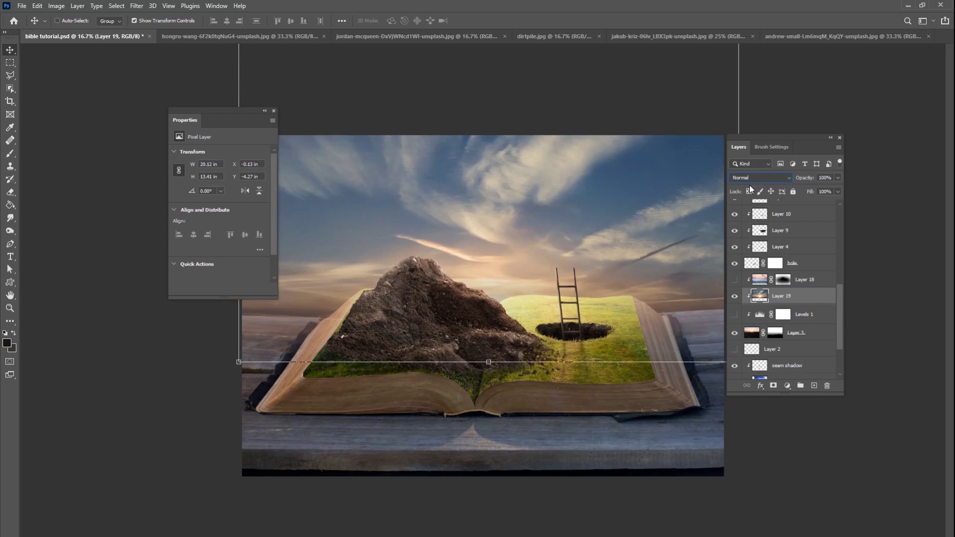
- Set Layer 19's blend mode to Screen and delete the masked Layer 18 above it
{"action": "left_click", "coordinate": [753, 178]}
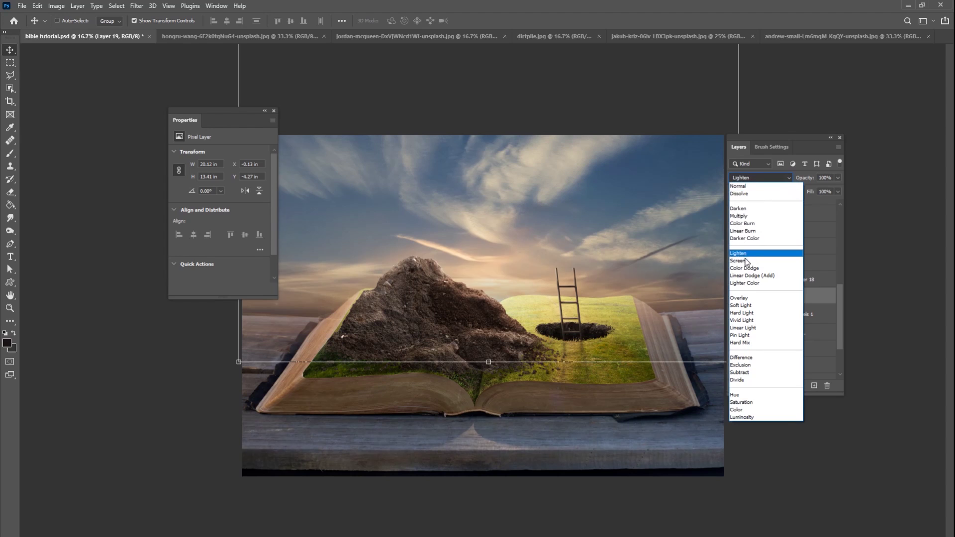
{"action": "left_click", "coordinate": [746, 259]}
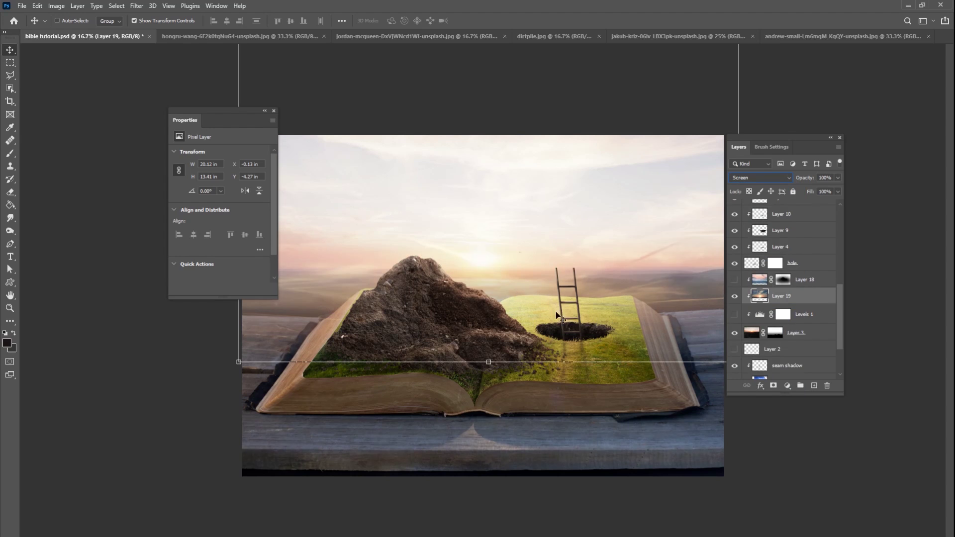
{"action": "left_click", "coordinate": [734, 280]}
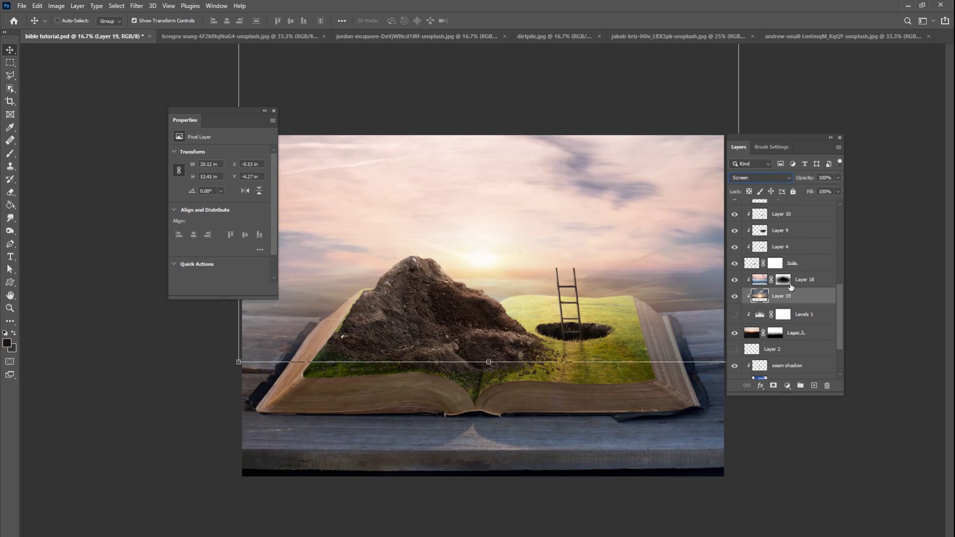
{"action": "left_click", "coordinate": [799, 284]}
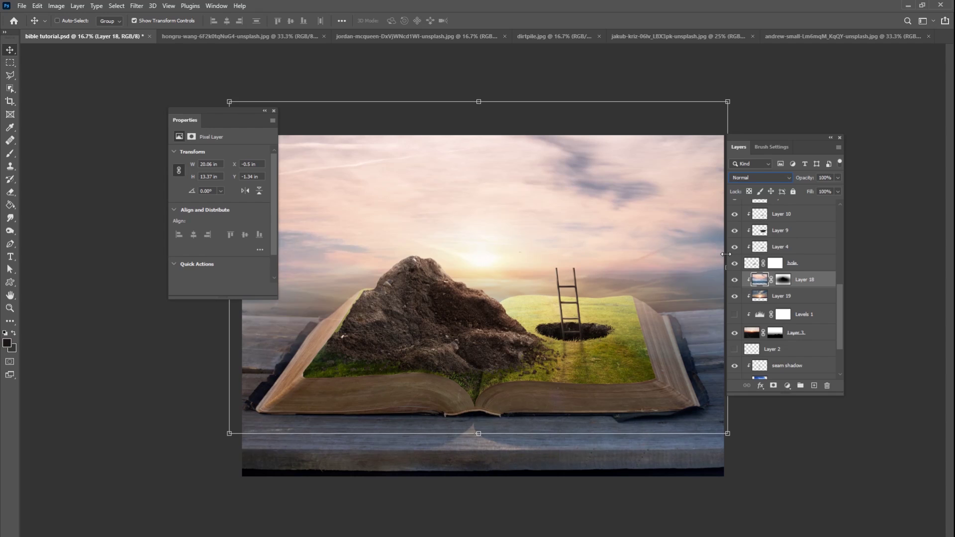
{"action": "key", "text": "Delete"}
- Duplicate Layer 19, clip the copy to the layers below, and set its blend mode to Multiply
{"action": "key", "text": "ctrl+j"}
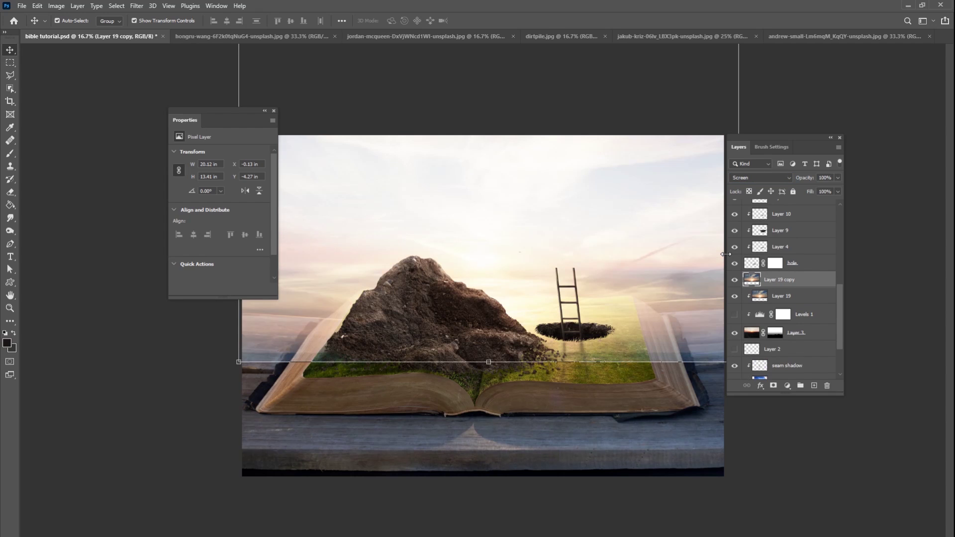
{"action": "key", "text": "ctrl+alt+g"}
{"action": "left_click", "coordinate": [759, 178]}
{"action": "left_click", "coordinate": [747, 223]}
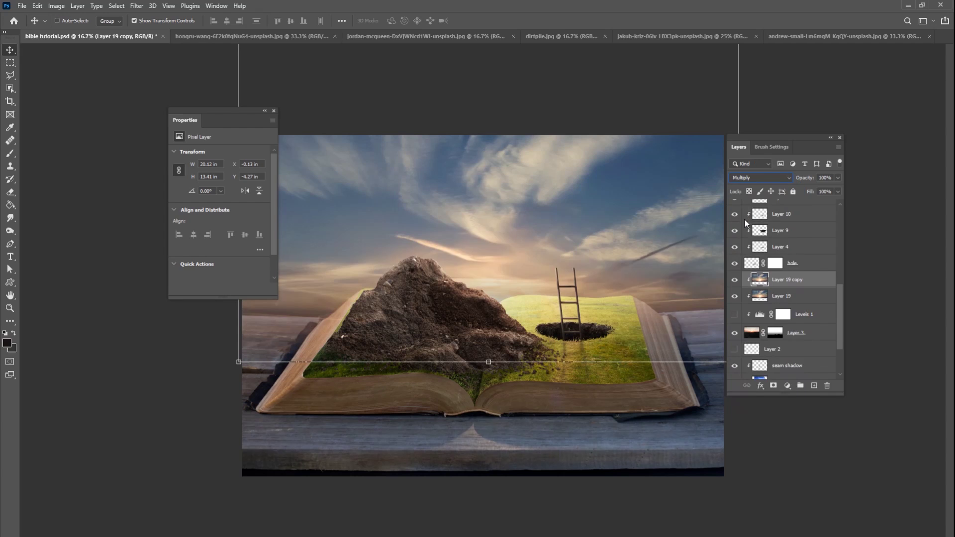
- Add a layer mask to Layer 19 copy and paint black across the horizon and lower sky with a large soft brush
{"action": "left_click", "coordinate": [773, 386]}
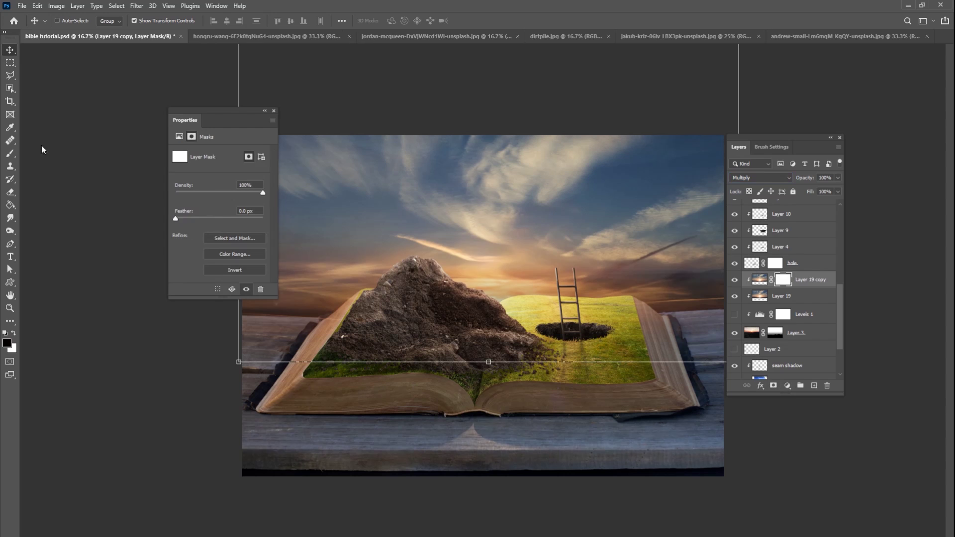
{"action": "left_click", "coordinate": [10, 153]}
{"action": "mouse_move", "coordinate": [484, 318]}
{"action": "left_mouse_down"}
{"action": "mouse_move", "coordinate": [486, 282]}
{"action": "mouse_move", "coordinate": [608, 277]}
{"action": "mouse_move", "coordinate": [514, 239]}
{"action": "mouse_move", "coordinate": [288, 321]}
{"action": "mouse_move", "coordinate": [587, 245]}
{"action": "mouse_move", "coordinate": [459, 337]}
{"action": "mouse_move", "coordinate": [527, 345]}
{"action": "mouse_move", "coordinate": [683, 256]}
{"action": "left_mouse_up"}
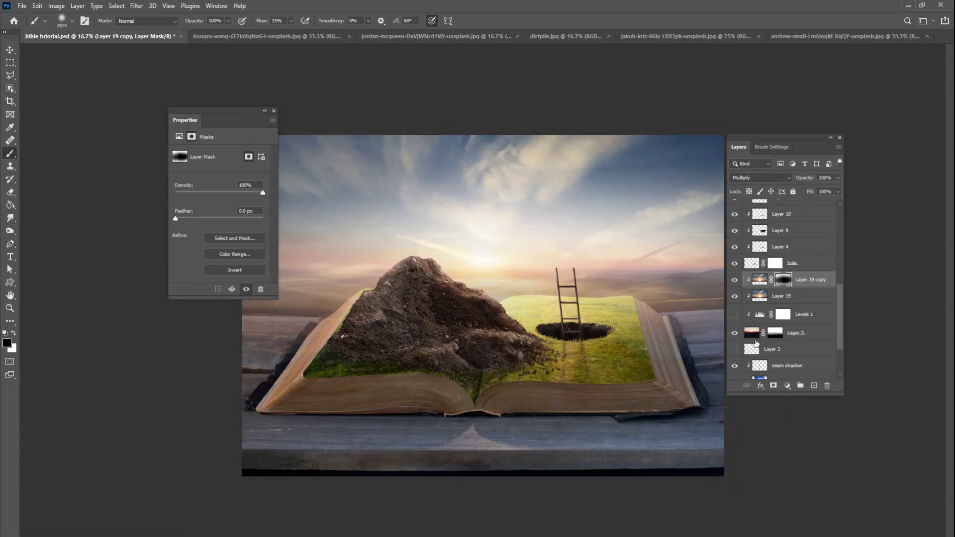
- Paint white on Layer 3's mask with a 180 px soft brush where the grass meets the dirt pile
{"action": "left_click", "coordinate": [775, 333]}
{"action": "key", "text": "x"}
{"action": "right_click", "coordinate": [509, 306]}
{"action": "left_click_drag", "start_coordinate": [607, 333], "coordinate": [601, 333]}
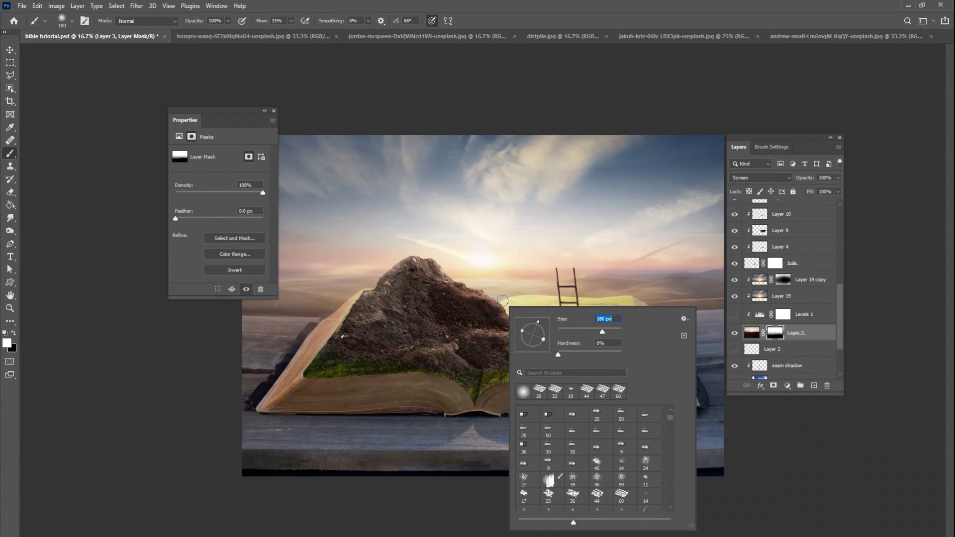
{"action": "left_click_drag", "start_coordinate": [498, 299], "coordinate": [519, 297]}
- Paint white across the horizon on Layer 3's mask with a 2165 px soft brush
{"action": "right_click", "coordinate": [532, 286]}
{"action": "type", "text": "401"}
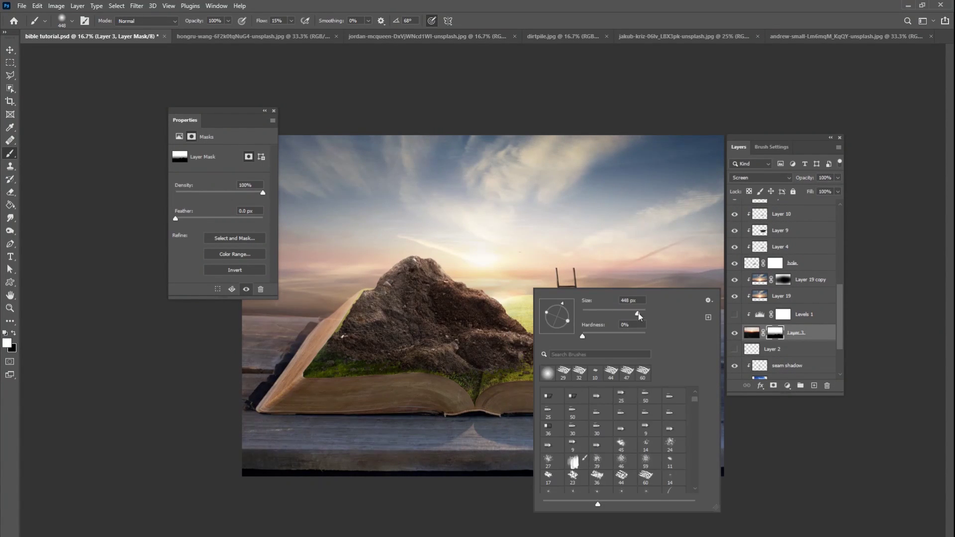
{"action": "key", "text": "Return"}
{"action": "right_click", "coordinate": [539, 296]}
{"action": "type", "text": "2165"}
{"action": "key", "text": "Return"}
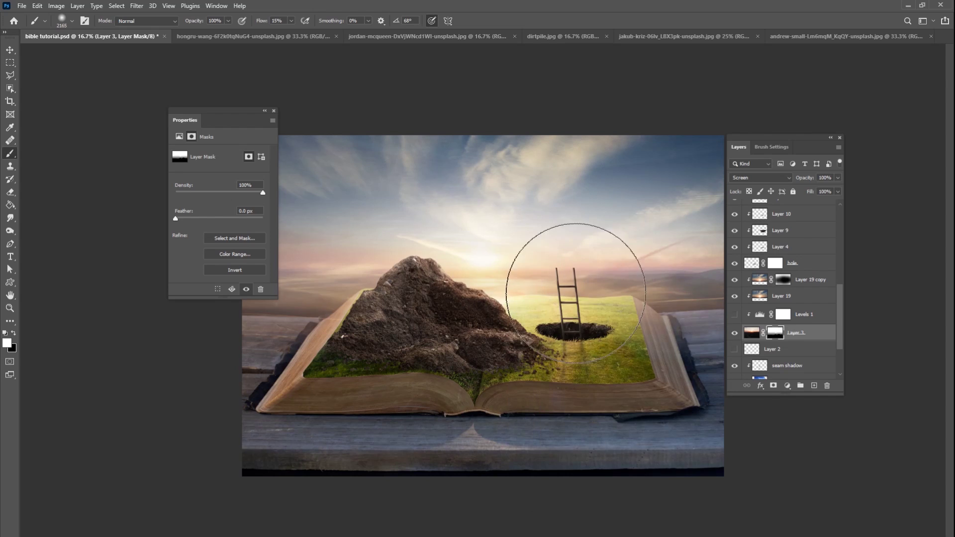
{"action": "mouse_move", "coordinate": [265, 300]}
{"action": "left_mouse_down"}
{"action": "mouse_move", "coordinate": [582, 313]}
{"action": "mouse_move", "coordinate": [691, 298]}
{"action": "left_mouse_up"}
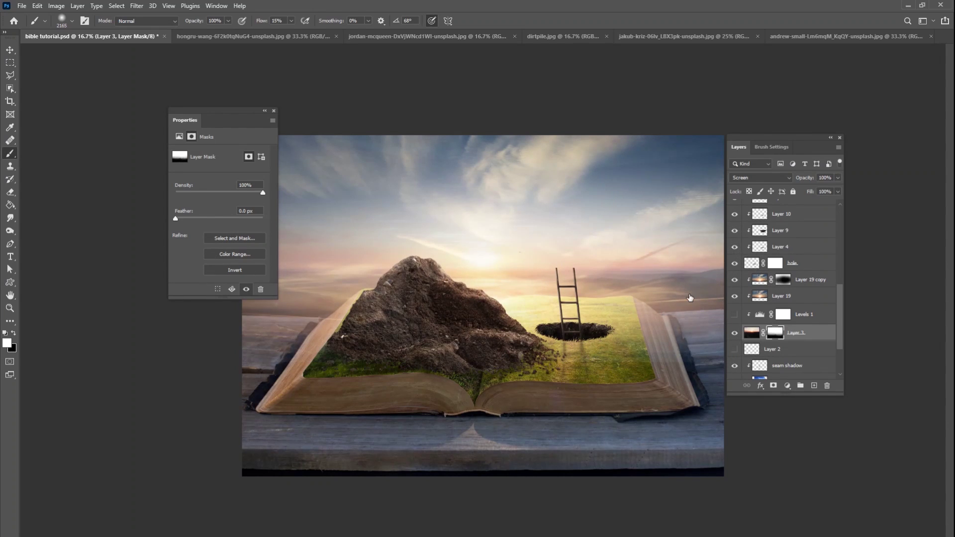
- Compare the scene with Layer 19 copy, Layer 19 and Layer 3 each toggled between hidden and shown
{"action": "left_click", "coordinate": [736, 280]}
{"action": "left_click", "coordinate": [735, 280]}
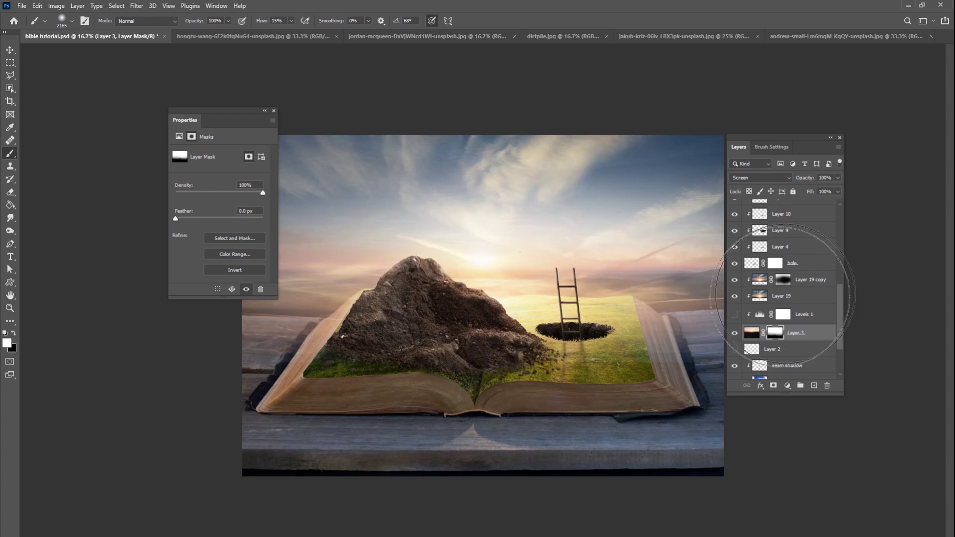
{"action": "left_click", "coordinate": [735, 296]}
{"action": "left_click", "coordinate": [735, 296]}
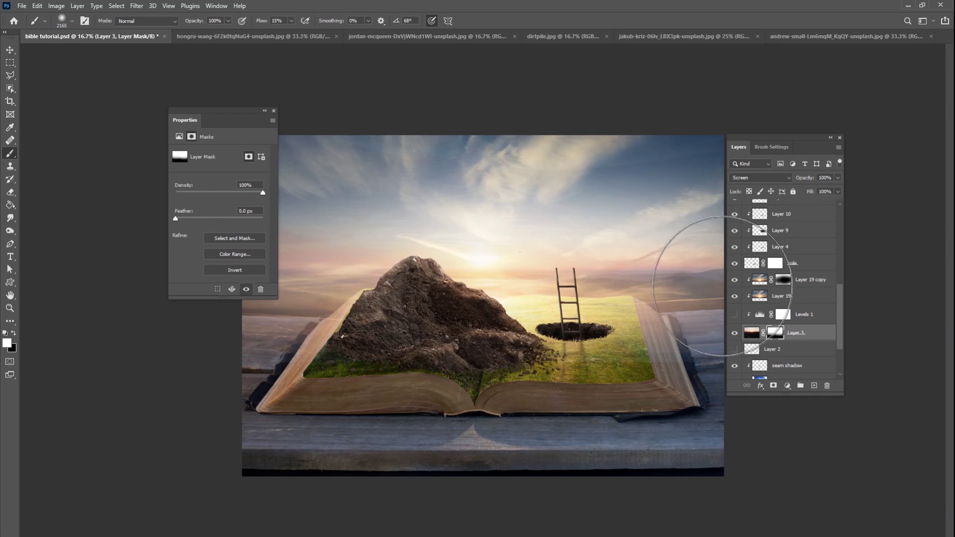
{"action": "left_click", "coordinate": [736, 333]}
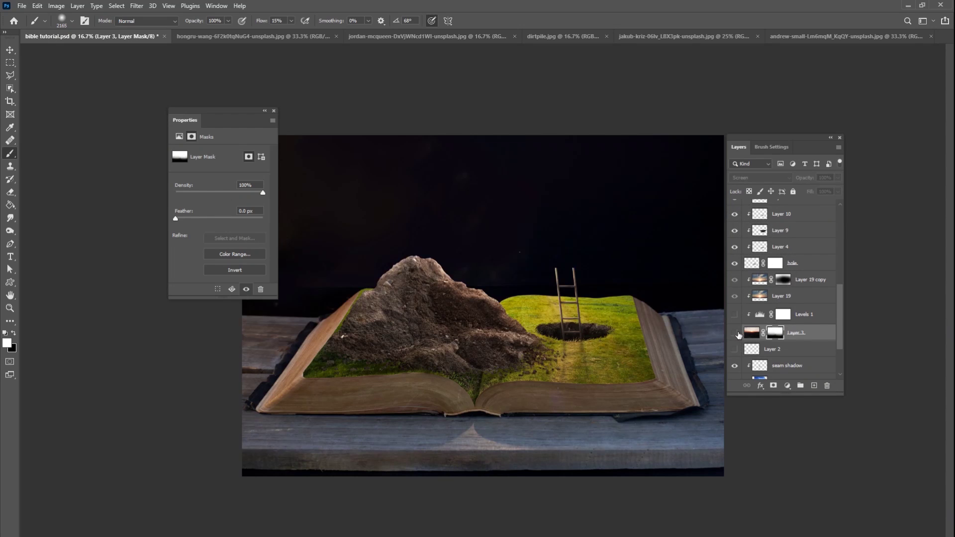
{"action": "left_click", "coordinate": [736, 333]}
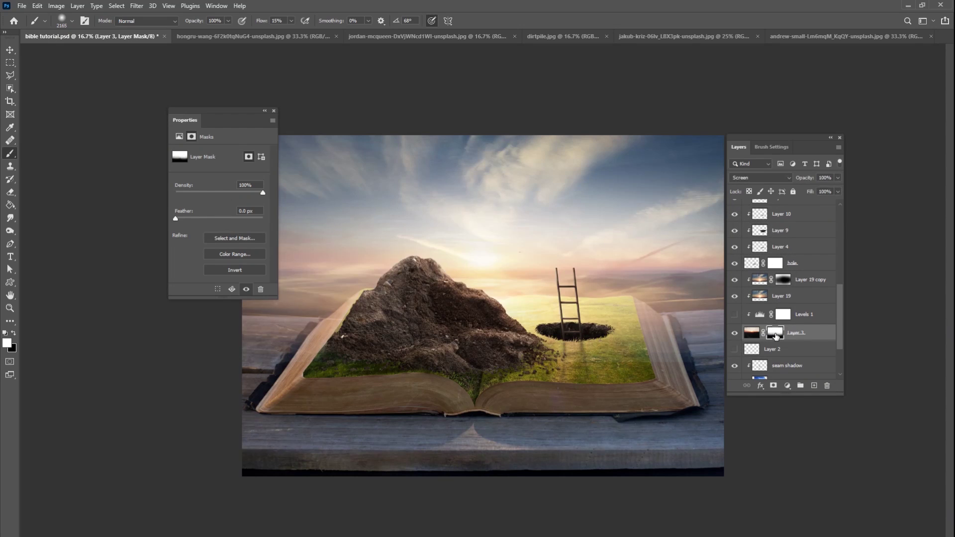
{"action": "double_click", "coordinate": [742, 283]}
{"action": "left_click", "coordinate": [860, 371]}
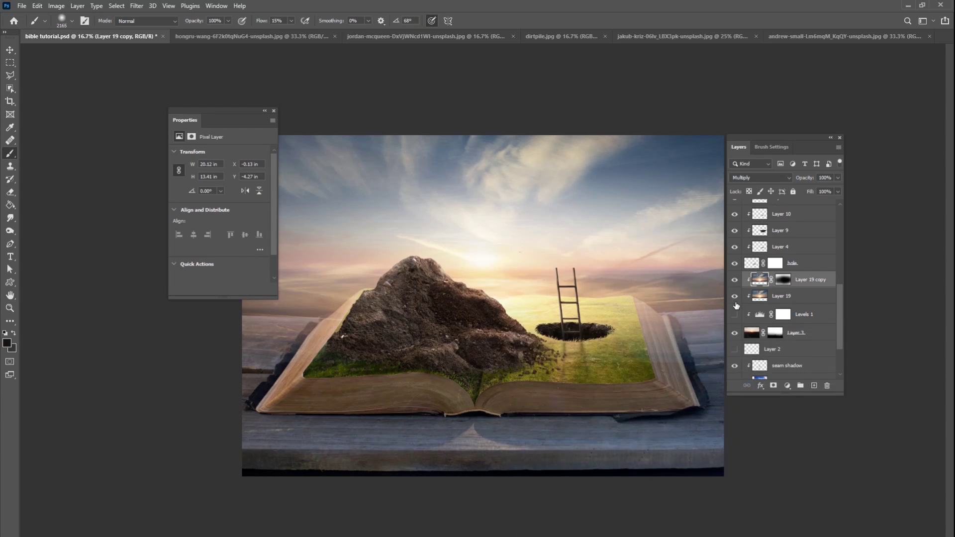
{"action": "left_click", "coordinate": [736, 296]}
{"action": "left_click", "coordinate": [735, 297]}
- Add a layer mask to Layer 19, and set the brush to 10% flow with black as its color
{"action": "left_click", "coordinate": [779, 298]}
{"action": "left_click", "coordinate": [774, 385]}
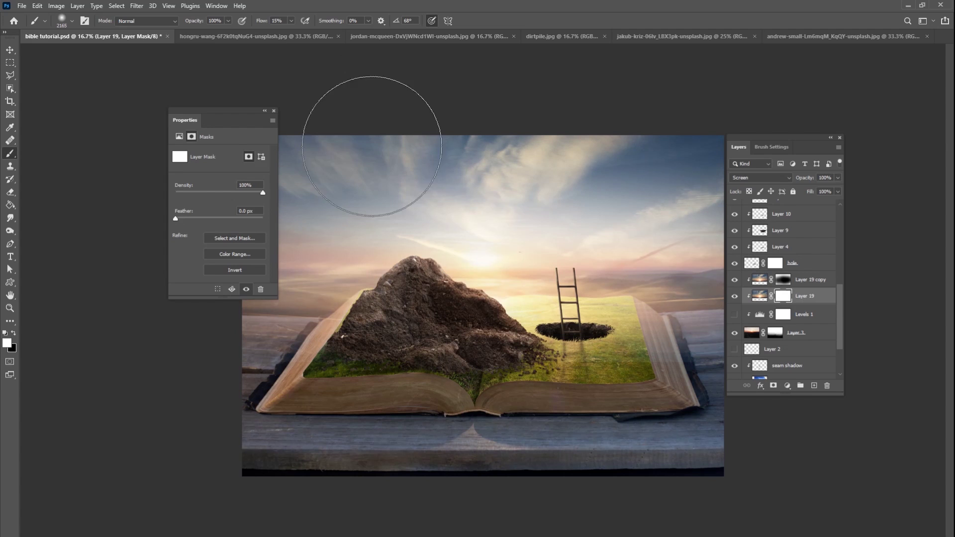
{"action": "left_click", "coordinate": [291, 21]}
{"action": "left_click_drag", "start_coordinate": [291, 31], "coordinate": [289, 32]}
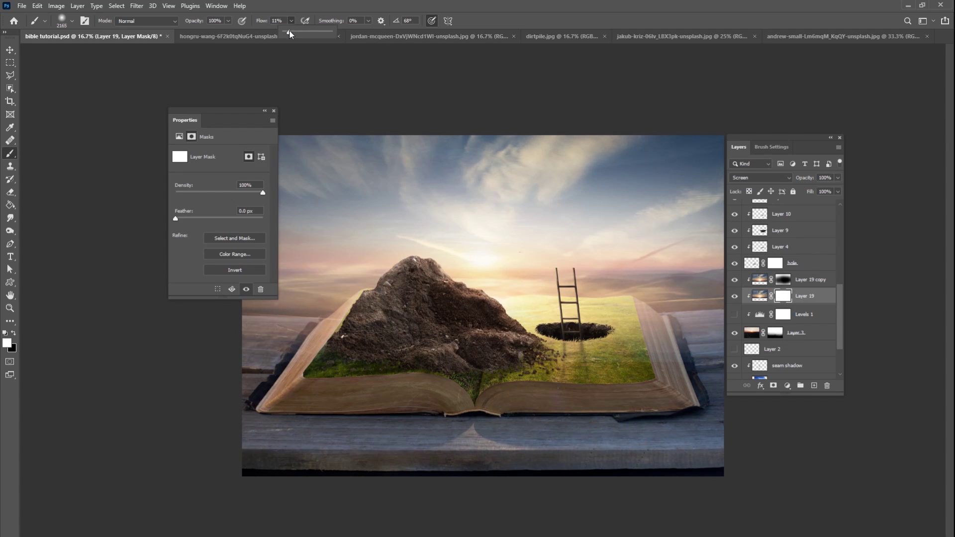
{"action": "left_click", "coordinate": [14, 334]}
- Paint black on Layer 19's mask over the right page edge of the book and the adjoining tabletop
{"action": "right_click", "coordinate": [630, 381]}
{"action": "left_click_drag", "start_coordinate": [739, 381], "coordinate": [735, 380]}
{"action": "mouse_move", "coordinate": [668, 344]}
{"action": "left_mouse_down"}
{"action": "mouse_move", "coordinate": [711, 366]}
{"action": "mouse_move", "coordinate": [607, 357]}
{"action": "mouse_move", "coordinate": [575, 363]}
{"action": "mouse_move", "coordinate": [562, 379]}
{"action": "mouse_move", "coordinate": [695, 359]}
{"action": "mouse_move", "coordinate": [695, 377]}
{"action": "left_mouse_up"}
{"action": "right_click", "coordinate": [599, 357]}
{"action": "left_click_drag", "start_coordinate": [649, 326], "coordinate": [636, 311]}
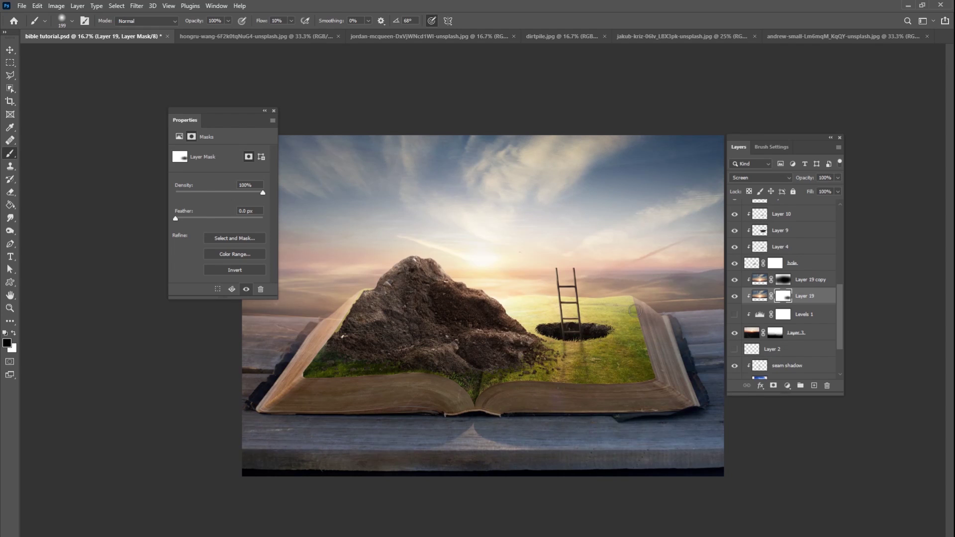
- Paint black on Layer 19's mask over the book's left page edge and lower dirt pile, enlarging the brush to 338 px
{"action": "mouse_move", "coordinate": [305, 332]}
{"action": "left_mouse_down"}
{"action": "mouse_move", "coordinate": [281, 343]}
{"action": "mouse_move", "coordinate": [340, 315]}
{"action": "mouse_move", "coordinate": [280, 364]}
{"action": "left_mouse_up"}
{"action": "right_click", "coordinate": [372, 328]}
{"action": "left_click_drag", "start_coordinate": [459, 352], "coordinate": [473, 353]}
{"action": "key", "text": "Return"}
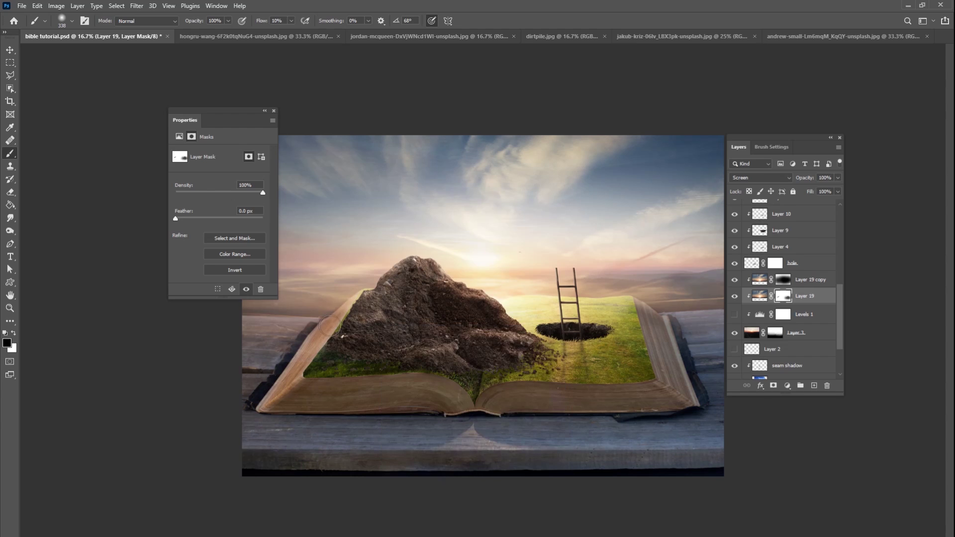
{"action": "mouse_move", "coordinate": [286, 334]}
{"action": "left_mouse_down"}
{"action": "mouse_move", "coordinate": [311, 333]}
{"action": "mouse_move", "coordinate": [305, 349]}
{"action": "left_mouse_up"}
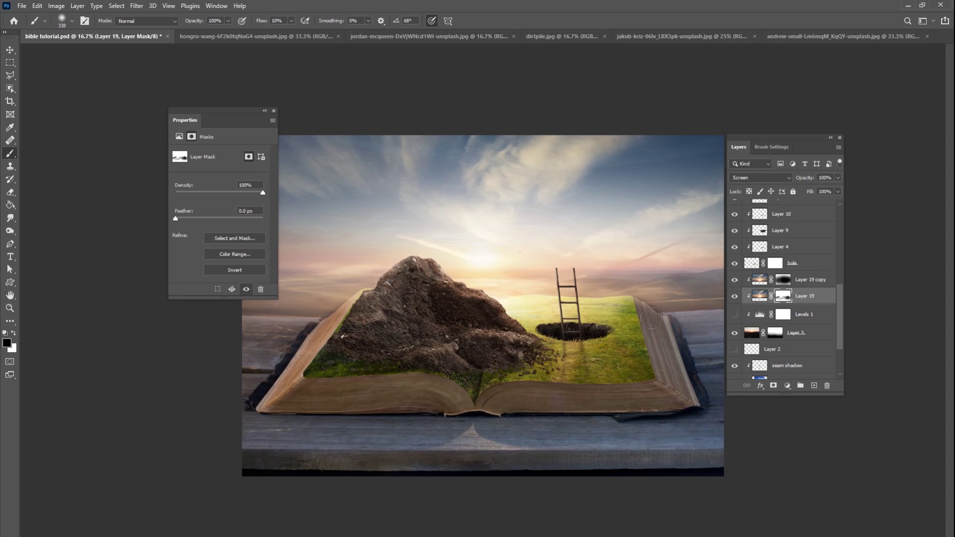
- Touch up Layer 19's mask in black around the right page edge and hole, setting the brush to 202 px
{"action": "key", "text": "x"}
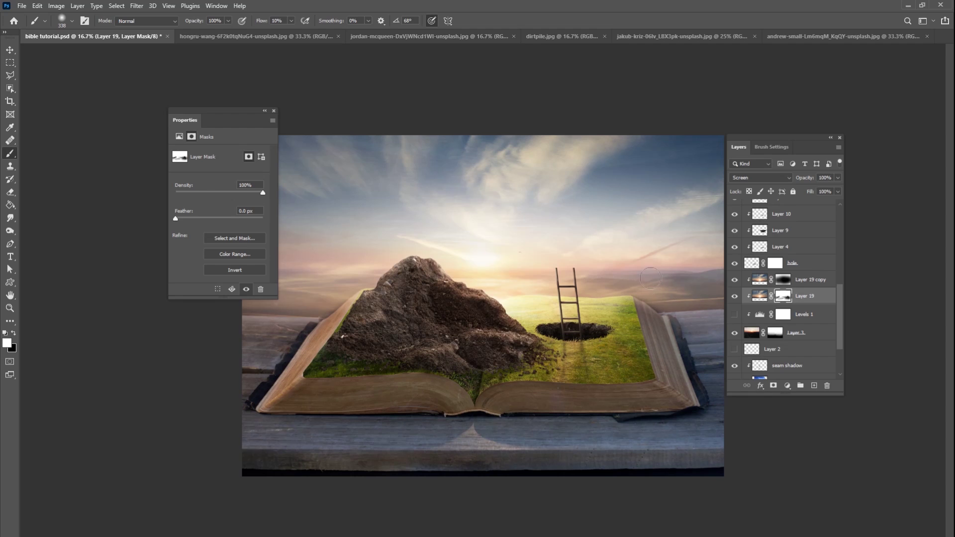
{"action": "right_click", "coordinate": [642, 304]}
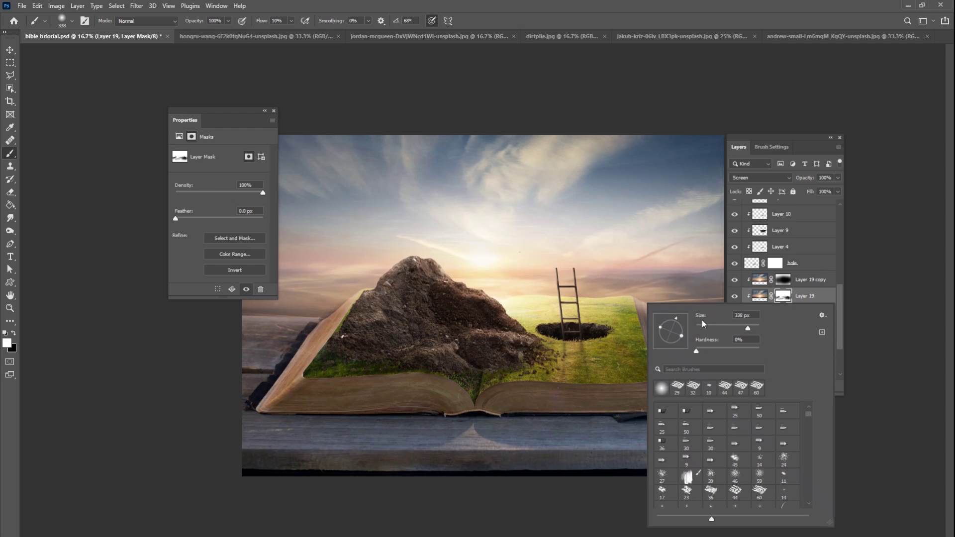
{"action": "left_click", "coordinate": [726, 328]}
{"action": "key", "text": "Return"}
{"action": "key", "text": "x"}
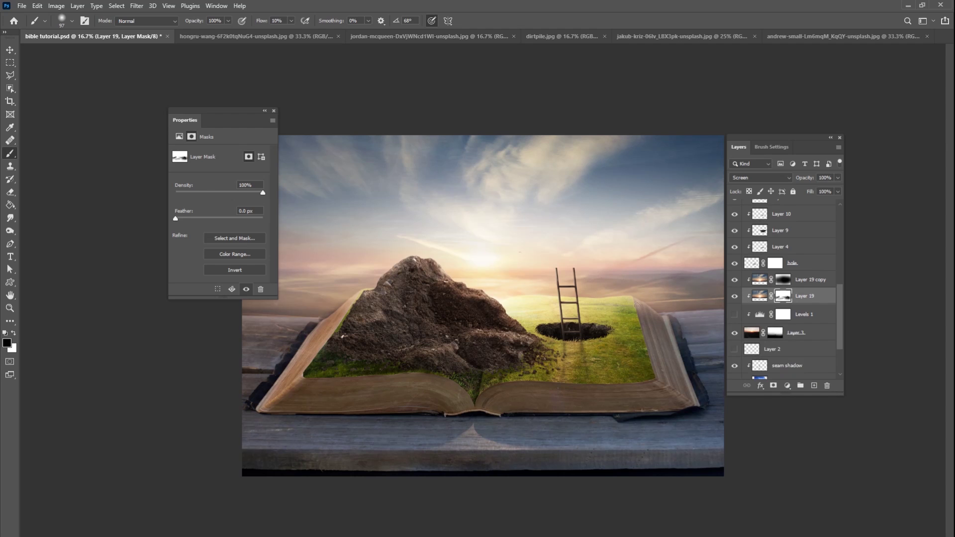
{"action": "right_click", "coordinate": [649, 293]}
{"action": "right_click", "coordinate": [620, 303]}
{"action": "left_click", "coordinate": [707, 330]}
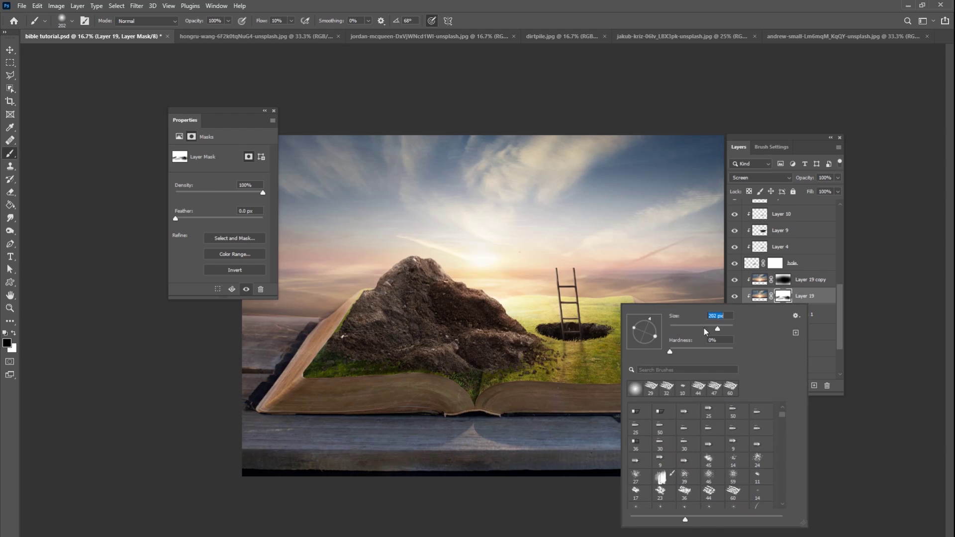
{"action": "left_click", "coordinate": [576, 328]}
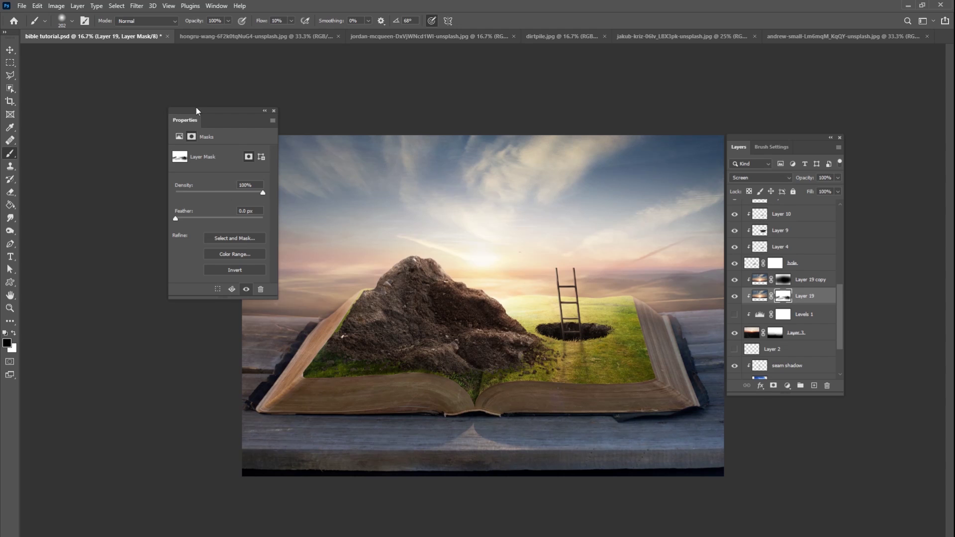
- Move the floating panels away from the artwork and compare the scene with Layer 19 hidden and shown
{"action": "left_click_drag", "start_coordinate": [196, 106], "coordinate": [142, 101]}
{"action": "key", "text": "ctrl+plus"}
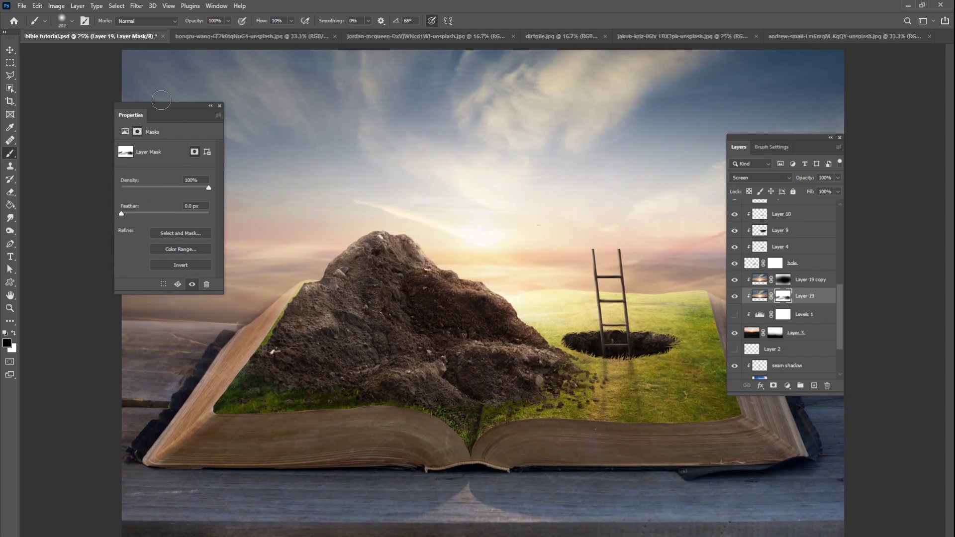
{"action": "left_click_drag", "start_coordinate": [771, 143], "coordinate": [805, 112]}
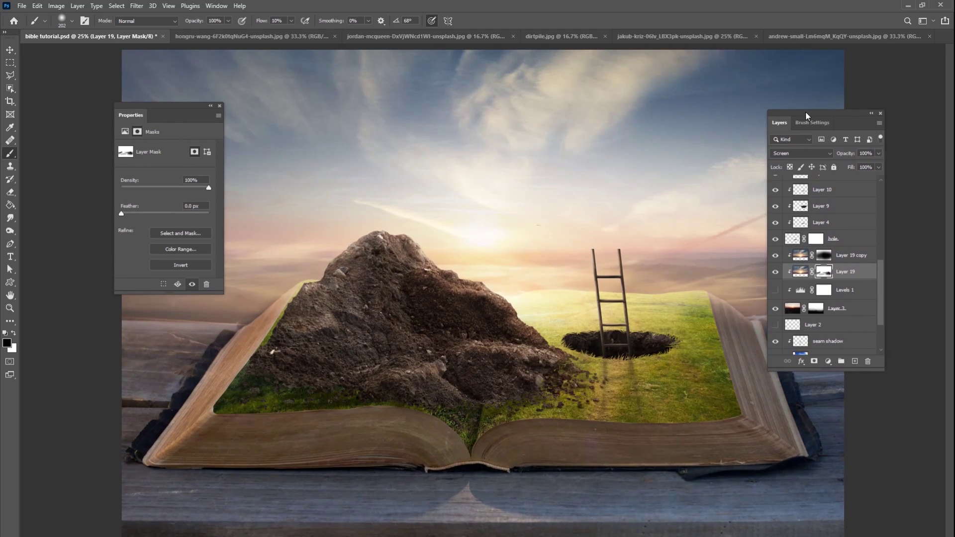
{"action": "key", "text": "ctrl+plus"}
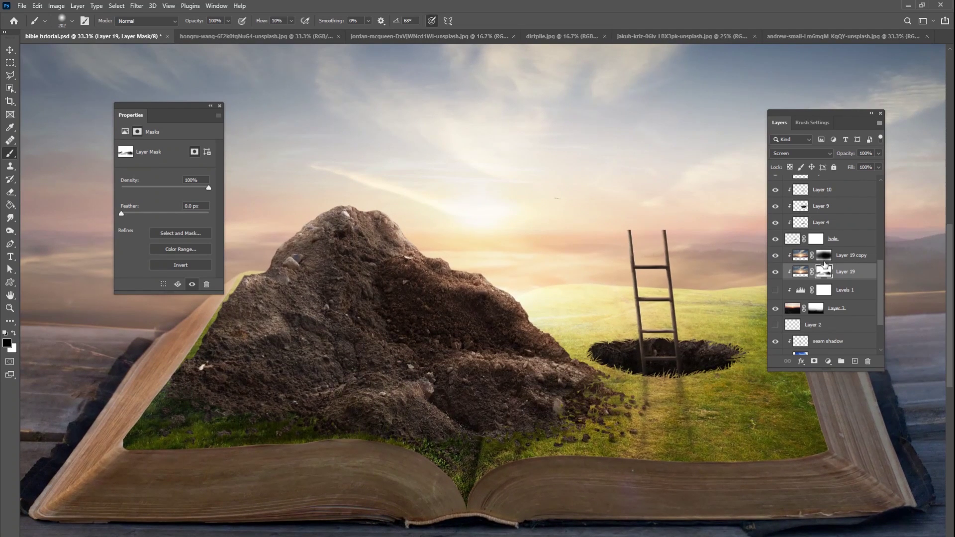
{"action": "left_click", "coordinate": [775, 272]}
{"action": "left_click", "coordinate": [775, 272]}
{"action": "left_click", "coordinate": [775, 272]}
{"action": "left_click", "coordinate": [775, 273]}
- Compare the left side of the book with the Pile Group hidden and shown
{"action": "left_click_drag", "start_coordinate": [420, 351], "coordinate": [603, 363]}
{"action": "left_click_drag", "start_coordinate": [881, 273], "coordinate": [884, 209]}
{"action": "left_click", "coordinate": [775, 253]}
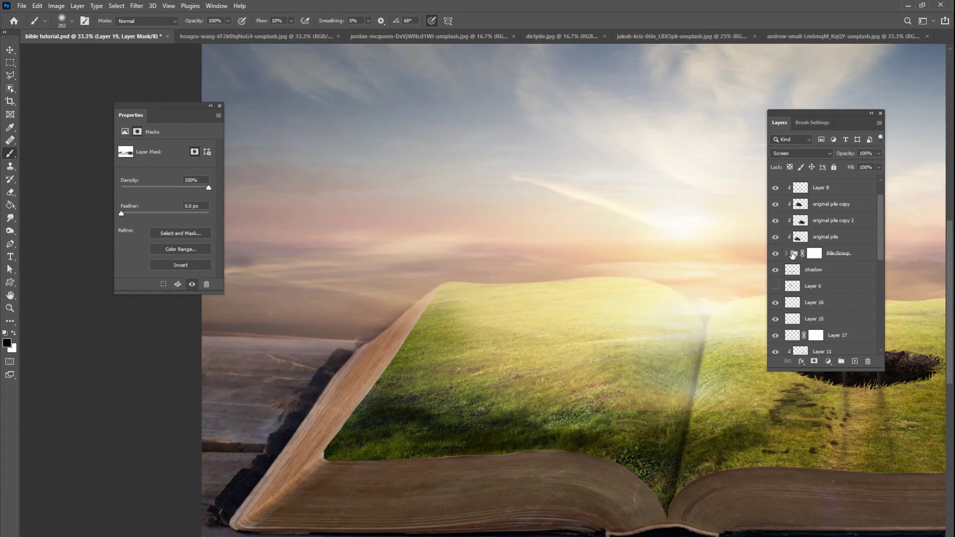
{"action": "left_click", "coordinate": [775, 253]}
- Paint black on the Pile Group's mask along the dirt's left edge with a 53 px, 88% hardness brush at 100% flow
{"action": "left_click", "coordinate": [815, 253]}
{"action": "right_click", "coordinate": [612, 293]}
{"action": "left_click", "coordinate": [598, 315]}
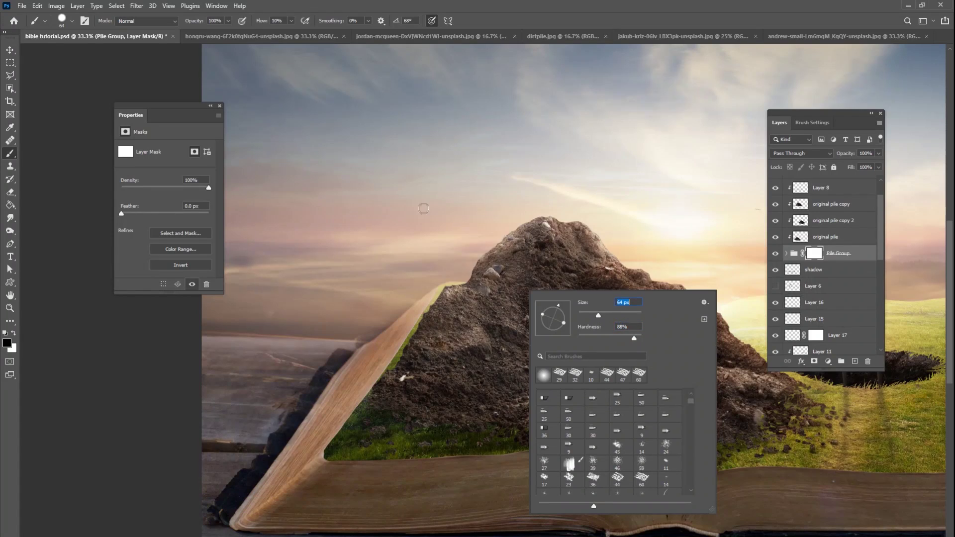
{"action": "left_click", "coordinate": [293, 22]}
{"action": "left_click", "coordinate": [336, 32]}
{"action": "right_click", "coordinate": [487, 309]}
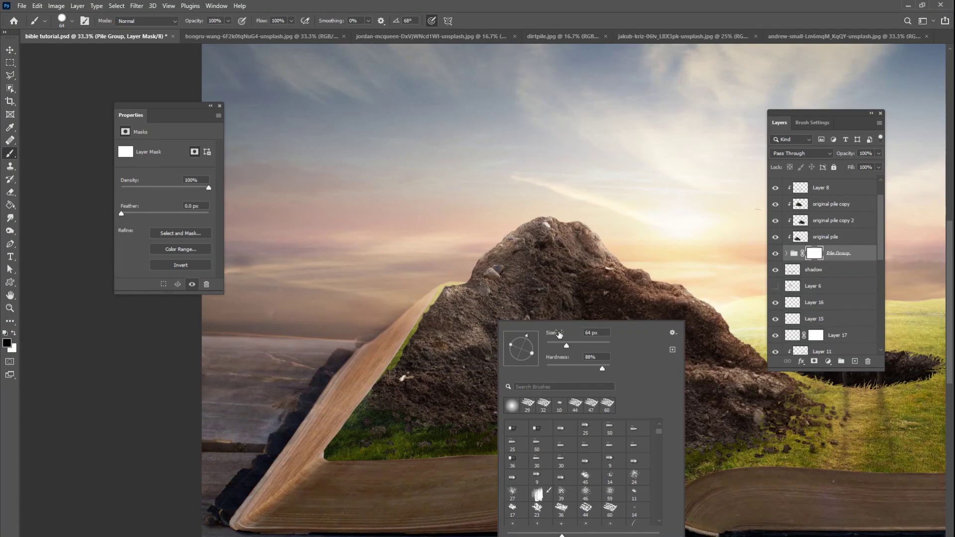
{"action": "left_click", "coordinate": [564, 344]}
{"action": "key", "text": "Return"}
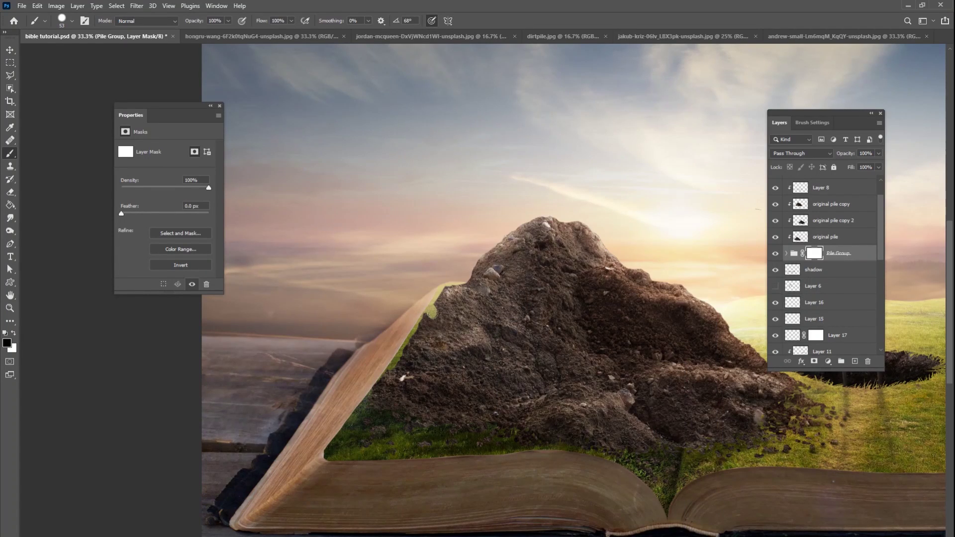
{"action": "mouse_move", "coordinate": [432, 313]}
{"action": "left_mouse_down"}
{"action": "mouse_move", "coordinate": [459, 290]}
{"action": "mouse_move", "coordinate": [401, 354]}
{"action": "left_mouse_up"}
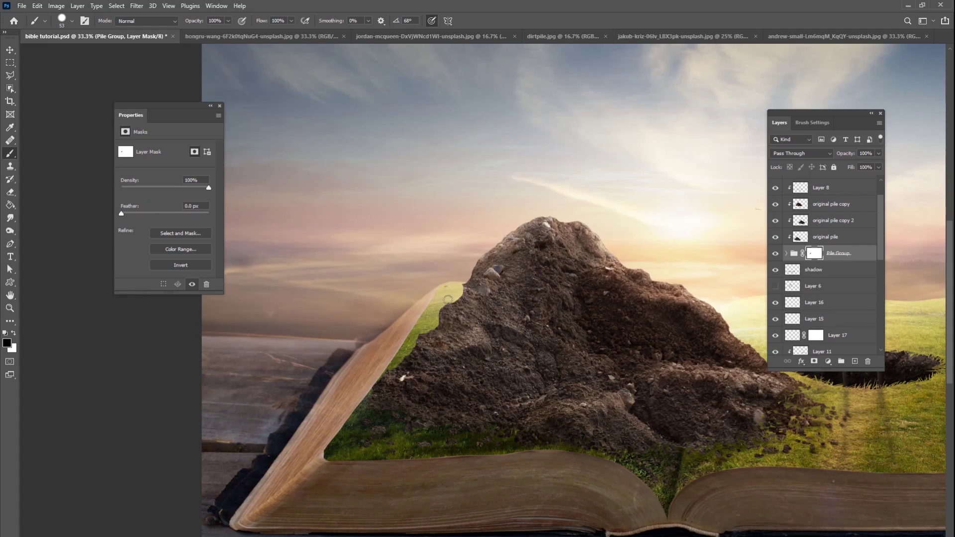
- Refine the Pile Group's mask along the dirt's left slope, painting black near the page edge and white to restore dirt
{"action": "mouse_move", "coordinate": [460, 285]}
{"action": "left_mouse_down"}
{"action": "mouse_move", "coordinate": [467, 288]}
{"action": "mouse_move", "coordinate": [472, 263]}
{"action": "left_mouse_up"}
{"action": "key", "text": "x"}
{"action": "left_click_drag", "start_coordinate": [445, 322], "coordinate": [399, 372]}
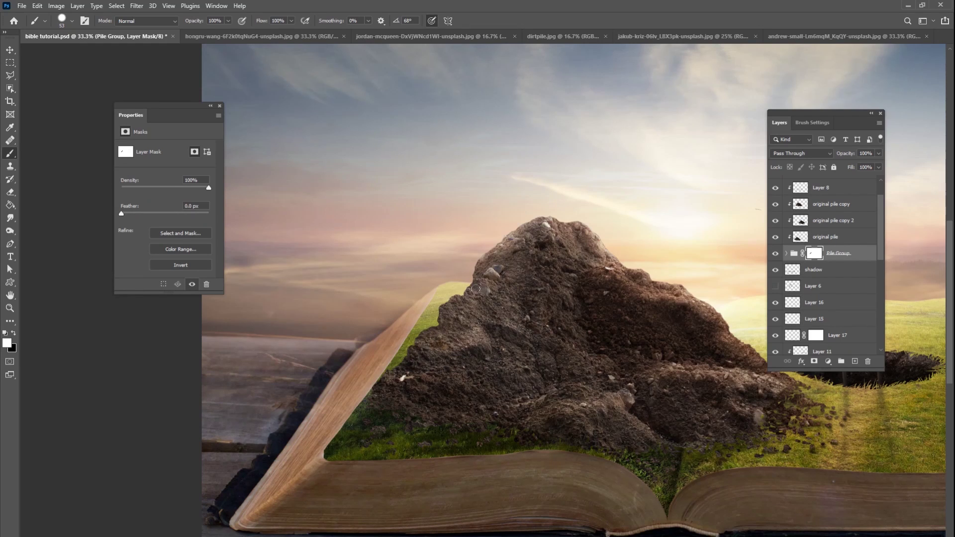
{"action": "key", "text": "ctrl+0"}
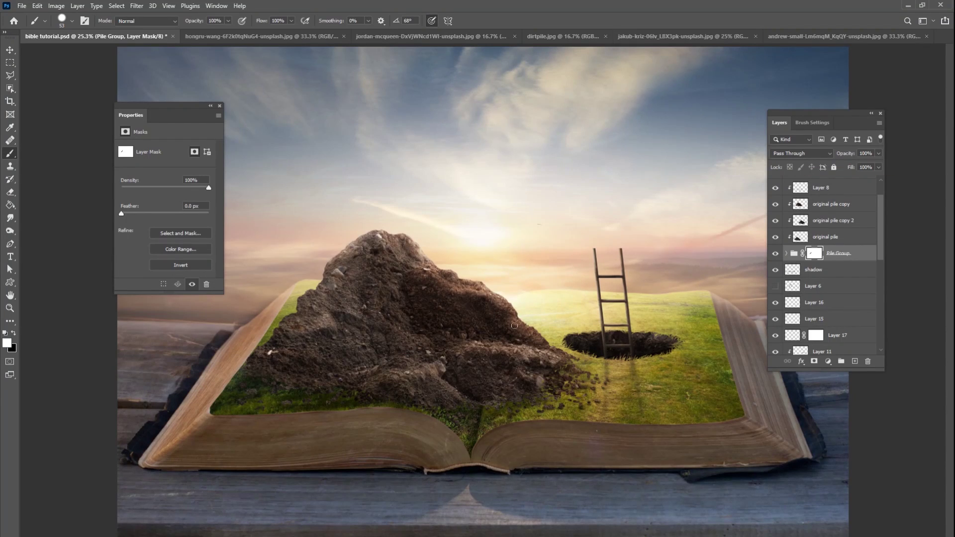
- Add a new layer clipped above the grass layer, set it to Multiply, and size the brush to 190 px
{"action": "left_click_drag", "start_coordinate": [880, 241], "coordinate": [853, 322]}
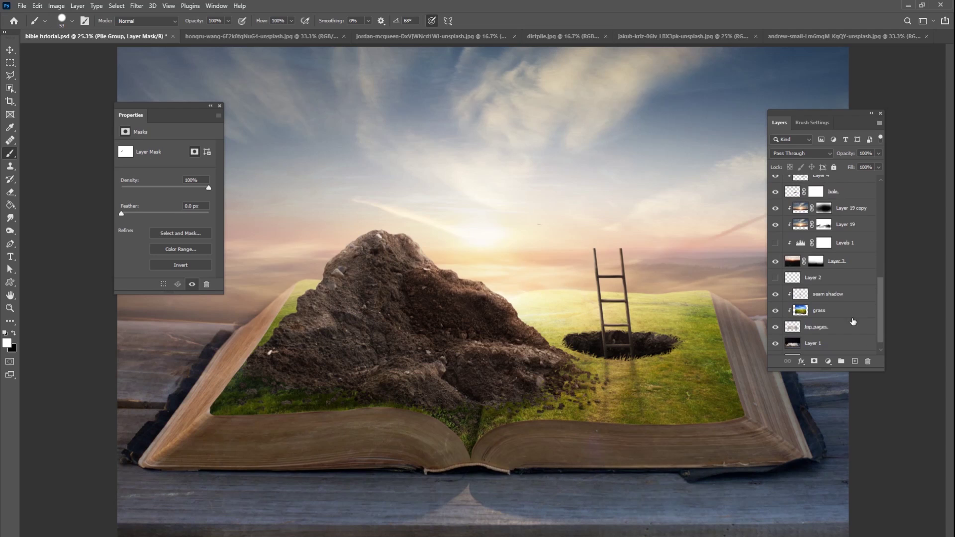
{"action": "left_click", "coordinate": [774, 311]}
{"action": "left_click", "coordinate": [775, 310]}
{"action": "left_click", "coordinate": [836, 310]}
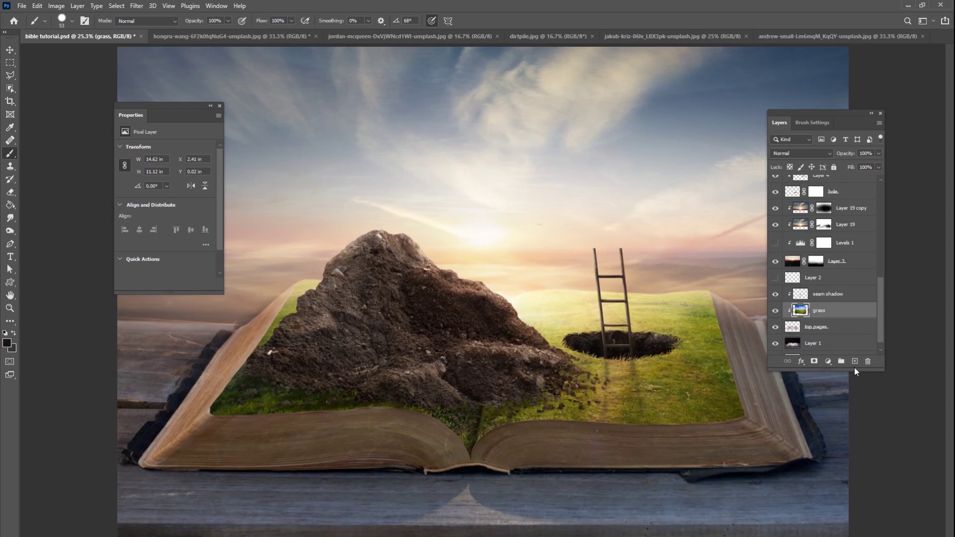
{"action": "left_click", "coordinate": [855, 361]}
{"action": "right_click", "coordinate": [418, 354]}
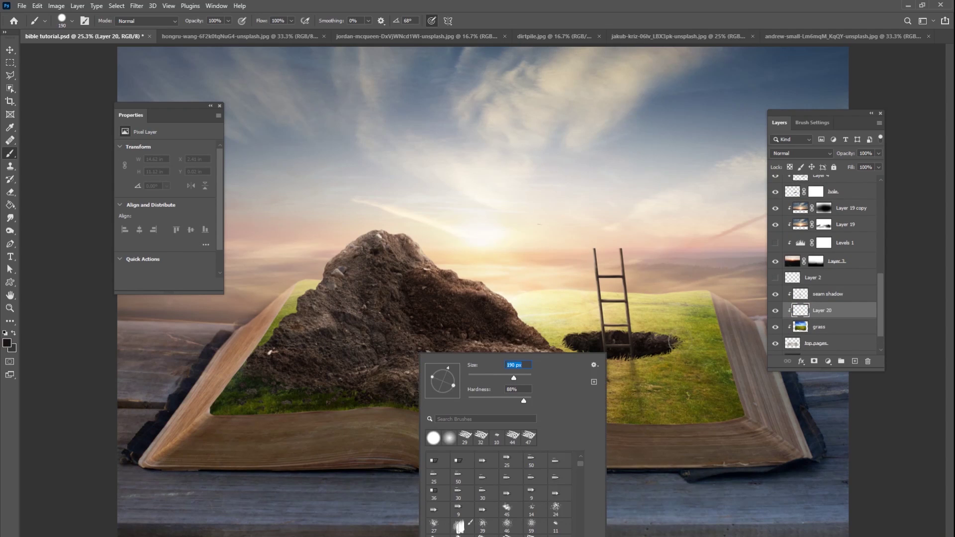
{"action": "key", "text": "Return"}
{"action": "left_click", "coordinate": [802, 153]}
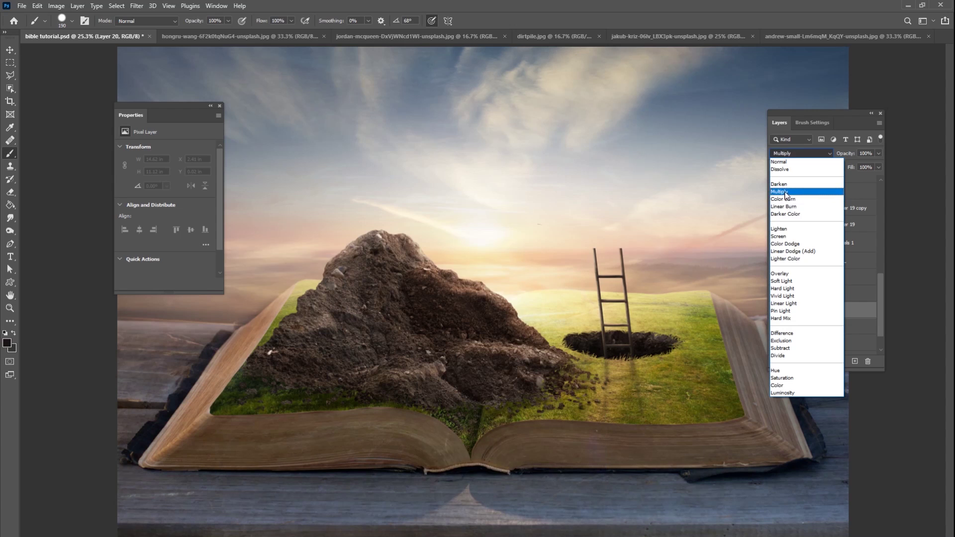
{"action": "left_click", "coordinate": [790, 197]}
- Paint black shading at 9% flow over the grass below the dirt pile and set Layer 20's opacity to 49%
{"action": "left_click_drag", "start_coordinate": [427, 413], "coordinate": [444, 417]}
{"action": "left_click", "coordinate": [291, 20]}
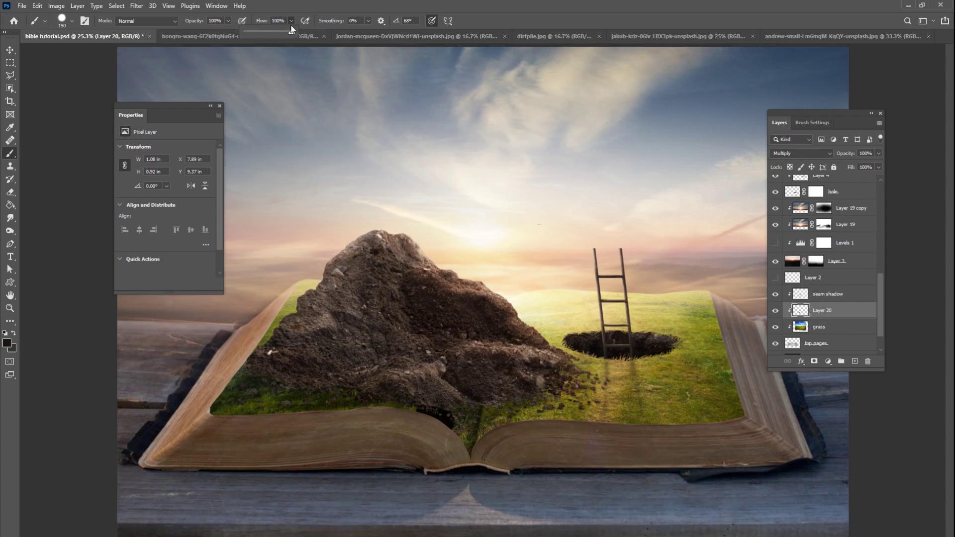
{"action": "left_click_drag", "start_coordinate": [246, 35], "coordinate": [250, 35]}
{"action": "mouse_move", "coordinate": [298, 397]}
{"action": "left_mouse_down"}
{"action": "mouse_move", "coordinate": [265, 408]}
{"action": "mouse_move", "coordinate": [476, 408]}
{"action": "mouse_move", "coordinate": [466, 436]}
{"action": "mouse_move", "coordinate": [447, 406]}
{"action": "mouse_move", "coordinate": [229, 407]}
{"action": "mouse_move", "coordinate": [239, 391]}
{"action": "mouse_move", "coordinate": [334, 388]}
{"action": "mouse_move", "coordinate": [216, 421]}
{"action": "mouse_move", "coordinate": [249, 408]}
{"action": "mouse_move", "coordinate": [223, 403]}
{"action": "mouse_move", "coordinate": [234, 385]}
{"action": "mouse_move", "coordinate": [295, 397]}
{"action": "mouse_move", "coordinate": [363, 390]}
{"action": "mouse_move", "coordinate": [492, 423]}
{"action": "mouse_move", "coordinate": [530, 416]}
{"action": "left_mouse_up"}
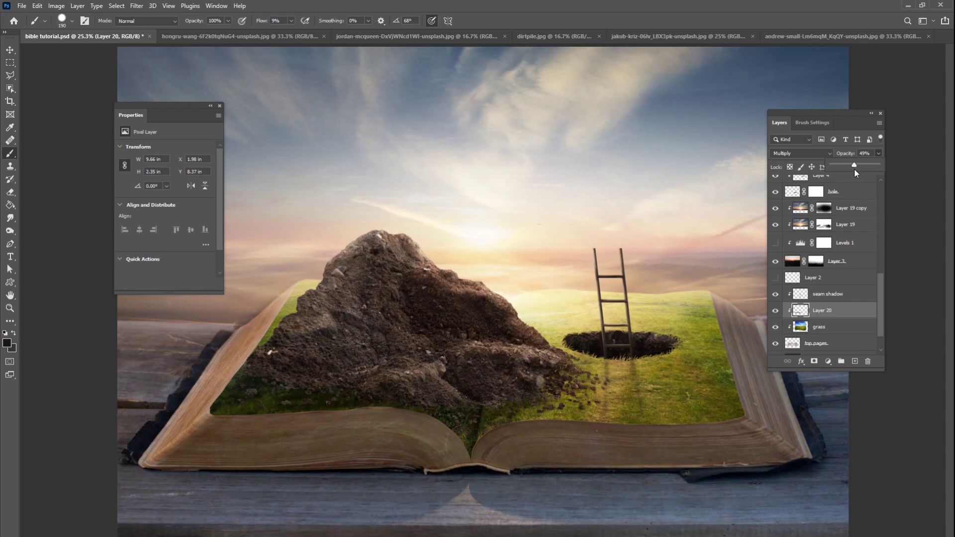
- Compare the grass with and without Layer 20's shading, leaving the layer hidden
{"action": "left_click", "coordinate": [776, 311]}
{"action": "left_click", "coordinate": [775, 311]}
{"action": "left_click", "coordinate": [775, 311]}
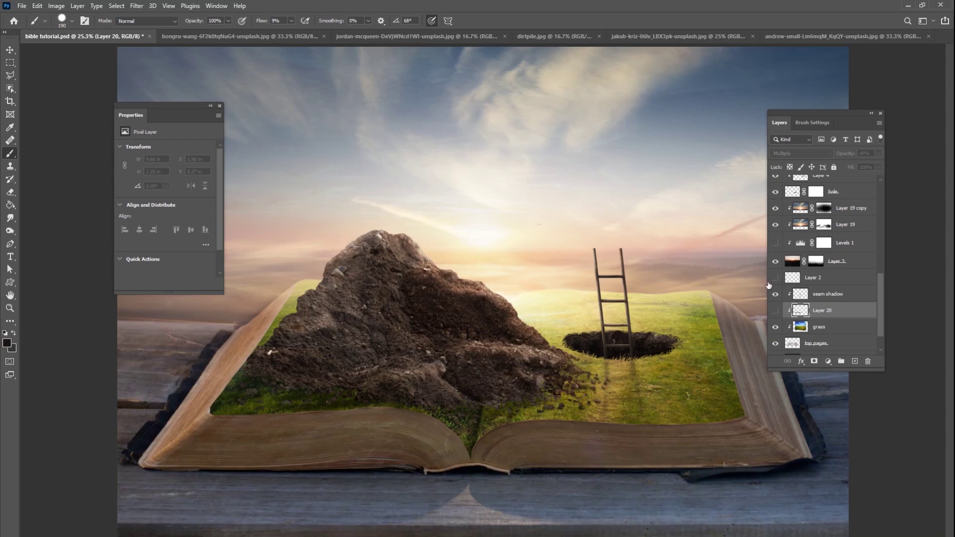
- Group Layer 3, Levels 1, Layer 19 and Layer 19 copy, and check the group hidden and shown
{"action": "scroll", "coordinate": [879, 280], "scroll_direction": "up", "scroll_amount": 3}
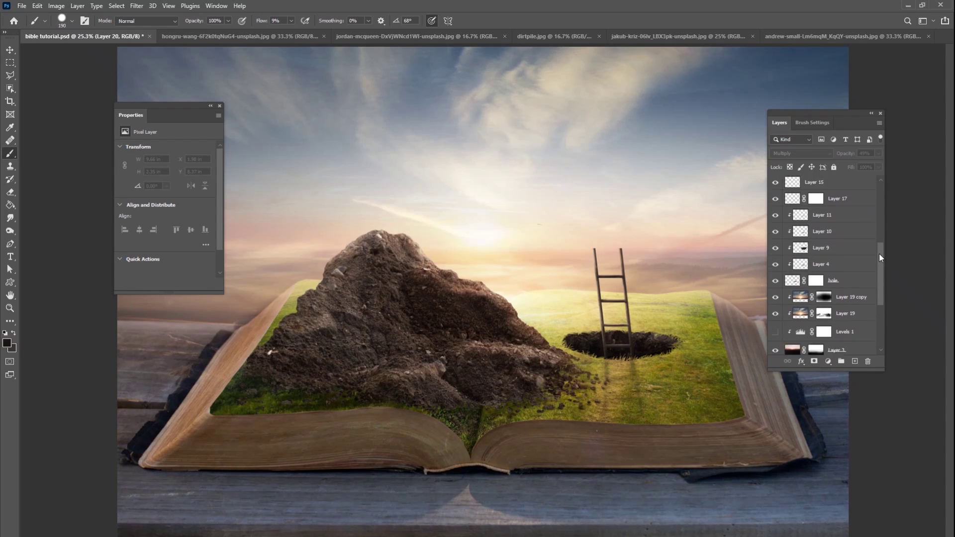
{"action": "left_click", "coordinate": [828, 304]}
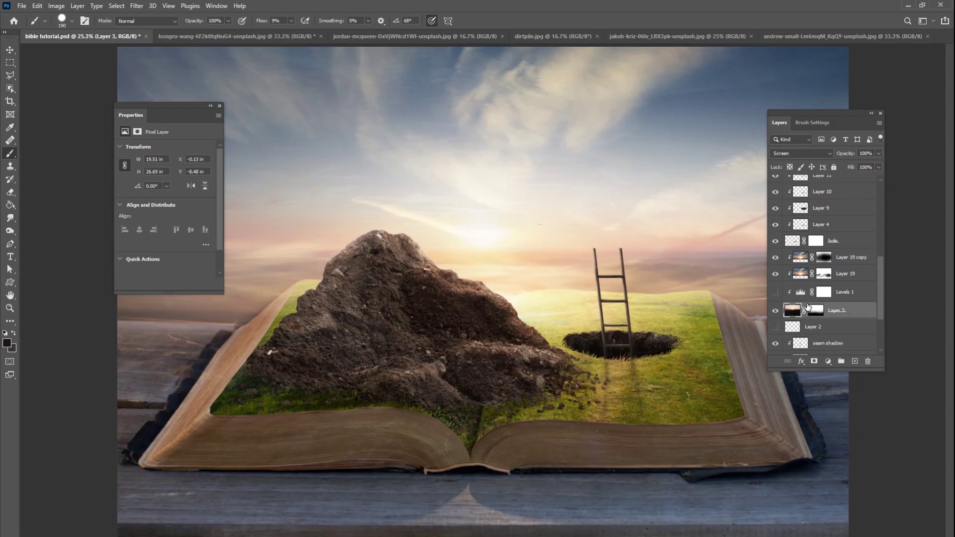
{"action": "left_click", "coordinate": [848, 292], "text": "ctrl"}
{"action": "left_click", "coordinate": [850, 275], "text": "ctrl"}
{"action": "left_click", "coordinate": [850, 259], "text": "ctrl"}
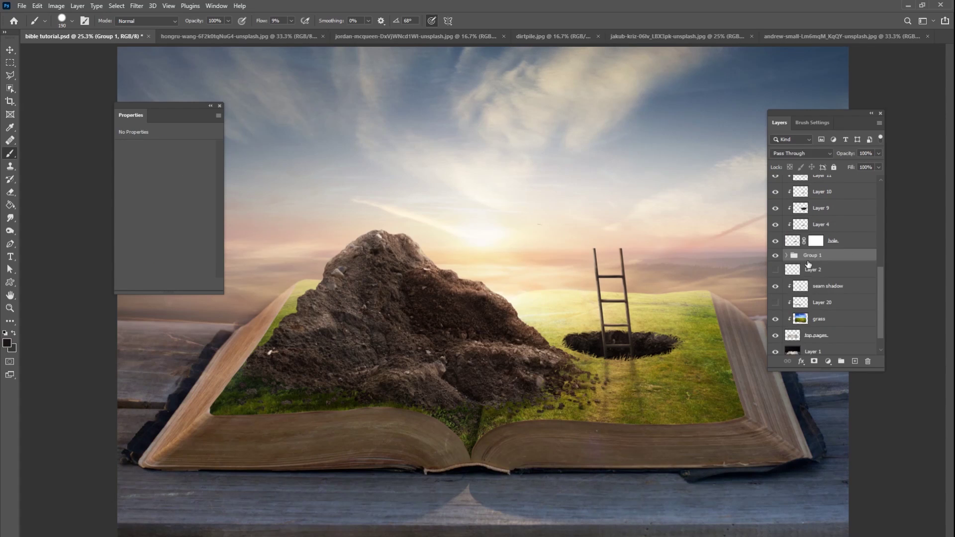
{"action": "left_click", "coordinate": [775, 255]}
{"action": "left_click", "coordinate": [775, 255]}
- Duplicate the sky group, hide the original Group 1, and merge the copy into a single layer
{"action": "key", "text": "ctrl+j"}
{"action": "left_click", "coordinate": [774, 283]}
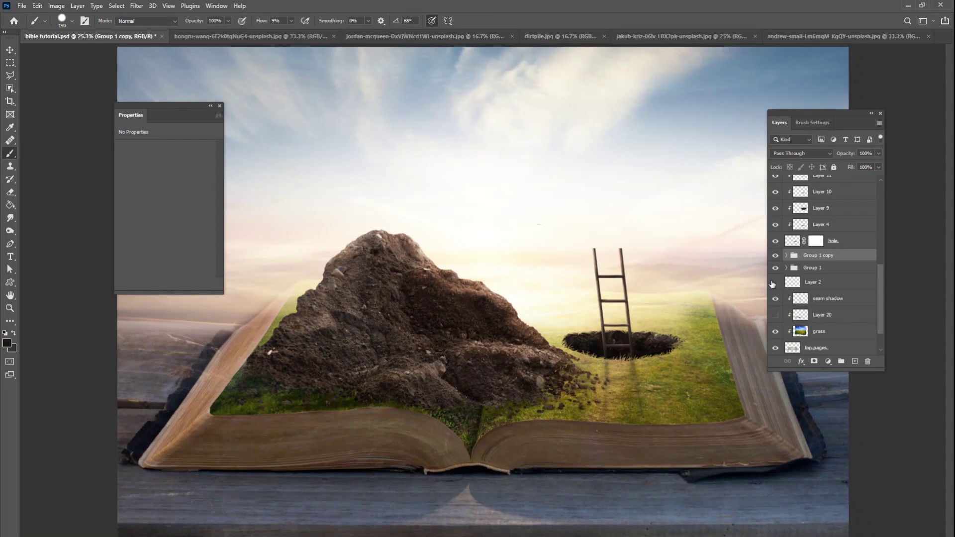
{"action": "left_click", "coordinate": [775, 269]}
{"action": "right_click", "coordinate": [807, 256]}
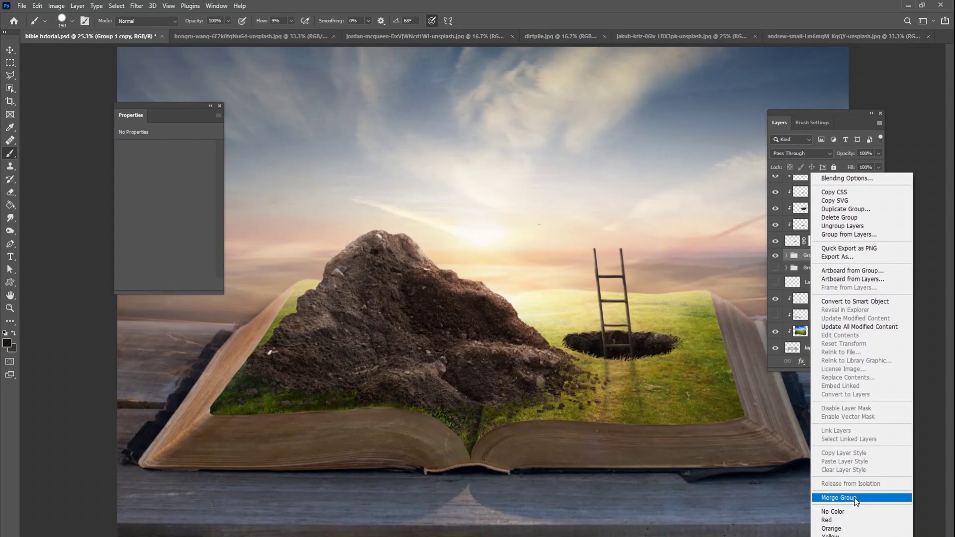
{"action": "left_click", "coordinate": [841, 492]}
- Set the merged sky layer's blend mode to Screen and compare the scene with it hidden and shown
{"action": "left_click", "coordinate": [793, 152]}
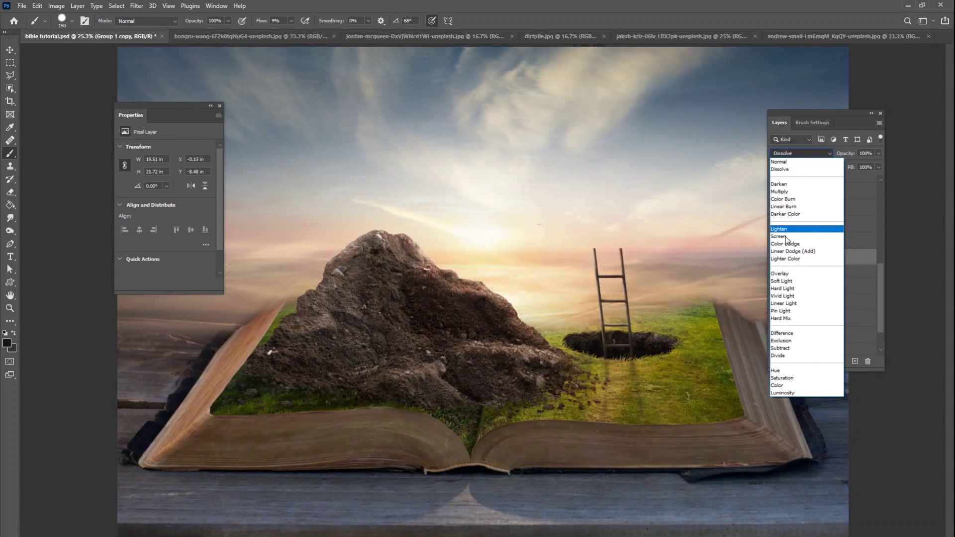
{"action": "left_click", "coordinate": [793, 238]}
{"action": "left_click", "coordinate": [775, 258]}
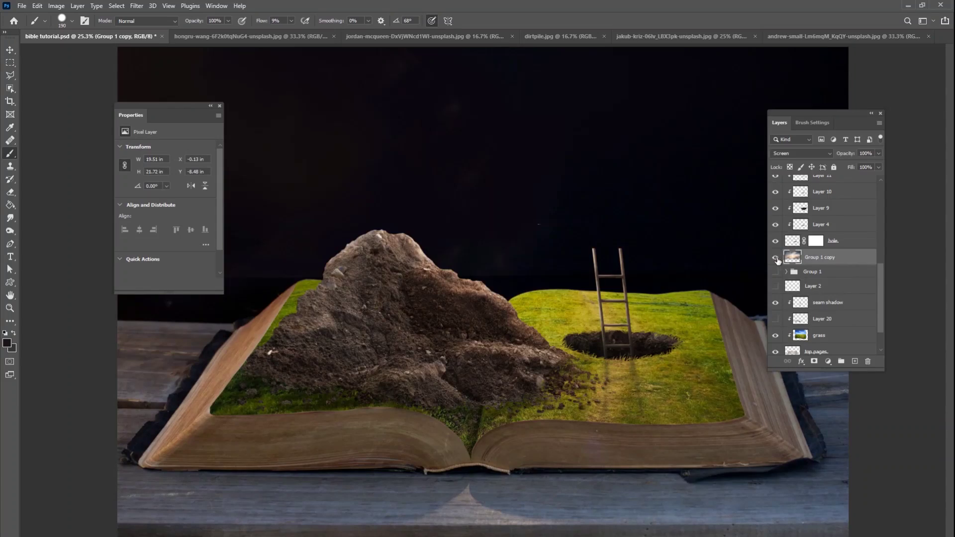
{"action": "left_click", "coordinate": [776, 258]}
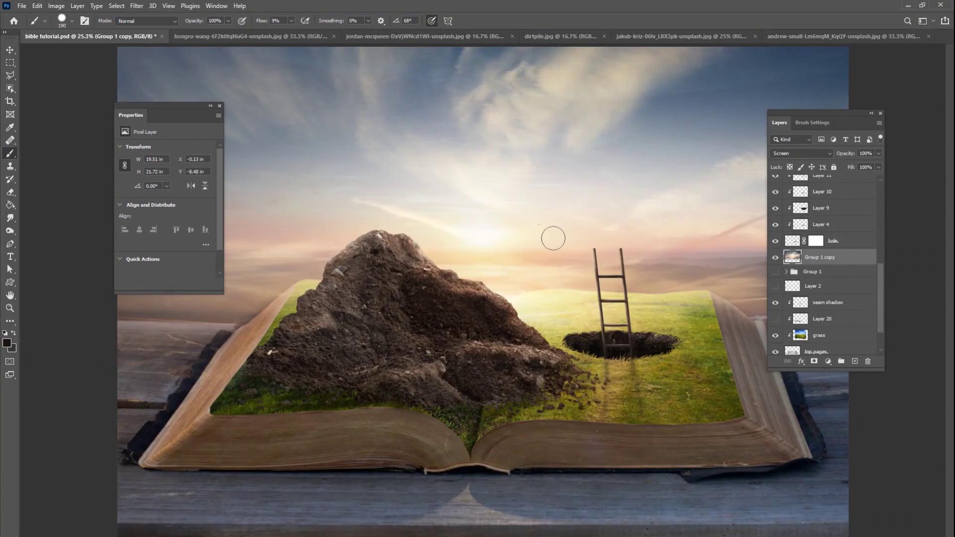
- Inspect the horizon around the ladder and apply a Gaussian Blur with a 16.6 px radius to the merged sky layer
{"action": "key", "text": "ctrl+plus"}
{"action": "key", "text": "ctrl+plus"}
{"action": "key", "text": "ctrl+plus"}
{"action": "left_click_drag", "start_coordinate": [626, 377], "coordinate": [199, 455]}
{"action": "left_click_drag", "start_coordinate": [578, 401], "coordinate": [626, 386]}
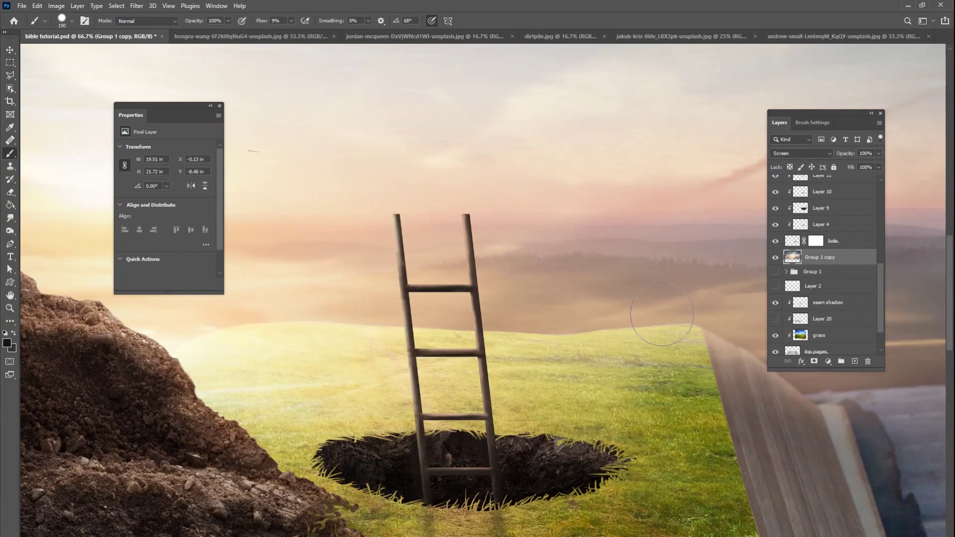
{"action": "left_click_drag", "start_coordinate": [471, 371], "coordinate": [560, 421]}
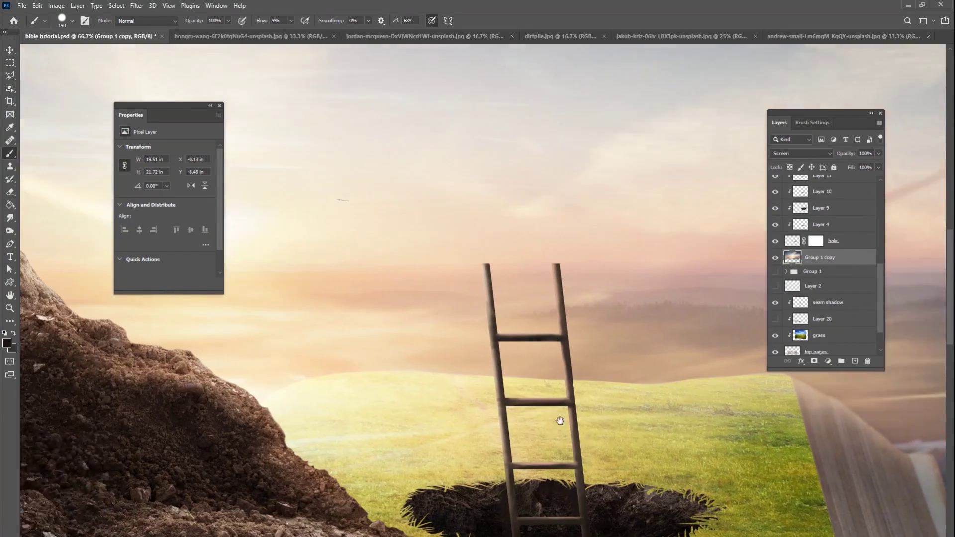
{"action": "scroll", "coordinate": [629, 455], "scroll_direction": "down", "scroll_amount": 5}
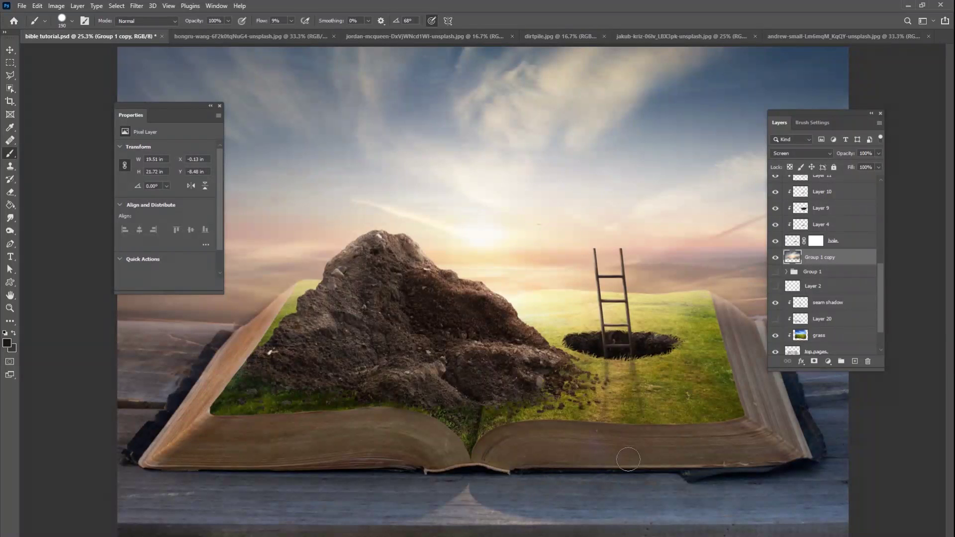
{"action": "left_click", "coordinate": [137, 6]}
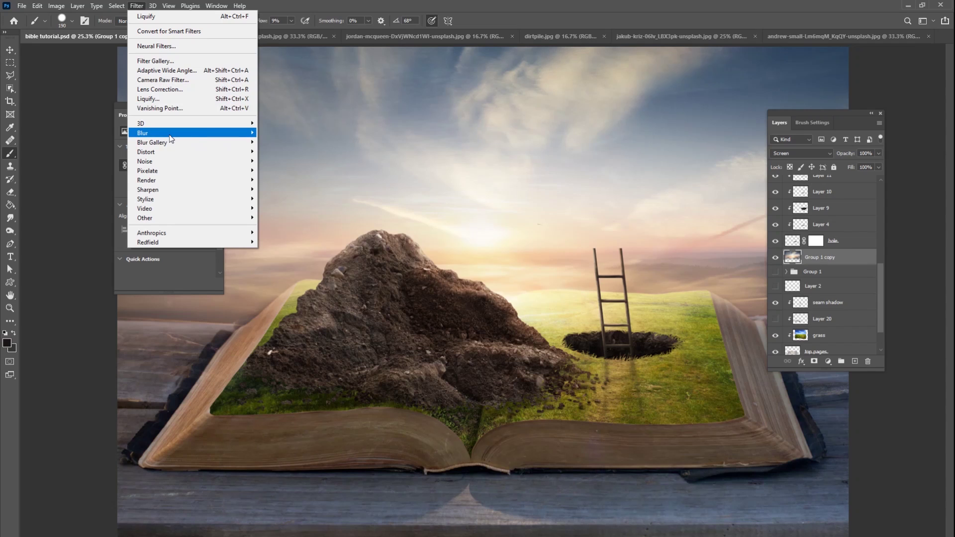
{"action": "mouse_move", "coordinate": [184, 135]}
{"action": "left_click", "coordinate": [286, 170]}
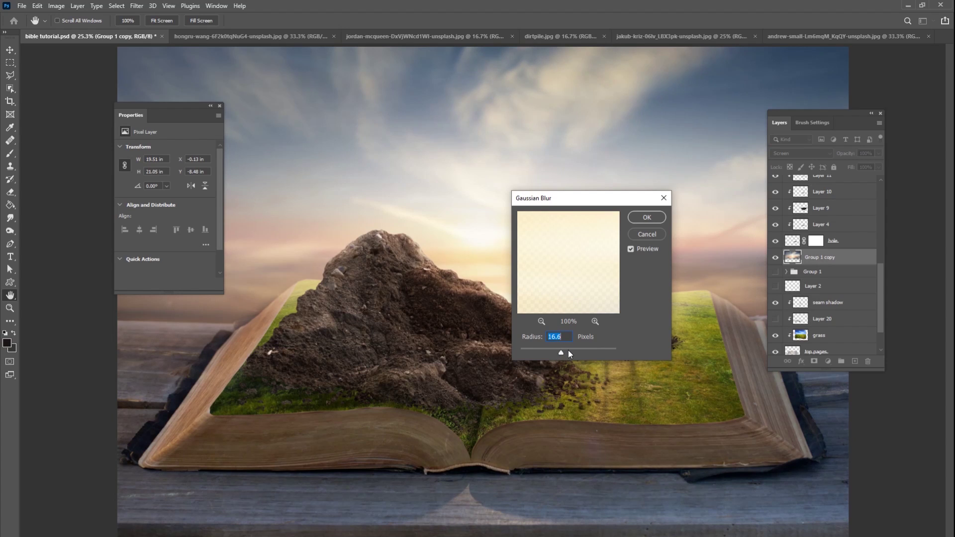
{"action": "left_click", "coordinate": [641, 217]}
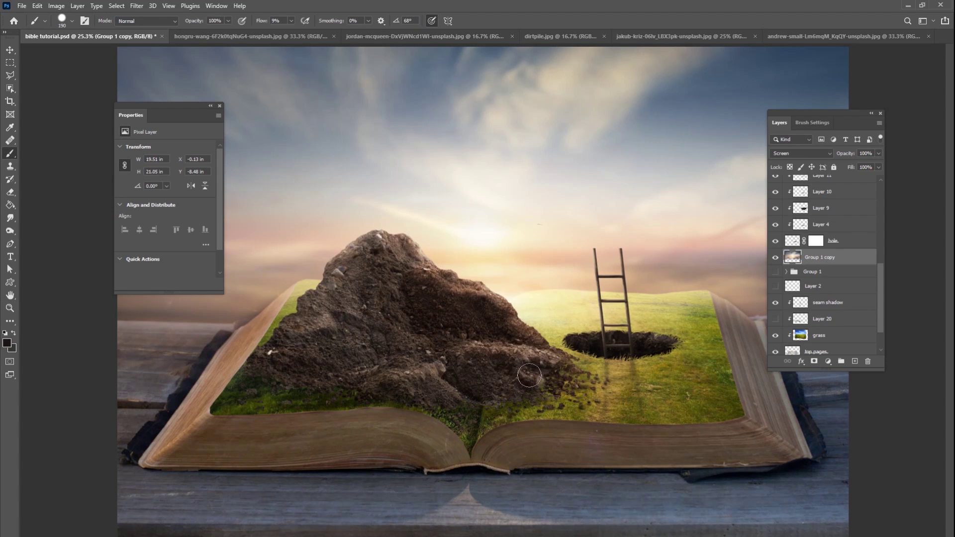
- Compare the scene with the blurred Group 1 copy sky layer hidden and shown
{"action": "left_click", "coordinate": [775, 258]}
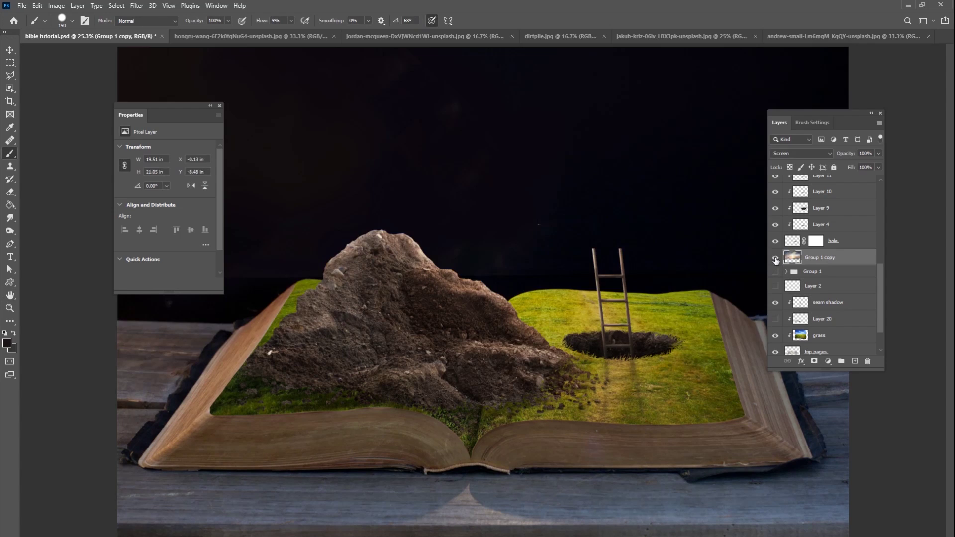
{"action": "left_click", "coordinate": [776, 258]}
{"action": "left_click", "coordinate": [776, 258]}
{"action": "left_click", "coordinate": [777, 259]}
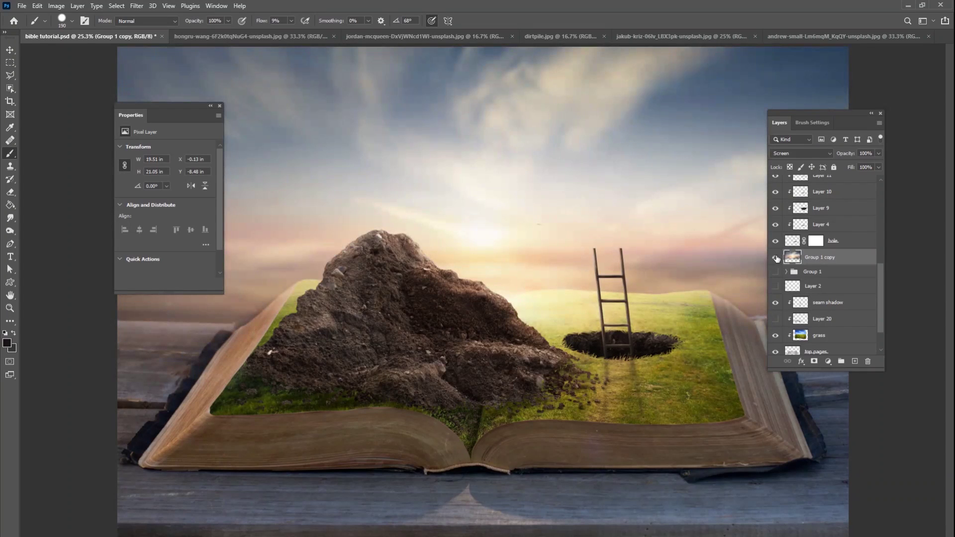
{"action": "left_click", "coordinate": [776, 259]}
{"action": "left_click", "coordinate": [776, 259]}
- Add 1% Gaussian monochromatic noise to the blurred sky layer and inspect the sky behind the dirt pile
{"action": "key", "text": "ctrl+minus"}
{"action": "key", "text": "ctrl+plus"}
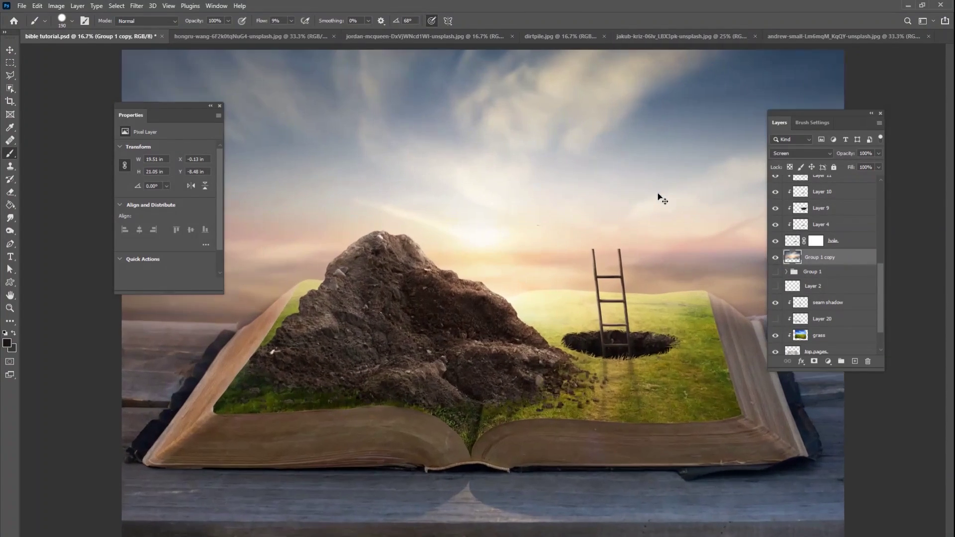
{"action": "left_click", "coordinate": [143, 7]}
{"action": "mouse_move", "coordinate": [251, 163]}
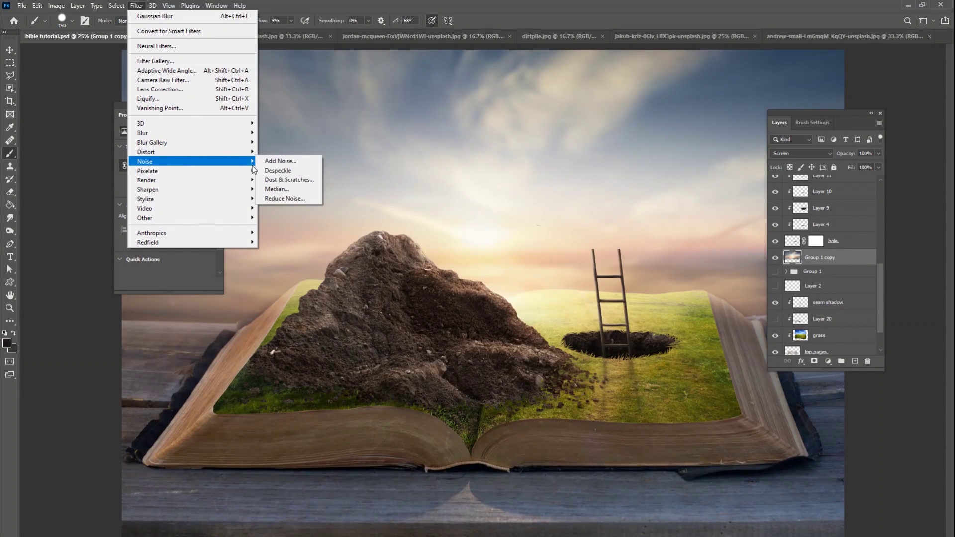
{"action": "left_click", "coordinate": [280, 160]}
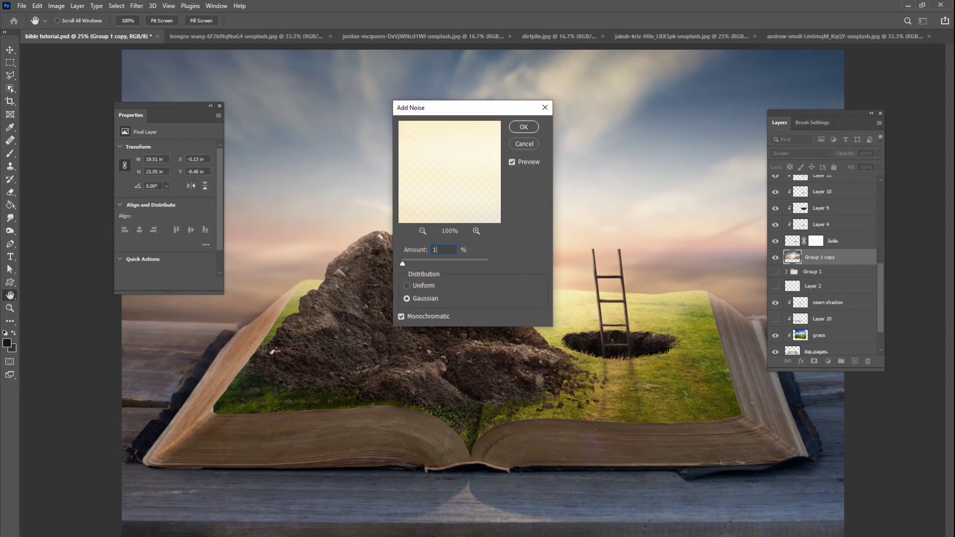
{"action": "key", "text": "Return"}
{"action": "key", "text": "ctrl+plus"}
{"action": "key", "text": "ctrl+plus"}
{"action": "key", "text": "ctrl+plus"}
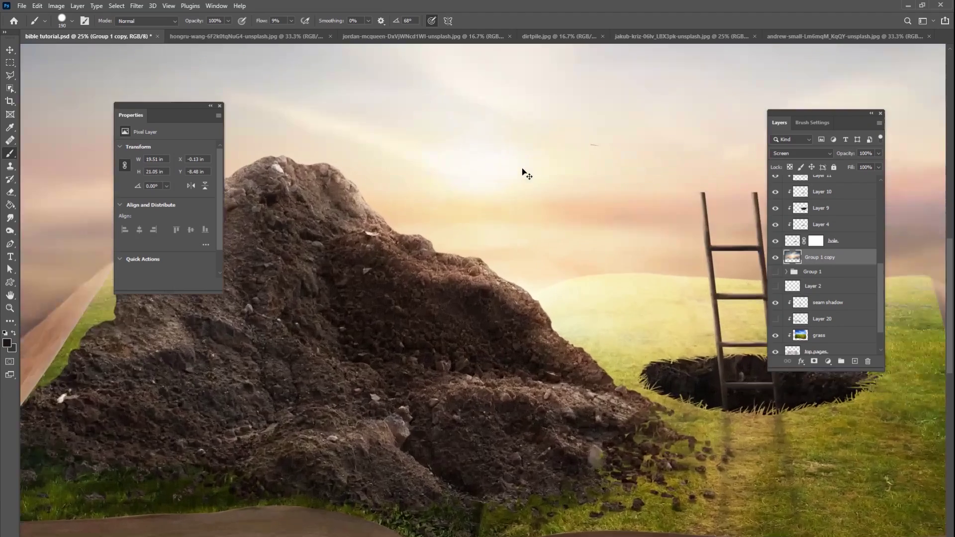
{"action": "key", "text": "ctrl+0"}
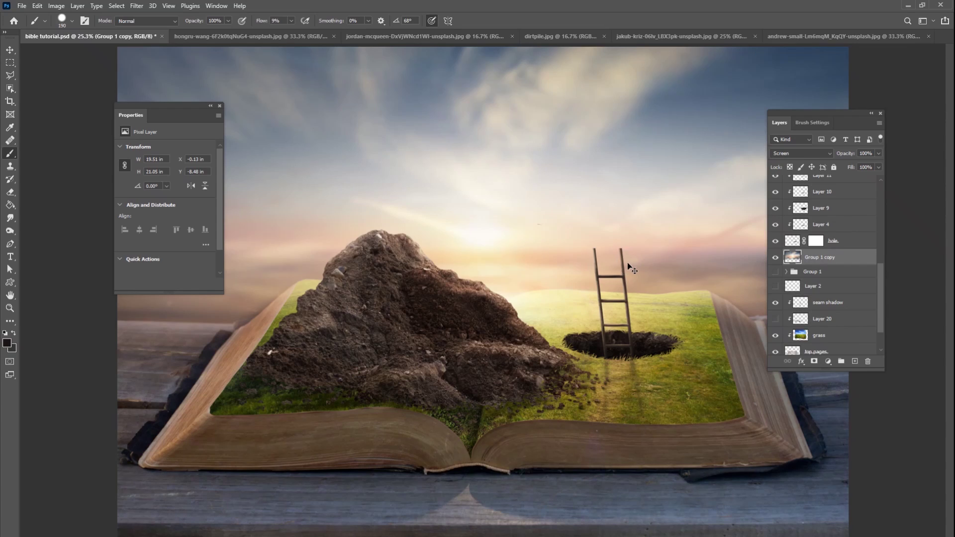
- Locate the layer holding the ladder and rename Layer 15 as ladder
{"action": "key", "text": "ctrl+plus"}
{"action": "key", "text": "ctrl+plus"}
{"action": "key", "text": "ctrl+plus"}
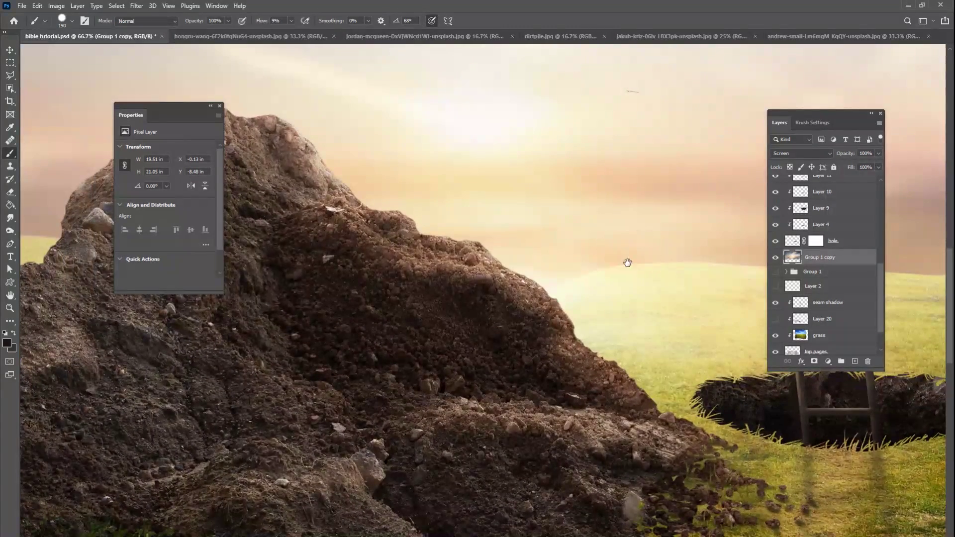
{"action": "left_click_drag", "start_coordinate": [628, 263], "coordinate": [388, 394]}
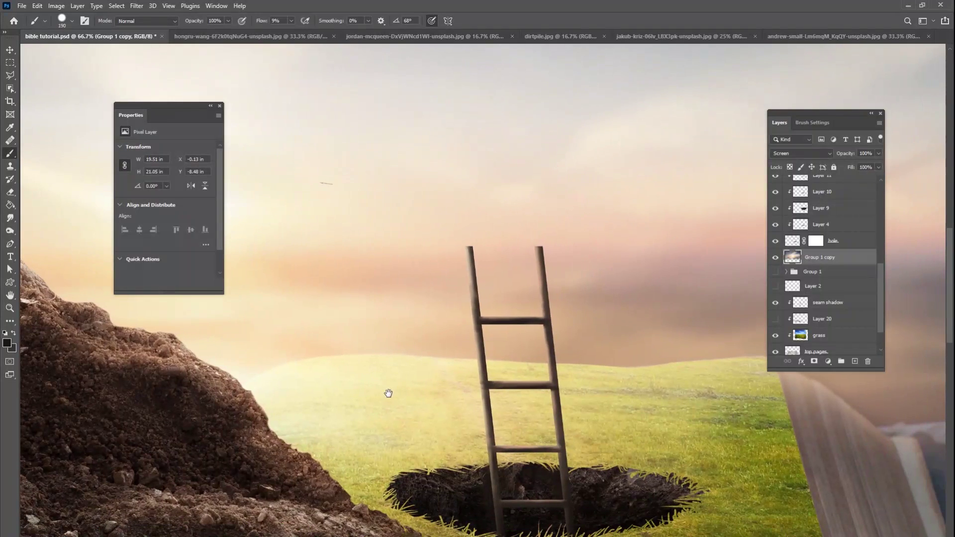
{"action": "key", "text": "ctrl+plus"}
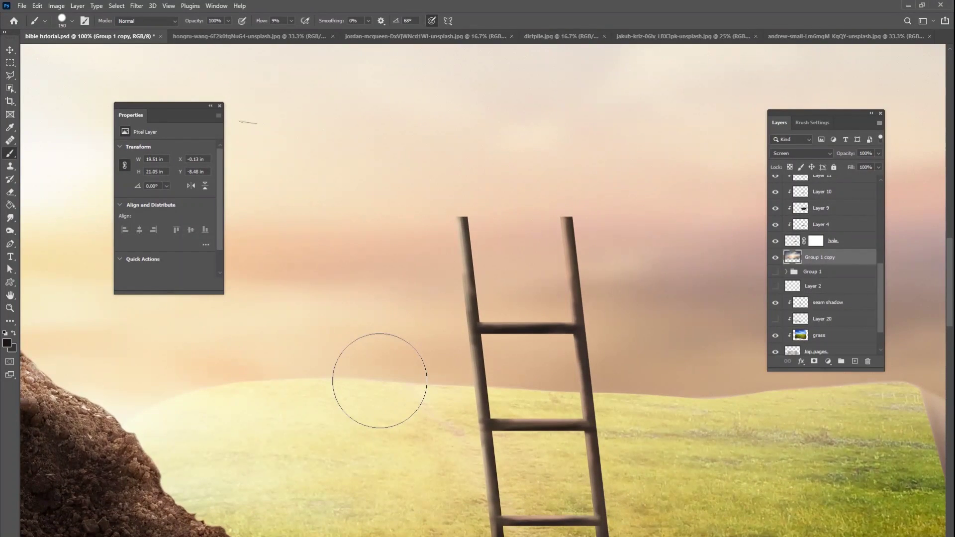
{"action": "left_click_drag", "start_coordinate": [882, 262], "coordinate": [807, 260]}
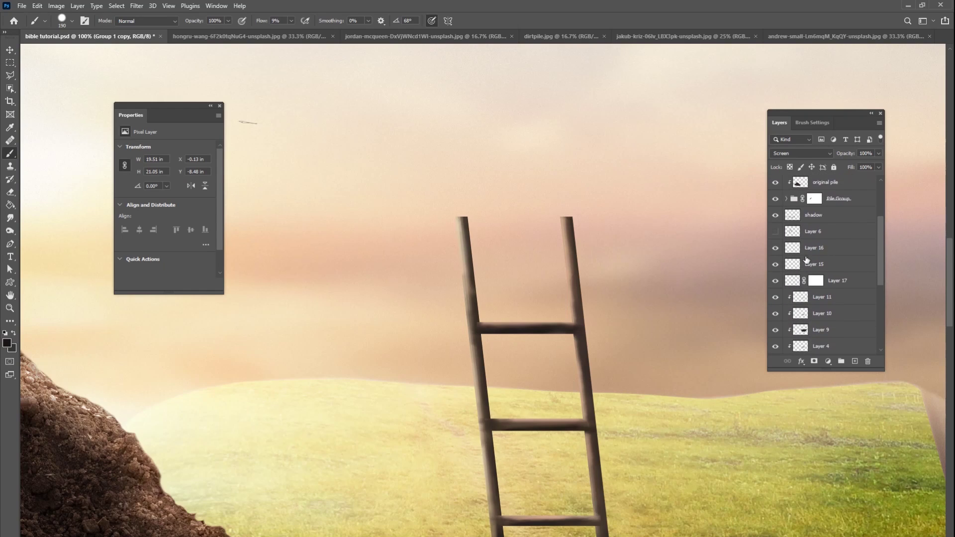
{"action": "left_click", "coordinate": [776, 280]}
{"action": "left_click", "coordinate": [776, 281]}
{"action": "left_click", "coordinate": [814, 264]}
{"action": "double_click", "coordinate": [814, 264]}
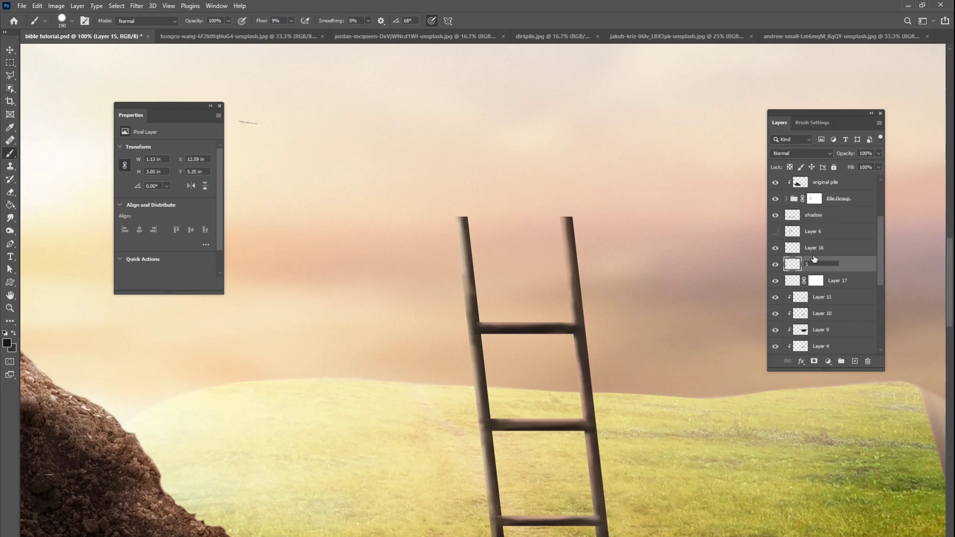
{"action": "type", "text": "ladder"}
{"action": "key", "text": "Return"}
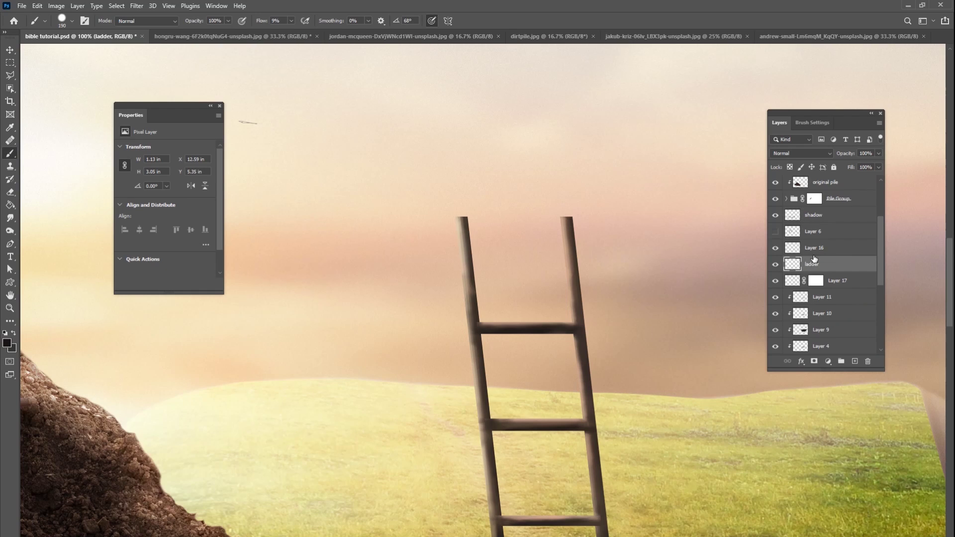
- Add a layer mask to the ladder layer and round off the rail tops with a small black brush at 100% flow
{"action": "left_click", "coordinate": [815, 361]}
{"action": "right_click", "coordinate": [547, 238]}
{"action": "left_click_drag", "start_coordinate": [605, 251], "coordinate": [584, 251]}
{"action": "key", "text": "Return"}
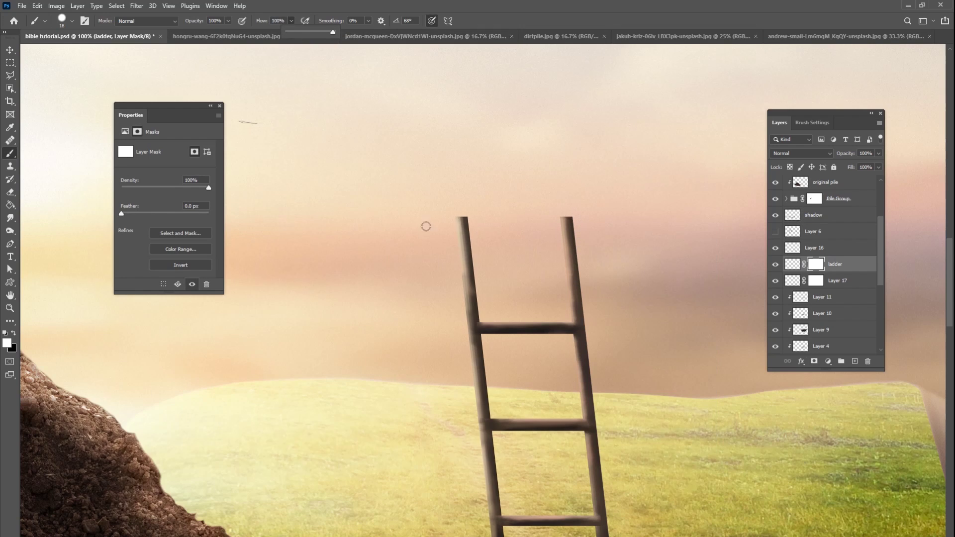
{"action": "key", "text": "shift+0"}
{"action": "key", "text": "x"}
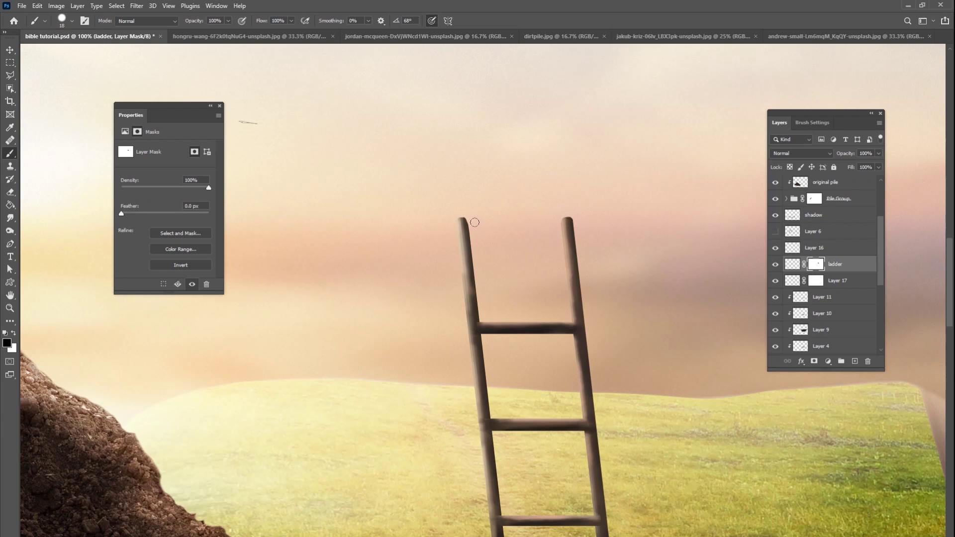
- Refine the left rail's edge on the ladder mask and apply the mask to the layer
{"action": "key", "text": "x"}
{"action": "key", "text": "x"}
{"action": "left_click_drag", "start_coordinate": [478, 294], "coordinate": [455, 196]}
{"action": "left_click_drag", "start_coordinate": [470, 267], "coordinate": [474, 309]}
{"action": "right_click", "coordinate": [825, 277]}
{"action": "left_click", "coordinate": [849, 303]}
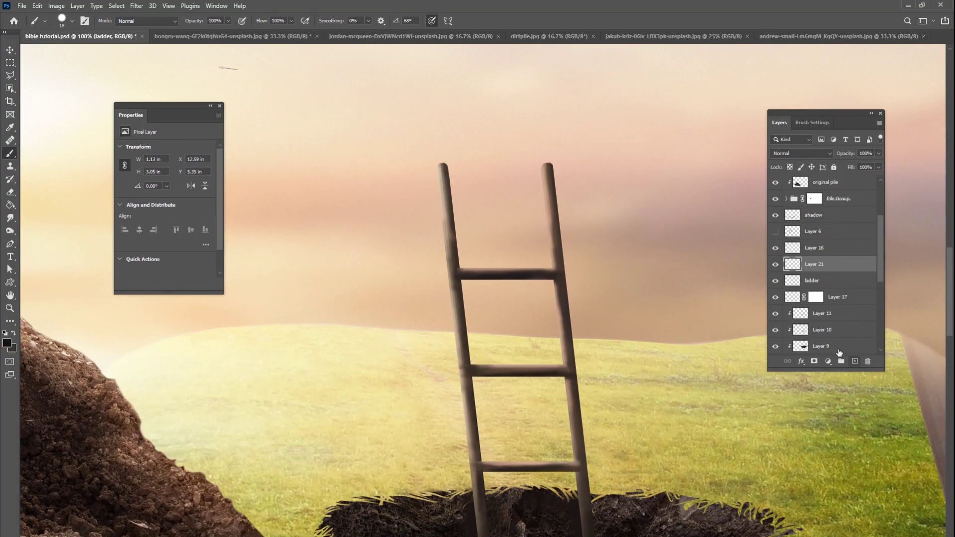
- On a new layer clipped to the ladder, paint white highlights along the upper rails with a 10 px brush at 9% flow
{"action": "key", "text": "x"}
{"action": "right_click", "coordinate": [478, 219]}
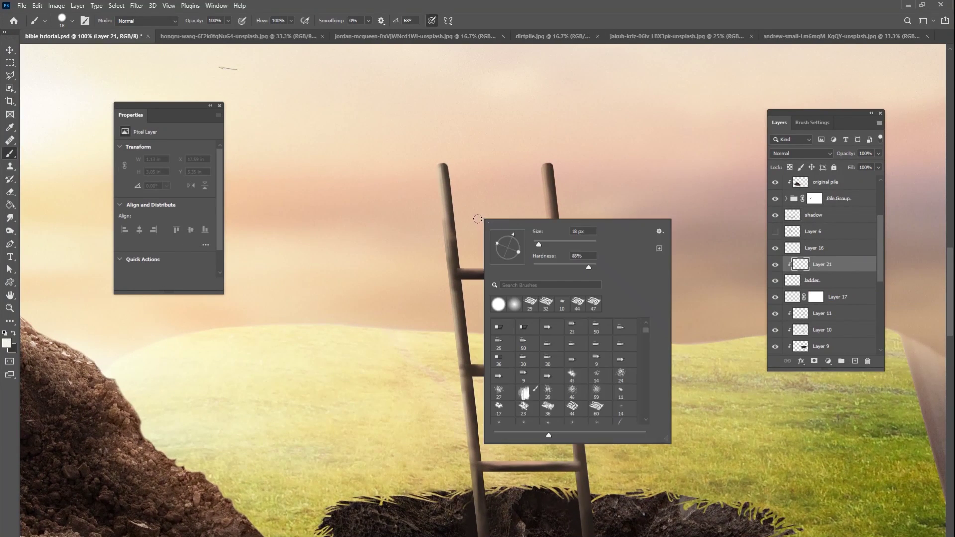
{"action": "left_click_drag", "start_coordinate": [551, 244], "coordinate": [537, 246]}
{"action": "left_click_drag", "start_coordinate": [291, 21], "coordinate": [252, 37]}
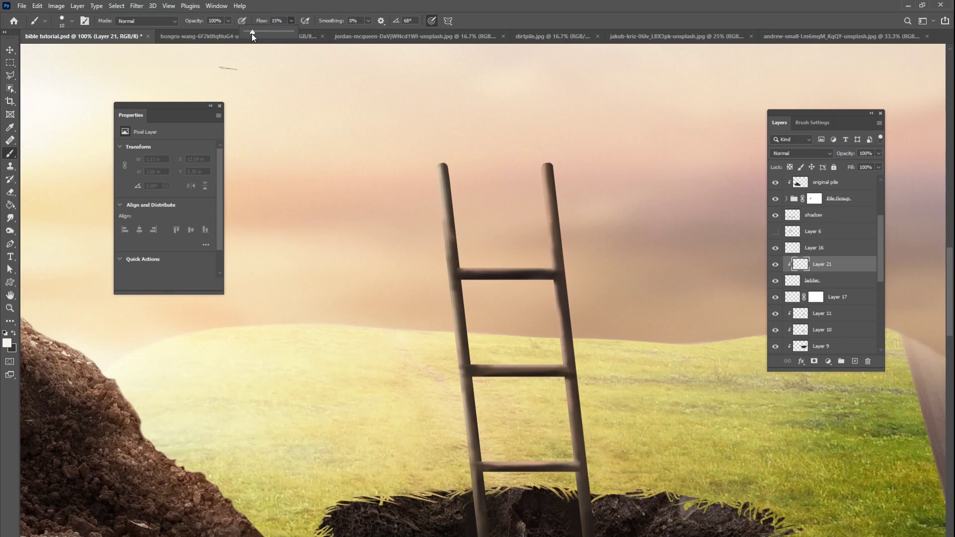
{"action": "left_click_drag", "start_coordinate": [437, 167], "coordinate": [443, 162]}
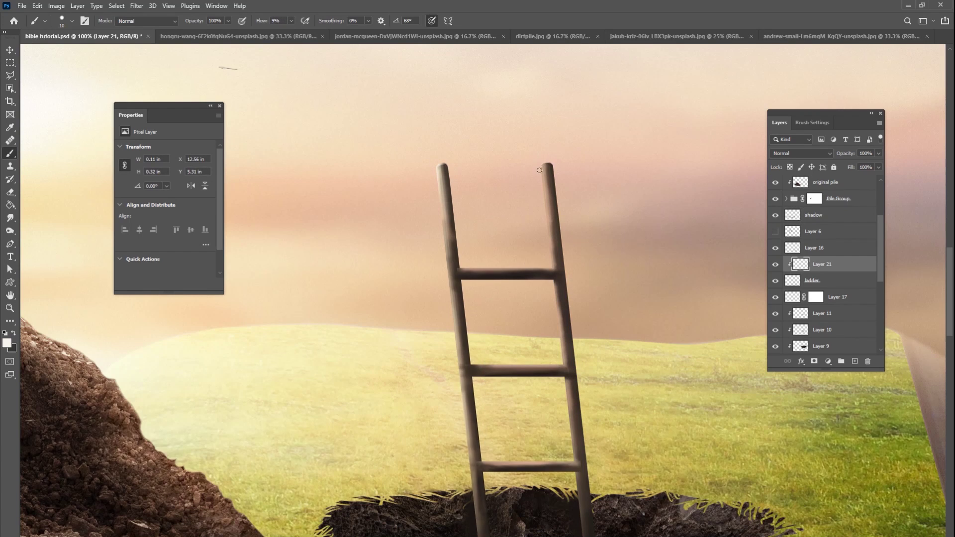
{"action": "left_click_drag", "start_coordinate": [543, 162], "coordinate": [548, 226]}
- Paint the same soft white highlights on the ladder's lower rails and bottom rung
{"action": "scroll", "coordinate": [446, 257], "scroll_direction": "down", "scroll_amount": 3}
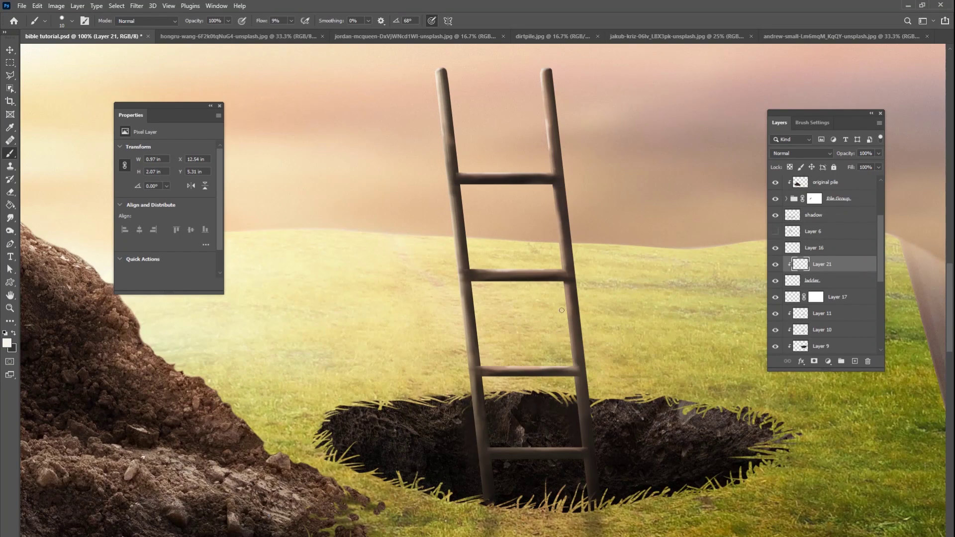
{"action": "left_click_drag", "start_coordinate": [573, 365], "coordinate": [569, 315]}
{"action": "left_click_drag", "start_coordinate": [479, 469], "coordinate": [477, 420]}
{"action": "left_click_drag", "start_coordinate": [520, 446], "coordinate": [584, 447]}
- Examine the highlighted ladder in the full scene and up close, and compare the hole with Layer 17 hidden and shown
{"action": "mouse_move", "coordinate": [540, 353]}
{"action": "left_mouse_down"}
{"action": "mouse_move", "coordinate": [516, 481]}
{"action": "mouse_move", "coordinate": [501, 512]}
{"action": "left_mouse_up"}
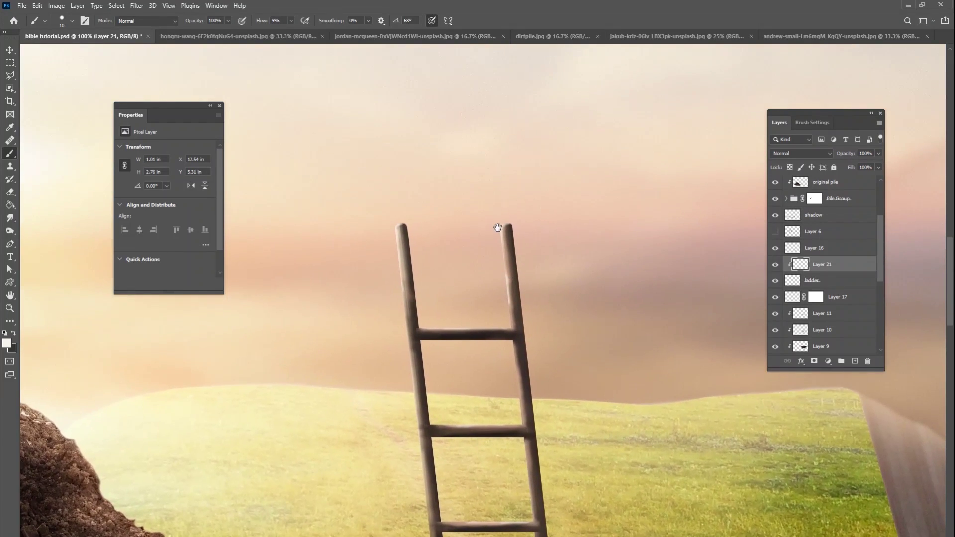
{"action": "key", "text": "ctrl+0"}
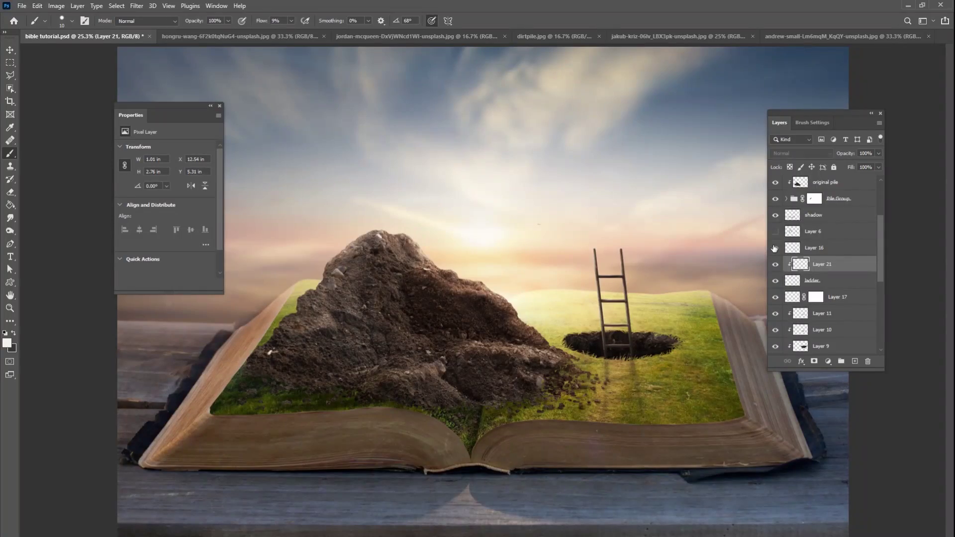
{"action": "key", "text": "ctrl+plus"}
{"action": "key", "text": "ctrl+plus"}
{"action": "key", "text": "ctrl+plus"}
{"action": "left_click_drag", "start_coordinate": [509, 326], "coordinate": [304, 427]}
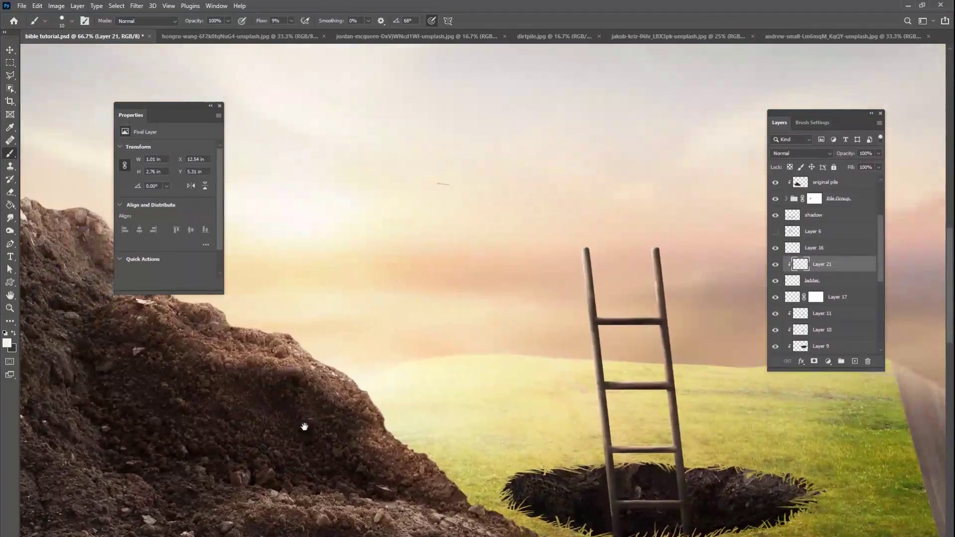
{"action": "key", "text": "ctrl+plus"}
{"action": "key", "text": "ctrl+plus"}
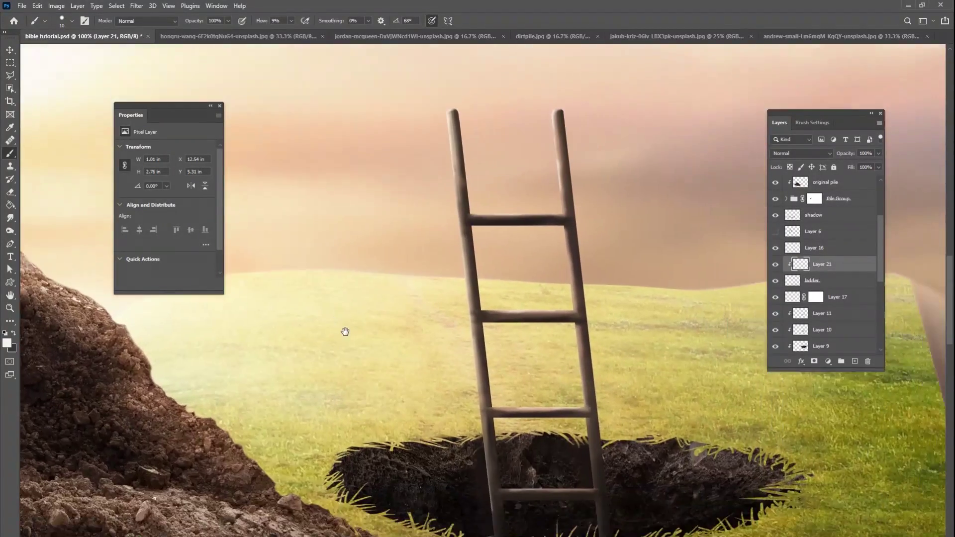
{"action": "left_click", "coordinate": [774, 297]}
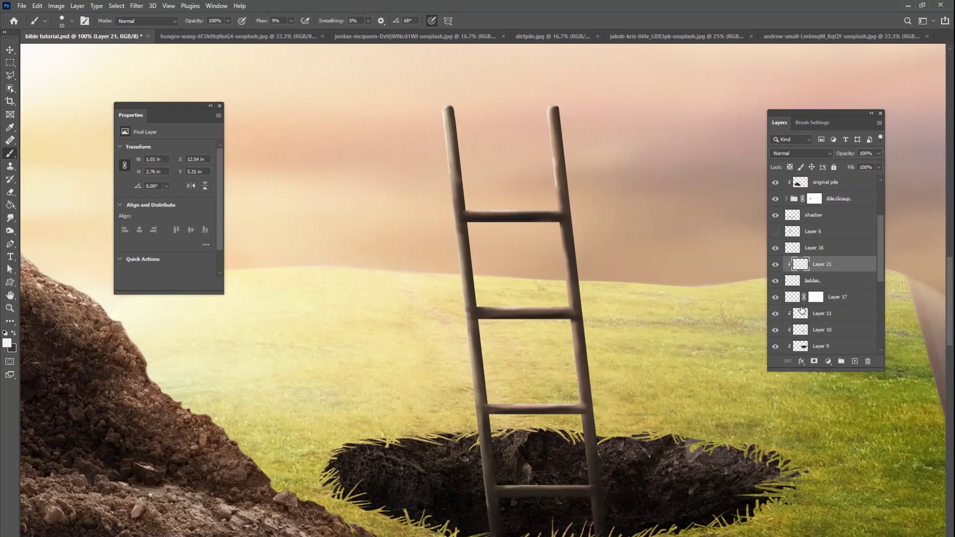
{"action": "left_click", "coordinate": [776, 297]}
- Create a new Multiply layer above Layer 17 and set the brush to black at 5% flow
{"action": "left_click", "coordinate": [831, 301]}
{"action": "left_click", "coordinate": [855, 361]}
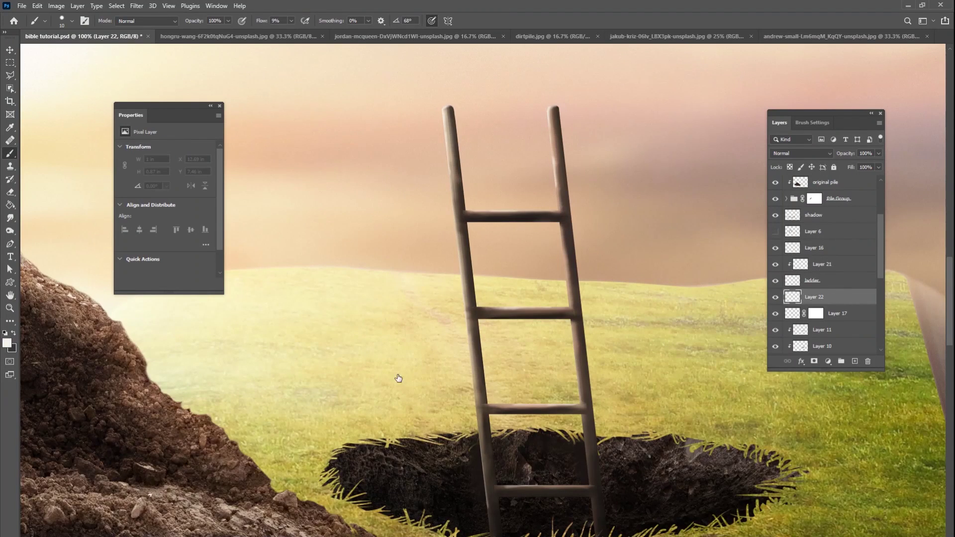
{"action": "left_click", "coordinate": [291, 21]}
{"action": "key", "text": "x"}
{"action": "left_click", "coordinate": [800, 153]}
{"action": "left_click", "coordinate": [786, 194]}
- Paint soft black shading inside the hole along its back and left edges behind the ladder
{"action": "right_click", "coordinate": [489, 427]}
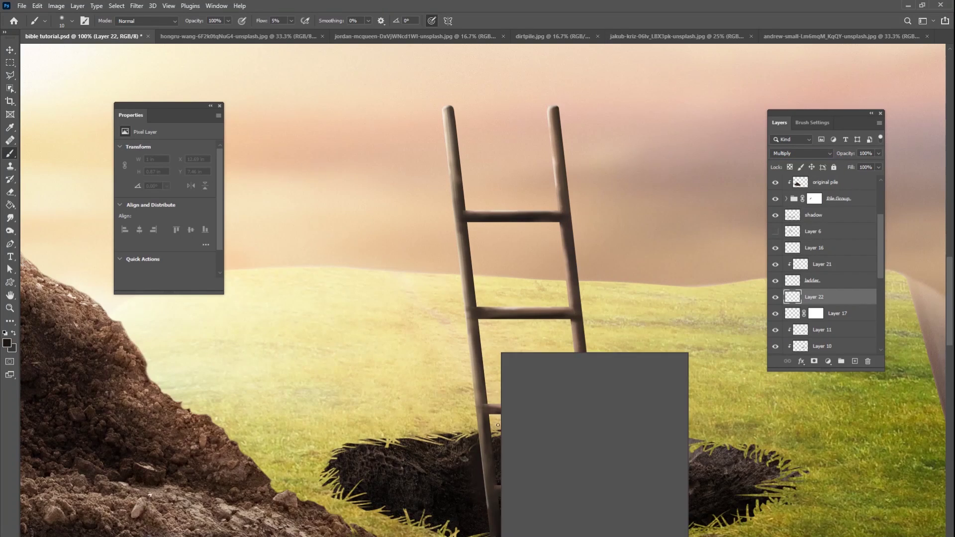
{"action": "left_click_drag", "start_coordinate": [553, 378], "coordinate": [559, 379]}
{"action": "left_click", "coordinate": [475, 440]}
{"action": "mouse_move", "coordinate": [476, 444]}
{"action": "left_mouse_down"}
{"action": "mouse_move", "coordinate": [549, 447]}
{"action": "mouse_move", "coordinate": [578, 437]}
{"action": "mouse_move", "coordinate": [609, 453]}
{"action": "left_mouse_up"}
{"action": "left_click_drag", "start_coordinate": [402, 452], "coordinate": [466, 441]}
{"action": "left_click_drag", "start_coordinate": [371, 451], "coordinate": [361, 484]}
{"action": "right_click", "coordinate": [364, 461]}
{"action": "mouse_move", "coordinate": [644, 443]}
{"action": "left_mouse_down"}
{"action": "mouse_move", "coordinate": [615, 446]}
{"action": "mouse_move", "coordinate": [654, 444]}
{"action": "mouse_move", "coordinate": [612, 434]}
{"action": "mouse_move", "coordinate": [761, 461]}
{"action": "mouse_move", "coordinate": [511, 435]}
{"action": "mouse_move", "coordinate": [374, 446]}
{"action": "left_mouse_up"}
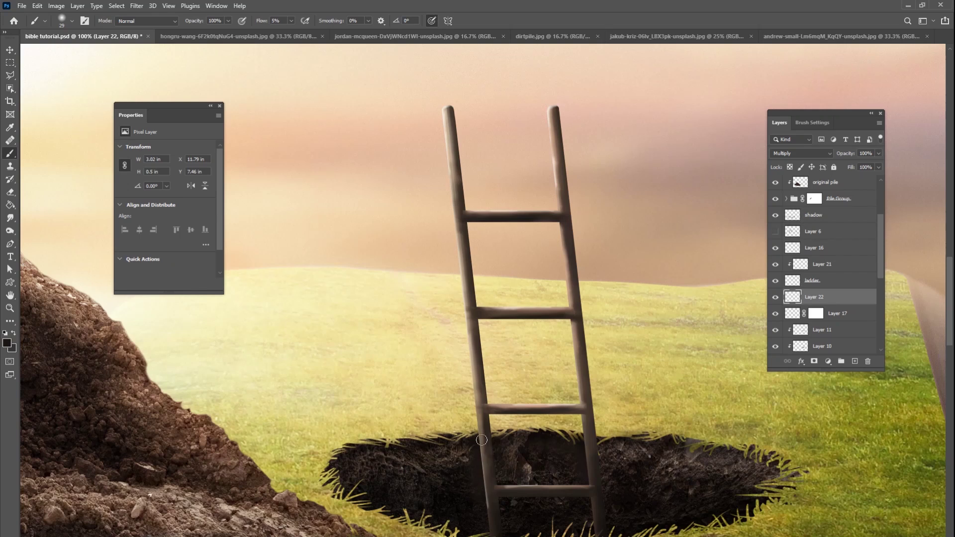
{"action": "mouse_move", "coordinate": [582, 443]}
{"action": "left_mouse_down"}
{"action": "mouse_move", "coordinate": [760, 460]}
{"action": "mouse_move", "coordinate": [720, 454]}
{"action": "mouse_move", "coordinate": [656, 521]}
{"action": "mouse_move", "coordinate": [497, 444]}
{"action": "mouse_move", "coordinate": [503, 434]}
{"action": "mouse_move", "coordinate": [385, 444]}
{"action": "mouse_move", "coordinate": [386, 452]}
{"action": "left_mouse_up"}
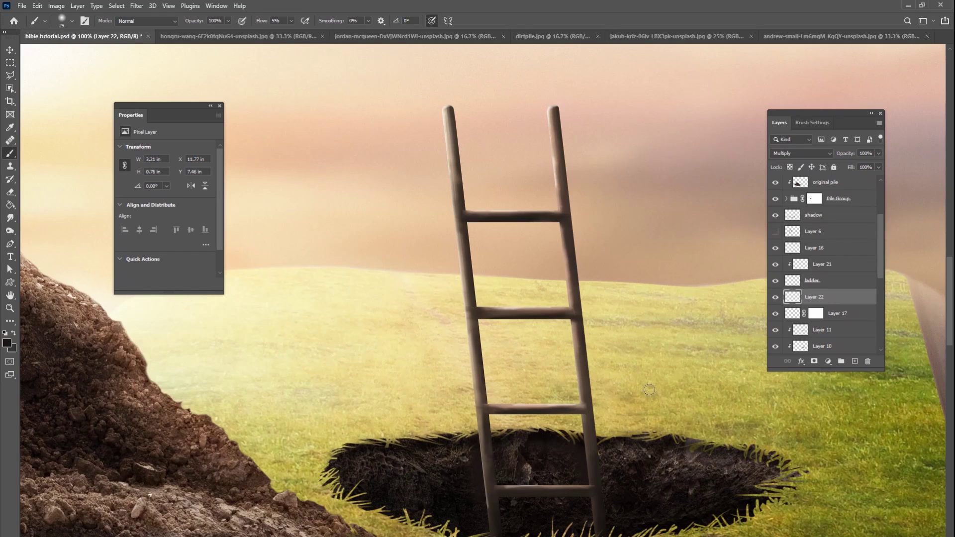
- Review the shaded hole in the full scene and add a touch more shadow at its left rim
{"action": "key", "text": "ctrl+0"}
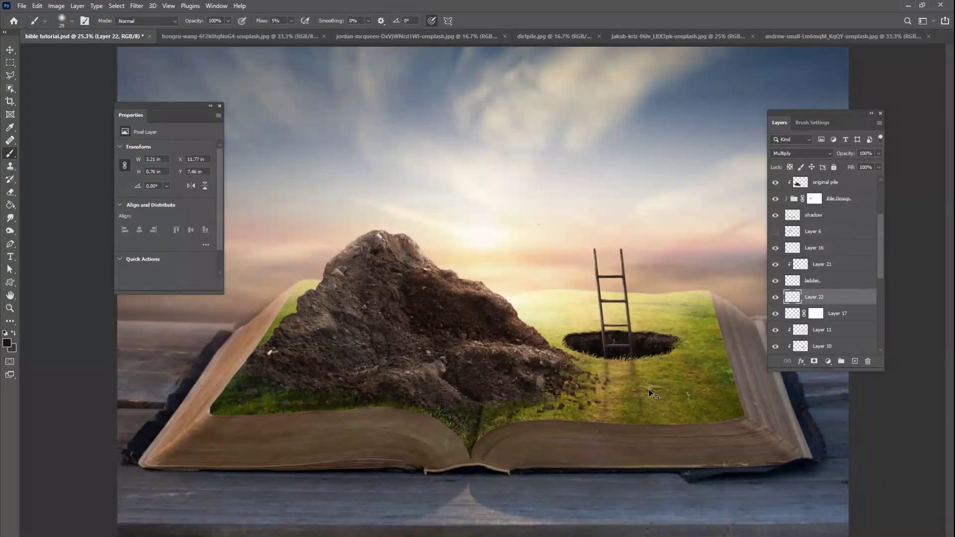
{"action": "key", "text": "ctrl+1"}
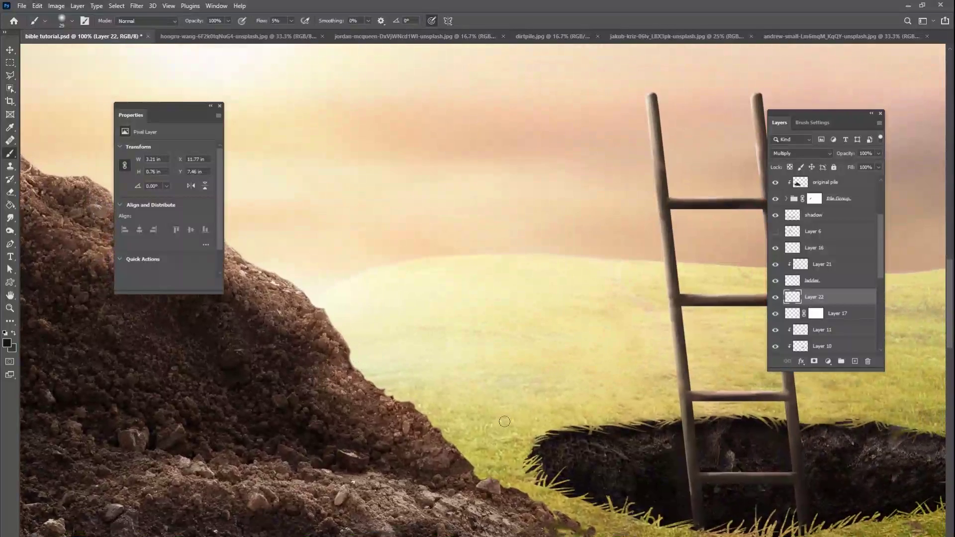
{"action": "mouse_move", "coordinate": [505, 422]}
{"action": "left_mouse_down"}
{"action": "mouse_move", "coordinate": [534, 458]}
{"action": "mouse_move", "coordinate": [552, 463]}
{"action": "left_mouse_up"}
{"action": "key", "text": "ctrl+0"}
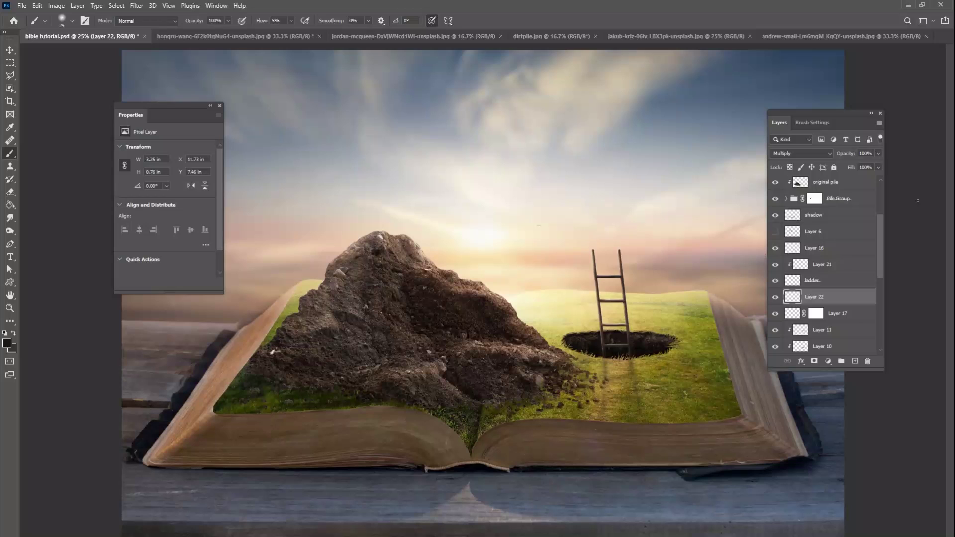
- Create a new layer above Layer 7 and set the foreground color to orange ee8647
{"action": "scroll", "coordinate": [821, 223], "scroll_direction": "up", "scroll_amount": 5}
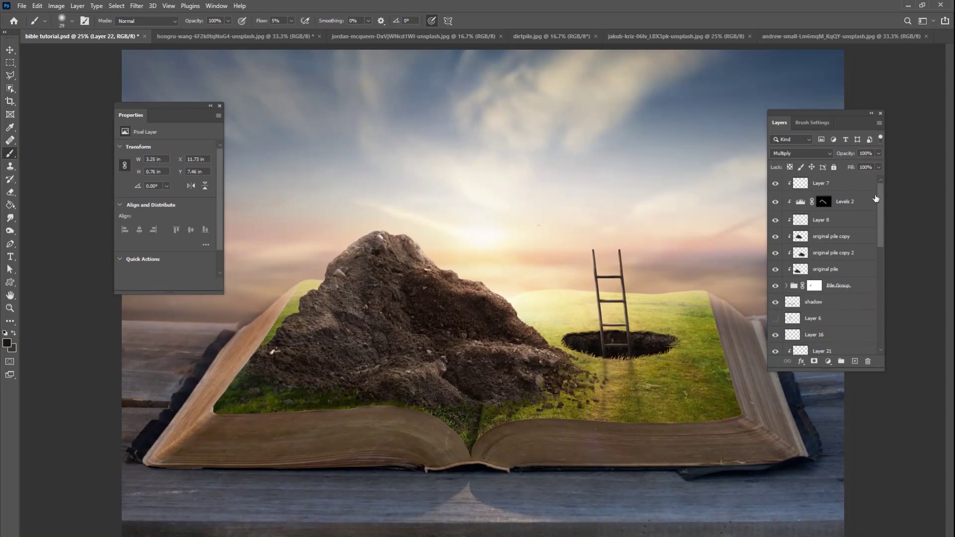
{"action": "left_click", "coordinate": [819, 184]}
{"action": "left_click", "coordinate": [855, 362]}
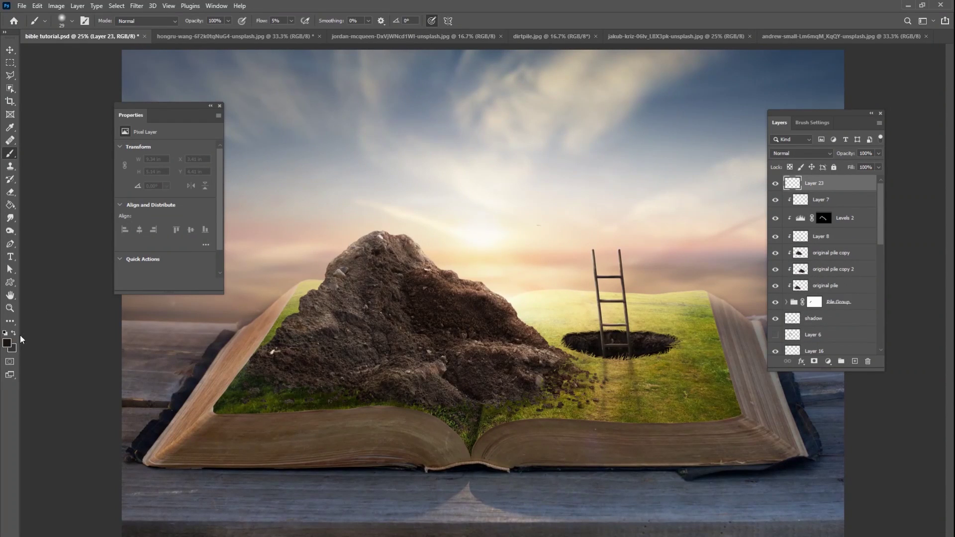
{"action": "left_click", "coordinate": [7, 342]}
{"action": "left_click", "coordinate": [201, 331]}
{"action": "left_click", "coordinate": [217, 382]}
{"action": "left_click", "coordinate": [168, 271]}
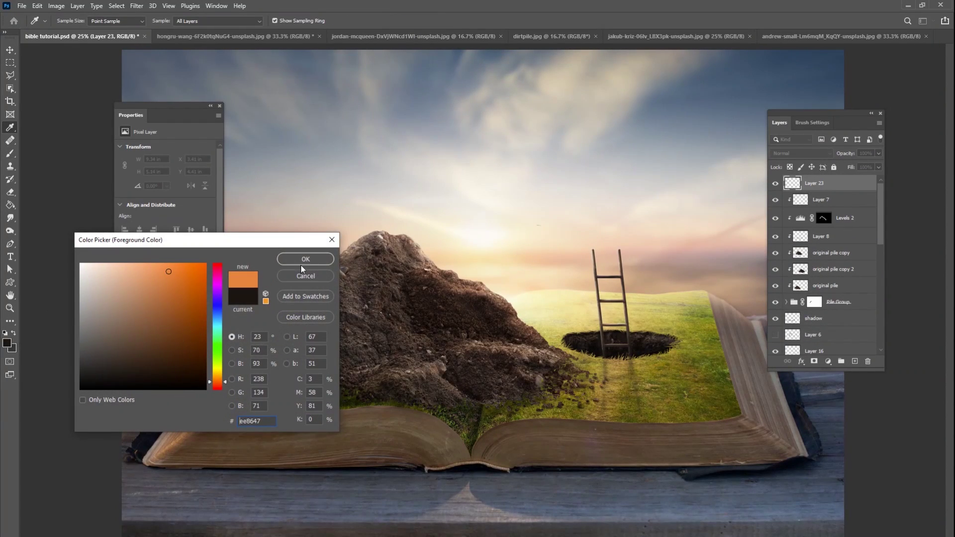
{"action": "left_click", "coordinate": [305, 260]}
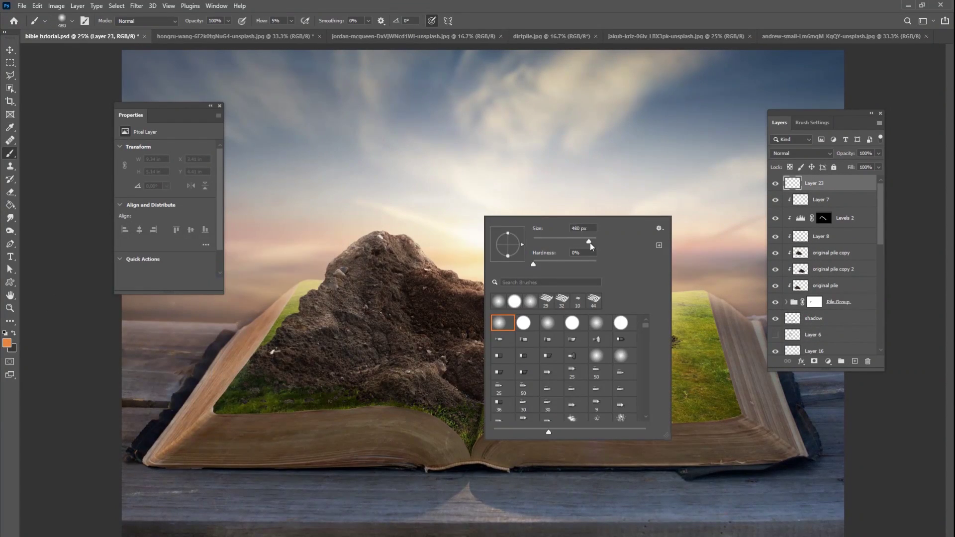
- Dab an orange glow around the sun with soft 2520 px and 1102 px brushes and set the layer's blend mode to Screen
{"action": "left_click_drag", "start_coordinate": [589, 241], "coordinate": [596, 243]}
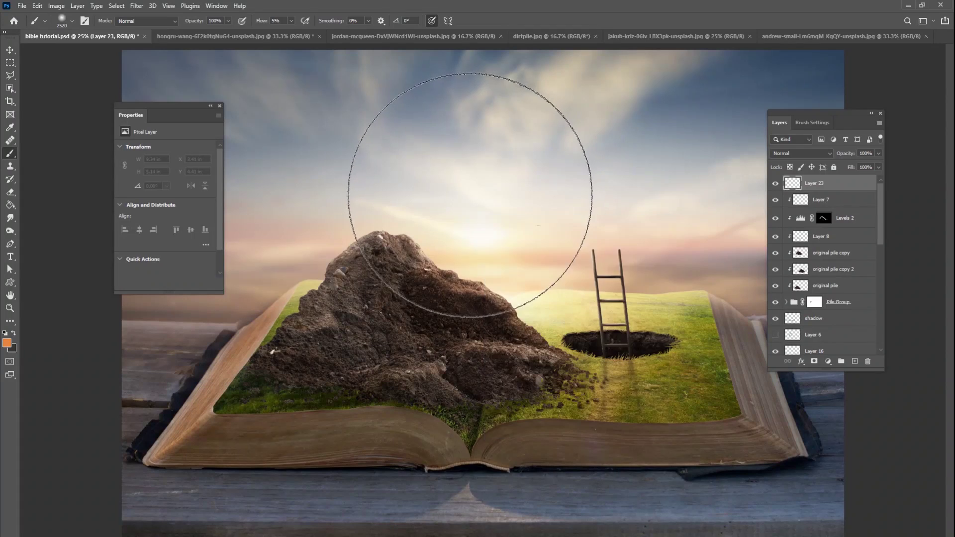
{"action": "left_click", "coordinate": [439, 257]}
{"action": "right_click", "coordinate": [425, 244]}
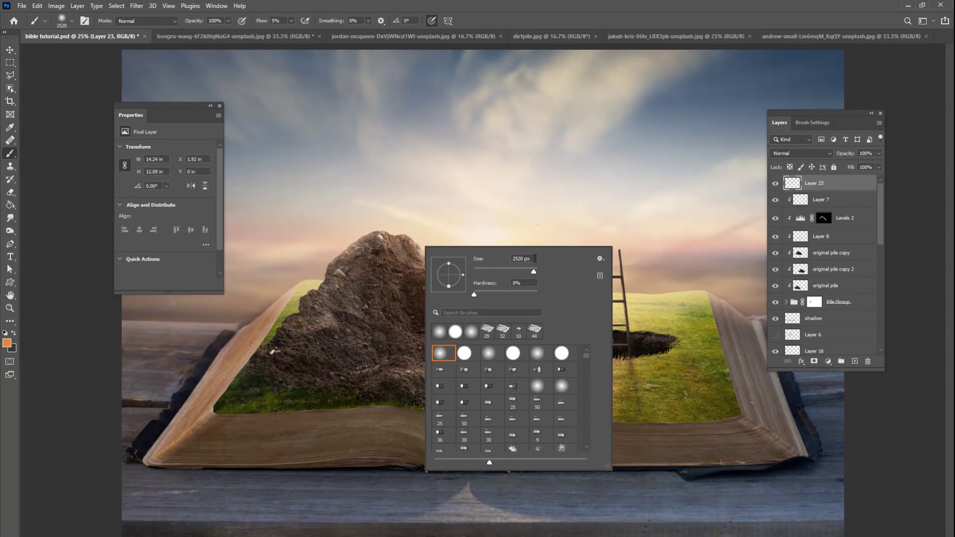
{"action": "left_click_drag", "start_coordinate": [537, 273], "coordinate": [532, 274]}
{"action": "left_click", "coordinate": [427, 212]}
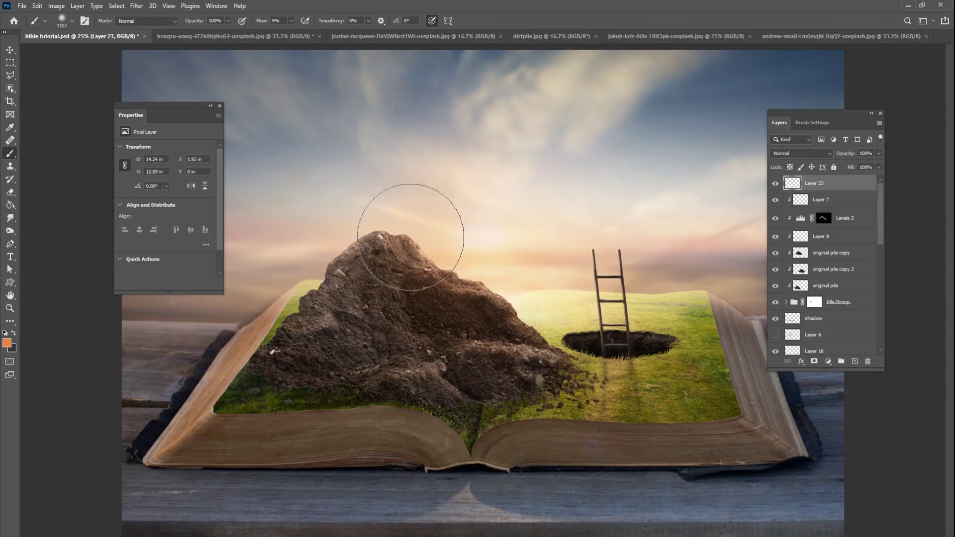
{"action": "left_click", "coordinate": [801, 153]}
{"action": "left_click", "coordinate": [789, 243]}
- Widen the orange sun glow with a 4291 px soft brush dab and add a much smaller dab near the dirt pile's peak
{"action": "right_click", "coordinate": [504, 285]}
{"action": "type", "text": "4291"}
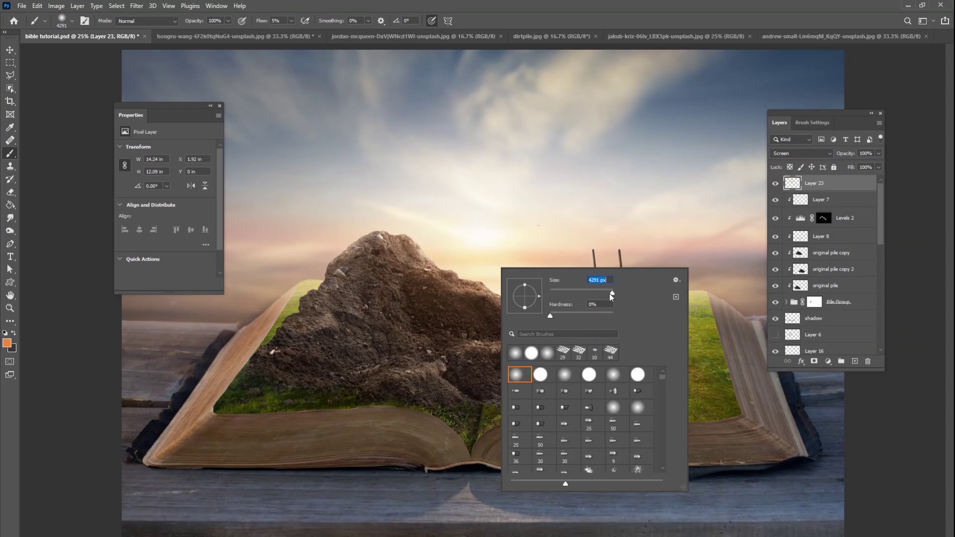
{"action": "key", "text": "Return"}
{"action": "left_click", "coordinate": [438, 211]}
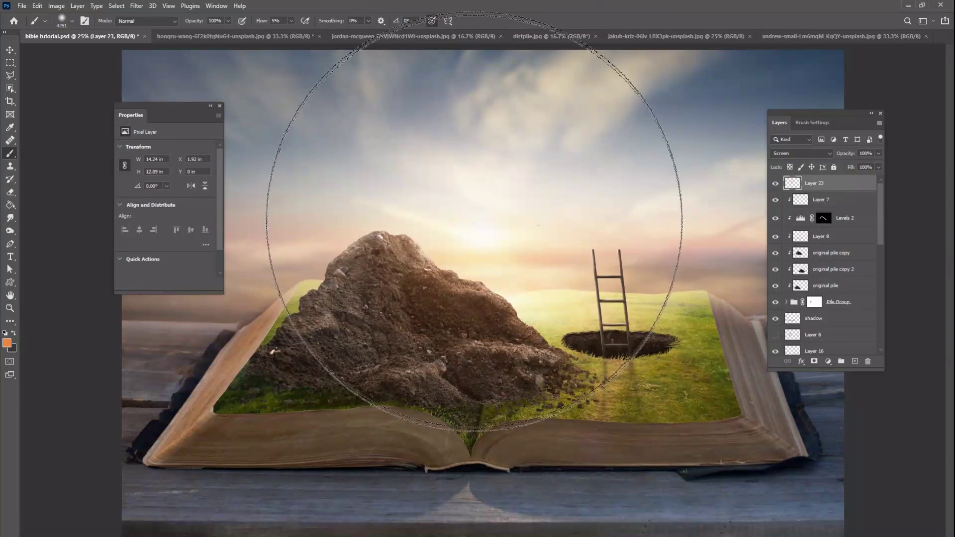
{"action": "right_click", "coordinate": [463, 243]}
{"action": "left_click_drag", "start_coordinate": [571, 271], "coordinate": [559, 271]}
{"action": "left_click", "coordinate": [444, 244]}
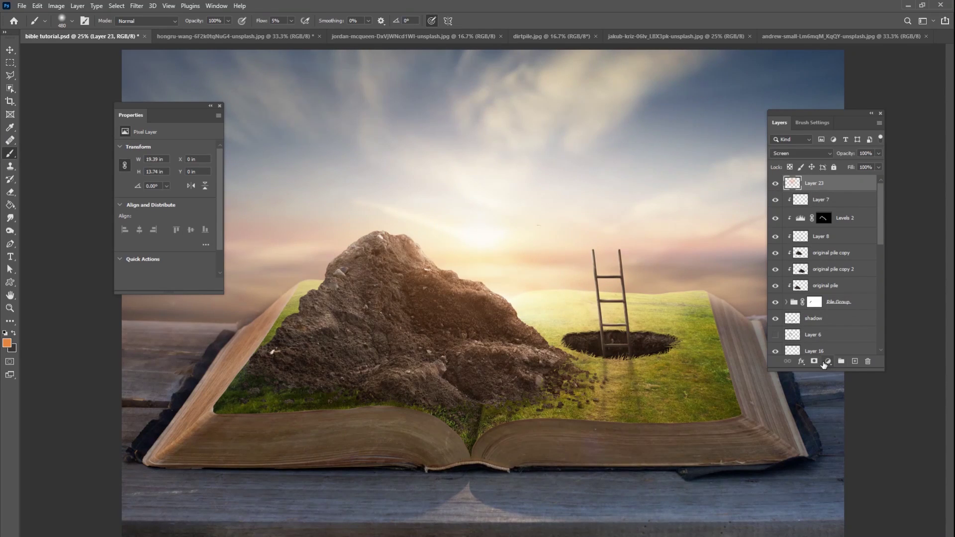
- Add a layer mask to the orange glow layer and paint black over the dirt pile to reduce the glow there
{"action": "left_click", "coordinate": [814, 361]}
{"action": "mouse_move", "coordinate": [486, 334]}
{"action": "left_mouse_down"}
{"action": "mouse_move", "coordinate": [421, 307]}
{"action": "mouse_move", "coordinate": [445, 332]}
{"action": "mouse_move", "coordinate": [428, 293]}
{"action": "mouse_move", "coordinate": [497, 317]}
{"action": "mouse_move", "coordinate": [357, 377]}
{"action": "mouse_move", "coordinate": [370, 341]}
{"action": "mouse_move", "coordinate": [412, 301]}
{"action": "mouse_move", "coordinate": [359, 314]}
{"action": "mouse_move", "coordinate": [365, 372]}
{"action": "mouse_move", "coordinate": [379, 382]}
{"action": "mouse_move", "coordinate": [443, 369]}
{"action": "mouse_move", "coordinate": [438, 331]}
{"action": "mouse_move", "coordinate": [443, 351]}
{"action": "mouse_move", "coordinate": [580, 357]}
{"action": "mouse_move", "coordinate": [612, 379]}
{"action": "mouse_move", "coordinate": [473, 347]}
{"action": "mouse_move", "coordinate": [471, 360]}
{"action": "mouse_move", "coordinate": [410, 318]}
{"action": "mouse_move", "coordinate": [377, 263]}
{"action": "left_mouse_up"}
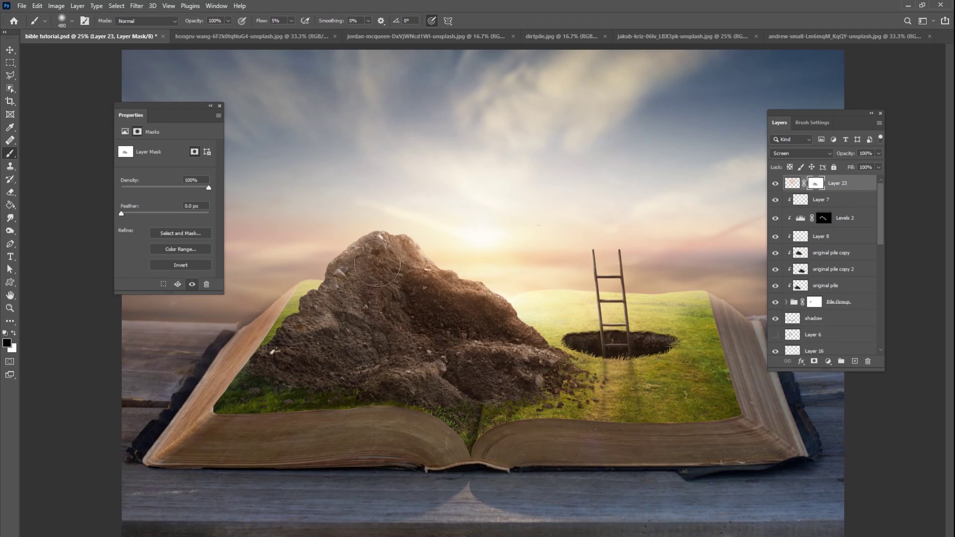
{"action": "left_click", "coordinate": [777, 184]}
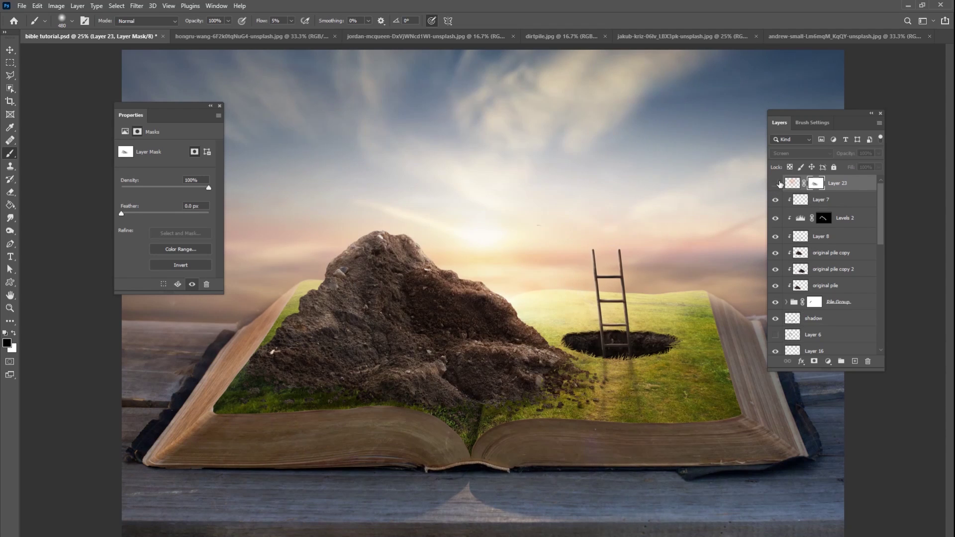
{"action": "left_click", "coordinate": [777, 184]}
{"action": "left_click", "coordinate": [780, 185]}
{"action": "left_click", "coordinate": [780, 186]}
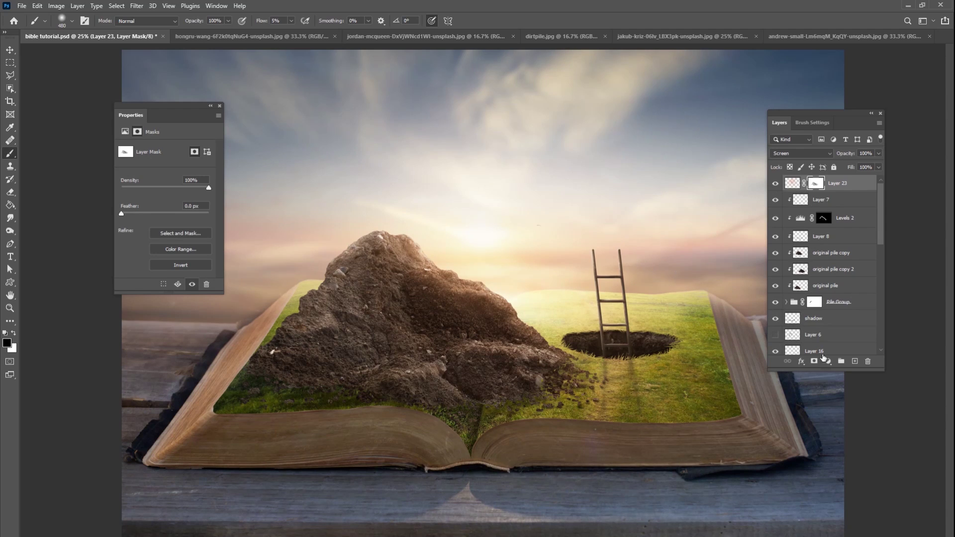
- Add a Levels adjustment layer above Layer 23 with midtones 0.91 and output white 195 to darken the scene
{"action": "left_click", "coordinate": [828, 362]}
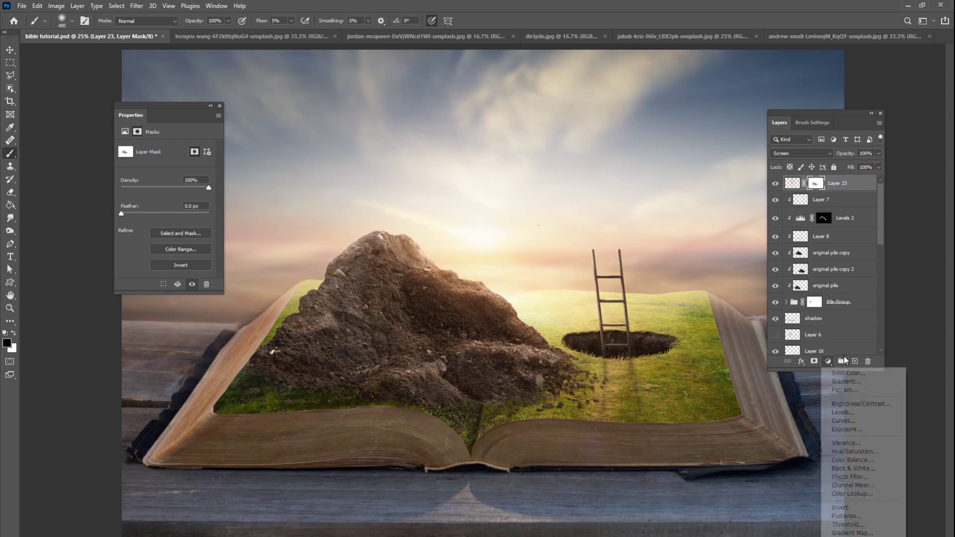
{"action": "left_click", "coordinate": [843, 412]}
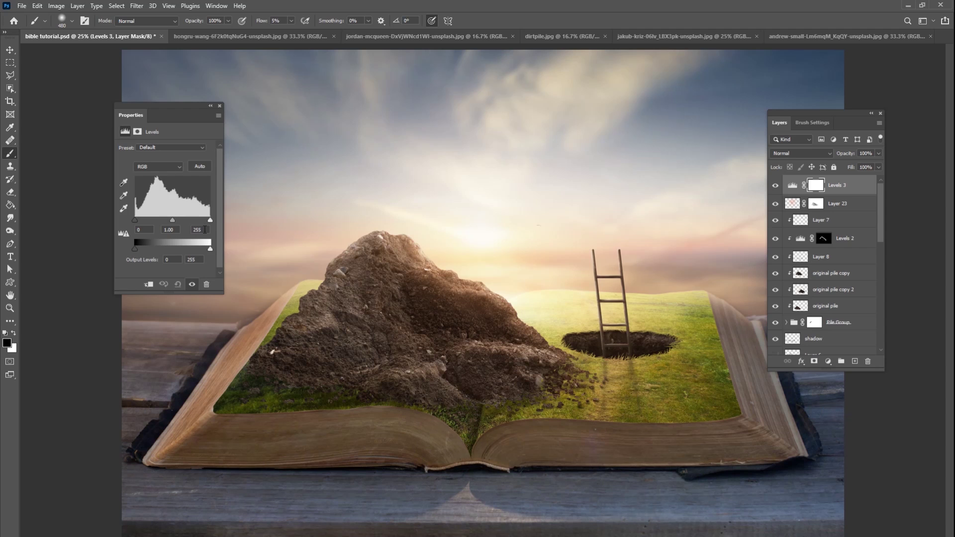
{"action": "mouse_move", "coordinate": [210, 248]}
{"action": "left_mouse_down"}
{"action": "mouse_move", "coordinate": [184, 248]}
{"action": "mouse_move", "coordinate": [193, 249]}
{"action": "left_mouse_up"}
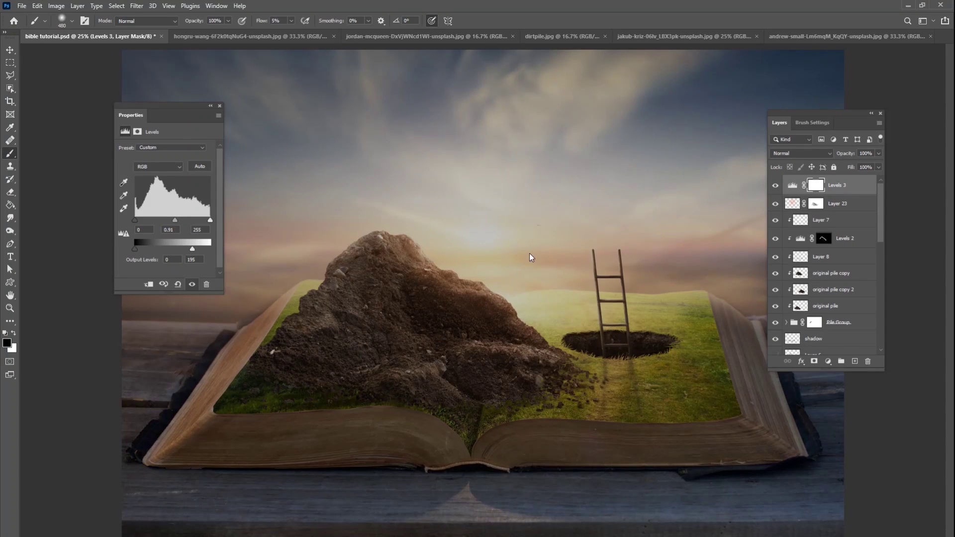
- Paint black on the Levels mask with a soft 1457 px brush to remove the darkening around the sun and above it
{"action": "right_click", "coordinate": [557, 256]}
{"action": "left_click_drag", "start_coordinate": [663, 268], "coordinate": [662, 269]}
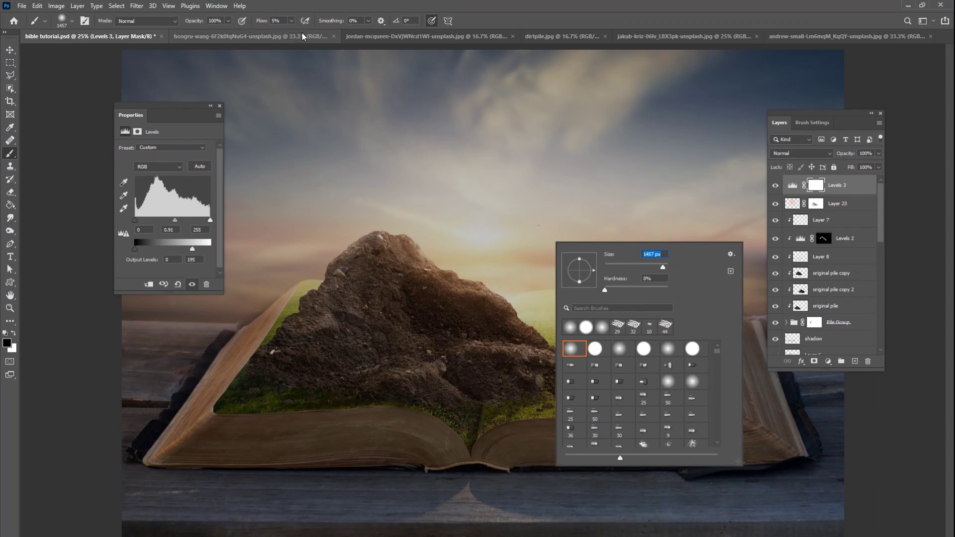
{"action": "mouse_move", "coordinate": [466, 236]}
{"action": "left_mouse_down"}
{"action": "mouse_move", "coordinate": [474, 206]}
{"action": "mouse_move", "coordinate": [474, 288]}
{"action": "mouse_move", "coordinate": [531, 283]}
{"action": "mouse_move", "coordinate": [560, 262]}
{"action": "mouse_move", "coordinate": [594, 338]}
{"action": "mouse_move", "coordinate": [650, 315]}
{"action": "mouse_move", "coordinate": [554, 335]}
{"action": "mouse_move", "coordinate": [544, 218]}
{"action": "mouse_move", "coordinate": [475, 158]}
{"action": "mouse_move", "coordinate": [416, 230]}
{"action": "mouse_move", "coordinate": [484, 158]}
{"action": "left_mouse_up"}
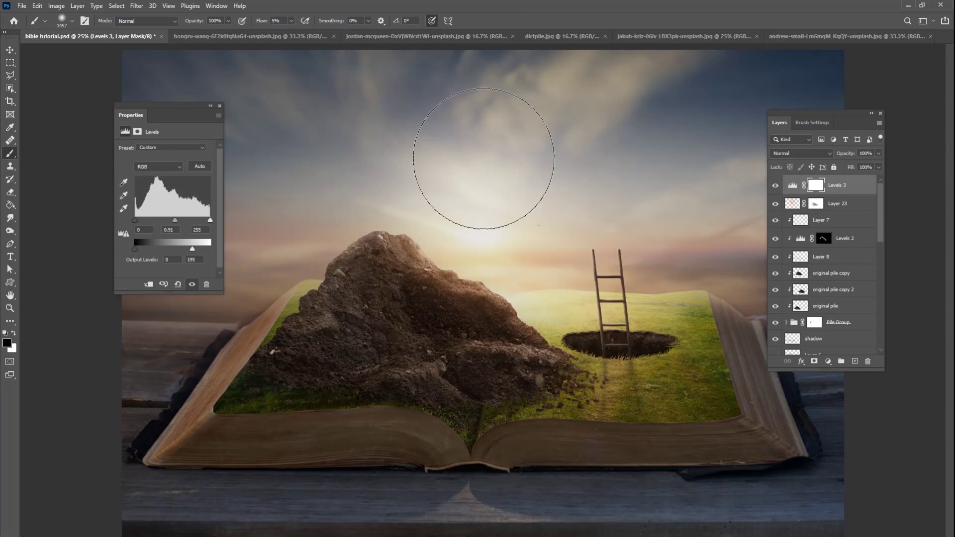
{"action": "key", "text": "ctrl+minus"}
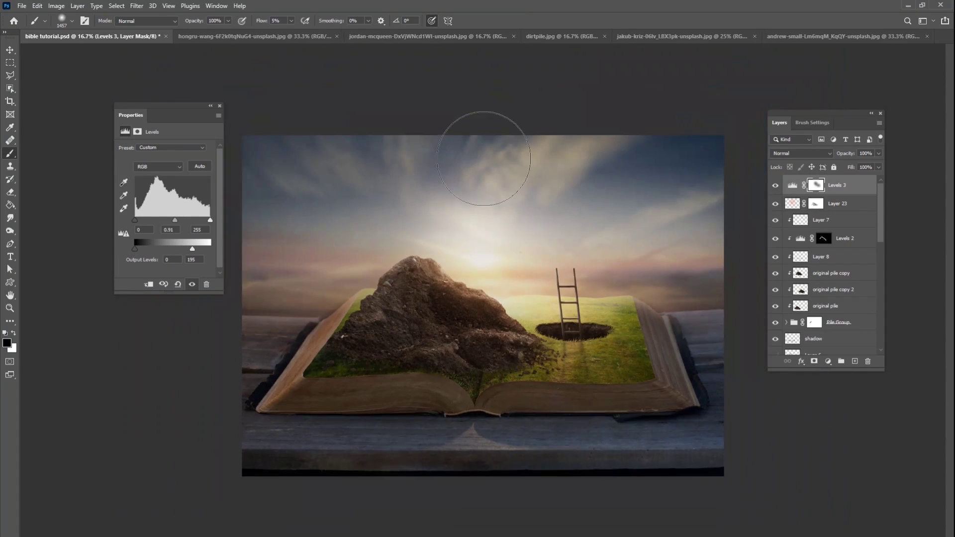
- Raise the brush flow to 10% and mask out more of the darkening across the bright sky with a soft 1811 px brush
{"action": "left_click", "coordinate": [291, 21]}
{"action": "left_click_drag", "start_coordinate": [290, 31], "coordinate": [293, 33]}
{"action": "right_click", "coordinate": [506, 265]}
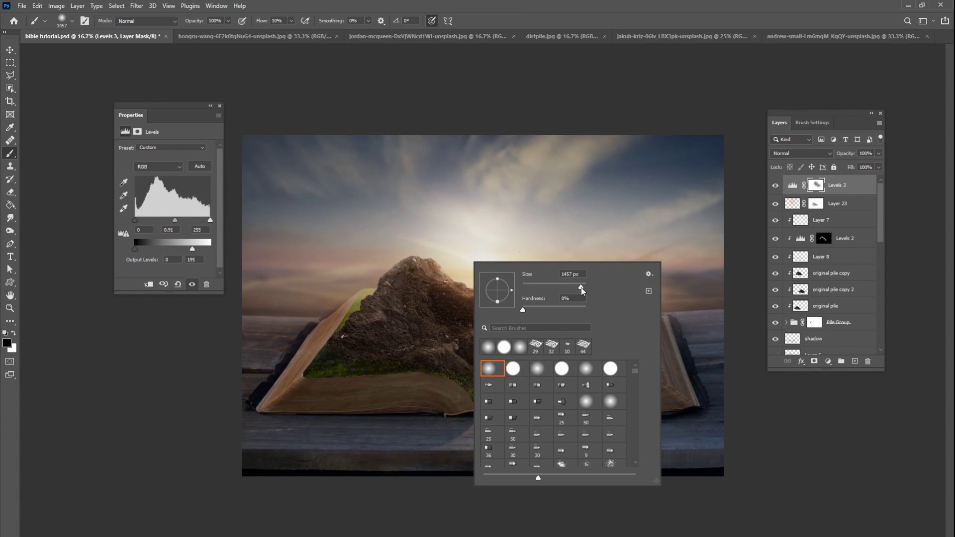
{"action": "left_click_drag", "start_coordinate": [581, 288], "coordinate": [583, 288]}
{"action": "mouse_move", "coordinate": [528, 250]}
{"action": "left_mouse_down"}
{"action": "mouse_move", "coordinate": [496, 187]}
{"action": "mouse_move", "coordinate": [355, 228]}
{"action": "mouse_move", "coordinate": [622, 269]}
{"action": "mouse_move", "coordinate": [638, 220]}
{"action": "left_mouse_up"}
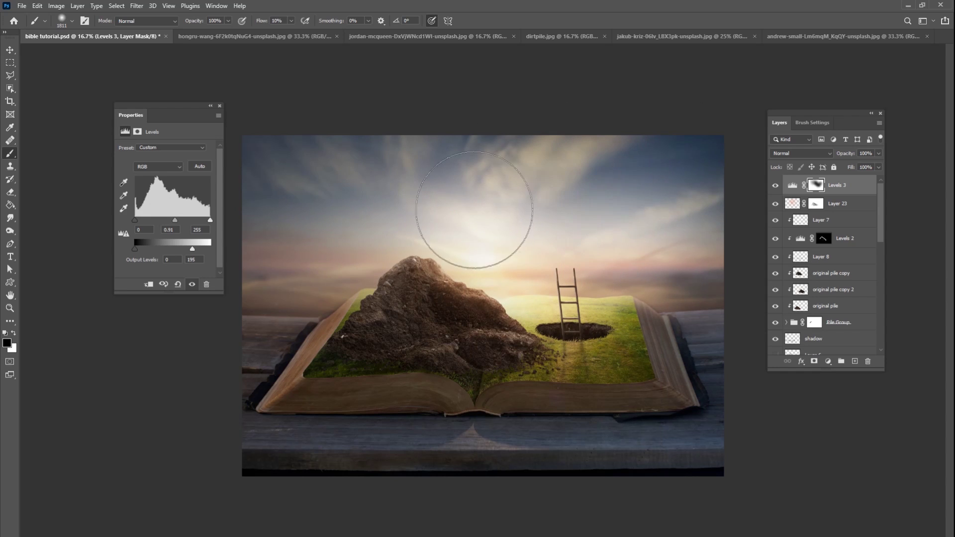
{"action": "right_click", "coordinate": [514, 297]}
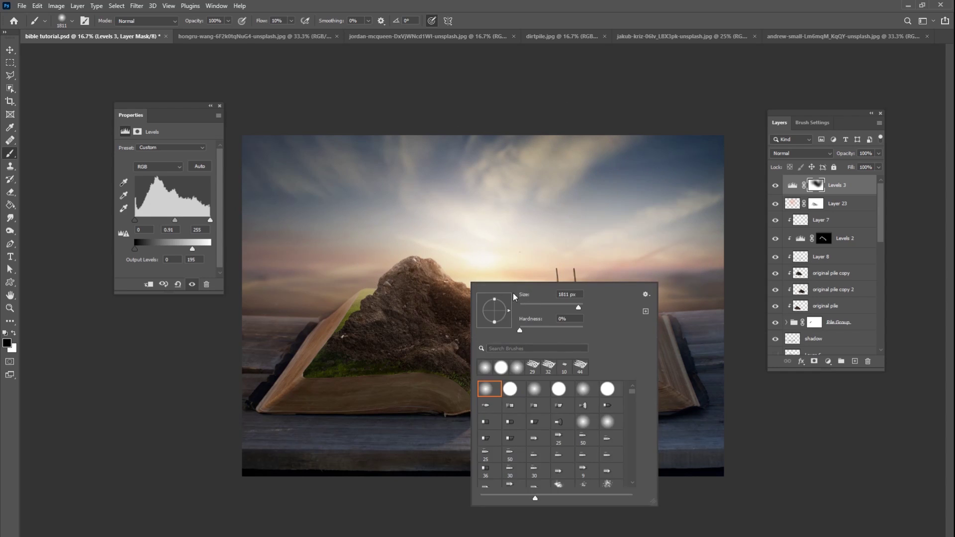
{"action": "left_click", "coordinate": [453, 273]}
- Refine the Levels mask around the sun and the pile's sunlit edge using soft 385 px and 2874 px brushes
{"action": "right_click", "coordinate": [555, 311]}
{"action": "left_click_drag", "start_coordinate": [664, 336], "coordinate": [658, 336]}
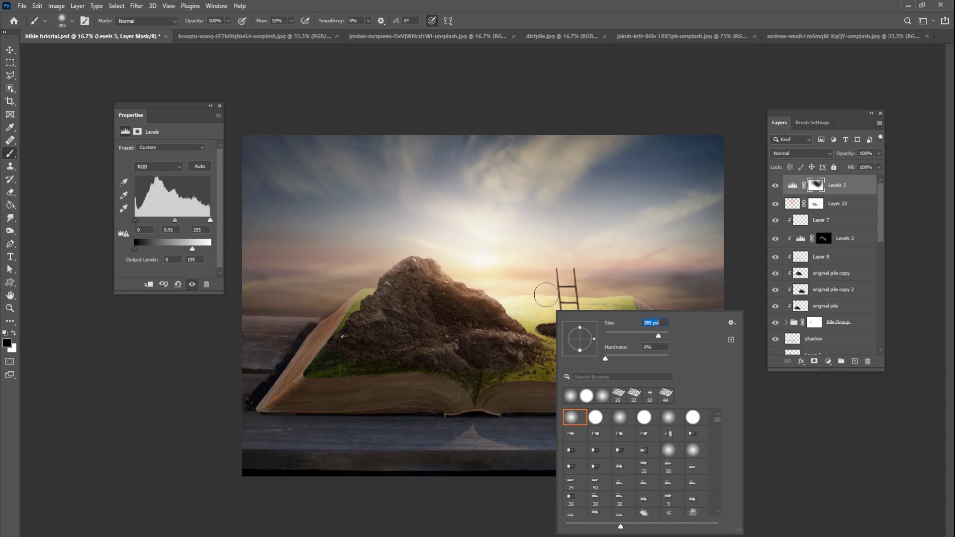
{"action": "key", "text": "Return"}
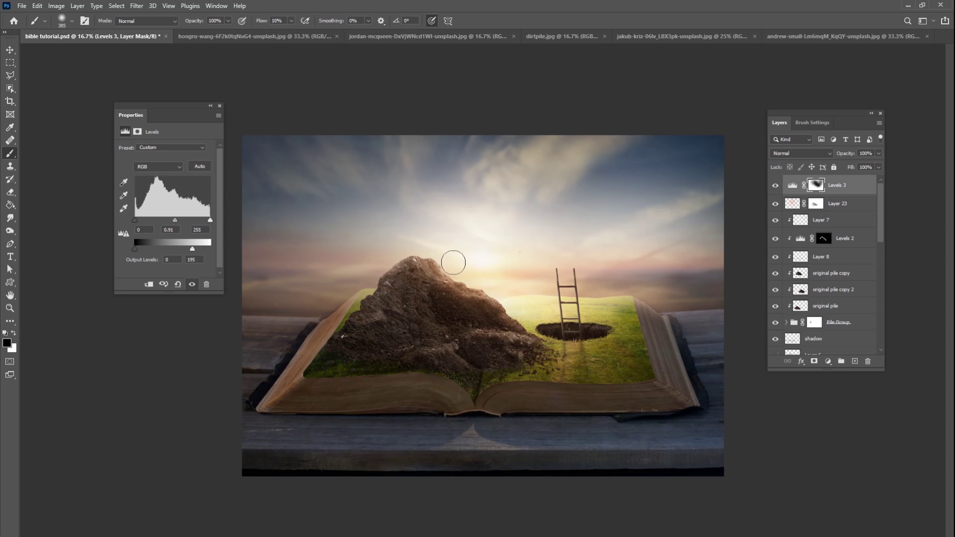
{"action": "right_click", "coordinate": [483, 255]}
{"action": "left_click_drag", "start_coordinate": [594, 286], "coordinate": [566, 303]}
{"action": "key", "text": "Return"}
{"action": "right_click", "coordinate": [446, 272]}
{"action": "key", "text": "Return"}
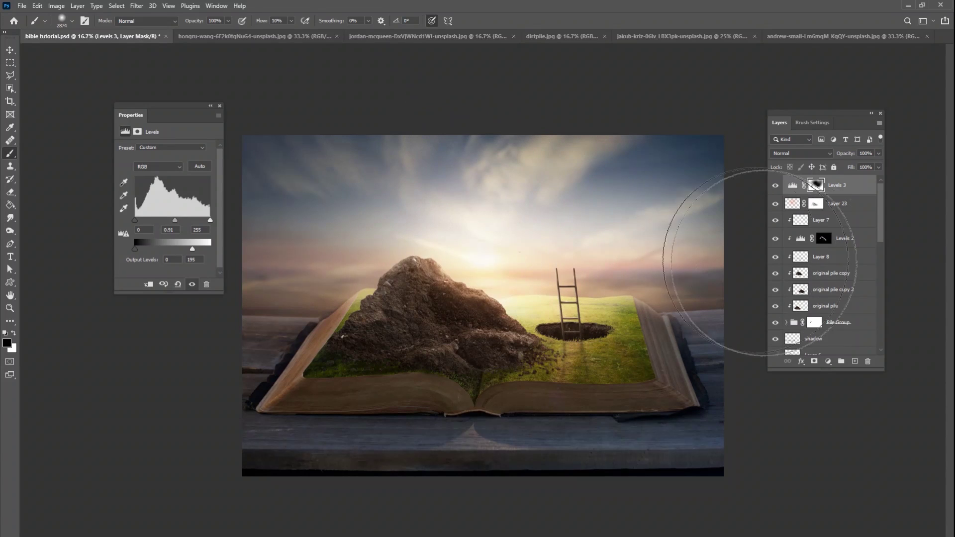
- Compare the scene with and without the Levels 3 darkening
{"action": "left_click", "coordinate": [777, 186]}
{"action": "left_click", "coordinate": [777, 187]}
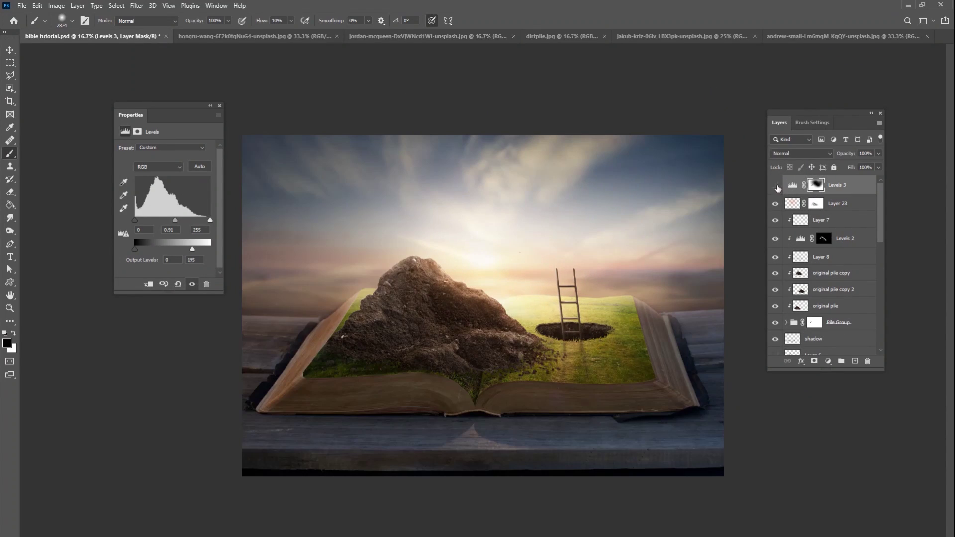
{"action": "left_click", "coordinate": [777, 186]}
{"action": "left_click", "coordinate": [777, 186]}
{"action": "left_click", "coordinate": [776, 186]}
{"action": "left_click", "coordinate": [777, 186]}
{"action": "left_click", "coordinate": [828, 361]}
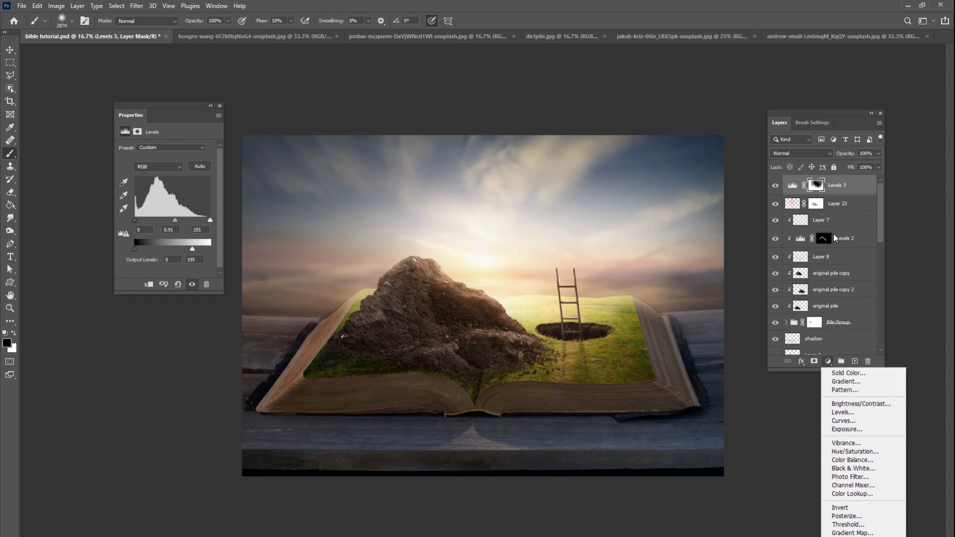
{"action": "left_click", "coordinate": [834, 198]}
- Create a new layer above Levels 3, set its blend mode to Overlay and make the foreground color white
{"action": "left_click", "coordinate": [855, 362]}
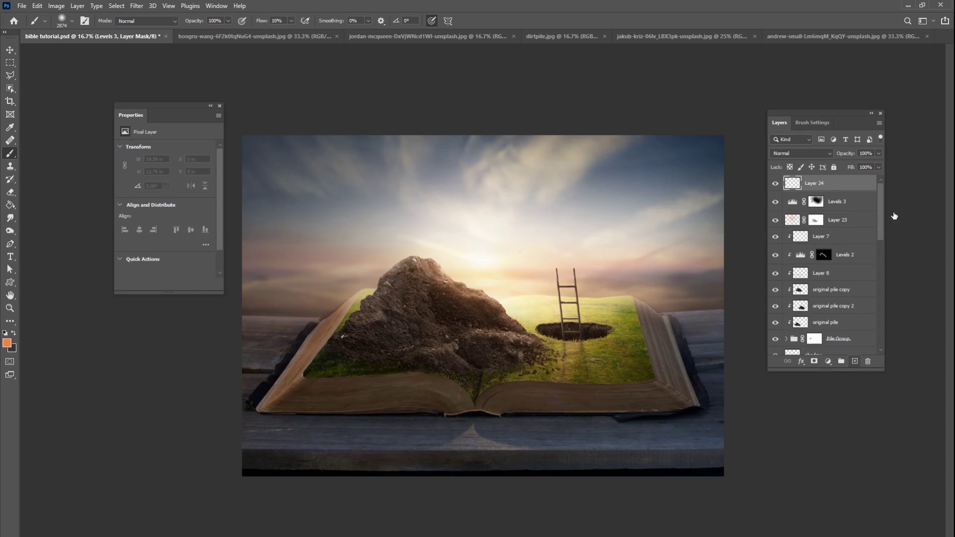
{"action": "left_click", "coordinate": [795, 153]}
{"action": "left_click", "coordinate": [791, 273]}
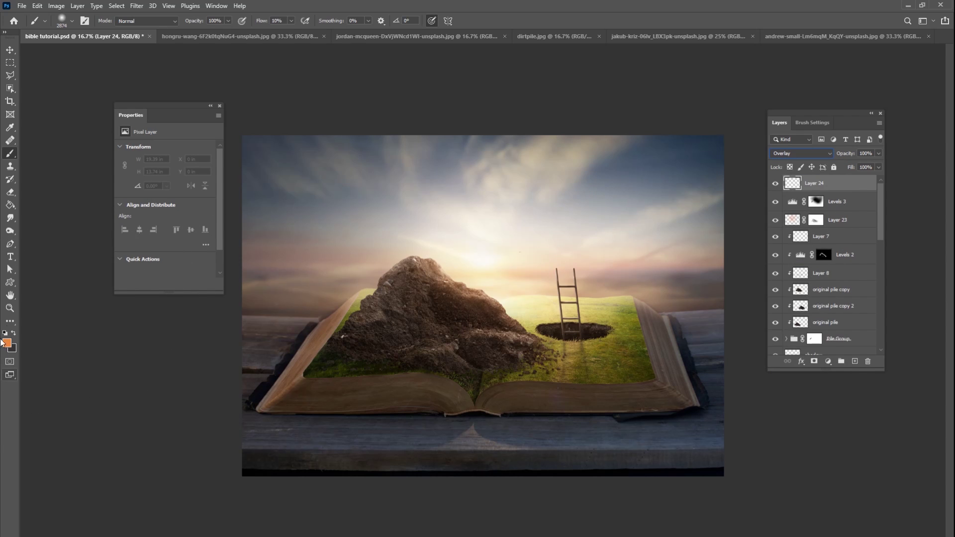
{"action": "left_click", "coordinate": [7, 343]}
{"action": "left_click", "coordinate": [81, 264]}
{"action": "key", "text": "Return"}
- Paint white highlights on the dirt pile's ridges with a soft 64 px brush and around the hole with a 155 px brush
{"action": "right_click", "coordinate": [489, 275]}
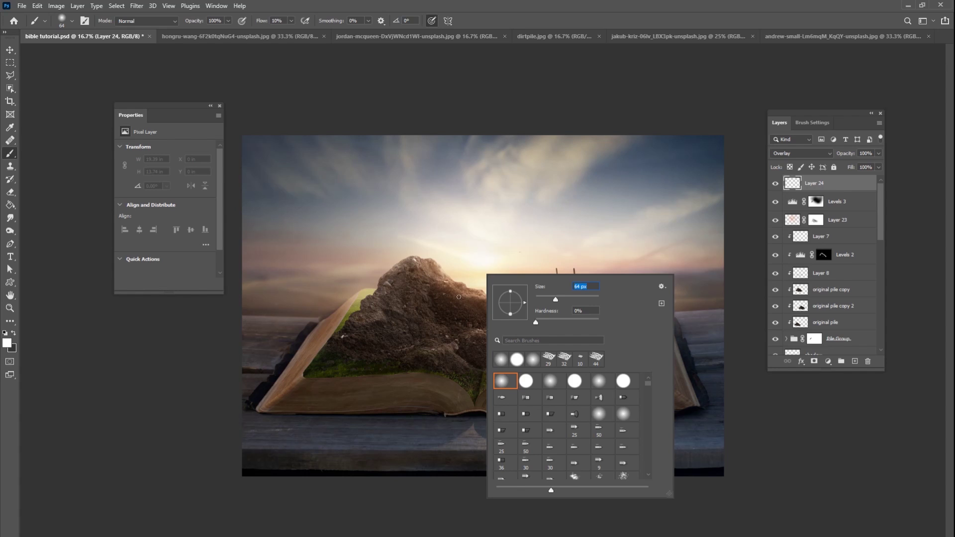
{"action": "left_click_drag", "start_coordinate": [458, 297], "coordinate": [470, 295]}
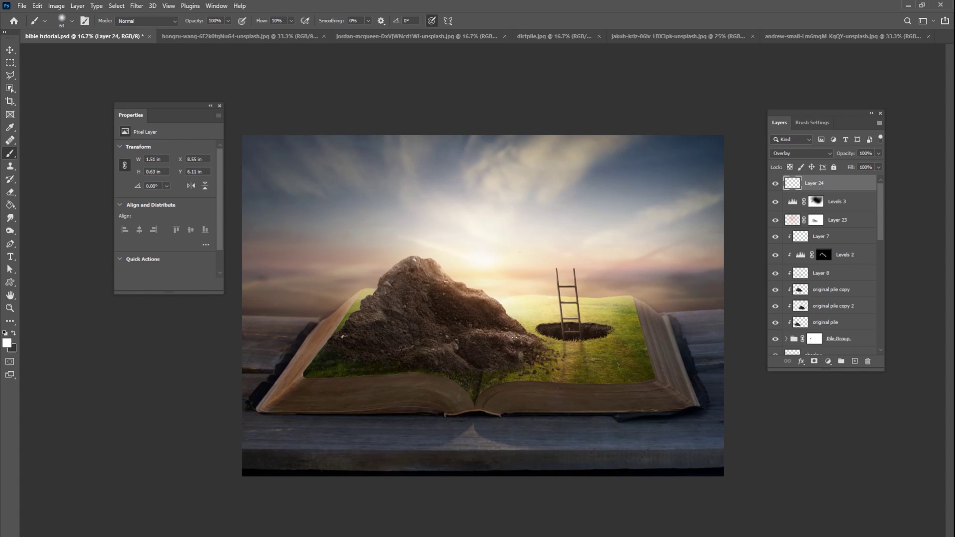
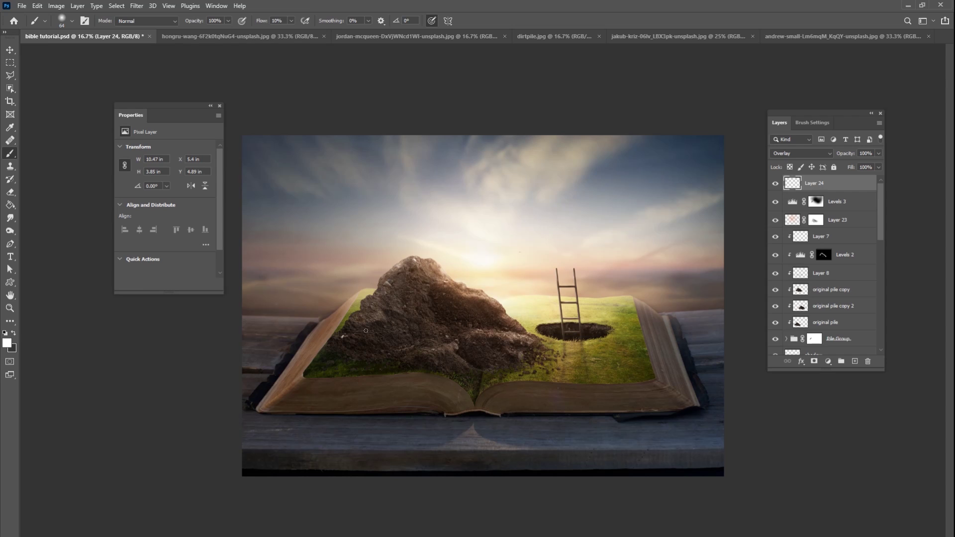
{"action": "right_click", "coordinate": [479, 324]}
{"action": "left_click_drag", "start_coordinate": [598, 356], "coordinate": [590, 347]}
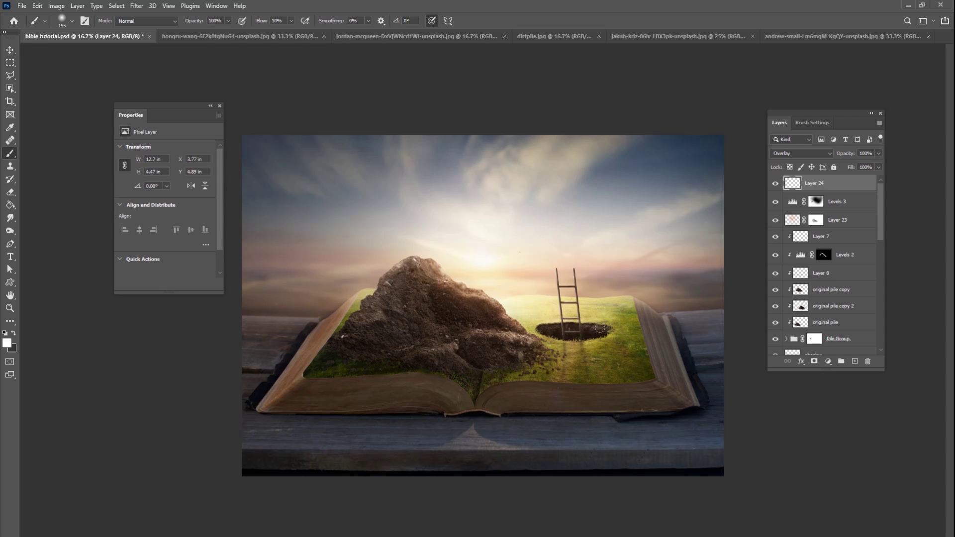
{"action": "mouse_move", "coordinate": [612, 327]}
{"action": "left_mouse_down"}
{"action": "mouse_move", "coordinate": [639, 323]}
{"action": "mouse_move", "coordinate": [619, 327]}
{"action": "left_mouse_up"}
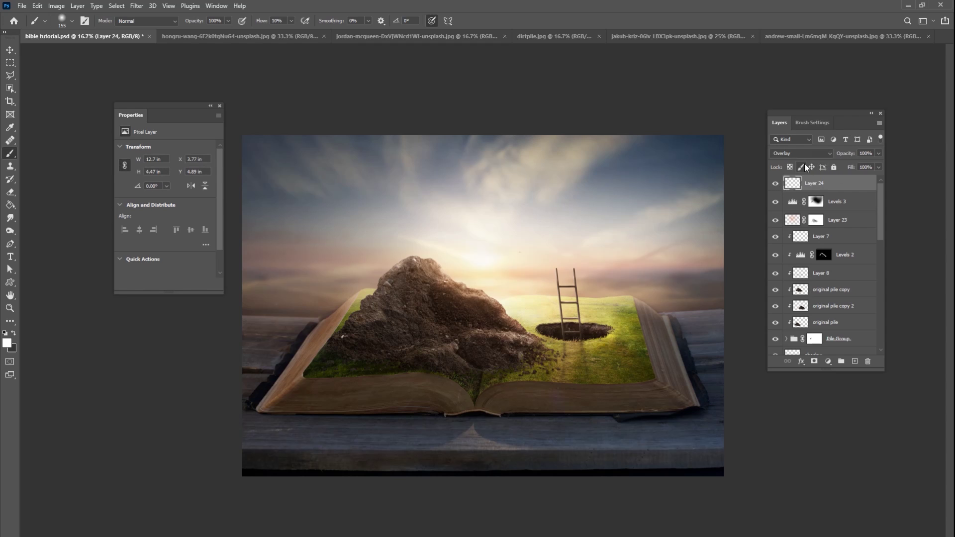
- Check the grass edge beside the ladder and group the layers from top pages through seam shadow
{"action": "key", "text": "ctrl+plus"}
{"action": "key", "text": "ctrl+plus"}
{"action": "key", "text": "ctrl+plus"}
{"action": "key", "text": "ctrl+plus"}
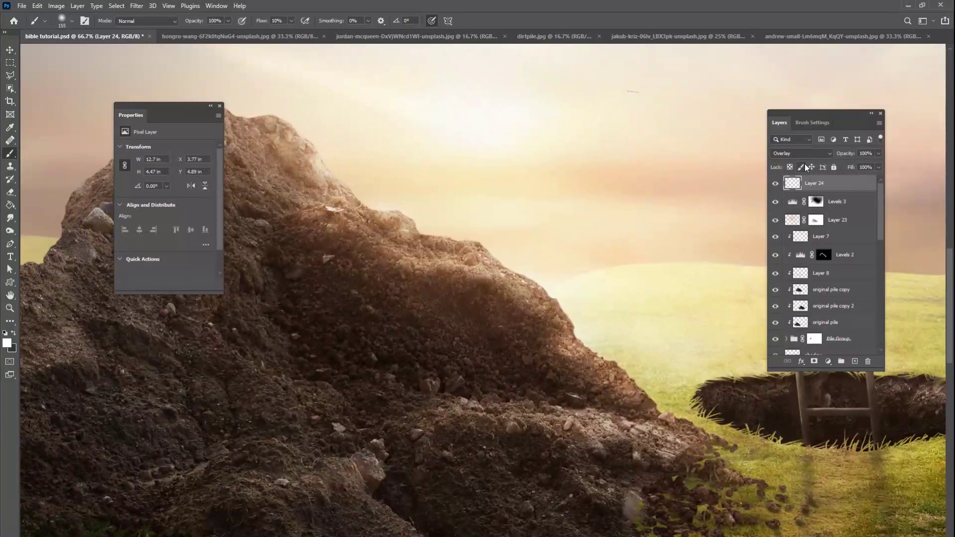
{"action": "left_click_drag", "start_coordinate": [705, 372], "coordinate": [392, 422]}
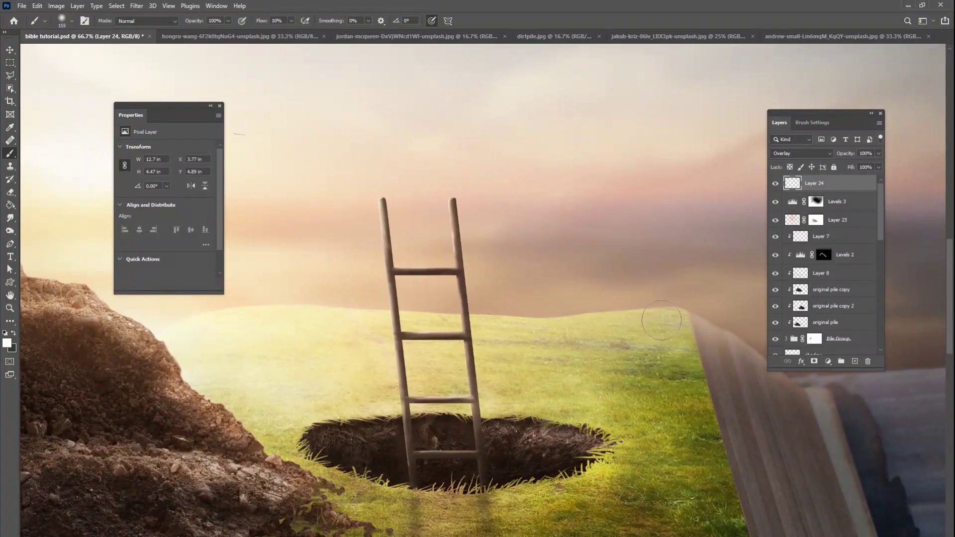
{"action": "left_click_drag", "start_coordinate": [644, 324], "coordinate": [504, 322]}
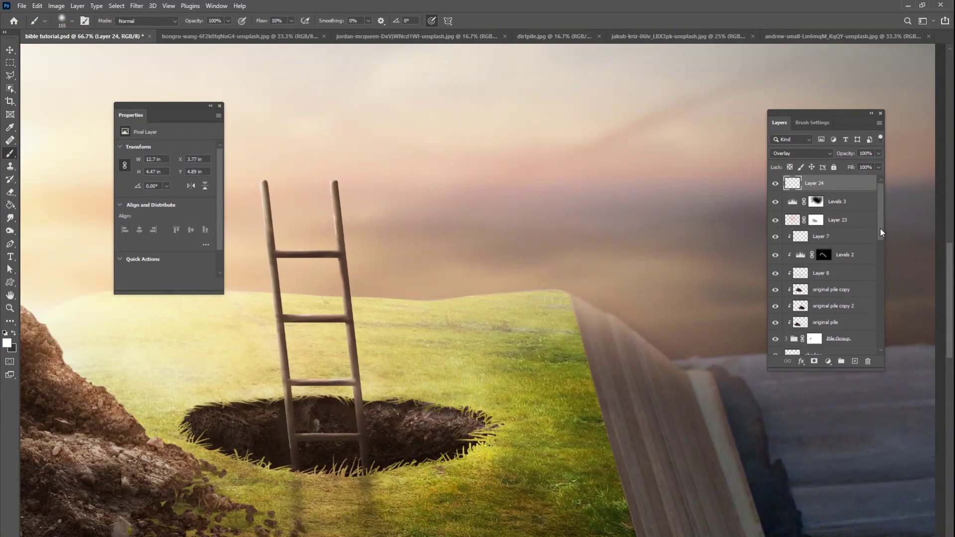
{"action": "scroll", "coordinate": [879, 228], "scroll_direction": "down", "scroll_amount": 10}
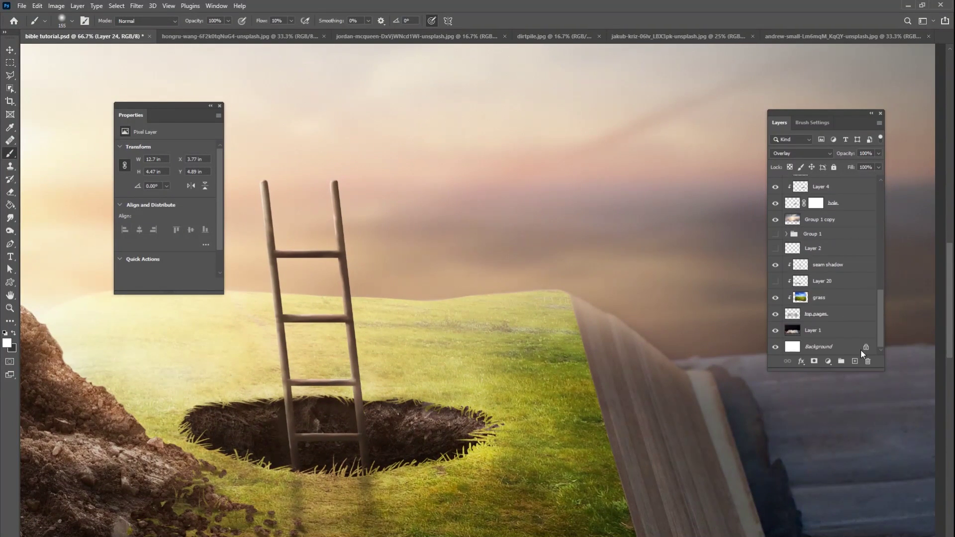
{"action": "left_click", "coordinate": [776, 314]}
{"action": "left_click", "coordinate": [775, 315]}
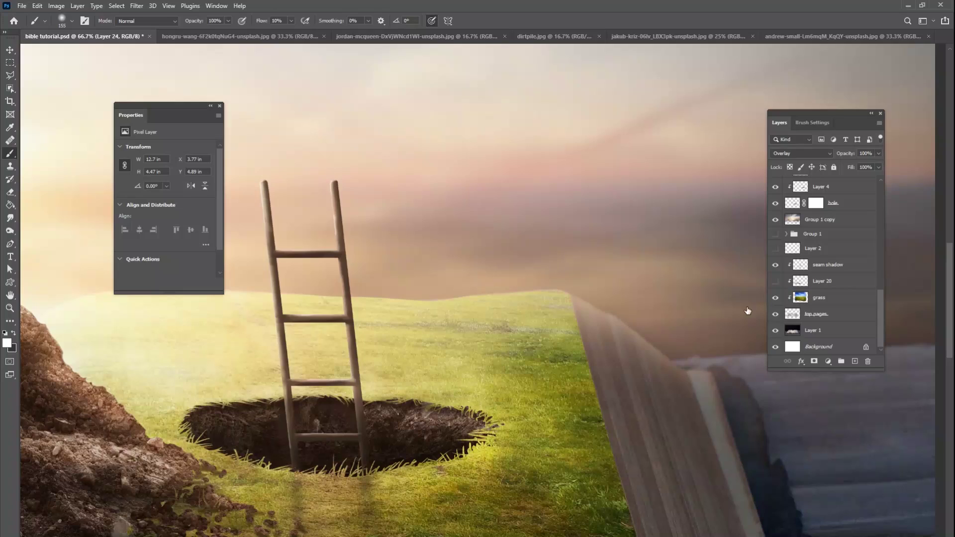
{"action": "left_click", "coordinate": [826, 314]}
{"action": "left_click", "coordinate": [826, 265], "text": "shift"}
{"action": "key", "text": "ctrl+g"}
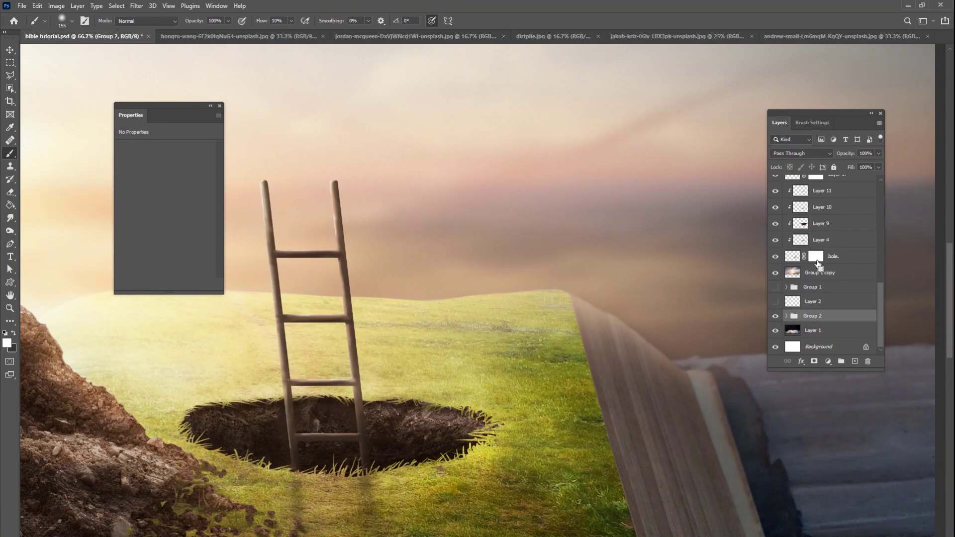
- Duplicate the new page-and-grass group, merge the copy into a single layer and hide the original group
{"action": "right_click", "coordinate": [808, 320]}
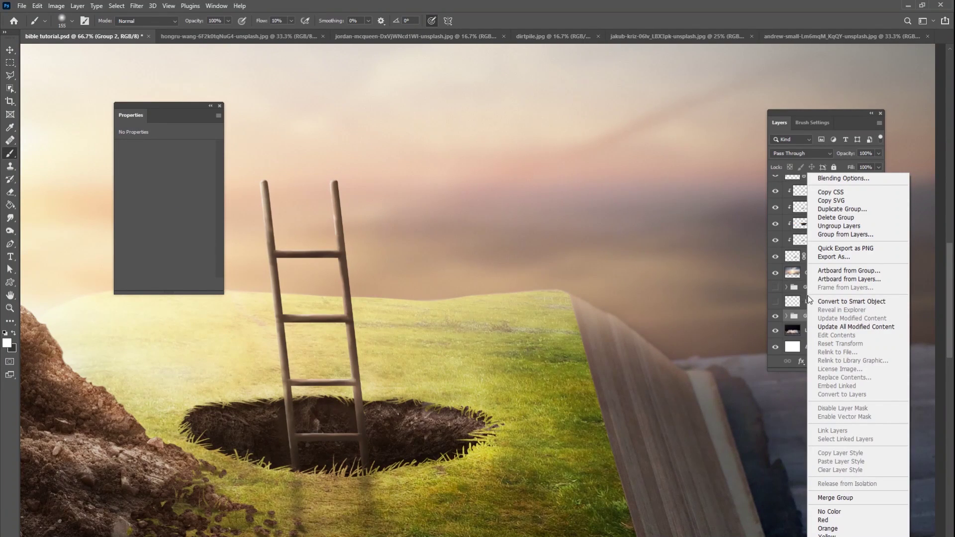
{"action": "left_click", "coordinate": [814, 320]}
{"action": "right_click", "coordinate": [812, 320]}
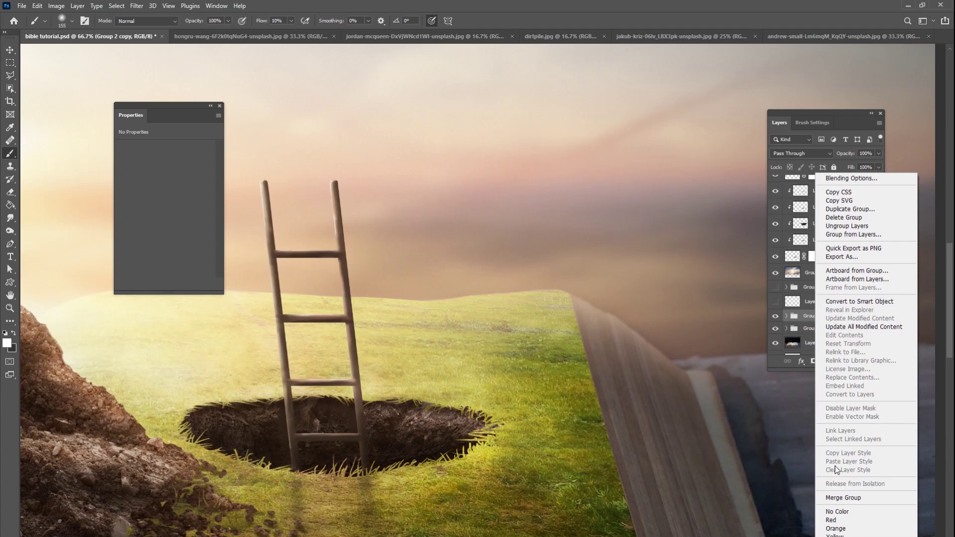
{"action": "left_click", "coordinate": [841, 499]}
{"action": "left_click", "coordinate": [776, 319]}
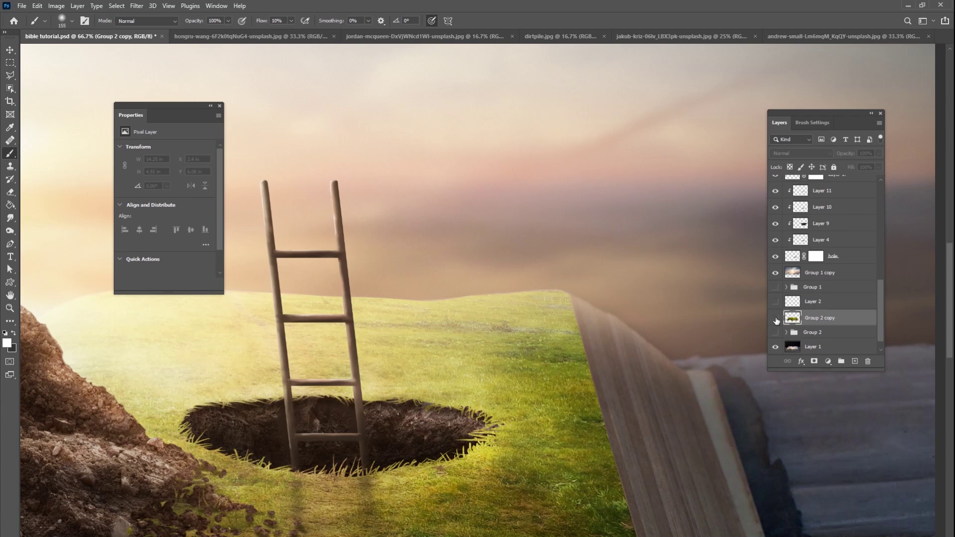
{"action": "left_click", "coordinate": [777, 319]}
{"action": "left_click", "coordinate": [776, 319]}
{"action": "left_click", "coordinate": [776, 319]}
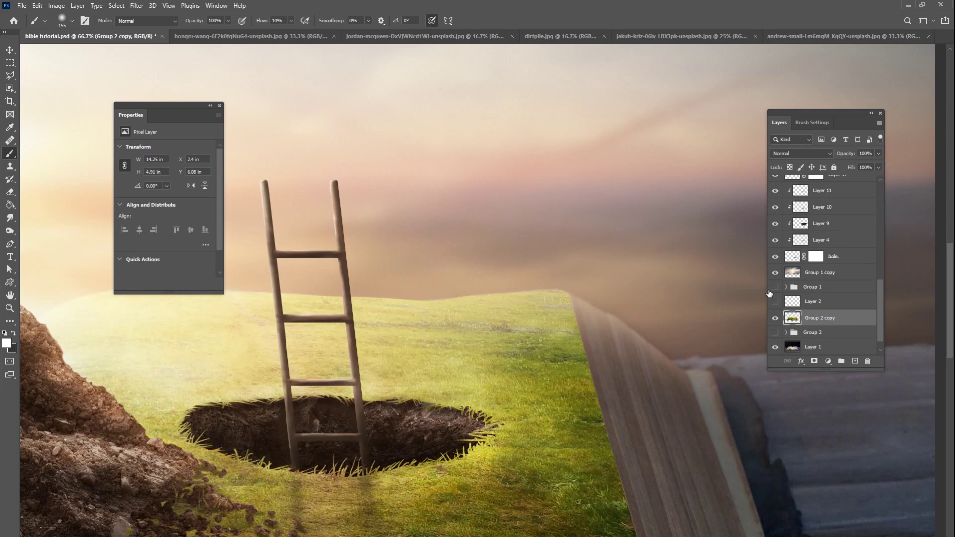
{"action": "key", "text": "ctrl+0"}
{"action": "left_click", "coordinate": [775, 319]}
{"action": "left_click", "coordinate": [776, 319]}
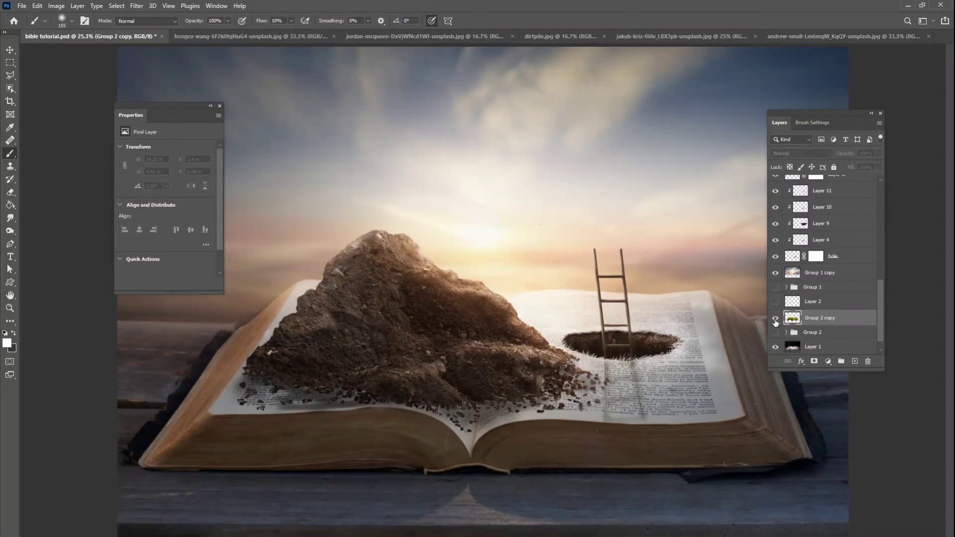
- Soften the merged grass layer's far edge around the ladder and the open page corner using the Blur tool
{"action": "key", "text": "ctrl+1"}
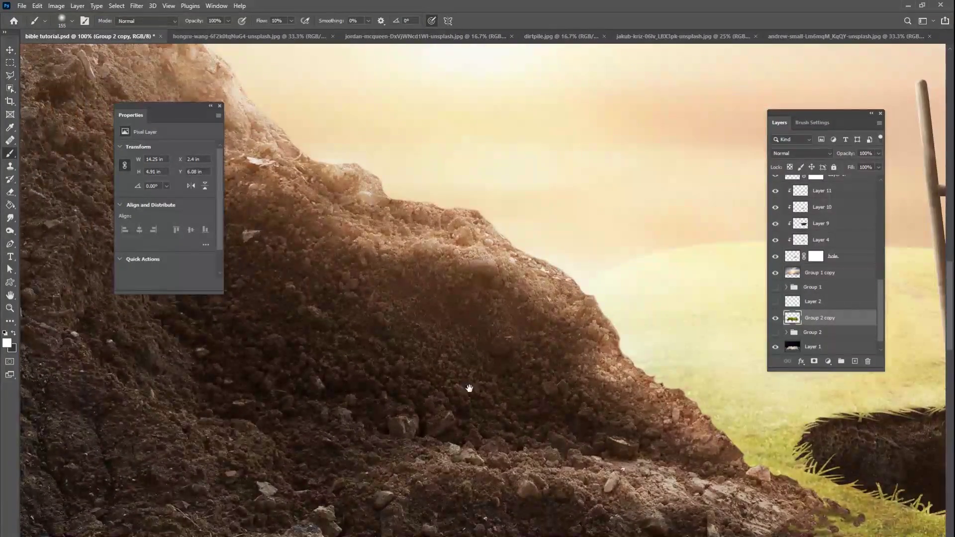
{"action": "left_click_drag", "start_coordinate": [470, 388], "coordinate": [214, 432]}
{"action": "mouse_move", "coordinate": [717, 266]}
{"action": "left_mouse_down"}
{"action": "mouse_move", "coordinate": [494, 324]}
{"action": "mouse_move", "coordinate": [493, 299]}
{"action": "mouse_move", "coordinate": [257, 290]}
{"action": "left_mouse_up"}
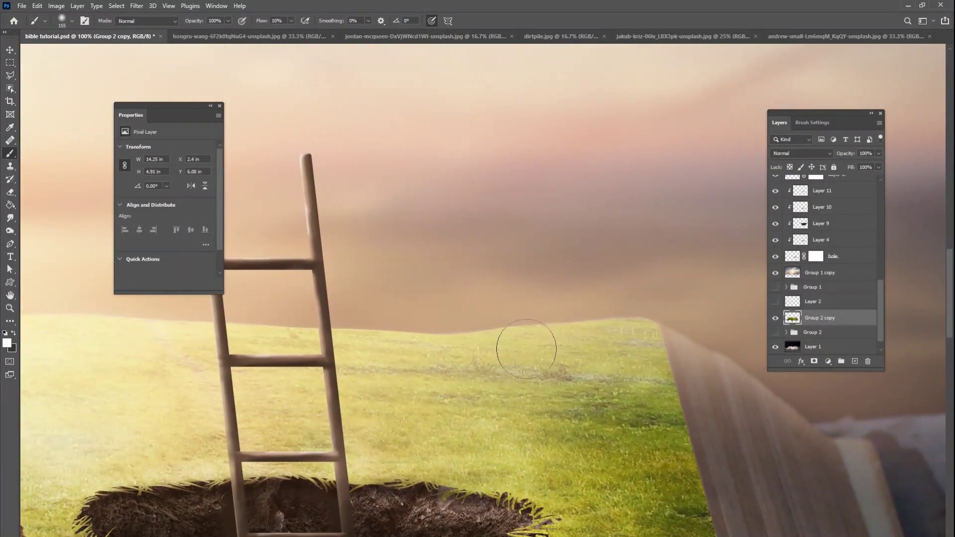
{"action": "left_click", "coordinate": [10, 218]}
{"action": "left_click", "coordinate": [43, 219]}
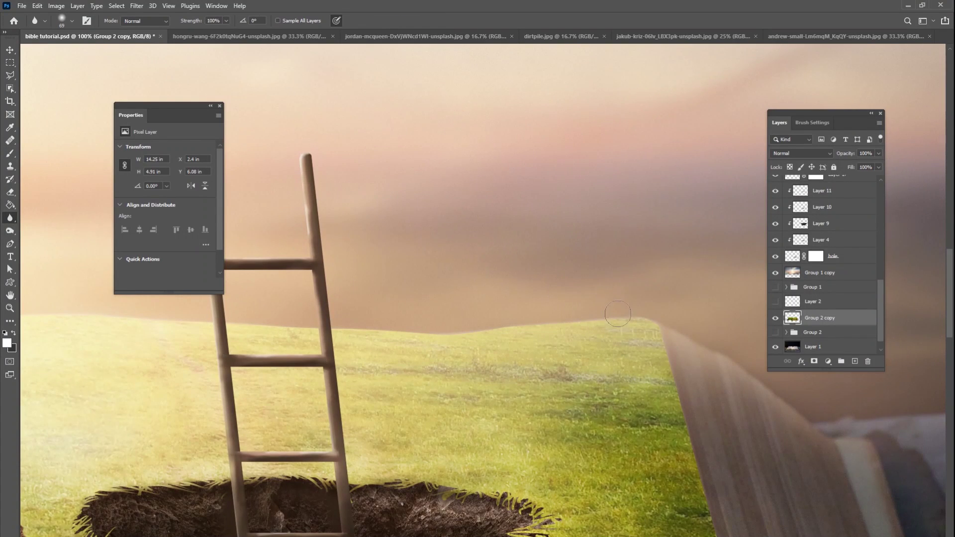
{"action": "mouse_move", "coordinate": [579, 319]}
{"action": "left_mouse_down"}
{"action": "mouse_move", "coordinate": [454, 329]}
{"action": "mouse_move", "coordinate": [436, 339]}
{"action": "mouse_move", "coordinate": [578, 345]}
{"action": "left_mouse_up"}
{"action": "left_click_drag", "start_coordinate": [399, 343], "coordinate": [577, 363]}
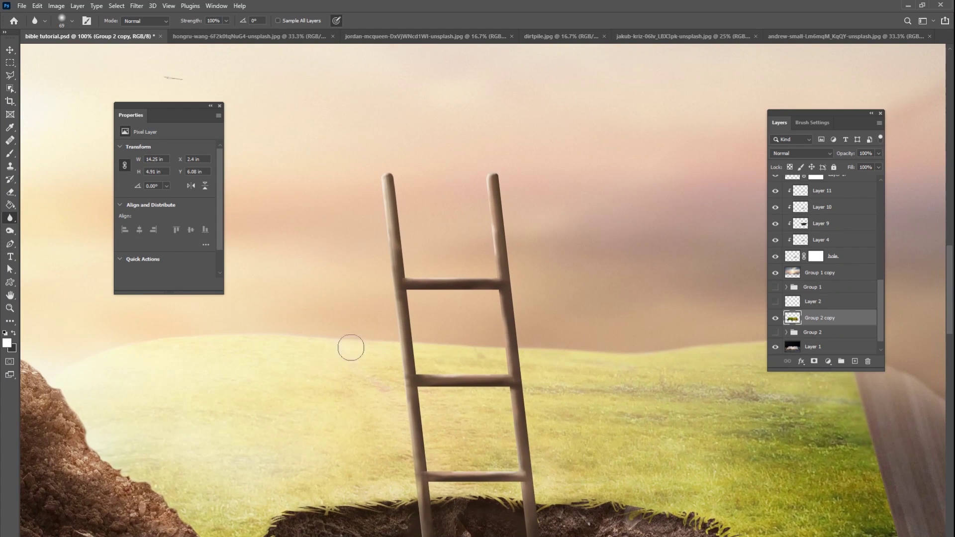
{"action": "mouse_move", "coordinate": [244, 367]}
{"action": "left_mouse_down"}
{"action": "mouse_move", "coordinate": [550, 367]}
{"action": "mouse_move", "coordinate": [539, 368]}
{"action": "left_mouse_up"}
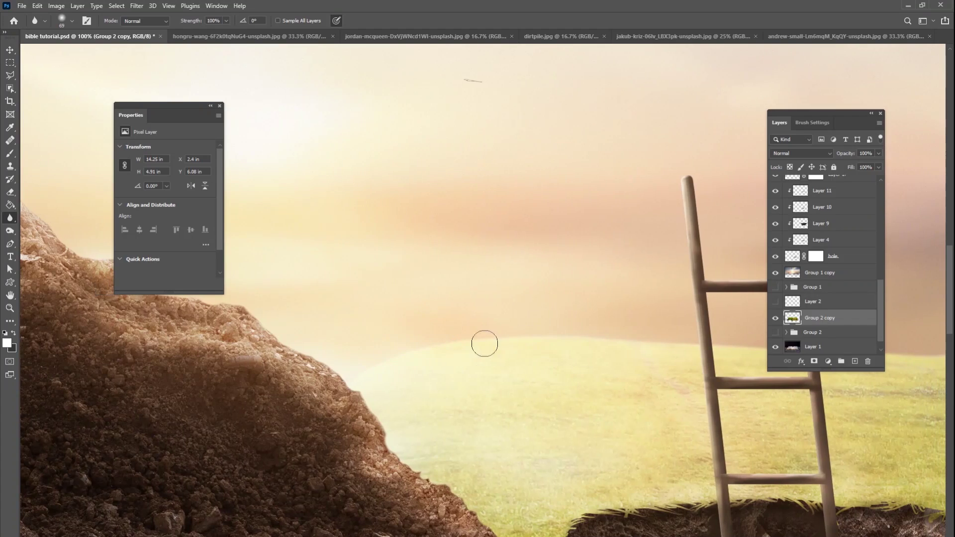
- Continue blurring the grass's far edge beside and behind the dirt pile on the merged layer
{"action": "left_click_drag", "start_coordinate": [300, 354], "coordinate": [627, 381]}
{"action": "left_click_drag", "start_coordinate": [243, 361], "coordinate": [499, 352]}
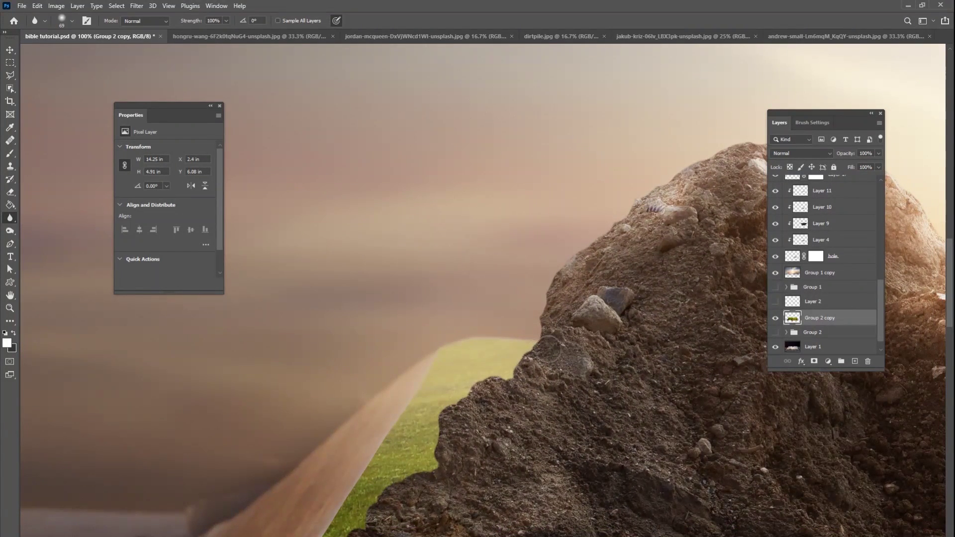
{"action": "mouse_move", "coordinate": [431, 391]}
{"action": "left_mouse_down"}
{"action": "mouse_move", "coordinate": [435, 347]}
{"action": "mouse_move", "coordinate": [463, 293]}
{"action": "left_mouse_up"}
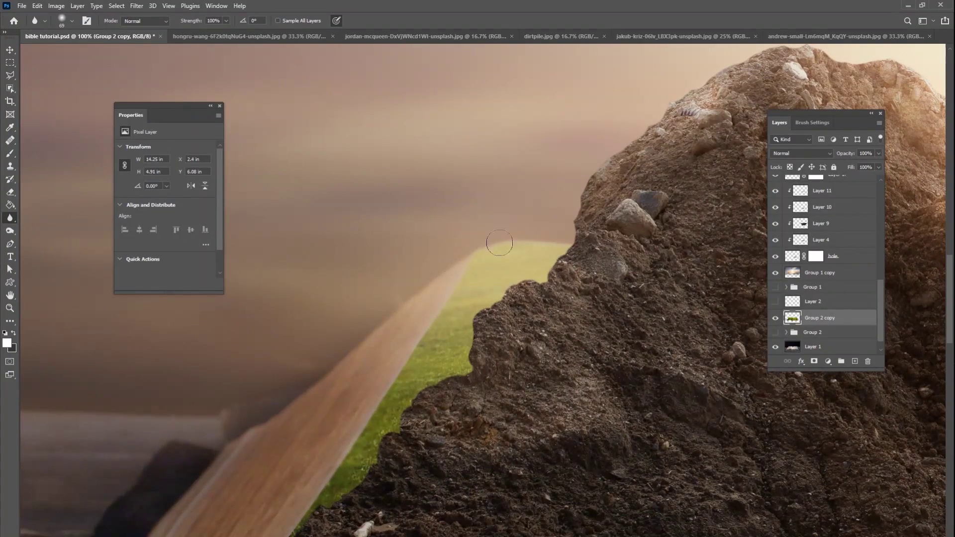
{"action": "left_click_drag", "start_coordinate": [736, 312], "coordinate": [425, 354]}
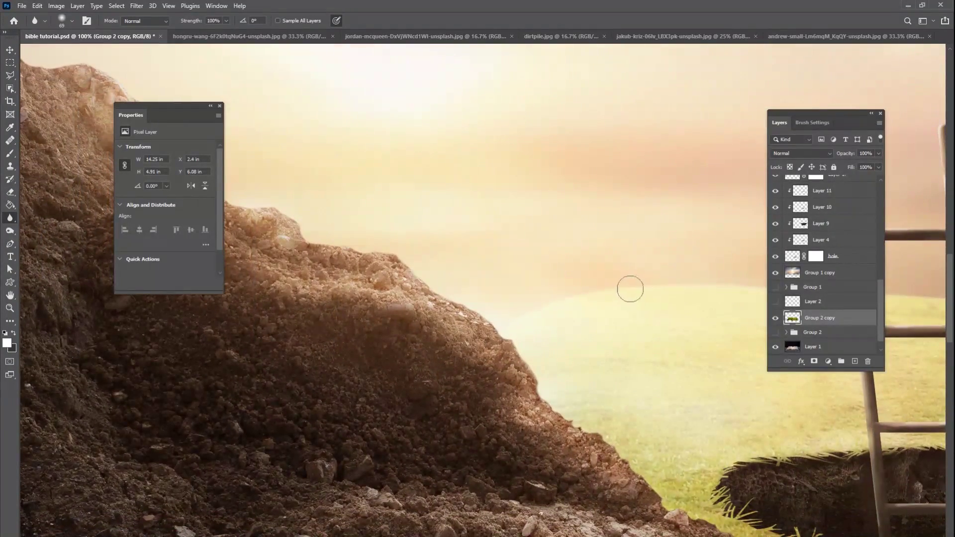
{"action": "mouse_move", "coordinate": [689, 319]}
{"action": "left_mouse_down"}
{"action": "mouse_move", "coordinate": [350, 354]}
{"action": "mouse_move", "coordinate": [281, 347]}
{"action": "left_mouse_up"}
{"action": "left_click_drag", "start_coordinate": [525, 351], "coordinate": [366, 336]}
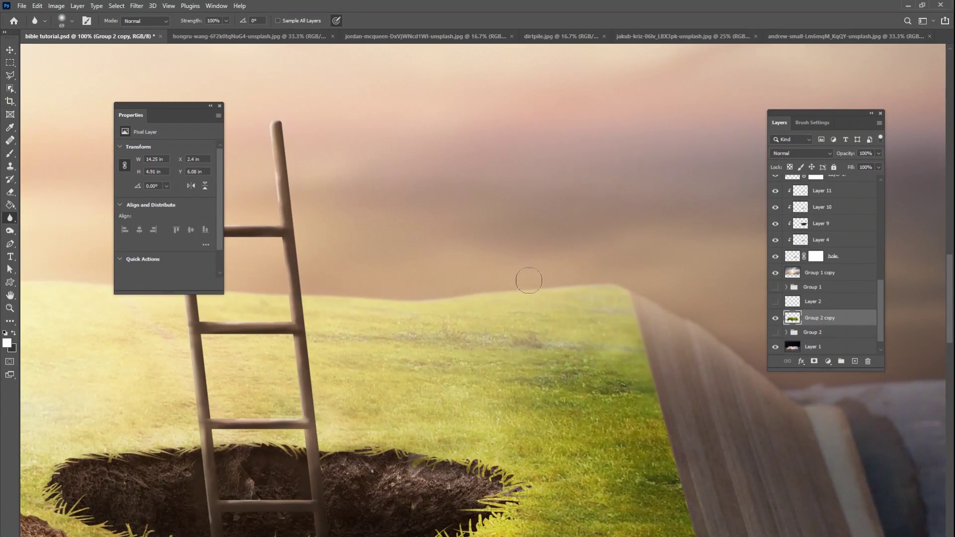
{"action": "key", "text": "ctrl+0"}
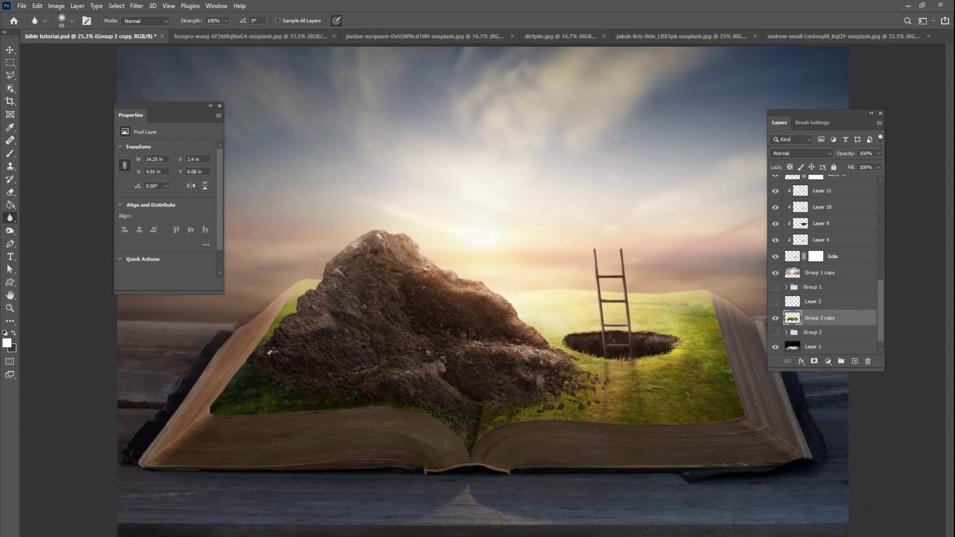
- Compare the book page with and without the merged grass layer, checking closely around the dirt pile's base
{"action": "left_click", "coordinate": [775, 318]}
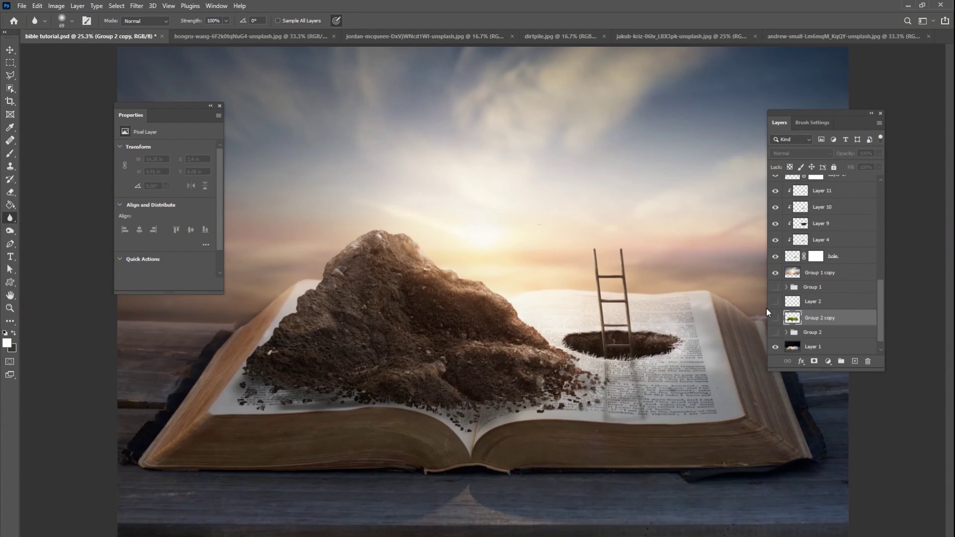
{"action": "key", "text": "ctrl+plus"}
{"action": "key", "text": "ctrl+plus"}
{"action": "key", "text": "ctrl+plus"}
{"action": "left_click_drag", "start_coordinate": [587, 447], "coordinate": [548, 258]}
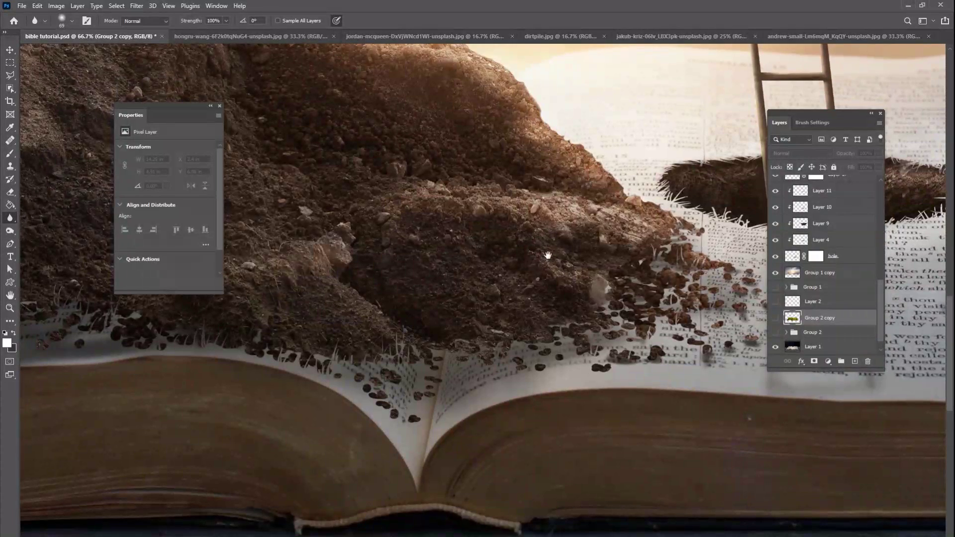
{"action": "left_click", "coordinate": [775, 318]}
{"action": "key", "text": "ctrl+0"}
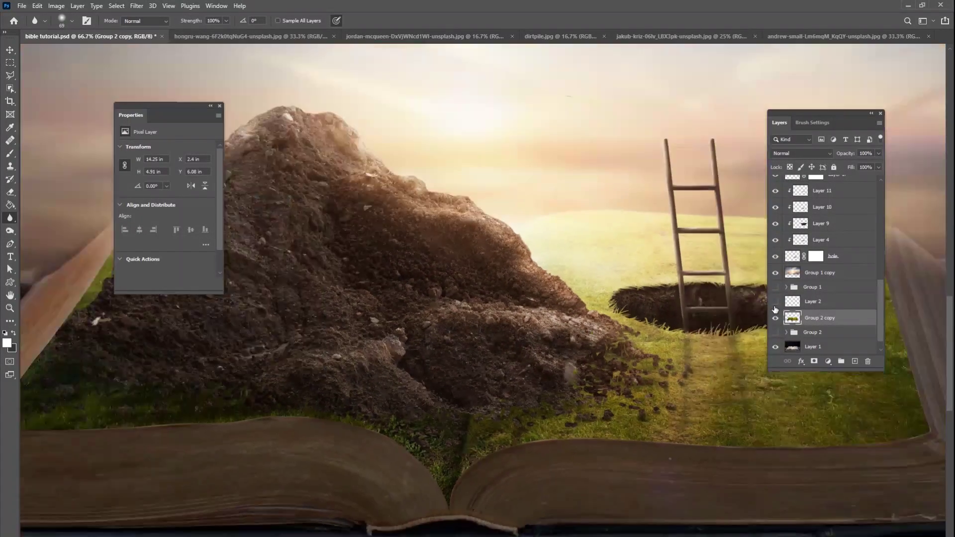
- Blur the grass at the far page corner beyond the ladder with a 180 px soft brush
{"action": "right_click", "coordinate": [650, 305]}
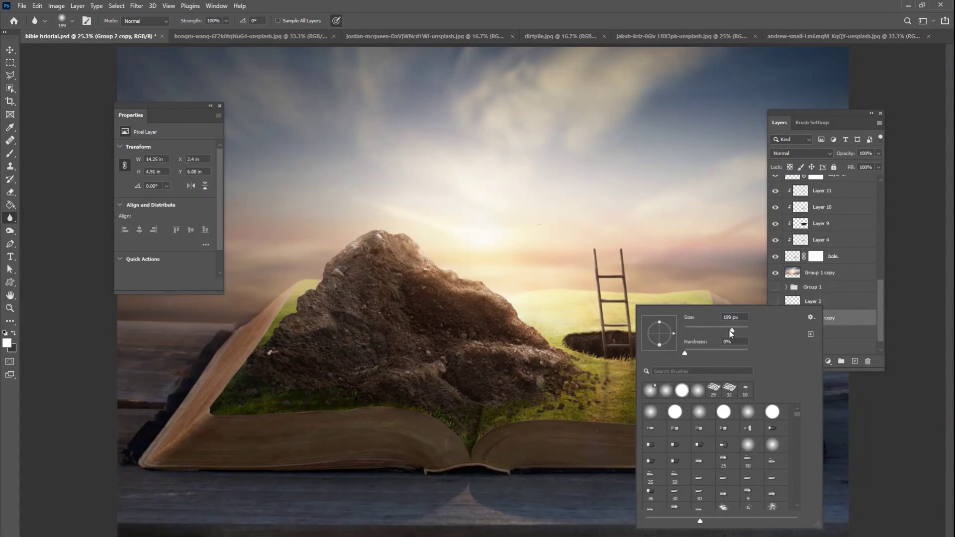
{"action": "left_click_drag", "start_coordinate": [730, 332], "coordinate": [729, 332]}
{"action": "left_click_drag", "start_coordinate": [694, 293], "coordinate": [706, 289]}
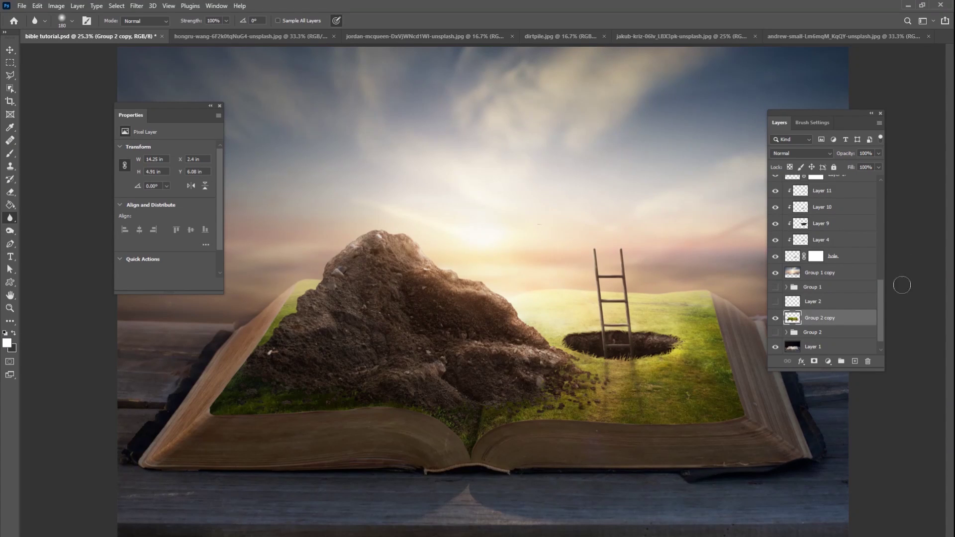
- Select Layer 24 and compare the image with and without its overlay highlights
{"action": "scroll", "coordinate": [846, 274], "scroll_direction": "up", "scroll_amount": 10}
{"action": "left_click", "coordinate": [816, 183]}
{"action": "left_click", "coordinate": [777, 184]}
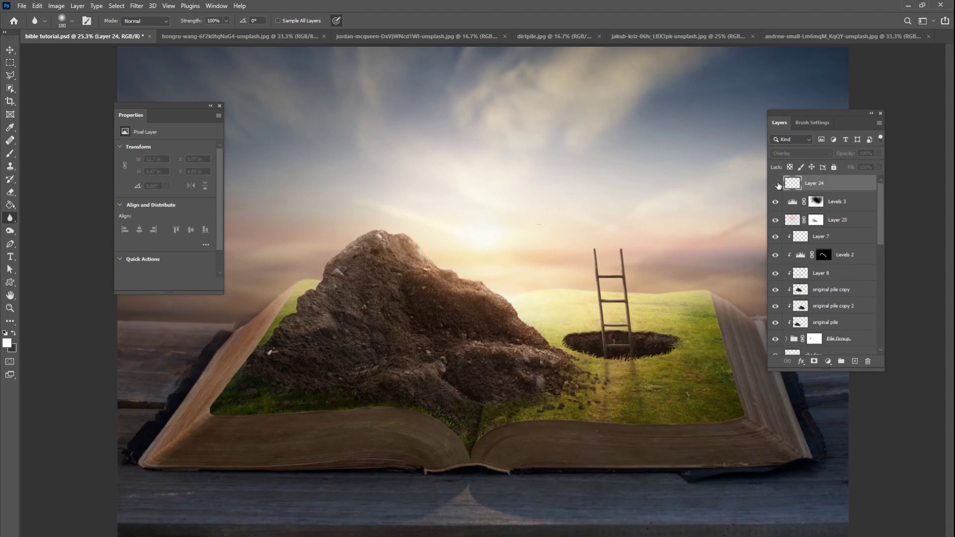
{"action": "left_click", "coordinate": [777, 184]}
- Add a Selective Color adjustment above Layer 24 and set Cyan to +18% for the Greens
{"action": "left_click", "coordinate": [828, 361]}
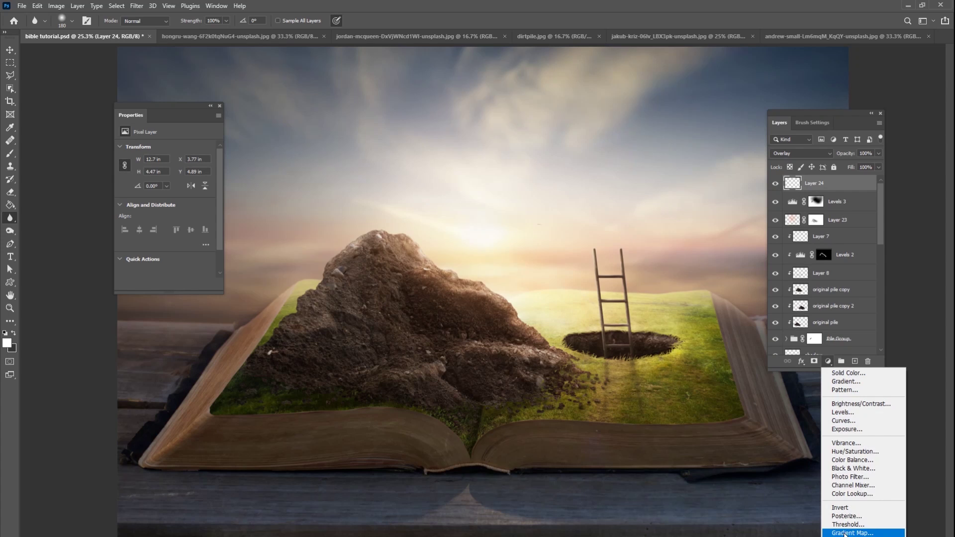
{"action": "left_click", "coordinate": [846, 536]}
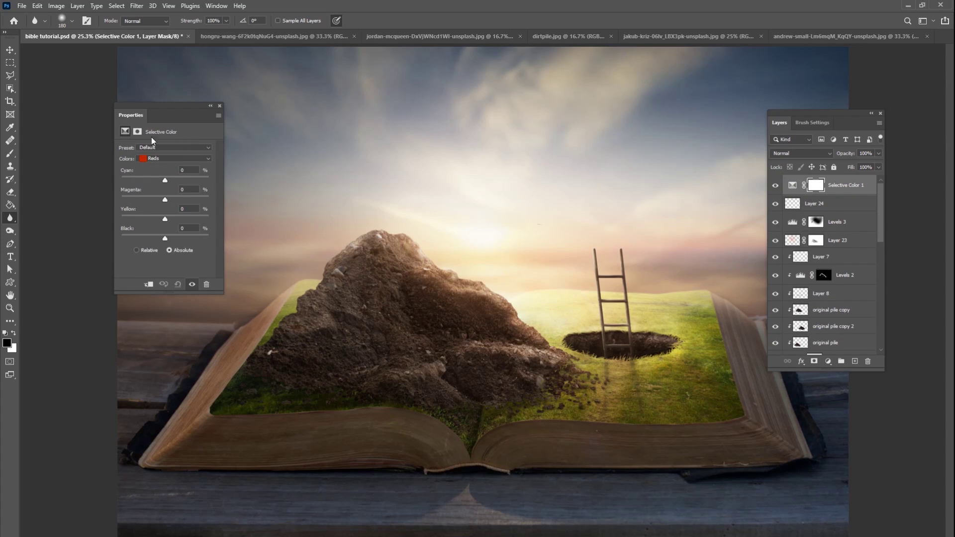
{"action": "left_click", "coordinate": [174, 158]}
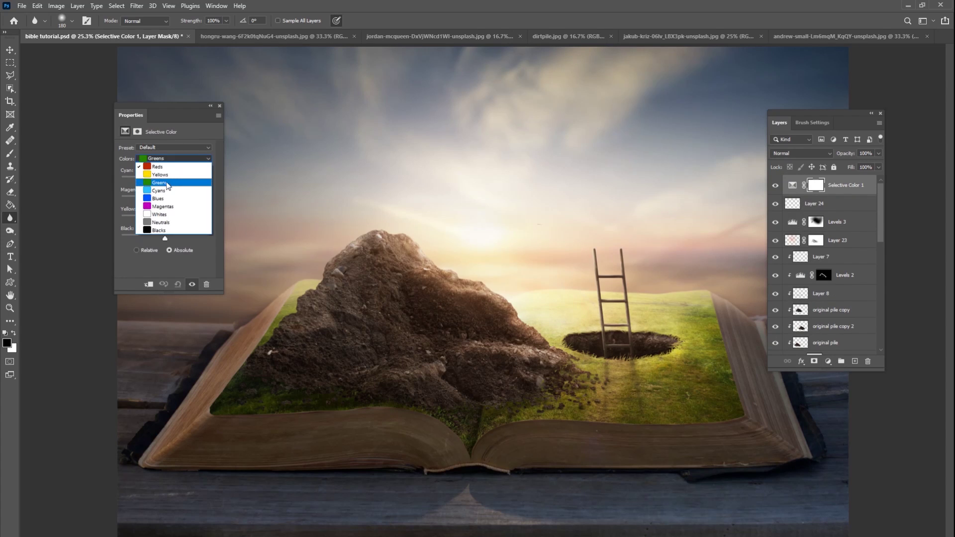
{"action": "left_click", "coordinate": [174, 178]}
{"action": "left_click_drag", "start_coordinate": [146, 180], "coordinate": [198, 179]}
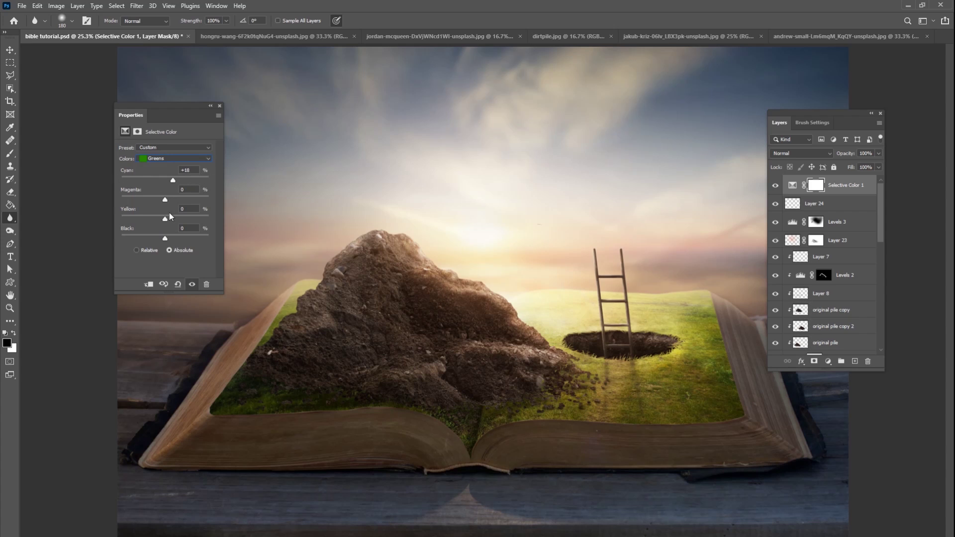
- For the Yellows in the Selective Color adjustment, set Cyan to -18%, Magenta to -15% and Yellow to +27%
{"action": "left_click", "coordinate": [174, 158]}
{"action": "left_click", "coordinate": [172, 168]}
{"action": "left_click_drag", "start_coordinate": [165, 180], "coordinate": [158, 201]}
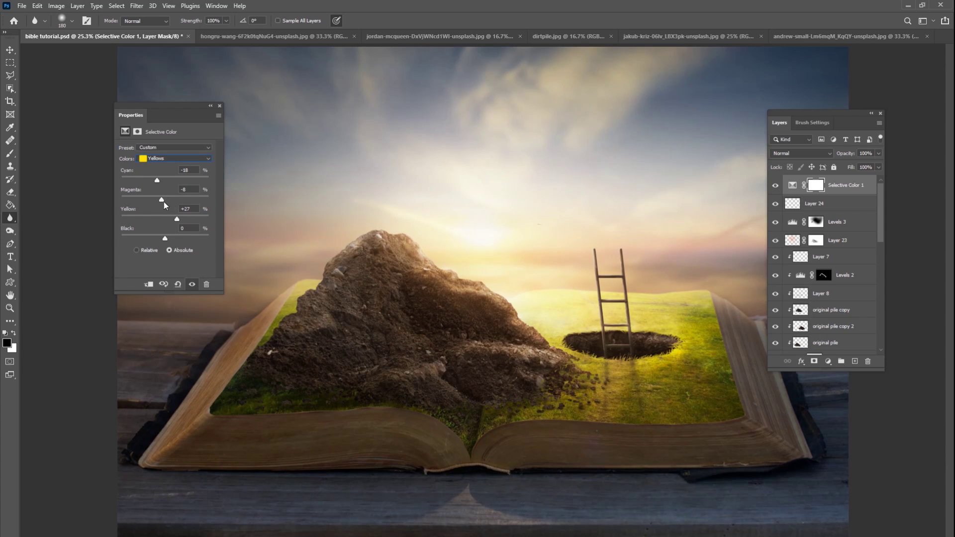
{"action": "left_click_drag", "start_coordinate": [165, 205], "coordinate": [152, 201]}
- For the Neutrals in the Selective Color adjustment, set Cyan to -1%, Magenta to -1% and Yellow to -3%
{"action": "left_click", "coordinate": [174, 159]}
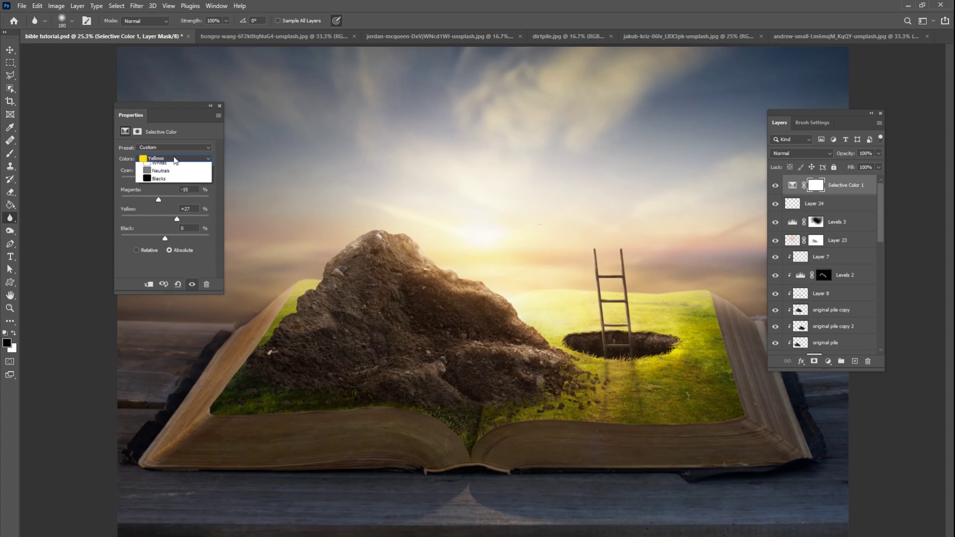
{"action": "left_click", "coordinate": [159, 223]}
{"action": "mouse_move", "coordinate": [161, 180]}
{"action": "left_mouse_down"}
{"action": "mouse_move", "coordinate": [153, 182]}
{"action": "mouse_move", "coordinate": [170, 182]}
{"action": "mouse_move", "coordinate": [162, 198]}
{"action": "left_mouse_up"}
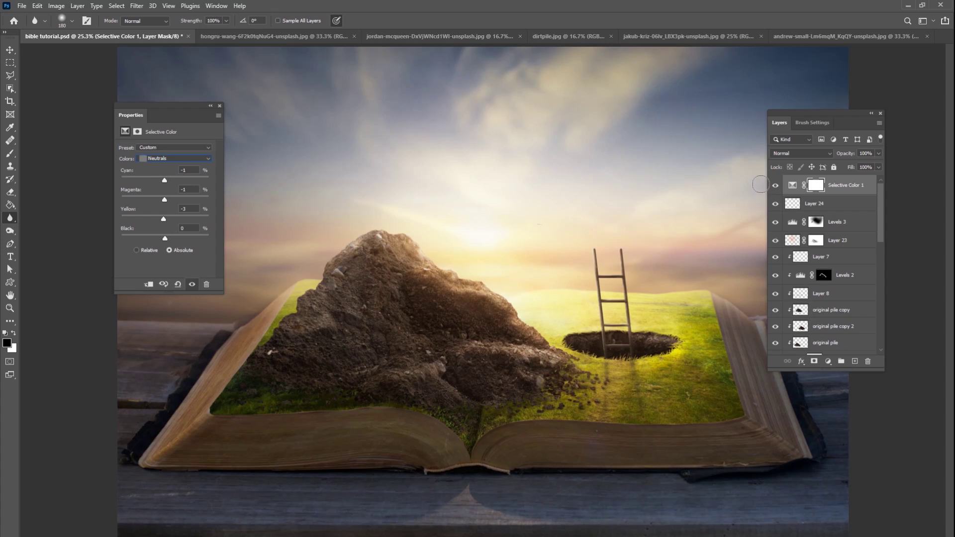
- Compare the image with and without Selective Color 1 and Layer 24
{"action": "left_click", "coordinate": [776, 185]}
{"action": "left_click", "coordinate": [776, 186]}
{"action": "left_click", "coordinate": [776, 204]}
{"action": "left_click", "coordinate": [777, 204]}
- Add a second Selective Color adjustment, tweak its Blacks, and set Neutrals to Cyan +9%, Magenta -9% and Yellow -17%
{"action": "left_click", "coordinate": [829, 361]}
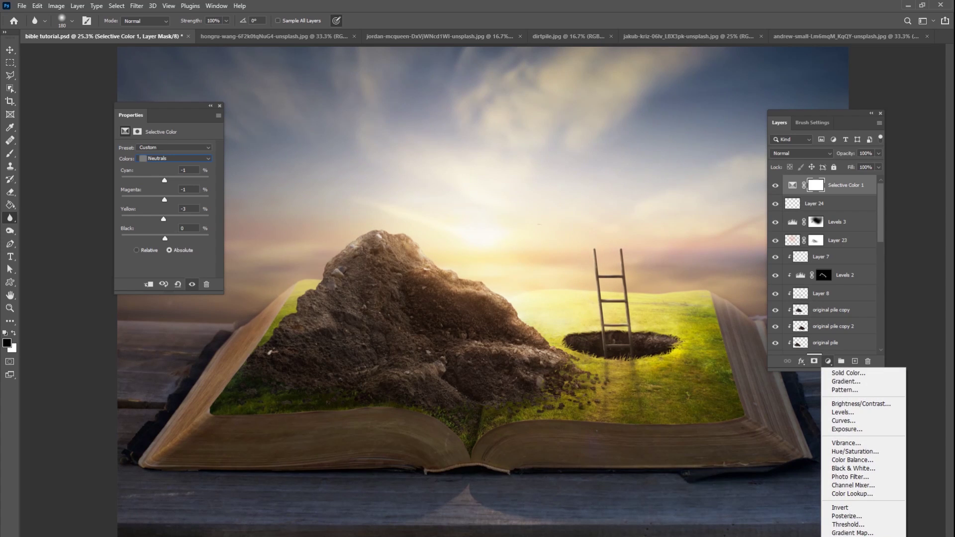
{"action": "left_click", "coordinate": [852, 536]}
{"action": "left_click", "coordinate": [160, 159]}
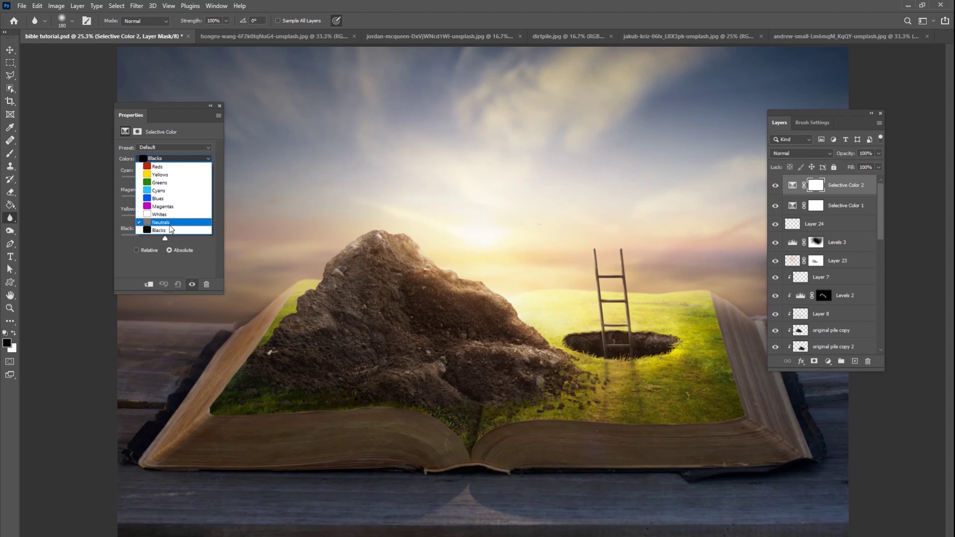
{"action": "left_click", "coordinate": [172, 230]}
{"action": "left_click", "coordinate": [169, 158]}
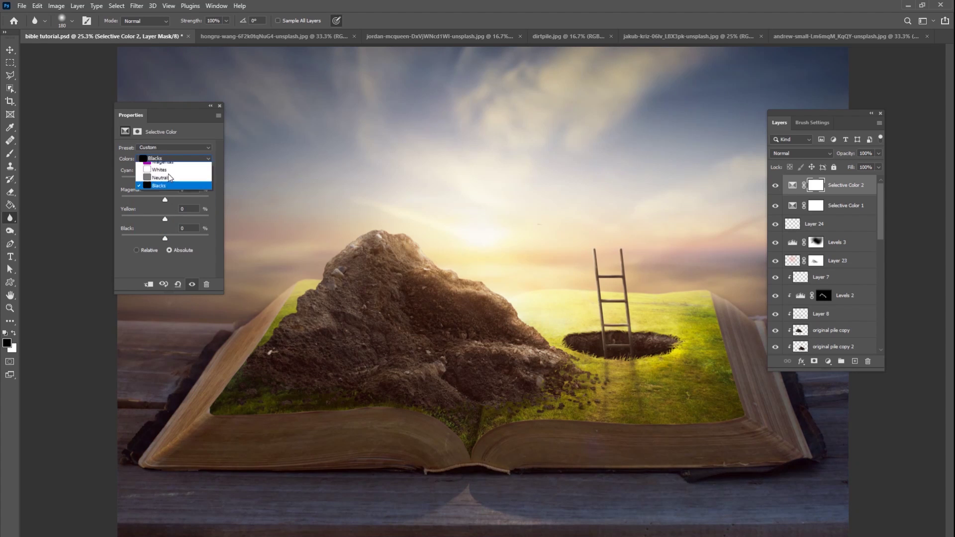
{"action": "left_click", "coordinate": [164, 222]}
{"action": "left_click_drag", "start_coordinate": [162, 177], "coordinate": [169, 179]}
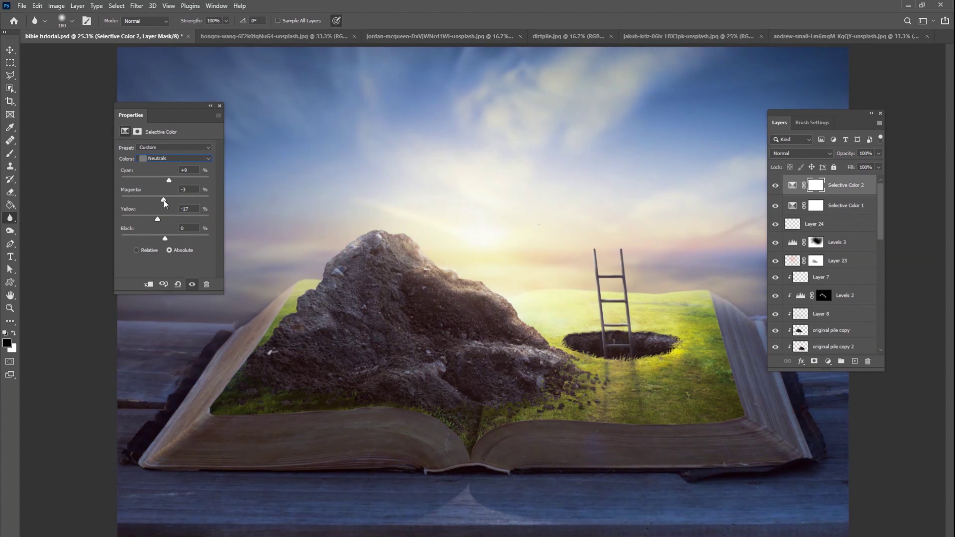
{"action": "left_click_drag", "start_coordinate": [163, 200], "coordinate": [160, 200]}
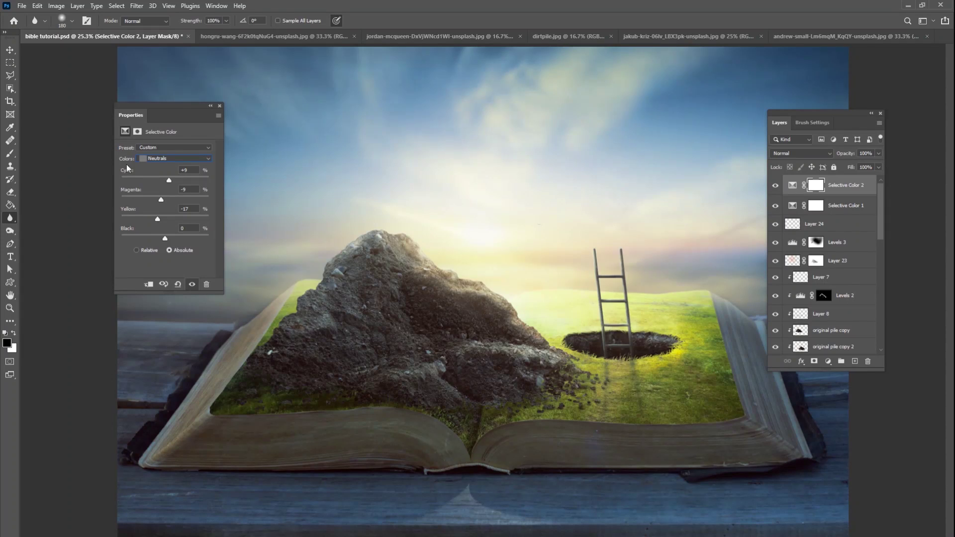
- Mask Selective Color 2 off the book and dirt pile with a soft 1811 px black brush, raising the flow to 26%
{"action": "left_click", "coordinate": [14, 152]}
{"action": "right_click", "coordinate": [347, 251]}
{"action": "left_click", "coordinate": [451, 275]}
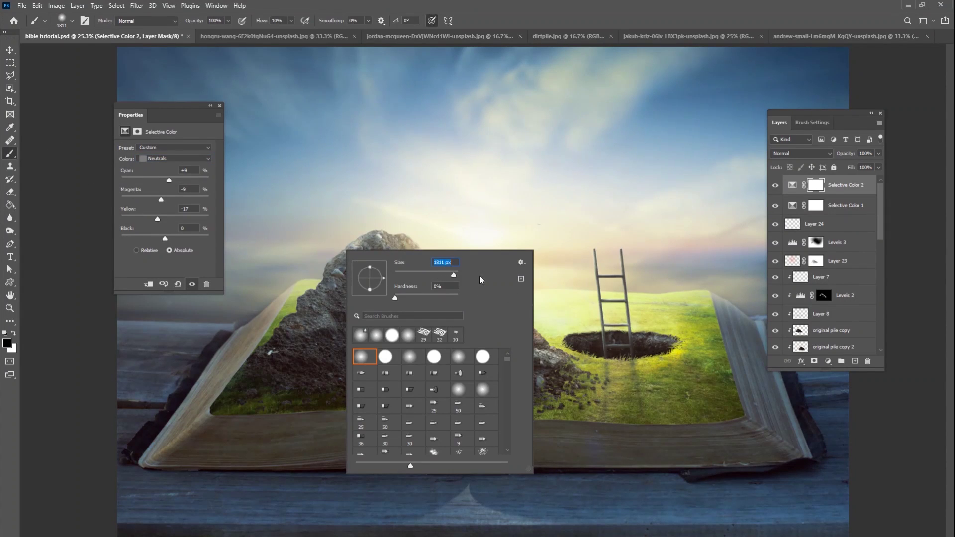
{"action": "left_click", "coordinate": [659, 355]}
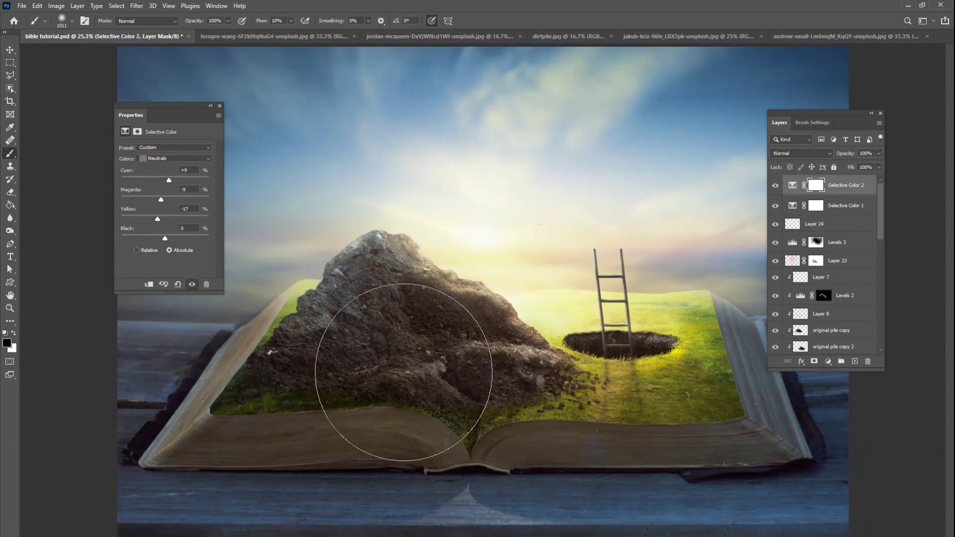
{"action": "left_click_drag", "start_coordinate": [391, 511], "coordinate": [680, 435]}
{"action": "left_click", "coordinate": [291, 21]}
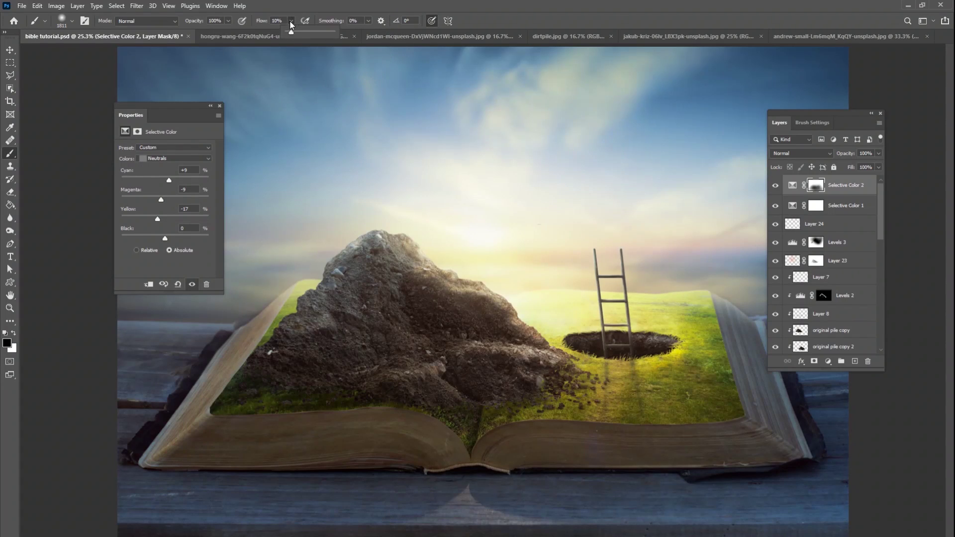
{"action": "left_click_drag", "start_coordinate": [290, 31], "coordinate": [298, 32]}
{"action": "mouse_move", "coordinate": [672, 405]}
{"action": "left_mouse_down"}
{"action": "mouse_move", "coordinate": [699, 454]}
{"action": "mouse_move", "coordinate": [496, 479]}
{"action": "left_mouse_up"}
{"action": "mouse_move", "coordinate": [620, 420]}
{"action": "left_mouse_down"}
{"action": "mouse_move", "coordinate": [450, 422]}
{"action": "mouse_move", "coordinate": [402, 434]}
{"action": "left_mouse_up"}
- Compare the image with and without Selective Color 2, leave it hidden and delete its layer mask
{"action": "left_click", "coordinate": [775, 187]}
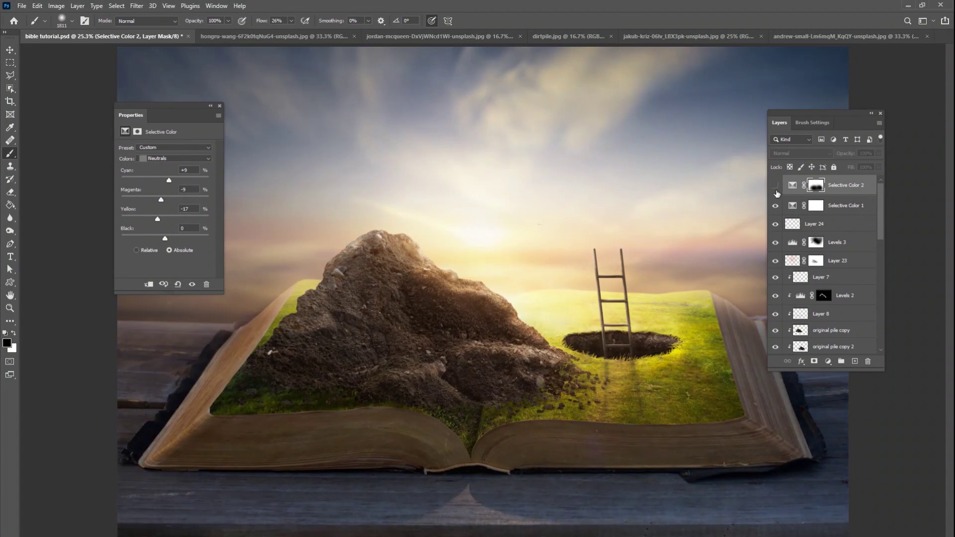
{"action": "left_click", "coordinate": [775, 188]}
{"action": "left_click", "coordinate": [775, 188]}
{"action": "key", "text": "Delete"}
- Add a Gradient Map adjustment above Selective Color 2 and choose the muted purple-to-tan gradient preset
{"action": "left_click", "coordinate": [828, 361]}
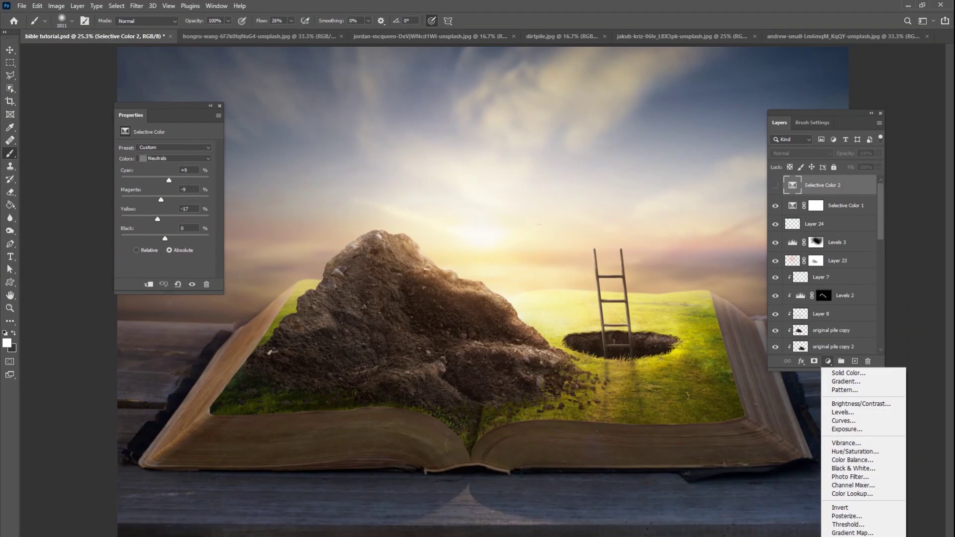
{"action": "left_click", "coordinate": [846, 533]}
{"action": "left_click", "coordinate": [209, 151]}
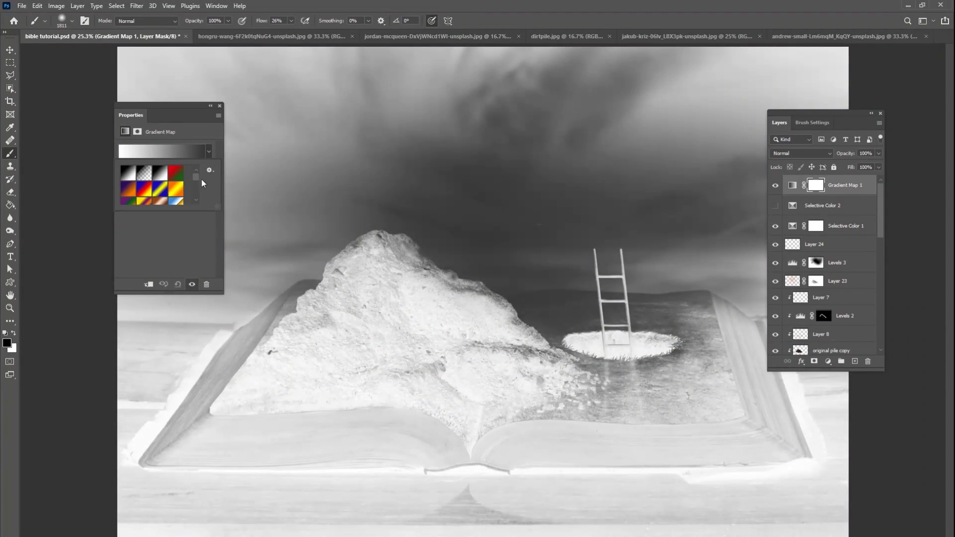
{"action": "scroll", "coordinate": [196, 187], "scroll_direction": "down", "scroll_amount": 1}
{"action": "left_click", "coordinate": [128, 186]}
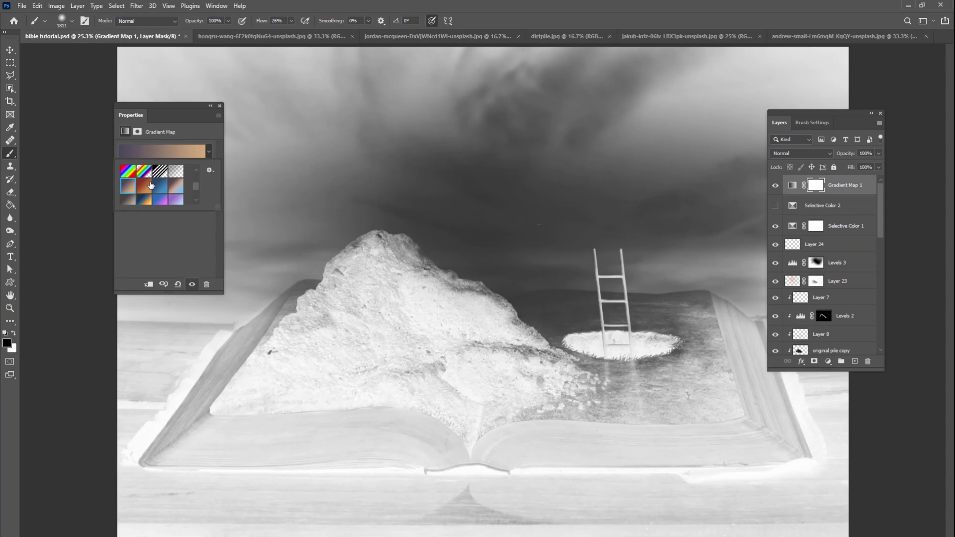
- Set Gradient Map 1 to Overlay blending and lower its opacity to 30%
{"action": "left_click", "coordinate": [801, 153]}
{"action": "left_click", "coordinate": [791, 266]}
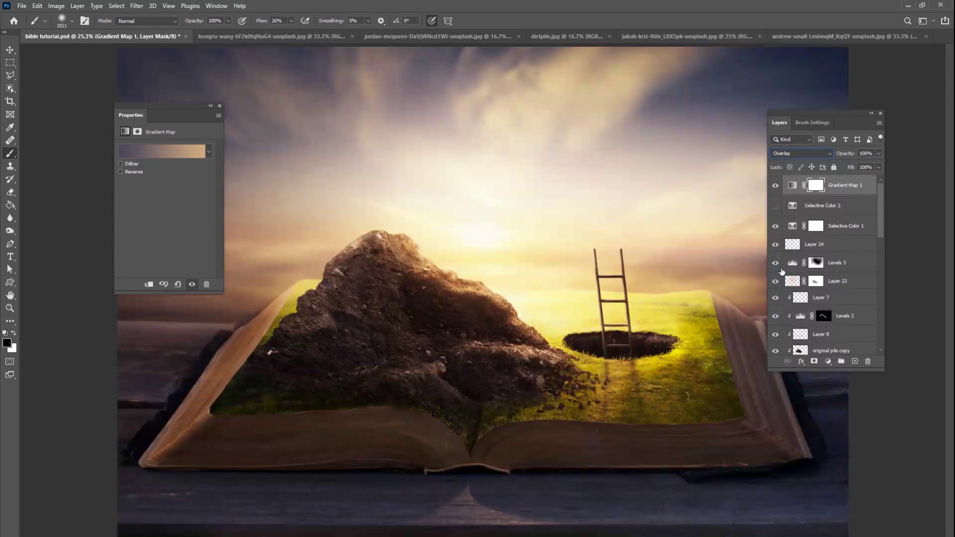
{"action": "left_click", "coordinate": [775, 185]}
{"action": "left_click", "coordinate": [775, 185]}
{"action": "left_click_drag", "start_coordinate": [879, 154], "coordinate": [841, 169]}
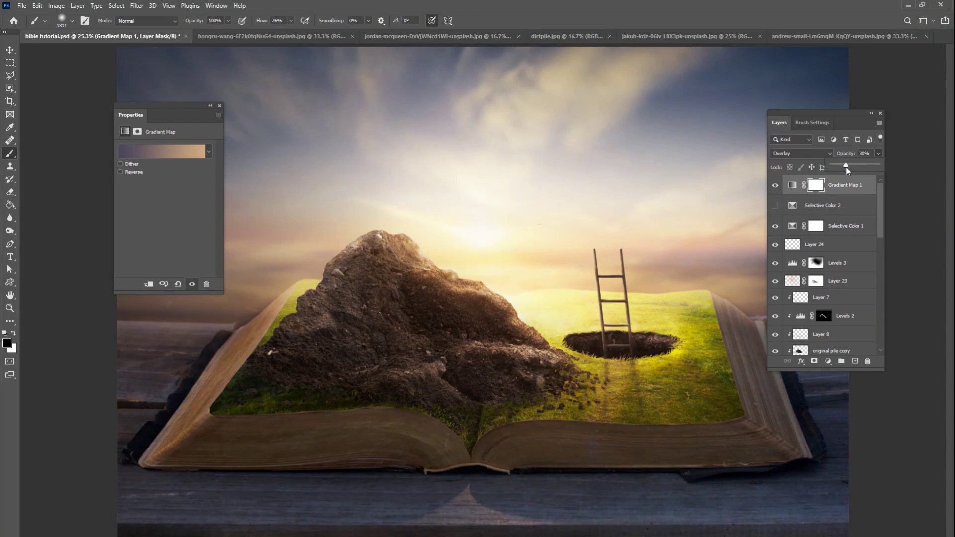
{"action": "left_click", "coordinate": [786, 186]}
- Check the image with Selective Color 2 toggled and delete that adjustment layer
{"action": "left_click", "coordinate": [776, 205]}
{"action": "left_click", "coordinate": [775, 206]}
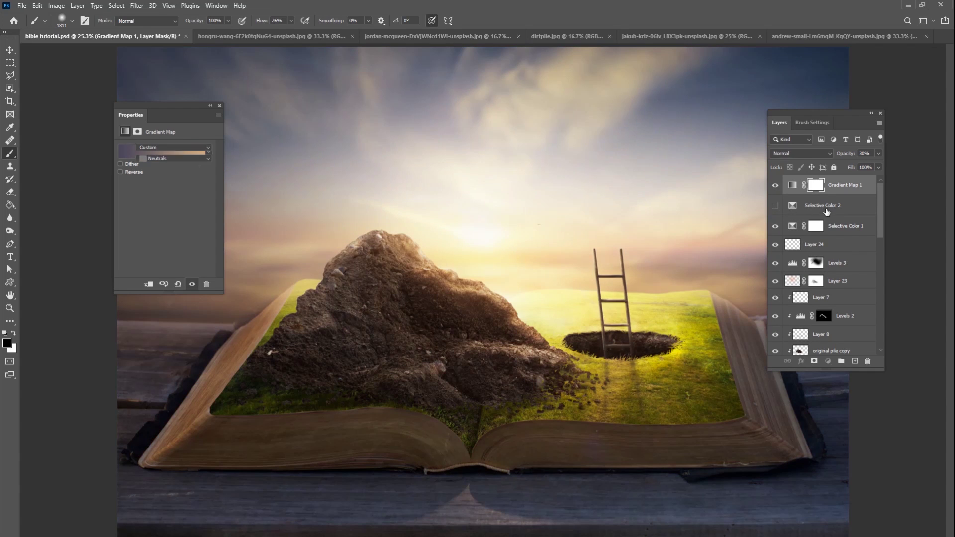
{"action": "left_click", "coordinate": [814, 209]}
{"action": "key", "text": "Delete"}
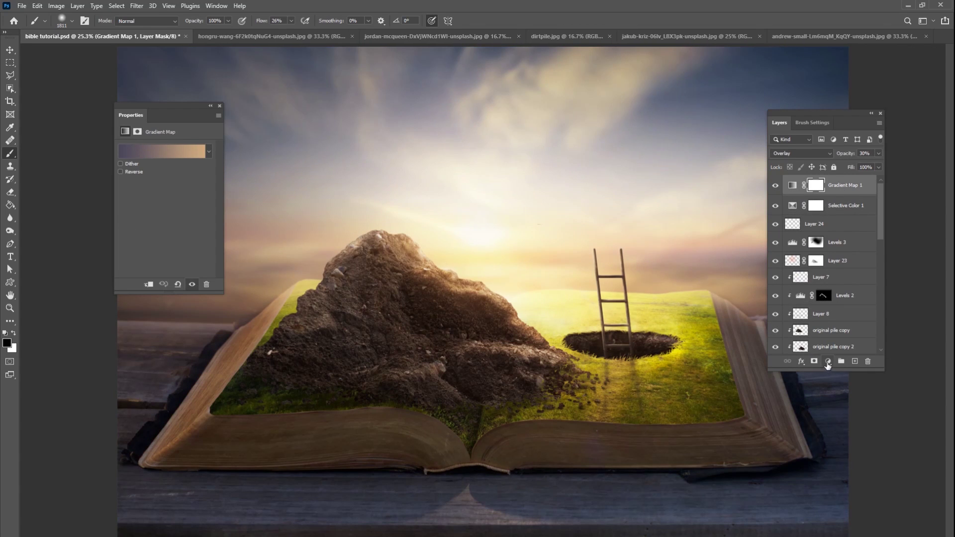
- Try a Color Balance adjustment with Midtones at Cyan-Red -11, Magenta-Green -4 and Yellow-Blue +2, and delete the layer
{"action": "left_click", "coordinate": [828, 361]}
{"action": "left_click", "coordinate": [852, 459]}
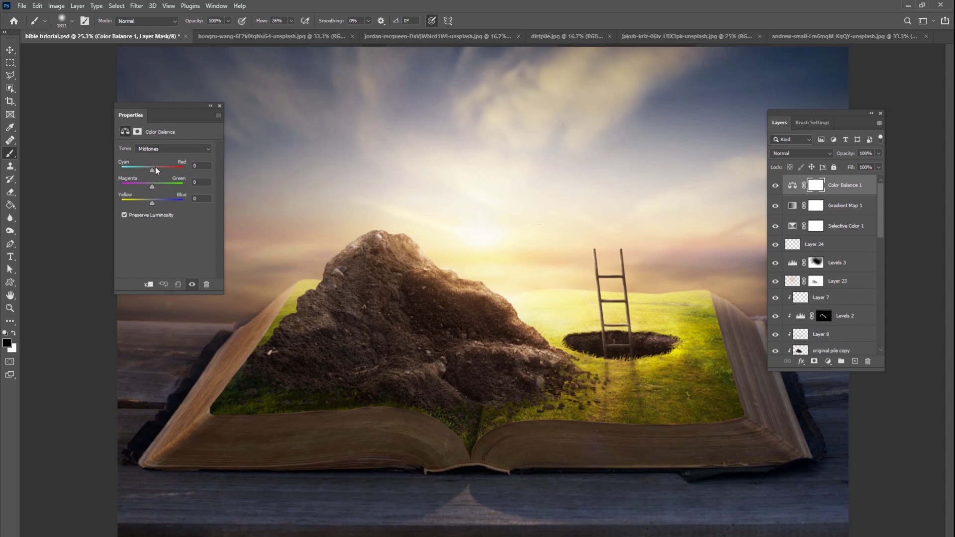
{"action": "left_click_drag", "start_coordinate": [155, 167], "coordinate": [147, 202]}
{"action": "left_click", "coordinate": [775, 185]}
{"action": "left_click", "coordinate": [776, 185]}
{"action": "key", "text": "Delete"}
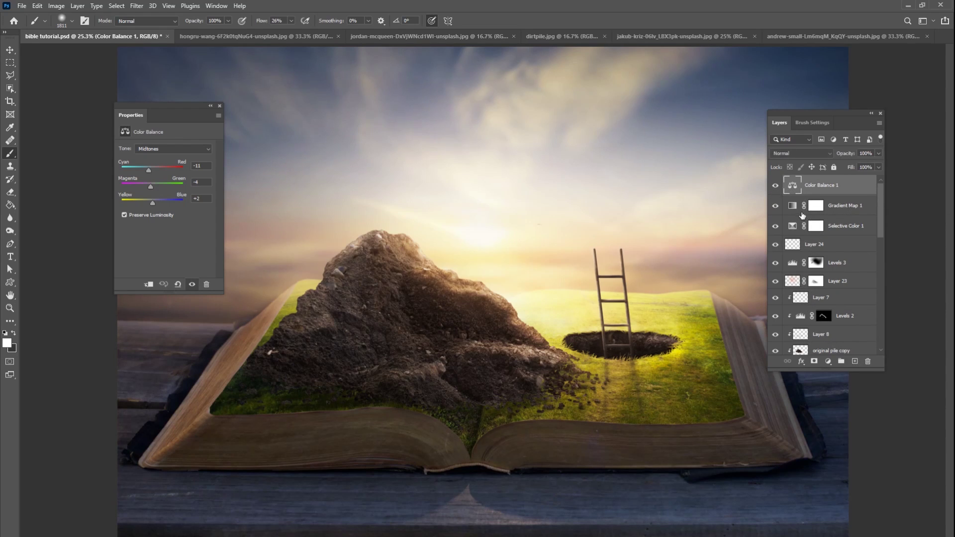
{"action": "left_click", "coordinate": [829, 362]}
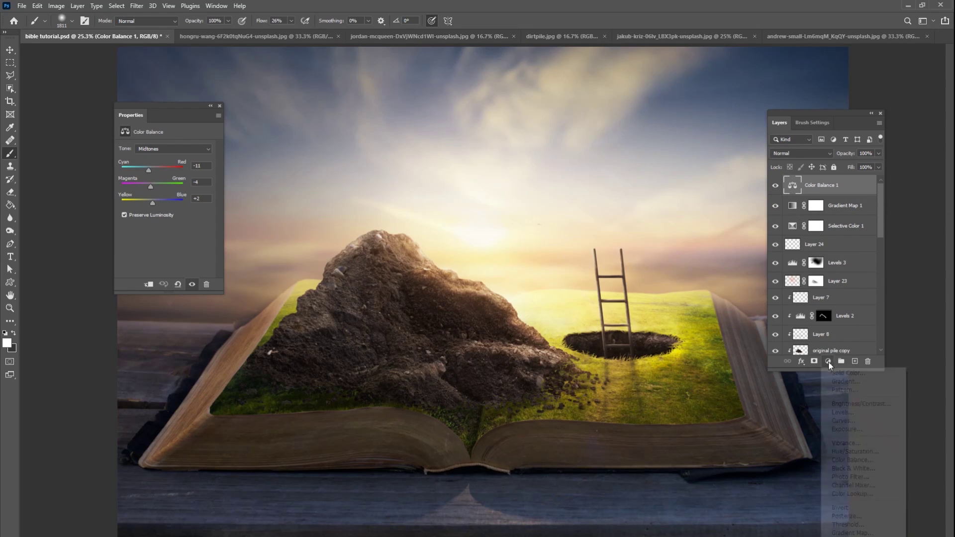
{"action": "left_click", "coordinate": [821, 190]}
{"action": "key", "text": "Delete"}
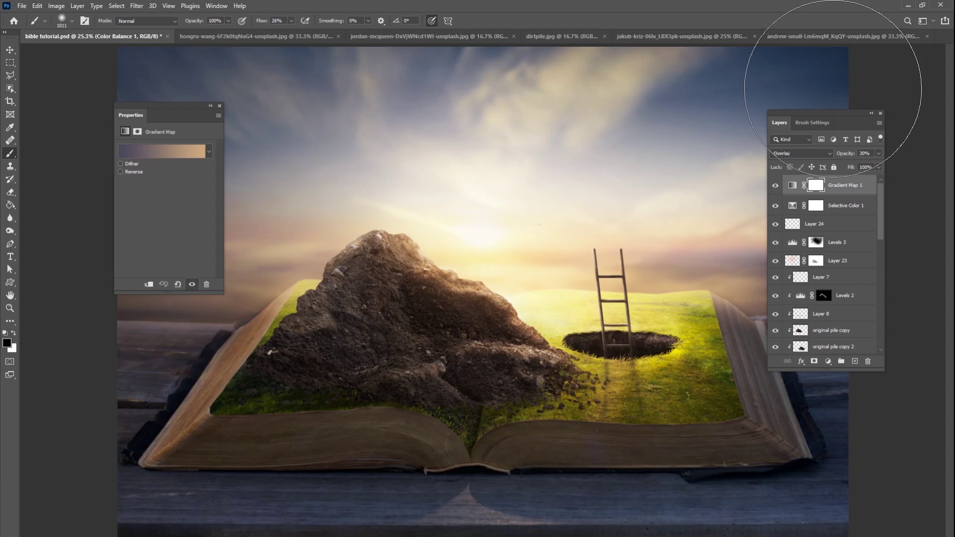
- Add a Photo Filter adjustment above Gradient Map 1 using Warming Filter (85) at 55% density
{"action": "left_click", "coordinate": [828, 362]}
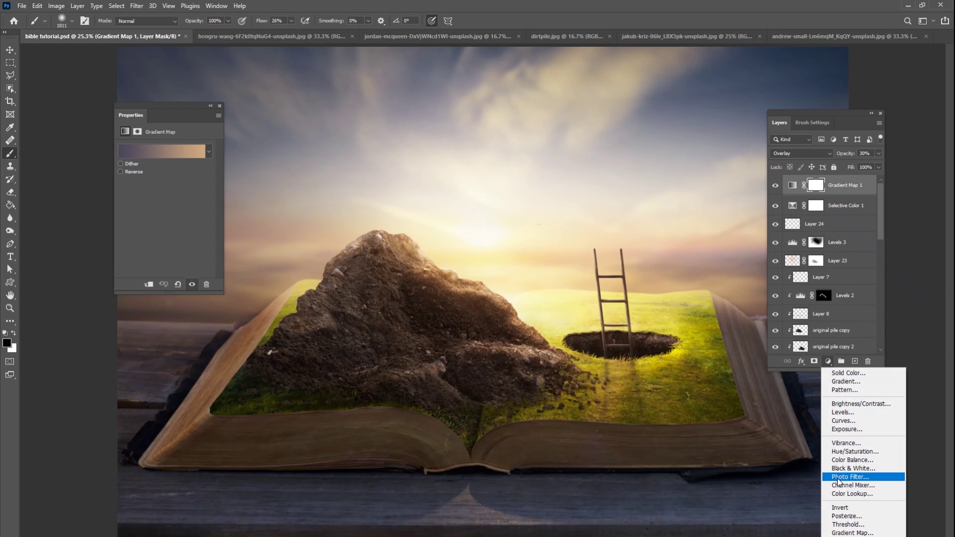
{"action": "left_click", "coordinate": [841, 474]}
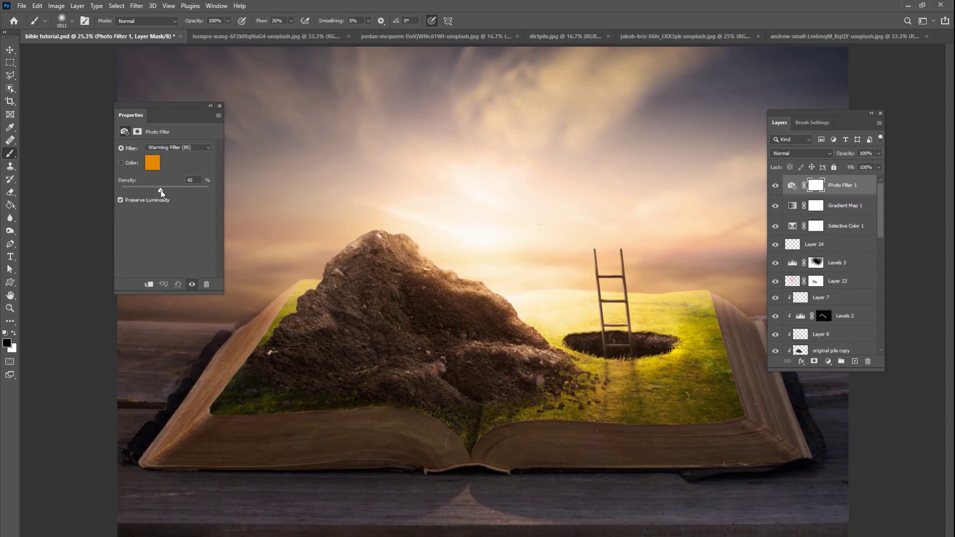
{"action": "left_click_drag", "start_coordinate": [160, 190], "coordinate": [169, 191]}
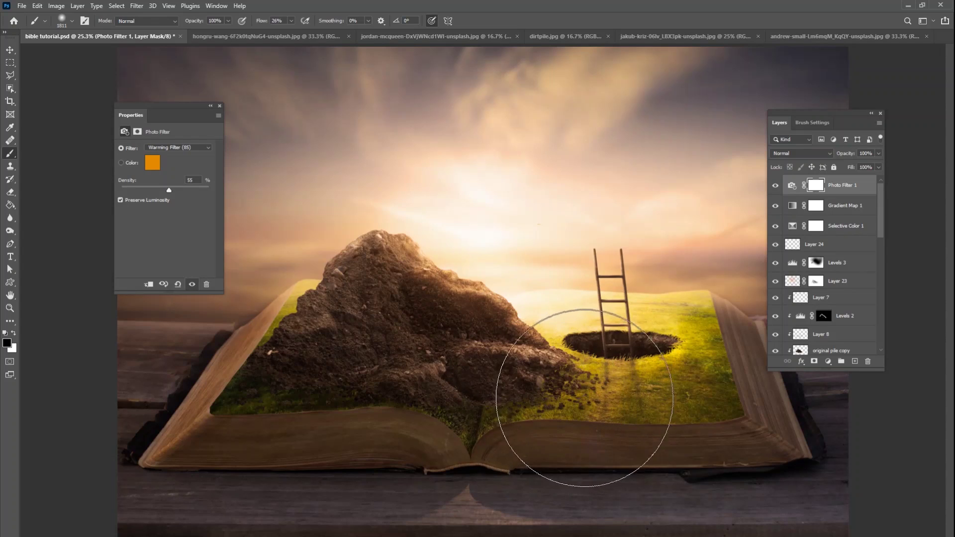
- Mask Photo Filter 1 off the wooden table, book and parts of the sky with the soft 1811 px black brush
{"action": "mouse_move", "coordinate": [584, 398]}
{"action": "left_mouse_down"}
{"action": "mouse_move", "coordinate": [669, 464]}
{"action": "mouse_move", "coordinate": [529, 511]}
{"action": "mouse_move", "coordinate": [189, 486]}
{"action": "mouse_move", "coordinate": [381, 489]}
{"action": "mouse_move", "coordinate": [210, 478]}
{"action": "mouse_move", "coordinate": [175, 382]}
{"action": "mouse_move", "coordinate": [375, 524]}
{"action": "mouse_move", "coordinate": [755, 502]}
{"action": "mouse_move", "coordinate": [743, 498]}
{"action": "mouse_move", "coordinate": [844, 392]}
{"action": "mouse_move", "coordinate": [663, 508]}
{"action": "mouse_move", "coordinate": [589, 478]}
{"action": "left_mouse_up"}
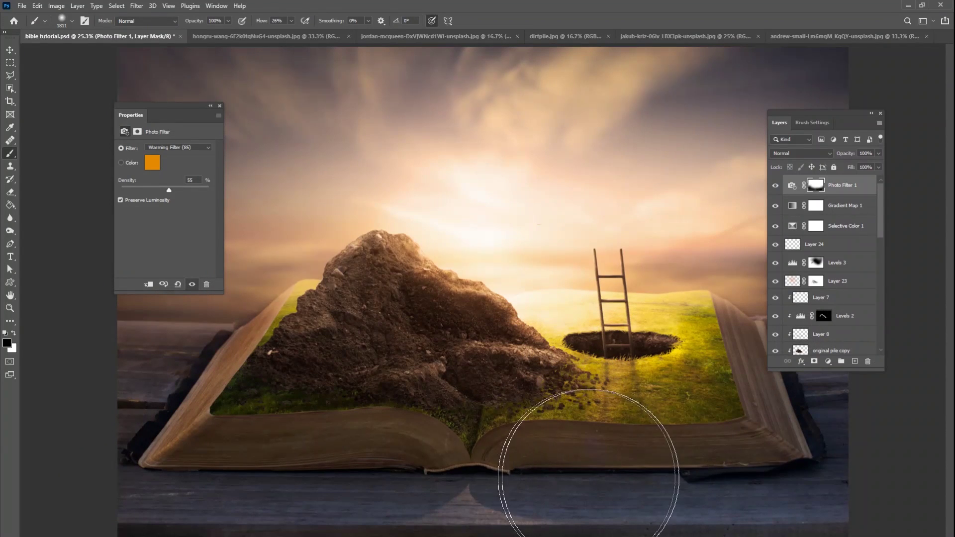
{"action": "key", "text": "ctrl+minus"}
{"action": "key", "text": "ctrl+minus"}
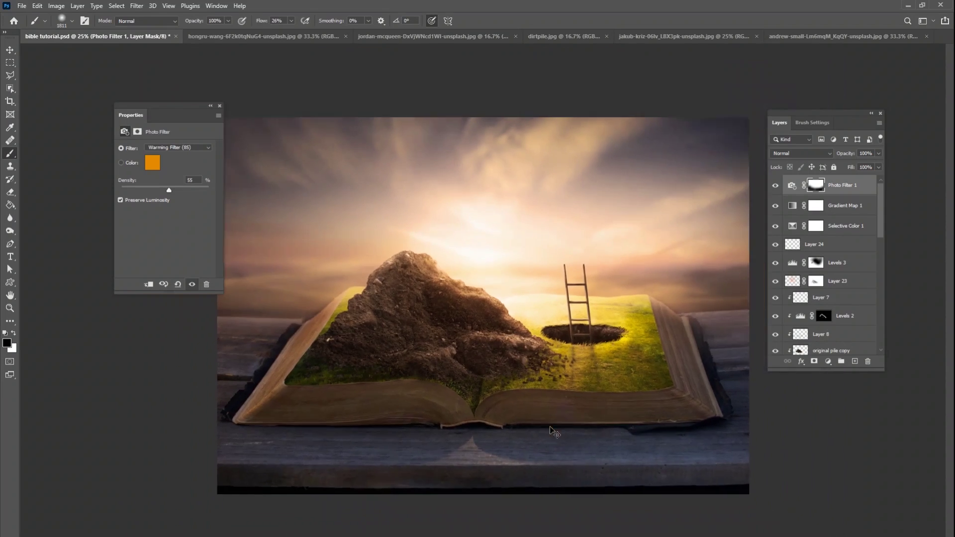
{"action": "key", "text": "ctrl+minus"}
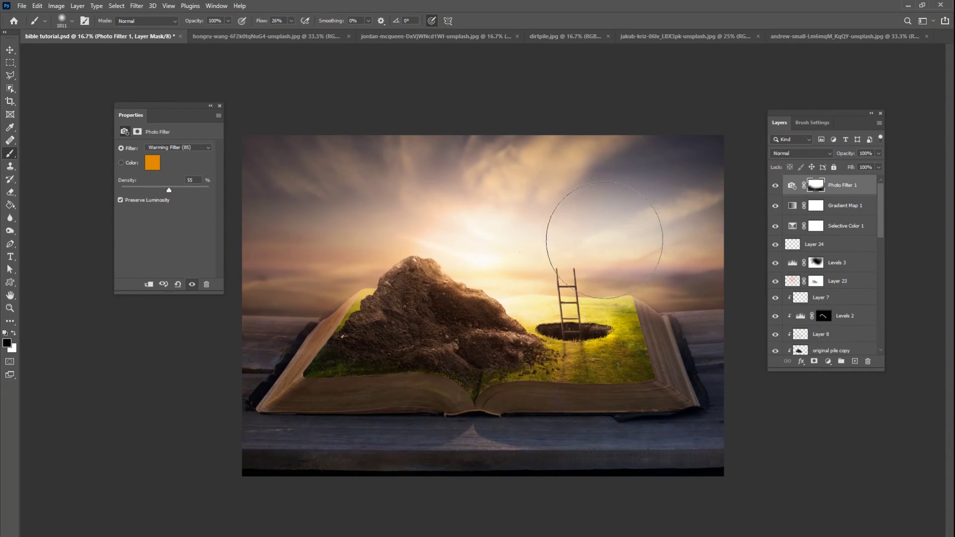
{"action": "mouse_move", "coordinate": [692, 224]}
{"action": "left_mouse_down"}
{"action": "mouse_move", "coordinate": [698, 165]}
{"action": "mouse_move", "coordinate": [631, 185]}
{"action": "left_mouse_up"}
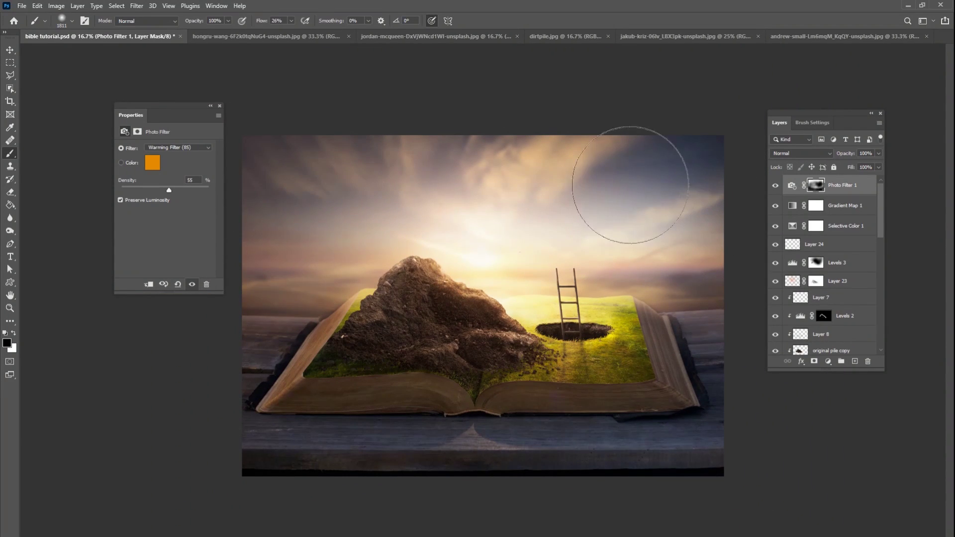
- Delete the layer mask of Photo Filter 1 and lower the layer's opacity to 20%
{"action": "left_click", "coordinate": [778, 185]}
{"action": "left_click", "coordinate": [776, 186]}
{"action": "left_click", "coordinate": [775, 188]}
{"action": "left_click", "coordinate": [775, 187]}
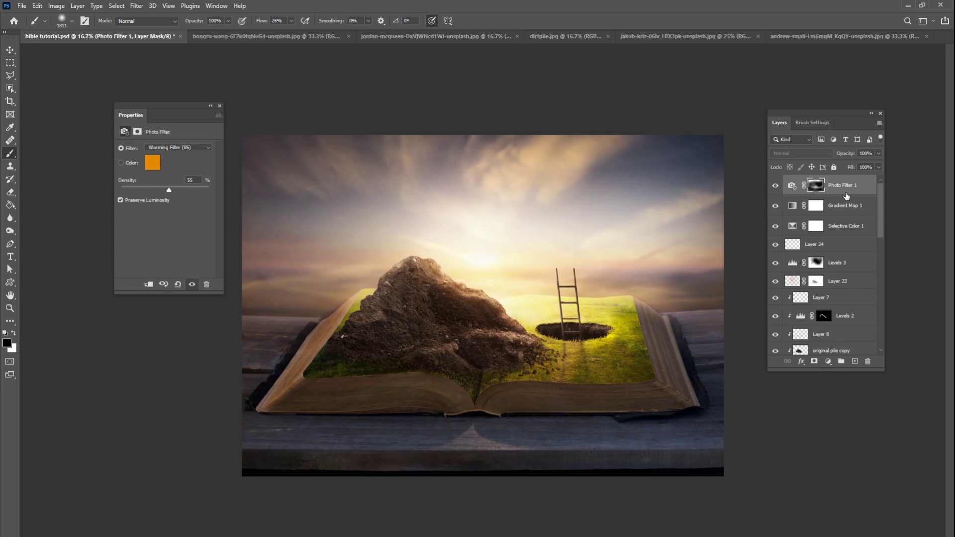
{"action": "key", "text": "Delete"}
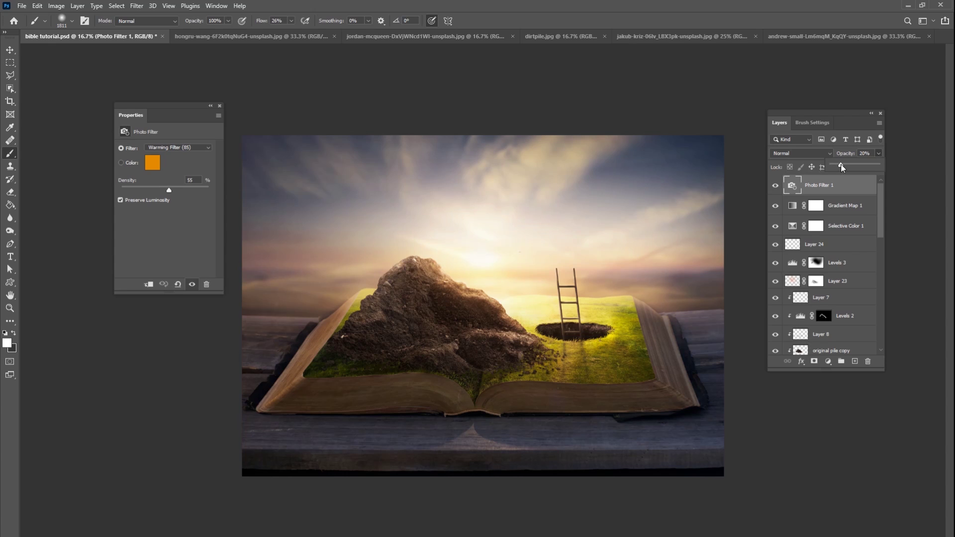
- Group Photo Filter 1, Gradient Map 1 and Selective Color 1, and compare the image with and without the group
{"action": "left_click", "coordinate": [853, 228], "text": "shift"}
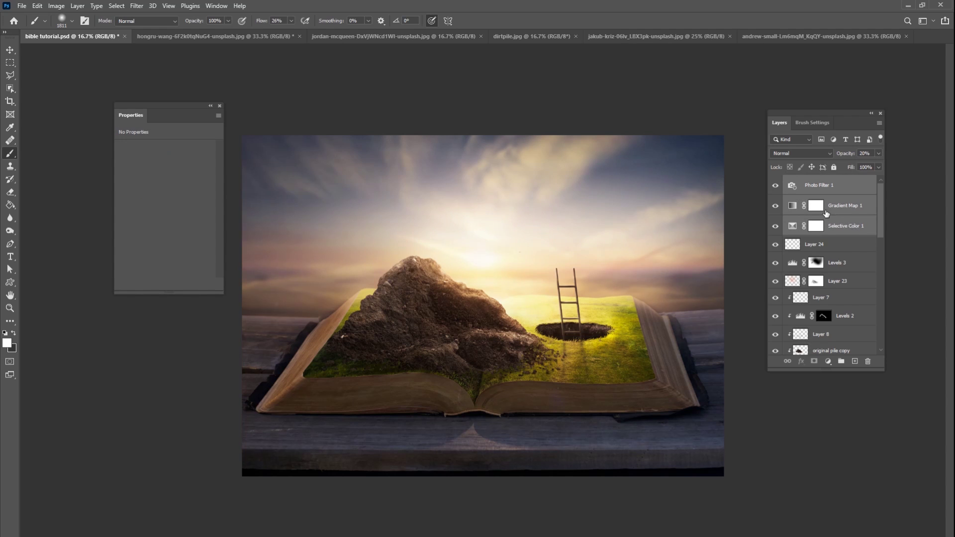
{"action": "key", "text": "ctrl+g"}
{"action": "left_click", "coordinate": [775, 182]}
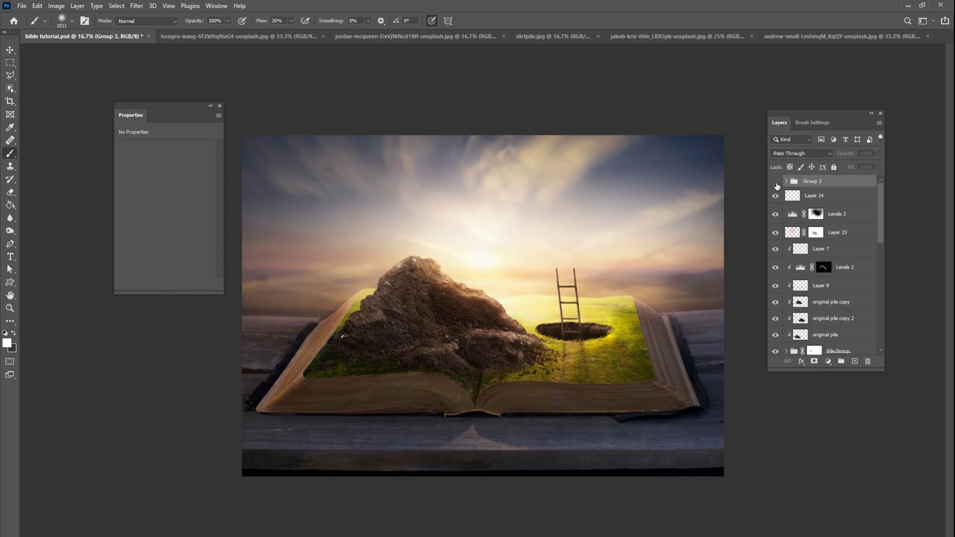
{"action": "left_click", "coordinate": [775, 182]}
- Examine the dirt pile's highlights up close by toggling Layer 8 and Levels 2
{"action": "key", "text": "ctrl+plus"}
{"action": "key", "text": "ctrl+minus"}
{"action": "key", "text": "ctrl+plus"}
{"action": "key", "text": "ctrl+plus"}
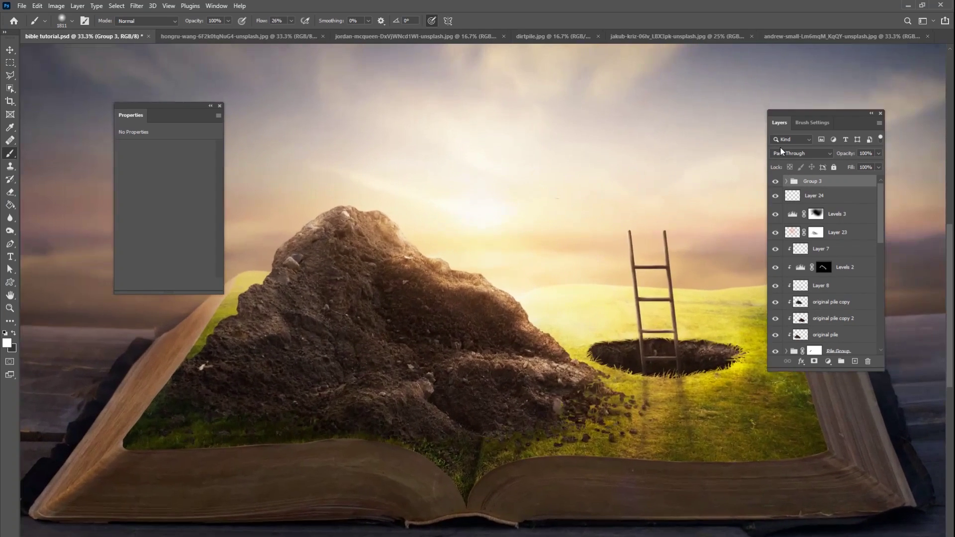
{"action": "scroll", "coordinate": [880, 235], "scroll_direction": "down", "scroll_amount": 3}
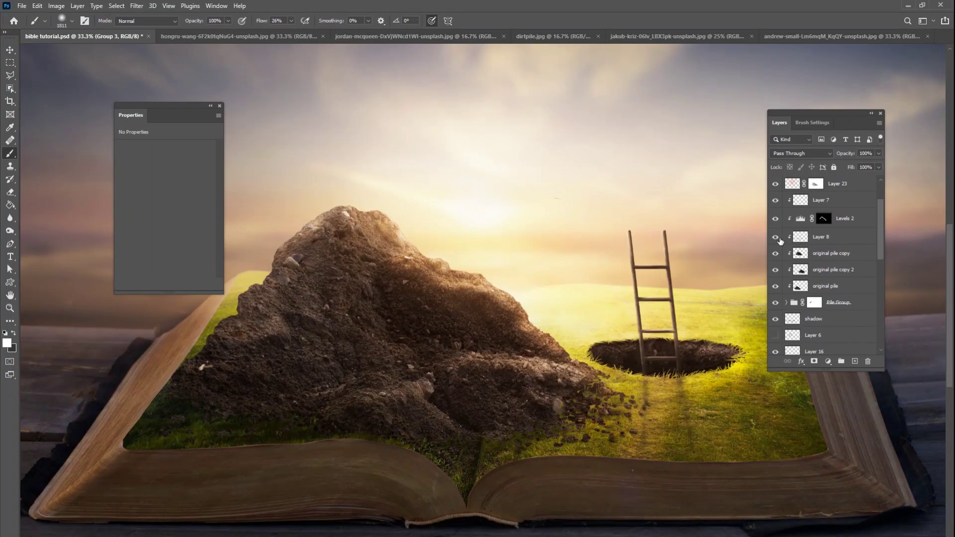
{"action": "left_click", "coordinate": [778, 239]}
{"action": "left_click", "coordinate": [776, 219]}
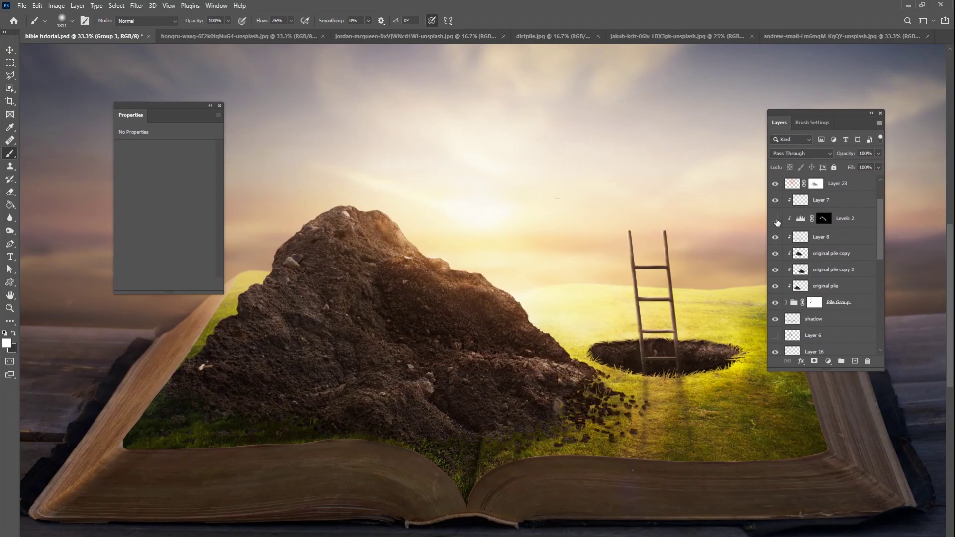
{"action": "left_click", "coordinate": [775, 219]}
- Paint white on the Levels 2 mask along the upper left slope of the dirt pile with a soft 168 px brush
{"action": "left_click", "coordinate": [824, 219]}
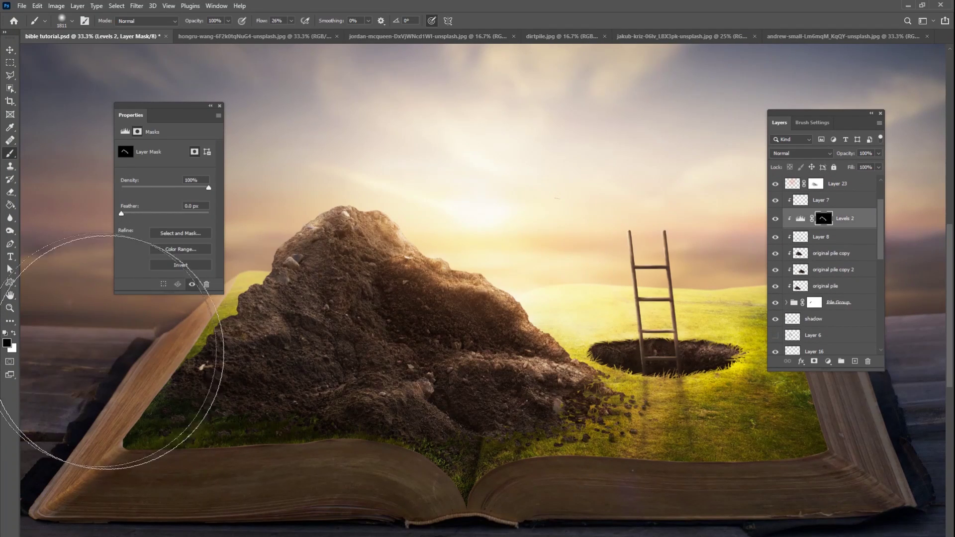
{"action": "left_click", "coordinate": [13, 333]}
{"action": "right_click", "coordinate": [346, 293]}
{"action": "left_click", "coordinate": [435, 314]}
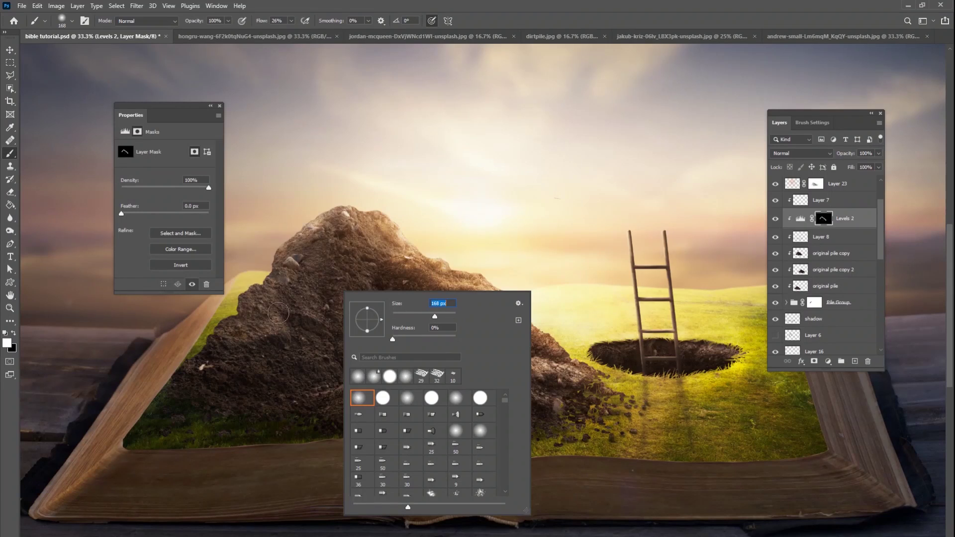
{"action": "mouse_move", "coordinate": [279, 312]}
{"action": "left_mouse_down"}
{"action": "mouse_move", "coordinate": [293, 331]}
{"action": "mouse_move", "coordinate": [252, 330]}
{"action": "mouse_move", "coordinate": [303, 247]}
{"action": "mouse_move", "coordinate": [291, 256]}
{"action": "mouse_move", "coordinate": [314, 246]}
{"action": "mouse_move", "coordinate": [277, 316]}
{"action": "mouse_move", "coordinate": [305, 300]}
{"action": "mouse_move", "coordinate": [277, 324]}
{"action": "mouse_move", "coordinate": [267, 293]}
{"action": "mouse_move", "coordinate": [321, 221]}
{"action": "left_mouse_up"}
- Paint black on the Levels 2 mask over the pile's right-hand ridge, reducing the brush to 80 px
{"action": "left_click", "coordinate": [13, 333]}
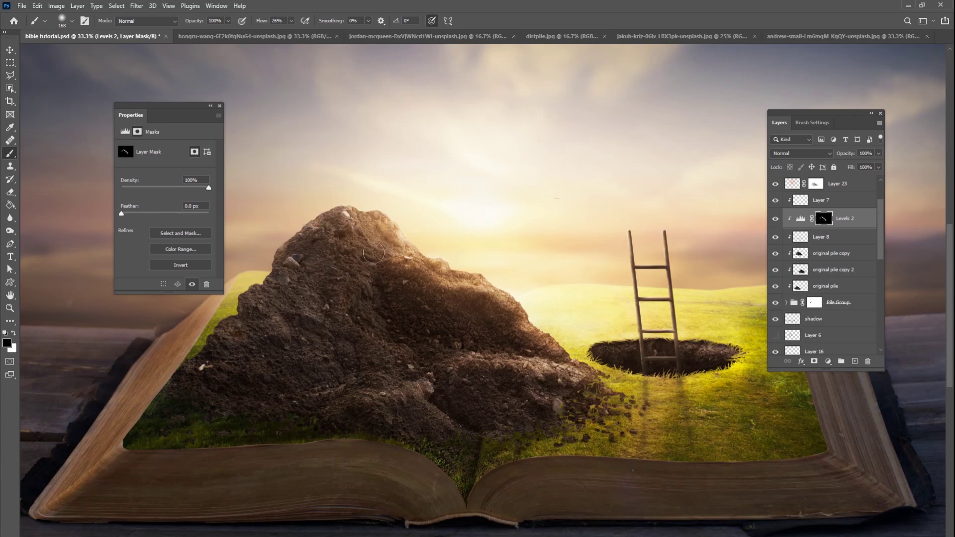
{"action": "right_click", "coordinate": [454, 281]}
{"action": "left_click_drag", "start_coordinate": [544, 304], "coordinate": [532, 304]}
{"action": "mouse_move", "coordinate": [452, 278]}
{"action": "left_mouse_down"}
{"action": "mouse_move", "coordinate": [507, 293]}
{"action": "mouse_move", "coordinate": [430, 268]}
{"action": "mouse_move", "coordinate": [387, 239]}
{"action": "mouse_move", "coordinate": [419, 257]}
{"action": "mouse_move", "coordinate": [414, 265]}
{"action": "mouse_move", "coordinate": [486, 290]}
{"action": "left_mouse_up"}
{"action": "right_click", "coordinate": [424, 269]}
{"action": "key", "text": "Return"}
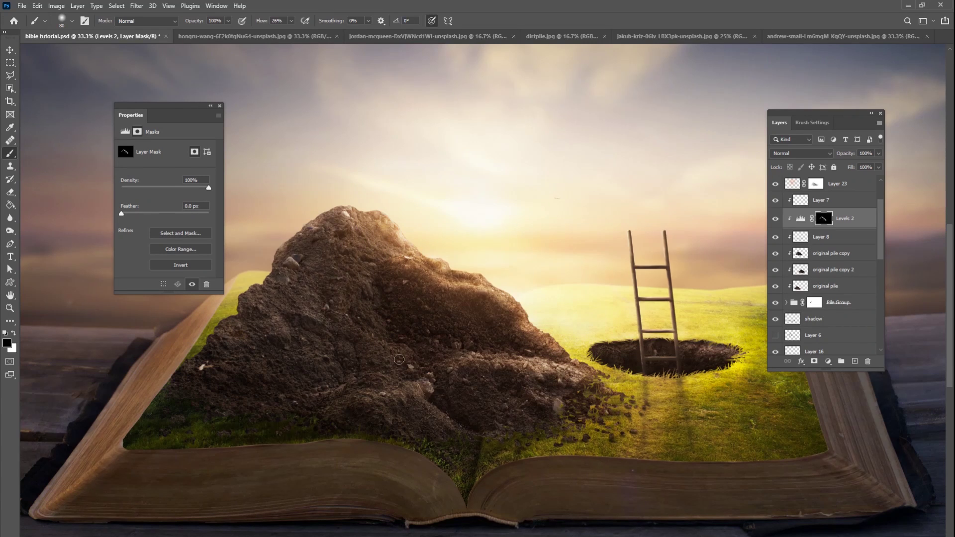
- Darken the shaded hollow of the dirt pile on Layer 7 with black, using a soft 180 px brush
{"action": "right_click", "coordinate": [414, 319]}
{"action": "left_click_drag", "start_coordinate": [475, 343], "coordinate": [509, 347]}
{"action": "key", "text": "Return"}
{"action": "left_click", "coordinate": [826, 200]}
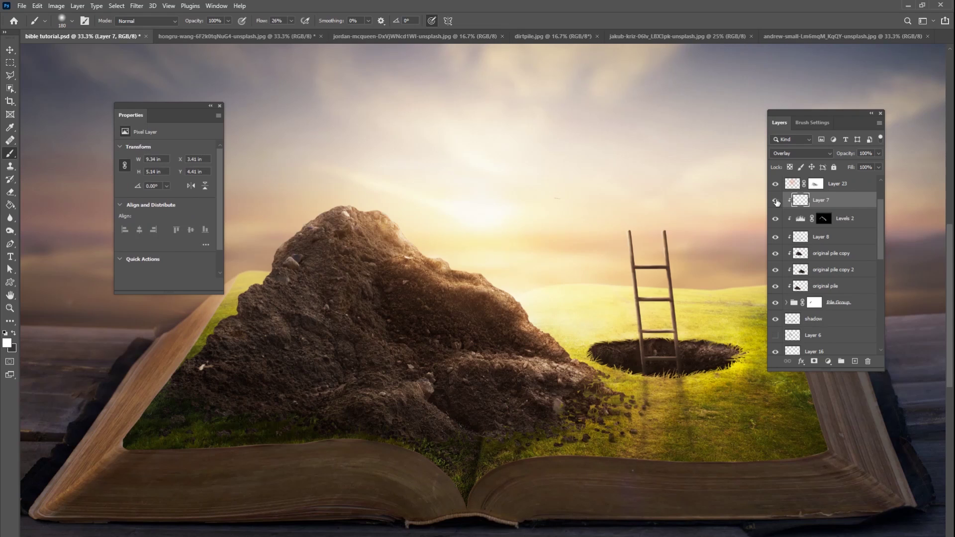
{"action": "key", "text": "x"}
{"action": "left_click", "coordinate": [7, 343]}
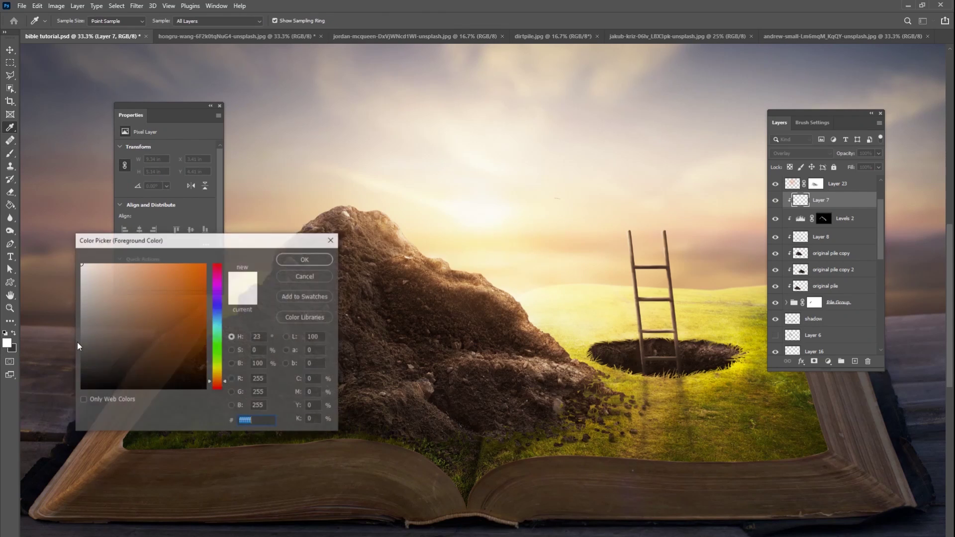
{"action": "left_click", "coordinate": [81, 389]}
{"action": "left_click", "coordinate": [319, 262]}
{"action": "left_click_drag", "start_coordinate": [390, 278], "coordinate": [386, 303]}
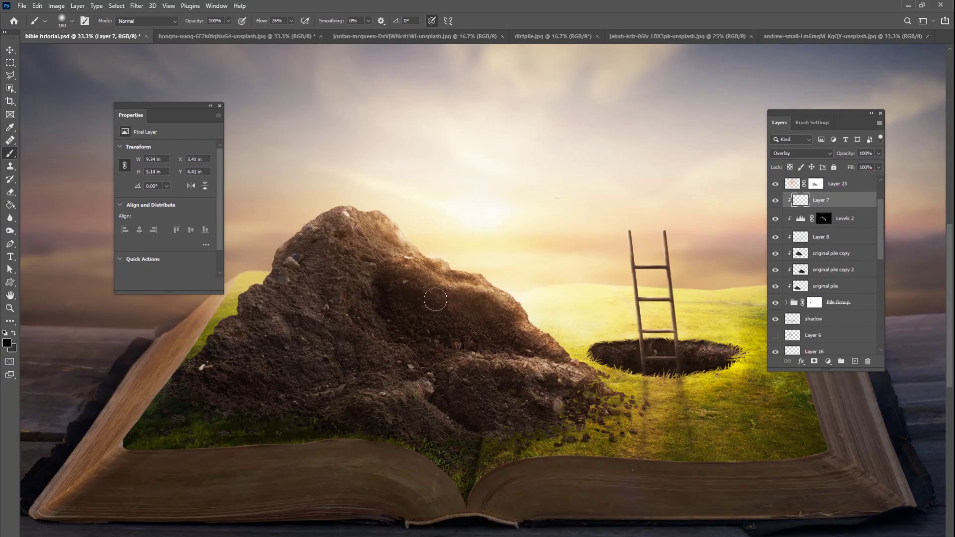
- Enlarge the brush to 354 px and paint broader black shading across the dirt pile on Layer 7
{"action": "right_click", "coordinate": [420, 292]}
{"action": "left_click_drag", "start_coordinate": [502, 314], "coordinate": [514, 315]}
{"action": "key", "text": "Return"}
{"action": "mouse_move", "coordinate": [344, 267]}
{"action": "left_mouse_down"}
{"action": "mouse_move", "coordinate": [312, 327]}
{"action": "mouse_move", "coordinate": [321, 323]}
{"action": "mouse_move", "coordinate": [316, 350]}
{"action": "mouse_move", "coordinate": [343, 360]}
{"action": "mouse_move", "coordinate": [384, 327]}
{"action": "mouse_move", "coordinate": [456, 336]}
{"action": "mouse_move", "coordinate": [431, 303]}
{"action": "mouse_move", "coordinate": [425, 235]}
{"action": "mouse_move", "coordinate": [420, 284]}
{"action": "mouse_move", "coordinate": [352, 265]}
{"action": "mouse_move", "coordinate": [261, 323]}
{"action": "mouse_move", "coordinate": [273, 312]}
{"action": "mouse_move", "coordinate": [276, 370]}
{"action": "mouse_move", "coordinate": [300, 388]}
{"action": "mouse_move", "coordinate": [396, 368]}
{"action": "mouse_move", "coordinate": [373, 386]}
{"action": "mouse_move", "coordinate": [421, 372]}
{"action": "mouse_move", "coordinate": [447, 409]}
{"action": "mouse_move", "coordinate": [494, 403]}
{"action": "mouse_move", "coordinate": [494, 344]}
{"action": "mouse_move", "coordinate": [434, 349]}
{"action": "mouse_move", "coordinate": [301, 408]}
{"action": "mouse_move", "coordinate": [239, 412]}
{"action": "mouse_move", "coordinate": [373, 413]}
{"action": "mouse_move", "coordinate": [466, 432]}
{"action": "mouse_move", "coordinate": [504, 414]}
{"action": "mouse_move", "coordinate": [469, 441]}
{"action": "mouse_move", "coordinate": [382, 431]}
{"action": "mouse_move", "coordinate": [296, 399]}
{"action": "mouse_move", "coordinate": [313, 331]}
{"action": "mouse_move", "coordinate": [270, 314]}
{"action": "mouse_move", "coordinate": [425, 333]}
{"action": "mouse_move", "coordinate": [511, 360]}
{"action": "mouse_move", "coordinate": [523, 346]}
{"action": "mouse_move", "coordinate": [488, 299]}
{"action": "mouse_move", "coordinate": [435, 293]}
{"action": "mouse_move", "coordinate": [389, 261]}
{"action": "mouse_move", "coordinate": [368, 231]}
{"action": "mouse_move", "coordinate": [350, 249]}
{"action": "left_mouse_up"}
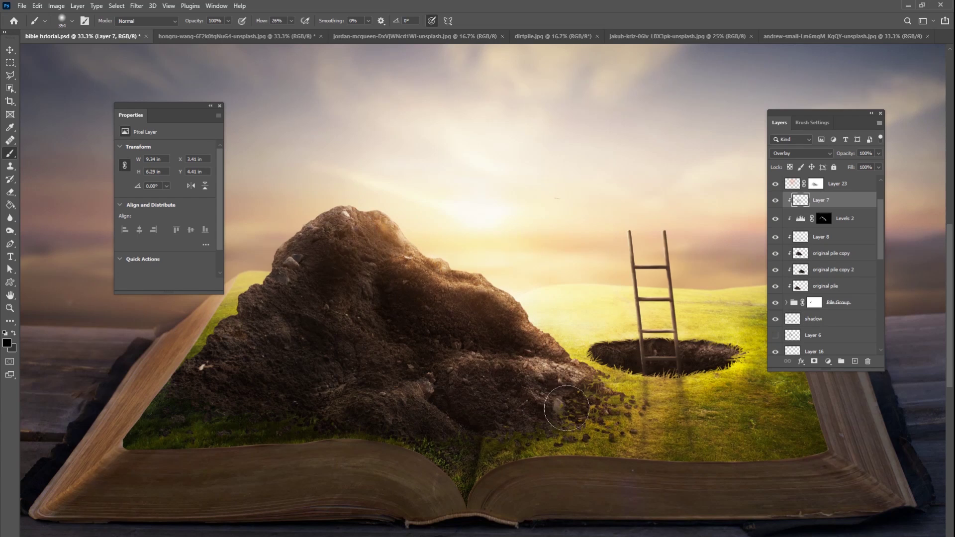
- Compare the pile with and without Layer 7 and lower the layer's opacity to 38%
{"action": "left_click", "coordinate": [776, 200]}
{"action": "left_click", "coordinate": [776, 200]}
{"action": "key", "text": "ctrl+shift+z"}
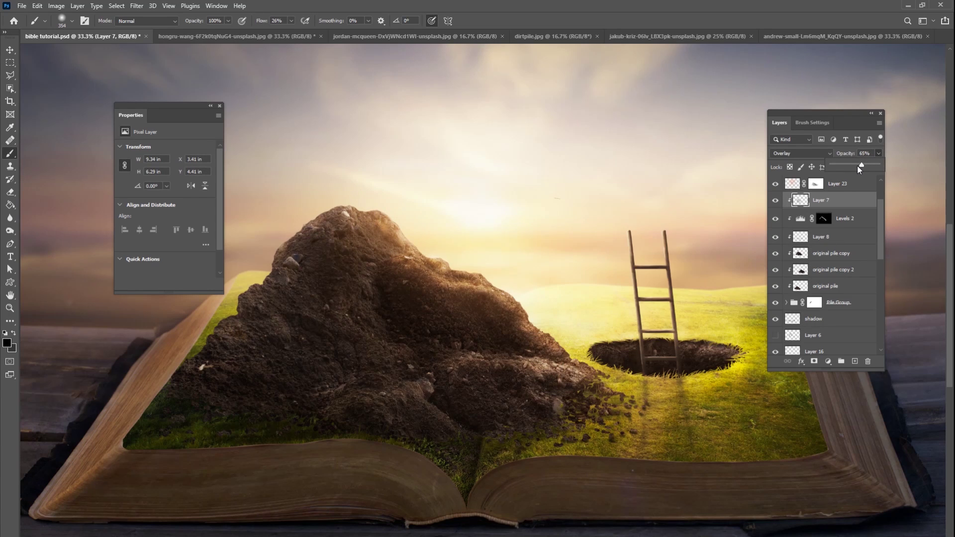
{"action": "left_click_drag", "start_coordinate": [857, 167], "coordinate": [849, 164]}
- Review the whole composite and compare it with and without Layer 24
{"action": "key", "text": "ctrl+minus"}
{"action": "key", "text": "ctrl+minus"}
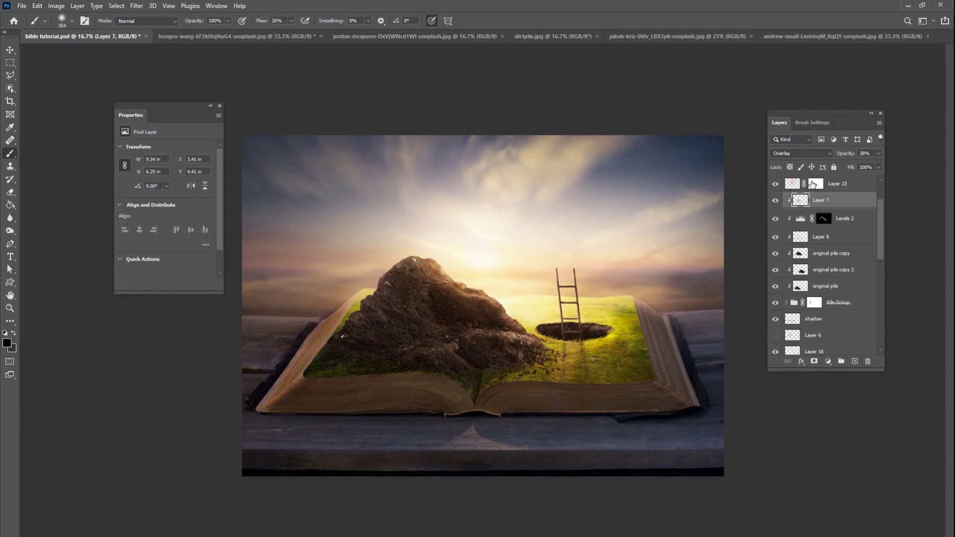
{"action": "key", "text": "ctrl+plus"}
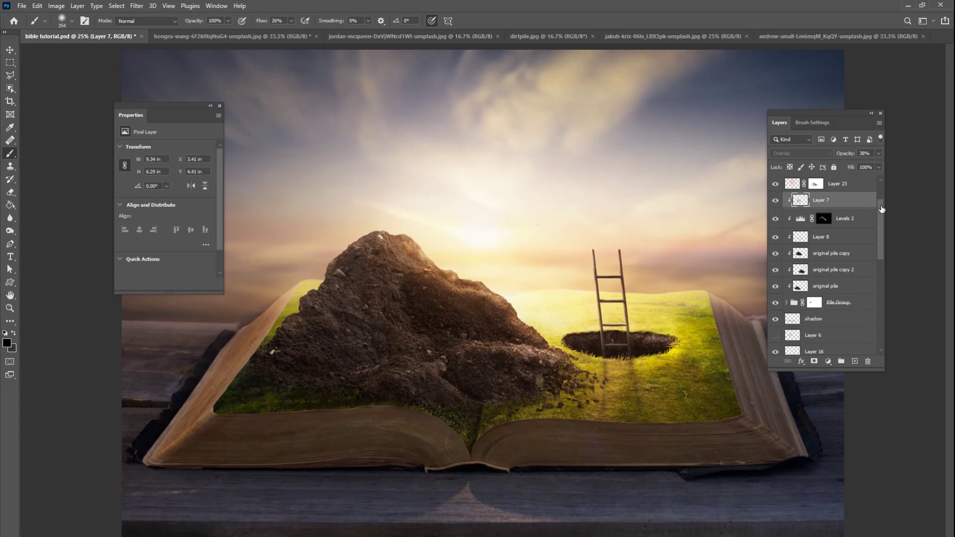
{"action": "scroll", "coordinate": [870, 189], "scroll_direction": "up", "scroll_amount": 3}
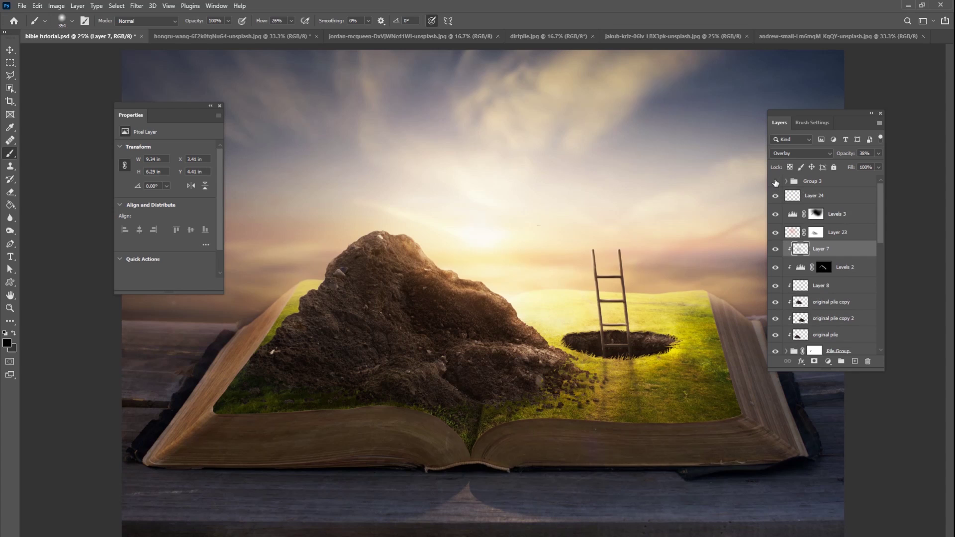
{"action": "left_click", "coordinate": [776, 195]}
{"action": "left_click", "coordinate": [776, 195]}
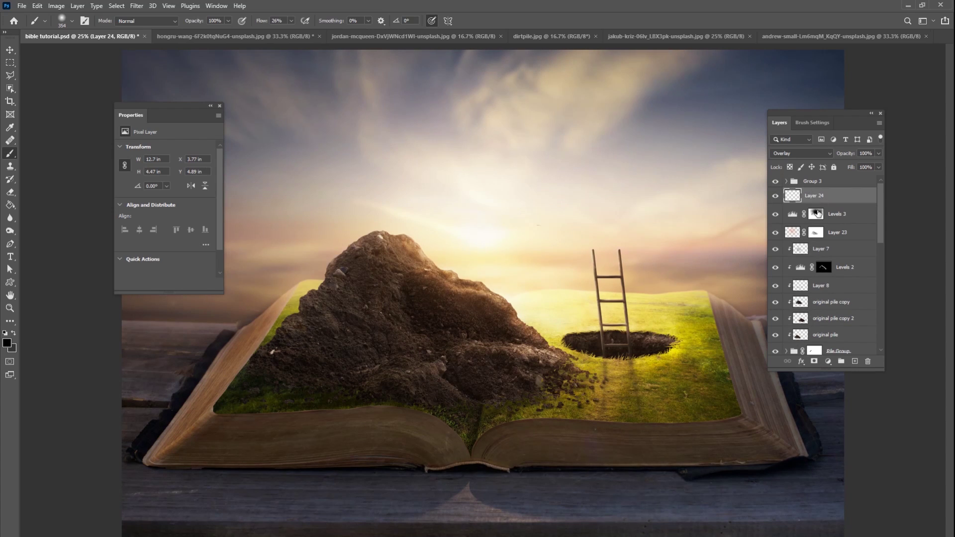
- Compare the composite with and without the Group 1 copy sky layer
{"action": "left_click", "coordinate": [808, 199]}
{"action": "scroll", "coordinate": [869, 295], "scroll_direction": "down", "scroll_amount": 10}
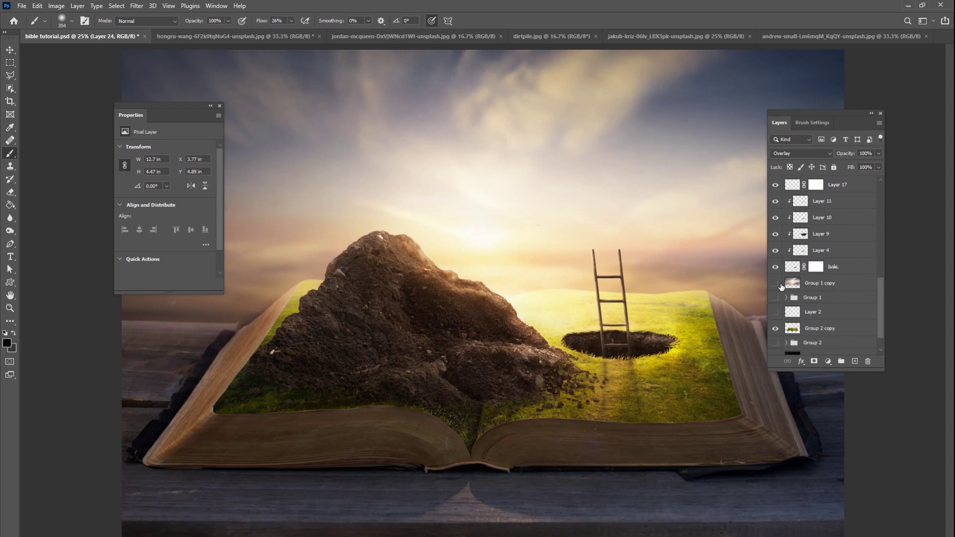
{"action": "left_click", "coordinate": [776, 284]}
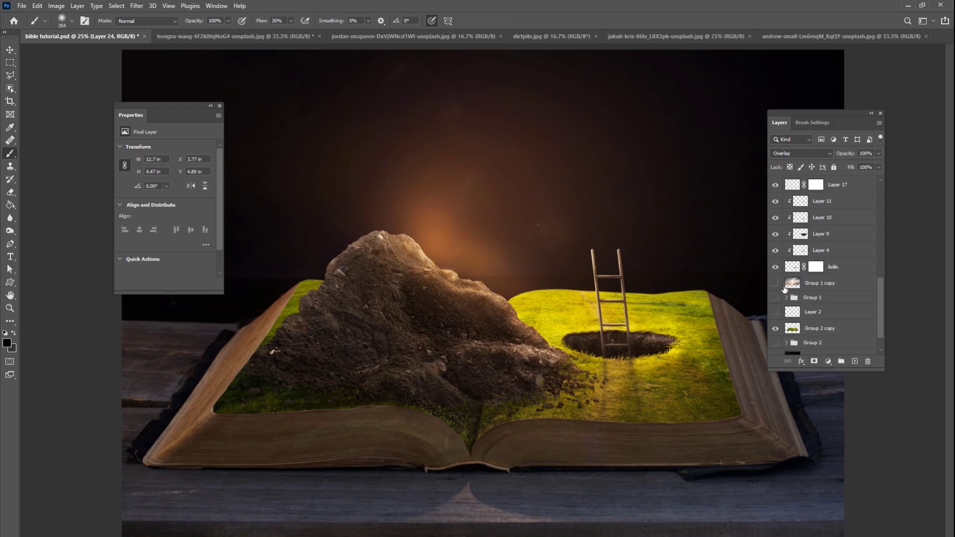
{"action": "left_click", "coordinate": [782, 284]}
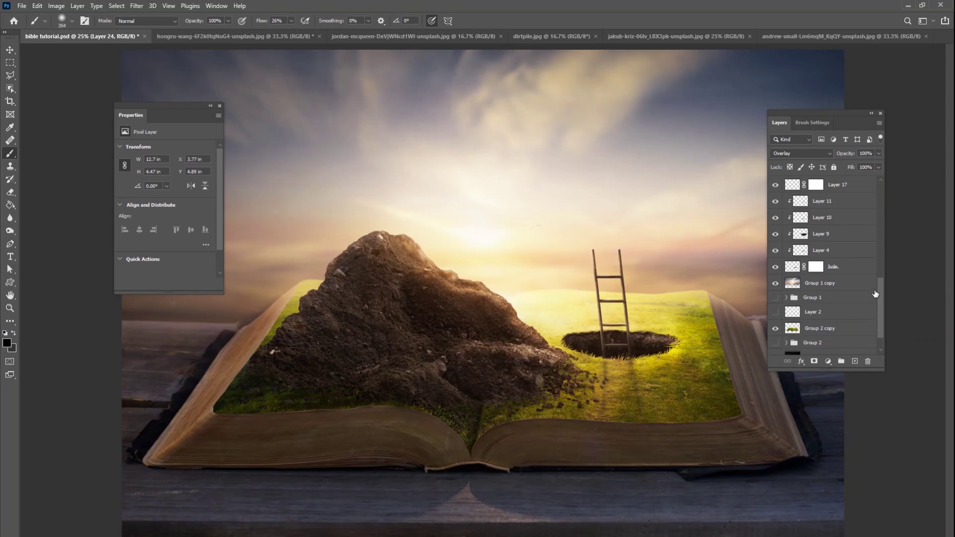
{"action": "left_click_drag", "start_coordinate": [881, 299], "coordinate": [888, 183]}
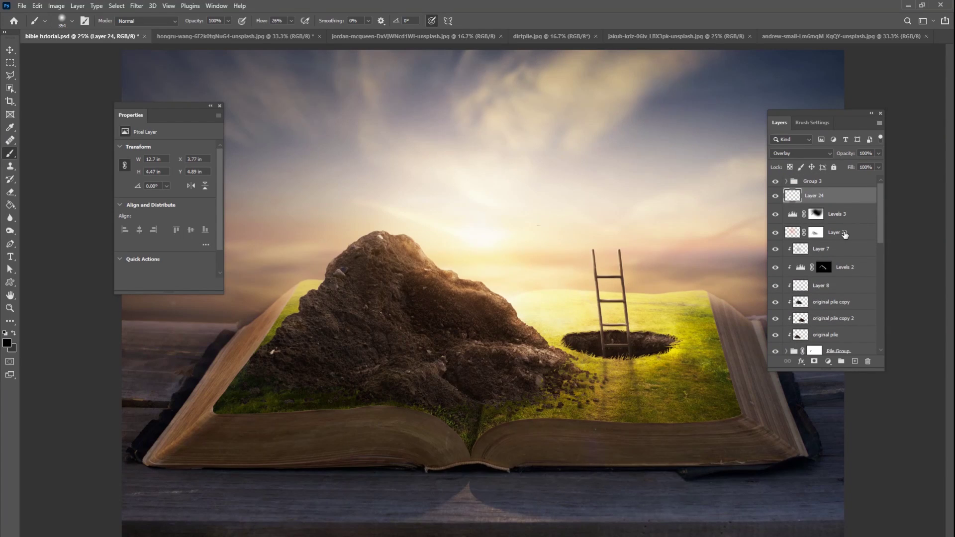
- Add a new layer above Group 3 and stamp all visible layers into it
{"action": "left_click_drag", "start_coordinate": [189, 106], "coordinate": [138, 110]}
{"action": "left_click", "coordinate": [776, 182]}
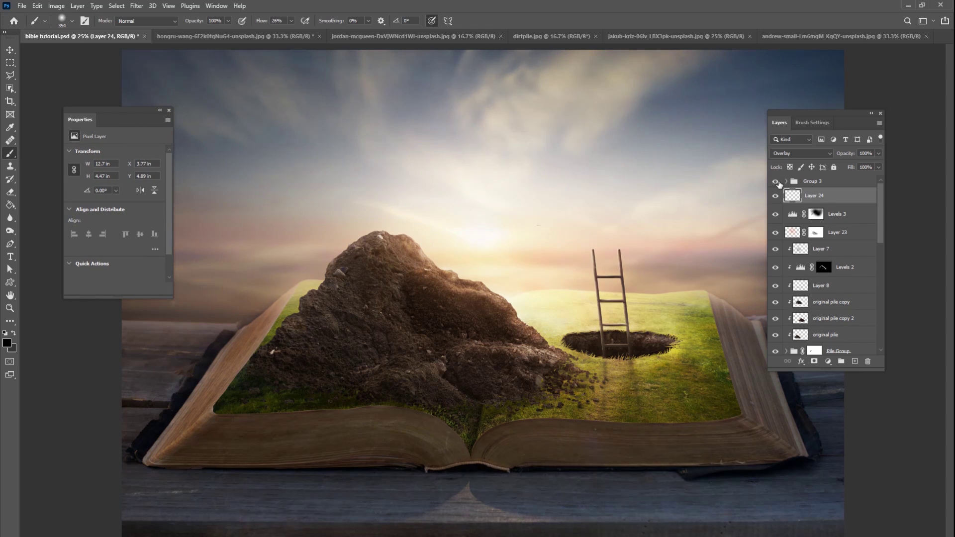
{"action": "left_click", "coordinate": [835, 184]}
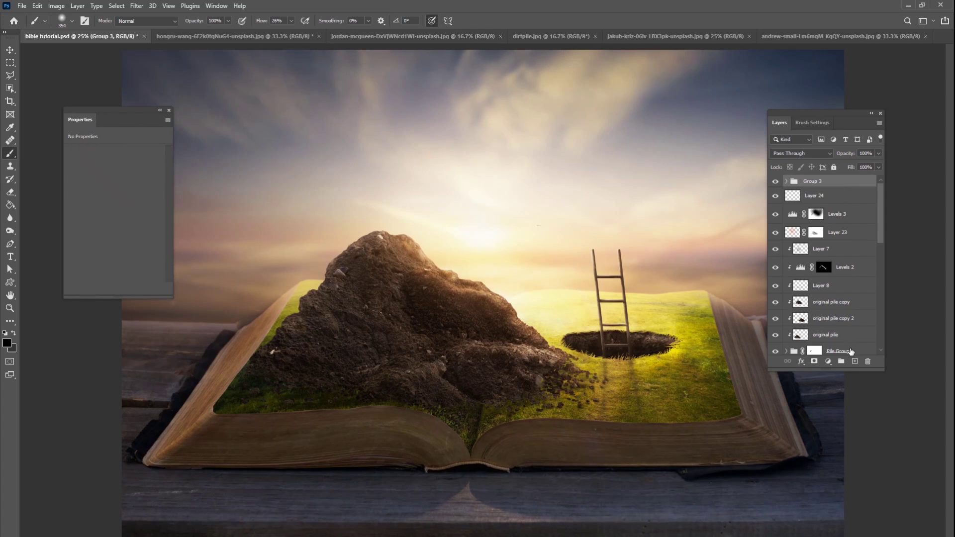
{"action": "left_click", "coordinate": [856, 362]}
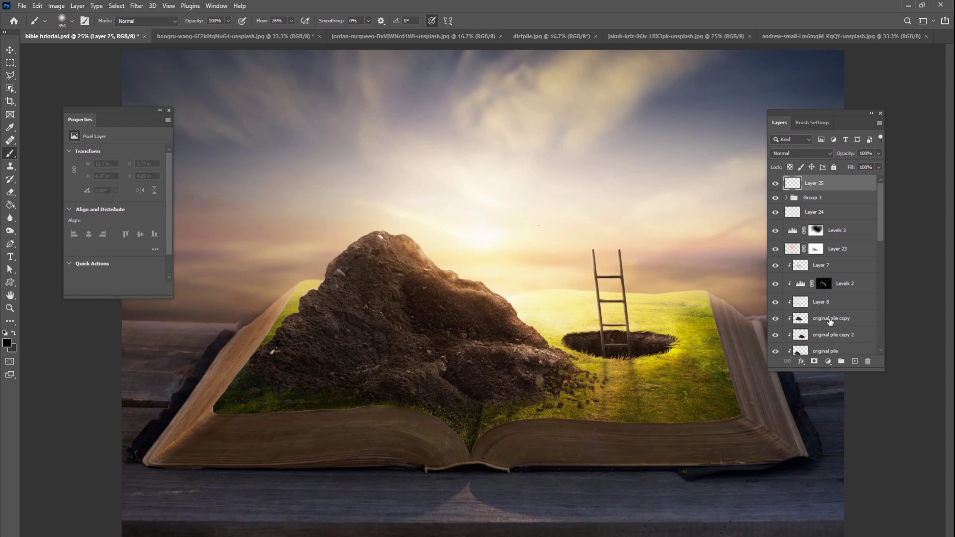
{"action": "key", "text": "ctrl+shift+alt+e"}
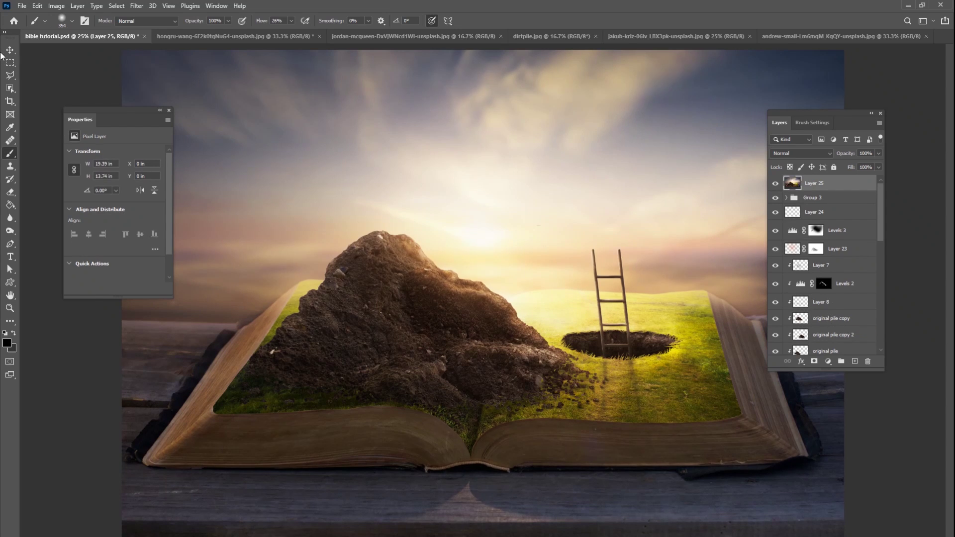
- Shift the stamped Layer 25 slightly to check that it holds the merged image, and undo the move
{"action": "left_click", "coordinate": [10, 50]}
{"action": "left_click_drag", "start_coordinate": [507, 325], "coordinate": [536, 318]}
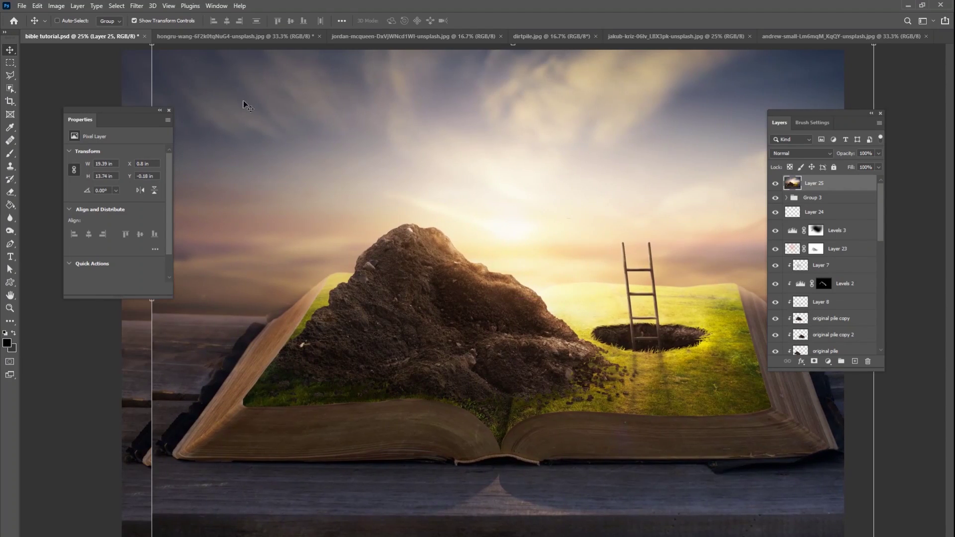
{"action": "key", "text": "ctrl+z"}
- Apply a High Pass filter with a radius of 3.0 pixels to Layer 25
{"action": "left_click", "coordinate": [136, 5]}
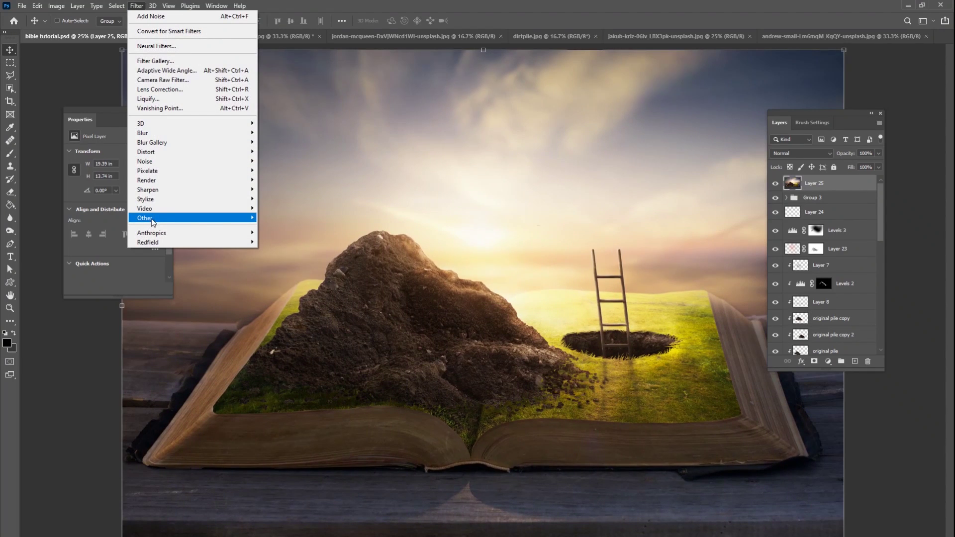
{"action": "mouse_move", "coordinate": [152, 222]}
{"action": "left_click", "coordinate": [289, 228]}
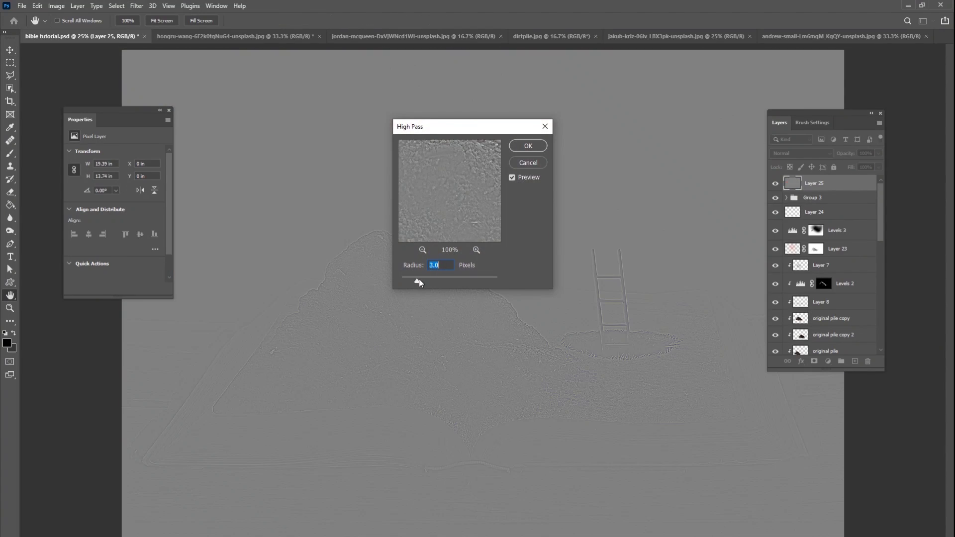
{"action": "left_click", "coordinate": [529, 146]}
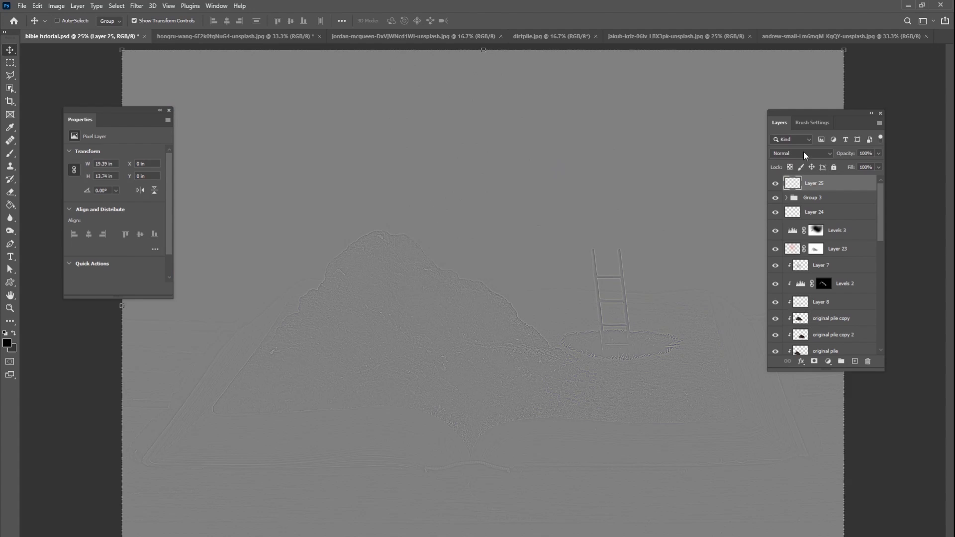
- Set Layer 25's blend mode to Overlay and compare the image with and without the sharpening
{"action": "left_click", "coordinate": [804, 153]}
{"action": "left_click", "coordinate": [797, 269]}
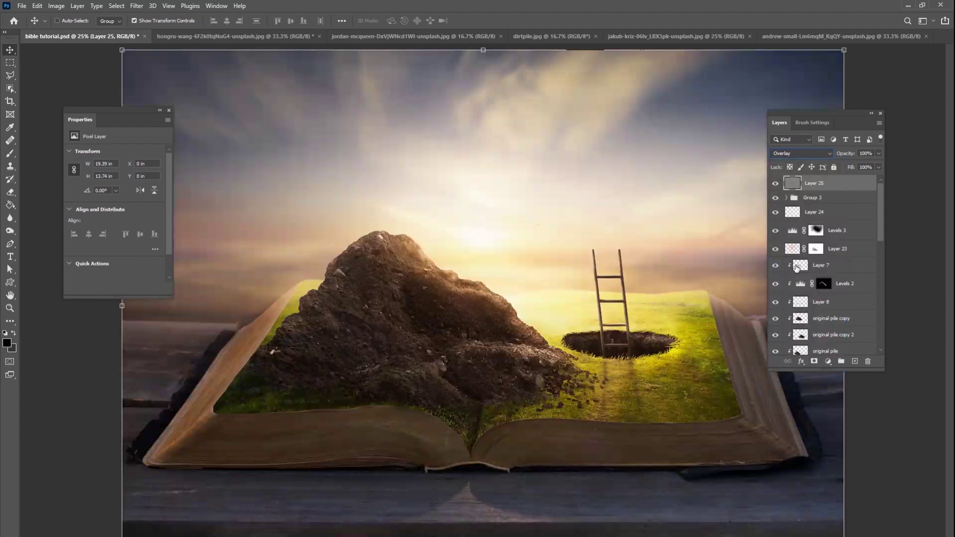
{"action": "left_click", "coordinate": [775, 183]}
{"action": "left_click", "coordinate": [776, 184]}
- Try the Linear Light blend mode on Layer 25 and compare the image with and without the layer
{"action": "left_click", "coordinate": [811, 156]}
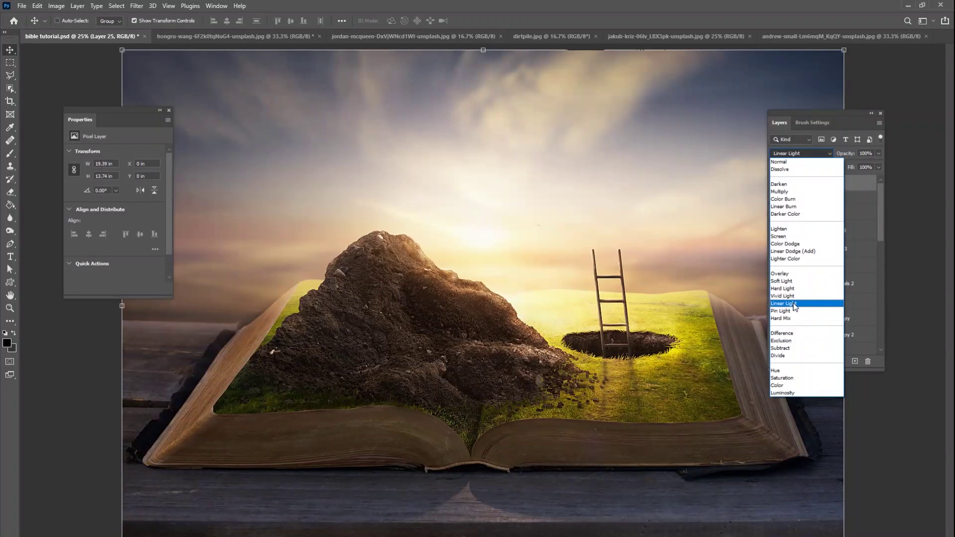
{"action": "left_click", "coordinate": [794, 303]}
{"action": "left_click", "coordinate": [778, 186]}
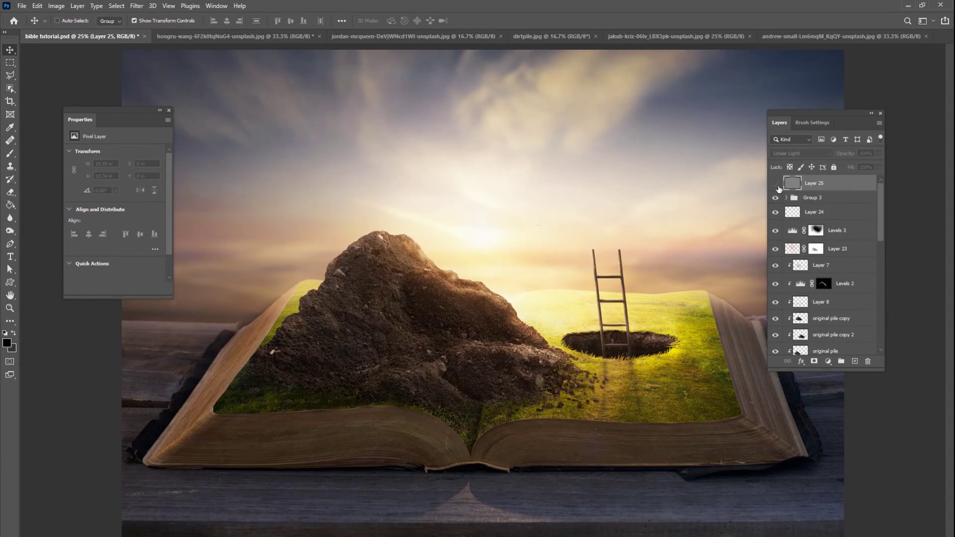
{"action": "left_click", "coordinate": [777, 184]}
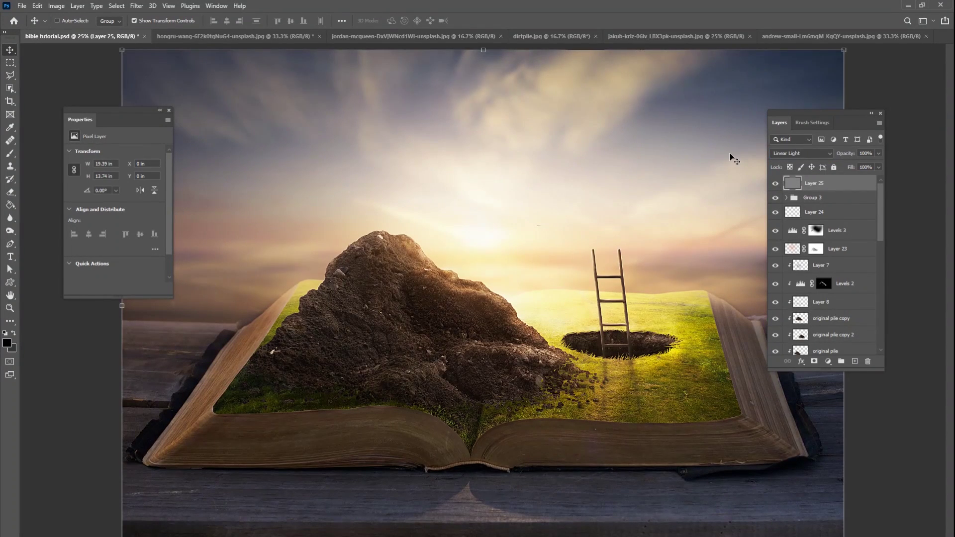
{"action": "left_click", "coordinate": [775, 184]}
{"action": "left_click", "coordinate": [776, 183]}
- Return Layer 25's blend mode to Overlay and select Group 3
{"action": "left_click", "coordinate": [811, 156]}
{"action": "left_click", "coordinate": [792, 273]}
{"action": "left_click", "coordinate": [831, 200]}
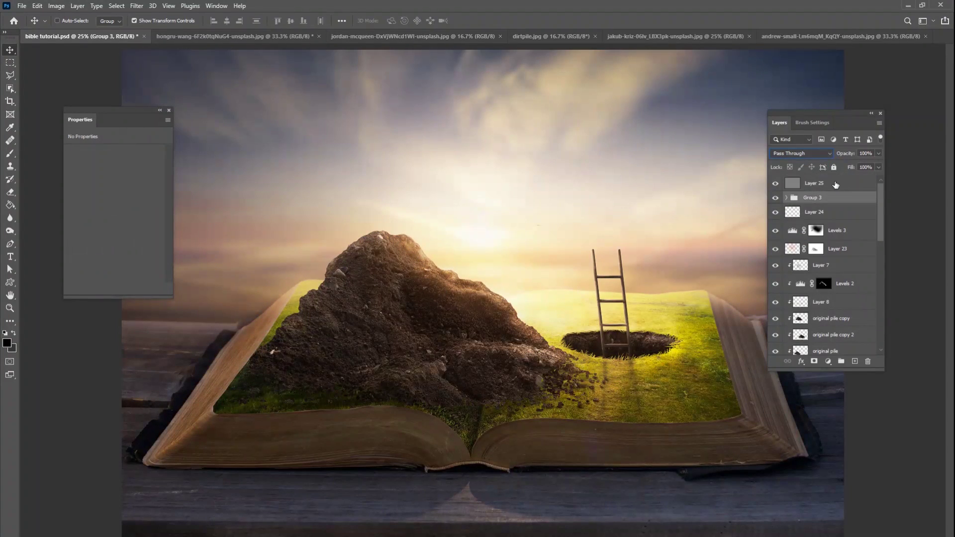